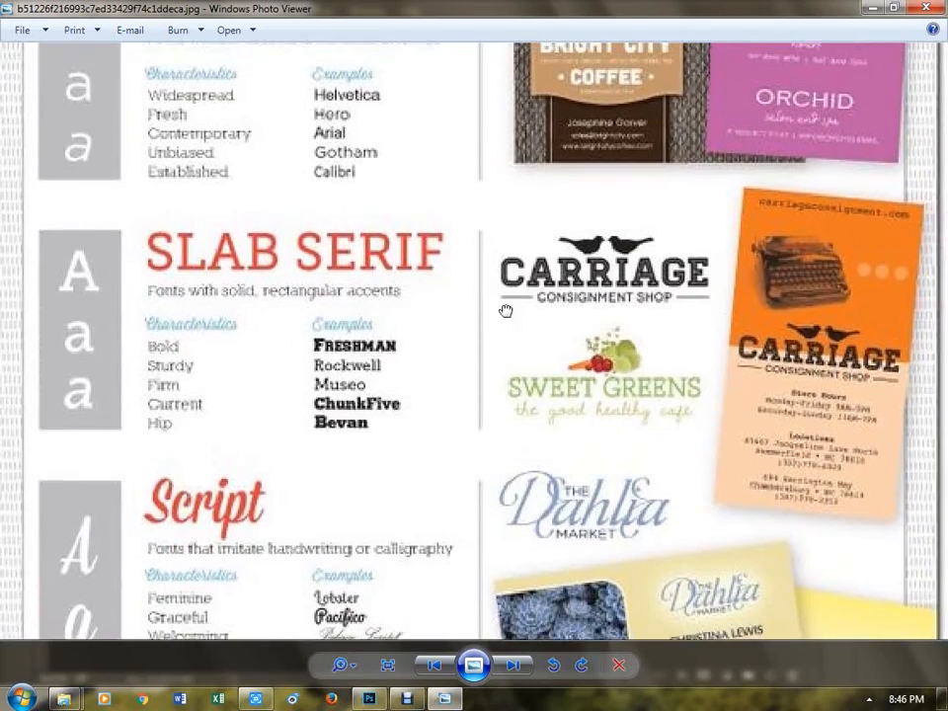
# - Examine the Sans Serif, Slab Serif and Script sections of the font infographic, zoom back out, and close the image
pyautogui.moveTo(661, 507); pyautogui.dragTo(613, 330)
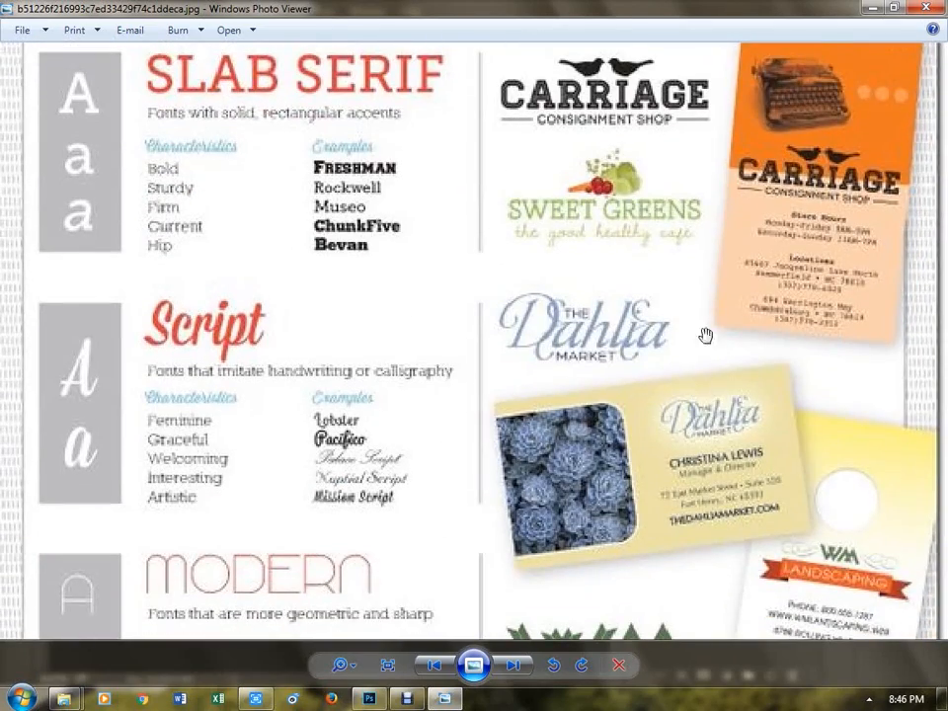
pyautogui.moveTo(706, 344)
pyautogui.mouseDown()
pyautogui.moveTo(679, 231)
pyautogui.moveTo(713, 349)
pyautogui.mouseUp()
pyautogui.moveTo(663, 269); pyautogui.dragTo(690, 407)
pyautogui.moveTo(663, 319); pyautogui.dragTo(660, 402)
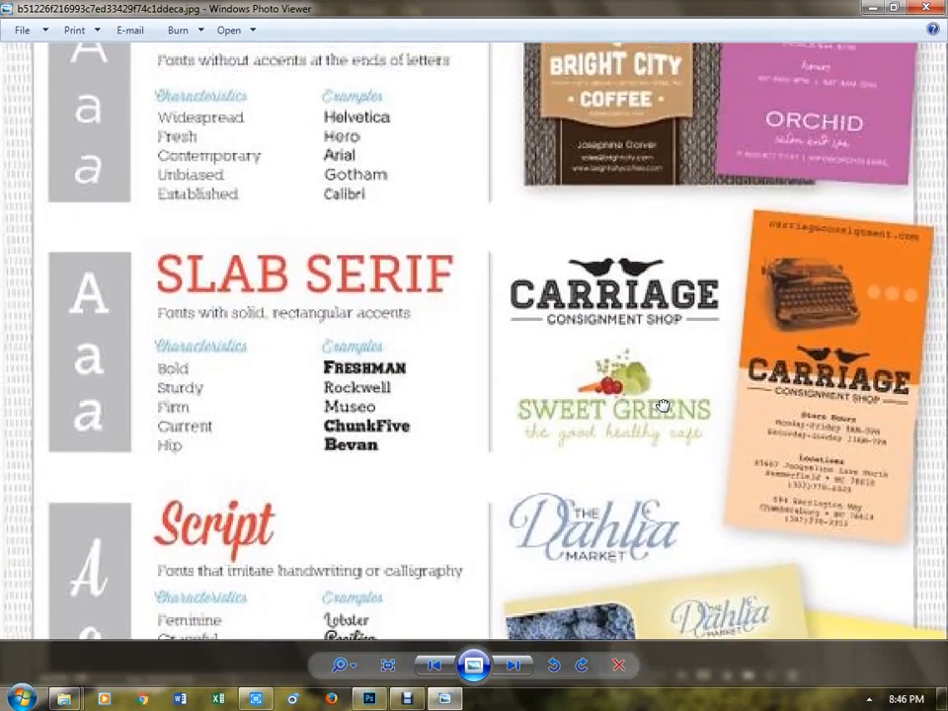
pyautogui.moveTo(655, 329); pyautogui.dragTo(671, 460)
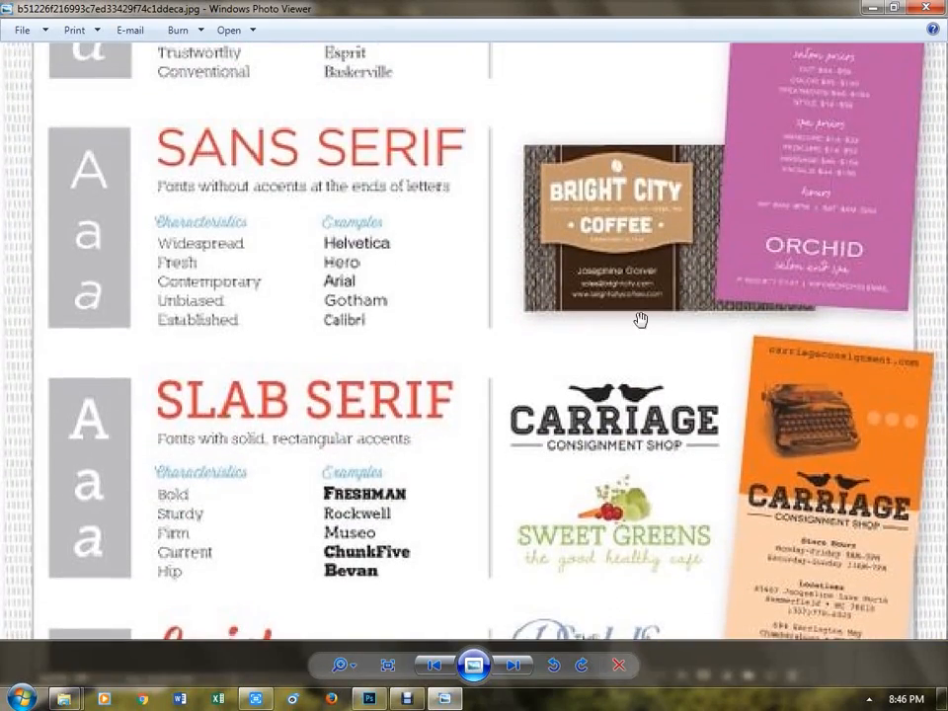
pyautogui.moveTo(639, 317); pyautogui.dragTo(643, 439)
pyautogui.scroll(-5, 657, 381)
pyautogui.scroll(-1, 658, 381)
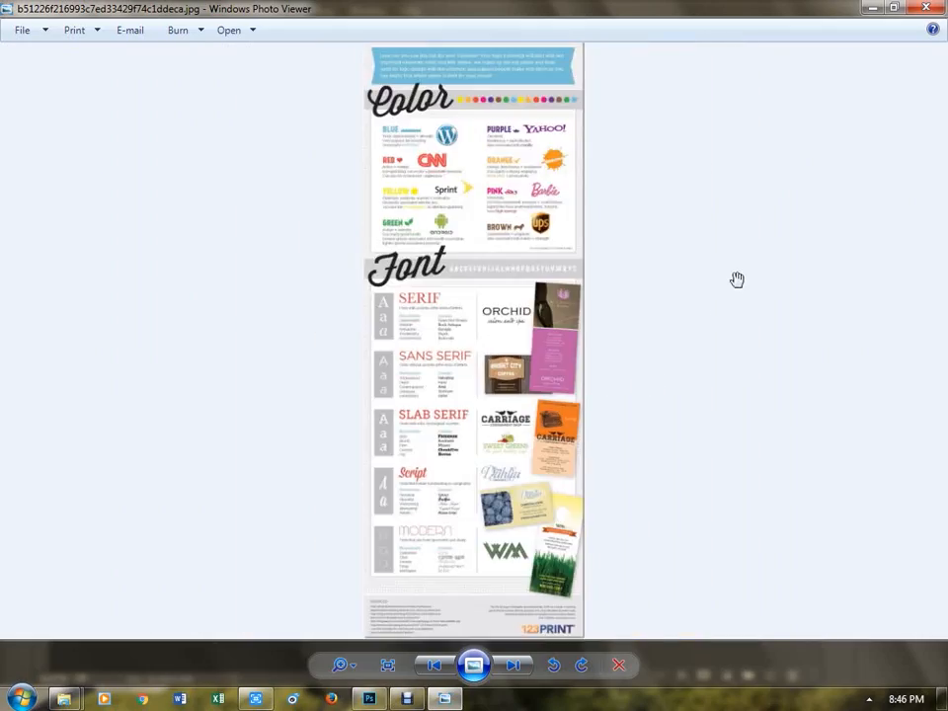
pyautogui.scroll(-1, 736, 277)
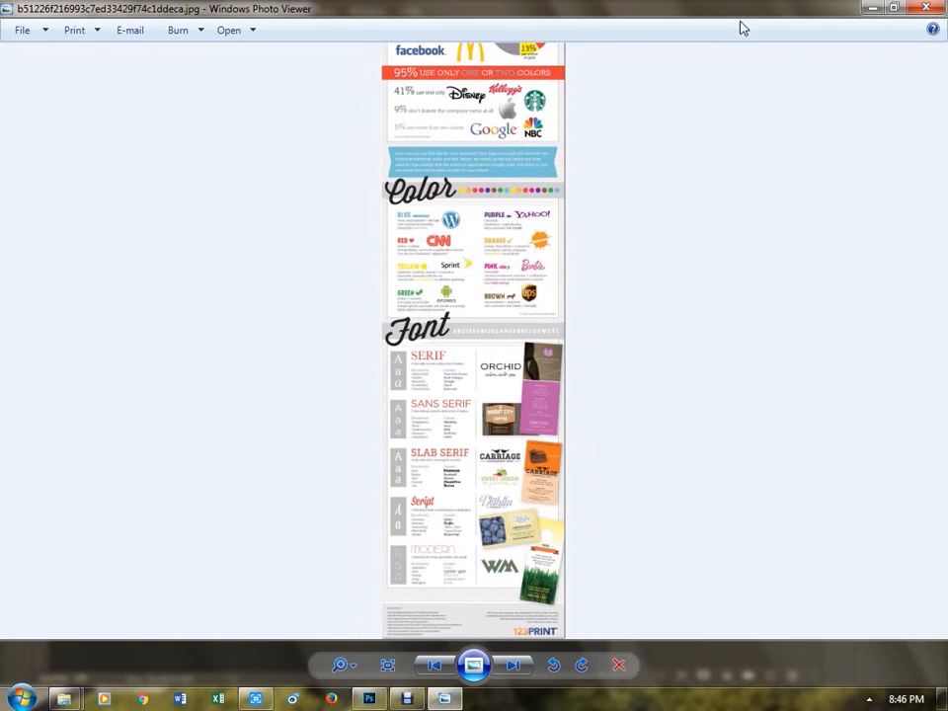
pyautogui.click(923, 10)
pyautogui.click(503, 433)
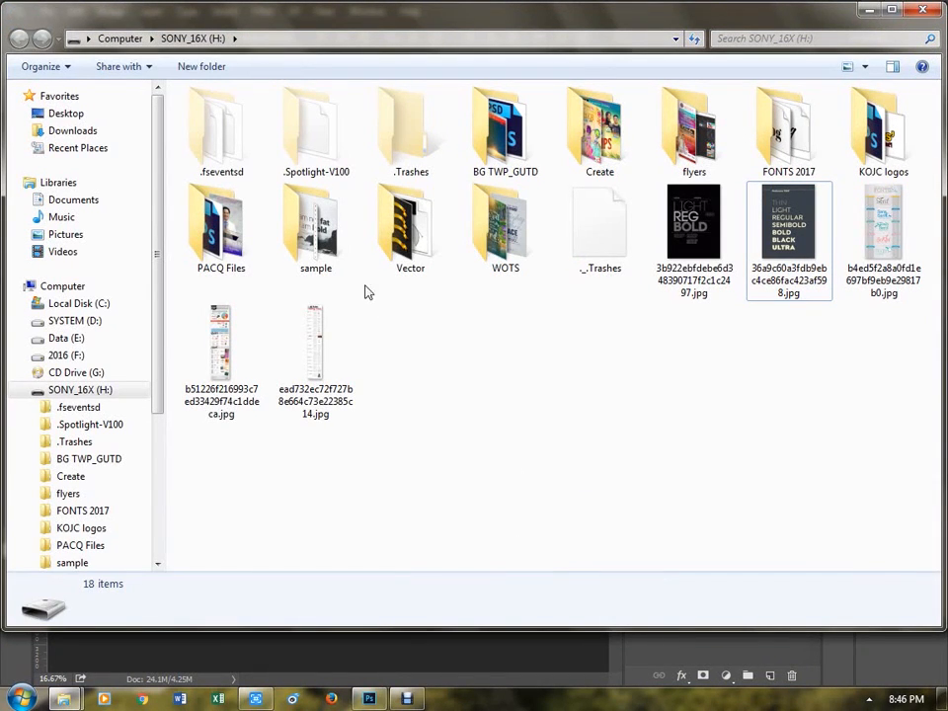
# - Open the sample folder on the SONY_16X (H:) drive and display its contents as large icons
pyautogui.doubleClick(286, 257)
pyautogui.rightClick(776, 284)
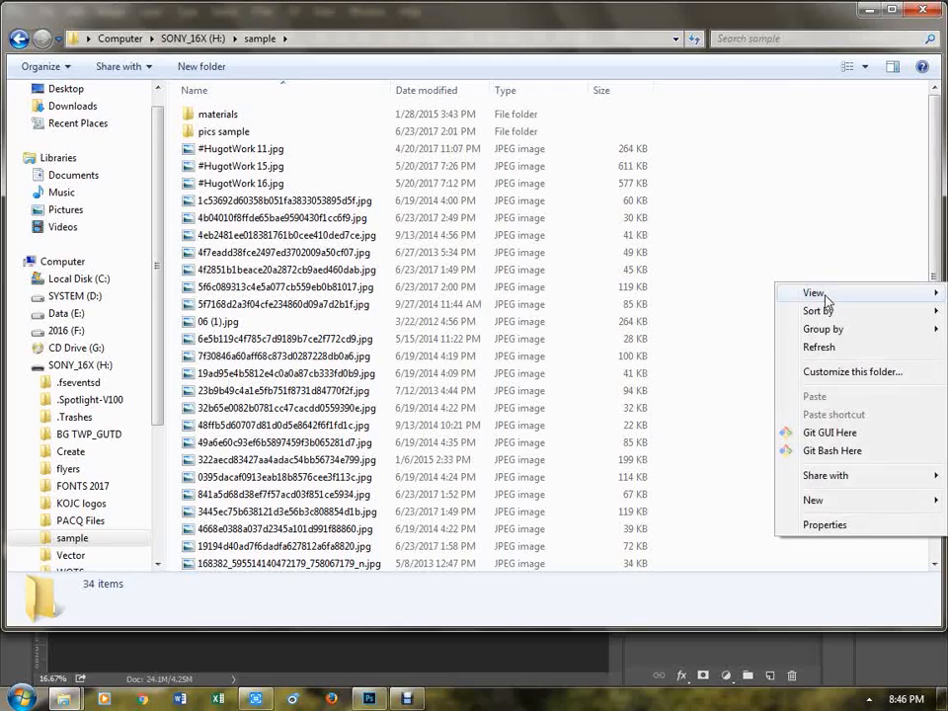
pyautogui.moveTo(825, 295)
pyautogui.click(716, 309)
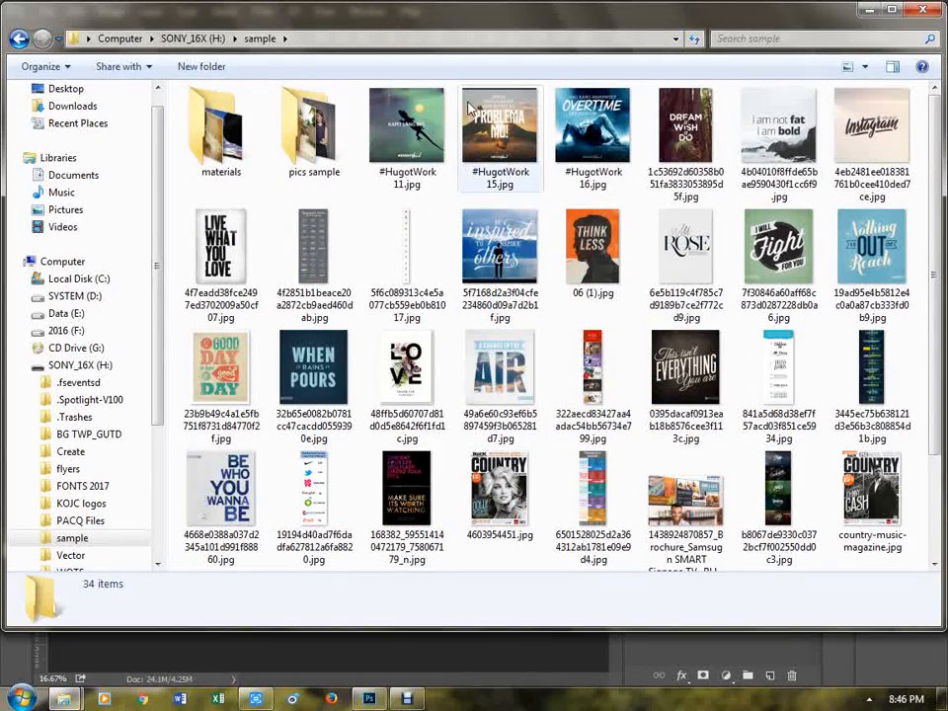
# - Open #HugotWork 15.jpg and view the following images up to the "I am not fat I am bold" picture
pyautogui.doubleClick(498, 150)
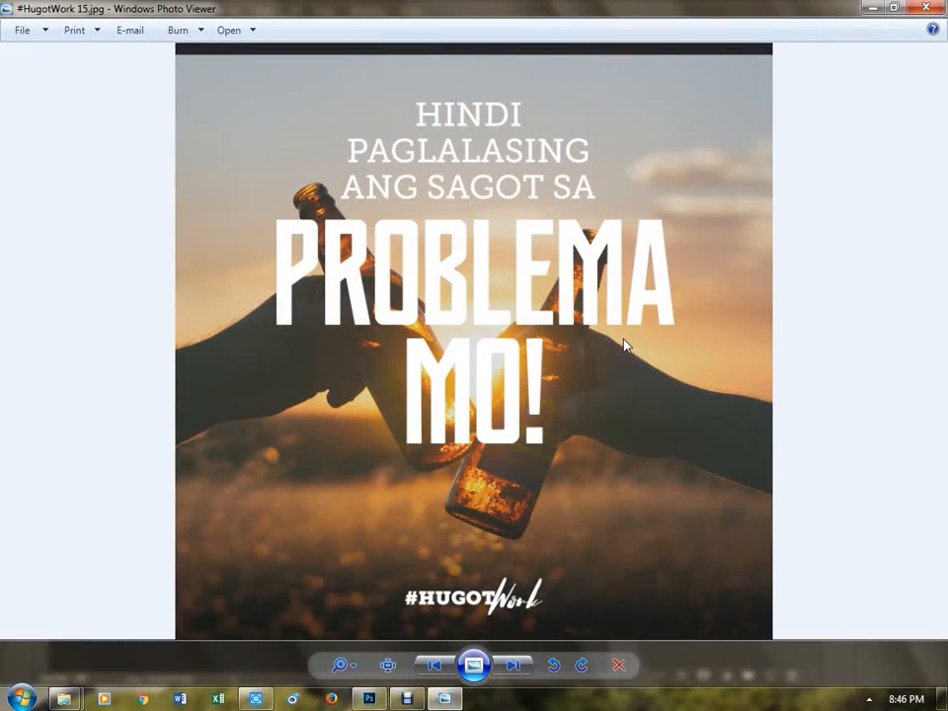
pyautogui.press('Right')
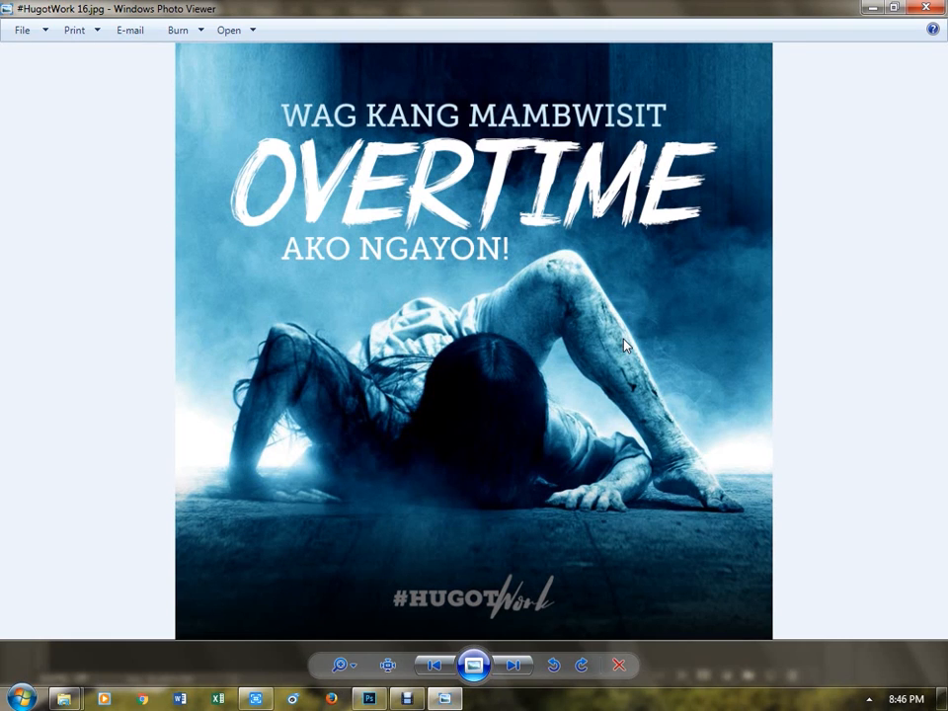
pyautogui.press('Right')
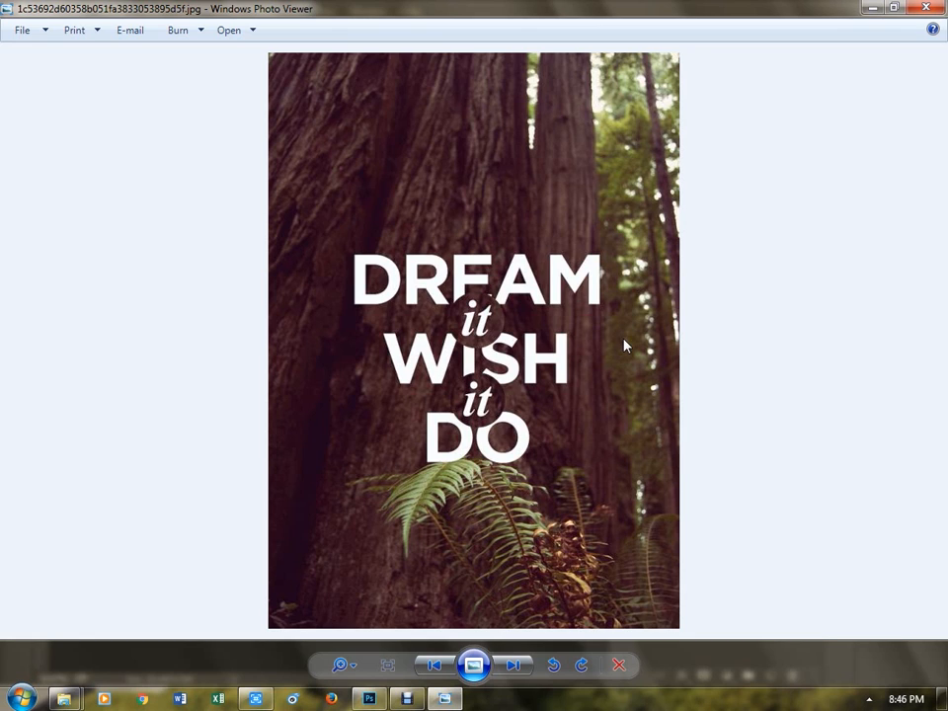
pyautogui.press('Right')
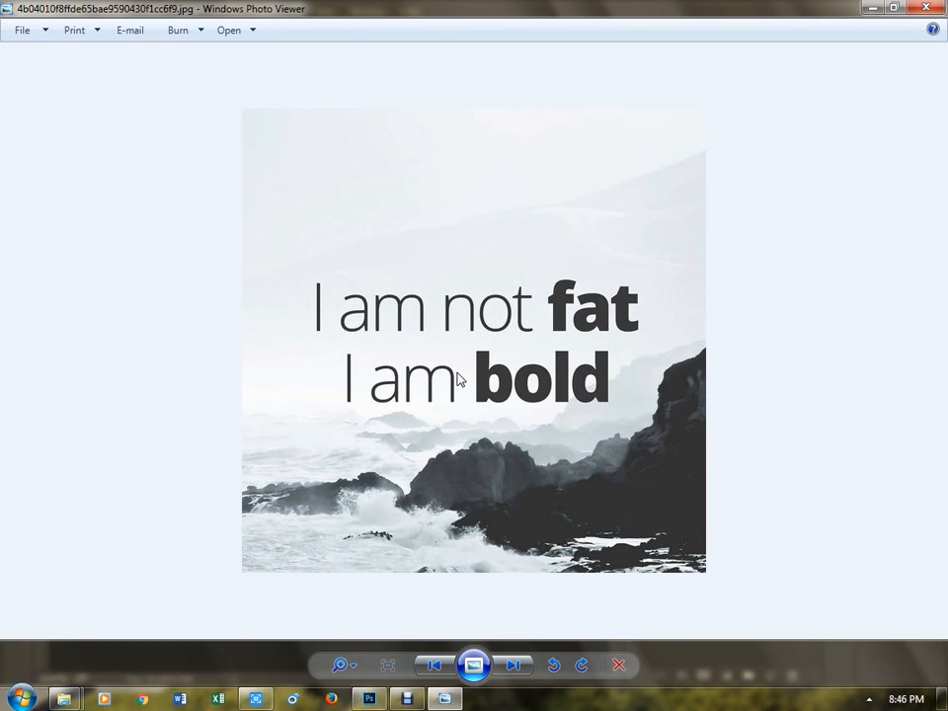
# - Examine the contrast of light and bold lettering in the "I am not fat I am bold" image up close
pyautogui.scroll(1, 457, 379)
pyautogui.moveTo(457, 379); pyautogui.dragTo(454, 353)
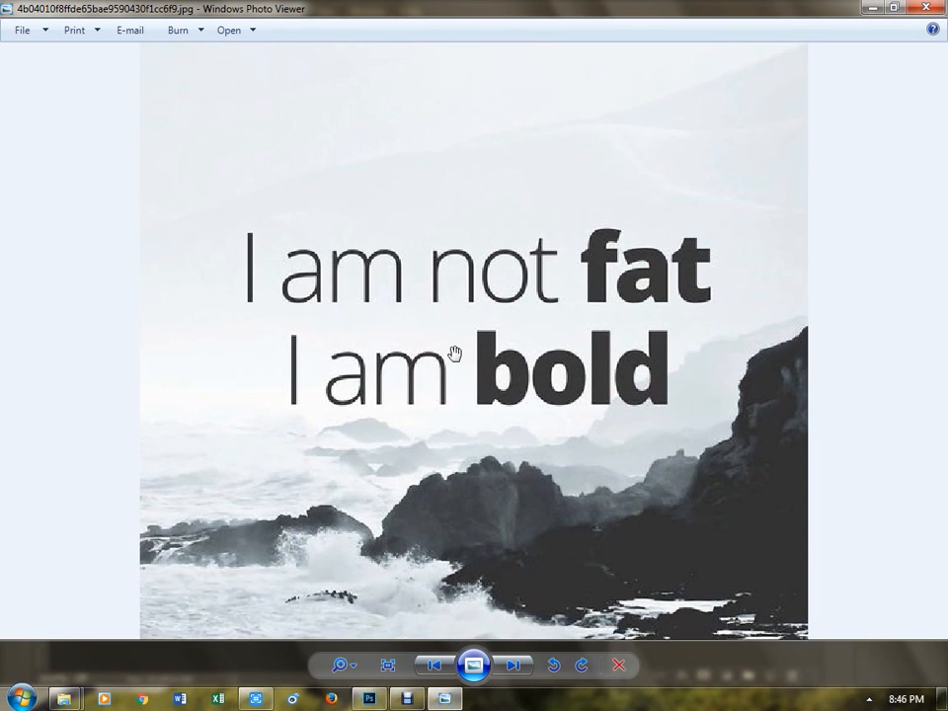
pyautogui.scroll(-1, 454, 353)
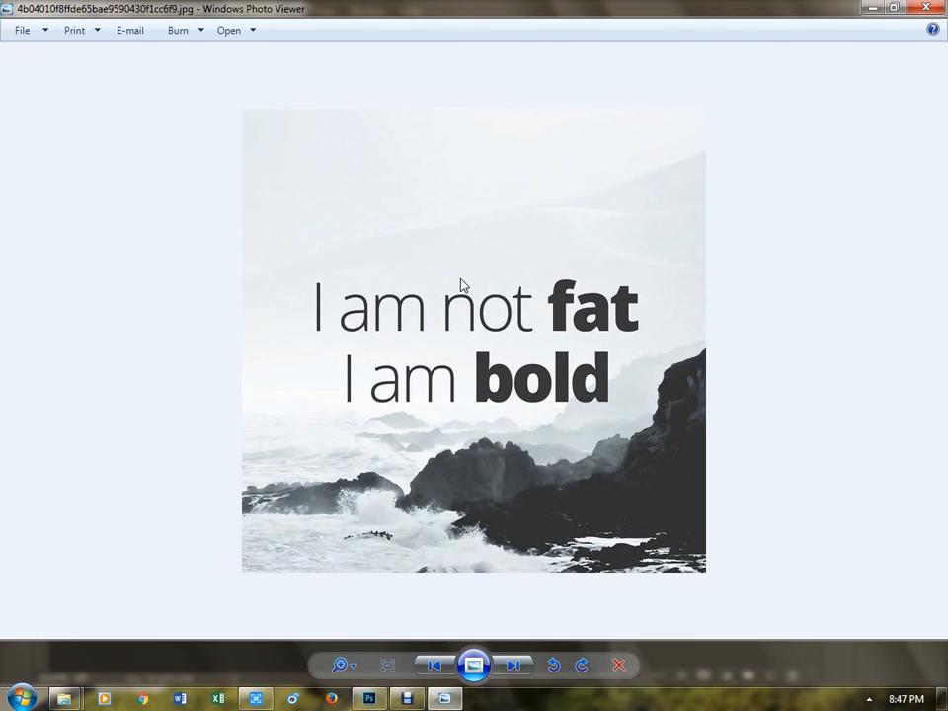
pyautogui.scroll(2, 485, 288)
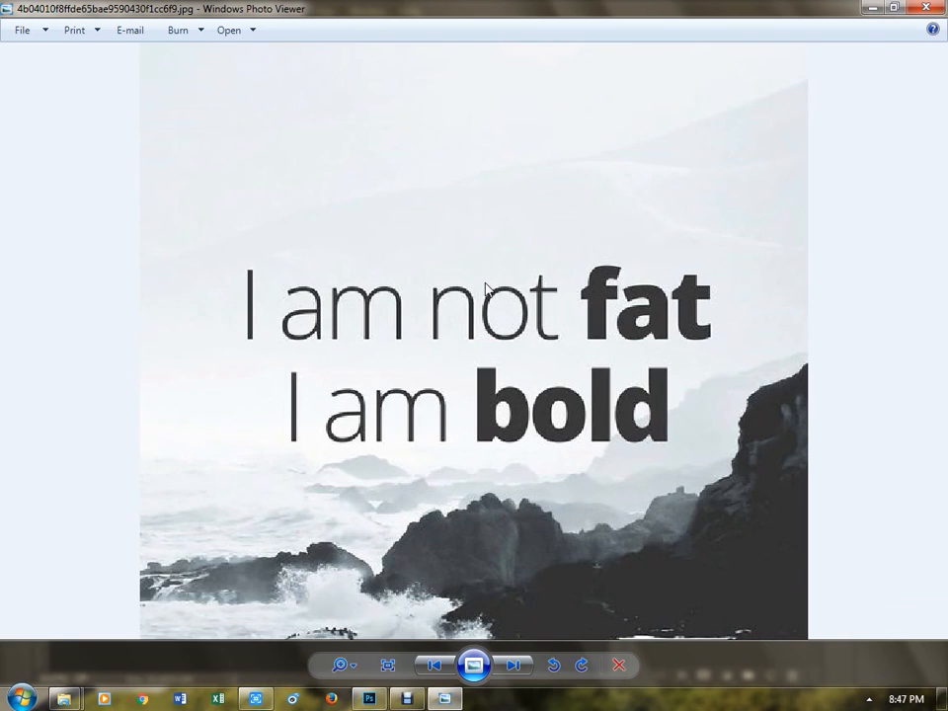
pyautogui.scroll(1, 486, 289)
pyautogui.scroll(-1, 486, 290)
pyautogui.scroll(1, 454, 296)
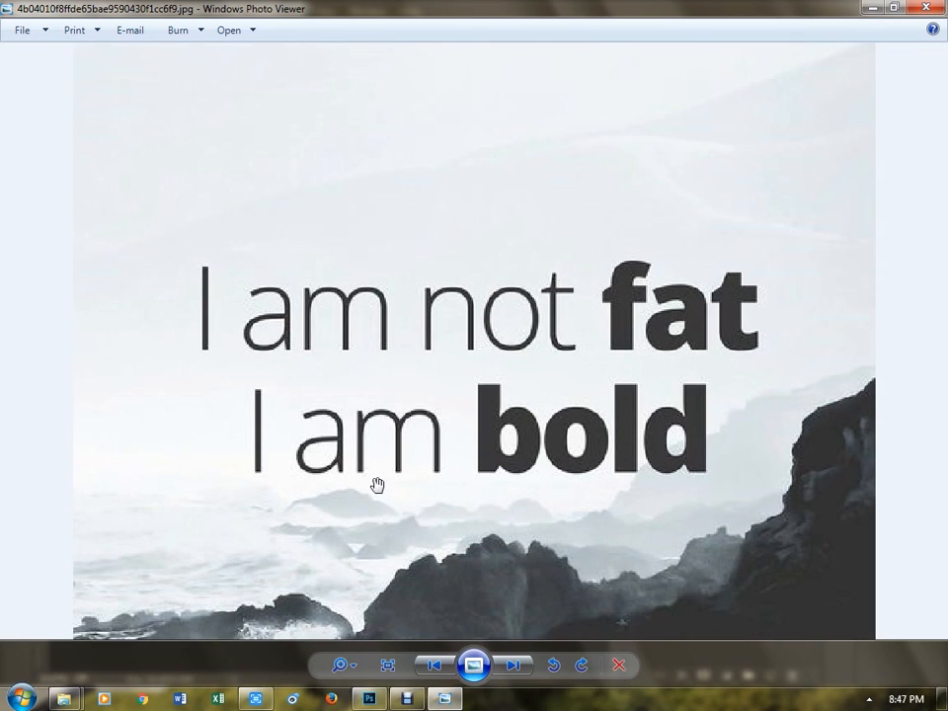
pyautogui.scroll(-2, 375, 486)
# - View the following typography samples, from the Instagram lettering to "Be inspired to inspire others", and close the image viewer
pyautogui.press('Right')
pyautogui.press('Right')
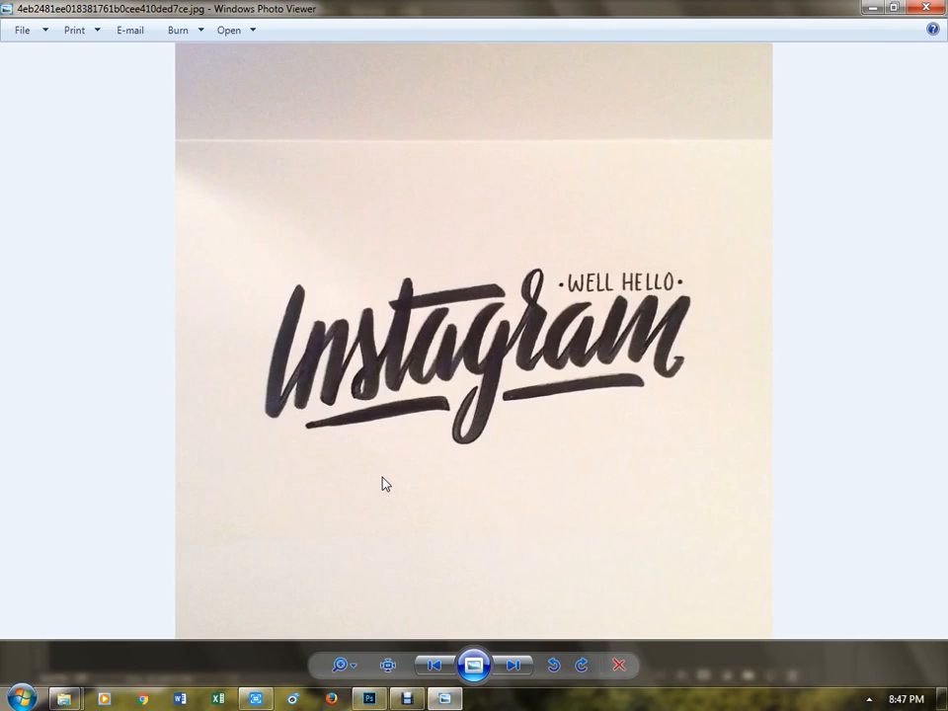
pyautogui.press('Right')
pyautogui.press('Right')
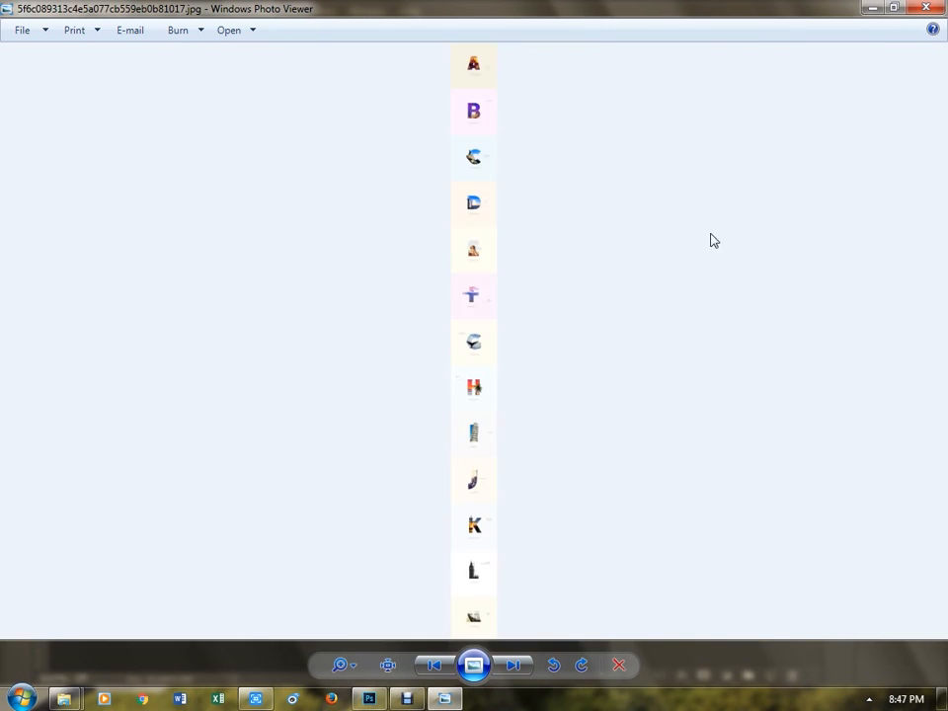
pyautogui.press('Left')
pyautogui.press('Right')
pyautogui.press('Right')
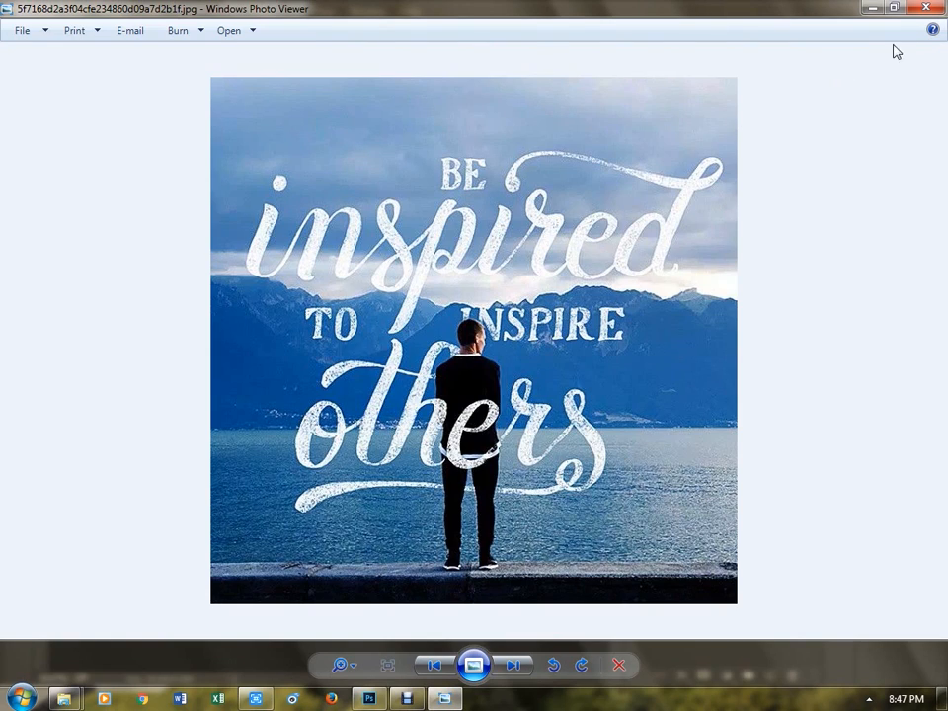
pyautogui.press('Left')
pyautogui.click(924, 9)
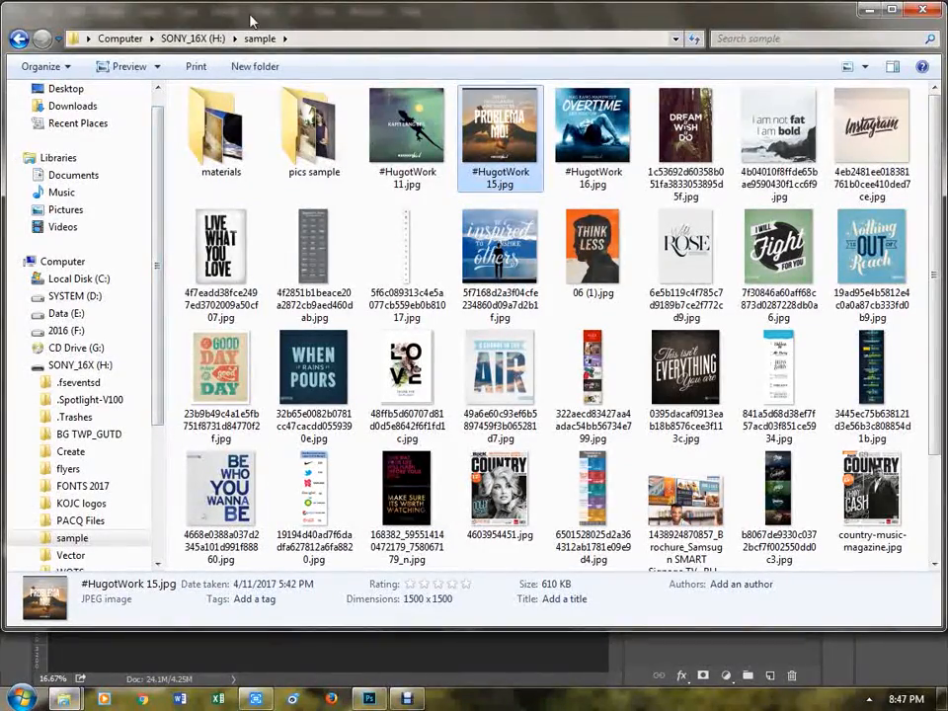
# - Return to the drive's root, open the WOTS folder, and display its contents as large icons
pyautogui.click(19, 39)
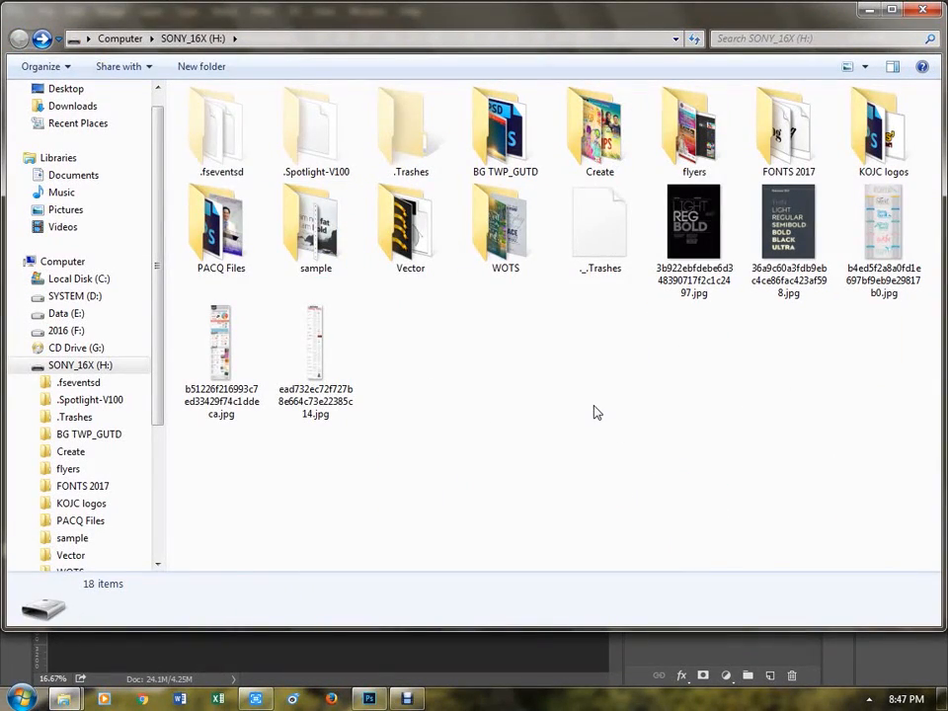
pyautogui.doubleClick(505, 222)
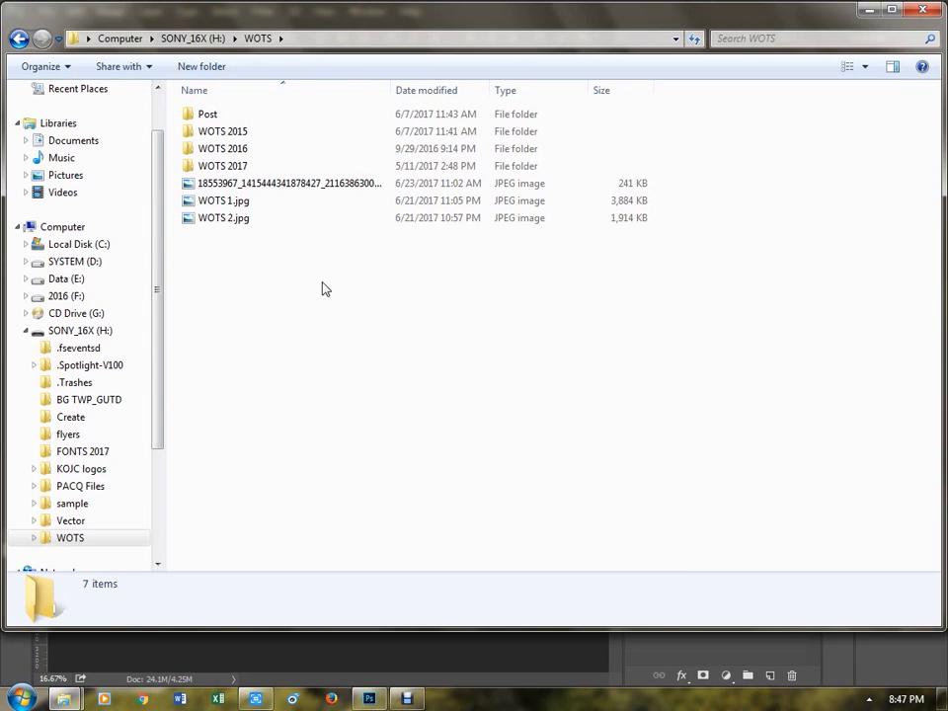
pyautogui.rightClick(345, 339)
pyautogui.moveTo(381, 346)
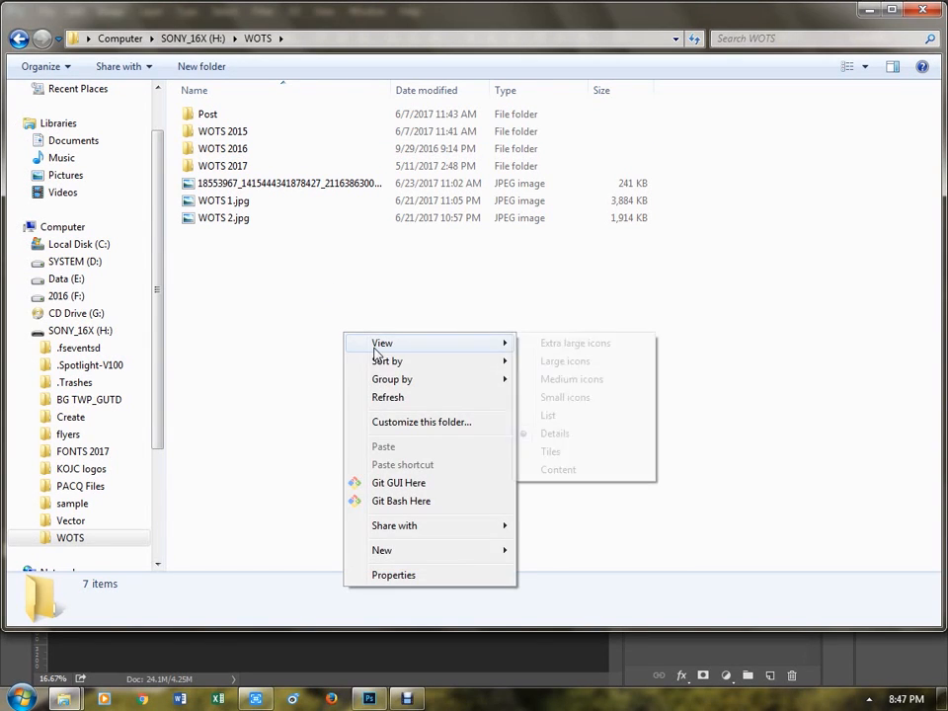
pyautogui.click(572, 361)
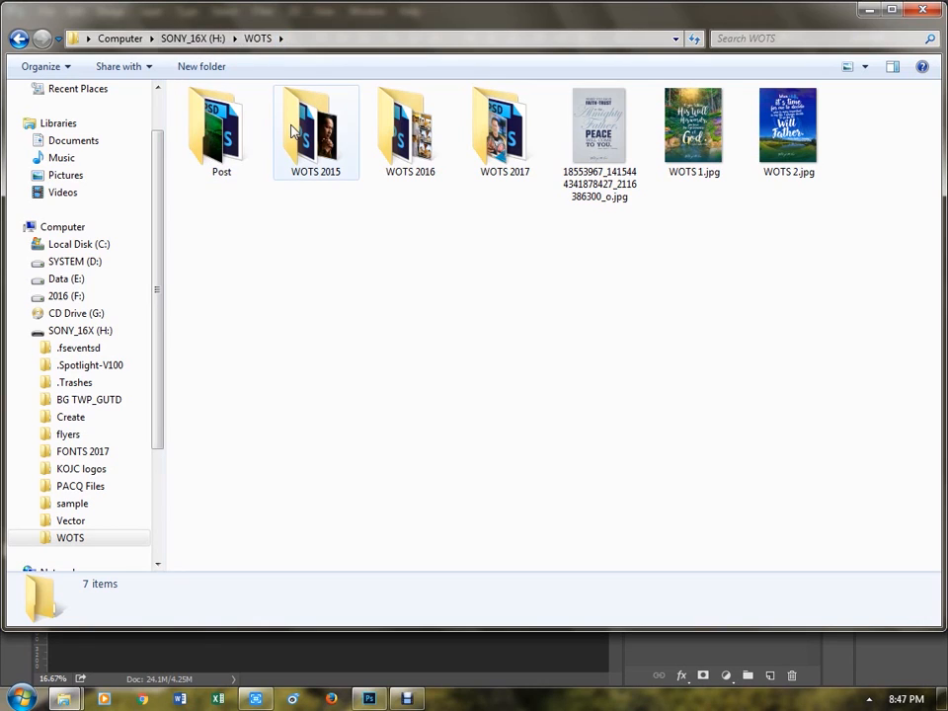
# - Open the Post folder inside WOTS and display its files as large icons
pyautogui.doubleClick(202, 138)
pyautogui.rightClick(827, 224)
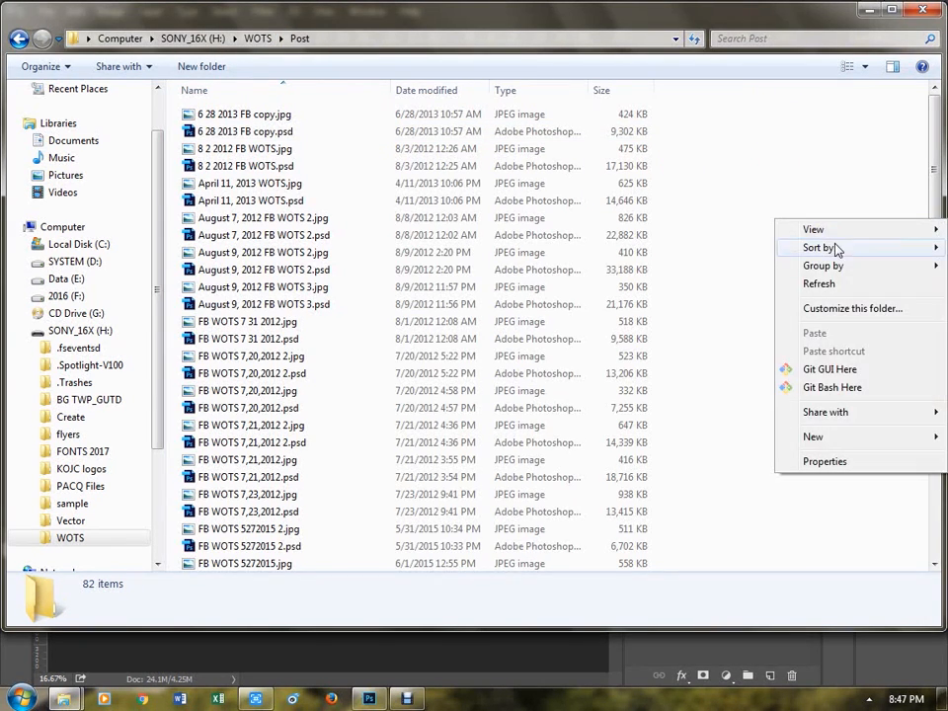
pyautogui.moveTo(813, 233)
pyautogui.click(685, 248)
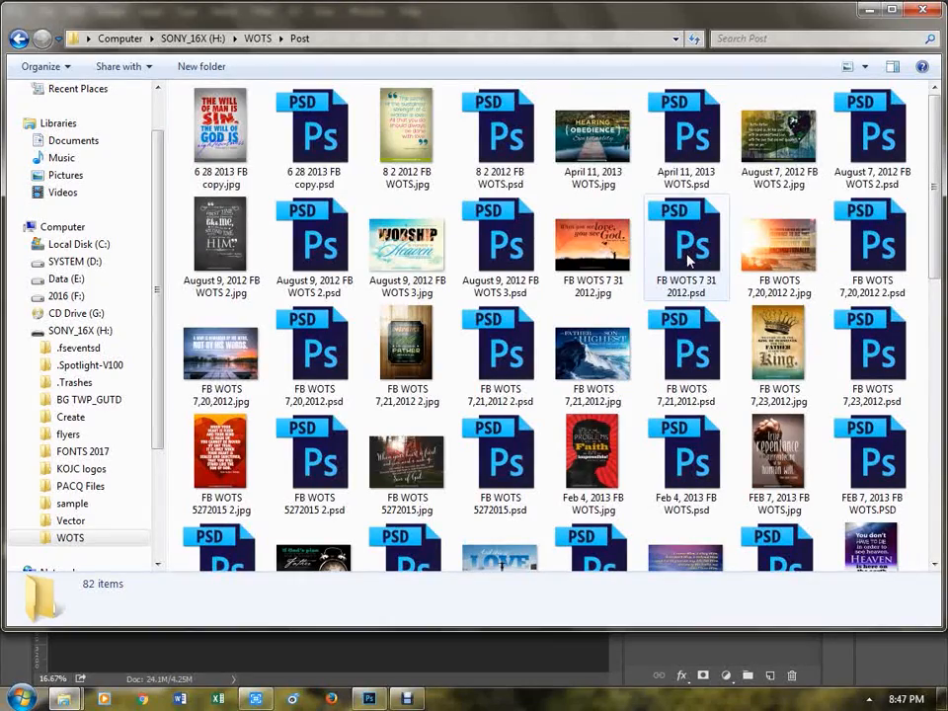
# - Open August 9, 2012 FB WOTS 3.jpg and view the quote posters that follow, up to FB WOTS 7,20,2012.jpg
pyautogui.doubleClick(411, 243)
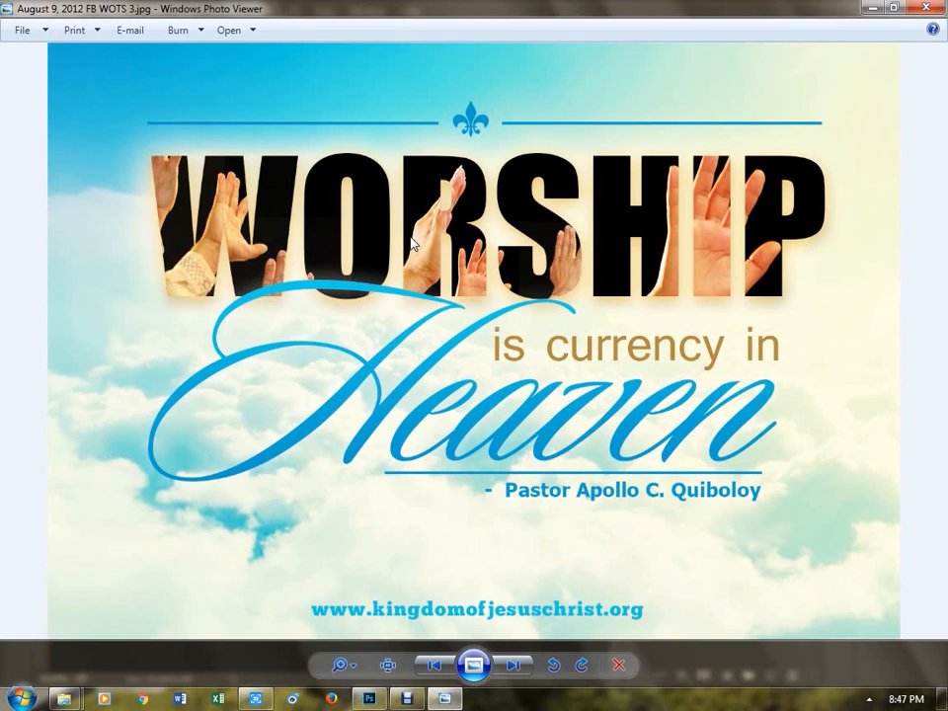
pyautogui.press('Right')
pyautogui.press('Left')
pyautogui.press('Right')
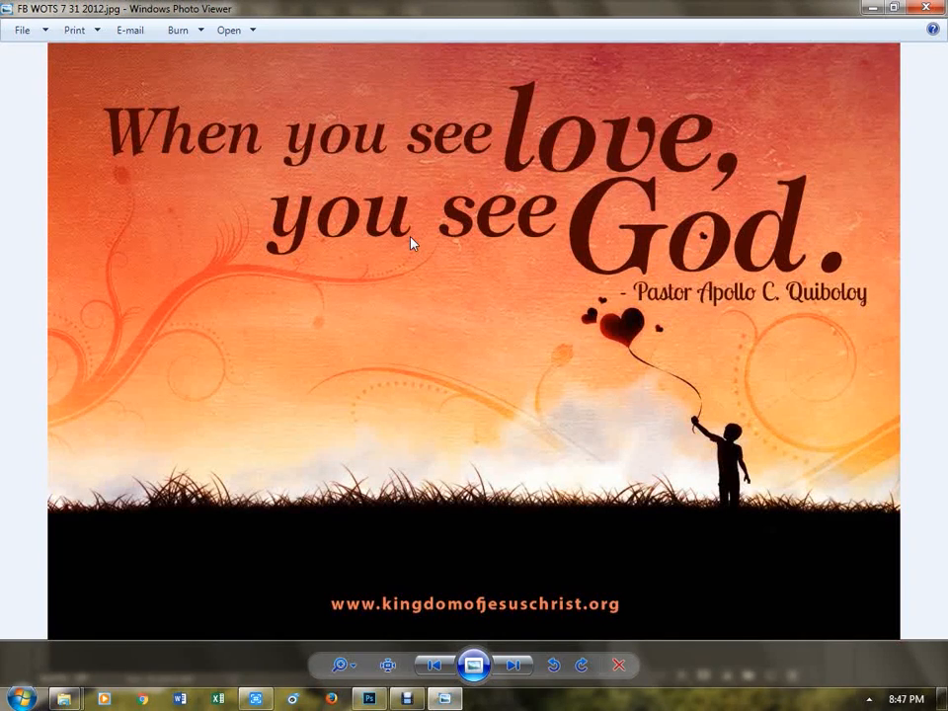
pyautogui.press('Right')
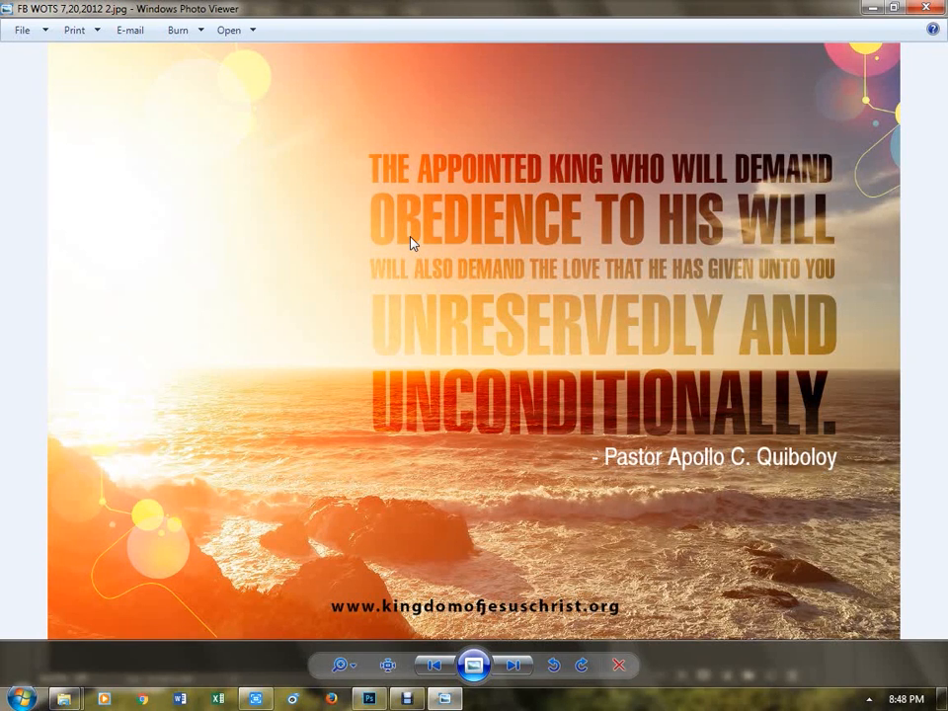
pyautogui.press('Right')
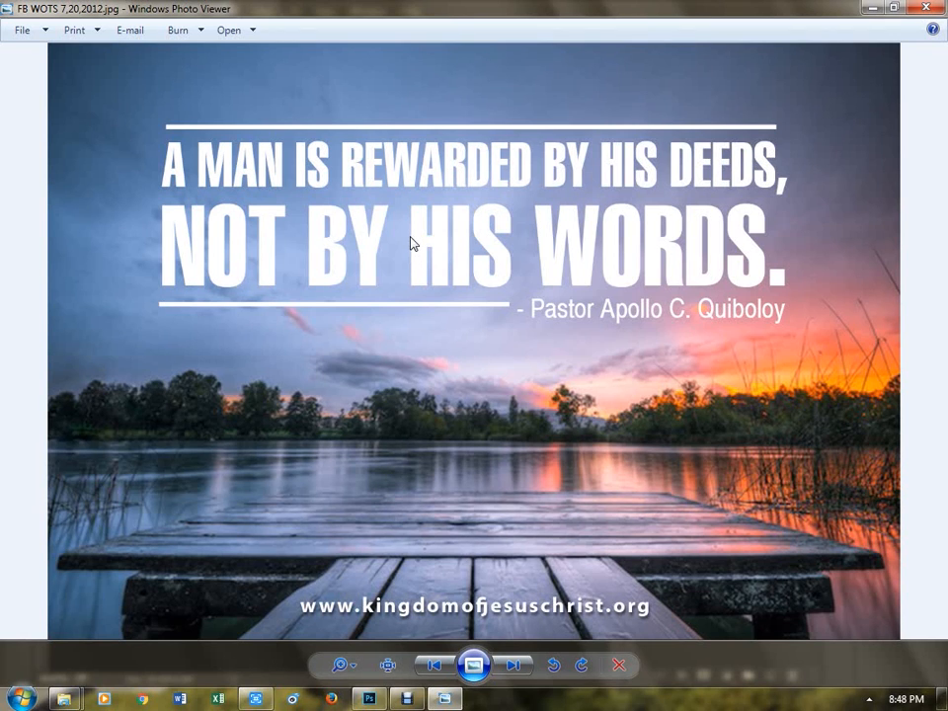
# - View the posters from FB WOTS 7,21,2012 2.jpg through FB WOTS 5272015.jpg, and close the image viewer
pyautogui.press('Right')
pyautogui.press('Left')
pyautogui.press('Right')
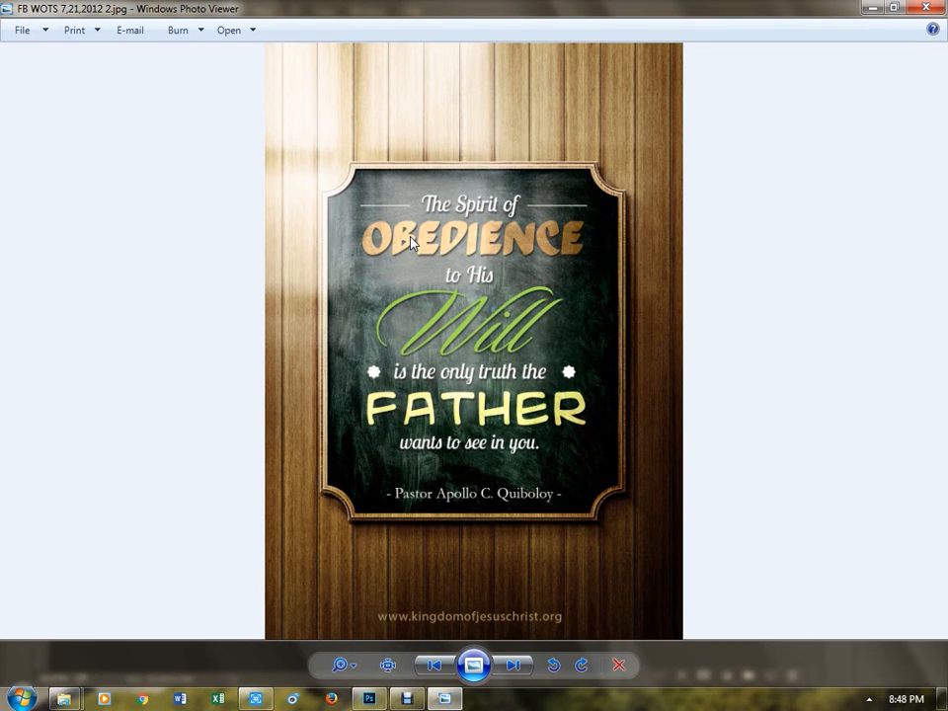
pyautogui.press('Right')
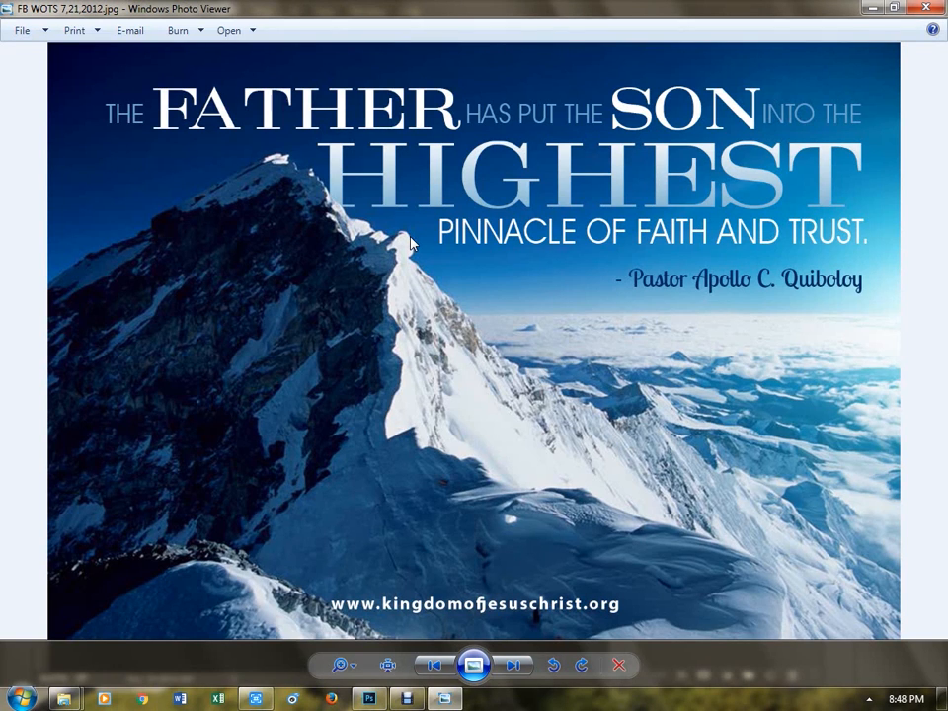
pyautogui.press('Right')
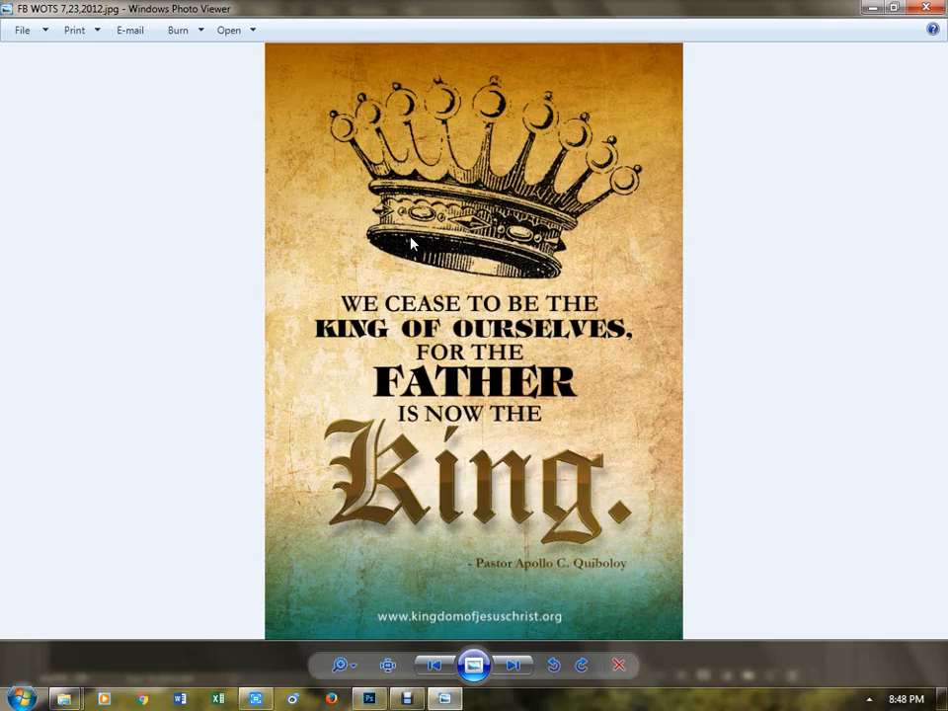
pyautogui.press('Right')
pyautogui.press('Right')
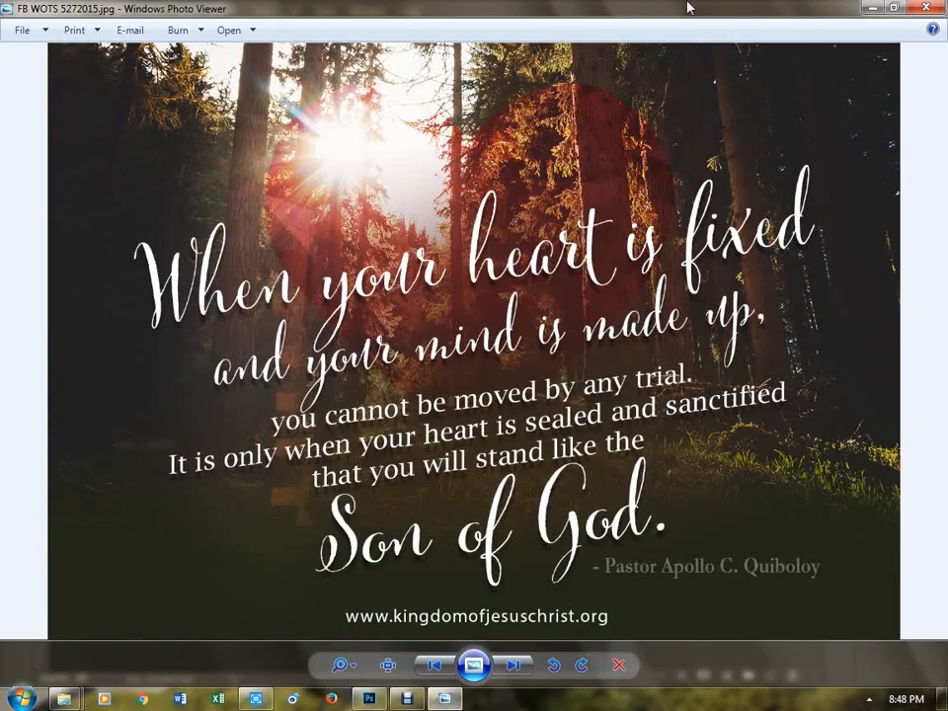
pyautogui.click(927, 8)
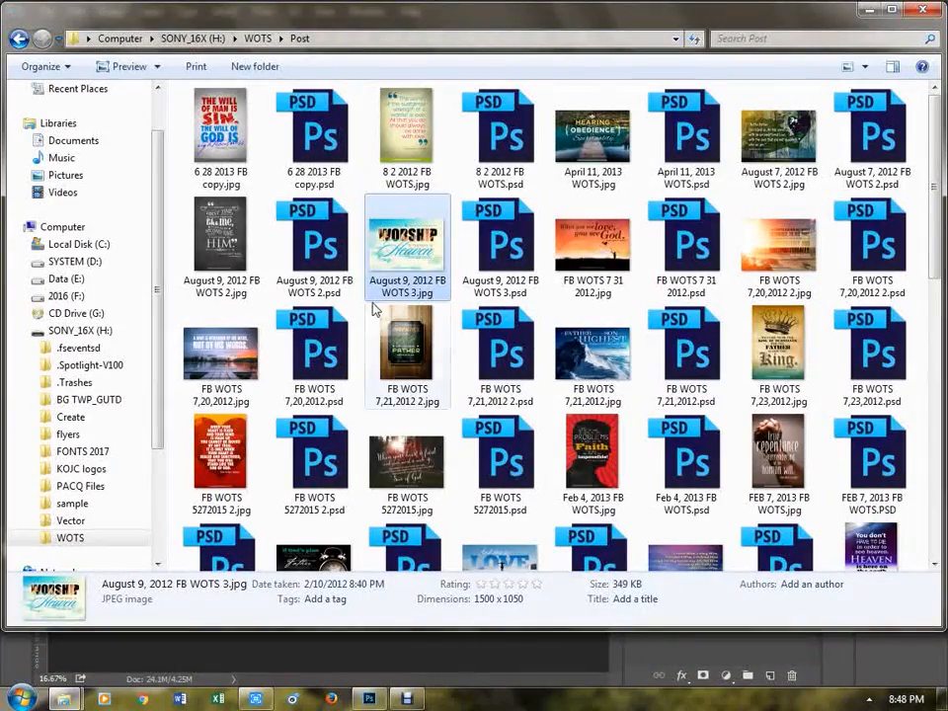
# - Return from the Post folder to the root of the SONY_16X (H:) drive
pyautogui.click(17, 40)
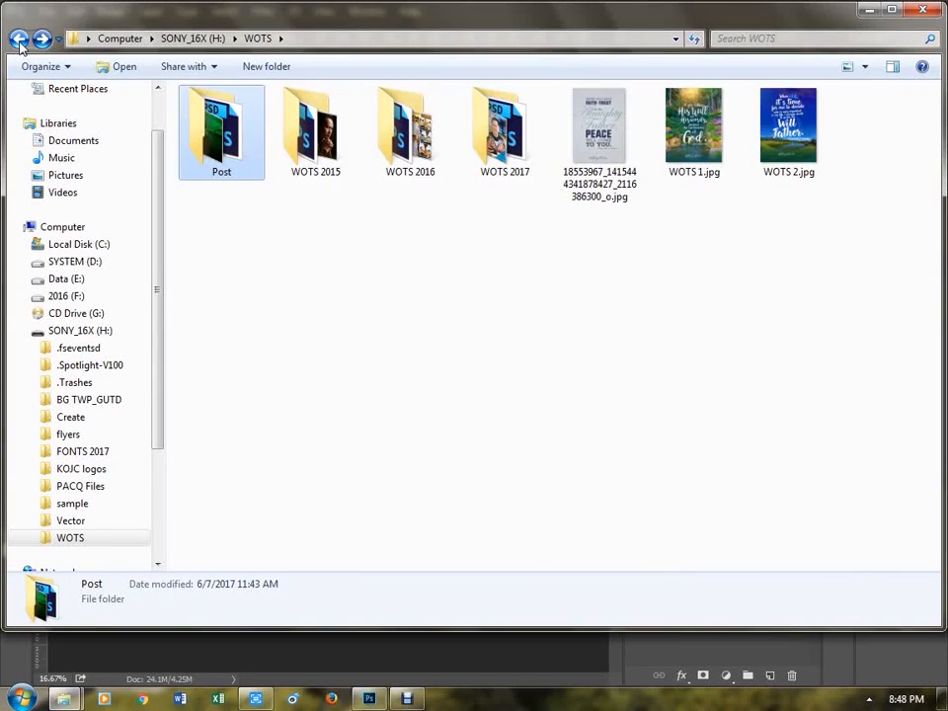
pyautogui.click(18, 39)
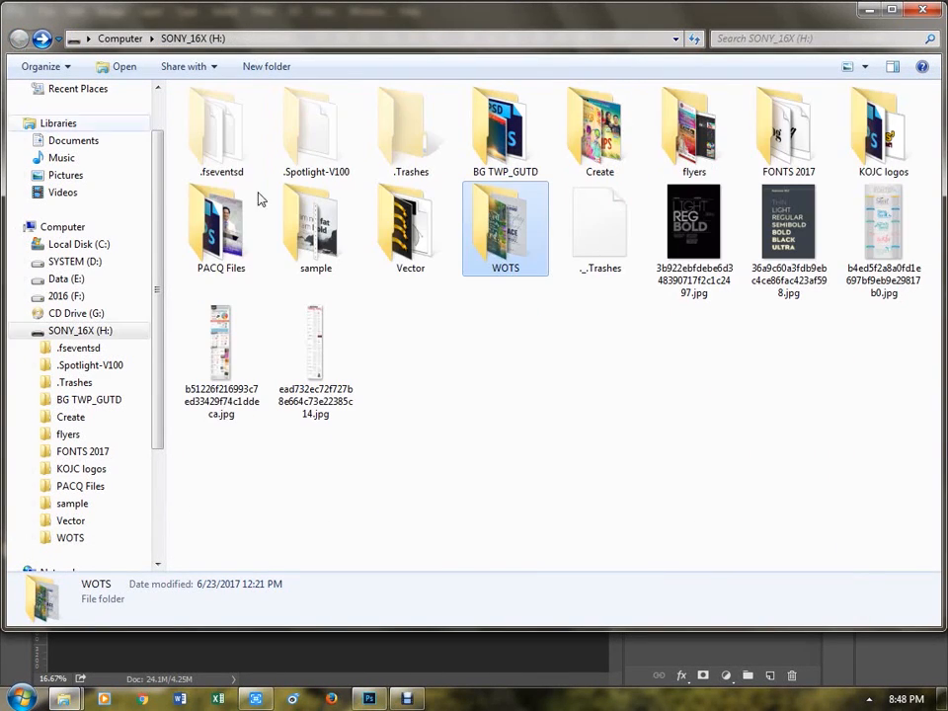
pyautogui.click(619, 473)
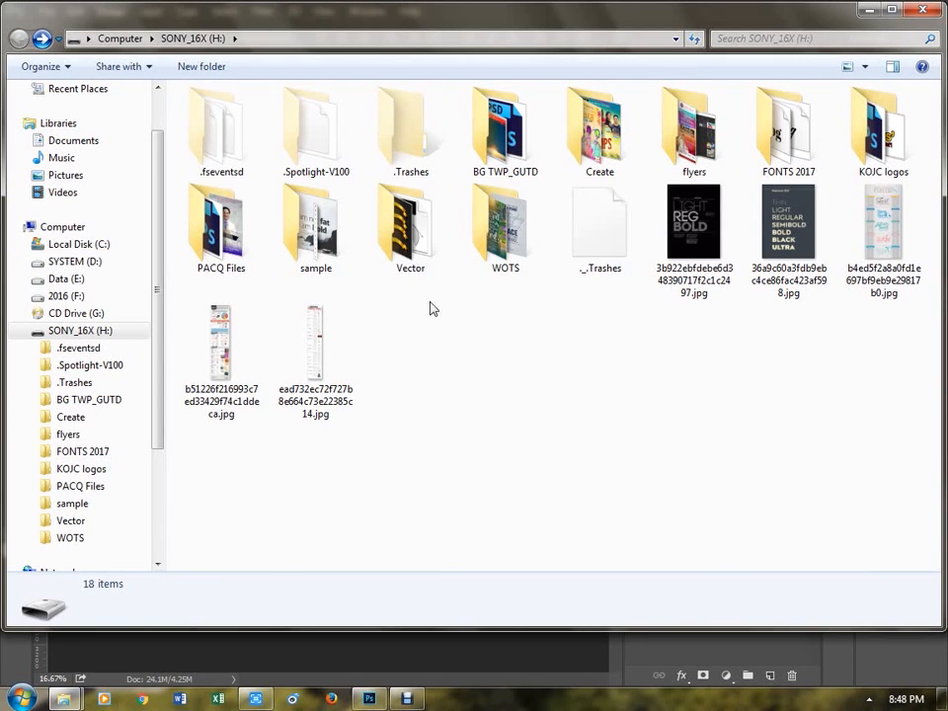
# - Open the pics sample folder inside sample and display its files as large icons
pyautogui.doubleClick(315, 227)
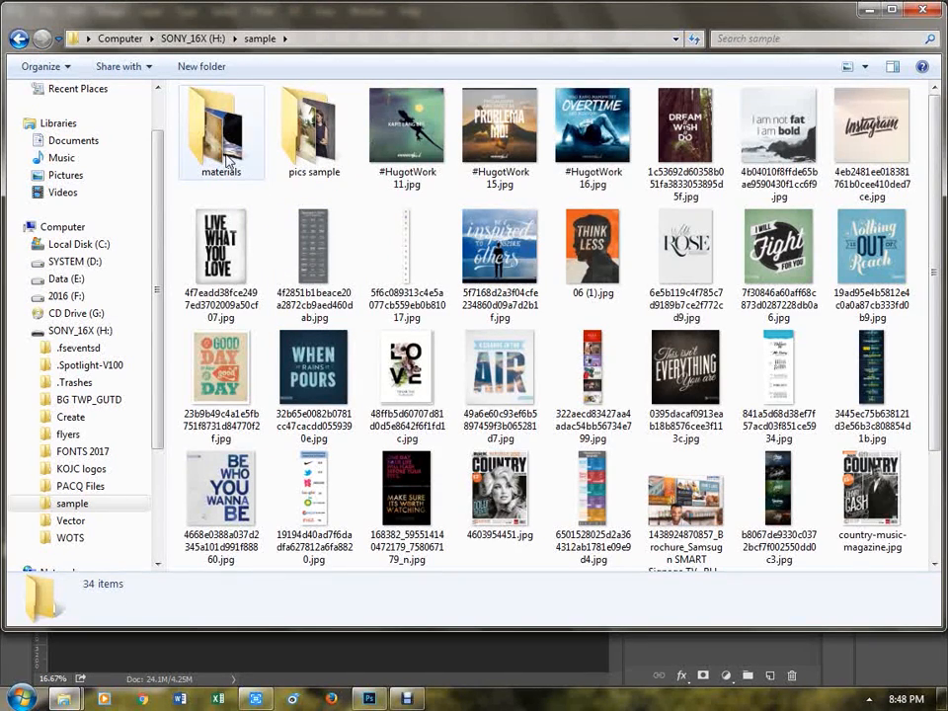
pyautogui.doubleClick(314, 124)
pyautogui.rightClick(750, 198)
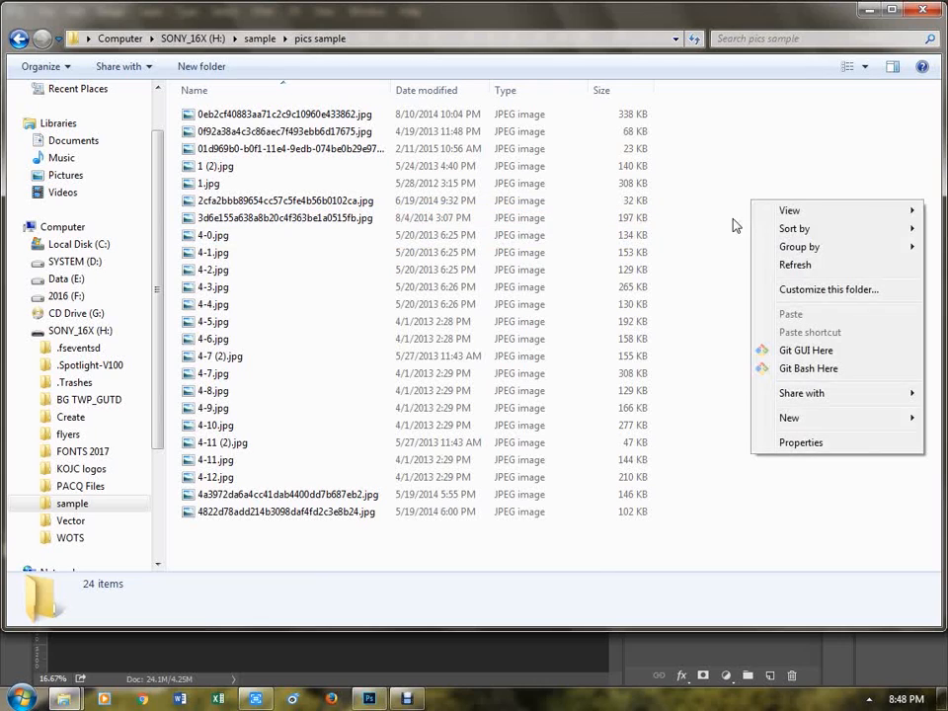
pyautogui.moveTo(750, 210)
pyautogui.click(681, 227)
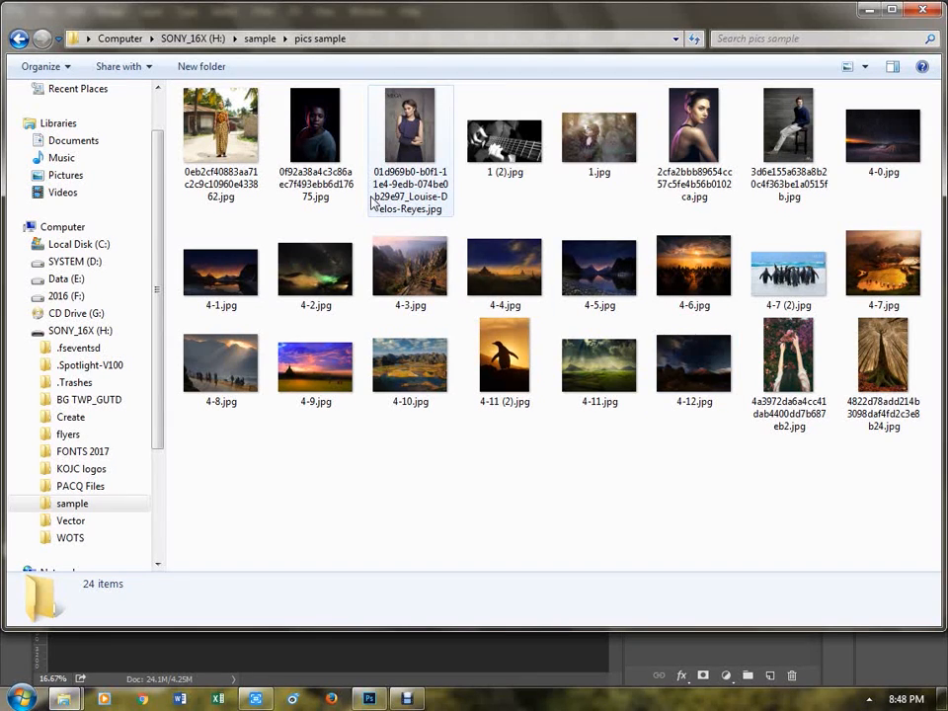
# - Preview the portrait 0f92a38a4c3c86aec7f493ebb6d17675.jpg and open it in Adobe Photoshop CC 2015
pyautogui.doubleClick(334, 145)
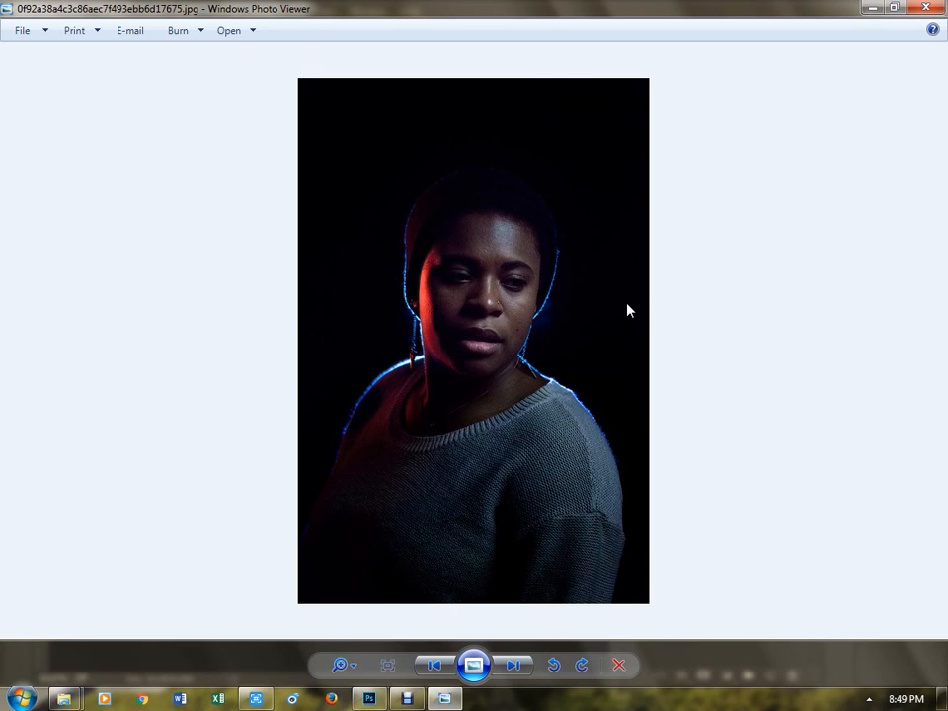
pyautogui.click(927, 7)
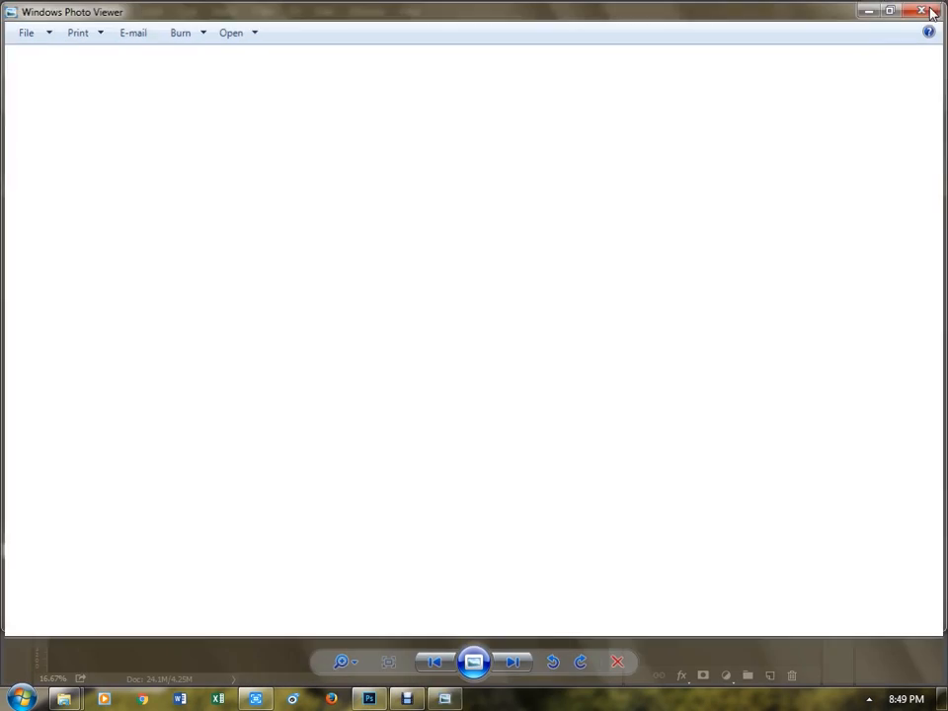
pyautogui.rightClick(329, 139)
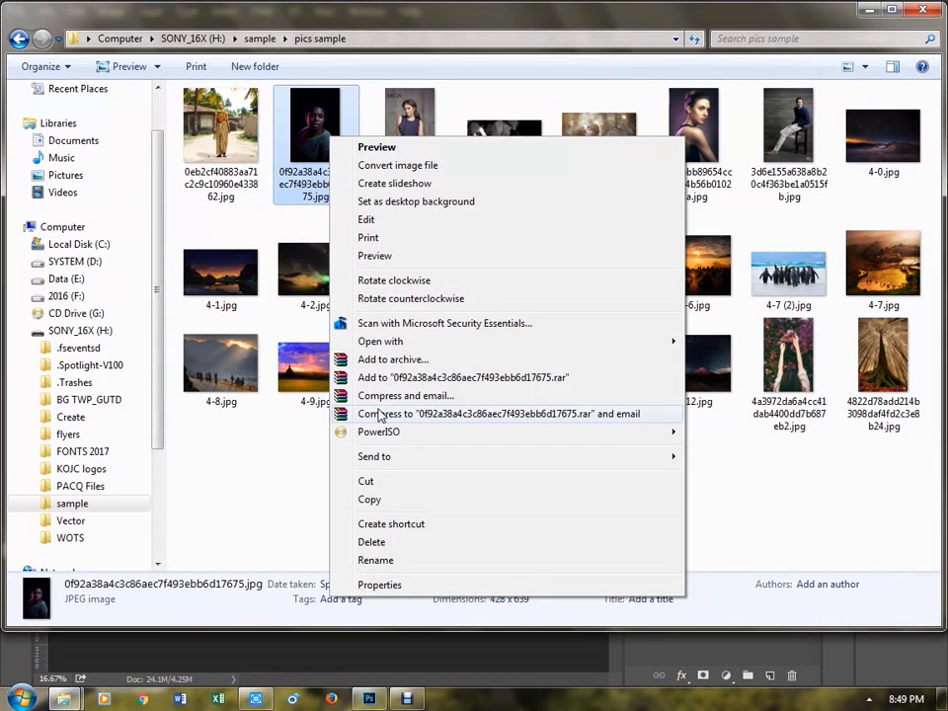
pyautogui.click(249, 434)
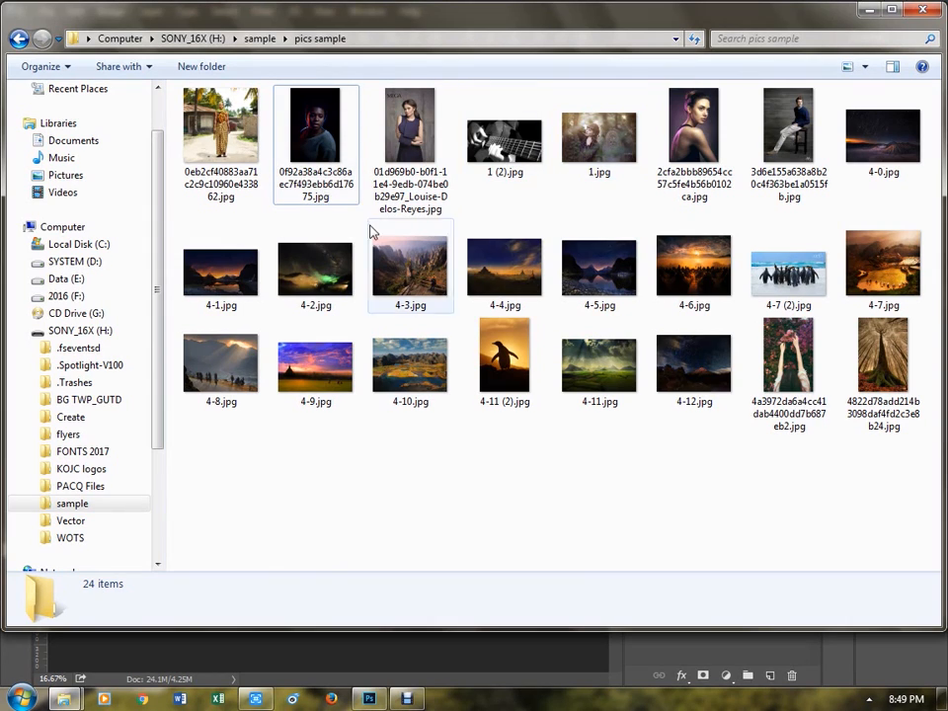
pyautogui.rightClick(301, 141)
pyautogui.moveTo(364, 341)
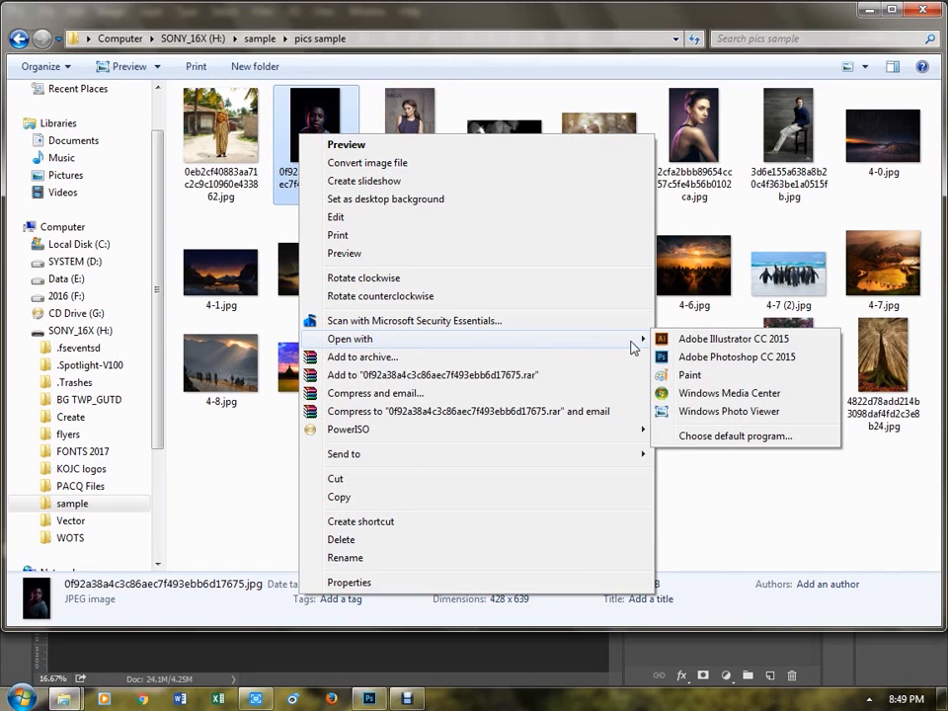
pyautogui.click(668, 359)
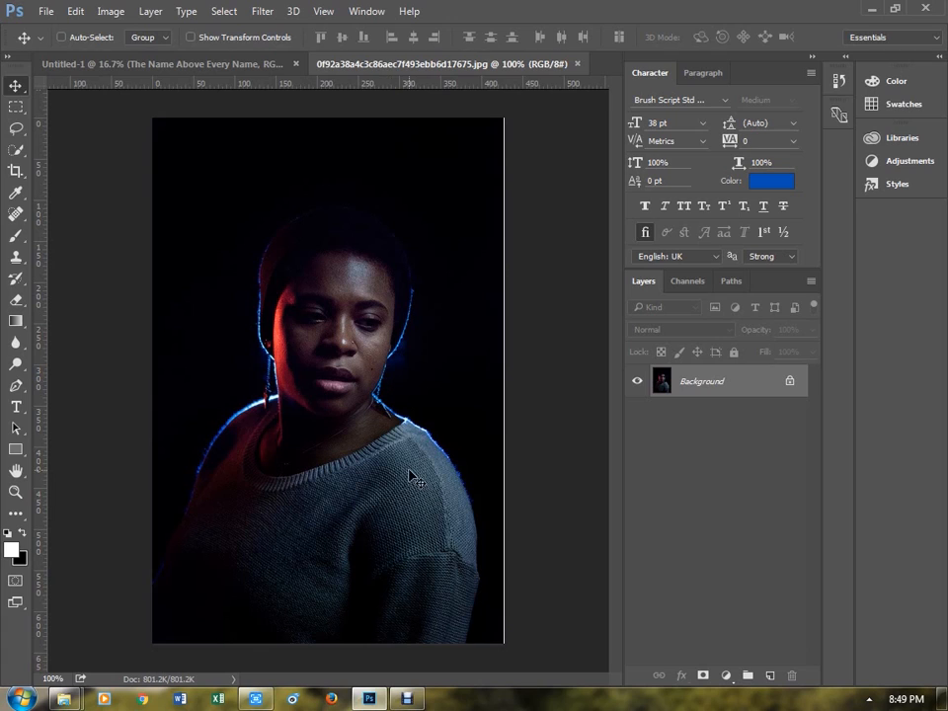
# - Create a paragraph text box across the upper part of the portrait, over the head, and enter the text "I'm not"
pyautogui.press('t')
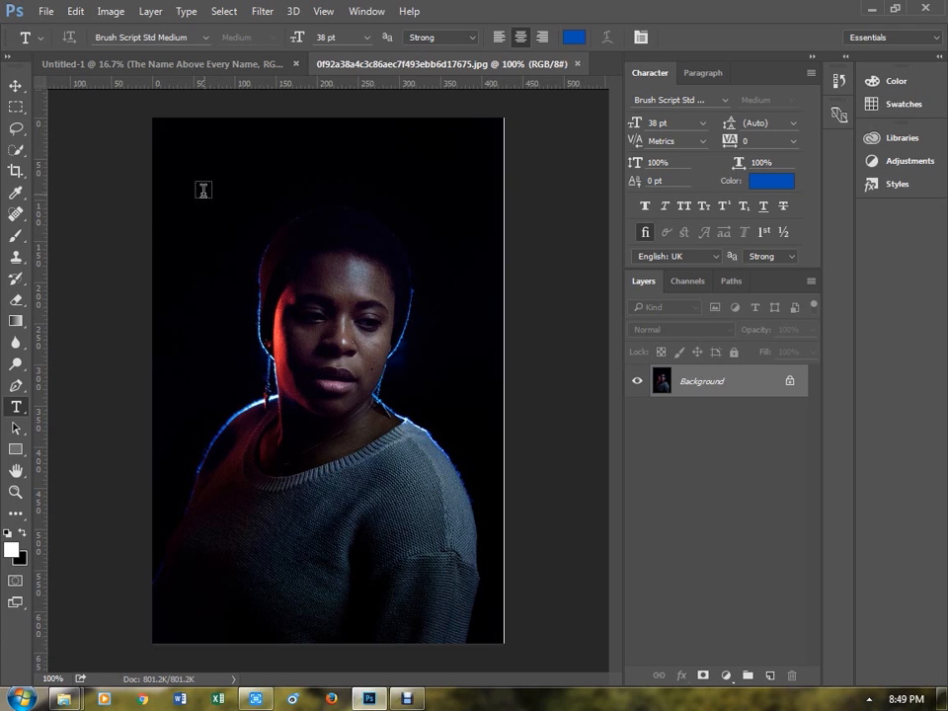
pyautogui.moveTo(213, 197); pyautogui.dragTo(474, 410)
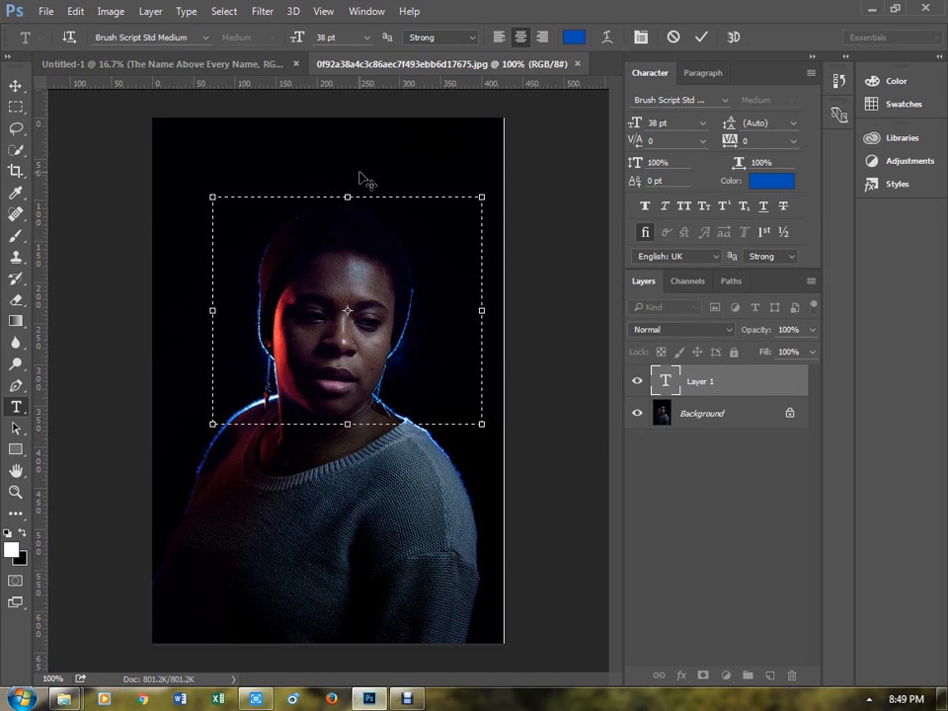
pyautogui.moveTo(361, 154); pyautogui.dragTo(325, 138)
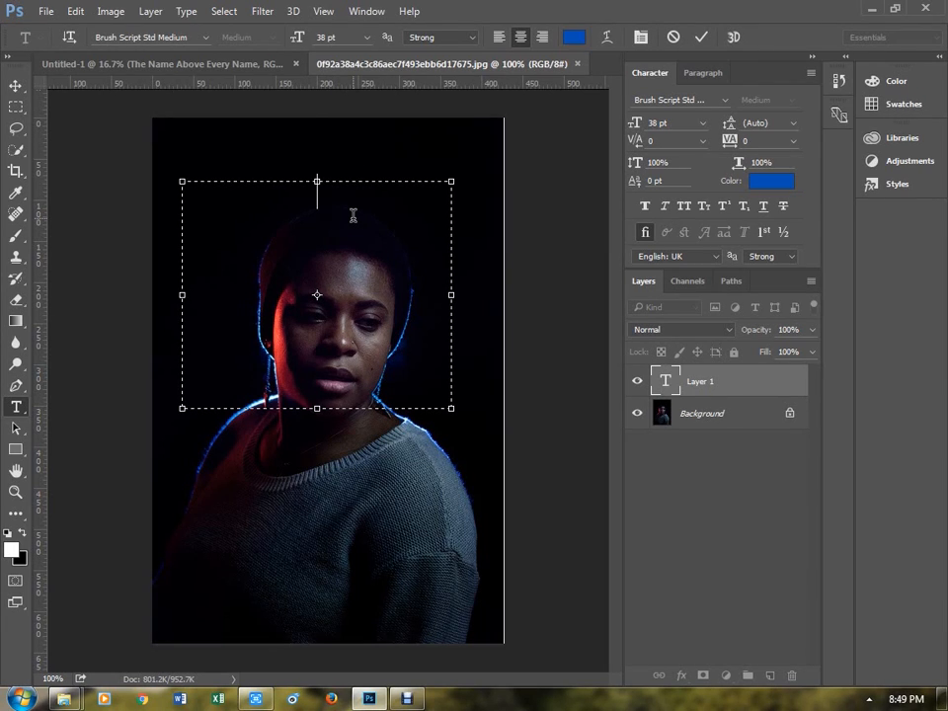
pyautogui.write("I'm noot")
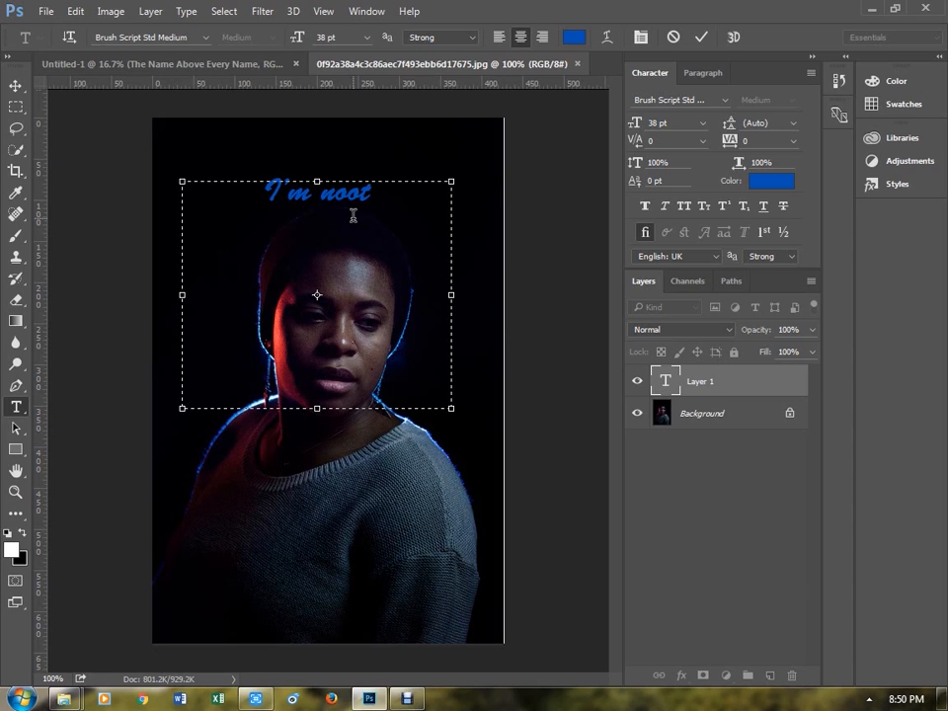
pyautogui.press('BackSpace')
pyautogui.press('BackSpace')
pyautogui.write('t')
# - Set the colour of all the "I'm not" text to white (ffffff) and open its font family for editing
pyautogui.hotkey('ctrl', 'a')
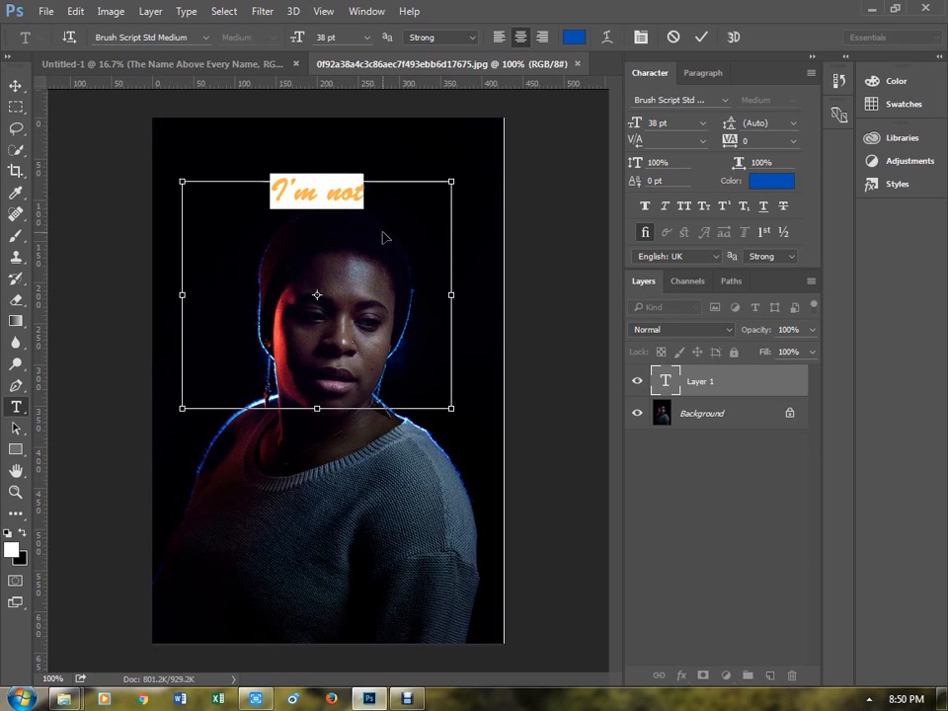
pyautogui.click(761, 182)
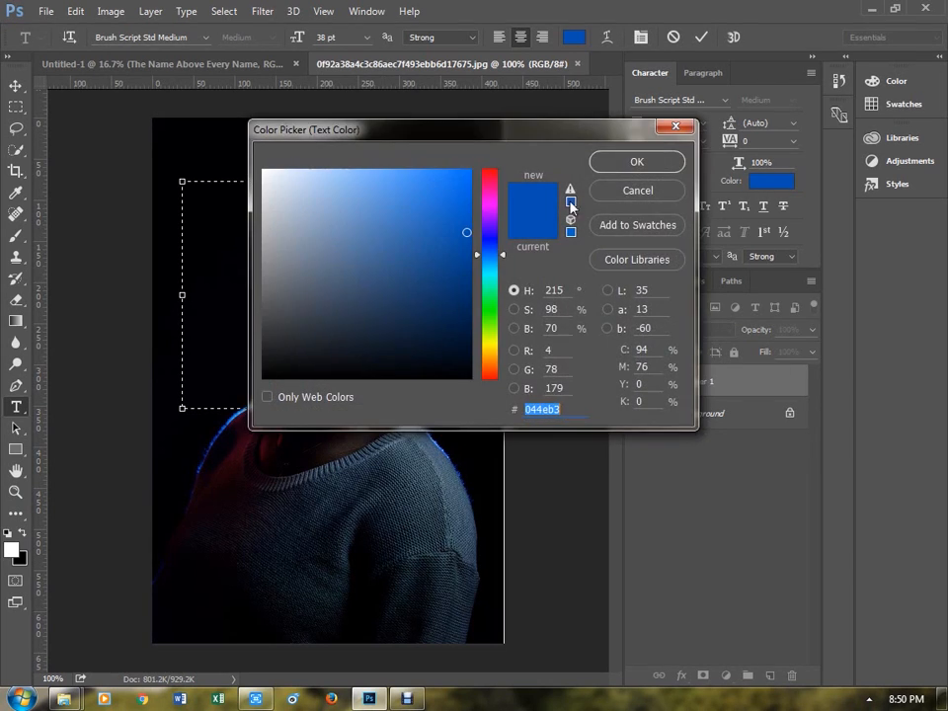
pyautogui.moveTo(503, 131); pyautogui.dragTo(657, 231)
pyautogui.click(416, 272)
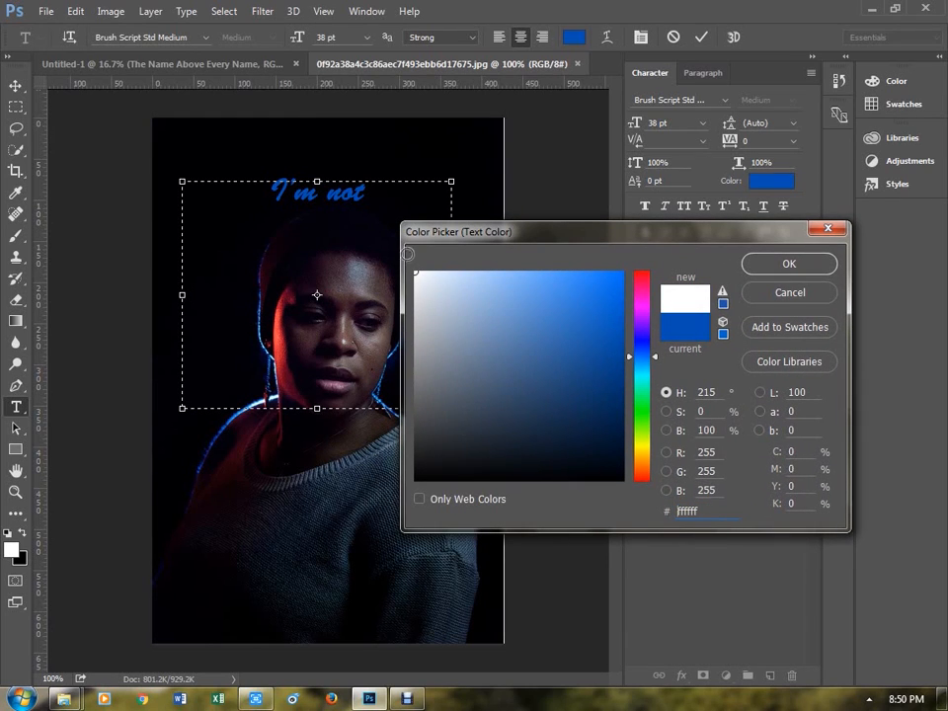
pyautogui.click(763, 265)
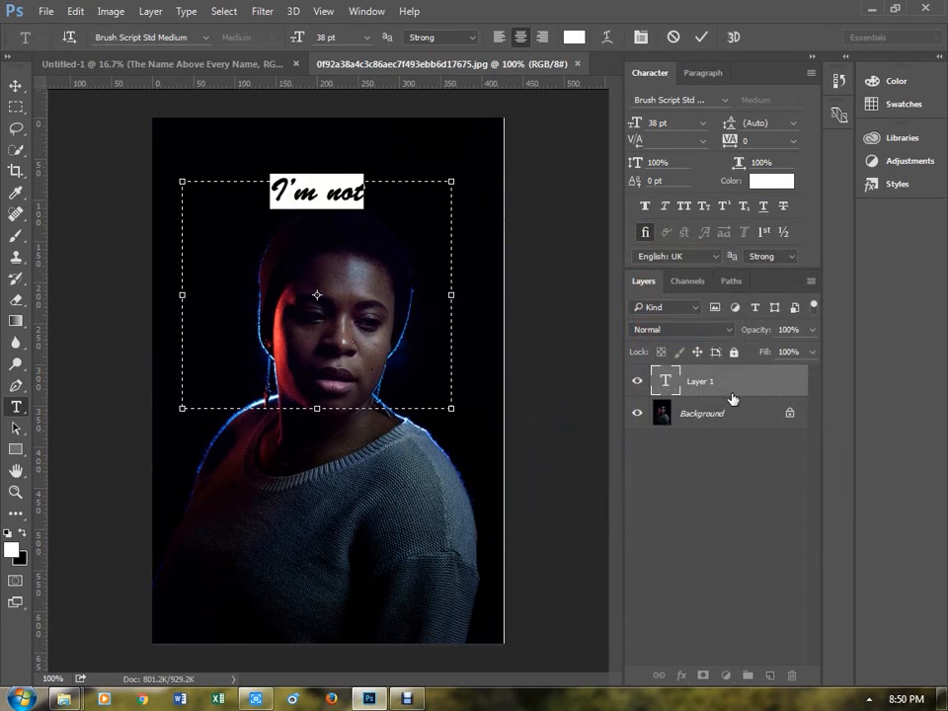
pyautogui.click(668, 102)
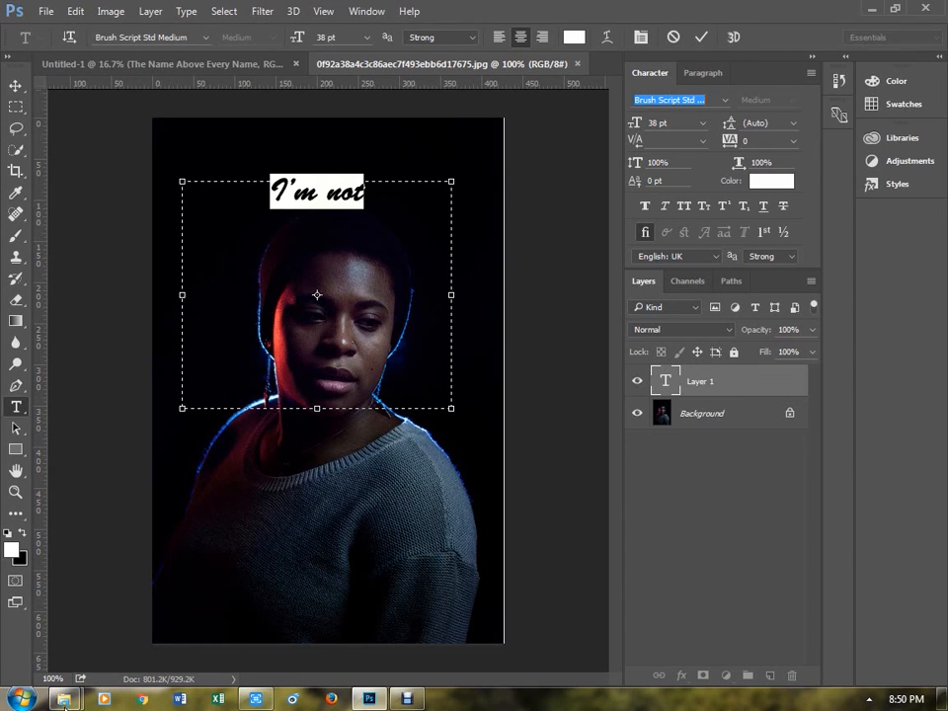
# - Switch to the file explorer, go back to the By Markulet Tutorial folder, and open ead732ec72f727b8e664c73e22385c14.jpg
pyautogui.moveTo(74, 701)
pyautogui.click(227, 600)
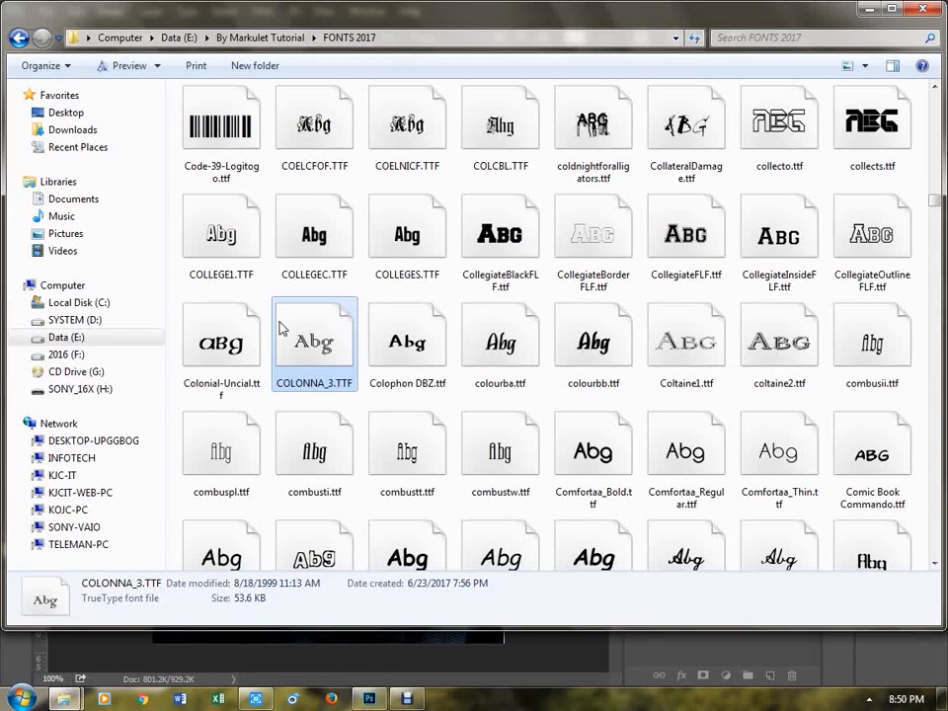
pyautogui.click(18, 38)
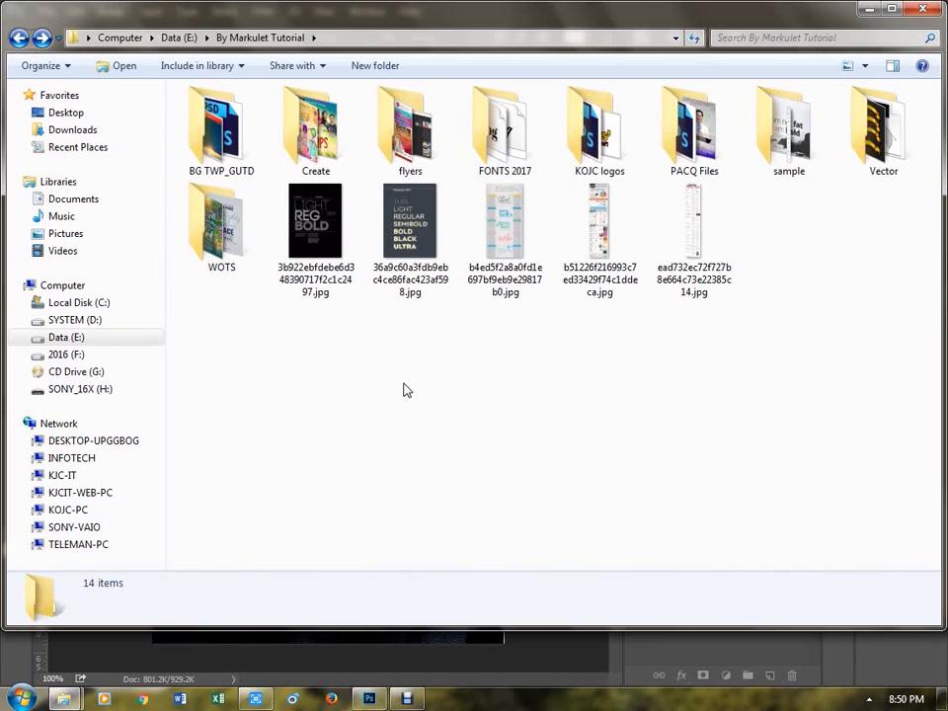
pyautogui.doubleClick(713, 233)
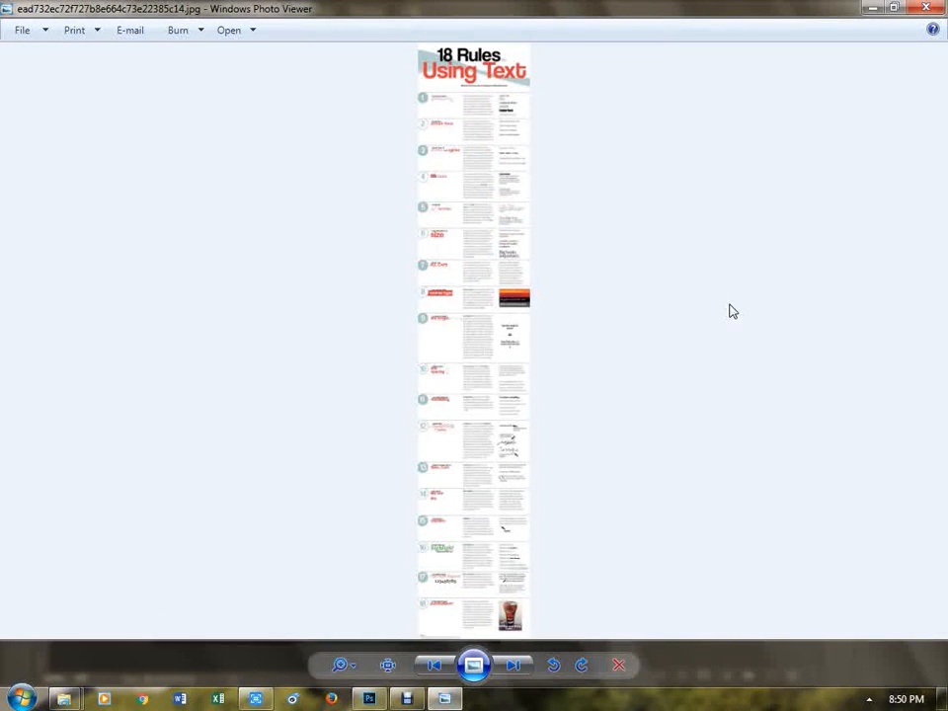
# - Enlarge the 18 Rules for Using Text infographic and read rules 1 to 3 on font personality, default fonts and clichés
pyautogui.scroll(6, 477, 88)
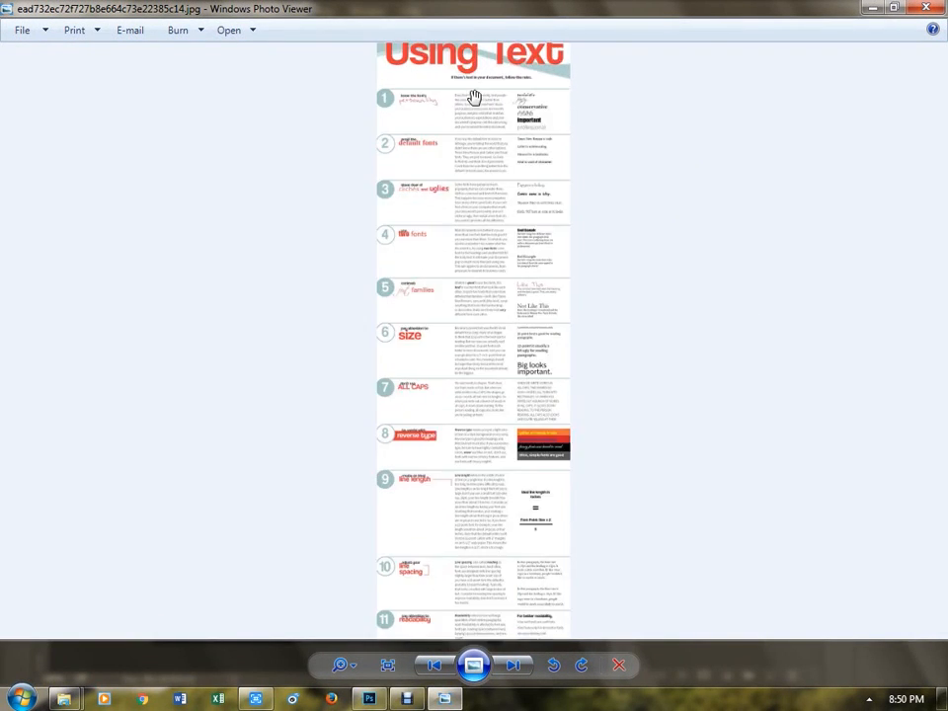
pyautogui.moveTo(442, 105); pyautogui.dragTo(442, 332)
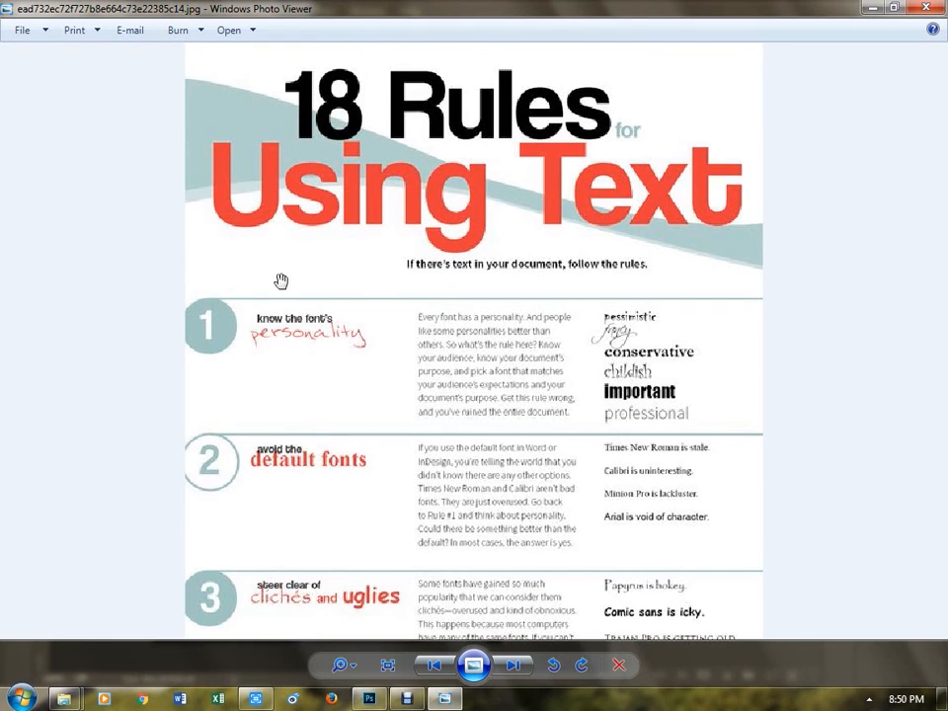
pyautogui.scroll(2, 282, 292)
pyautogui.scroll(-1, 285, 297)
pyautogui.moveTo(255, 328); pyautogui.dragTo(370, 250)
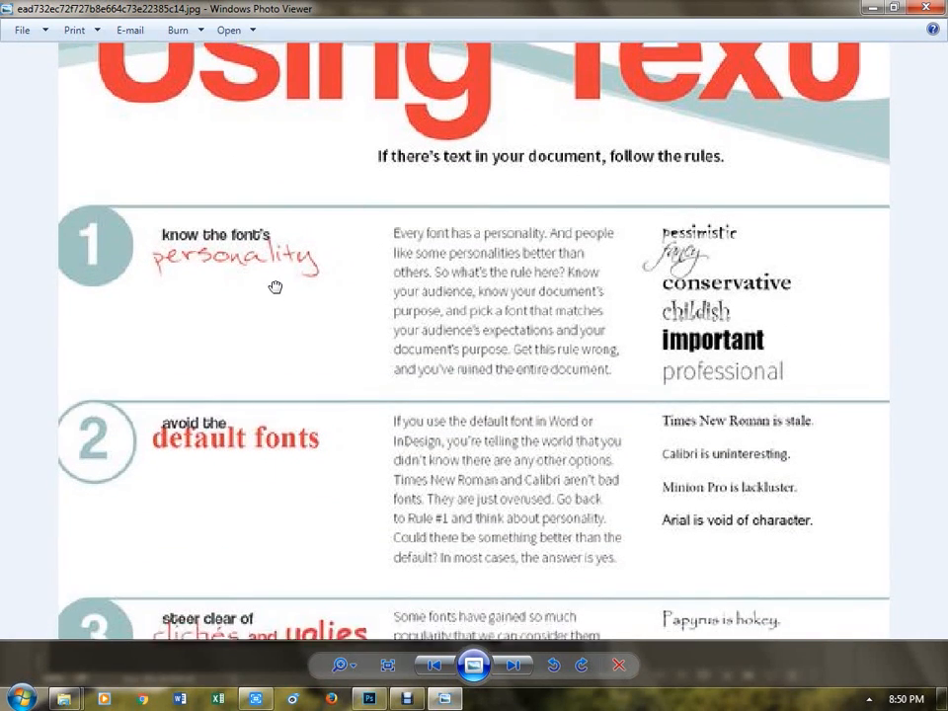
pyautogui.moveTo(276, 286); pyautogui.dragTo(282, 258)
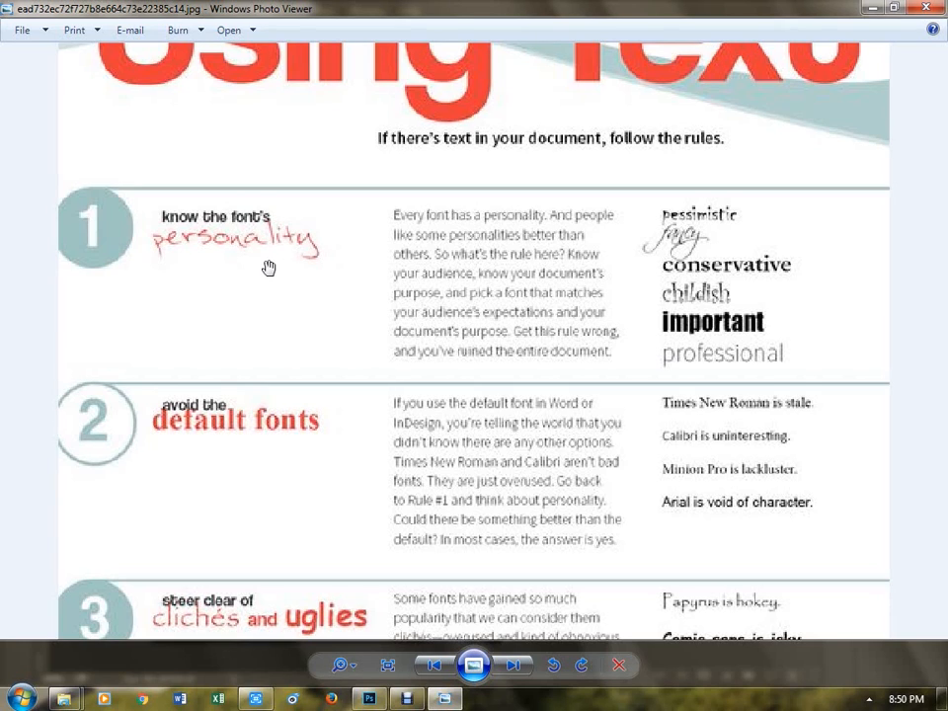
pyautogui.scroll(-1, 269, 284)
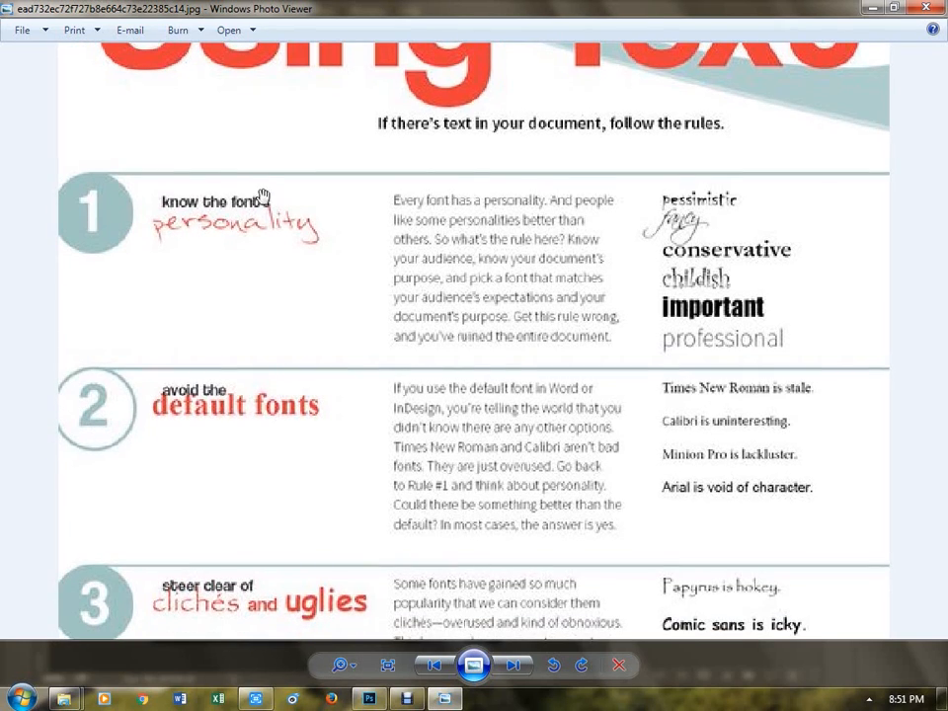
pyautogui.scroll(-3, 275, 370)
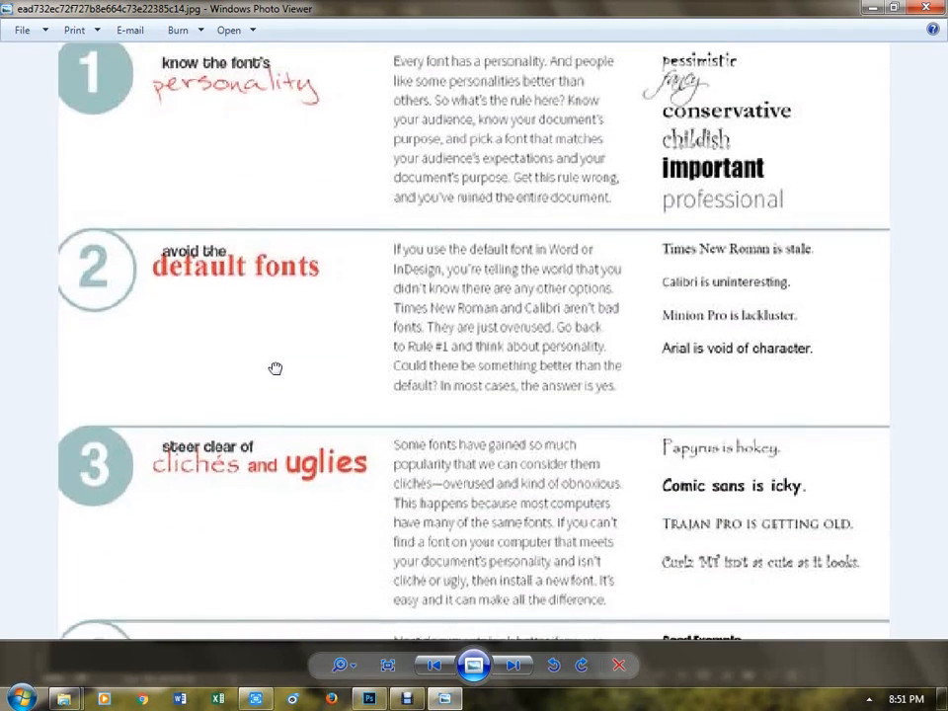
pyautogui.scroll(-3, 257, 395)
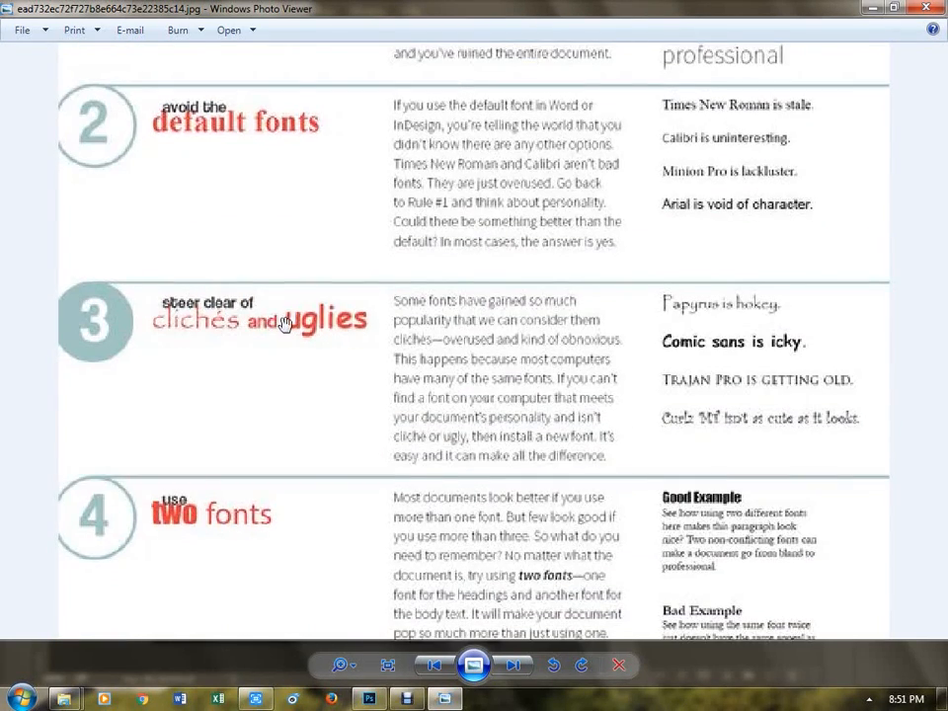
# - Read rules 4 to 8 of the infographic, from using two fonts and contrasting font families through reverse type
pyautogui.scroll(-6, 271, 187)
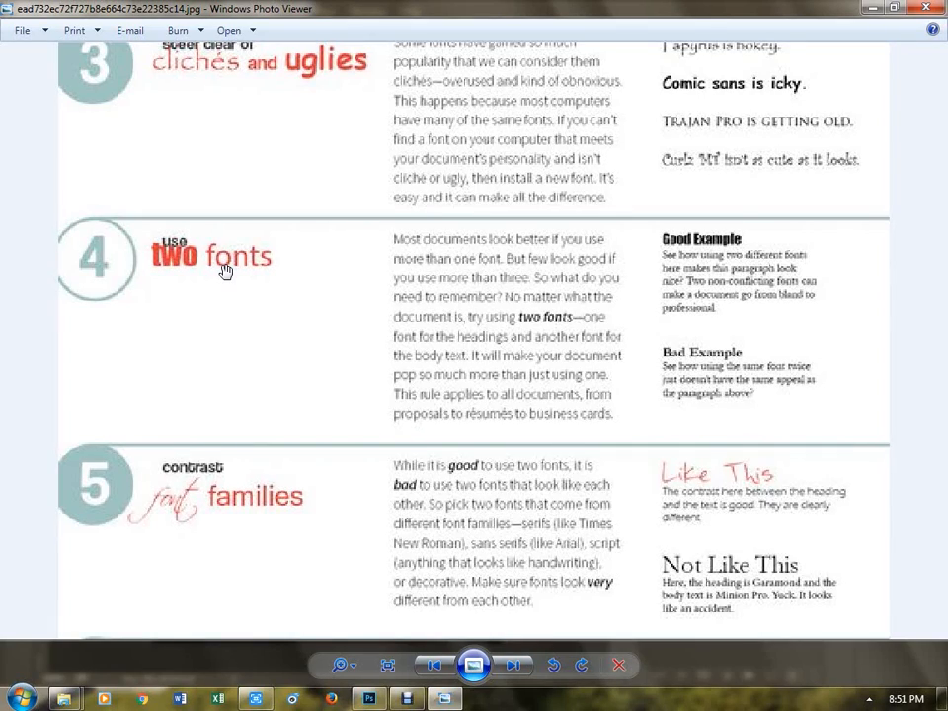
pyautogui.moveTo(228, 421); pyautogui.dragTo(258, 154)
pyautogui.moveTo(237, 289); pyautogui.dragTo(237, 198)
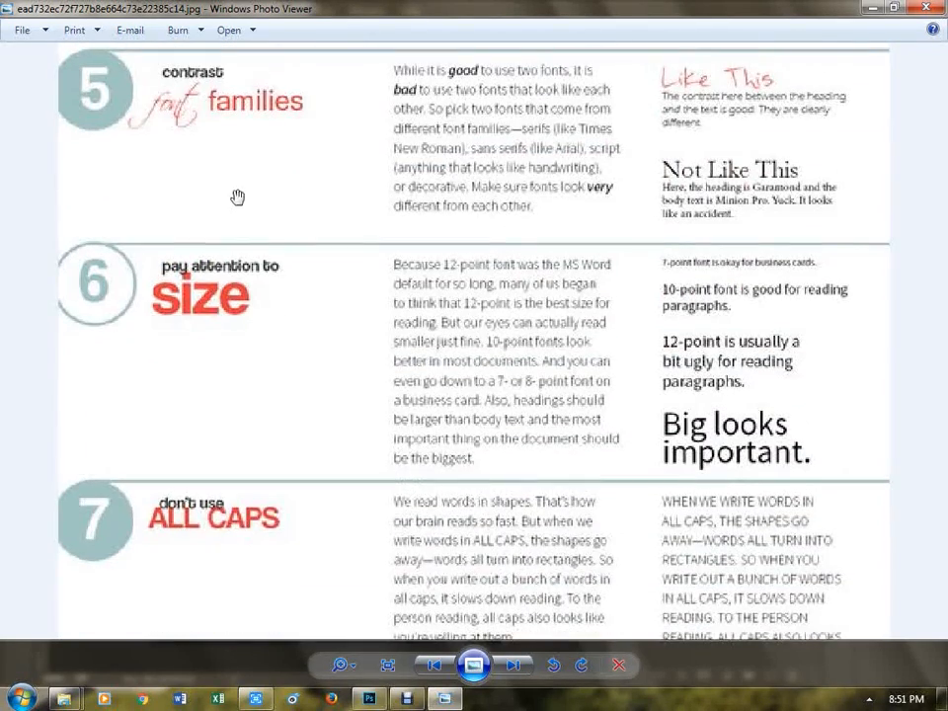
pyautogui.moveTo(251, 150); pyautogui.dragTo(246, 249)
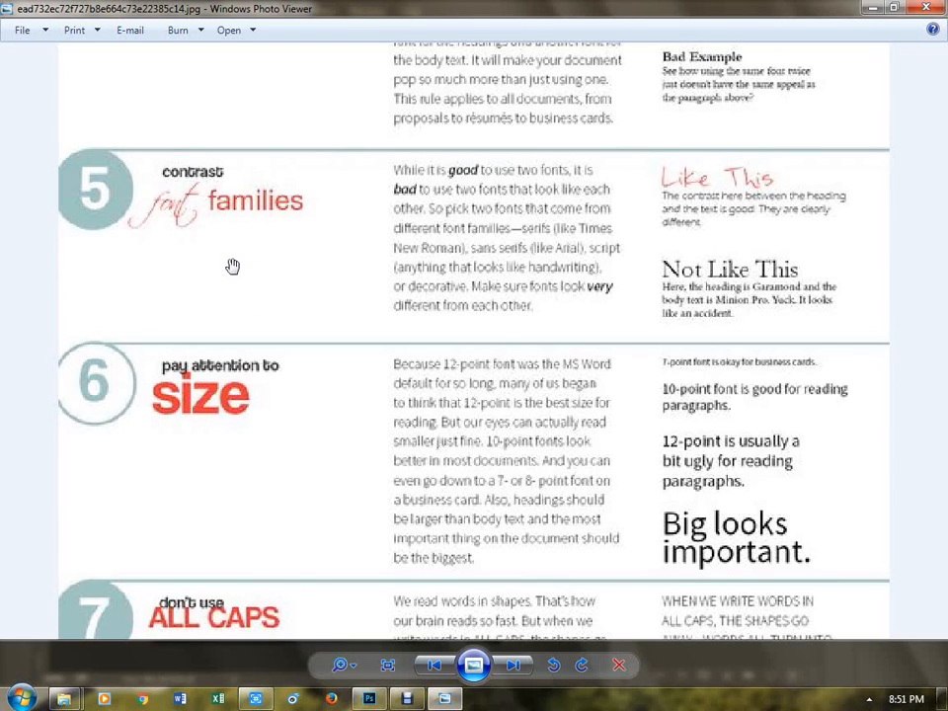
pyautogui.moveTo(233, 267); pyautogui.dragTo(248, 85)
pyautogui.moveTo(255, 286); pyautogui.dragTo(251, 151)
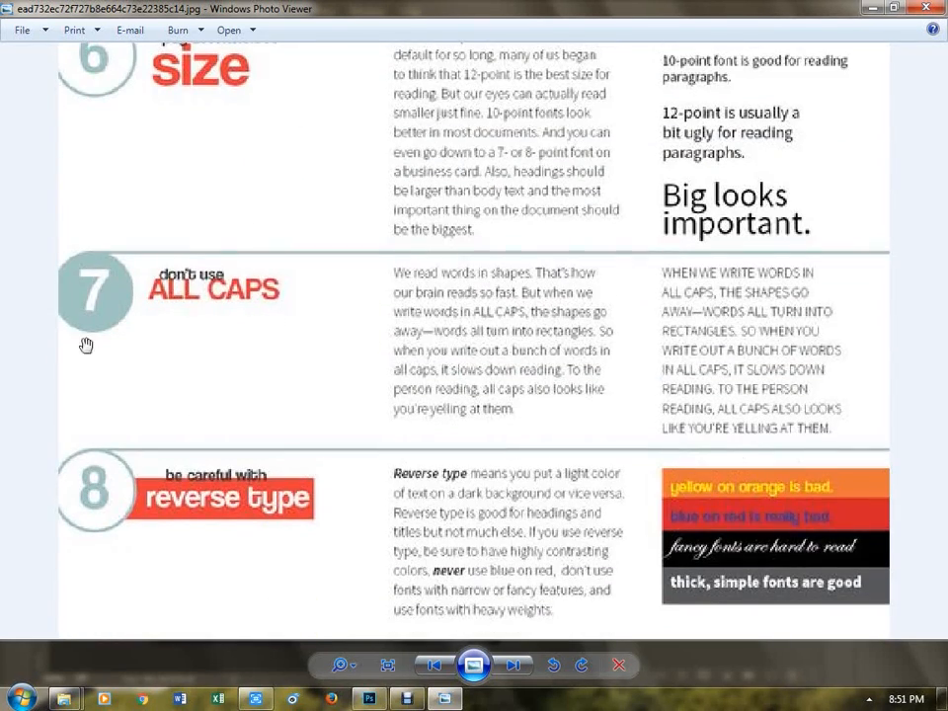
# - Examine rule 8 on reverse type closely, including its colour and font contrast samples
pyautogui.moveTo(225, 299); pyautogui.dragTo(233, 218)
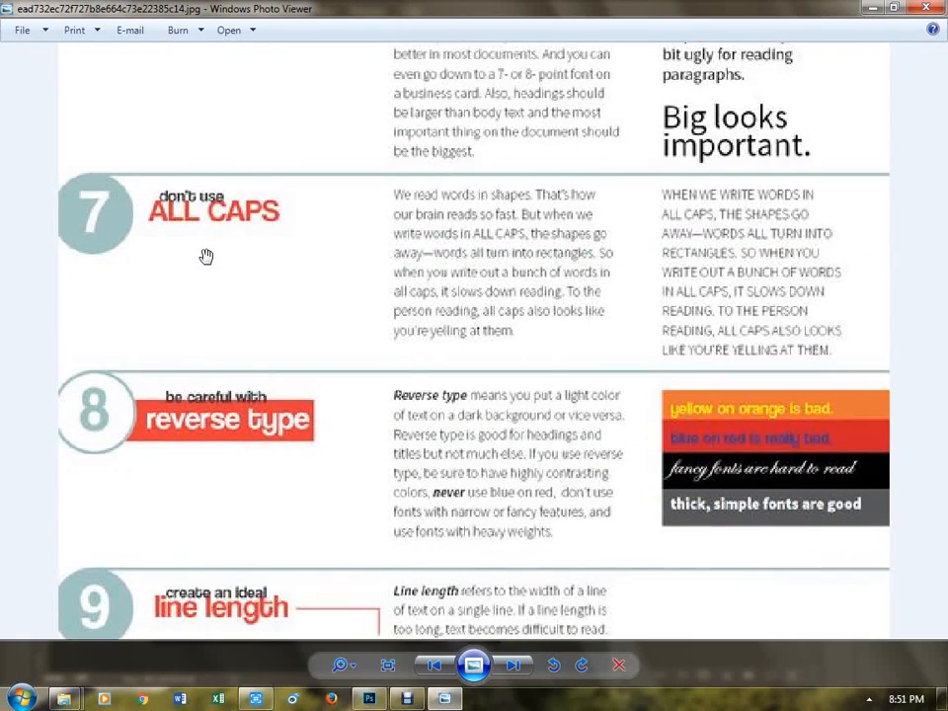
pyautogui.moveTo(210, 285); pyautogui.dragTo(201, 190)
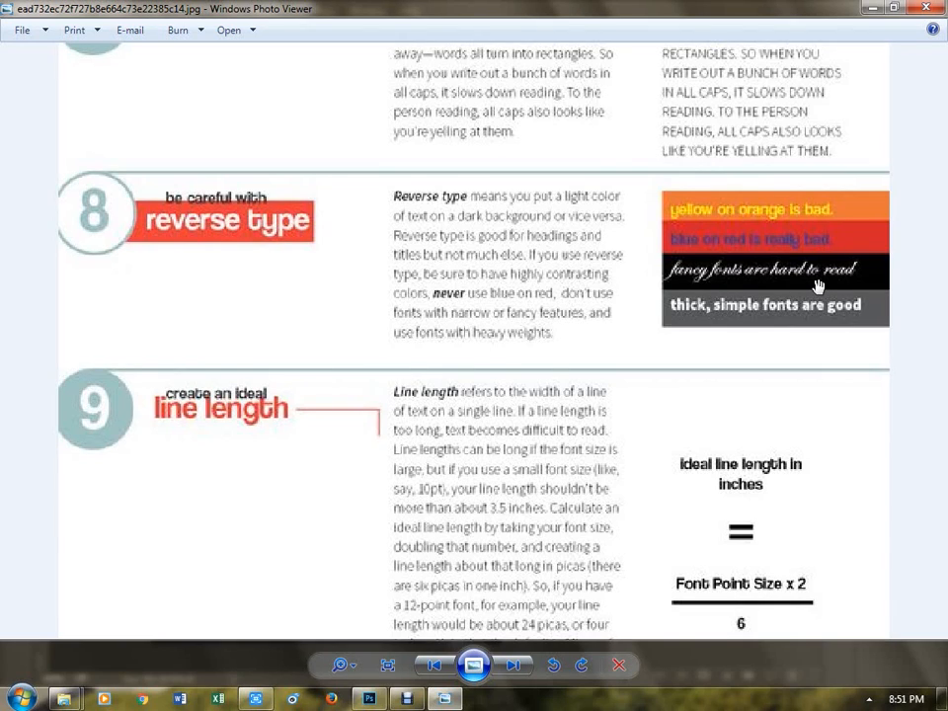
pyautogui.scroll(2, 768, 291)
pyautogui.moveTo(773, 287); pyautogui.dragTo(580, 300)
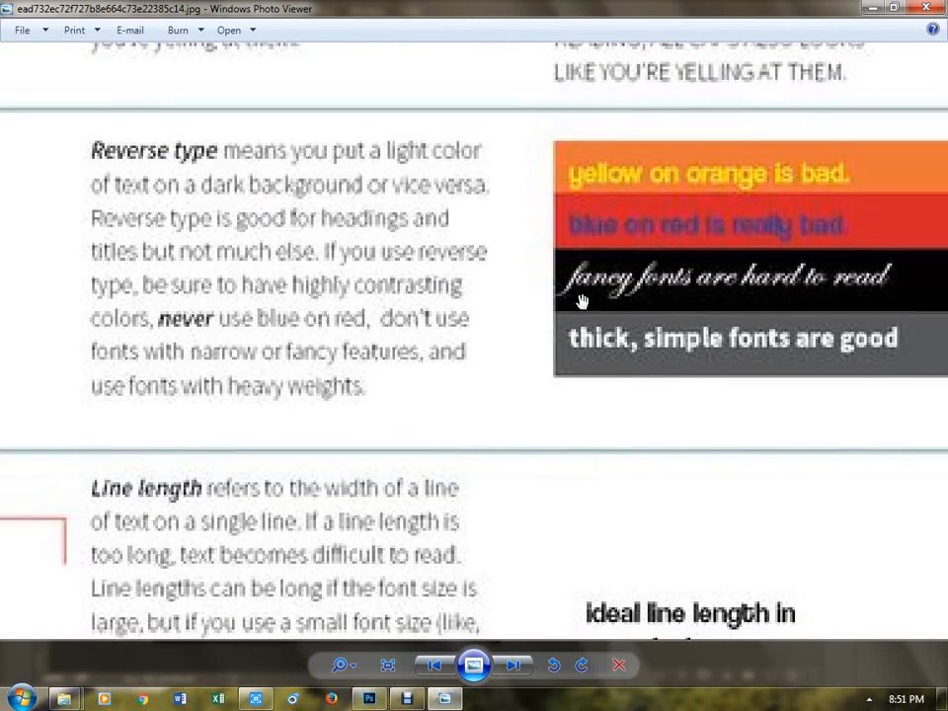
pyautogui.moveTo(644, 200); pyautogui.dragTo(561, 250)
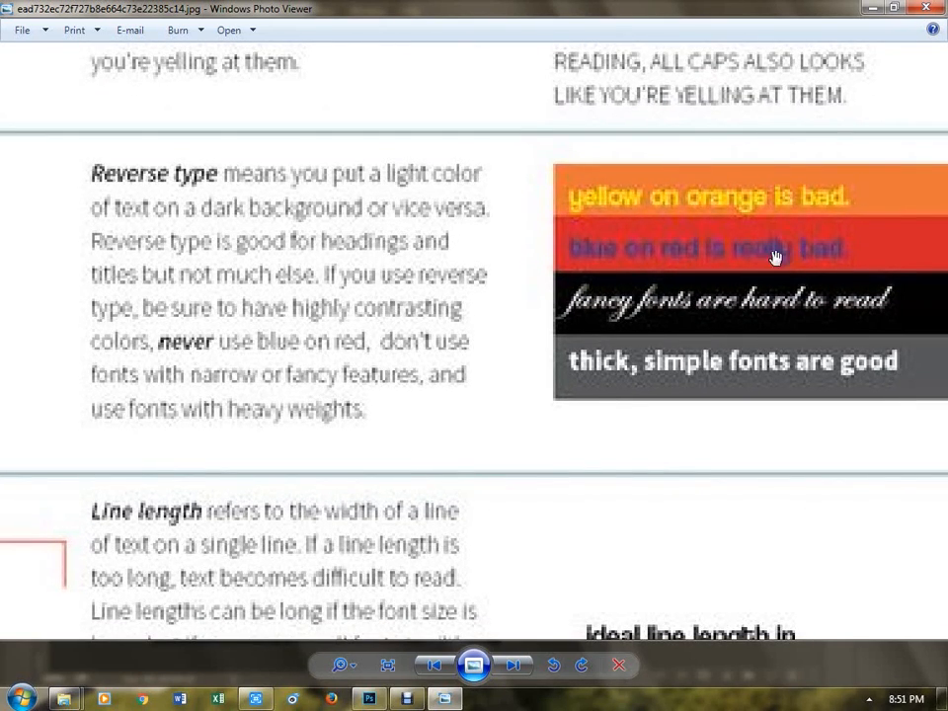
pyautogui.scroll(-3, 592, 256)
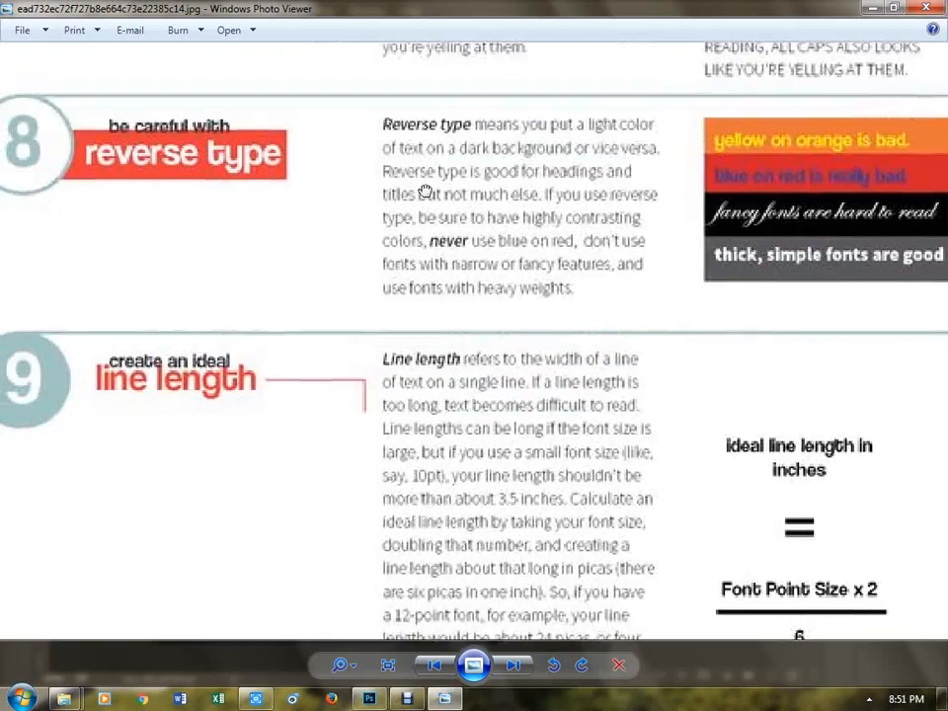
pyautogui.moveTo(367, 277); pyautogui.dragTo(400, 287)
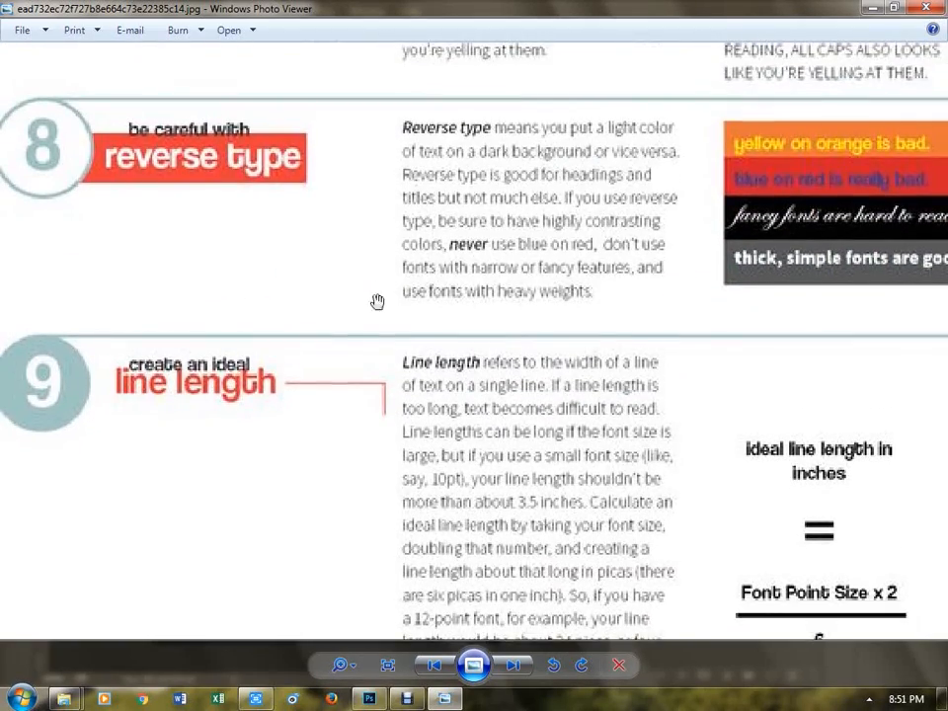
pyautogui.scroll(2, 296, 351)
pyautogui.scroll(-2, 266, 352)
# - Read rules 9 to 11 of the infographic, covering line length, line spacing and readability
pyautogui.moveTo(247, 353); pyautogui.dragTo(258, 219)
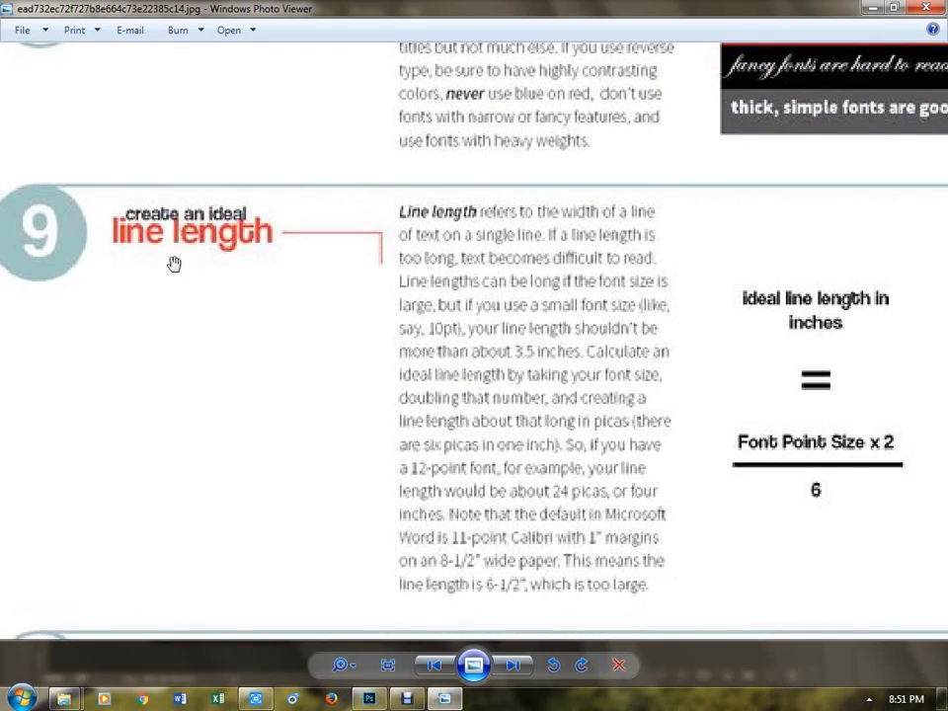
pyautogui.moveTo(173, 264); pyautogui.dragTo(174, 233)
pyautogui.moveTo(355, 346); pyautogui.dragTo(360, 84)
pyautogui.moveTo(378, 521); pyautogui.dragTo(385, 203)
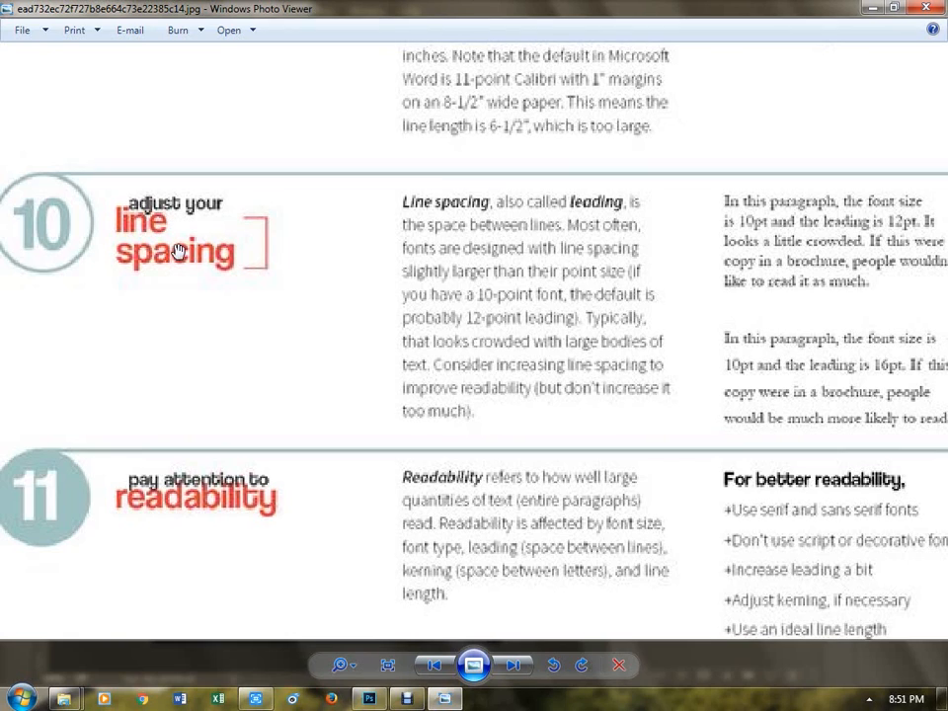
pyautogui.moveTo(228, 252); pyautogui.dragTo(257, 298)
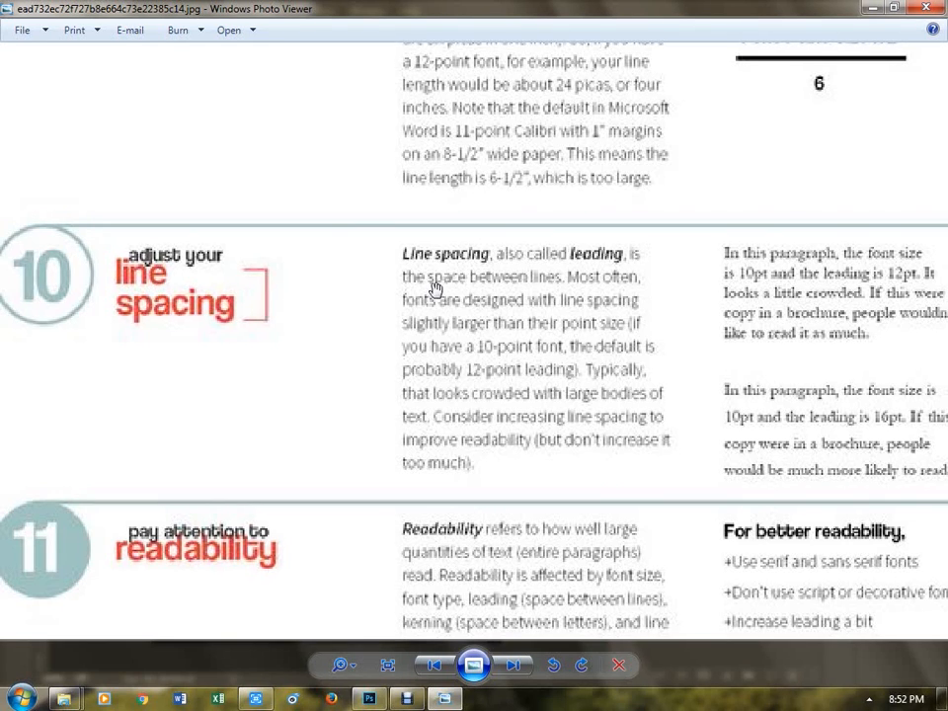
pyautogui.moveTo(438, 289); pyautogui.dragTo(502, 198)
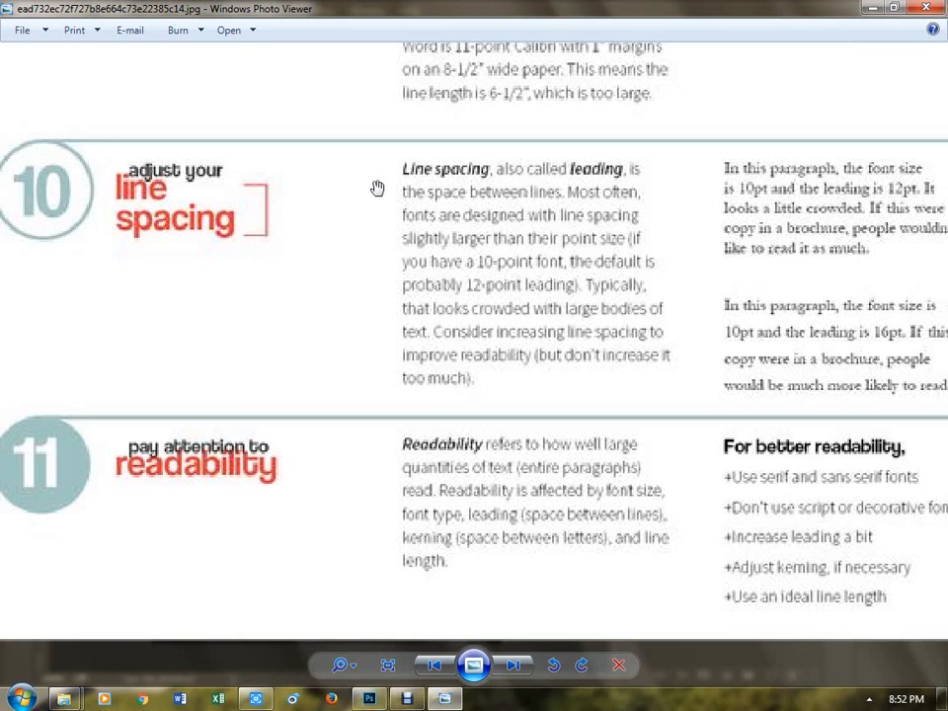
pyautogui.moveTo(360, 297); pyautogui.dragTo(364, 131)
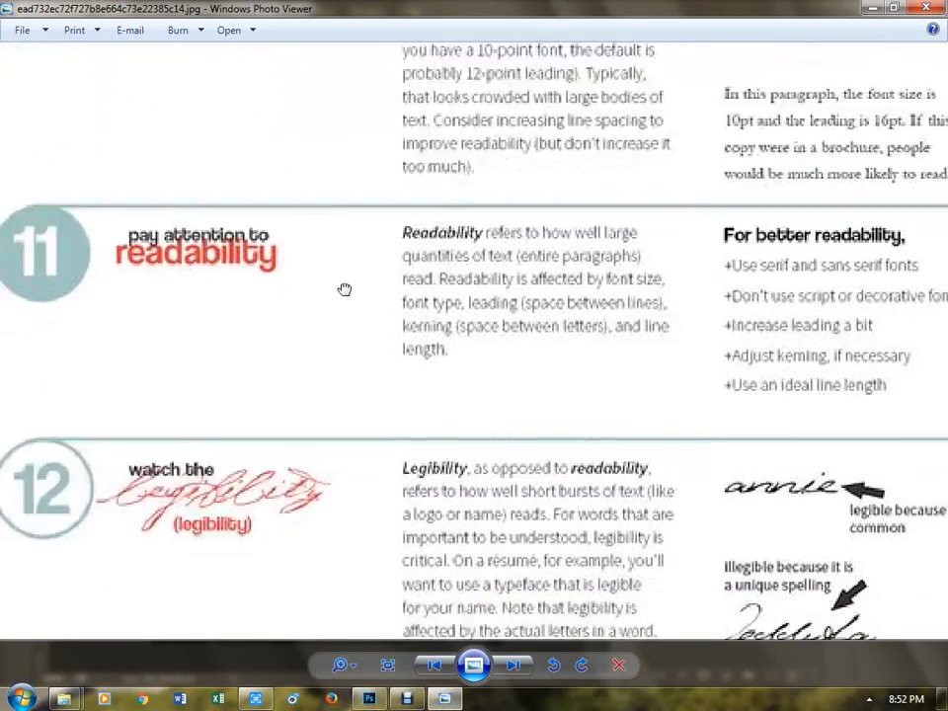
pyautogui.moveTo(344, 287); pyautogui.dragTo(354, 77)
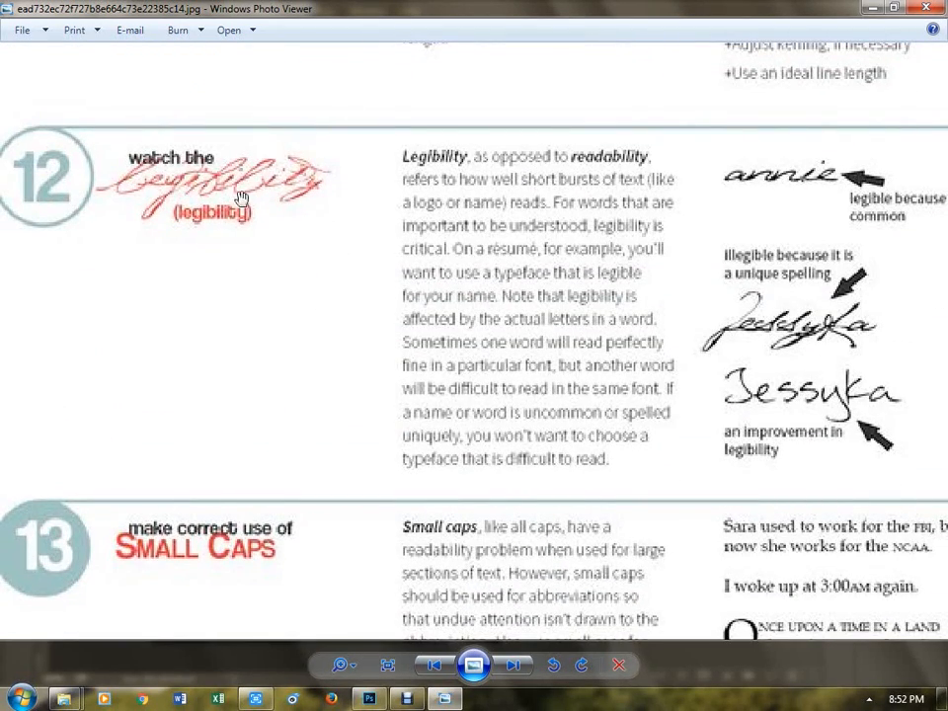
# - Read rules 12 to 14 of the infographic, covering legibility, small caps and line breaks
pyautogui.scroll(1, 171, 197)
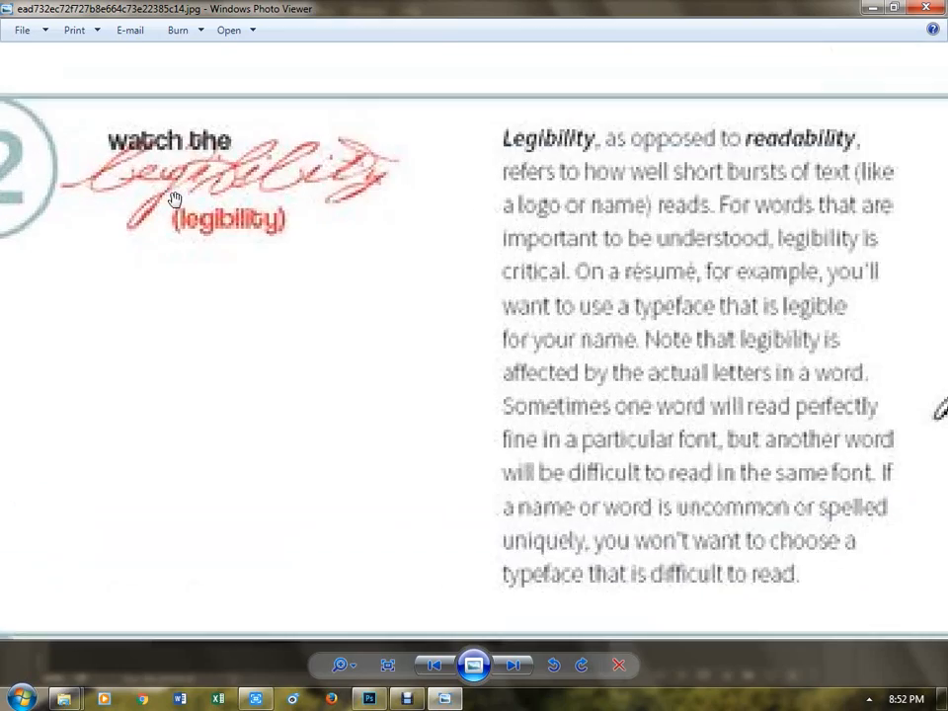
pyautogui.scroll(-1, 172, 205)
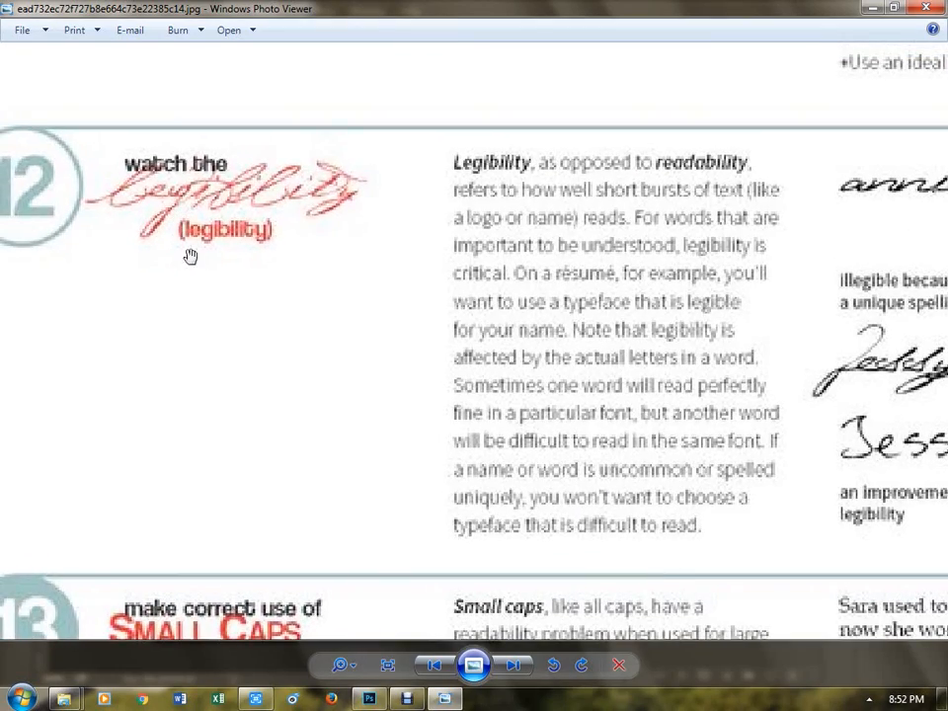
pyautogui.scroll(1, 221, 250)
pyautogui.scroll(-1, 212, 250)
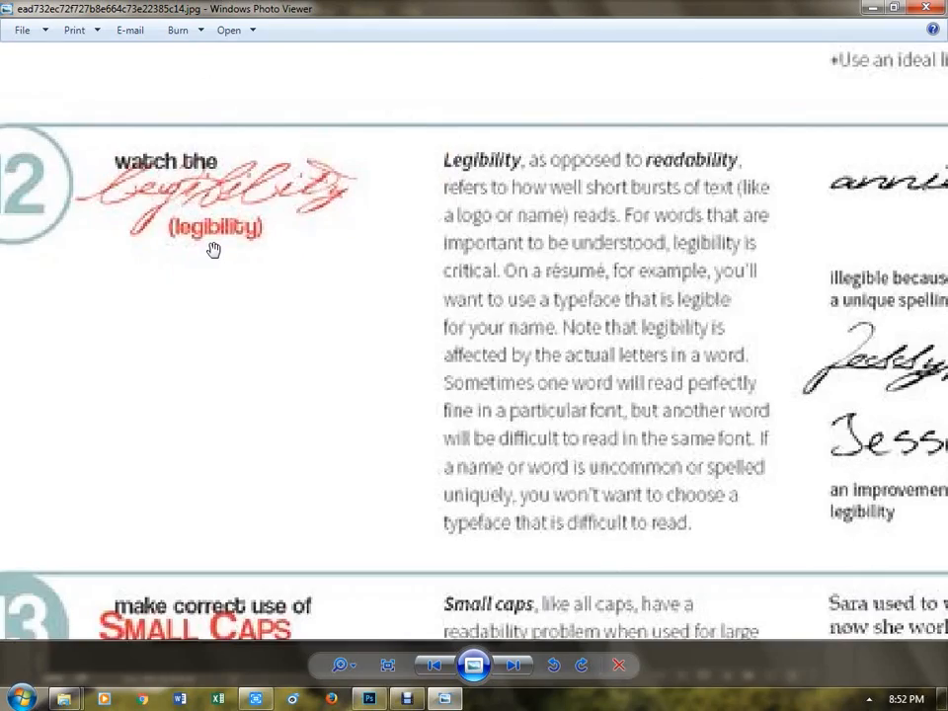
pyautogui.moveTo(211, 249); pyautogui.dragTo(237, 204)
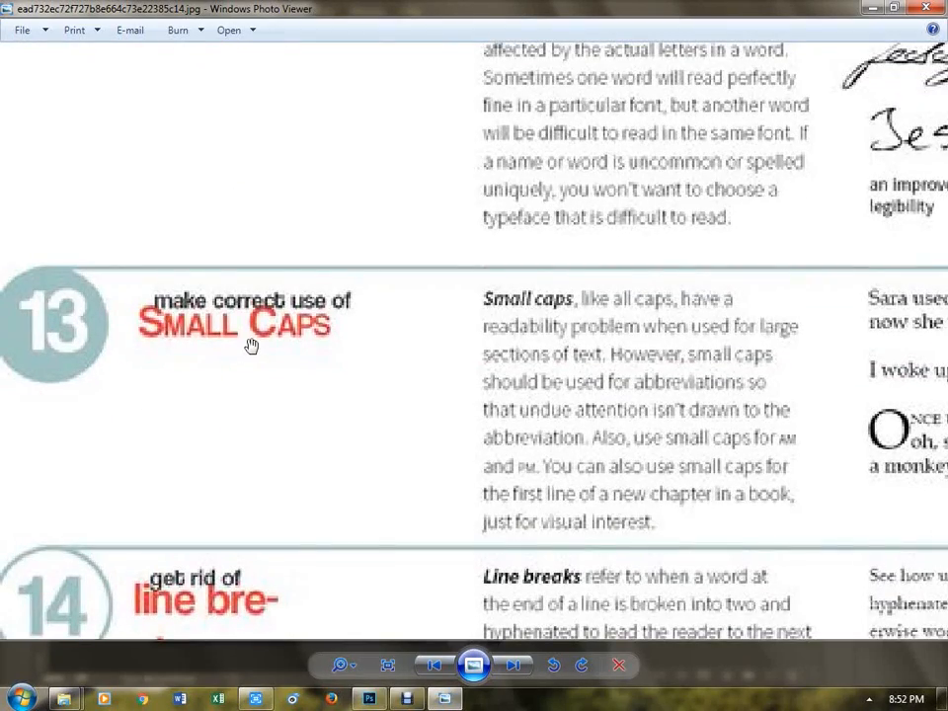
pyautogui.moveTo(249, 345); pyautogui.dragTo(261, 268)
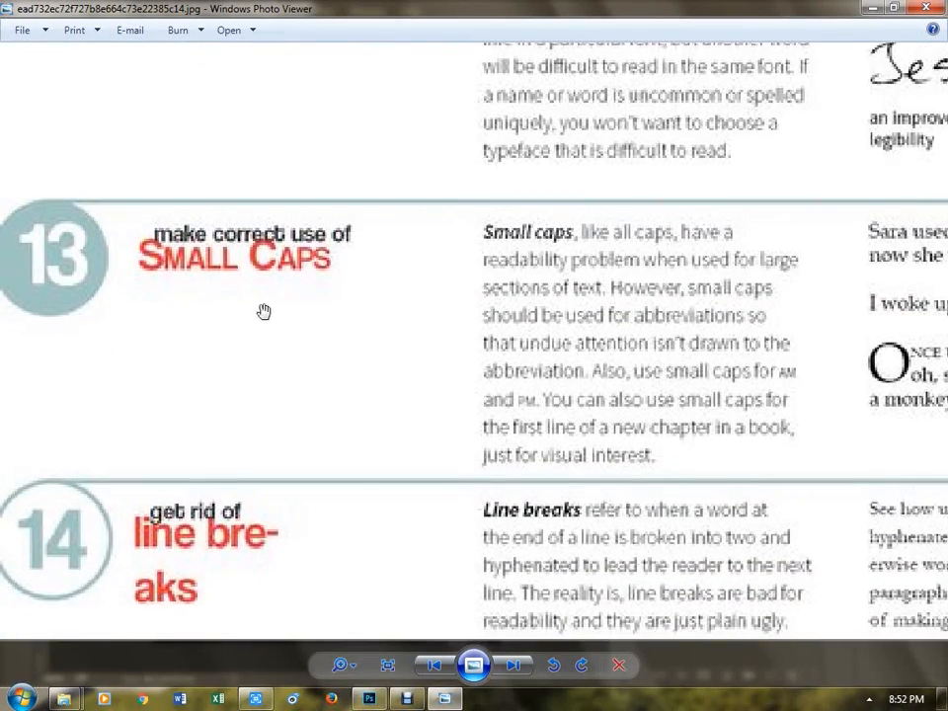
pyautogui.moveTo(262, 313); pyautogui.dragTo(269, 191)
pyautogui.moveTo(252, 424); pyautogui.dragTo(320, 224)
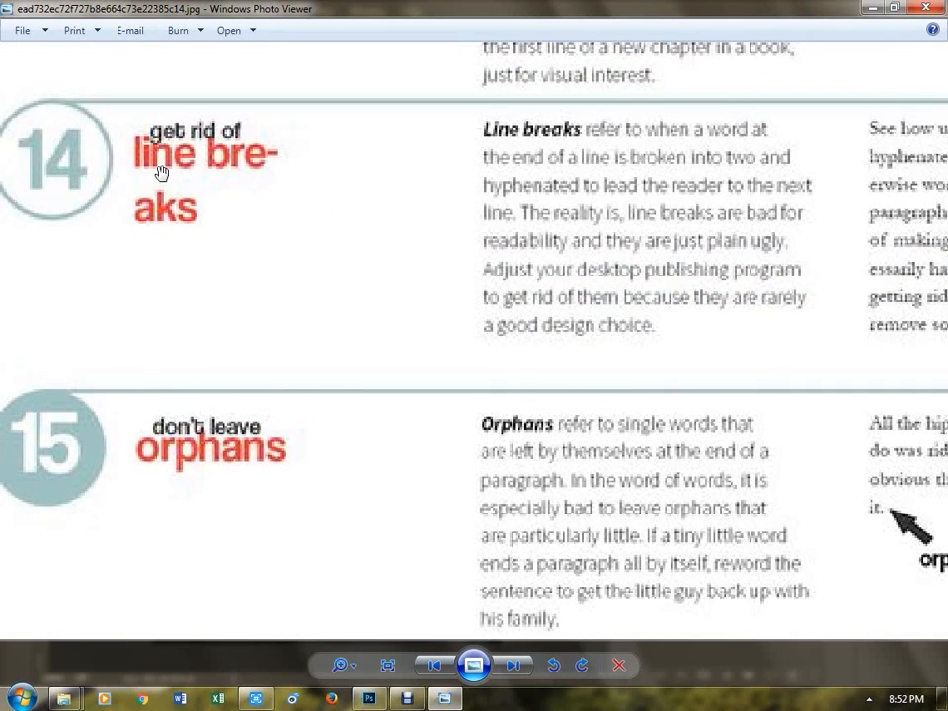
# - Read rules 15 to 17 on orphans, highlighting and old style figures, and shrink the infographic view
pyautogui.moveTo(185, 224); pyautogui.dragTo(249, 135)
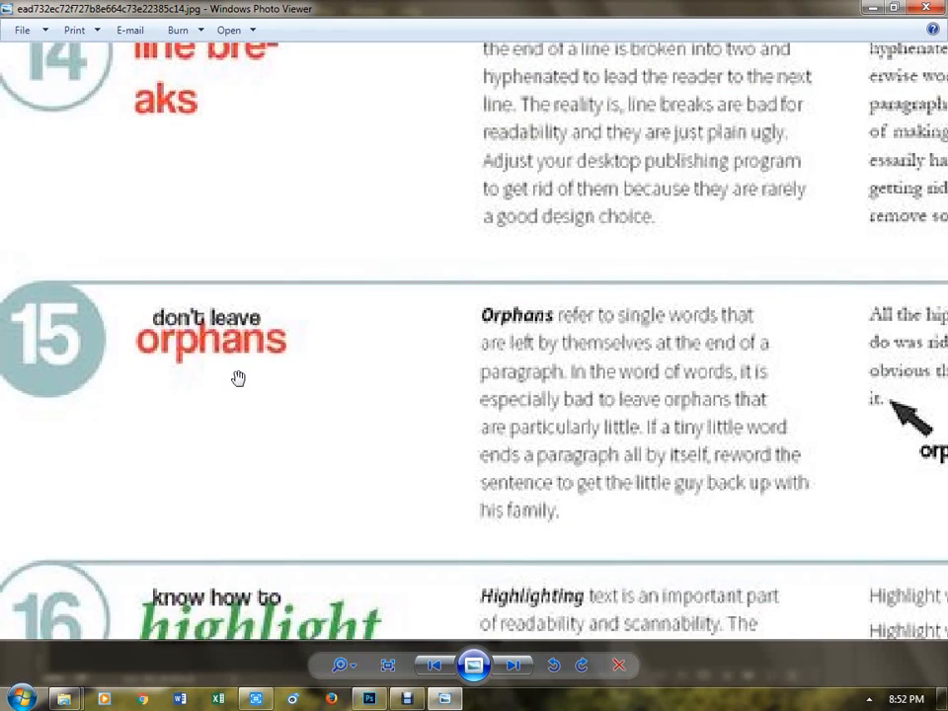
pyautogui.moveTo(239, 379); pyautogui.dragTo(251, 266)
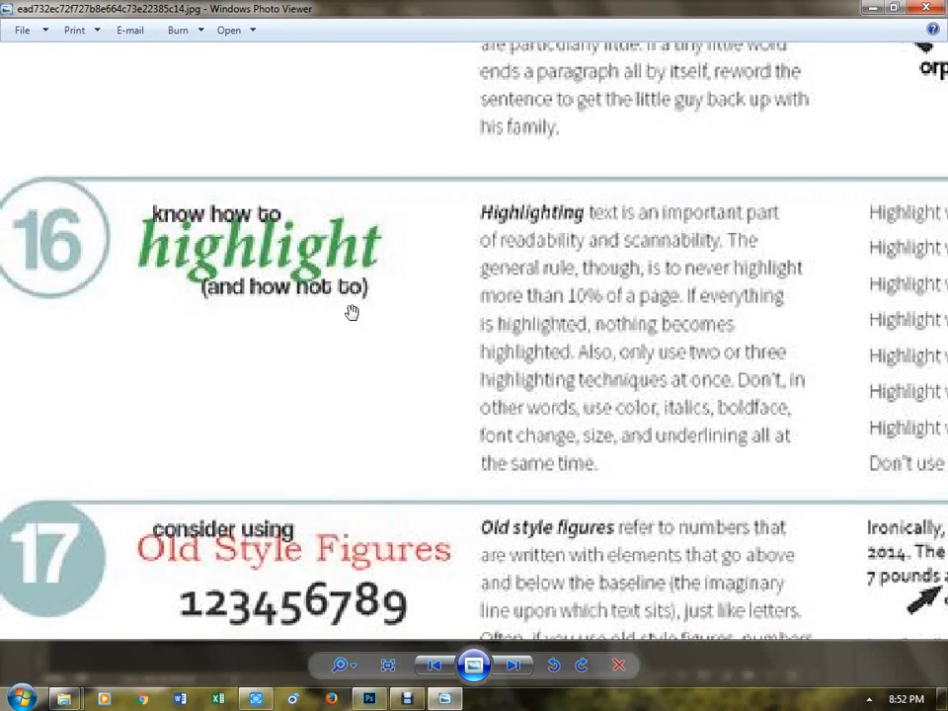
pyautogui.scroll(-2, 391, 150)
pyautogui.scroll(-1, 335, 242)
pyautogui.moveTo(336, 242); pyautogui.dragTo(334, 118)
pyautogui.scroll(-6, 472, 324)
pyautogui.scroll(-3, 472, 323)
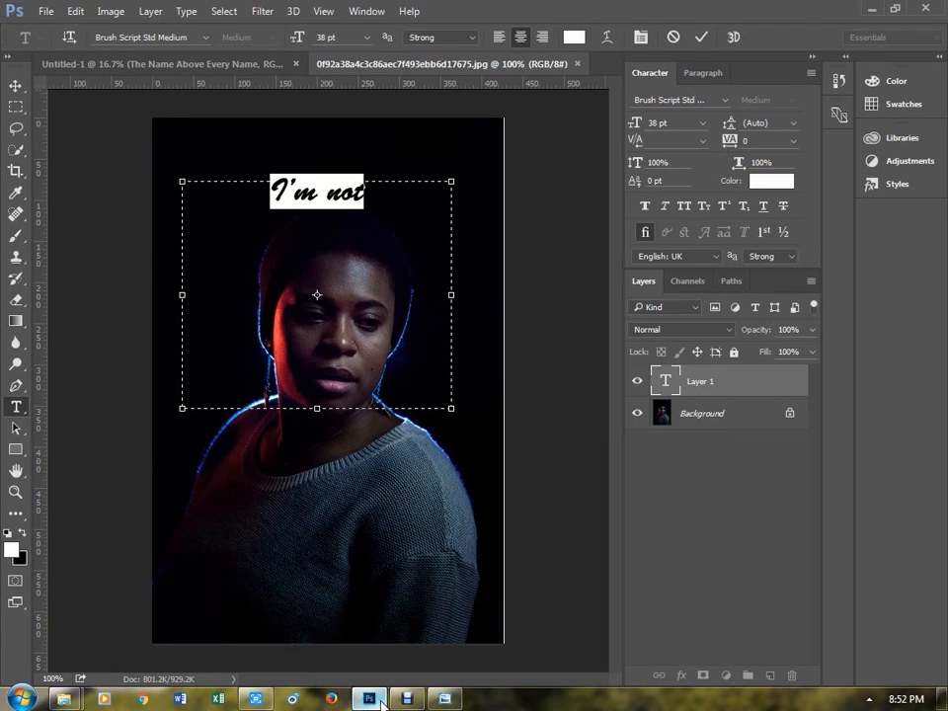
# - Switch to Photoshop, set the font of the "I'm not" text to Calibri Light and commit the text
pyautogui.click(370, 698)
pyautogui.click(662, 100)
pyautogui.press('Down')
pyautogui.press('Down')
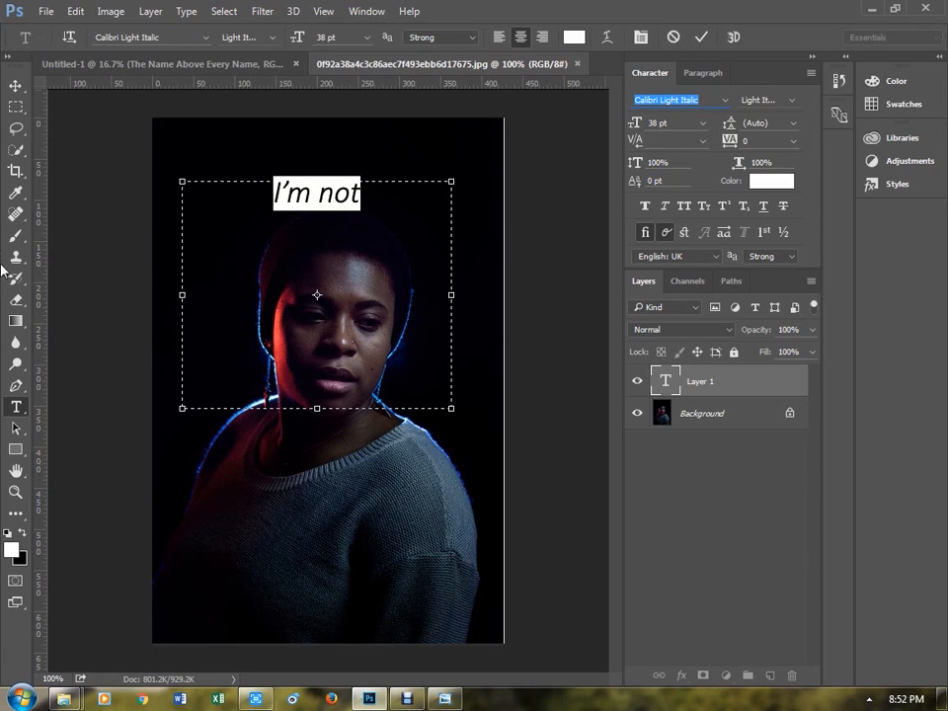
pyautogui.press('Up')
pyautogui.click(16, 86)
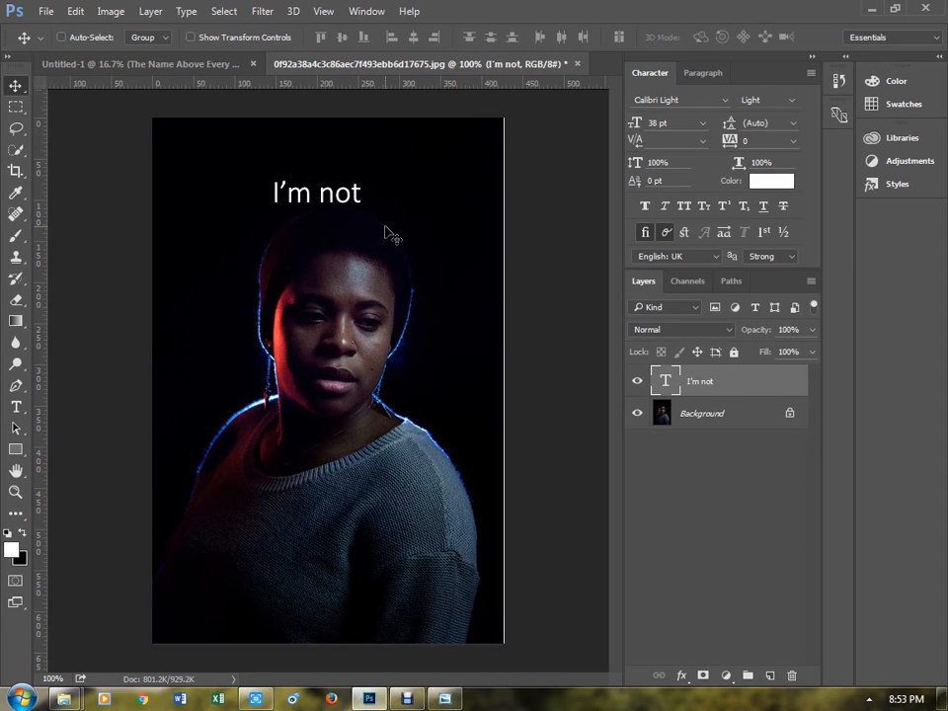
pyautogui.click(75, 12)
pyautogui.moveTo(151, 14)
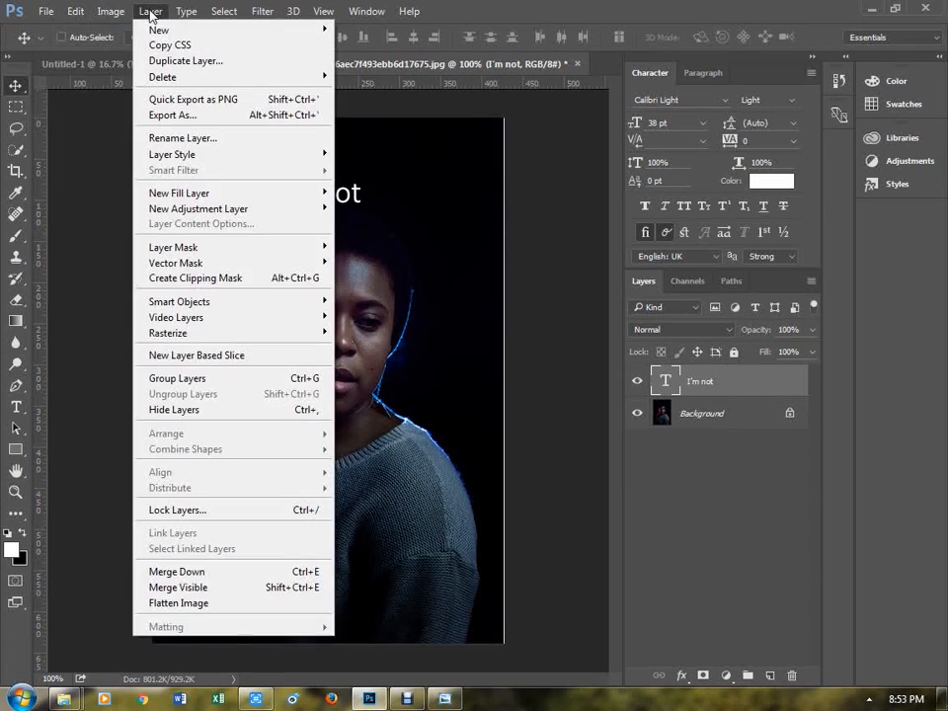
pyautogui.moveTo(51, 13)
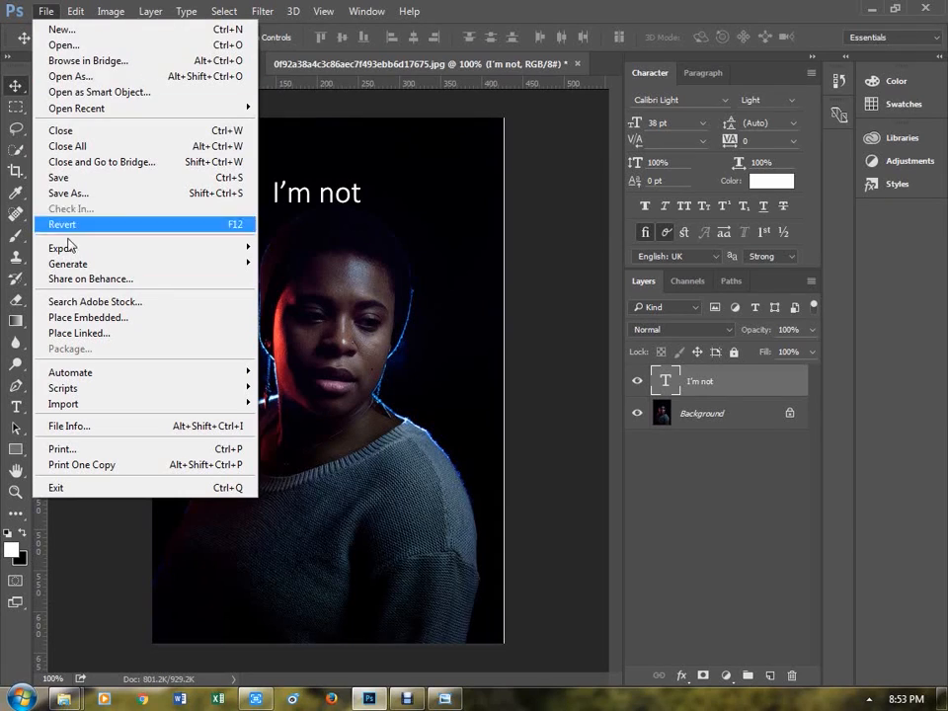
pyautogui.moveTo(109, 14)
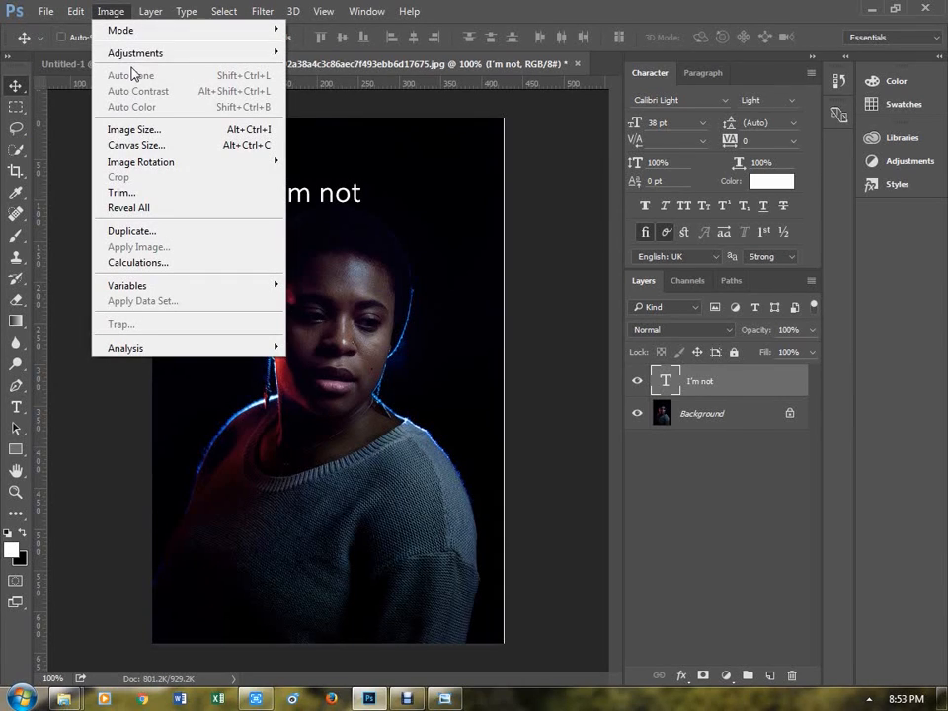
pyautogui.moveTo(131, 56)
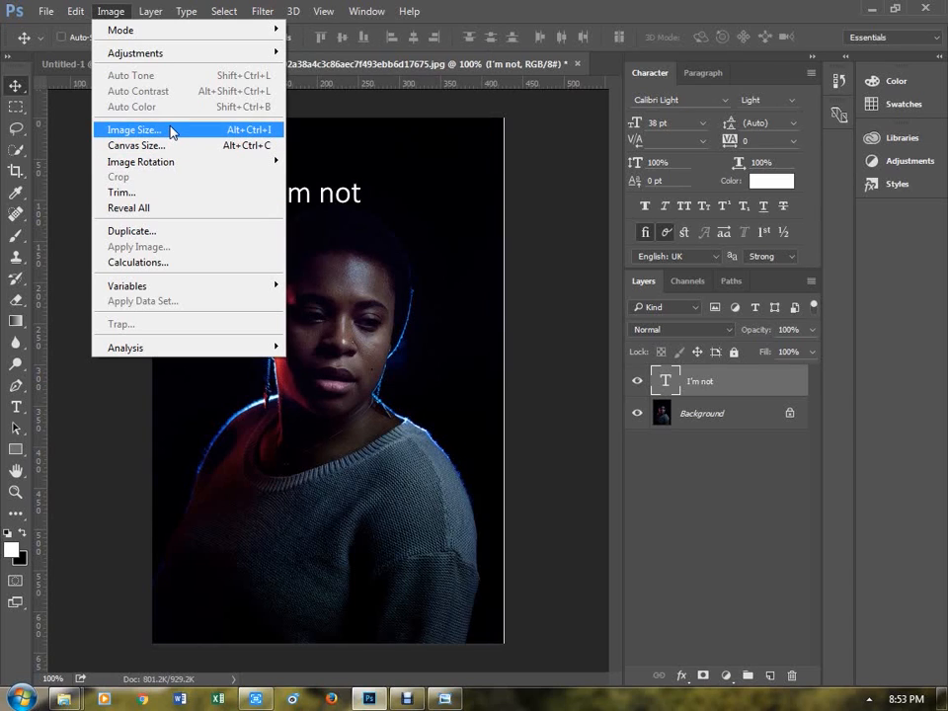
pyautogui.click(322, 148)
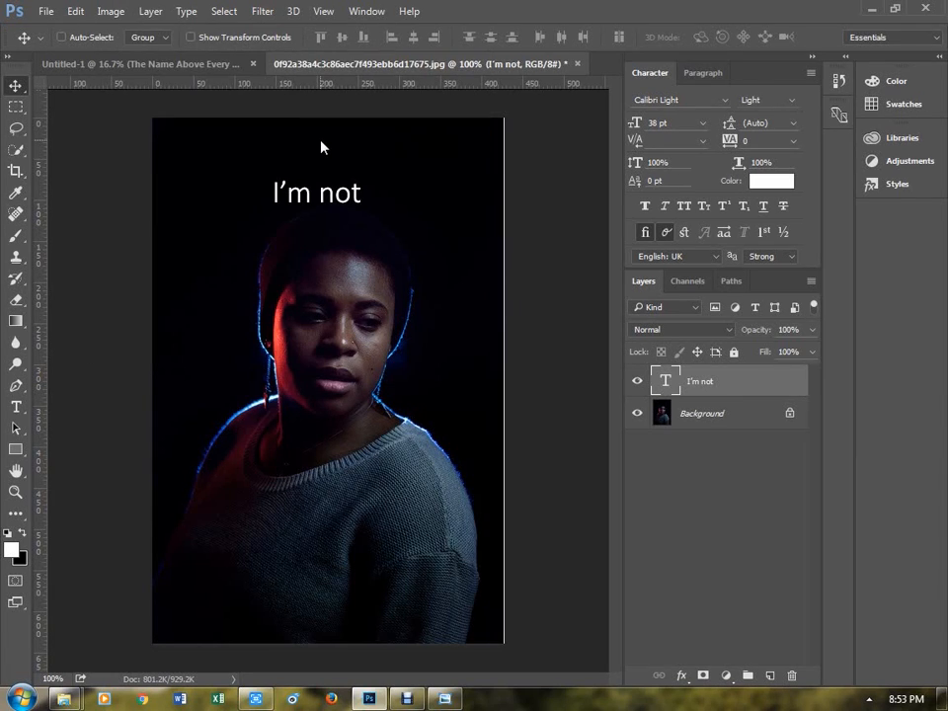
# - Select the "I'm not" text layer and move it up and left, into the dark area above the woman's head
pyautogui.rightClick(373, 194)
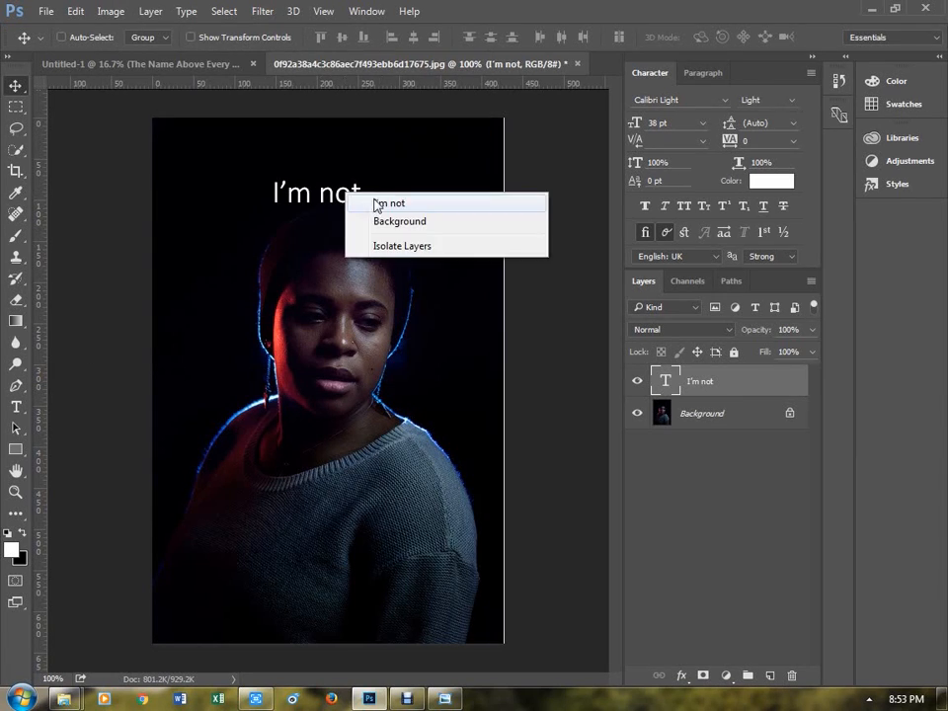
pyautogui.click(376, 203)
pyautogui.moveTo(298, 206); pyautogui.dragTo(223, 185)
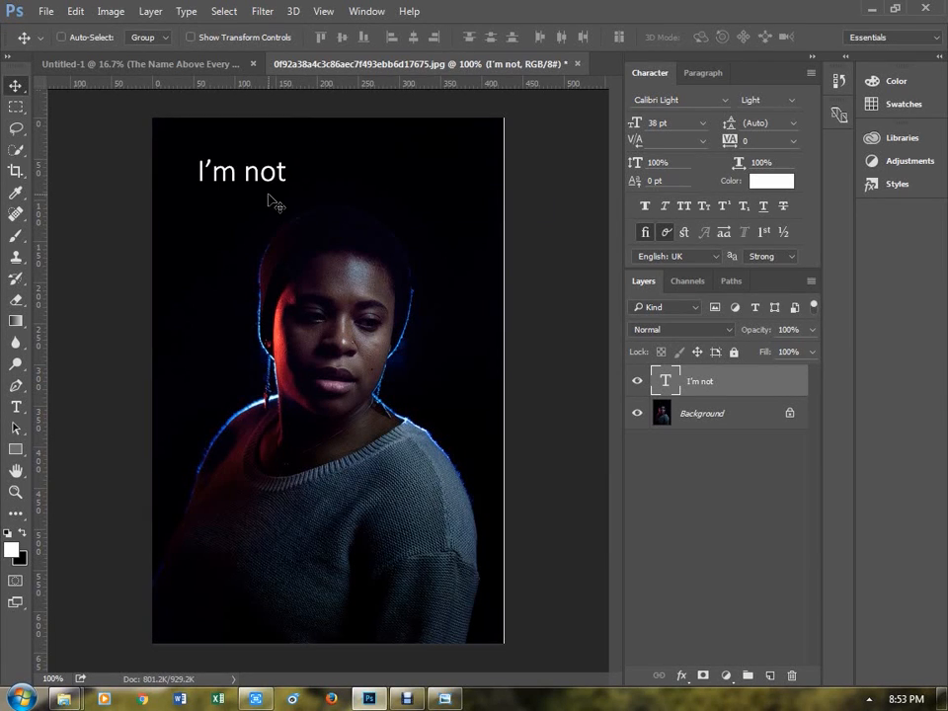
pyautogui.hotkey('ctrl', 't')
pyautogui.press('Return')
# - Shorten the "I'm not" text box to fit around its line and scale the text to about 144.49% (54.91 pt)
pyautogui.doubleClick(668, 389)
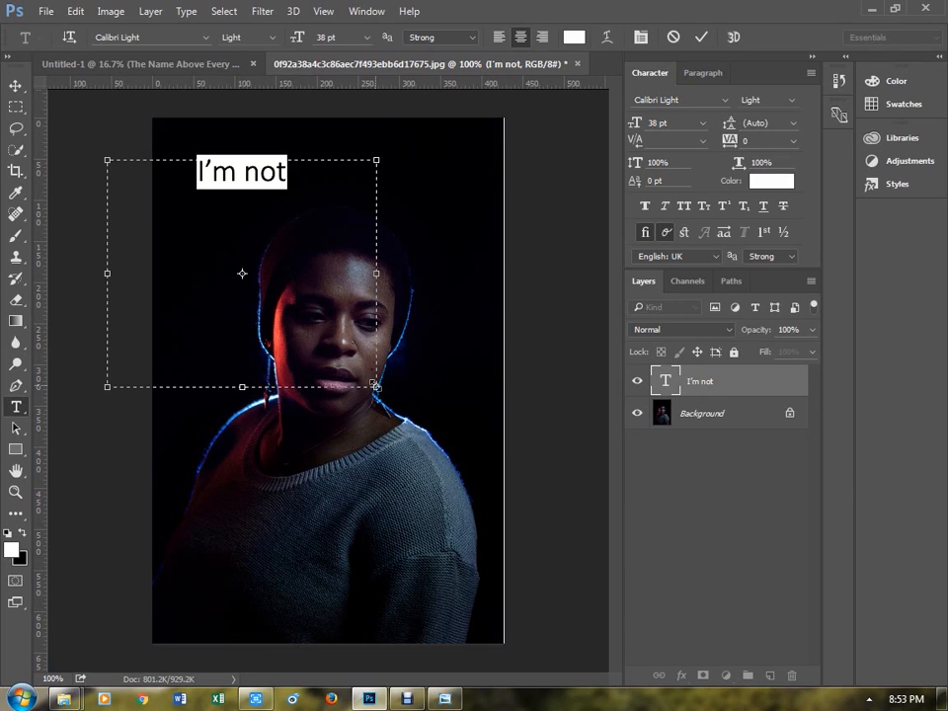
pyautogui.moveTo(376, 387); pyautogui.dragTo(385, 211)
pyautogui.click(15, 86)
pyautogui.hotkey('ctrl', 't')
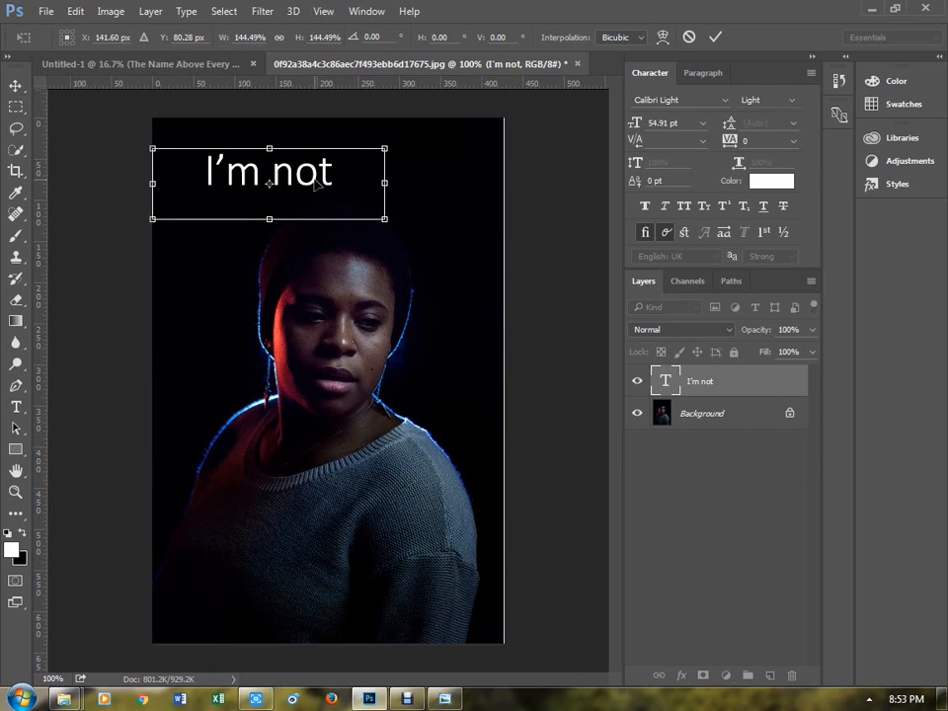
pyautogui.press('Return')
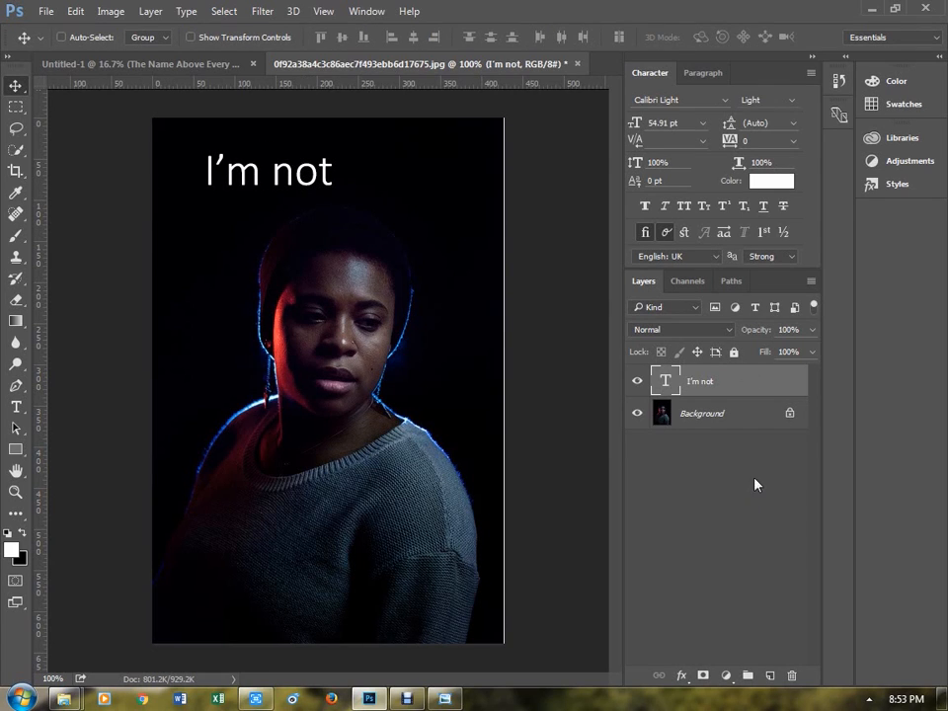
# - Try to set the text colour to grey 7c7c7c
pyautogui.click(891, 105)
pyautogui.click(649, 72)
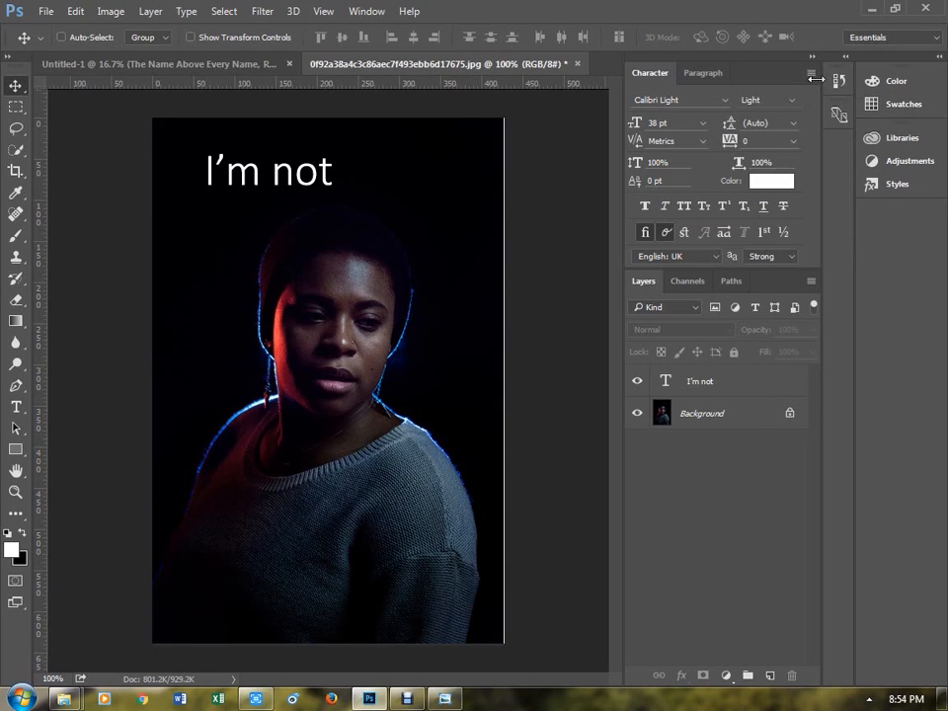
pyautogui.click(771, 180)
pyautogui.moveTo(414, 375); pyautogui.dragTo(411, 378)
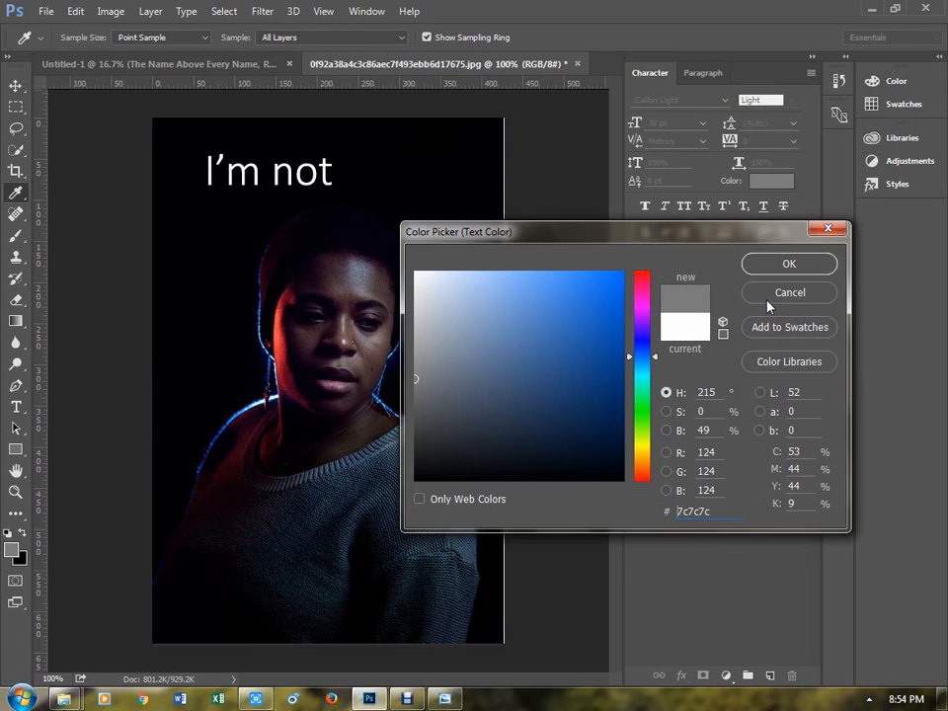
pyautogui.click(784, 262)
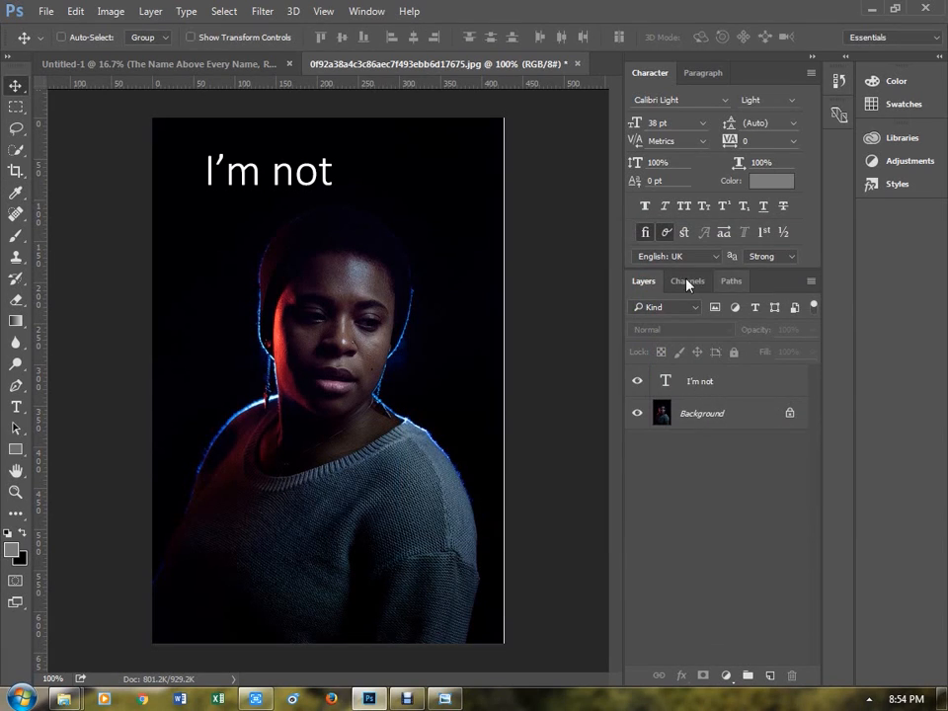
# - Select the "I'm not" text layer and recolour it to dark grey 5f5f5f
pyautogui.click(699, 381)
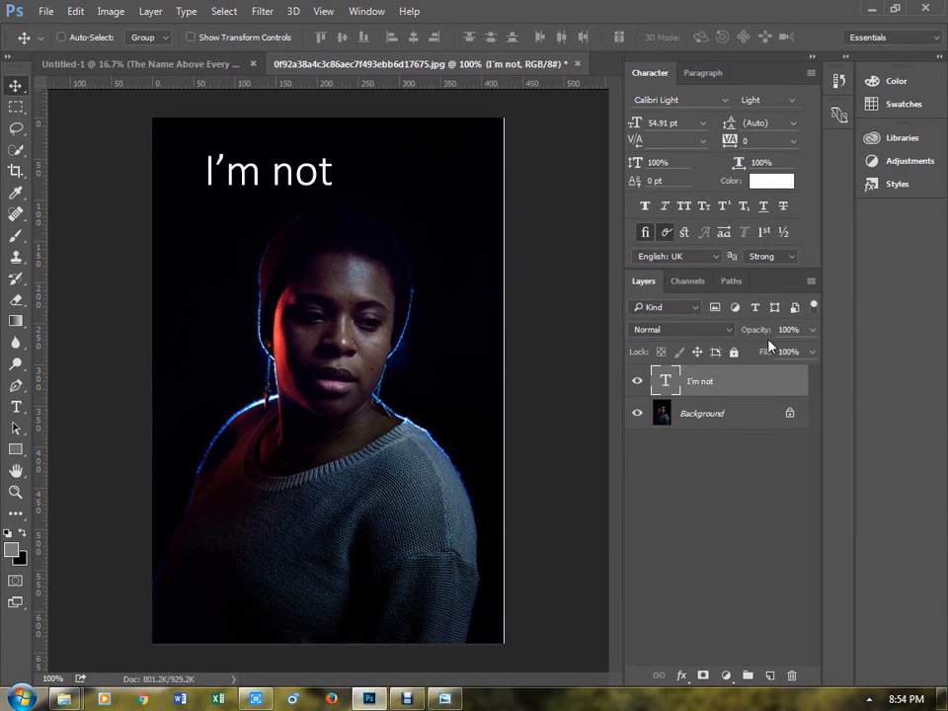
pyautogui.click(771, 180)
pyautogui.moveTo(416, 391)
pyautogui.mouseDown()
pyautogui.moveTo(363, 391)
pyautogui.moveTo(367, 376)
pyautogui.moveTo(374, 402)
pyautogui.mouseUp()
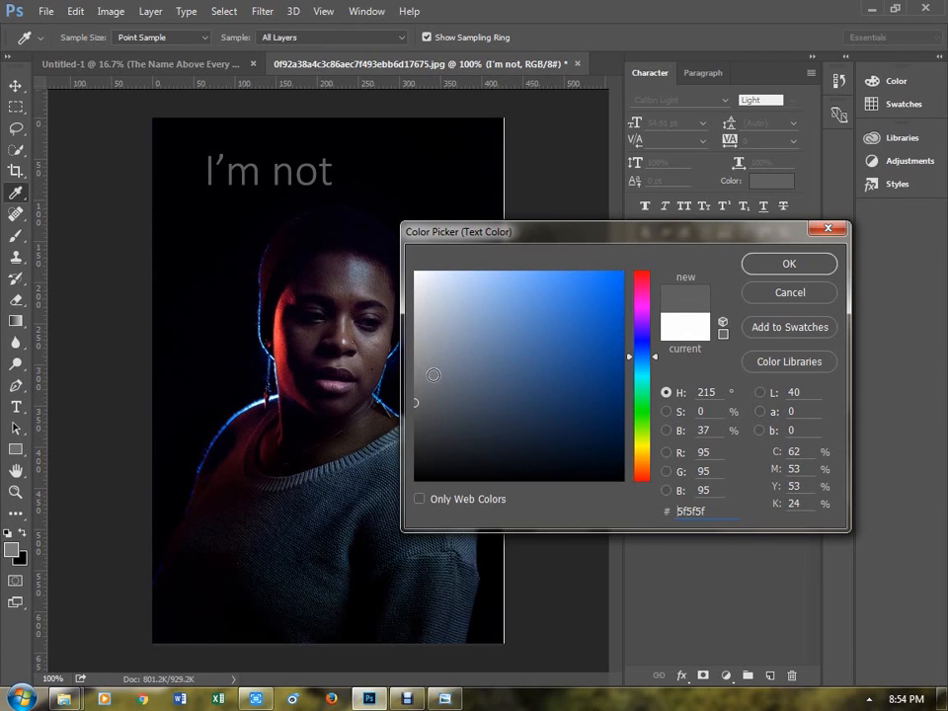
pyautogui.click(786, 264)
# - Duplicate the "I'm not" text below the original and change the copy's wording to "FAT"
pyautogui.moveTo(265, 186); pyautogui.dragTo(296, 240)
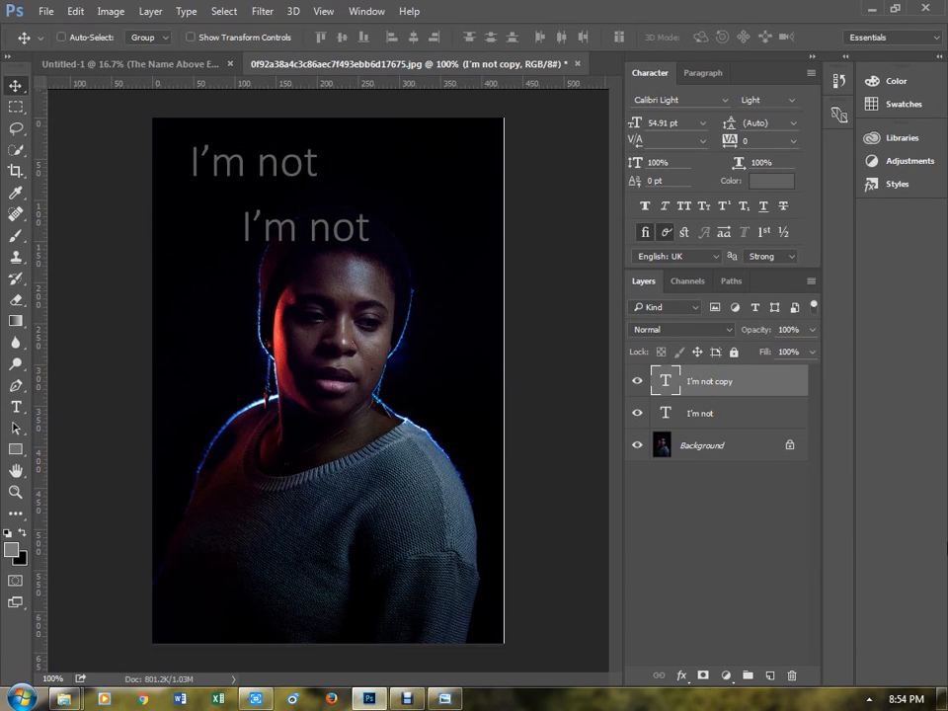
pyautogui.doubleClick(659, 385)
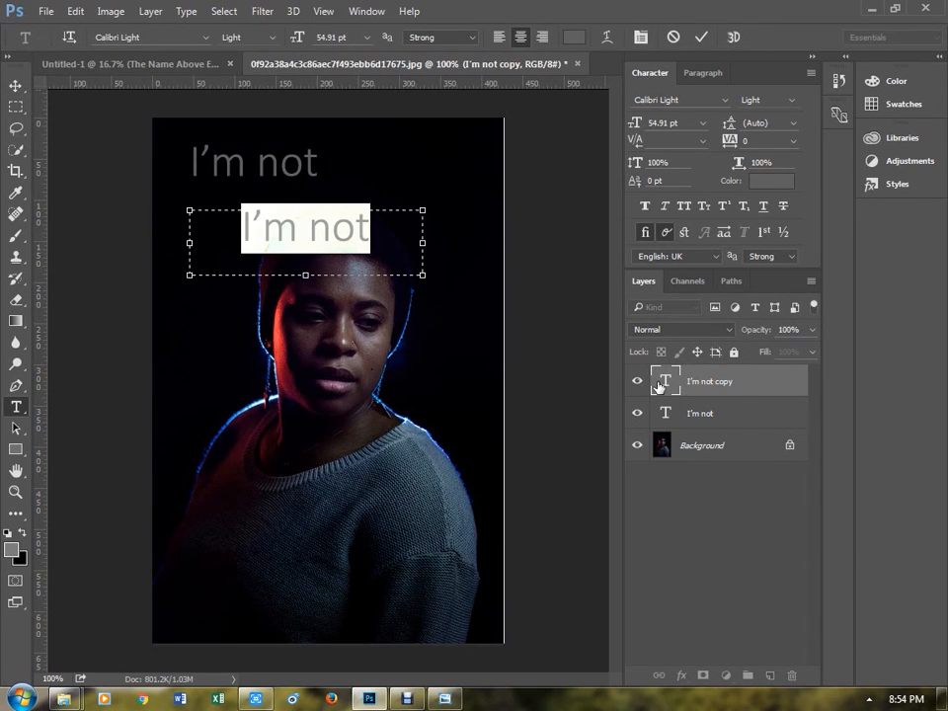
pyautogui.write('FAT')
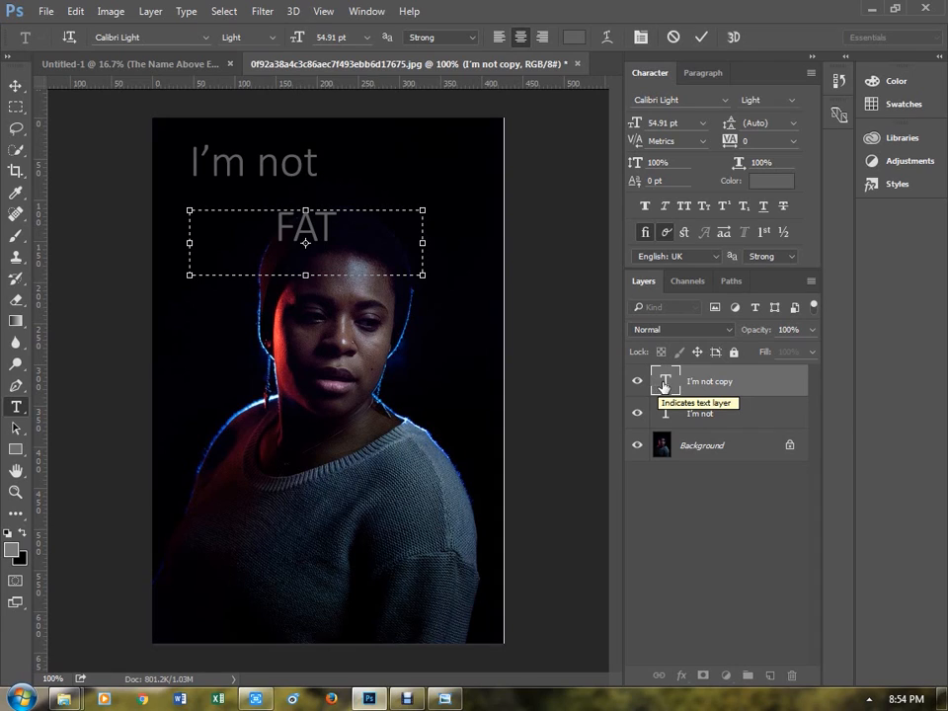
# - Set the font of the "FAT" text to Franklin Gothic Heavy Regular
pyautogui.hotkey('ctrl', 'a')
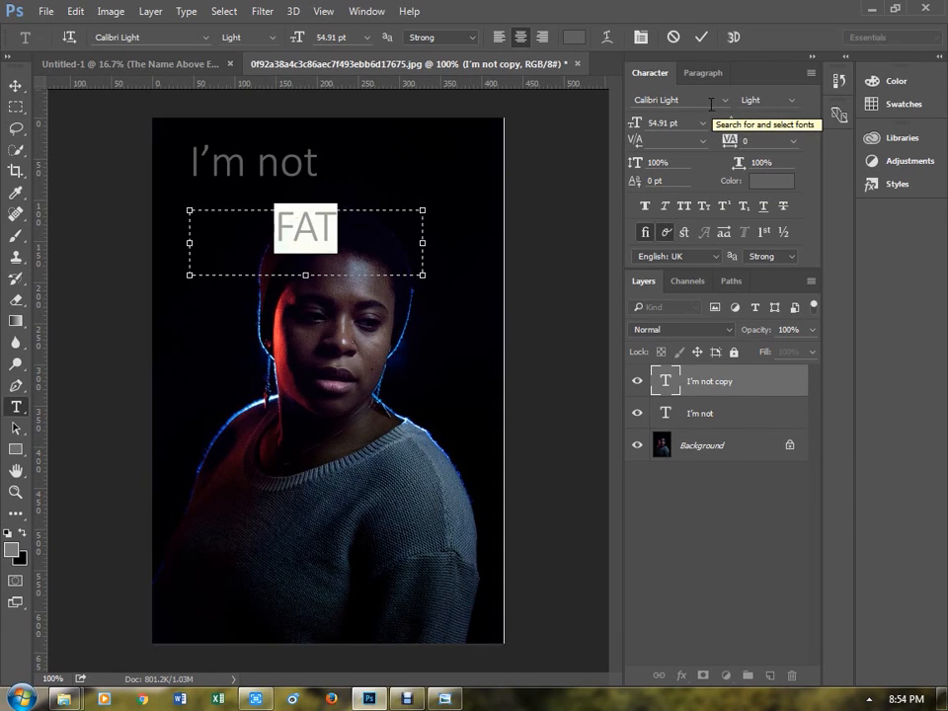
pyautogui.click(711, 103)
pyautogui.write('got')
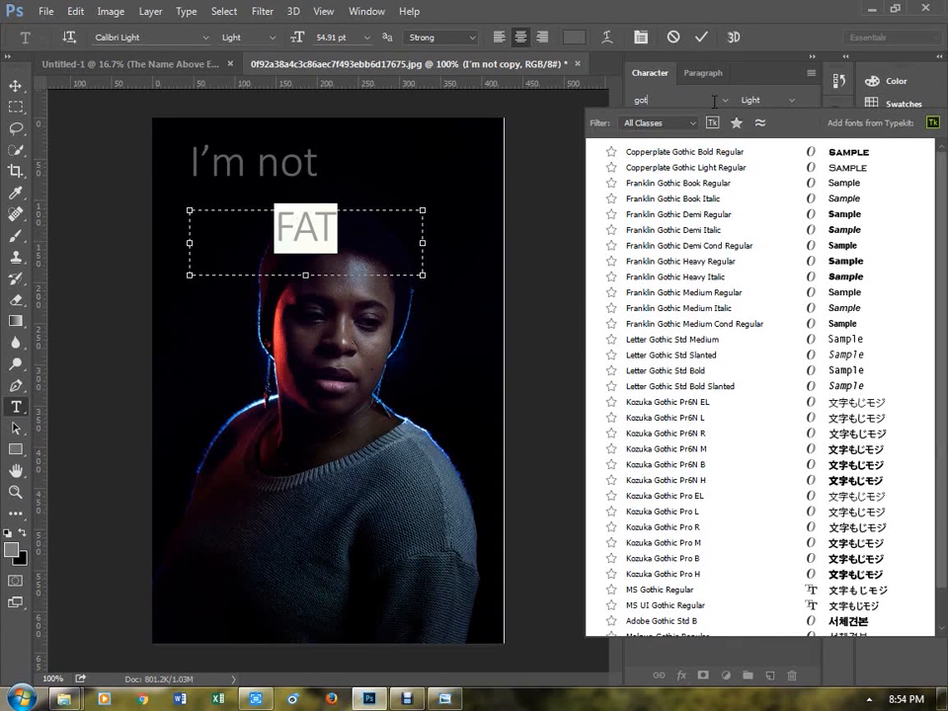
pyautogui.press('BackSpace')
pyautogui.press('BackSpace')
pyautogui.press('BackSpace')
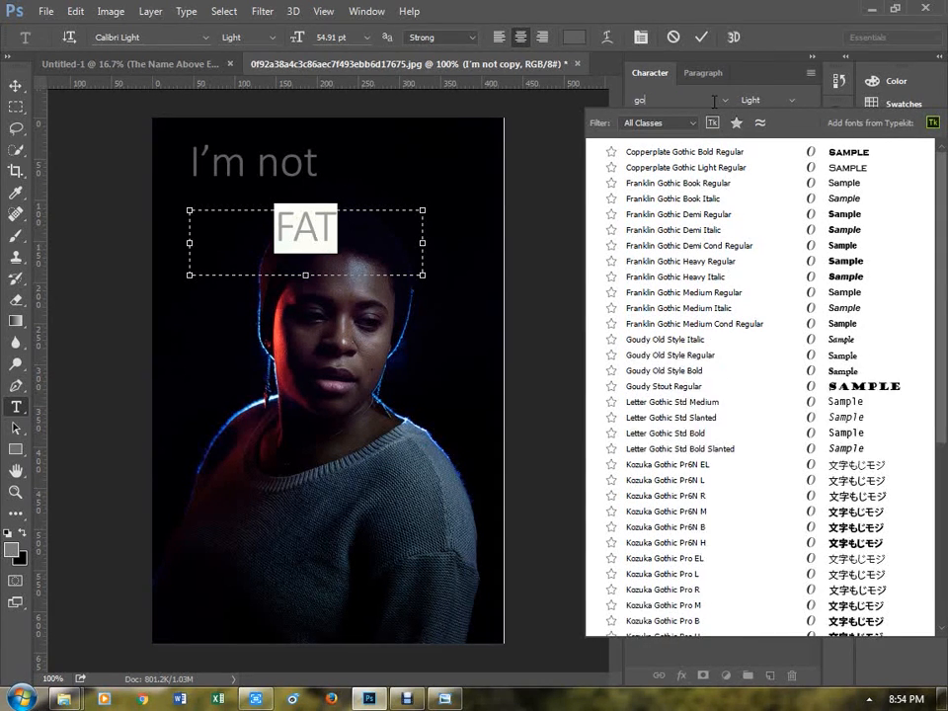
pyautogui.write('hel')
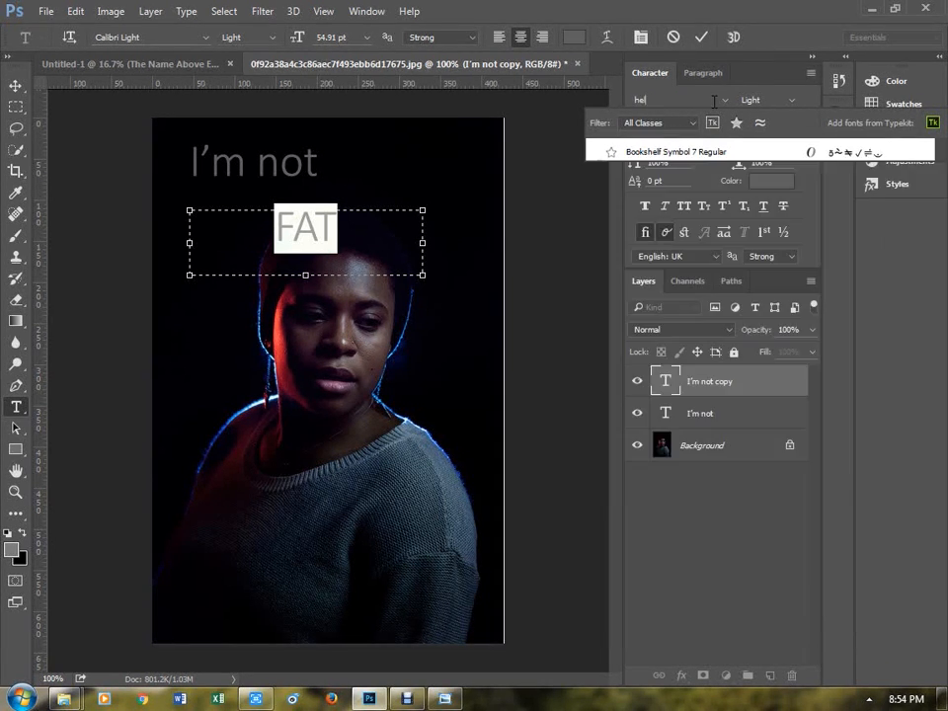
pyautogui.write('v')
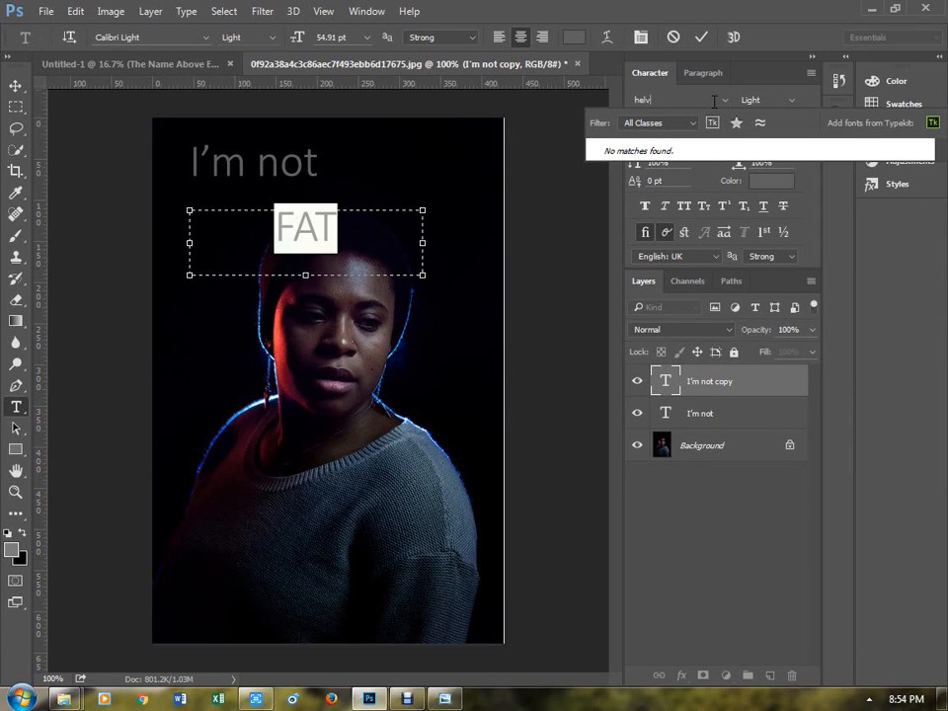
pyautogui.press('BackSpace')
pyautogui.press('BackSpace')
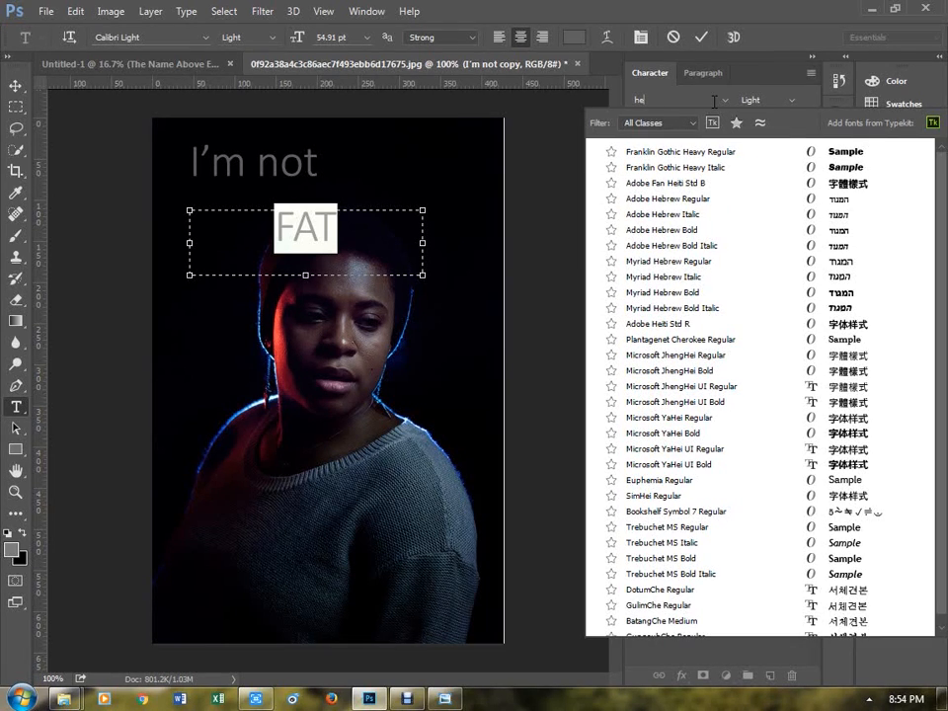
pyautogui.click(712, 158)
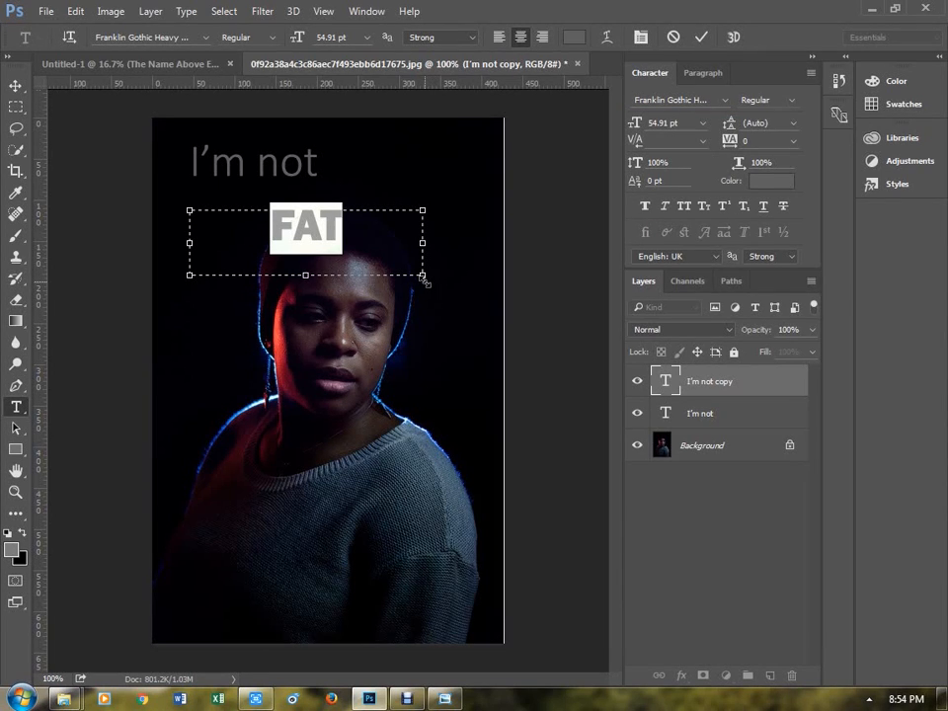
# - Enlarge the "FAT" text box, scale the text to 363.12% (199.38 pt) and place it across the area above the woman's face
pyautogui.moveTo(426, 280); pyautogui.dragTo(504, 326)
pyautogui.click(20, 87)
pyautogui.hotkey('ctrl', 't')
pyautogui.moveTo(395, 205); pyautogui.dragTo(372, 206)
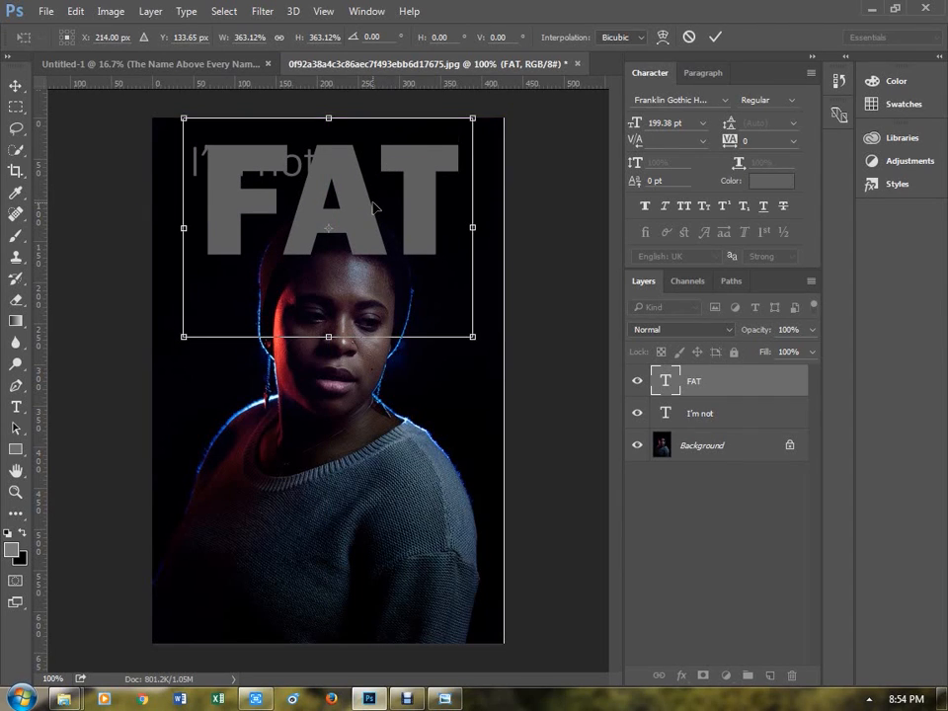
pyautogui.press('Return')
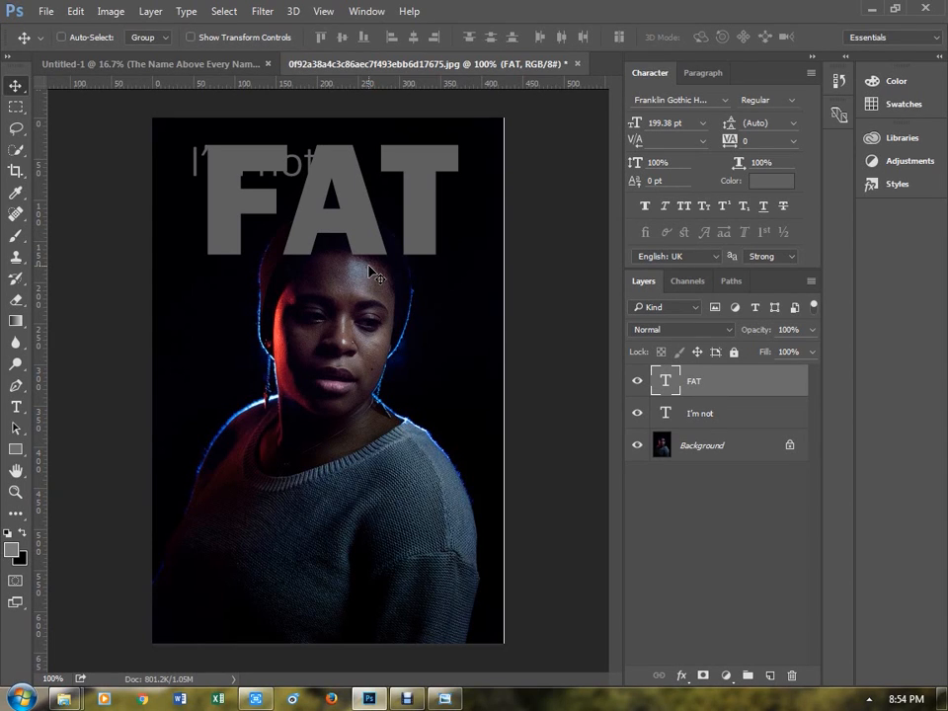
# - Crop outward to extend the canvas above the photo and slightly beyond both sides
pyautogui.press('c')
pyautogui.moveTo(329, 117)
pyautogui.mouseDown()
pyautogui.moveTo(329, 79)
pyautogui.moveTo(328, 158)
pyautogui.moveTo(329, 97)
pyautogui.mouseUp()
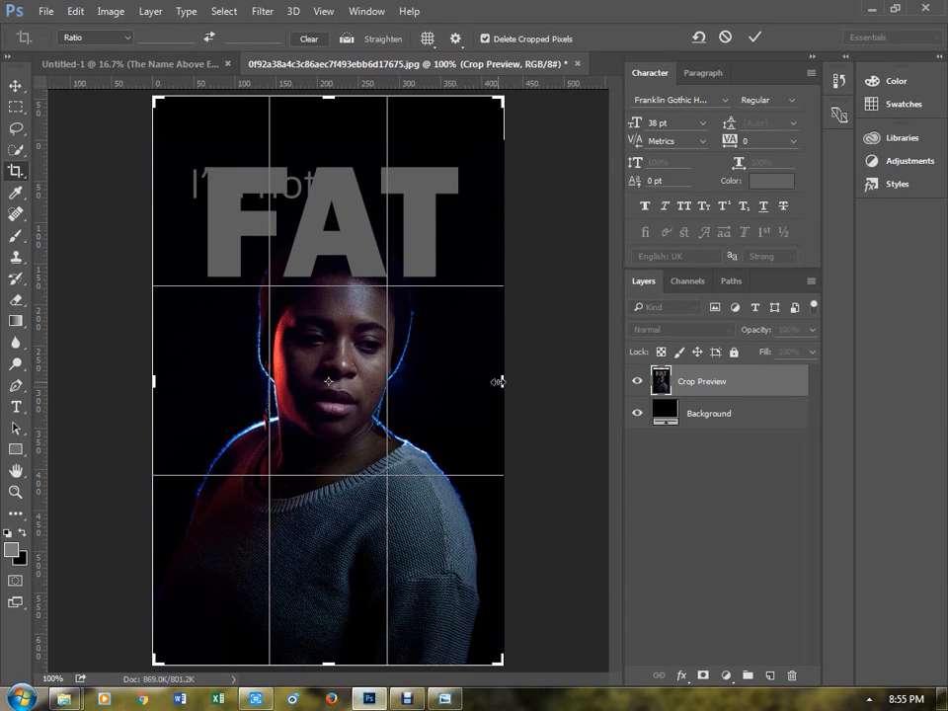
pyautogui.moveTo(498, 381); pyautogui.dragTo(509, 381)
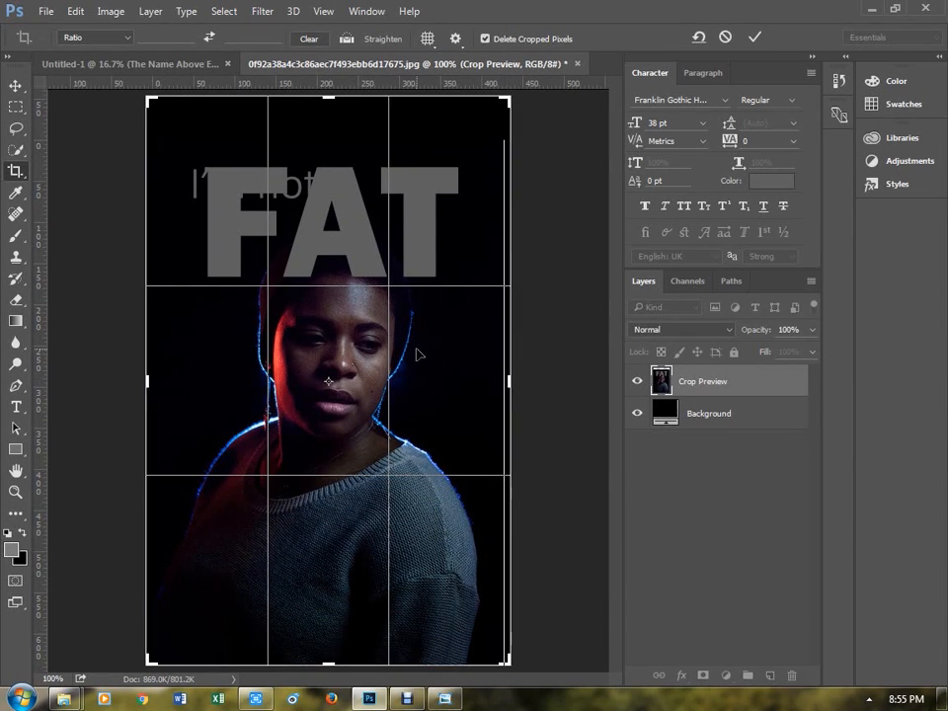
pyautogui.press('Return')
# - Duplicate the Background layer and fill the original Background with black
pyautogui.press('v')
pyautogui.click(731, 447)
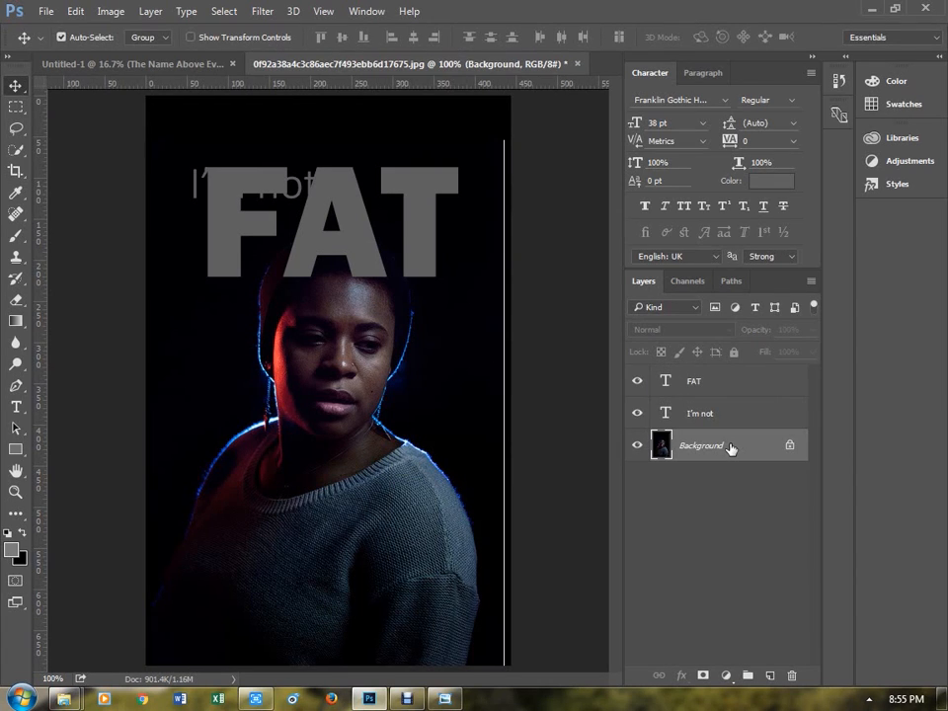
pyautogui.hotkey('ctrl', 'j')
pyautogui.click(720, 485)
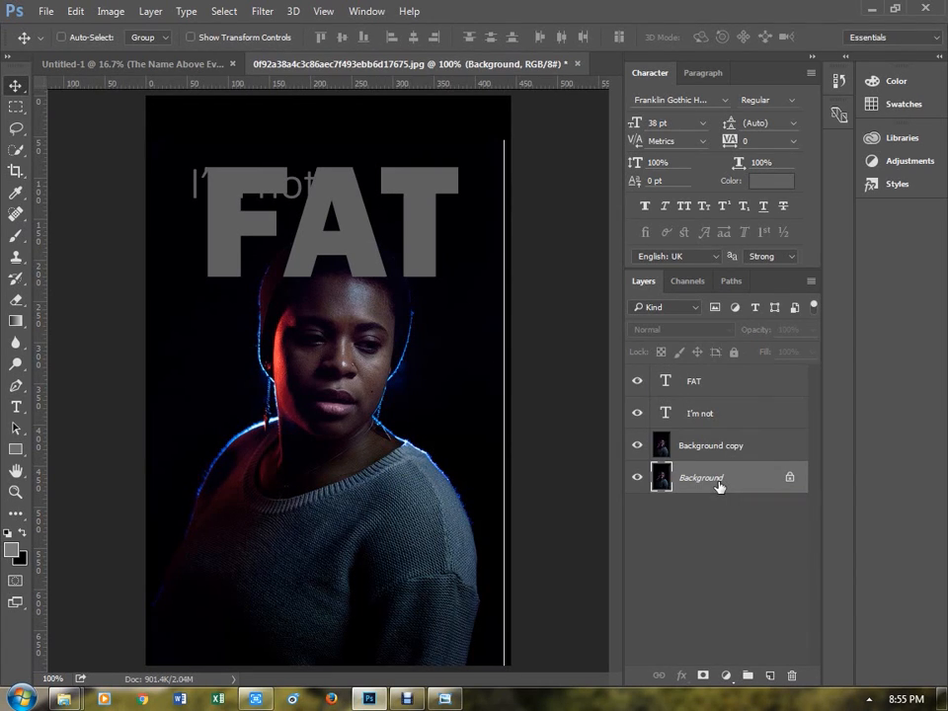
pyautogui.hotkey('ctrl', 'BackSpace')
# - Move the "FAT" text up above the woman's forehead and scale the "I'm not" text down to 40.41 pt
pyautogui.click(694, 381)
pyautogui.moveTo(325, 239); pyautogui.dragTo(318, 159)
pyautogui.click(749, 419)
pyautogui.hotkey('ctrl', 't')
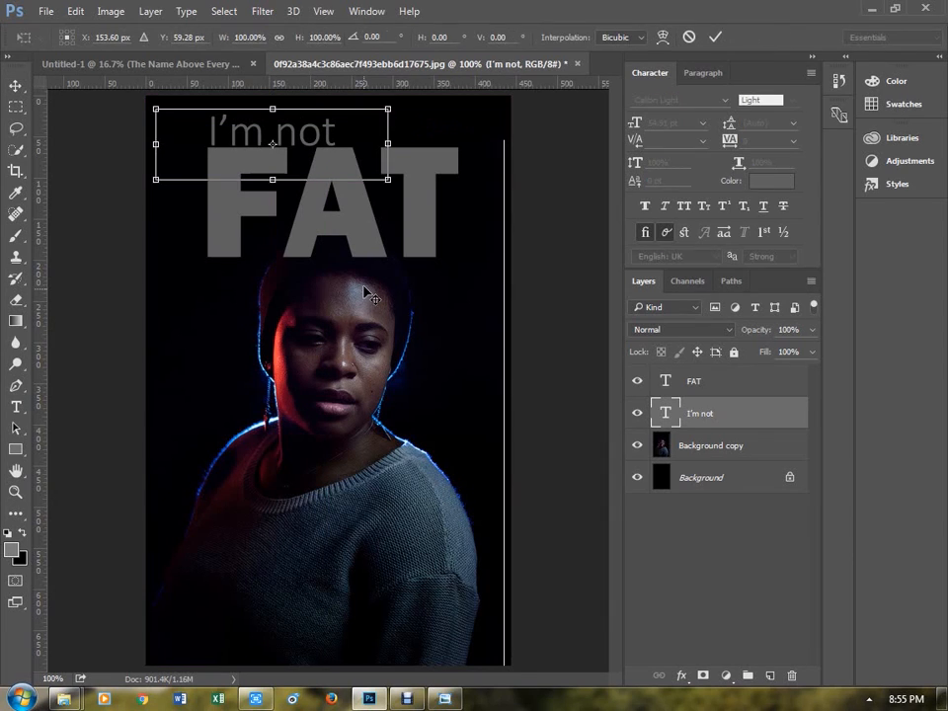
pyautogui.moveTo(385, 181); pyautogui.dragTo(300, 146)
pyautogui.press('Return')
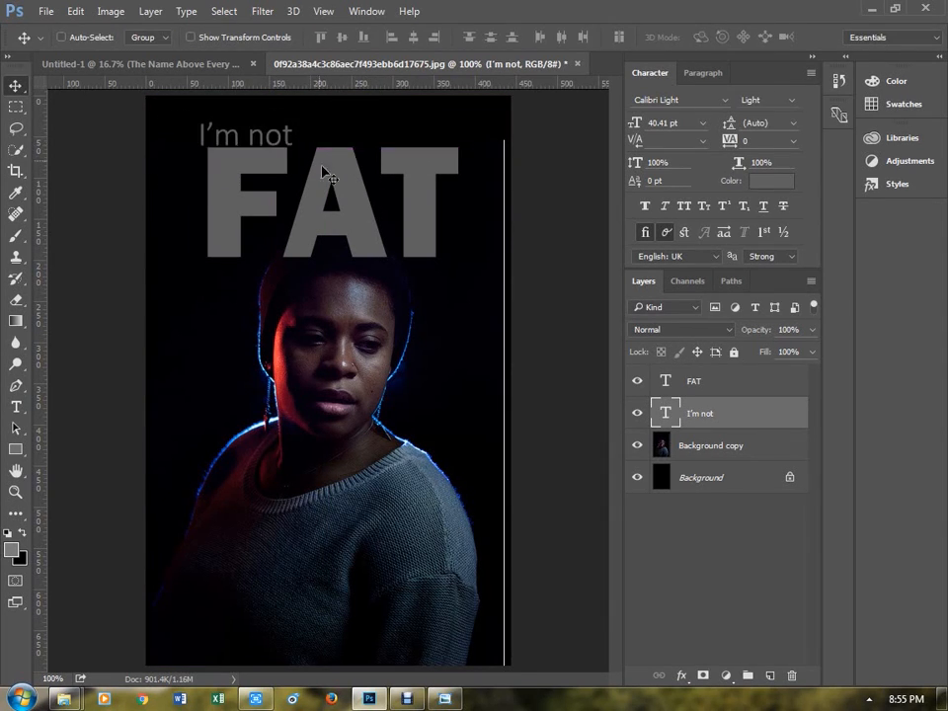
# - Nudge the "I'm not" text right and up so it sits just above "FAT", lined up with the F's left edge
pyautogui.press('Right')
pyautogui.press('Right')
pyautogui.press('Right')
pyautogui.press('Right')
pyautogui.press('Right')
pyautogui.press('Right')
pyautogui.press('Up')
pyautogui.press('Up')
pyautogui.press('Up')
pyautogui.press('Up')
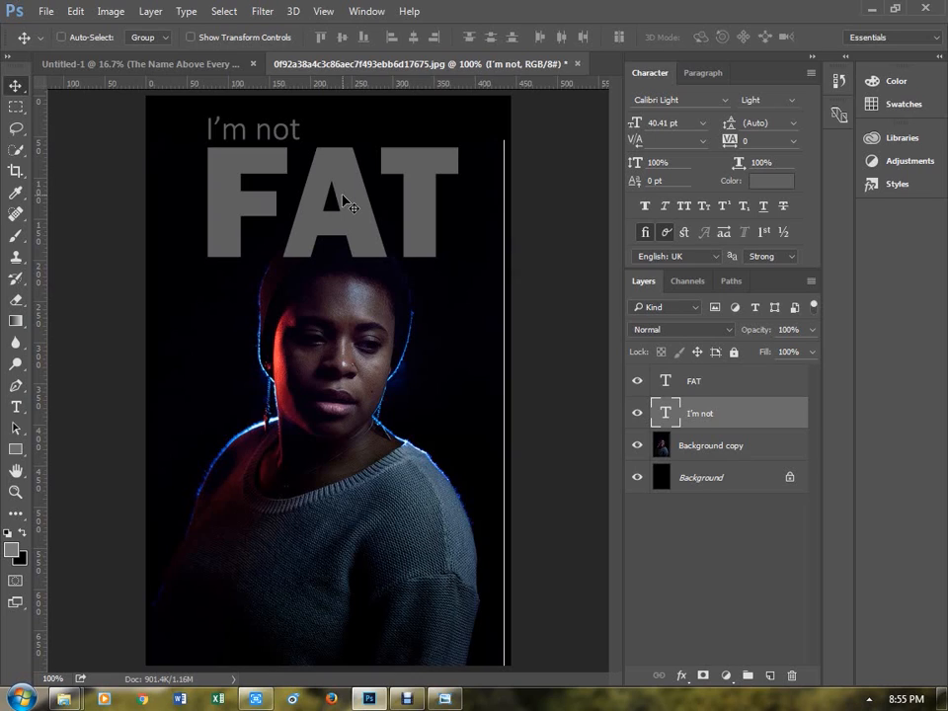
# - Select the "FAT" text layer and add a layer mask to it
pyautogui.keyDown('ctrl'); pyautogui.click(417, 220); pyautogui.keyUp('ctrl')
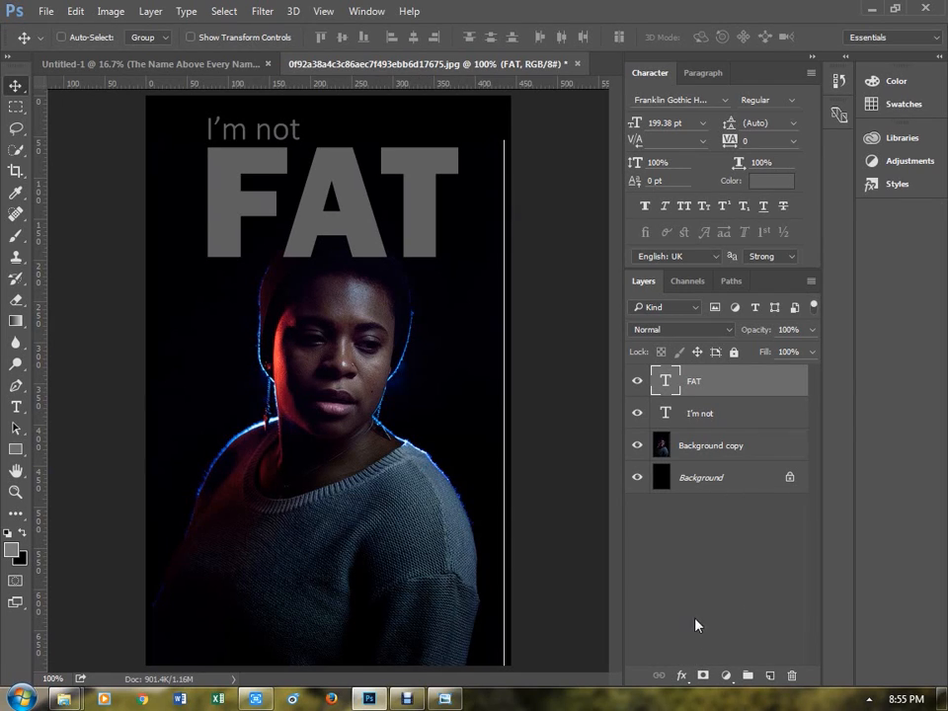
pyautogui.click(704, 677)
pyautogui.scroll(5, 333, 372)
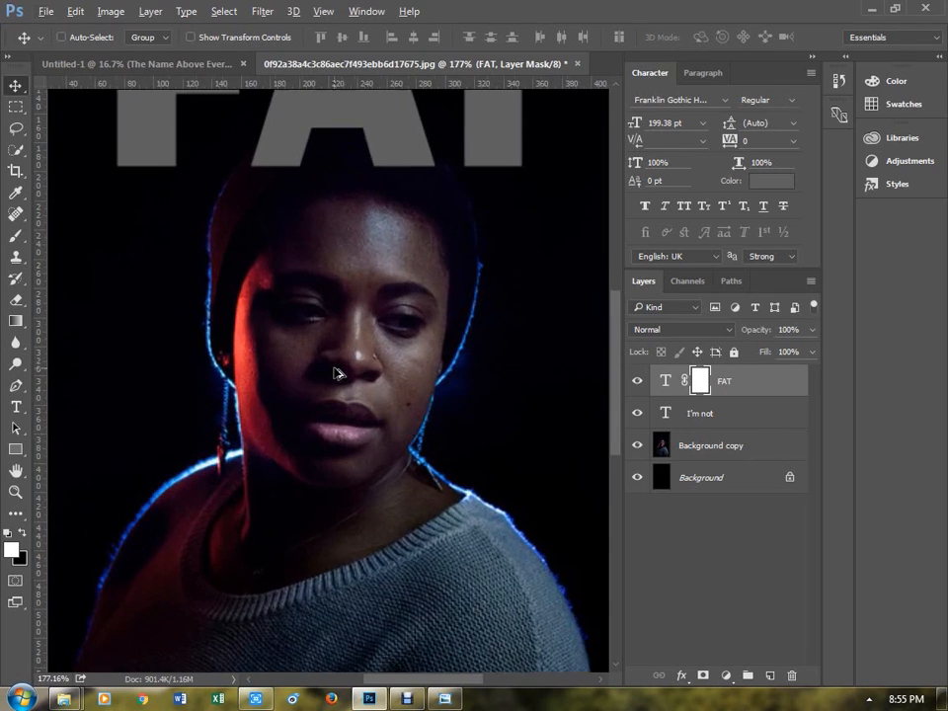
pyautogui.scroll(8, 334, 372)
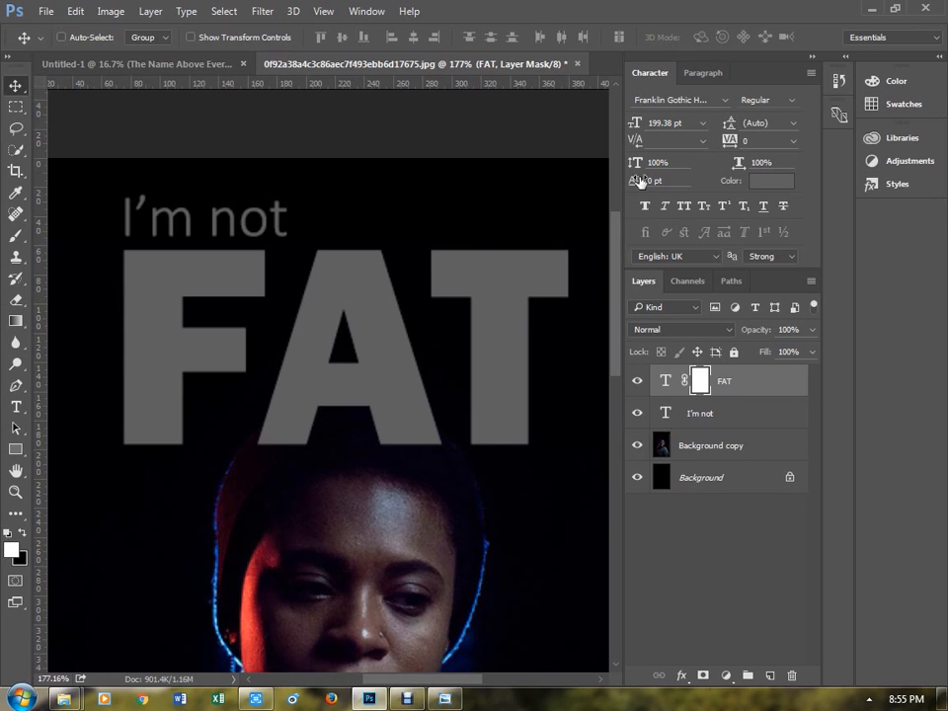
# - Set the Brush tool to a hard round tip with 100% hardness and a size of 34 px
pyautogui.press('b')
pyautogui.moveTo(413, 391); pyautogui.dragTo(409, 281)
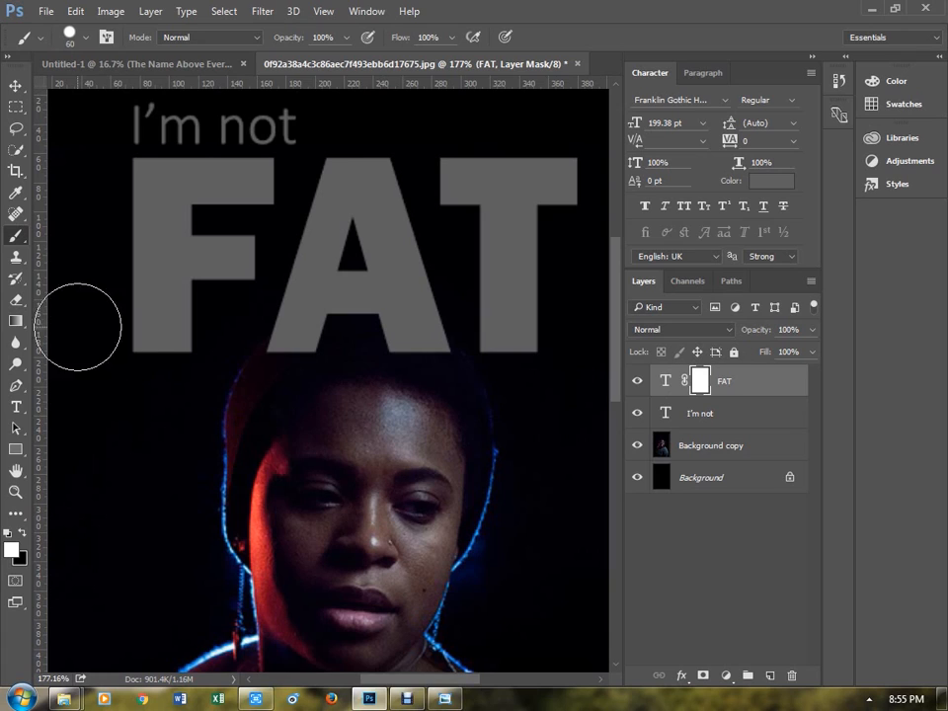
pyautogui.rightClick(17, 236)
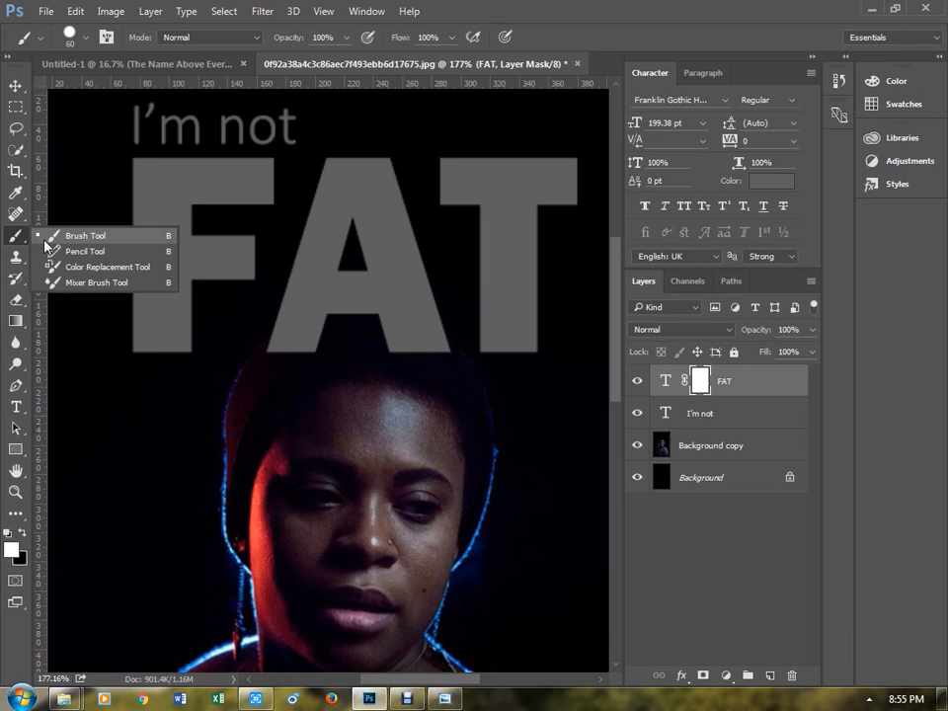
pyautogui.click(84, 236)
pyautogui.rightClick(393, 343)
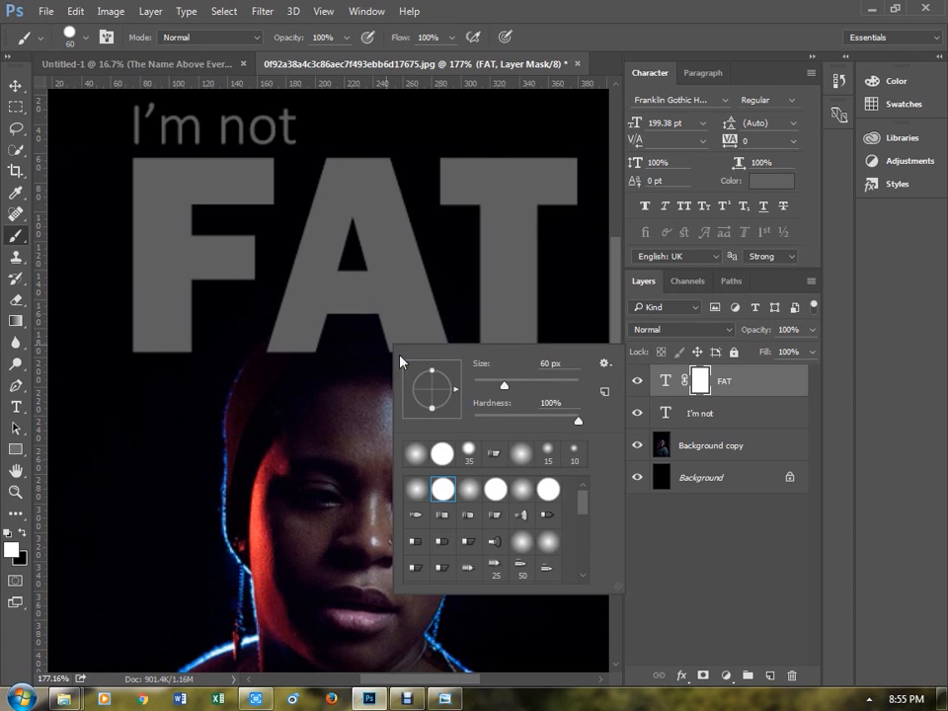
pyautogui.click(421, 454)
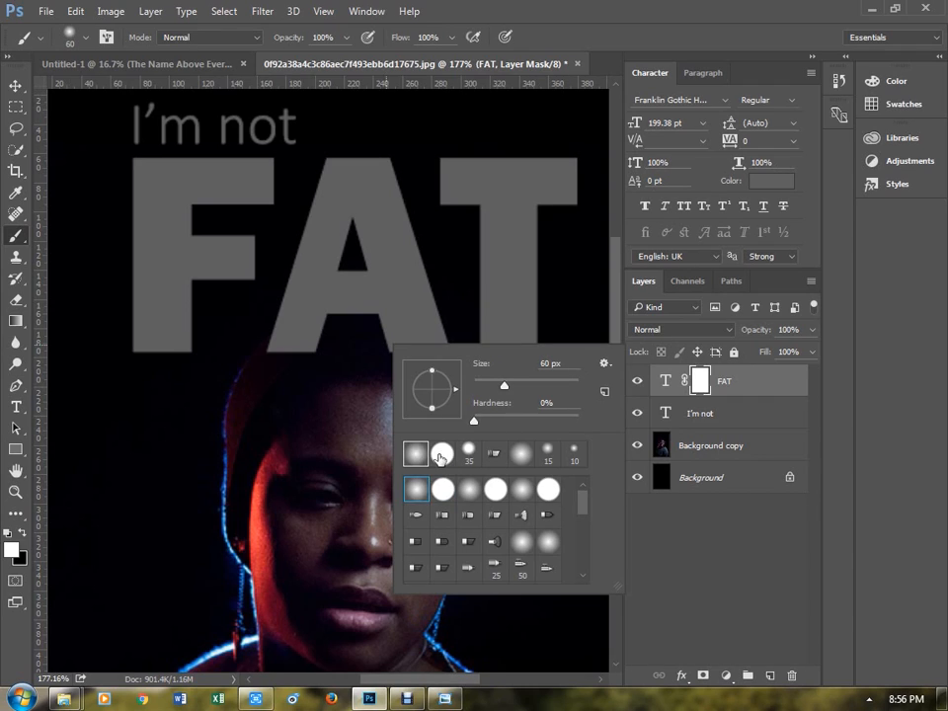
pyautogui.click(440, 456)
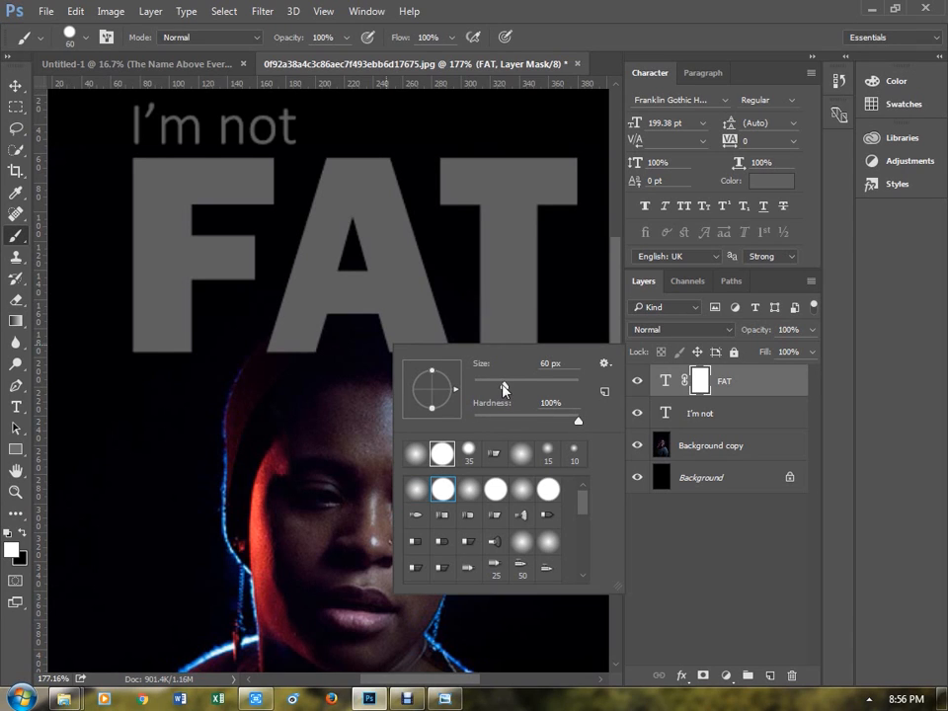
pyautogui.moveTo(505, 388); pyautogui.dragTo(498, 387)
pyautogui.press('Return')
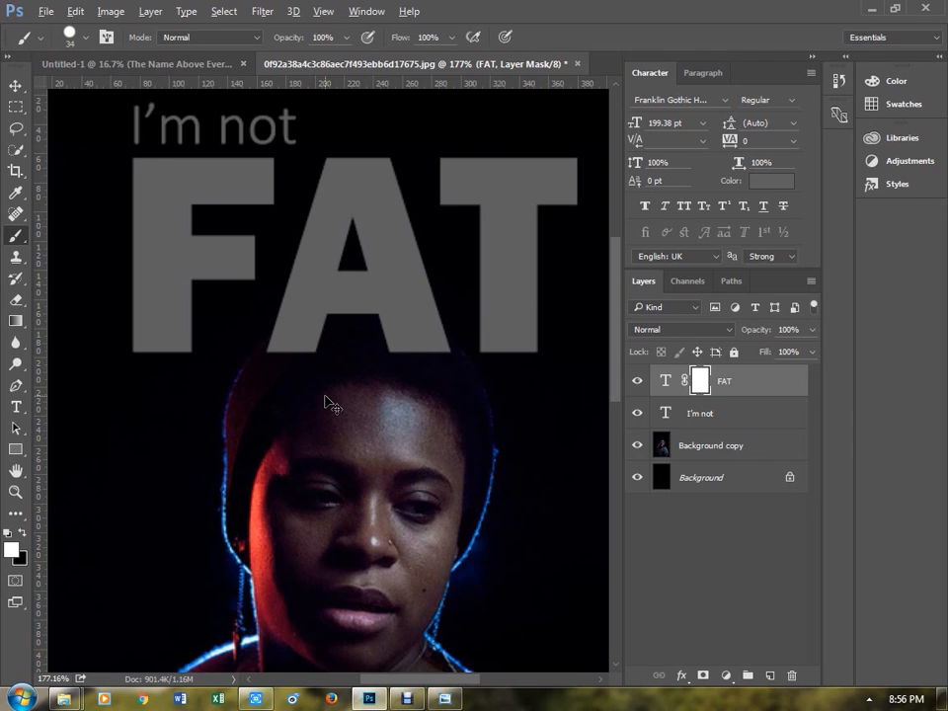
# - Try a wider brush spacing of 50%, and settle on a spacing of 1% for a smooth stroke
pyautogui.hotkey('alt', ',')
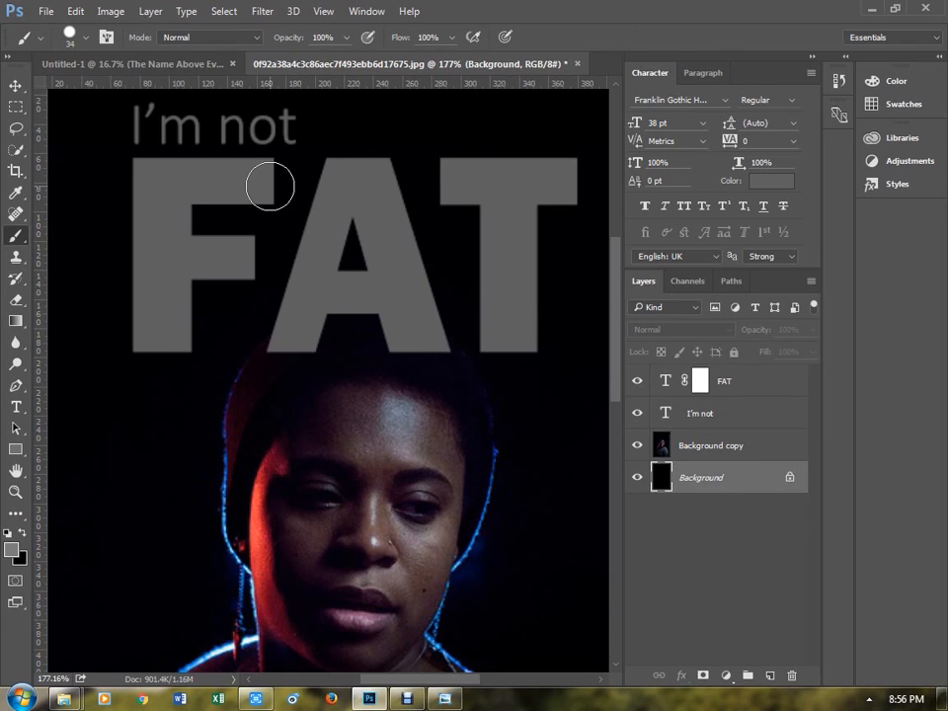
pyautogui.press('F5')
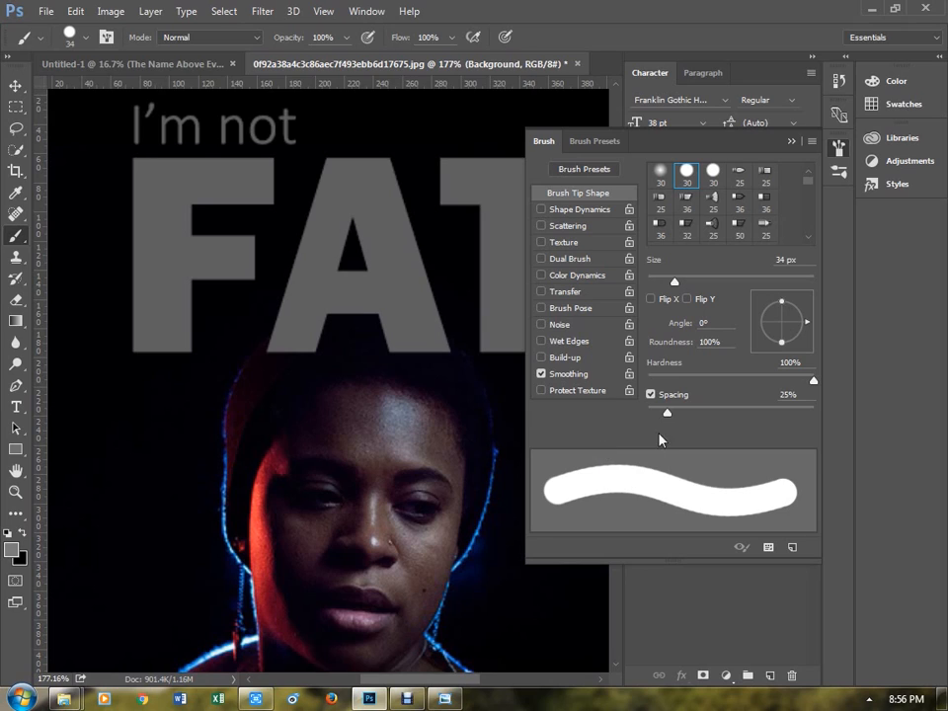
pyautogui.moveTo(668, 416); pyautogui.dragTo(689, 416)
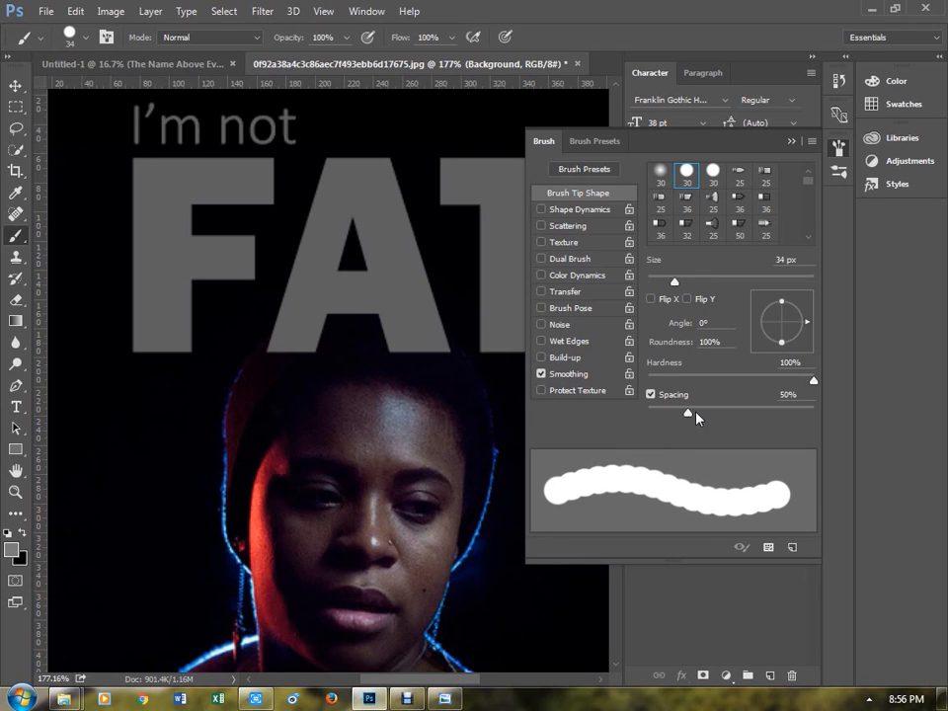
pyautogui.moveTo(689, 416); pyautogui.dragTo(637, 419)
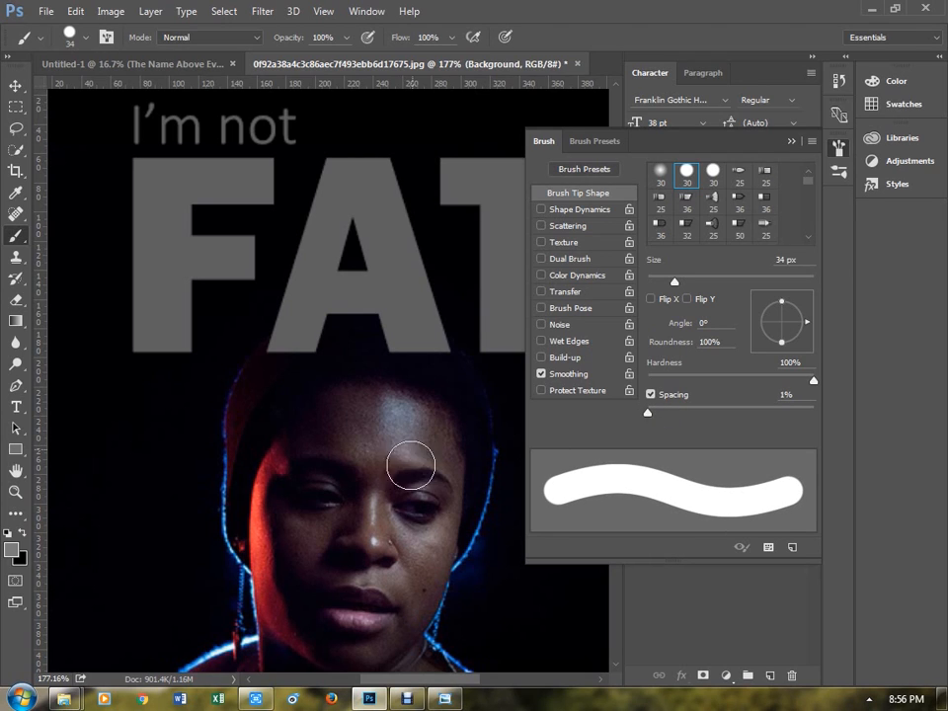
pyautogui.press('F5')
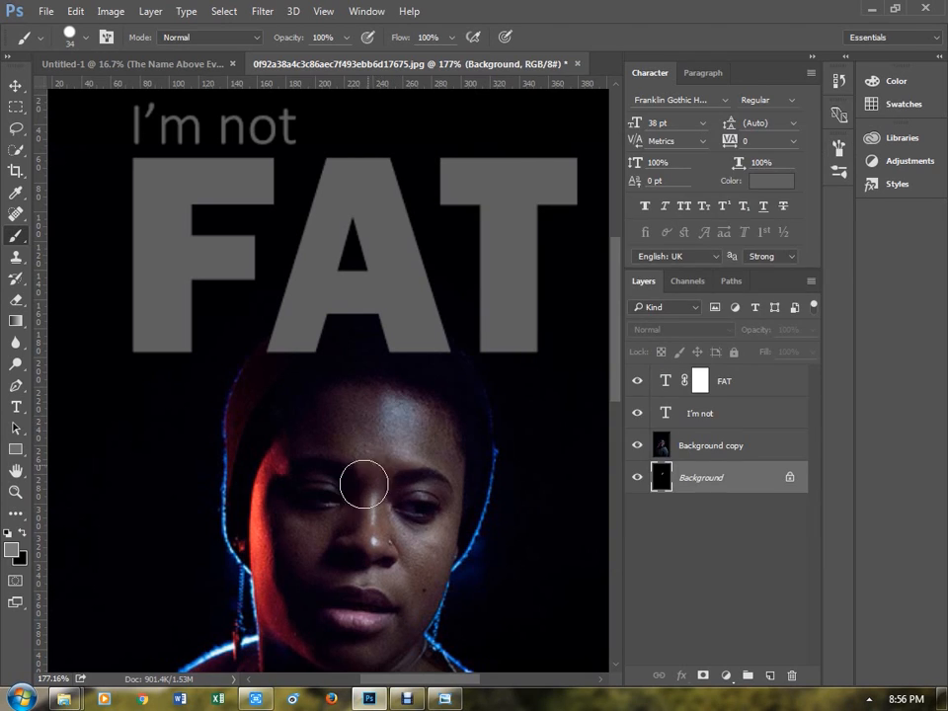
pyautogui.moveTo(356, 433)
pyautogui.mouseDown()
pyautogui.moveTo(344, 381)
pyautogui.moveTo(318, 397)
pyautogui.mouseUp()
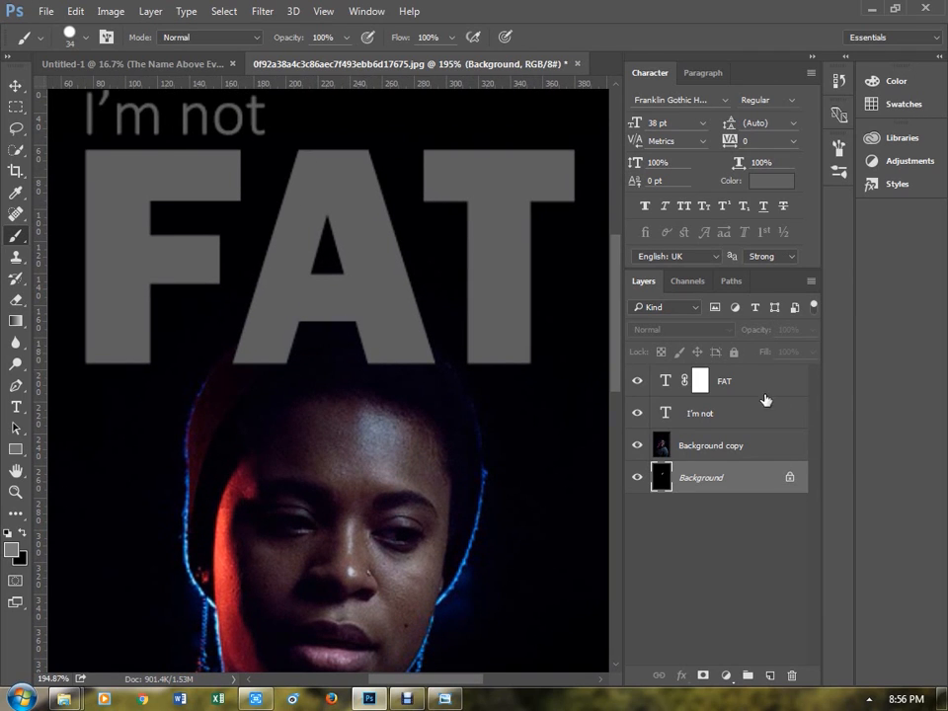
# - Make the "FAT" layer mask active and set black as the foreground colour
pyautogui.click(700, 380)
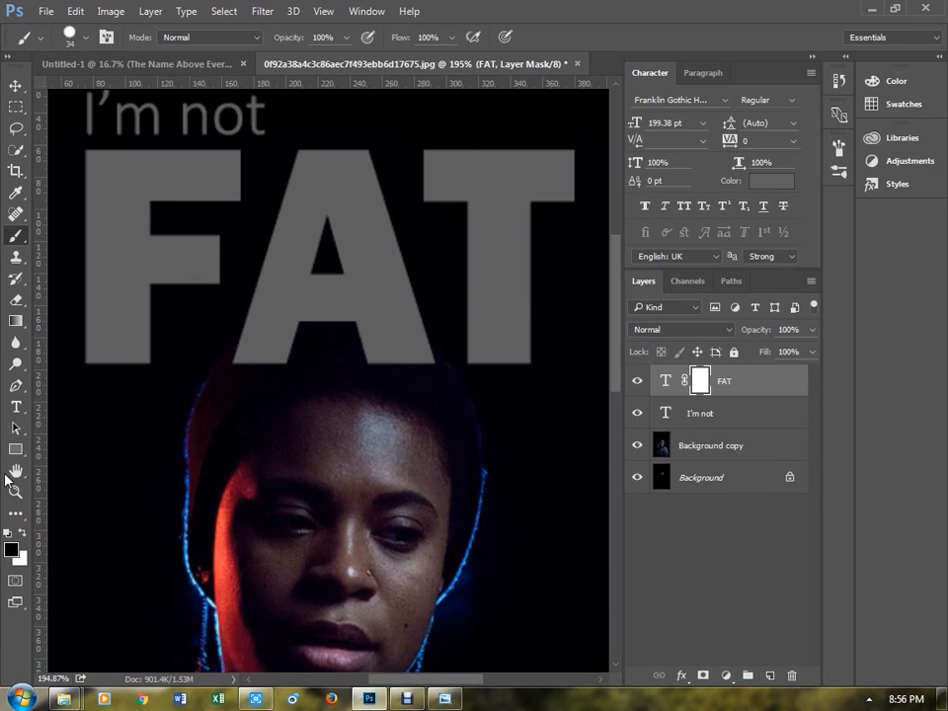
pyautogui.click(21, 534)
pyautogui.press('x')
pyautogui.press('x')
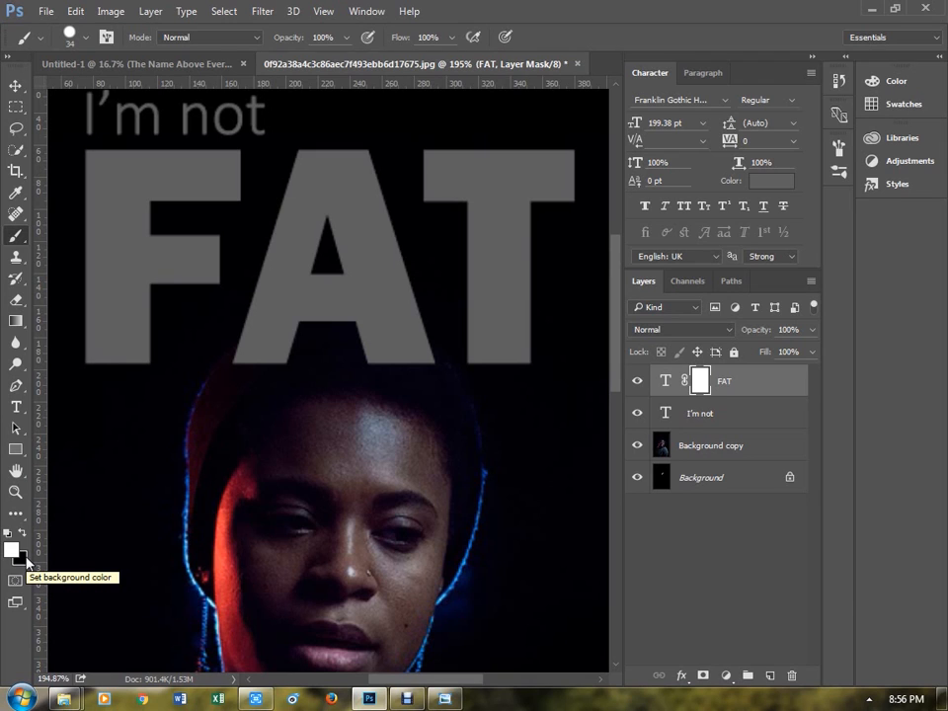
pyautogui.press('x')
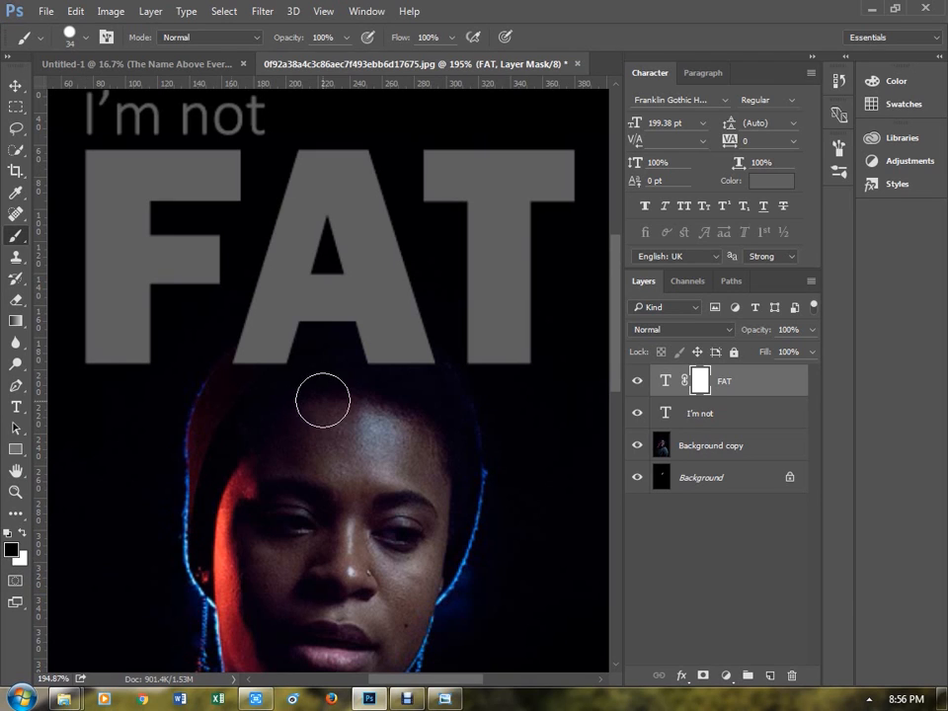
# - Try hiding the lower middle of the A with black on the mask, and restore it by painting white
pyautogui.moveTo(339, 350); pyautogui.dragTo(296, 339)
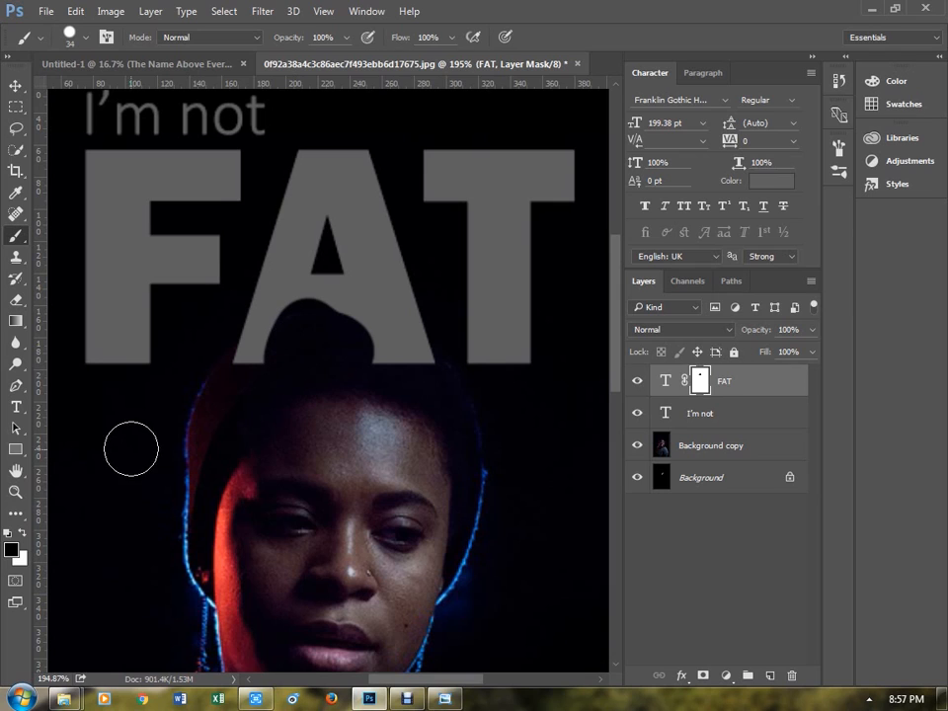
pyautogui.press('x')
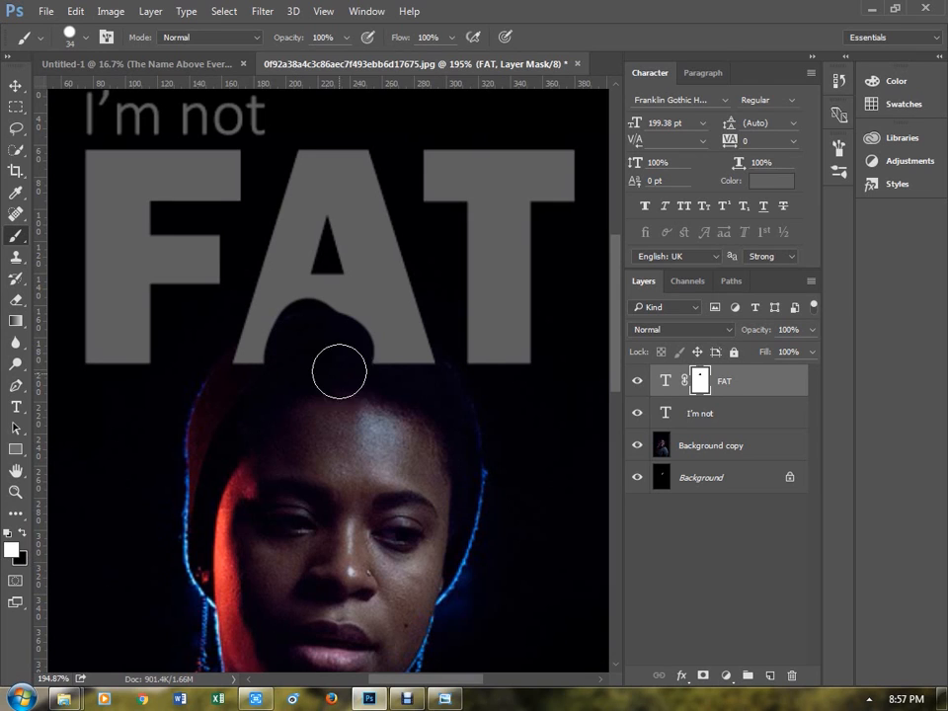
pyautogui.moveTo(338, 372)
pyautogui.mouseDown()
pyautogui.moveTo(346, 332)
pyautogui.moveTo(241, 355)
pyautogui.moveTo(387, 362)
pyautogui.moveTo(394, 348)
pyautogui.moveTo(324, 298)
pyautogui.mouseUp()
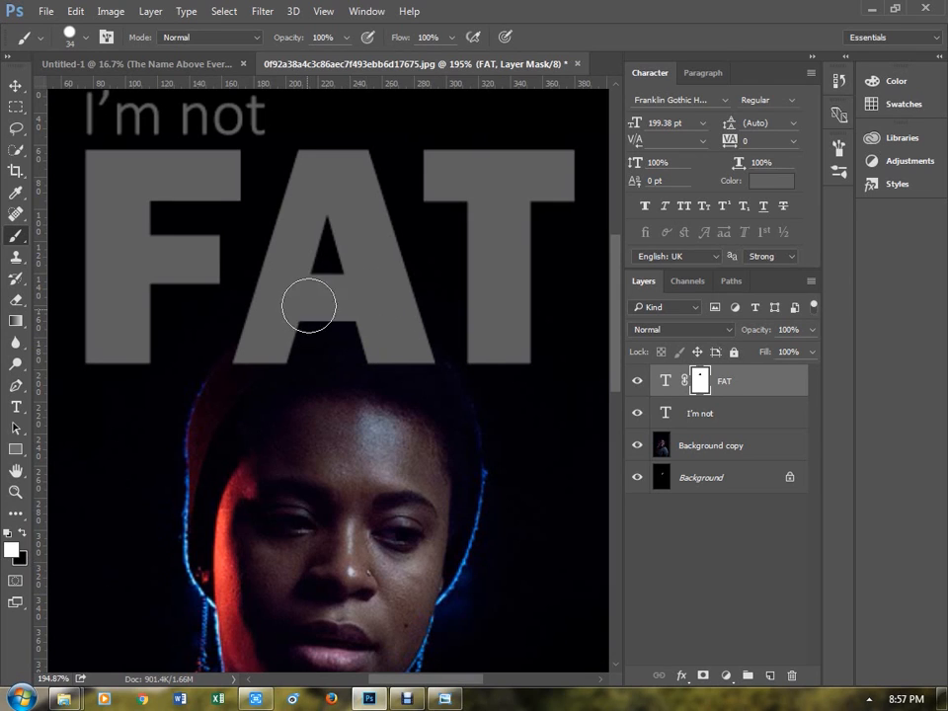
# - Paint black on the "FAT" mask along the top of the woman's cap to hide the A's feet behind her head
pyautogui.press('x')
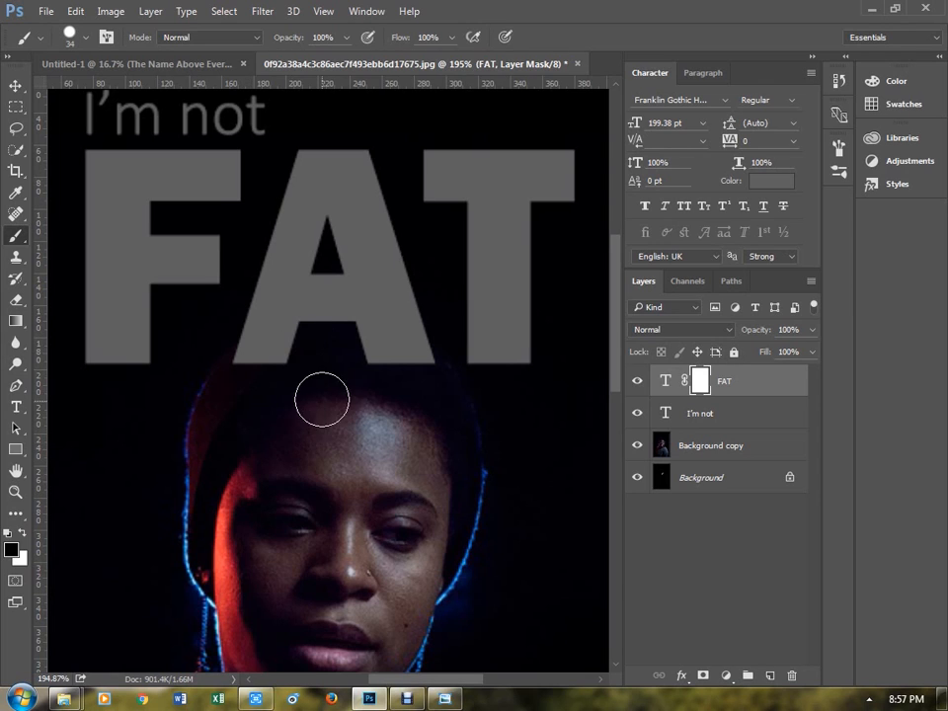
pyautogui.moveTo(300, 366)
pyautogui.mouseDown()
pyautogui.moveTo(249, 376)
pyautogui.moveTo(285, 349)
pyautogui.moveTo(359, 332)
pyautogui.moveTo(405, 361)
pyautogui.moveTo(383, 345)
pyautogui.mouseUp()
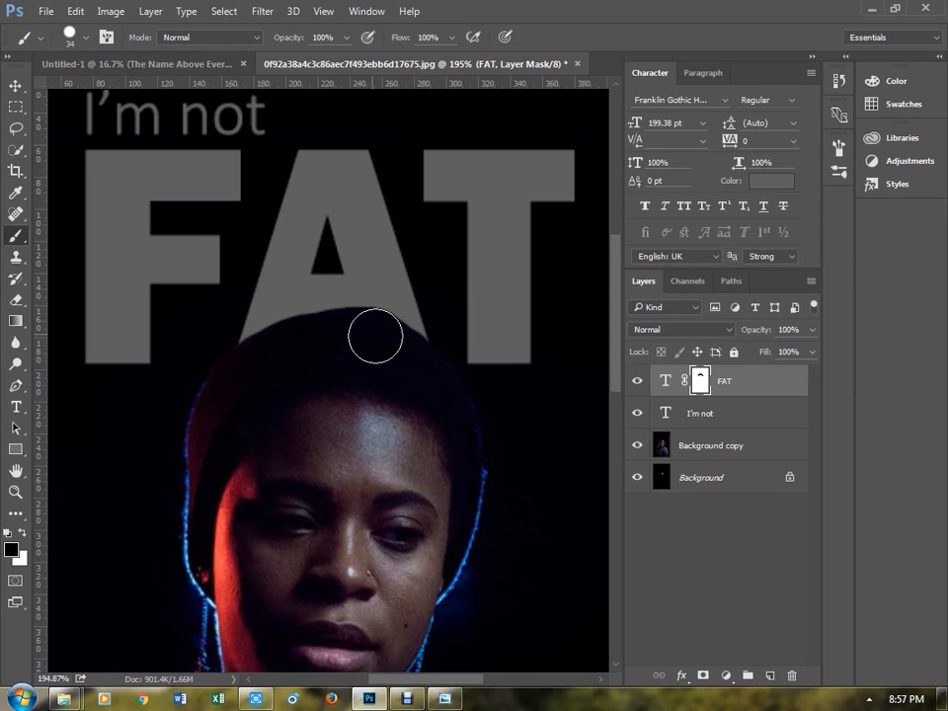
pyautogui.press('v')
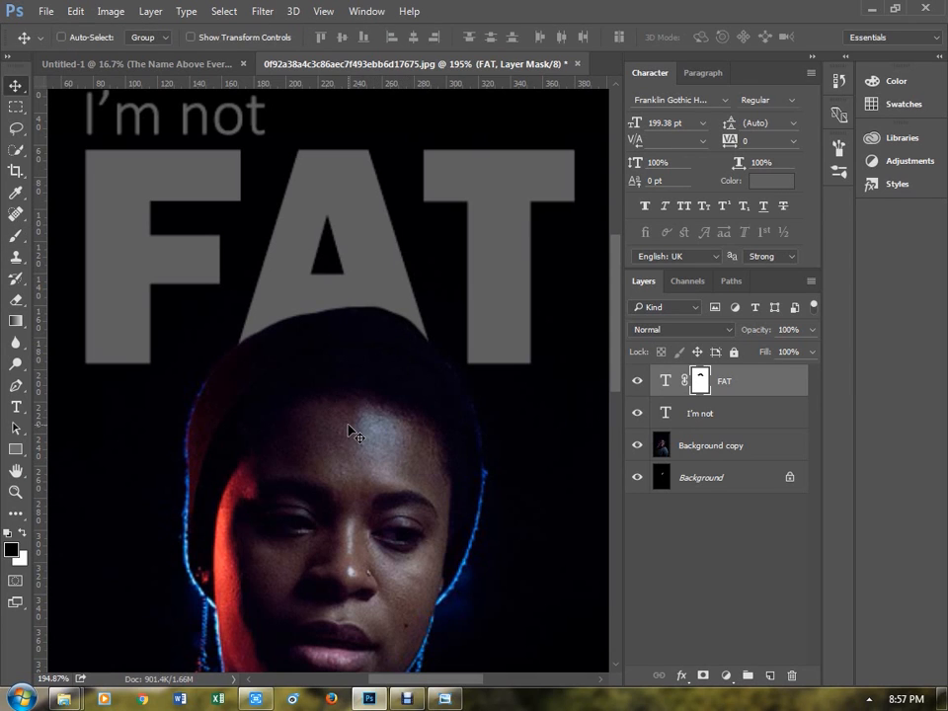
pyautogui.scroll(-5, 348, 430)
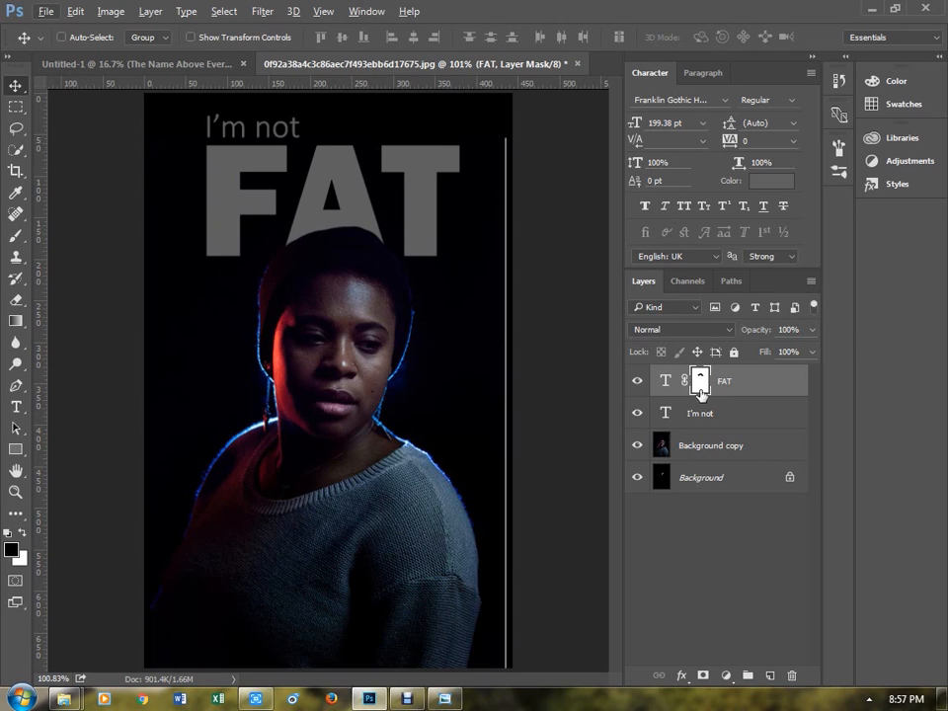
# - Fade the lower part of "FAT" by drawing a black Foreground to Transparent reflected gradient upward on its mask
pyautogui.press('alt')
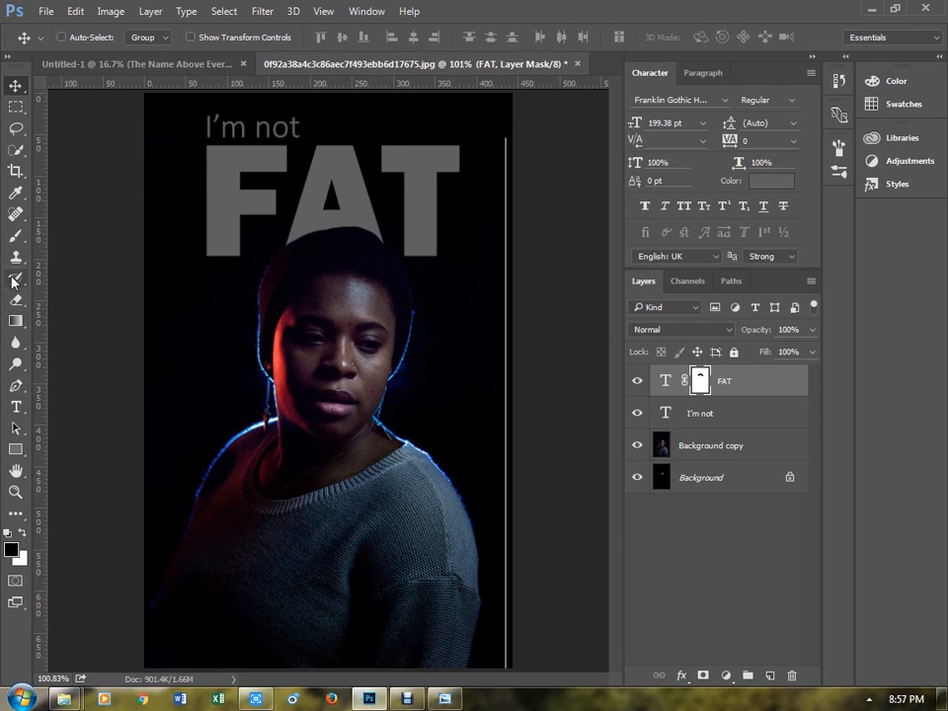
pyautogui.click(15, 320)
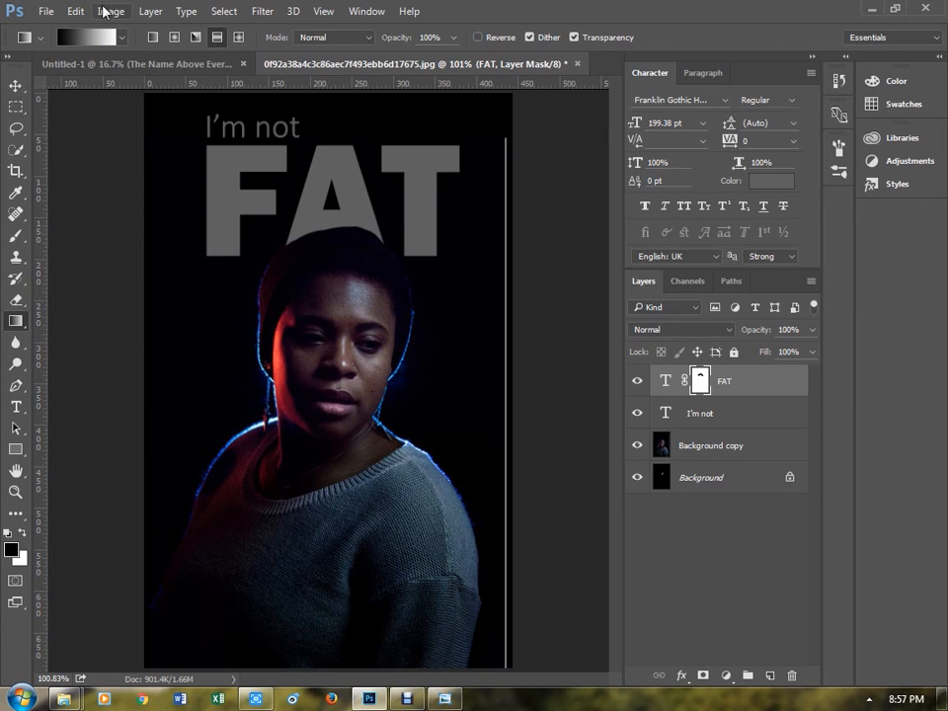
pyautogui.click(87, 50)
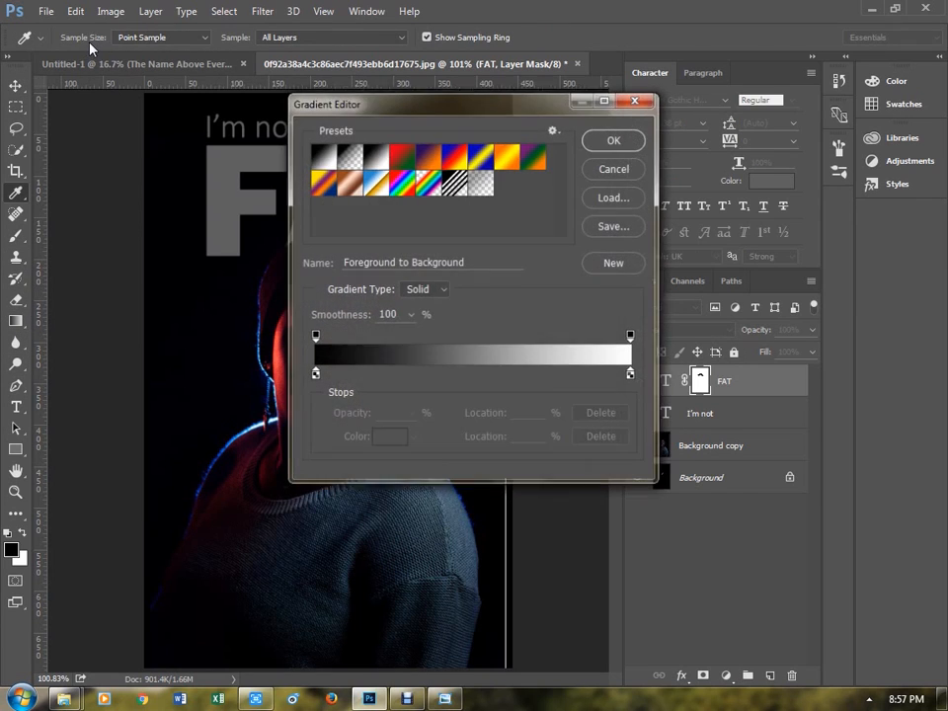
pyautogui.click(350, 156)
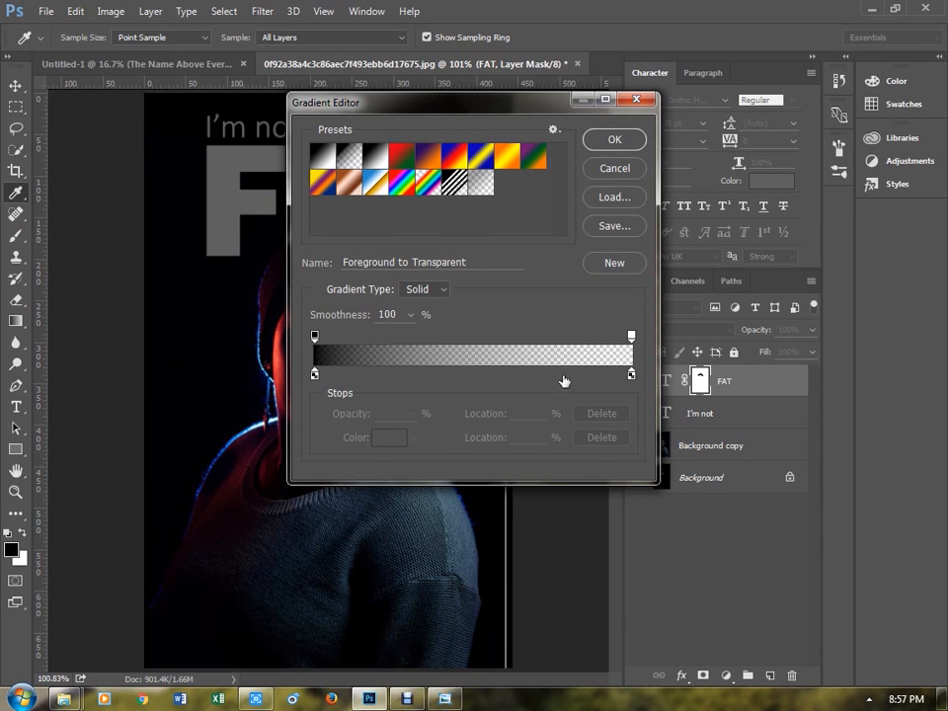
pyautogui.click(612, 140)
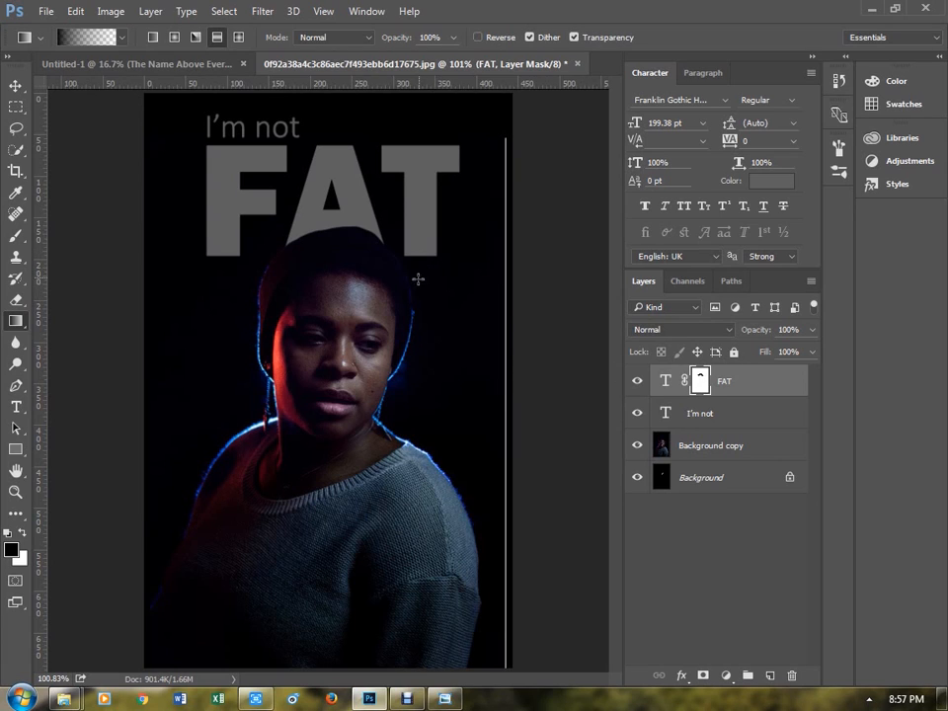
pyautogui.moveTo(416, 277); pyautogui.dragTo(416, 188)
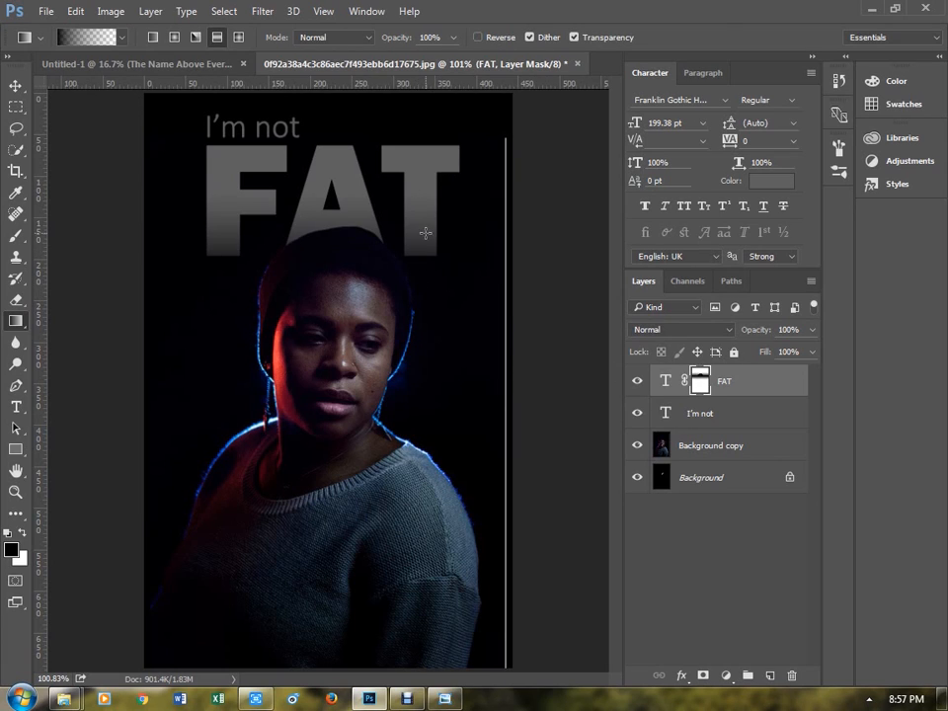
pyautogui.press('v')
# - Recolour the "FAT" text dark red (63041f), sampled from the red light along the woman's jaw
pyautogui.scroll(-3, 440, 316)
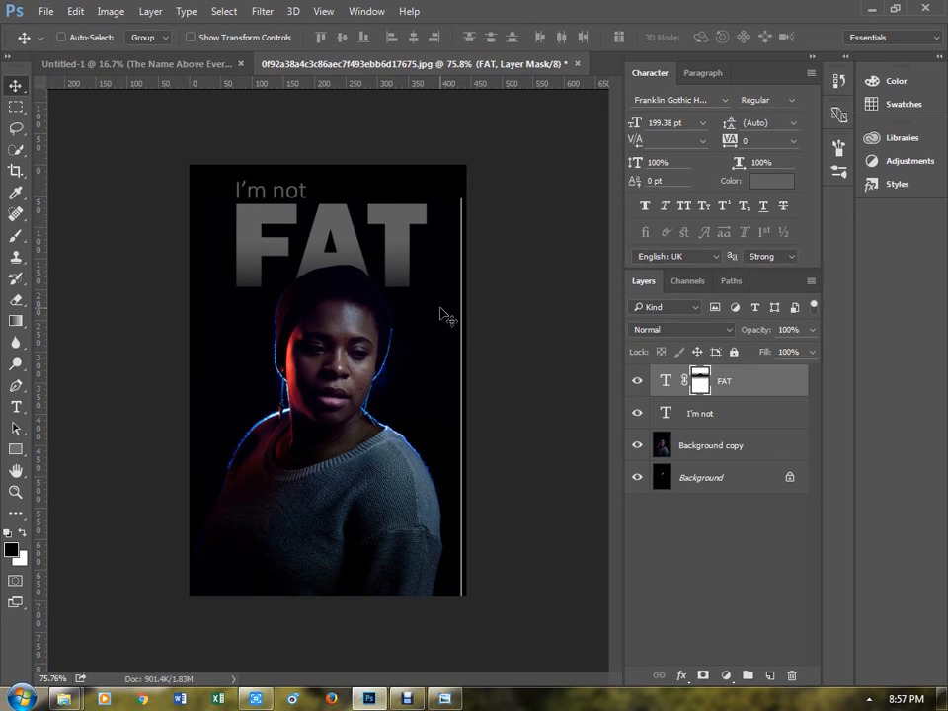
pyautogui.scroll(-2, 440, 316)
pyautogui.scroll(4, 441, 314)
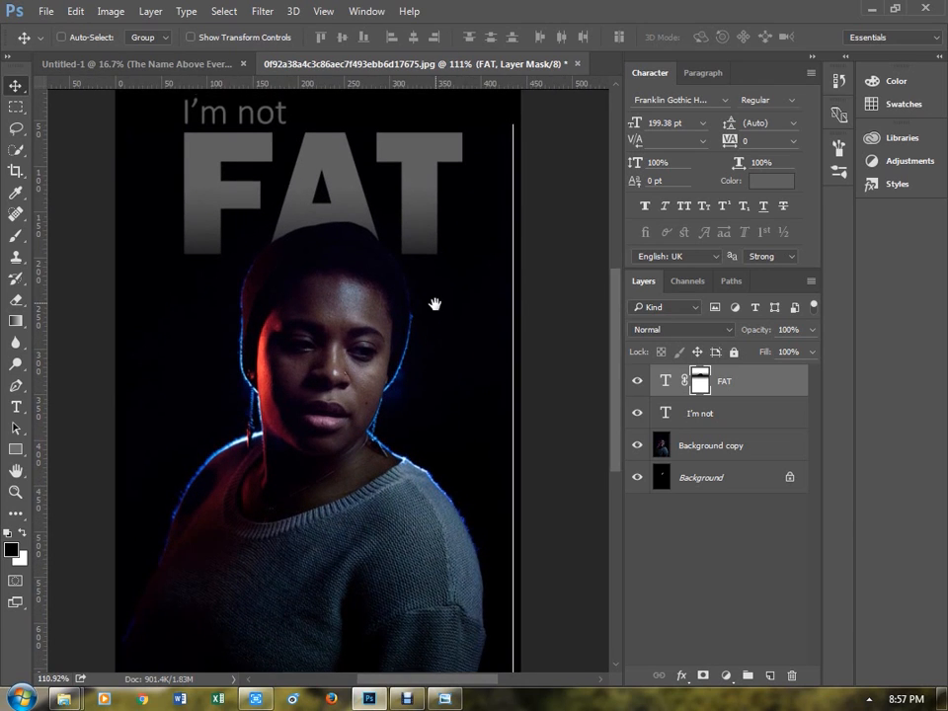
pyautogui.scroll(2, 435, 303)
pyautogui.moveTo(434, 303); pyautogui.dragTo(437, 294)
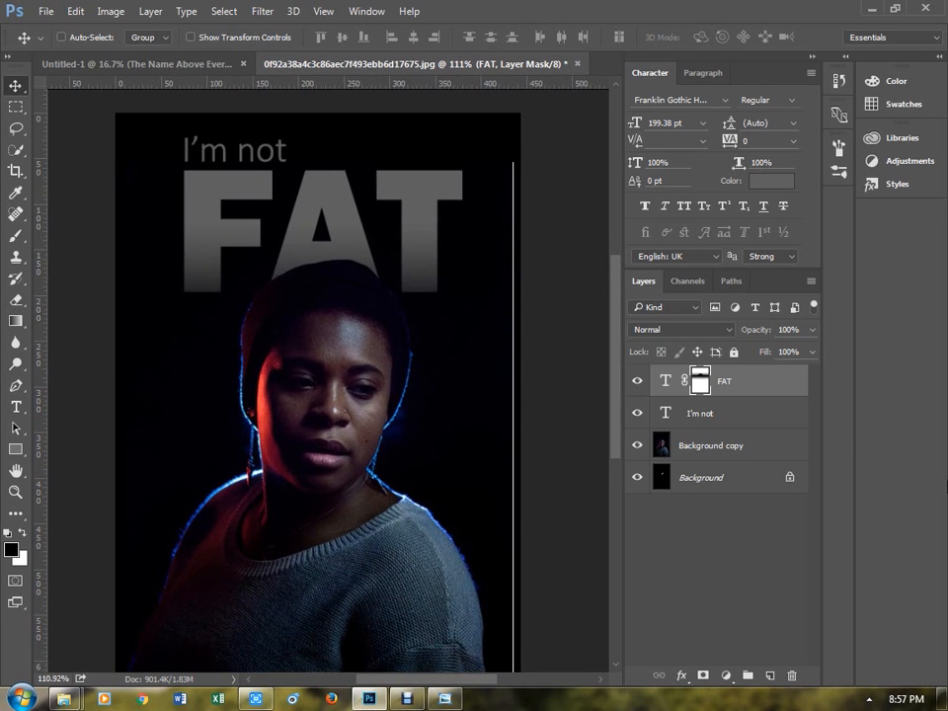
pyautogui.click(670, 386)
pyautogui.click(771, 182)
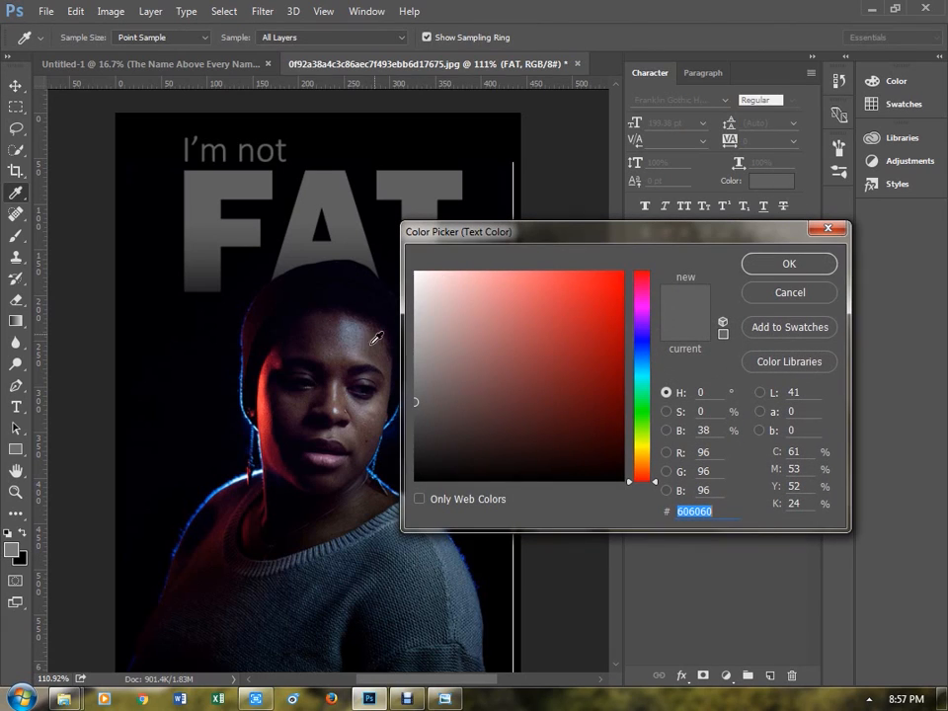
pyautogui.click(274, 441)
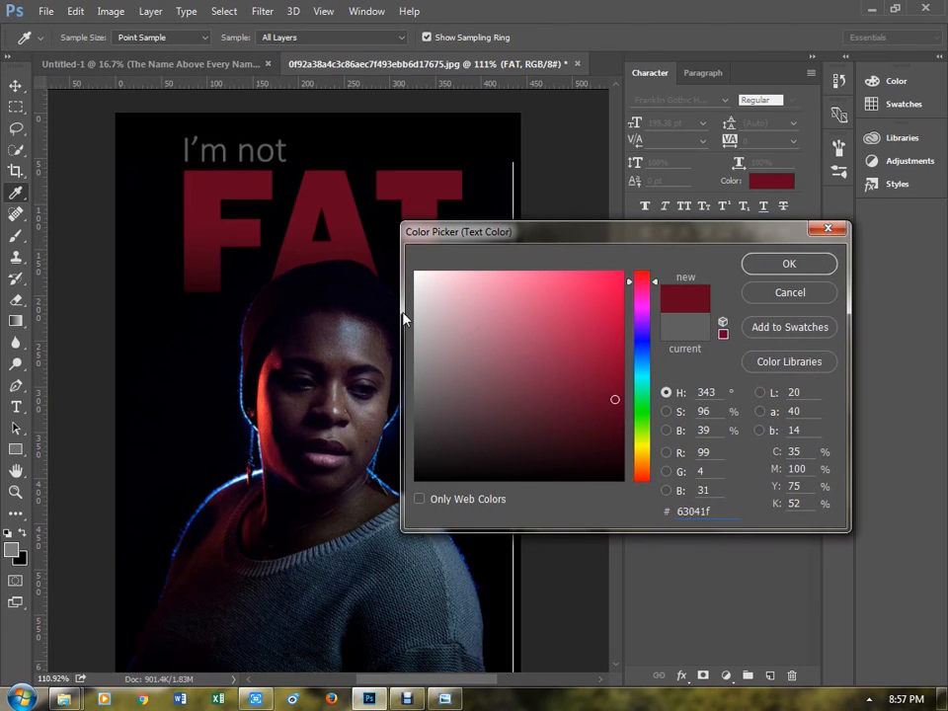
pyautogui.moveTo(492, 234); pyautogui.dragTo(499, 233)
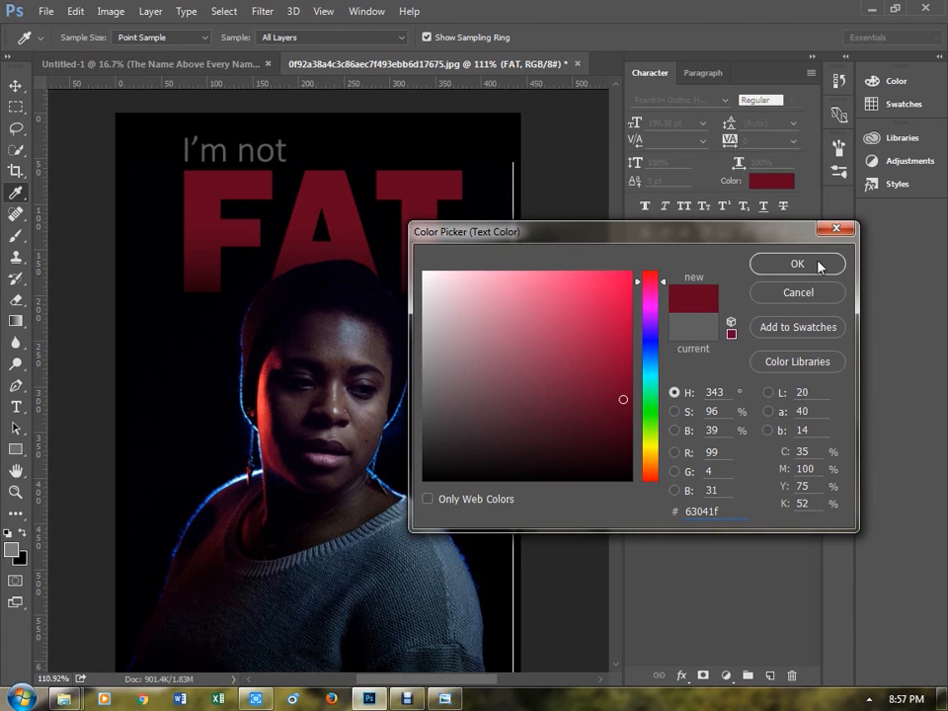
pyautogui.click(818, 267)
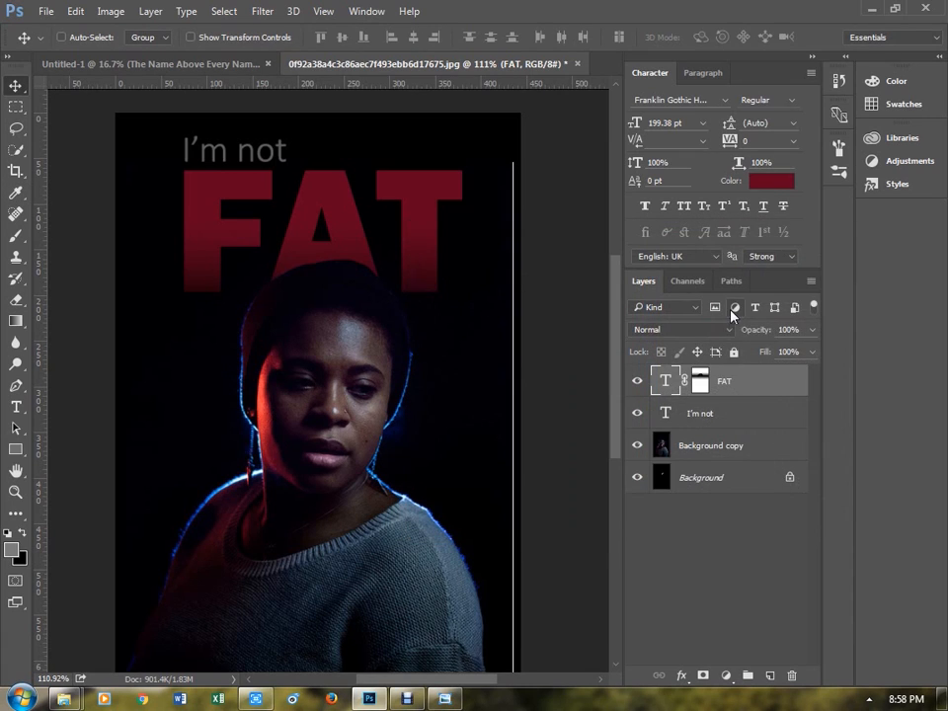
# - Add a Gradient Overlay effect to the "FAT" layer and move its settings clear of the text
pyautogui.click(681, 675)
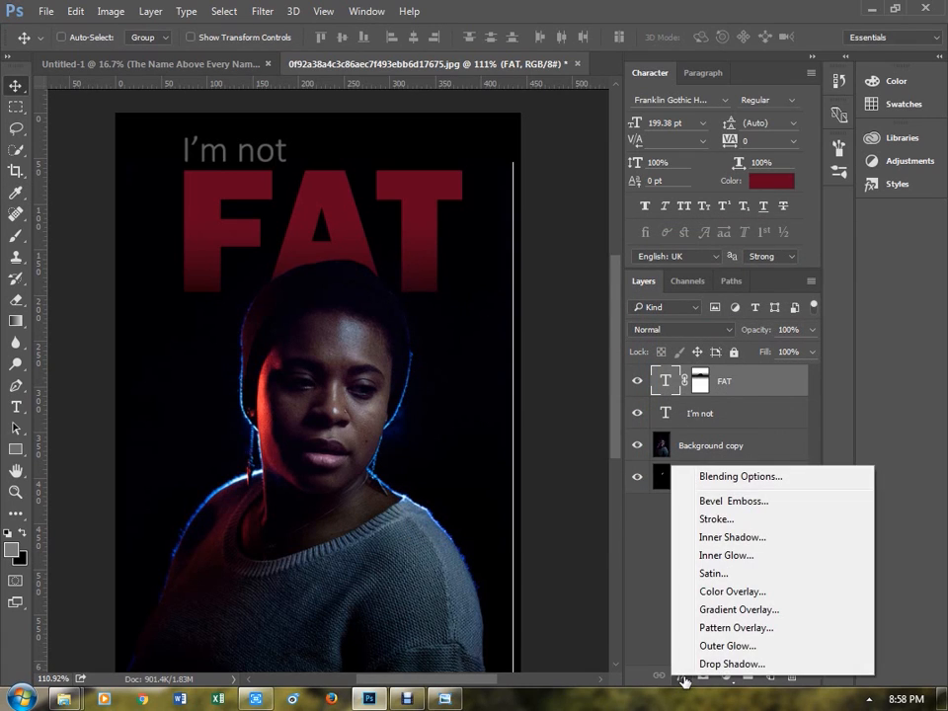
pyautogui.click(708, 619)
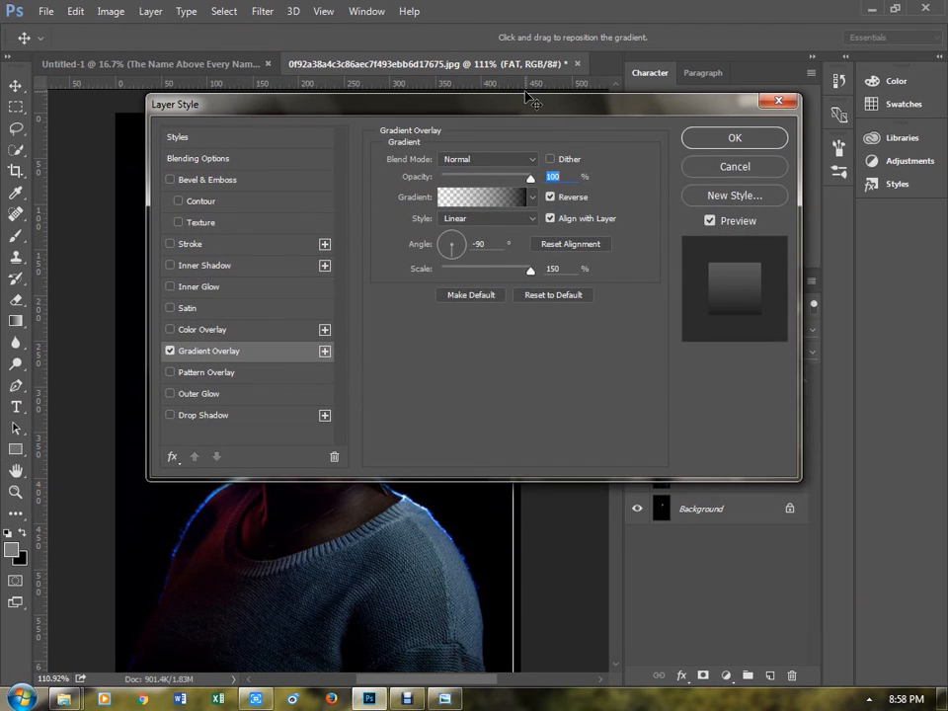
pyautogui.moveTo(530, 98); pyautogui.dragTo(649, 272)
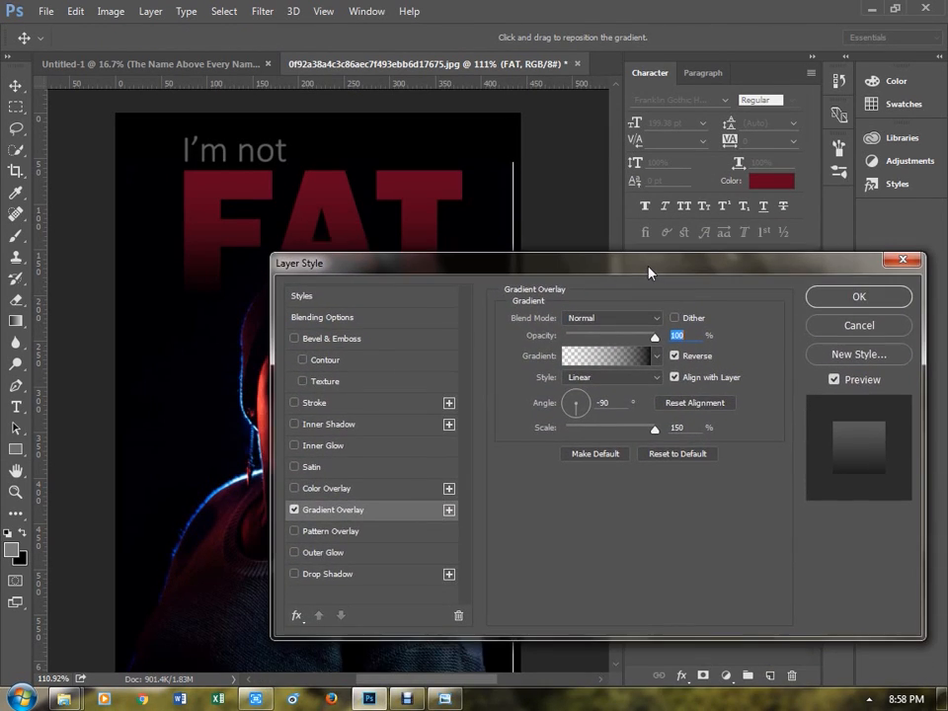
# - Recolour the black starting stop of the overlay gradient to a fully saturated orange-yellow with hue 45°
pyautogui.click(593, 355)
pyautogui.click(316, 373)
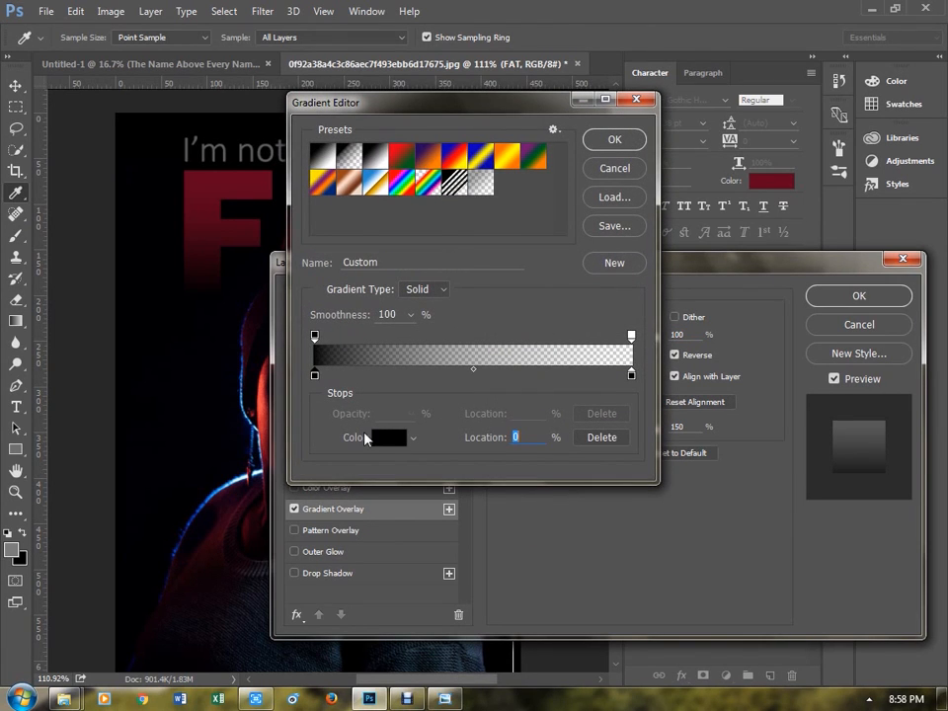
pyautogui.click(389, 439)
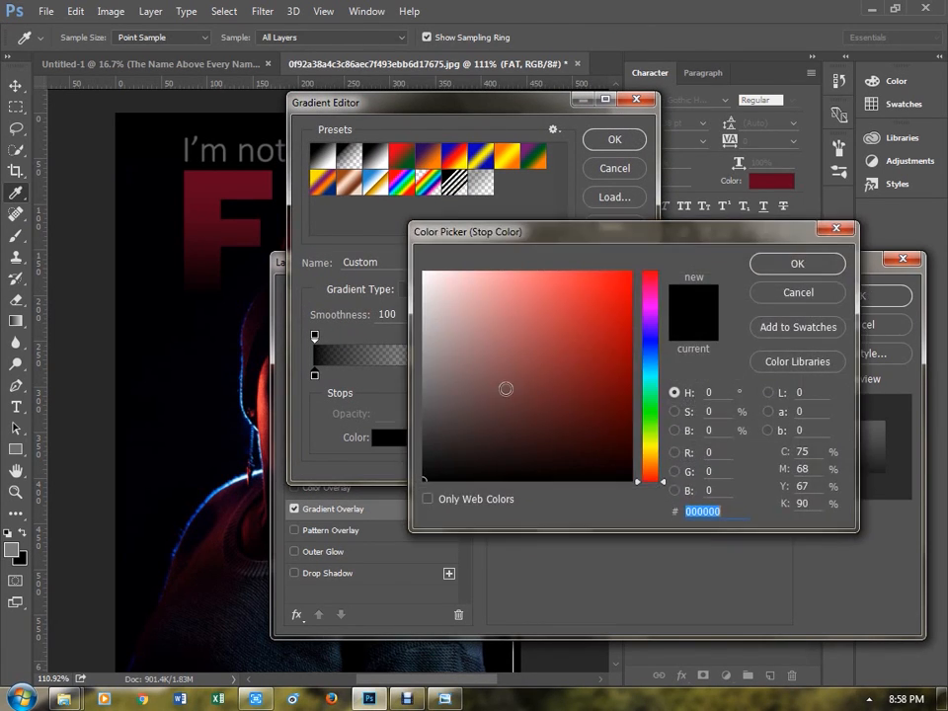
pyautogui.moveTo(649, 446); pyautogui.dragTo(650, 455)
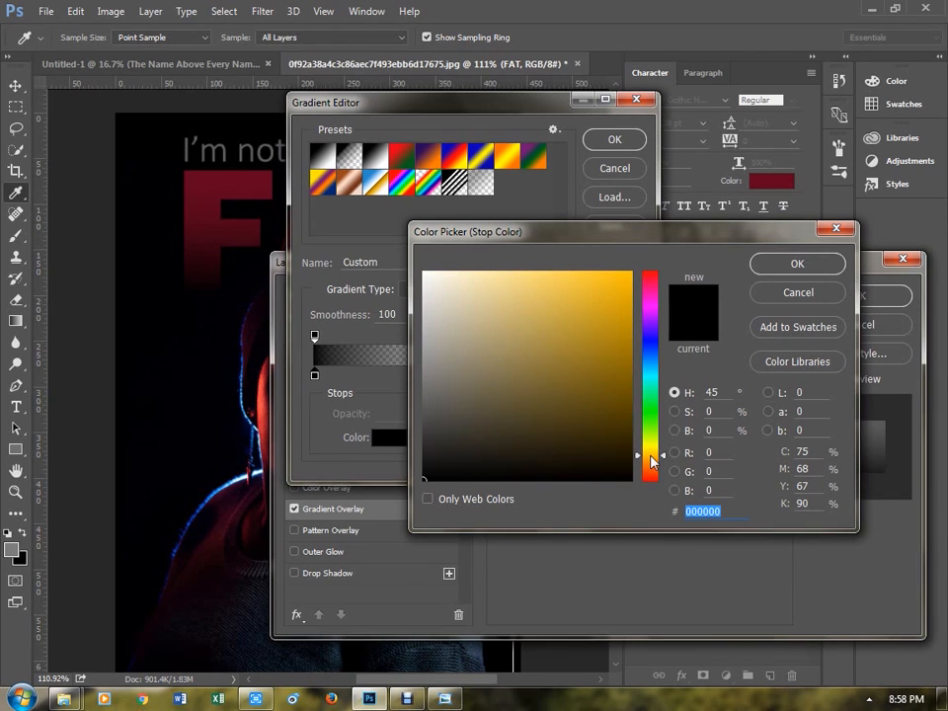
pyautogui.moveTo(606, 282)
pyautogui.mouseDown()
pyautogui.moveTo(628, 255)
pyautogui.moveTo(613, 263)
pyautogui.moveTo(622, 290)
pyautogui.moveTo(633, 270)
pyautogui.mouseUp()
pyautogui.click(827, 268)
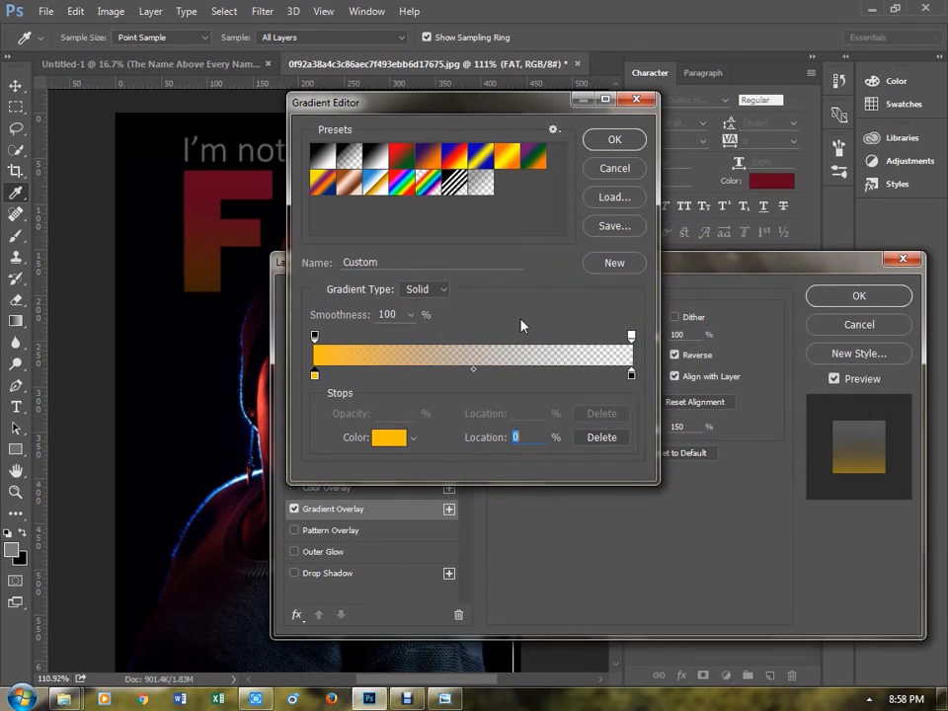
pyautogui.click(611, 139)
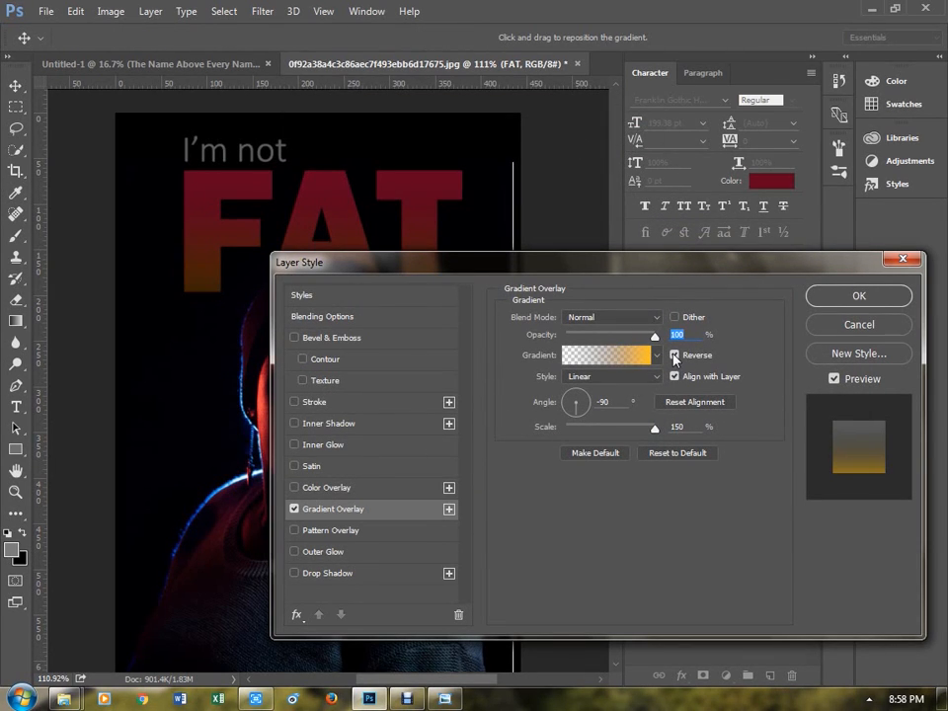
# - Turn off Reverse for the gradient overlay and shift the gradient upward within the "FAT" letters
pyautogui.click(675, 355)
pyautogui.moveTo(385, 270); pyautogui.dragTo(399, 301)
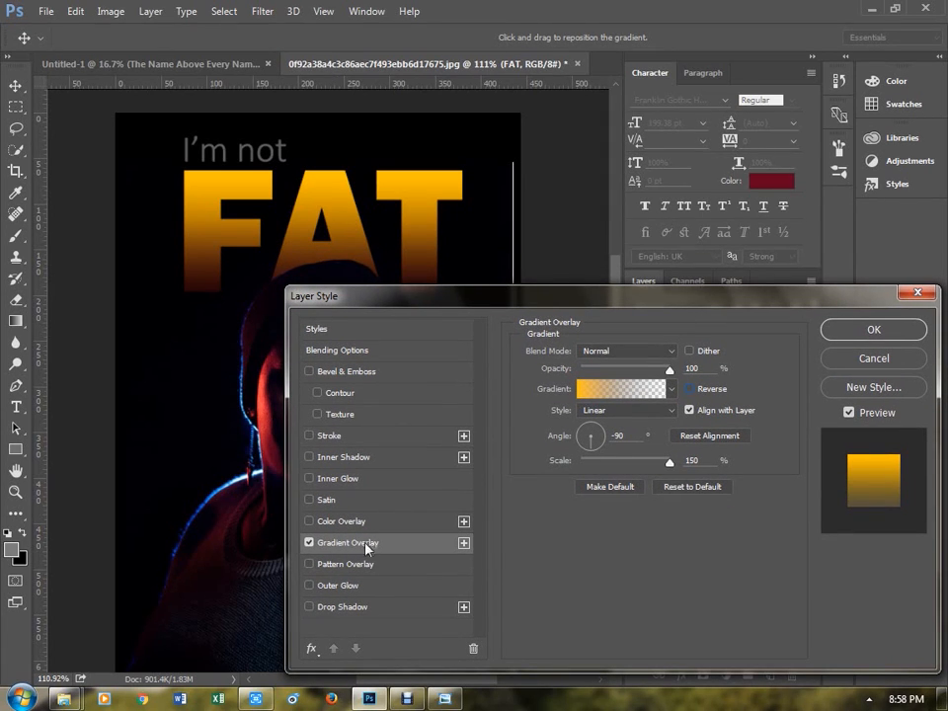
pyautogui.moveTo(335, 232); pyautogui.dragTo(335, 191)
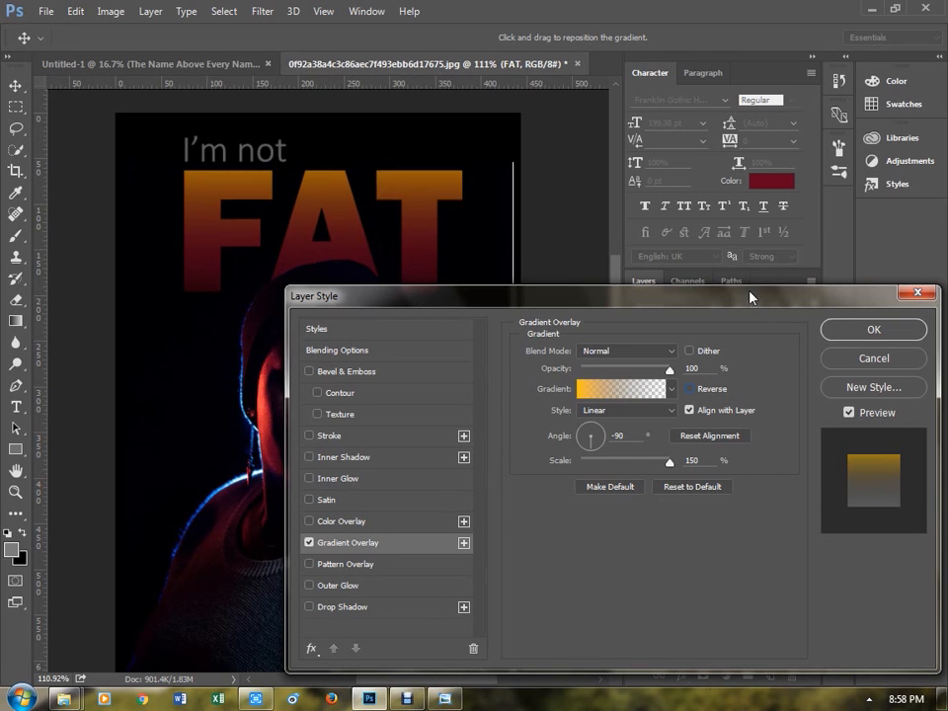
pyautogui.moveTo(749, 297); pyautogui.dragTo(610, 193)
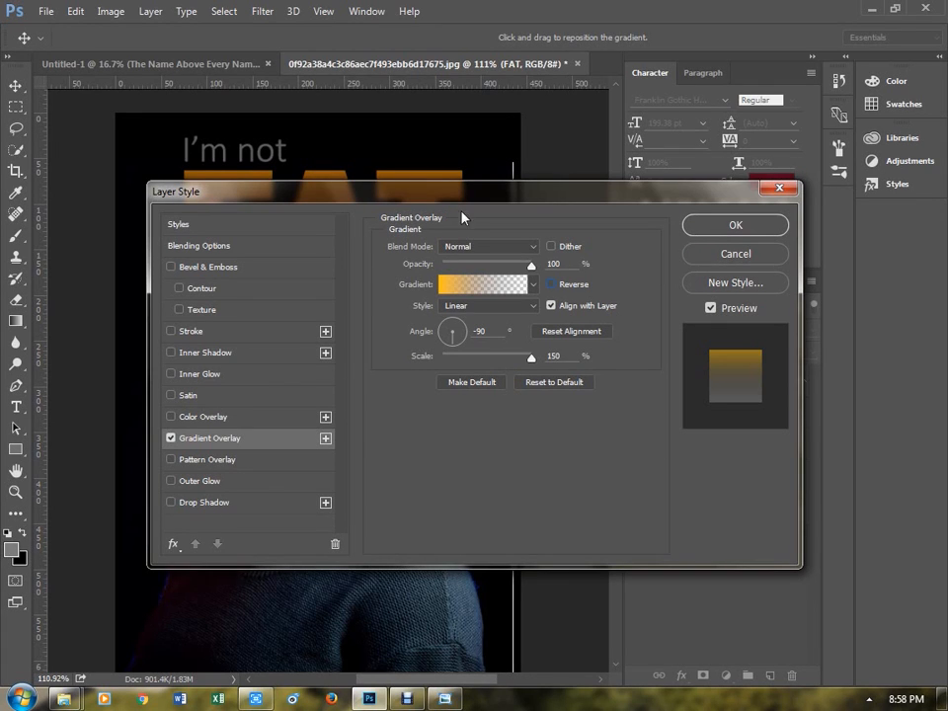
pyautogui.moveTo(456, 202); pyautogui.dragTo(523, 316)
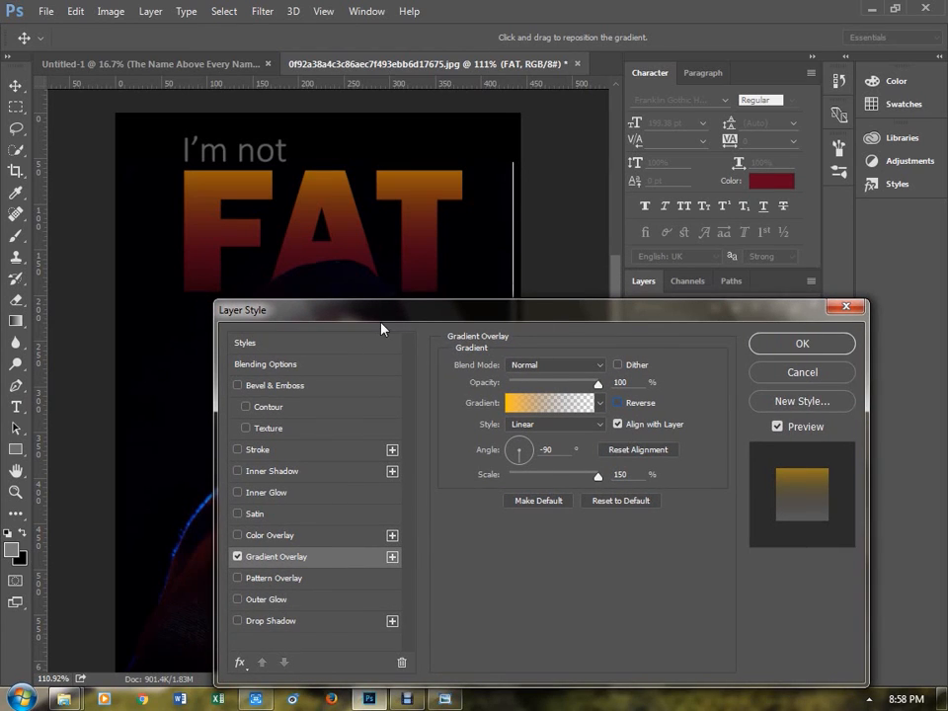
pyautogui.moveTo(382, 328); pyautogui.dragTo(407, 360)
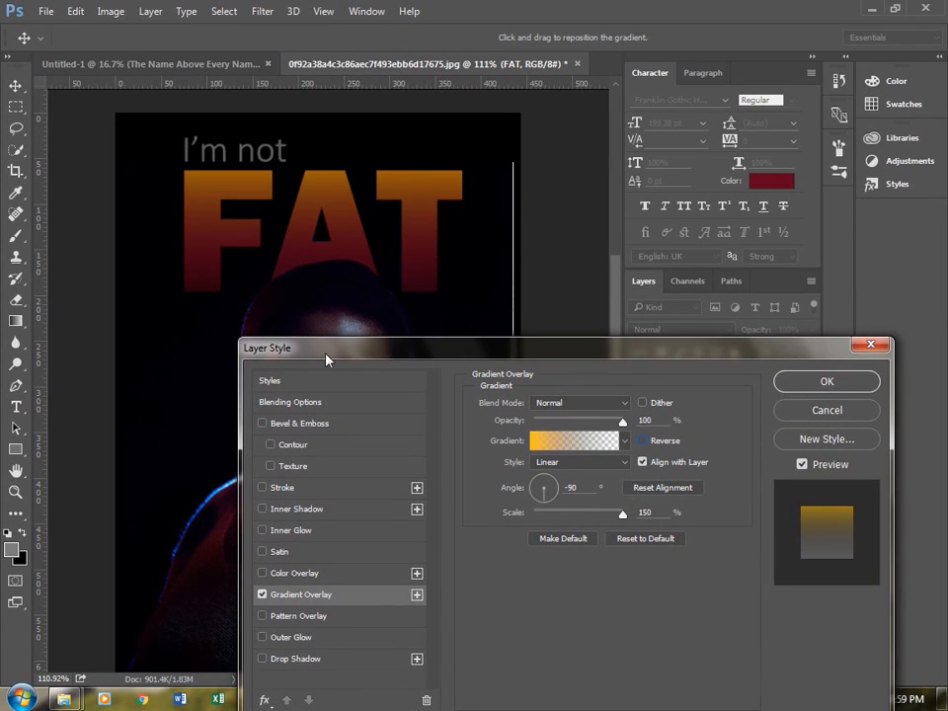
# - Try a Stroke effect on the "FAT" layer with an off-white colour (fff5f5), discard the colour and disable the effect
pyautogui.click(285, 489)
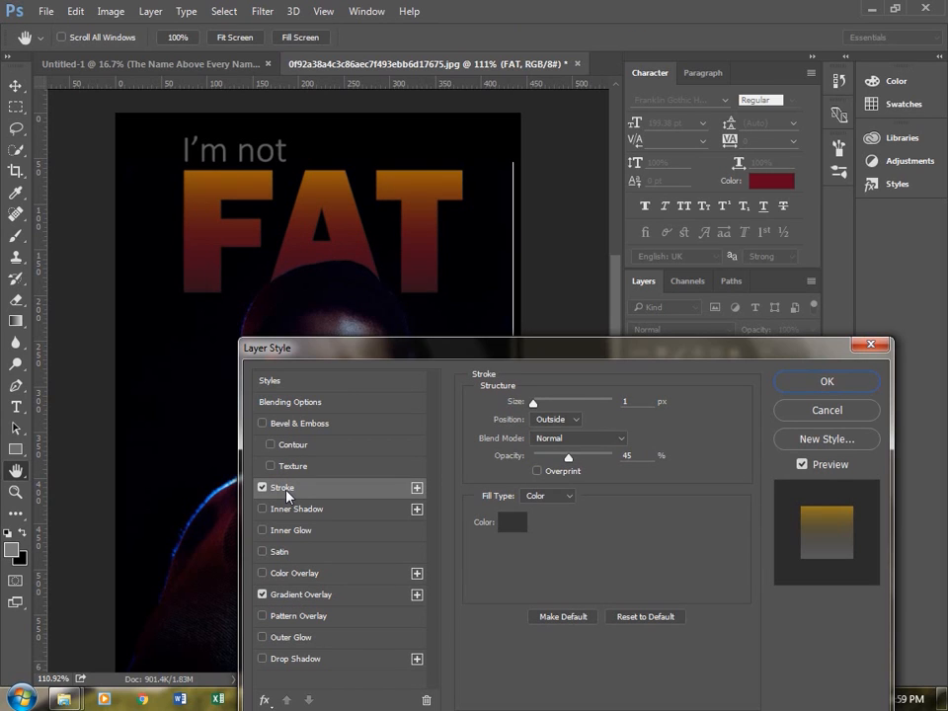
pyautogui.click(503, 526)
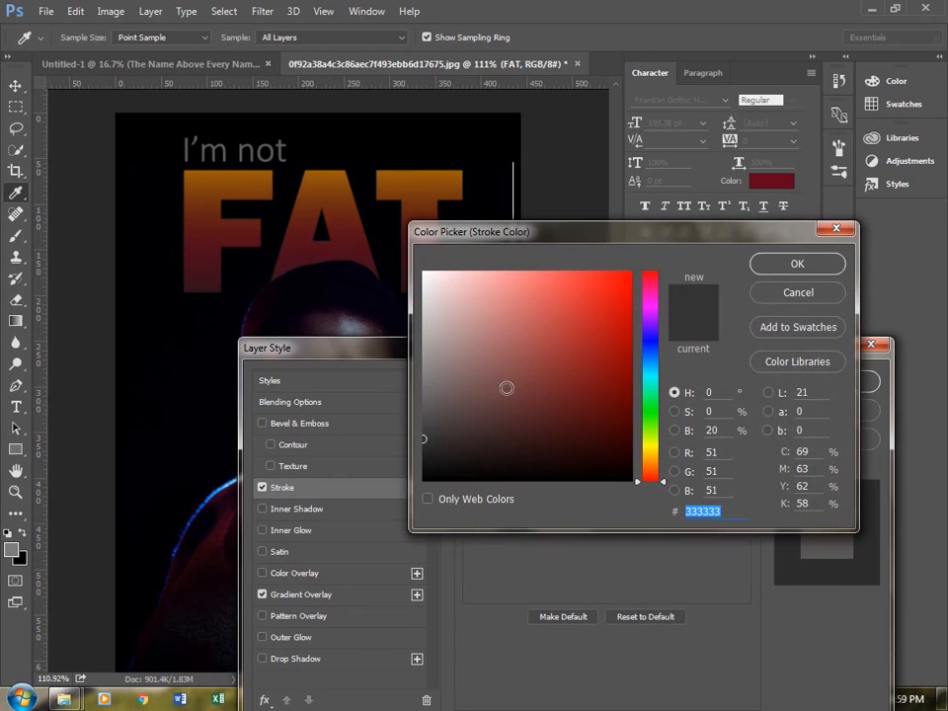
pyautogui.click(430, 271)
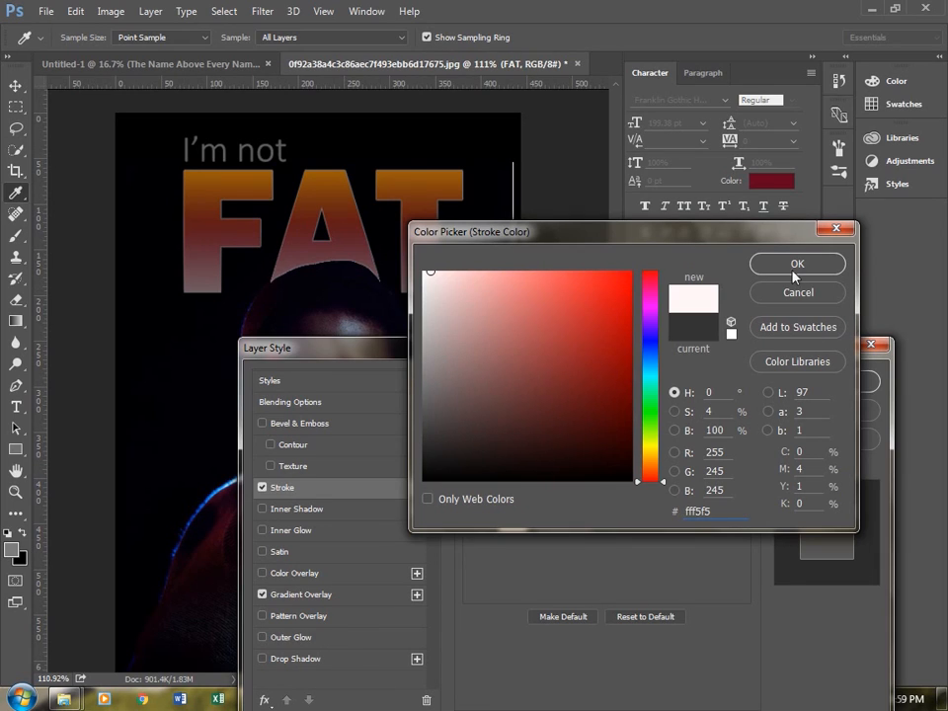
pyautogui.moveTo(788, 236); pyautogui.dragTo(774, 213)
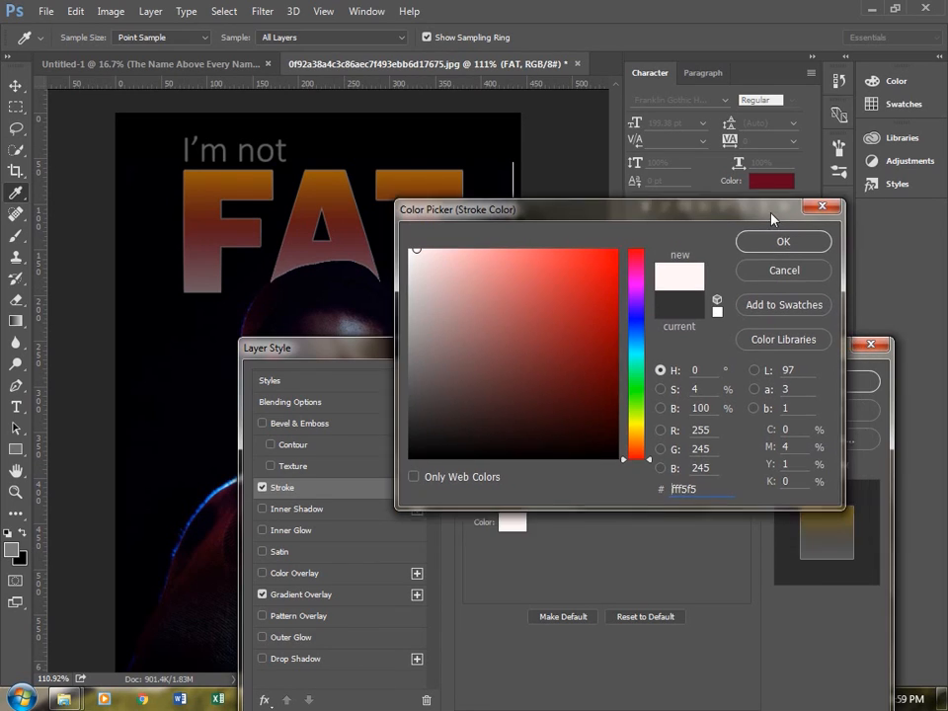
pyautogui.click(772, 271)
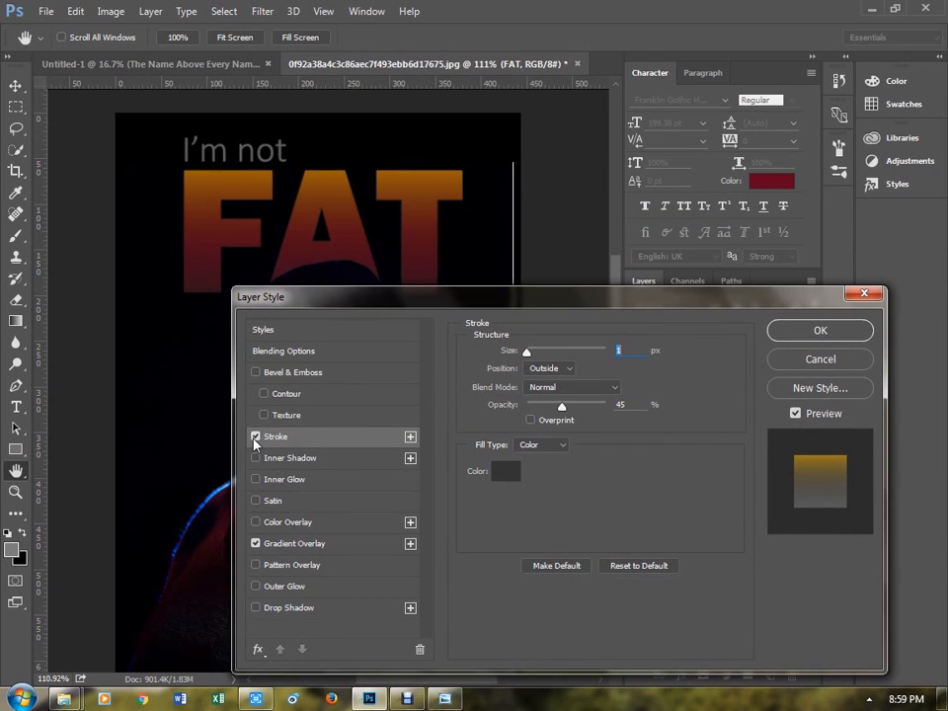
pyautogui.click(254, 436)
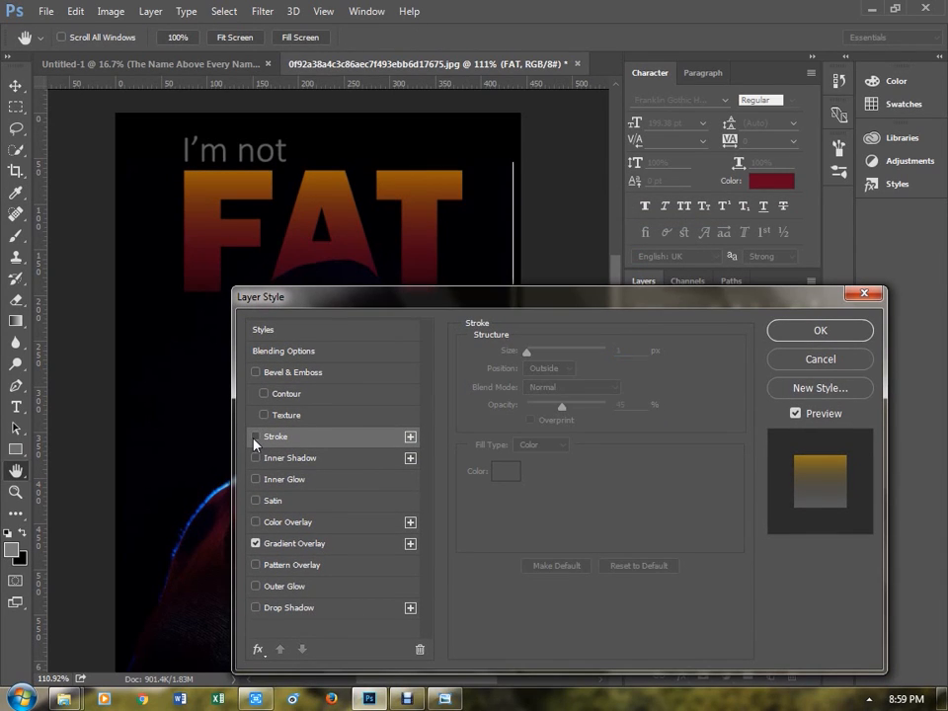
# - Apply the layer style with only Gradient Overlay enabled to the "FAT" layer
pyautogui.moveTo(413, 297); pyautogui.dragTo(352, 221)
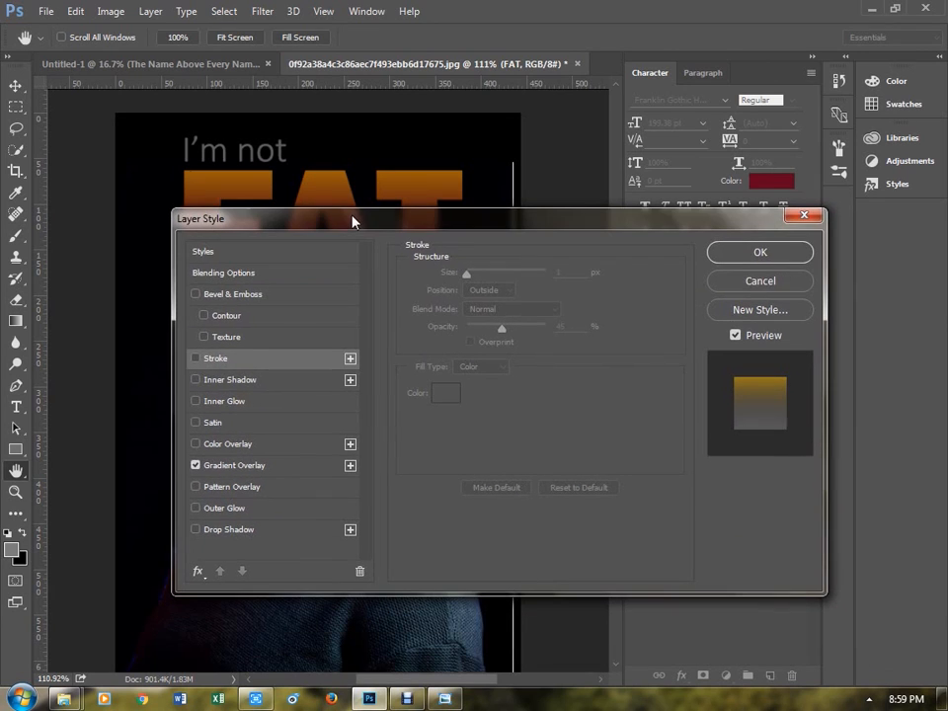
pyautogui.click(760, 251)
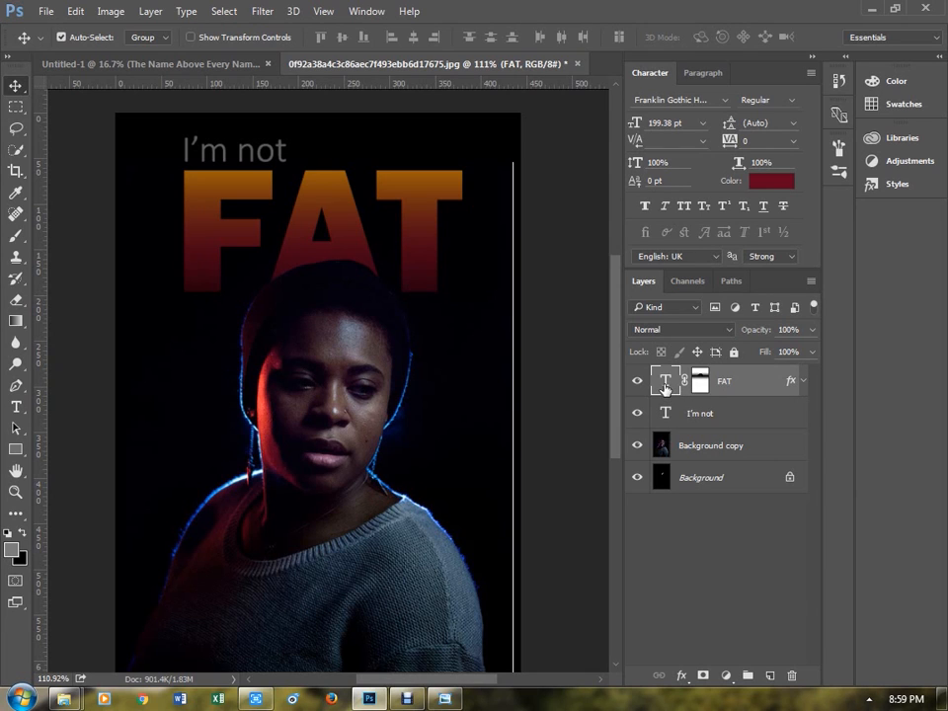
# - Load the "FAT" letter outlines as a selection on a new layer and set the foreground colour to white (ffffff)
pyautogui.keyDown('ctrl'); pyautogui.click(664, 387); pyautogui.keyUp('ctrl')
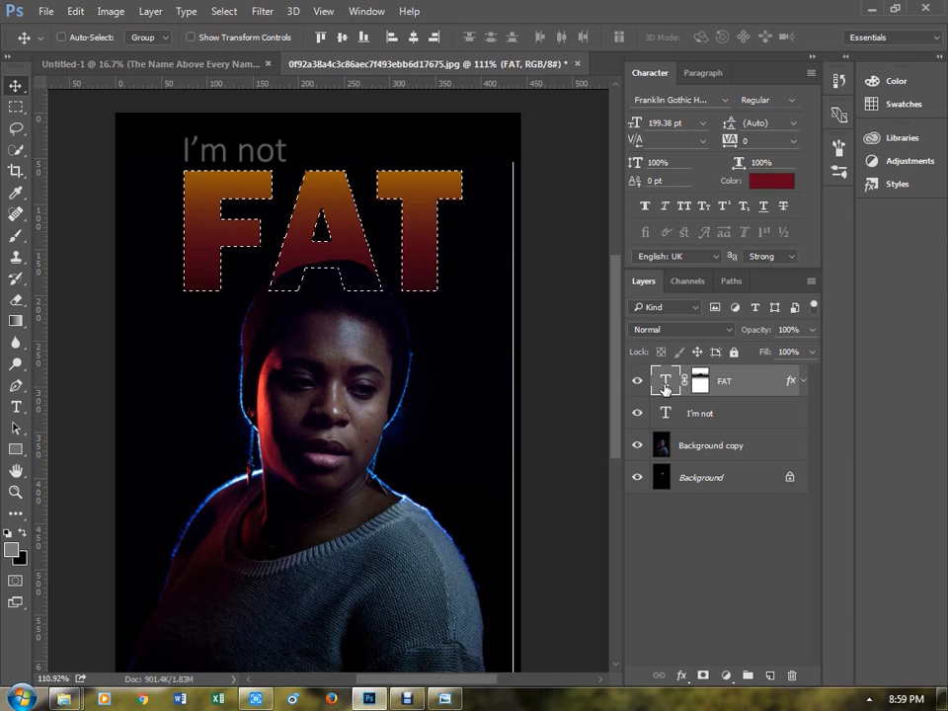
pyautogui.click(769, 677)
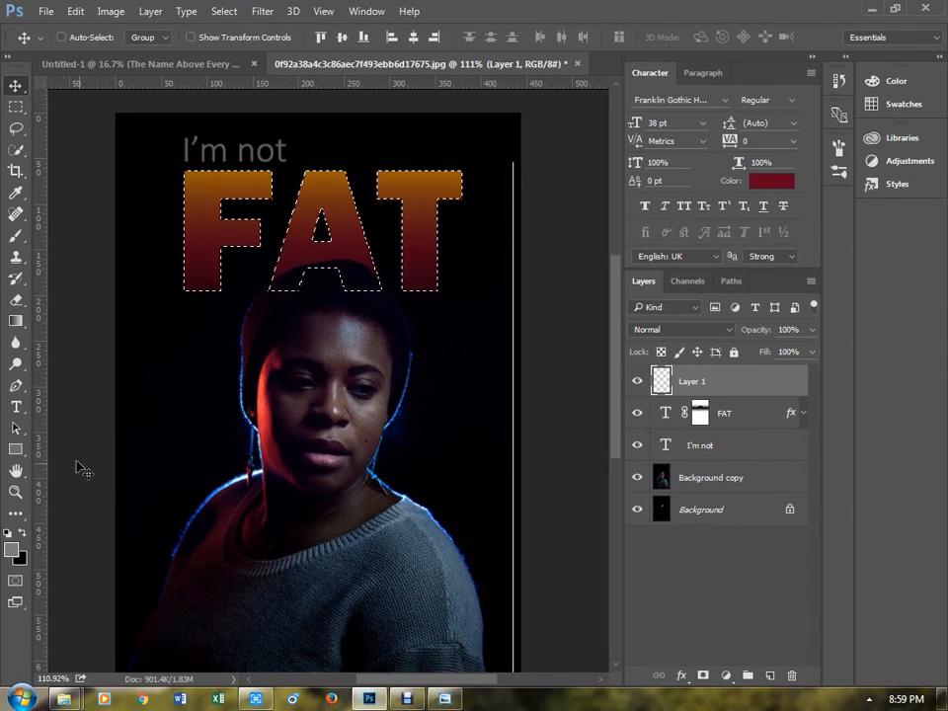
pyautogui.click(11, 549)
pyautogui.click(411, 250)
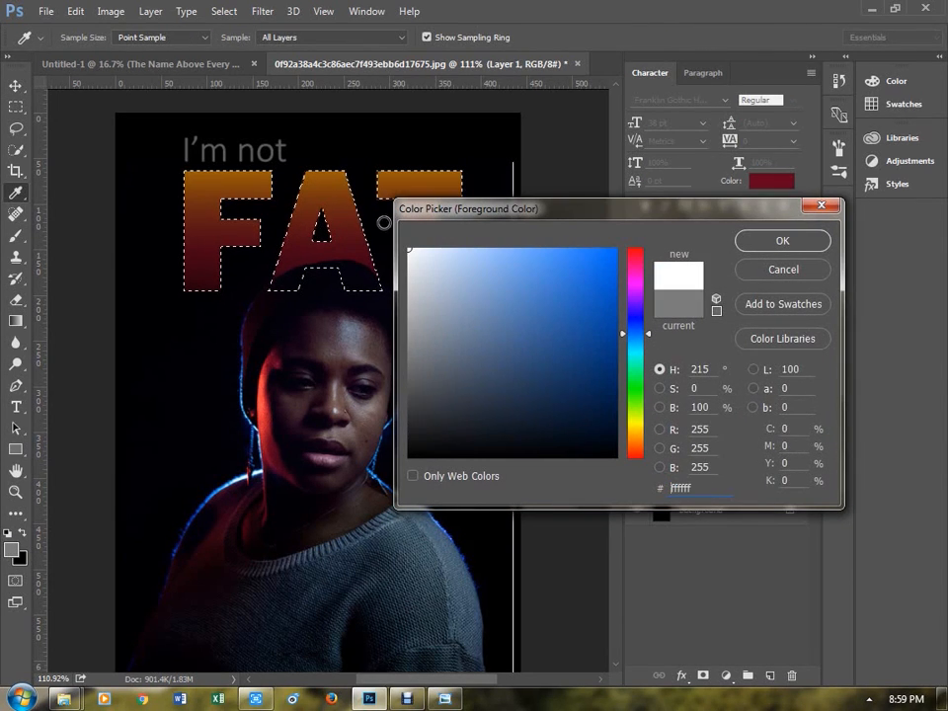
pyautogui.click(774, 244)
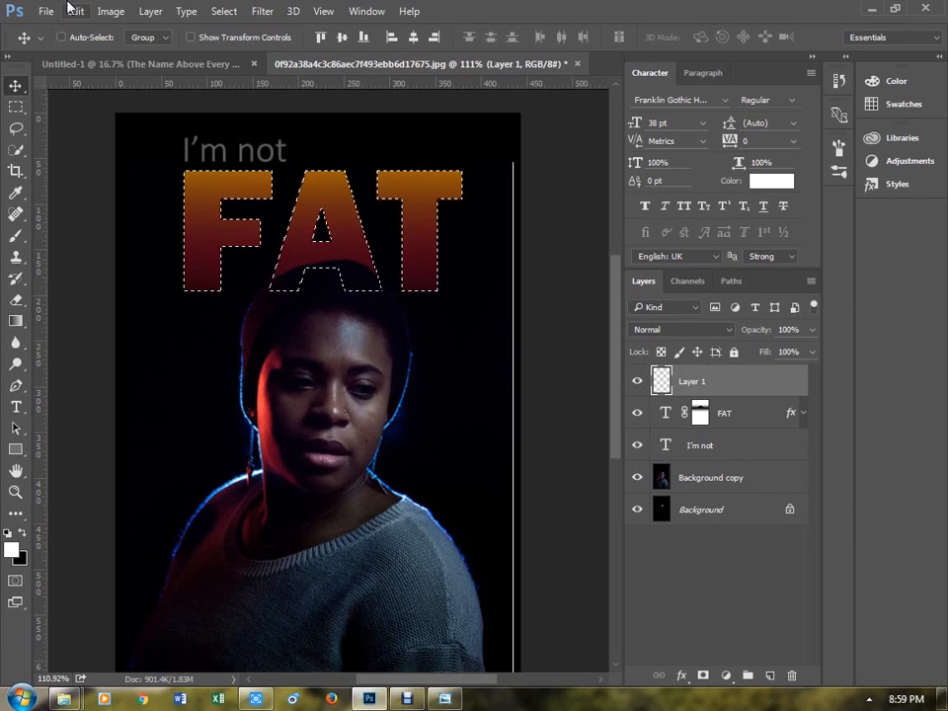
# - Try stroking the "FAT" selection on the new layer with a 10 px white line located outside, and undo it
pyautogui.click(75, 11)
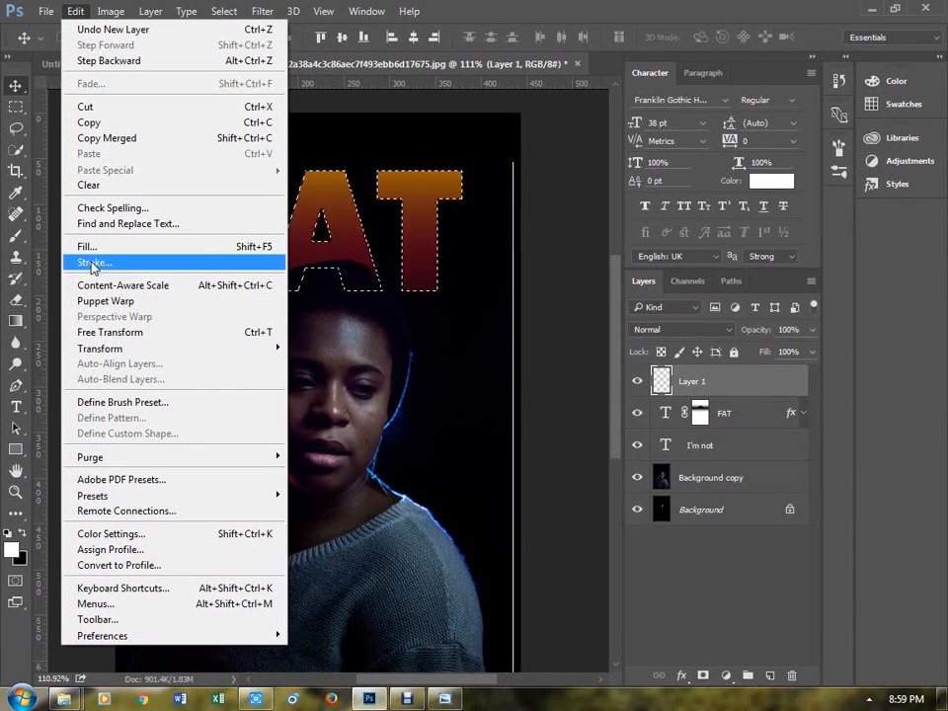
pyautogui.click(93, 264)
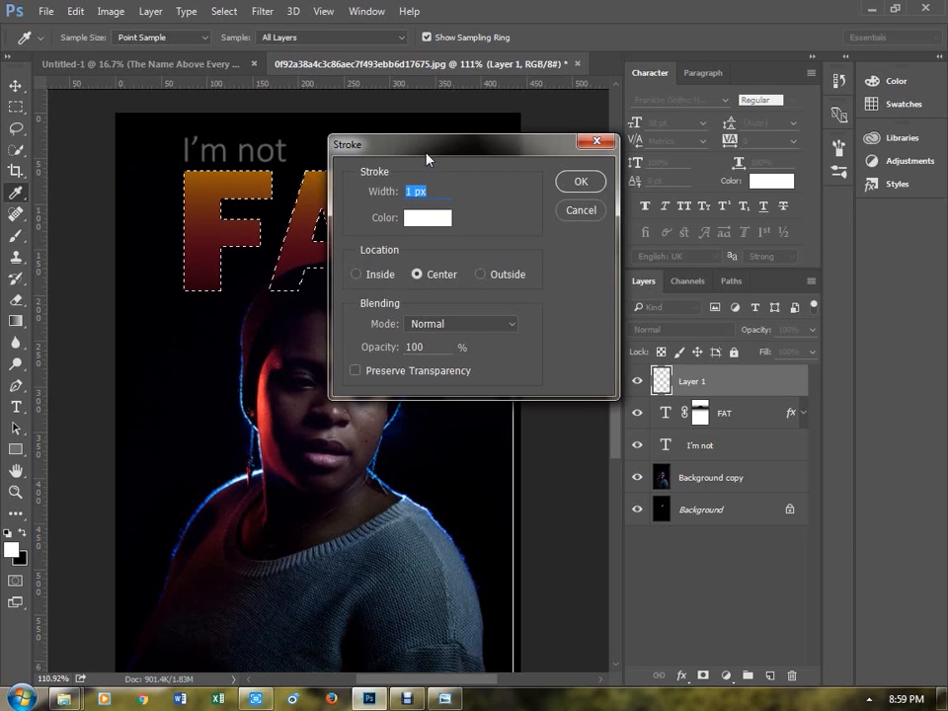
pyautogui.moveTo(435, 144); pyautogui.dragTo(409, 173)
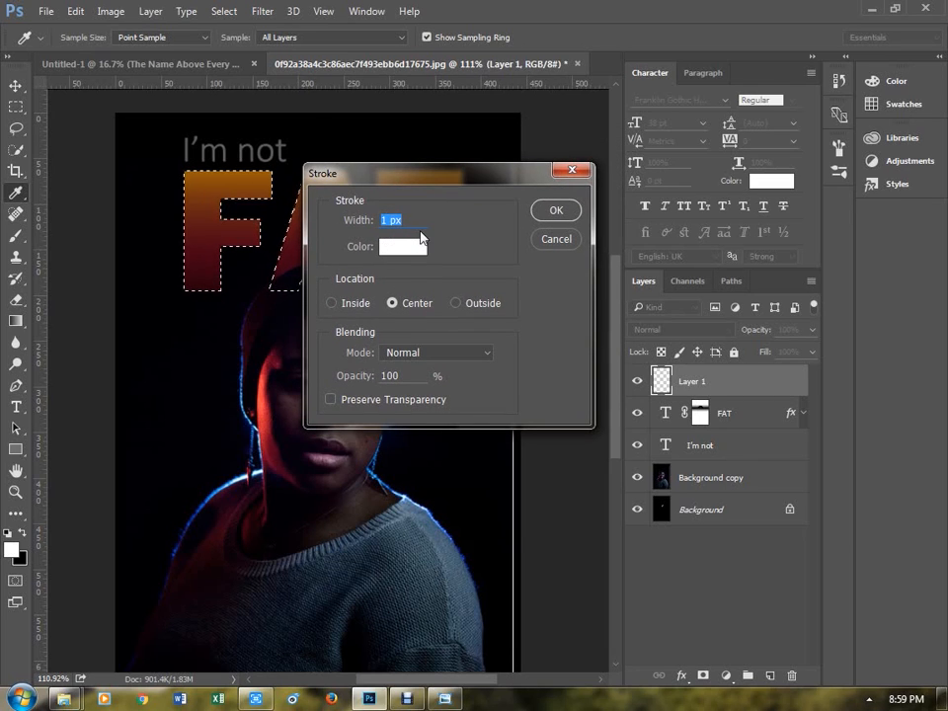
pyautogui.write('10')
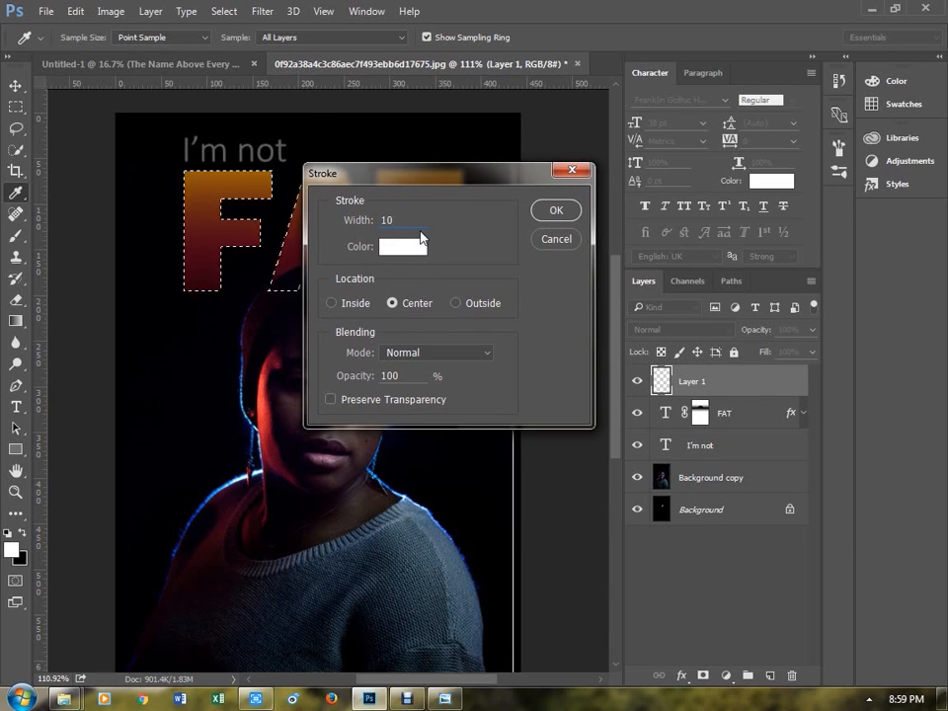
pyautogui.click(334, 305)
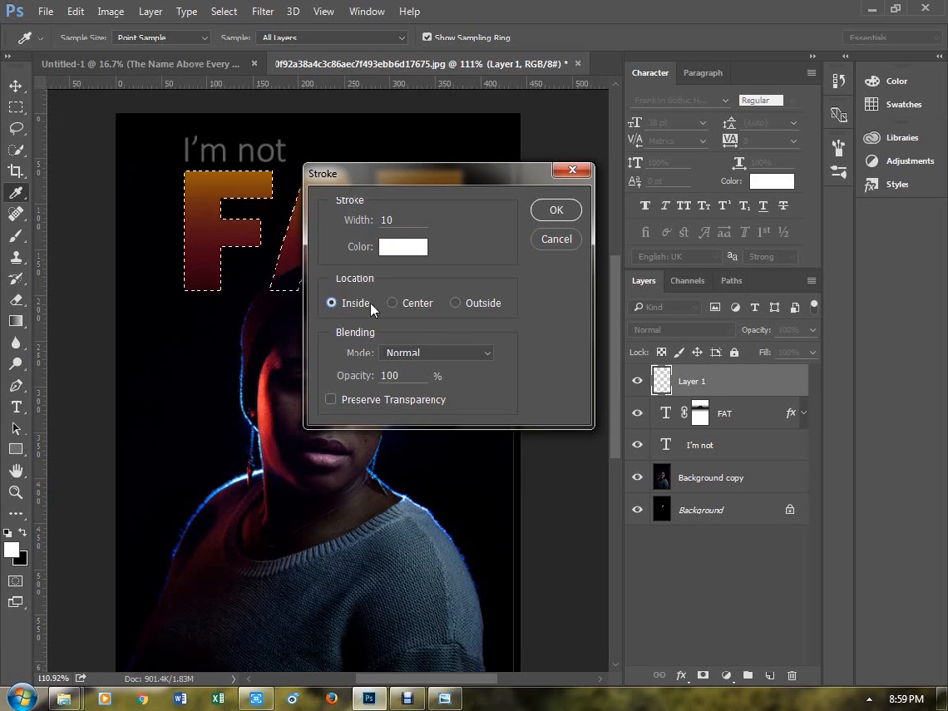
pyautogui.click(403, 309)
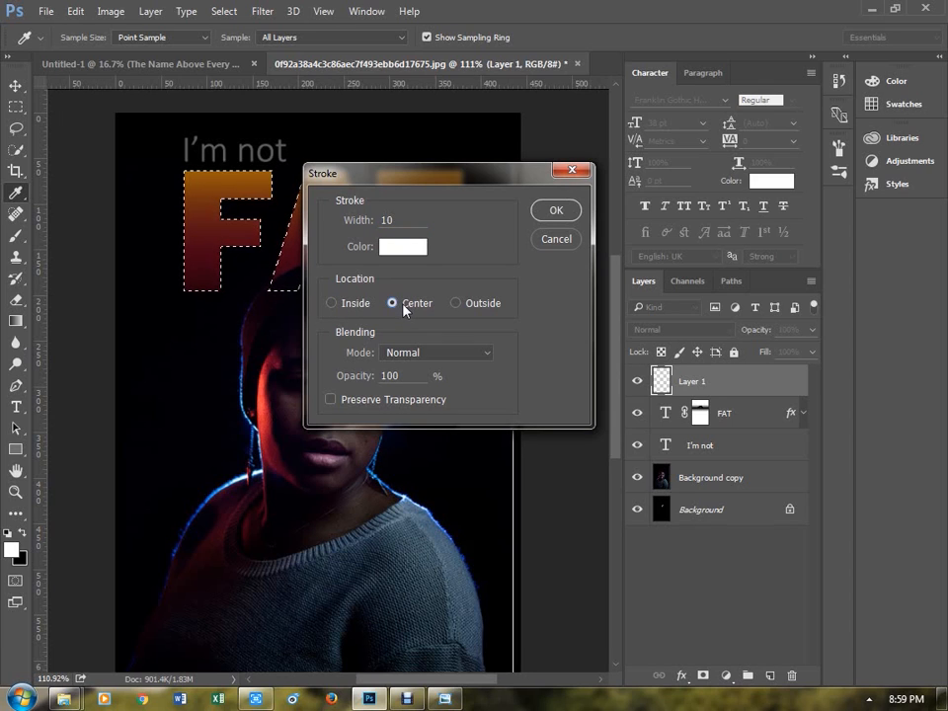
pyautogui.click(477, 314)
pyautogui.click(554, 211)
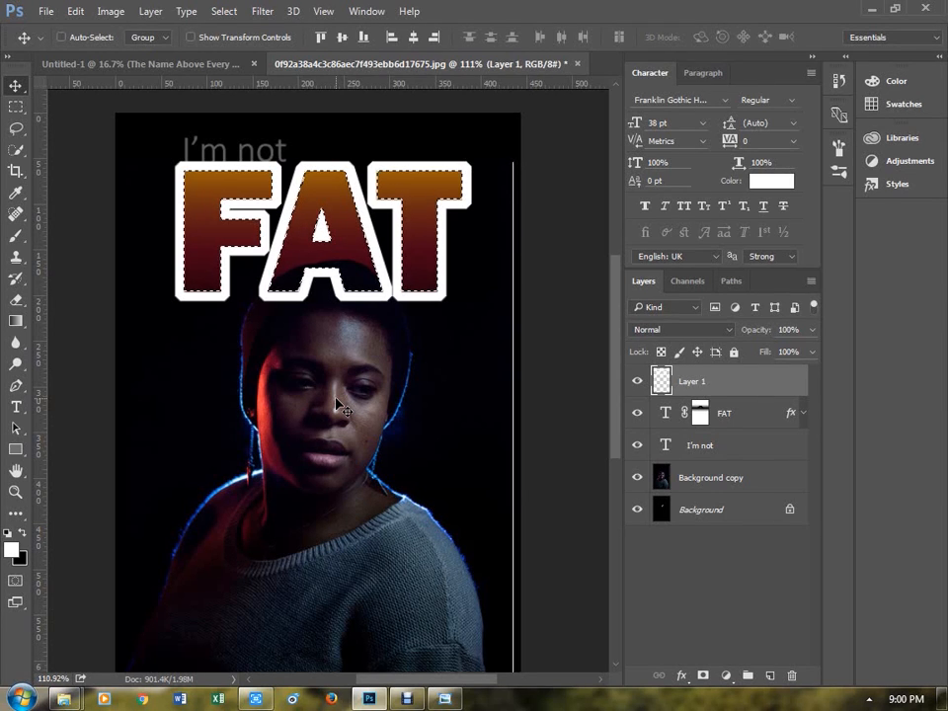
pyautogui.press('ctrl')
pyautogui.hotkey('ctrl', 'z')
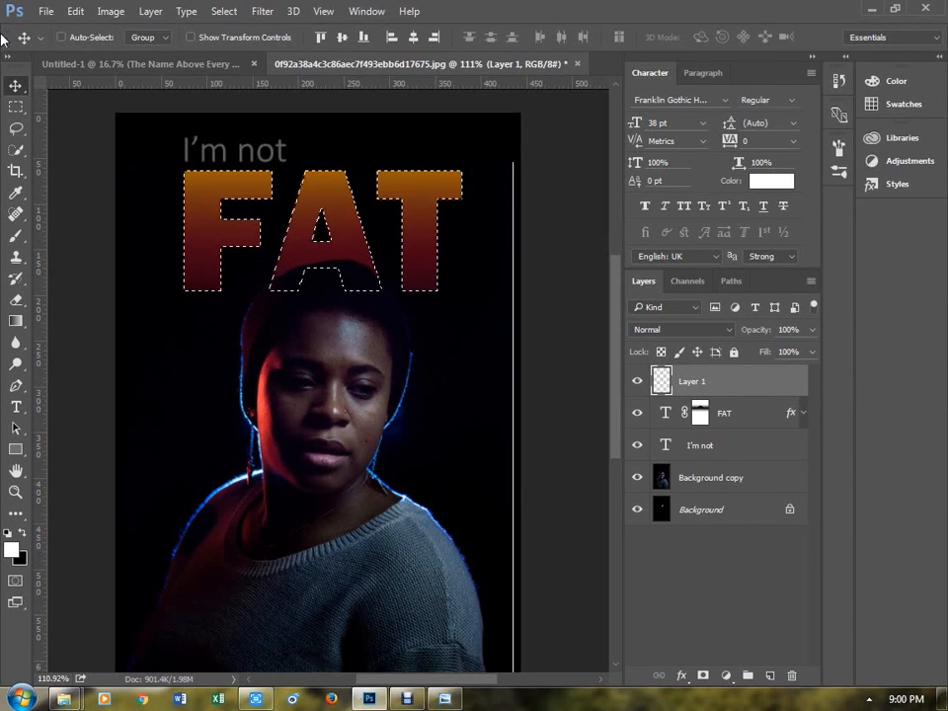
# - Try a thinner 5 px white stroke outside the "FAT" selection, and undo it
pyautogui.click(75, 11)
pyautogui.click(83, 263)
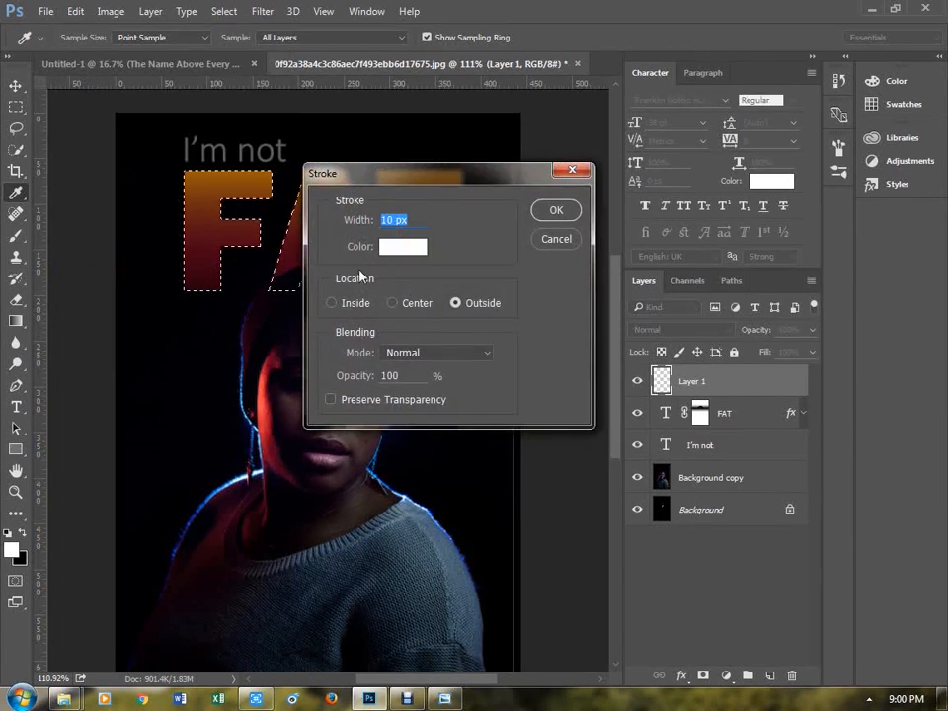
pyautogui.write('5')
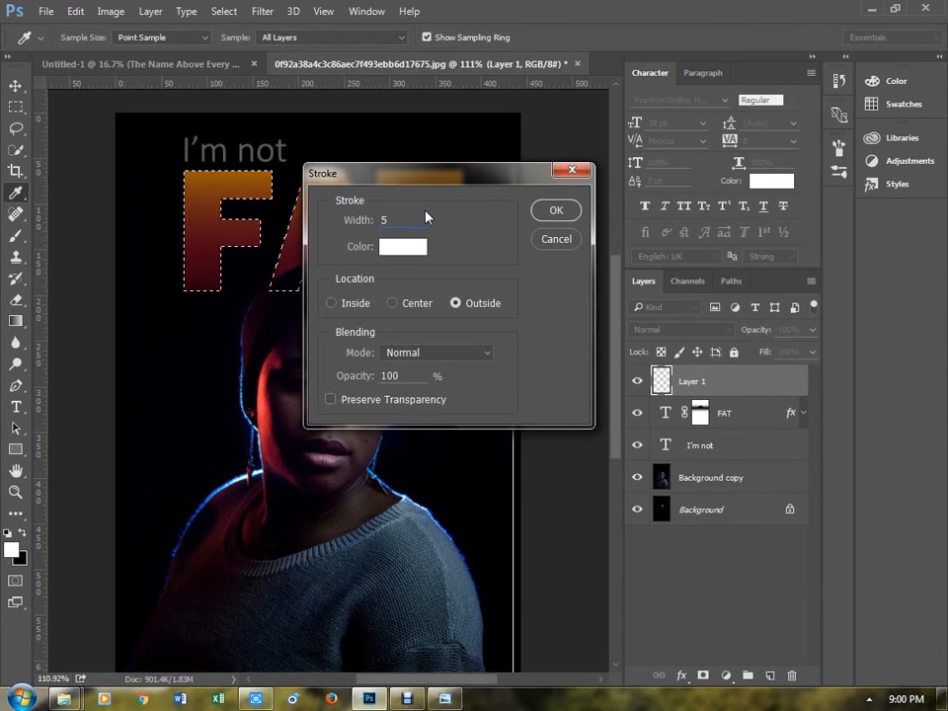
pyautogui.press('Return')
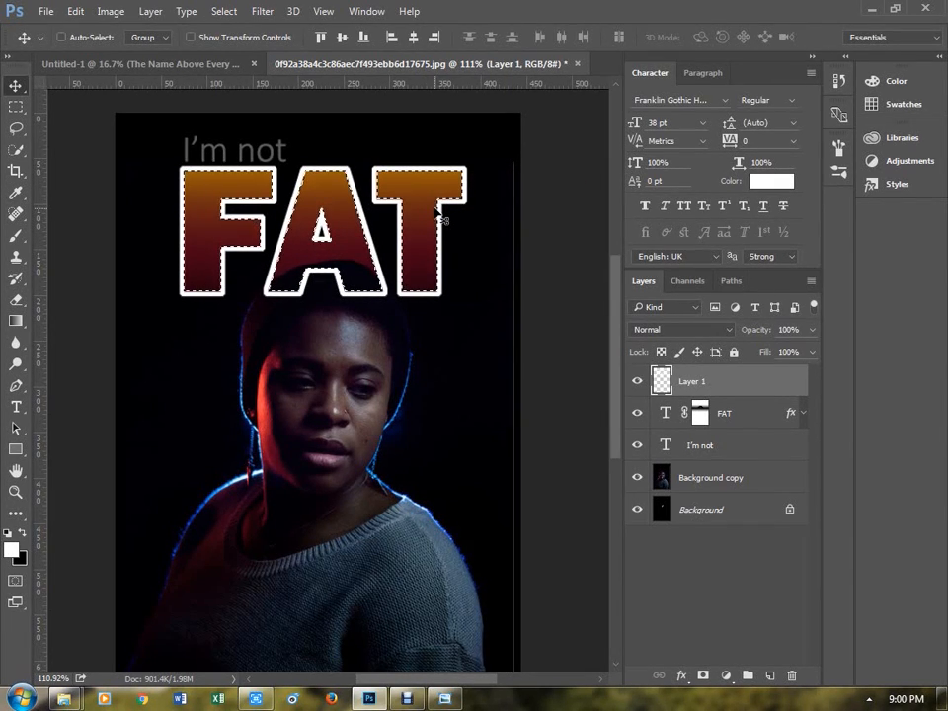
pyautogui.hotkey('ctrl', 'z')
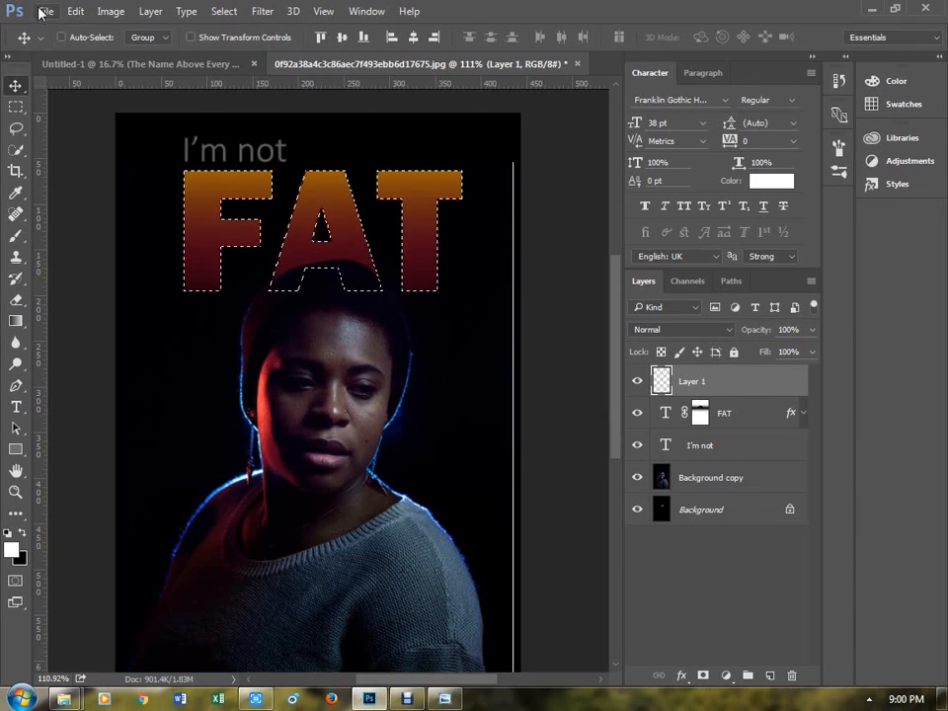
# - Stroke the "FAT" selection on Layer 1 with a 2 px white line located outside, and deselect
pyautogui.click(75, 11)
pyautogui.click(126, 263)
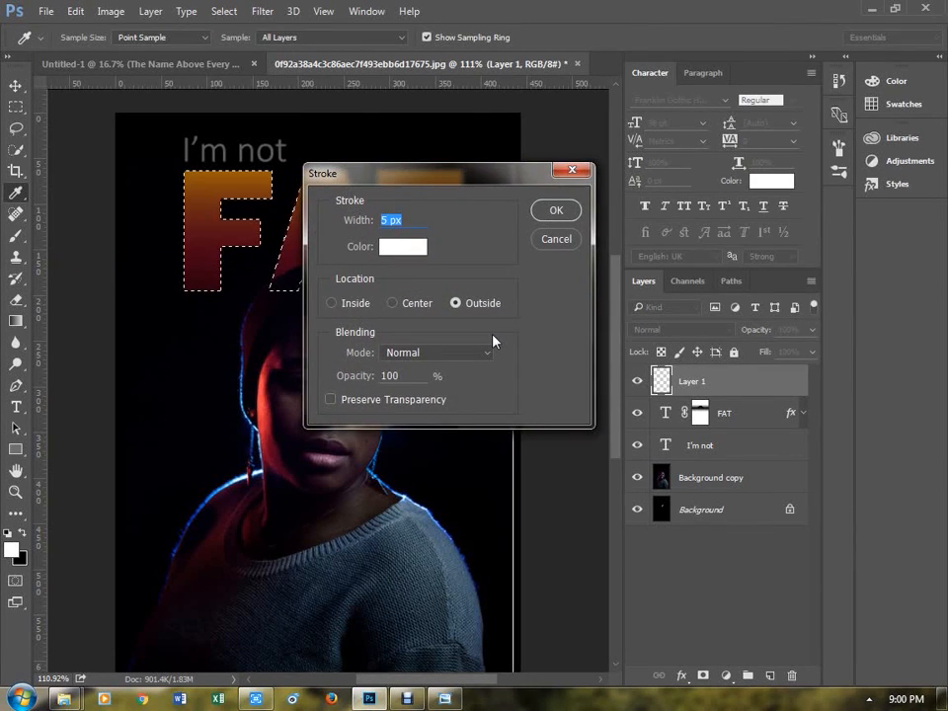
pyautogui.write('2')
pyautogui.press('Return')
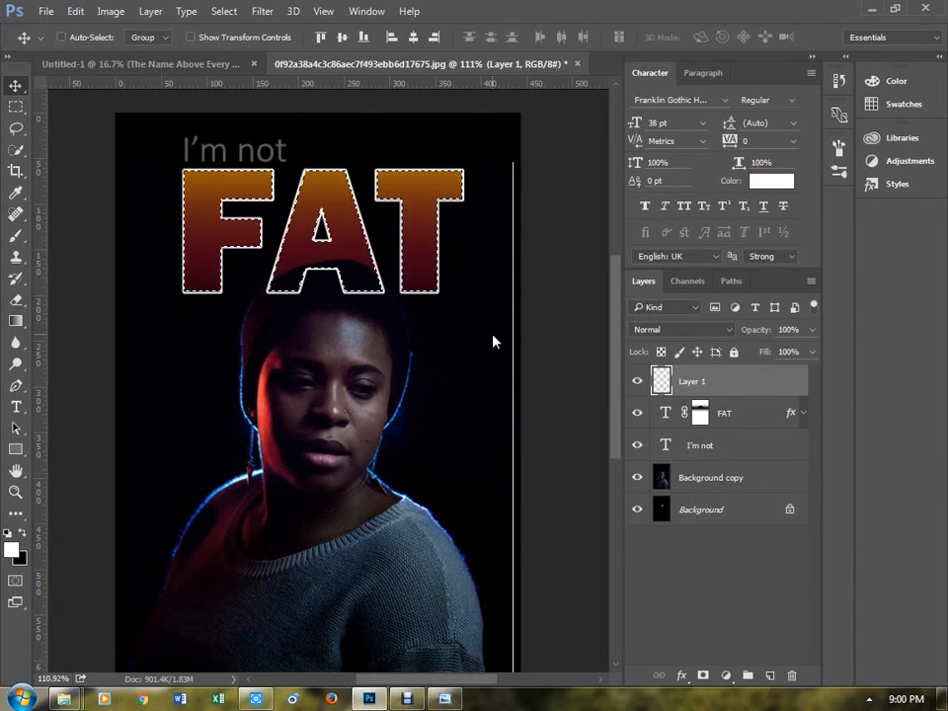
pyautogui.hotkey('ctrl', 'd')
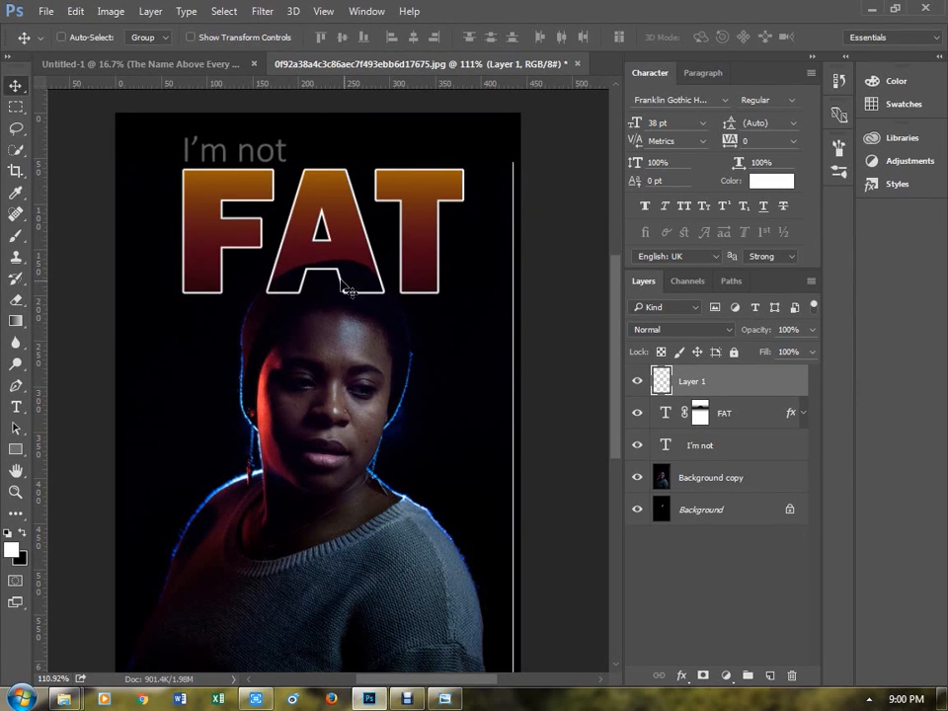
# - Copy the "FAT" layer's mask onto Layer 1 so the white outline is also hidden behind the woman's head
pyautogui.scroll(1, 345, 286)
pyautogui.scroll(4, 350, 286)
pyautogui.scroll(-1, 334, 248)
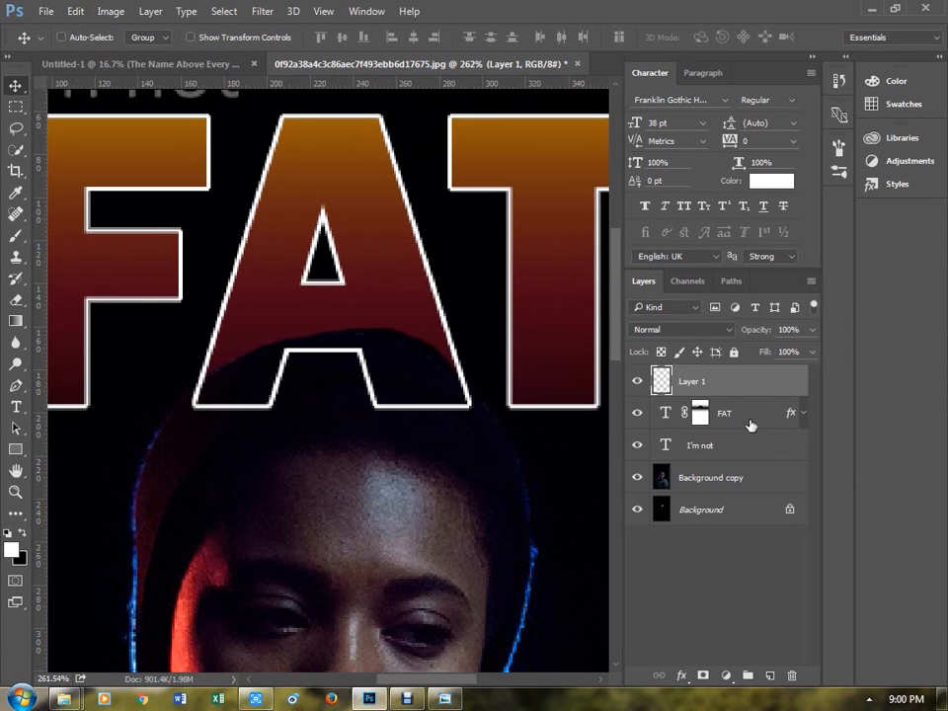
pyautogui.moveTo(328, 370); pyautogui.dragTo(415, 381)
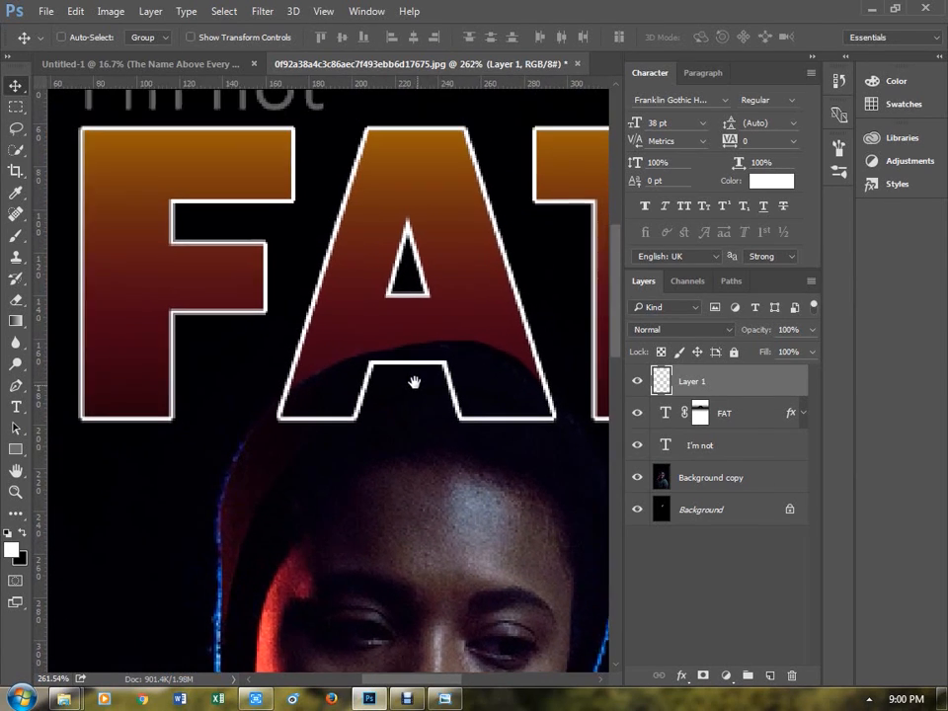
pyautogui.scroll(-3, 438, 390)
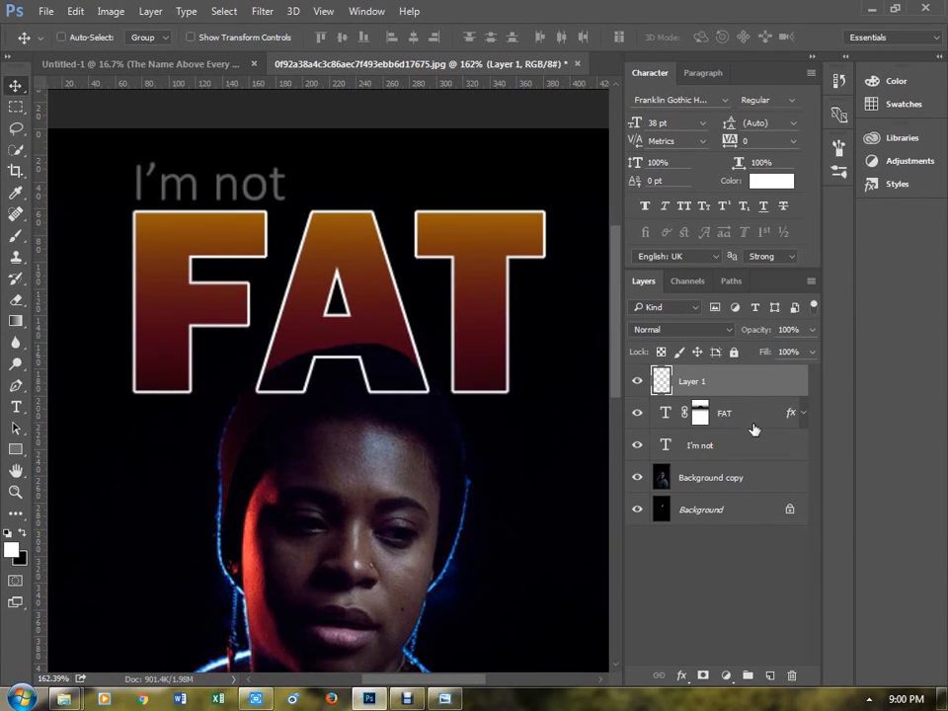
pyautogui.click(700, 412)
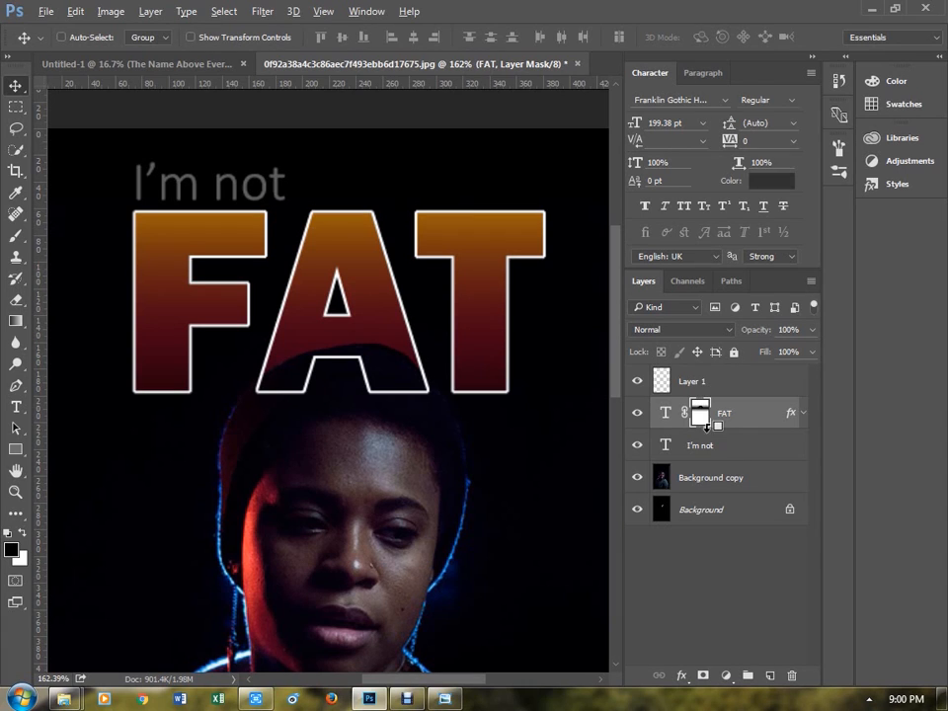
pyautogui.moveTo(701, 415); pyautogui.dragTo(700, 381)
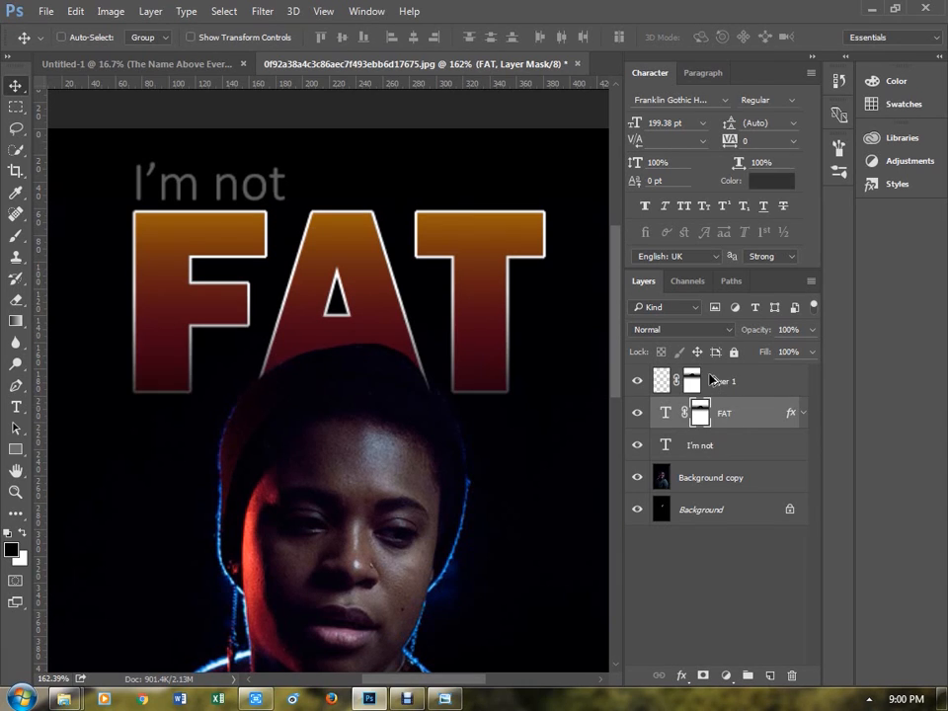
# - Compare the lettering with and without the white outline, and leave Layer 1 hidden
pyautogui.scroll(-2, 317, 359)
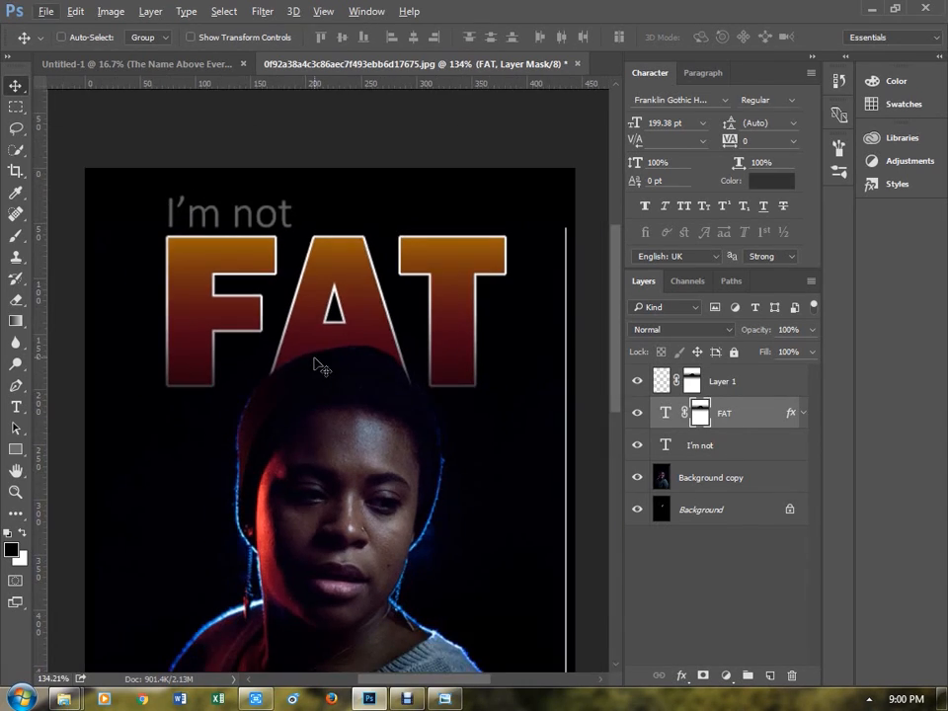
pyautogui.moveTo(317, 363); pyautogui.dragTo(301, 336)
pyautogui.scroll(-3, 309, 363)
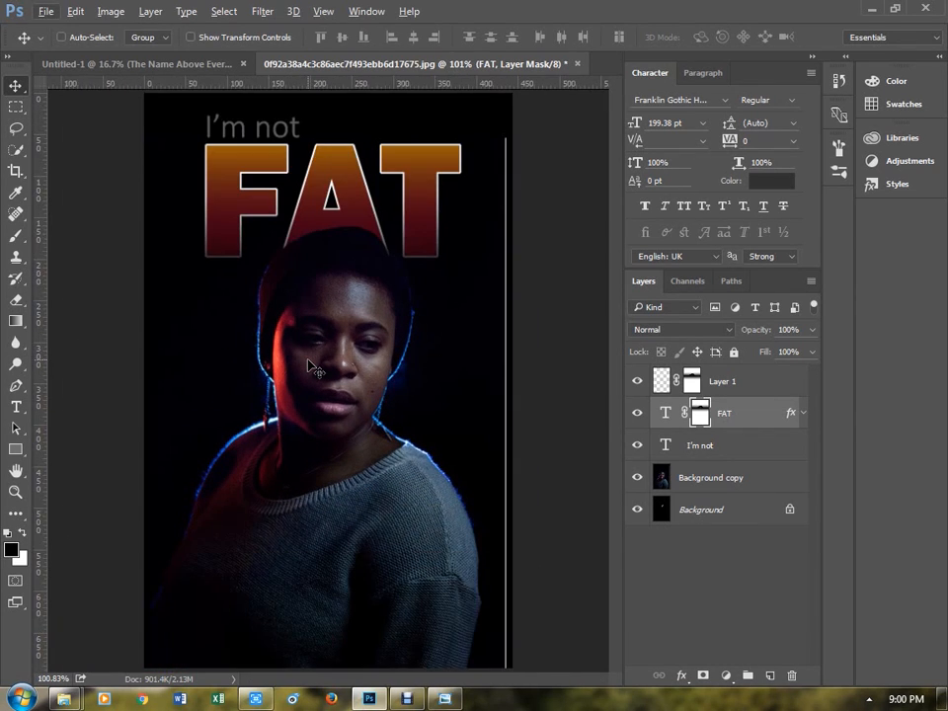
pyautogui.scroll(-1, 312, 367)
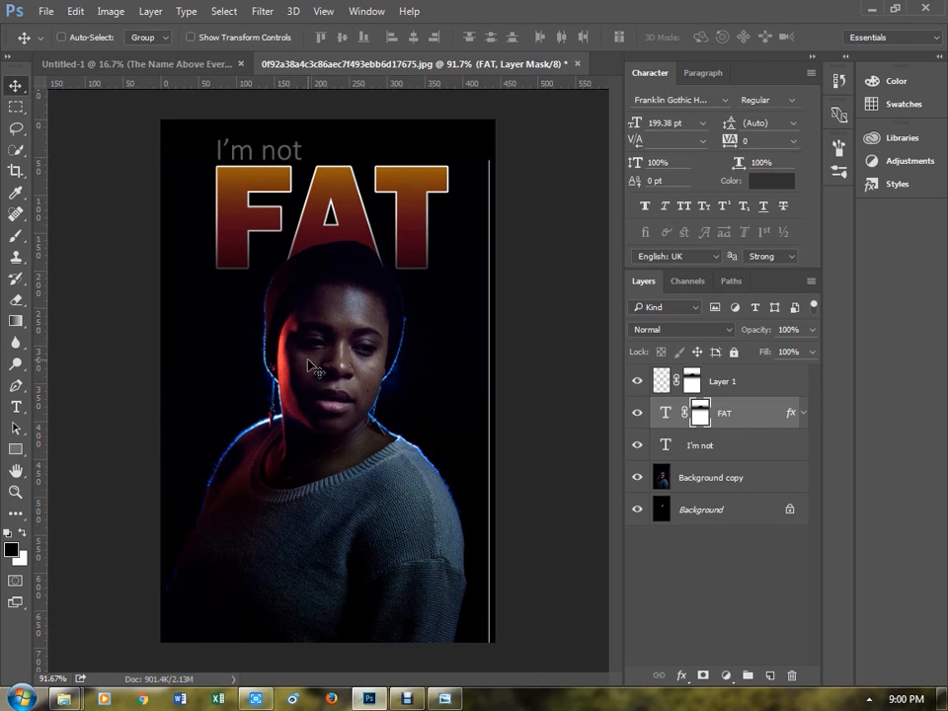
pyautogui.click(691, 381)
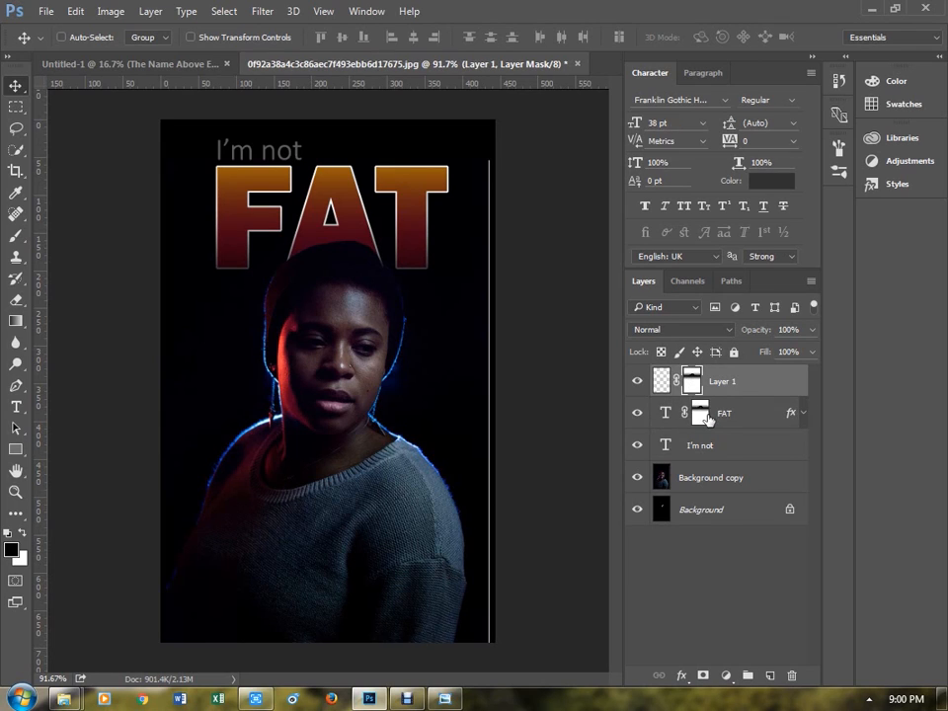
pyautogui.click(706, 419)
pyautogui.click(691, 381)
pyautogui.click(637, 381)
pyautogui.click(638, 381)
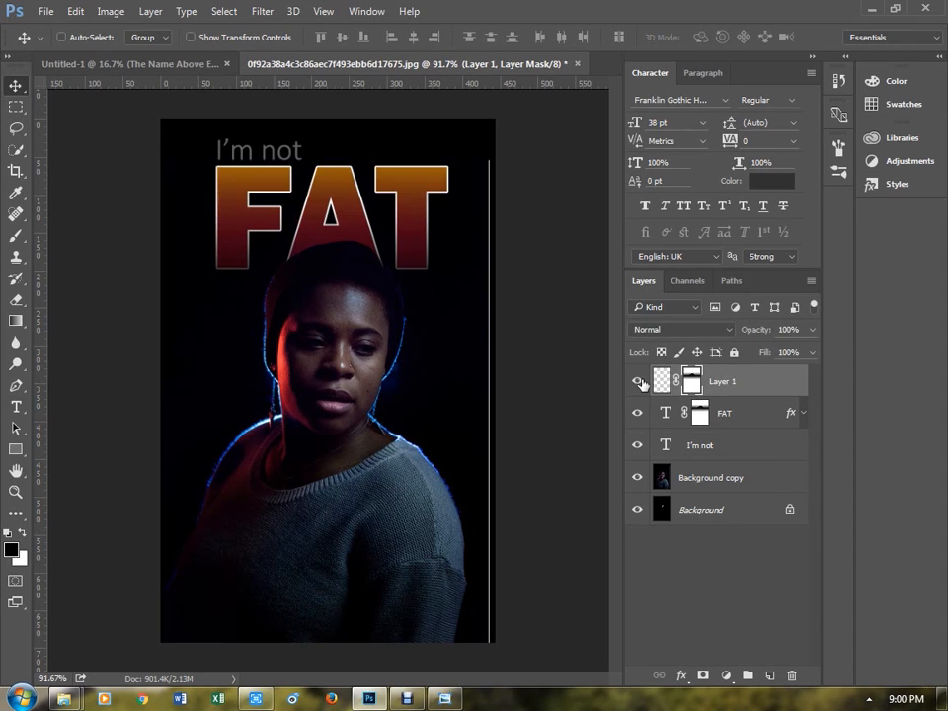
pyautogui.click(638, 381)
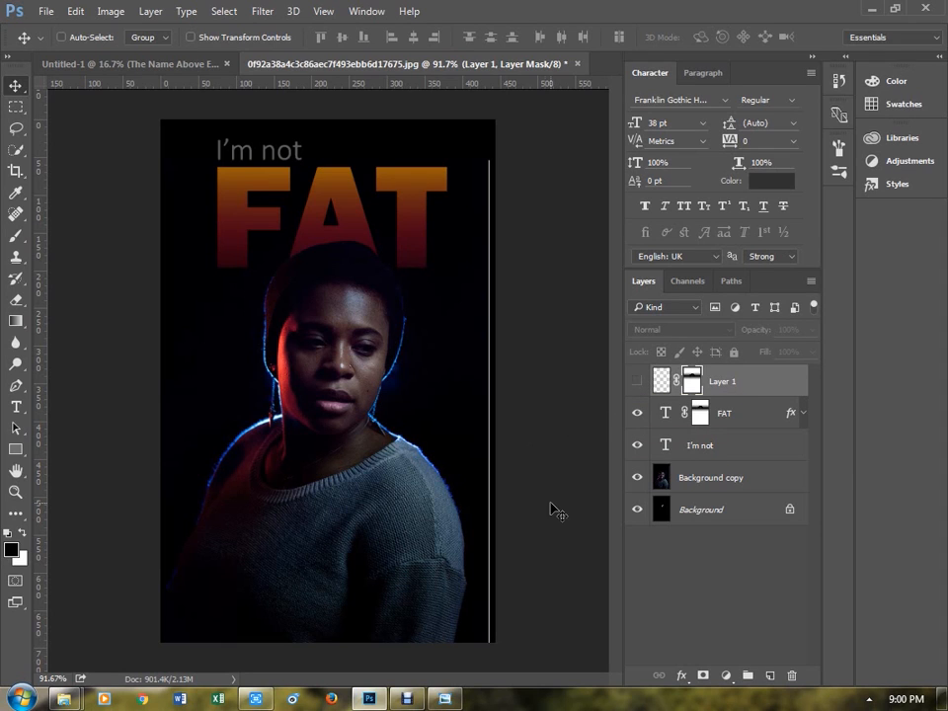
# - Recolour the "I'm not" text light orange (ed9e41), starting from a colour sampled in the "FAT" gradient
pyautogui.rightClick(249, 158)
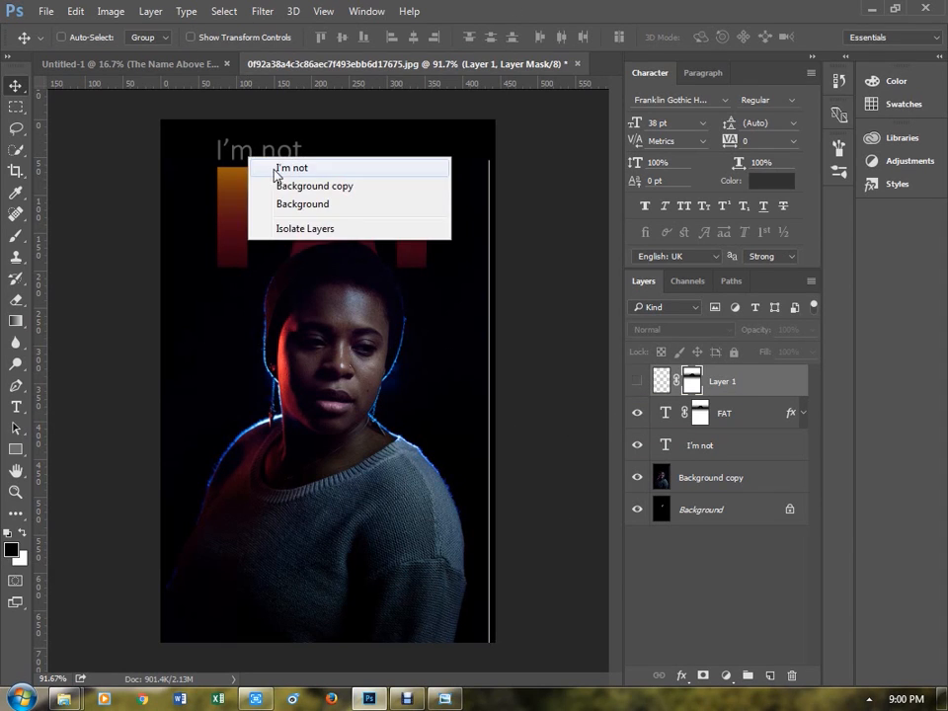
pyautogui.click(314, 173)
pyautogui.click(770, 180)
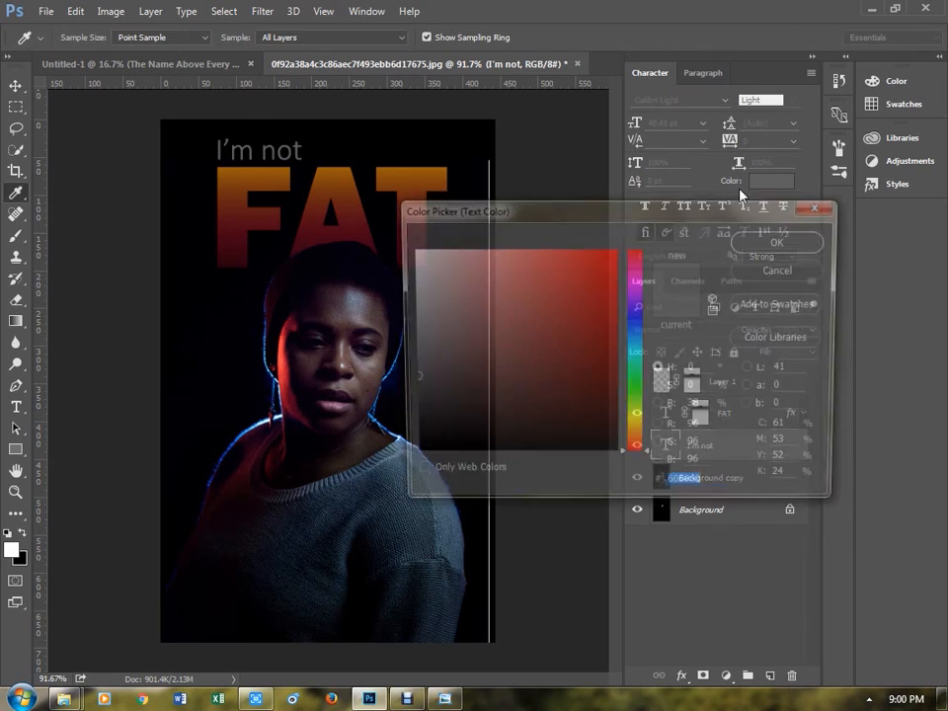
pyautogui.click(344, 171)
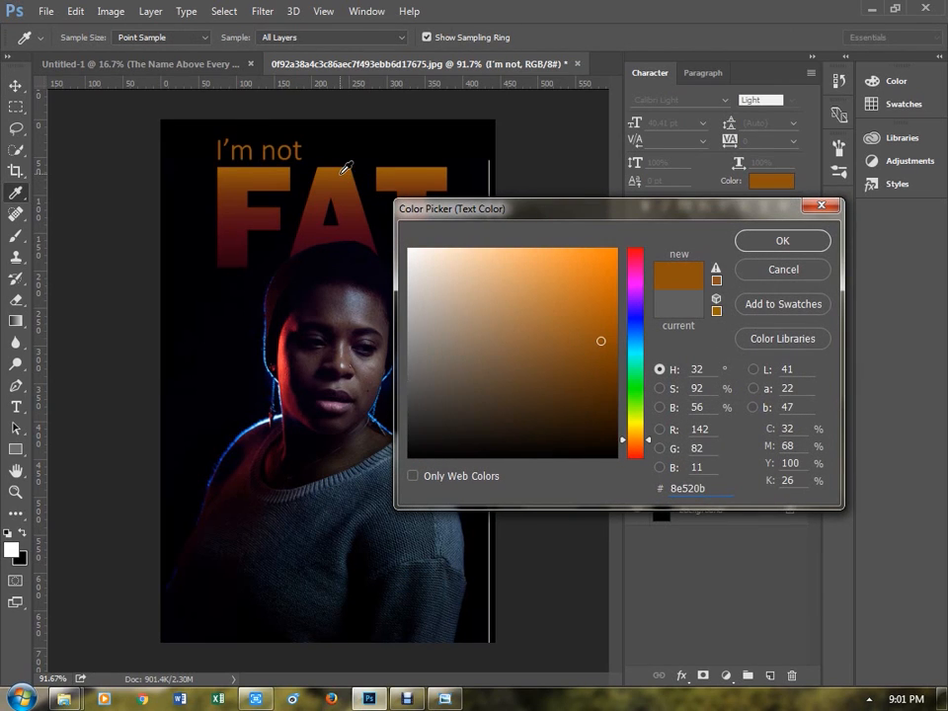
pyautogui.click(559, 263)
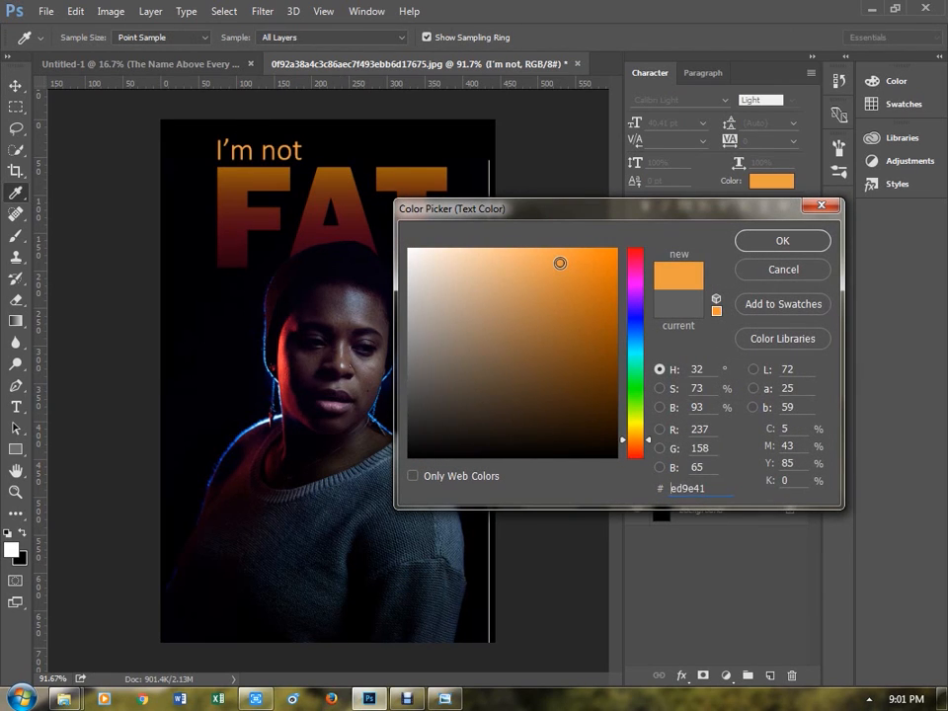
pyautogui.click(752, 240)
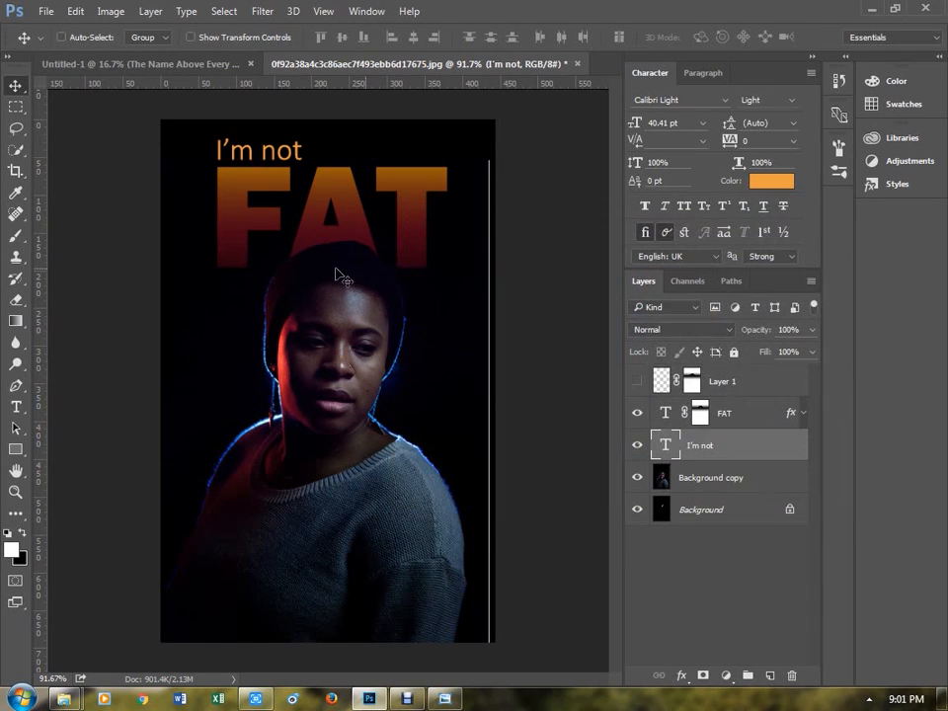
# - Save the poster as 0f92a38a4c3c86aec7f493ebb6d17675.psd in the pics sample folder with Maximize Compatibility on and the format options prompt turned off for future saves
pyautogui.scroll(-2, 262, 280)
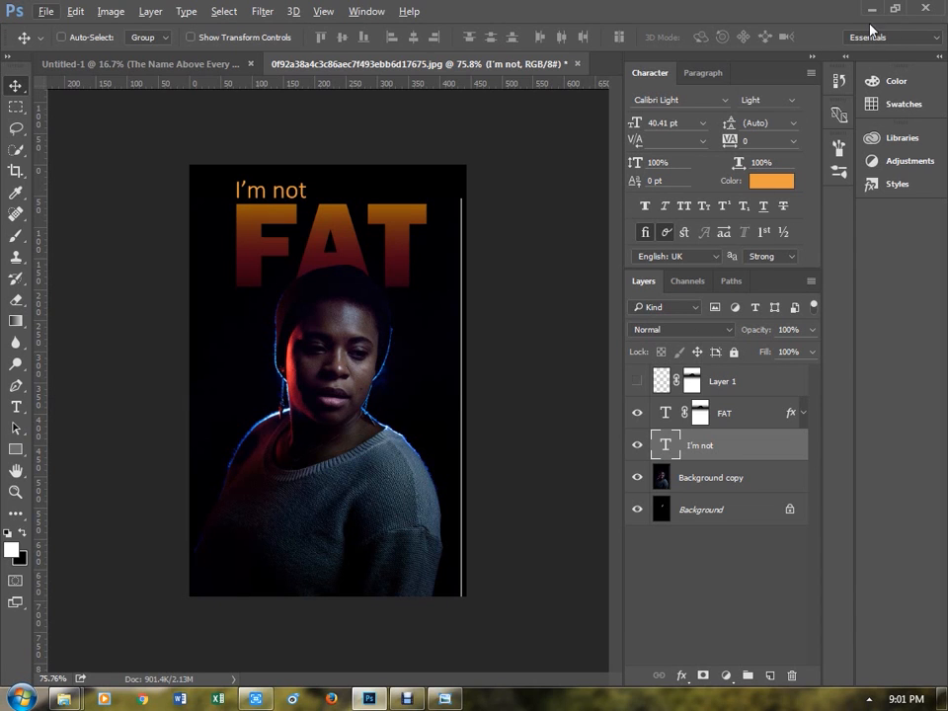
pyautogui.hotkey('ctrl', 'shift', 's')
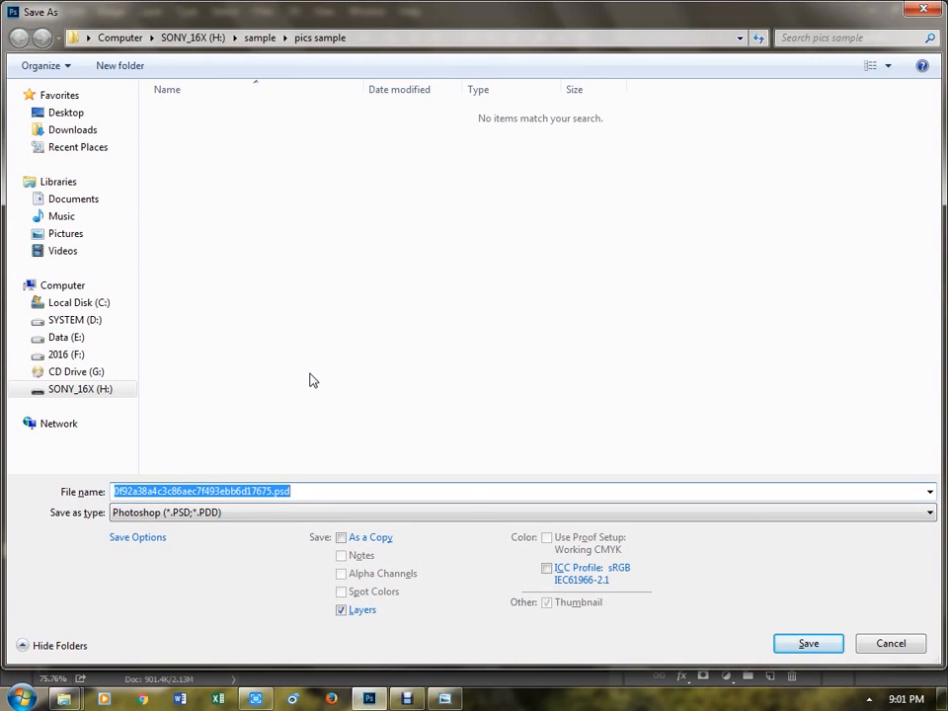
pyautogui.click(823, 644)
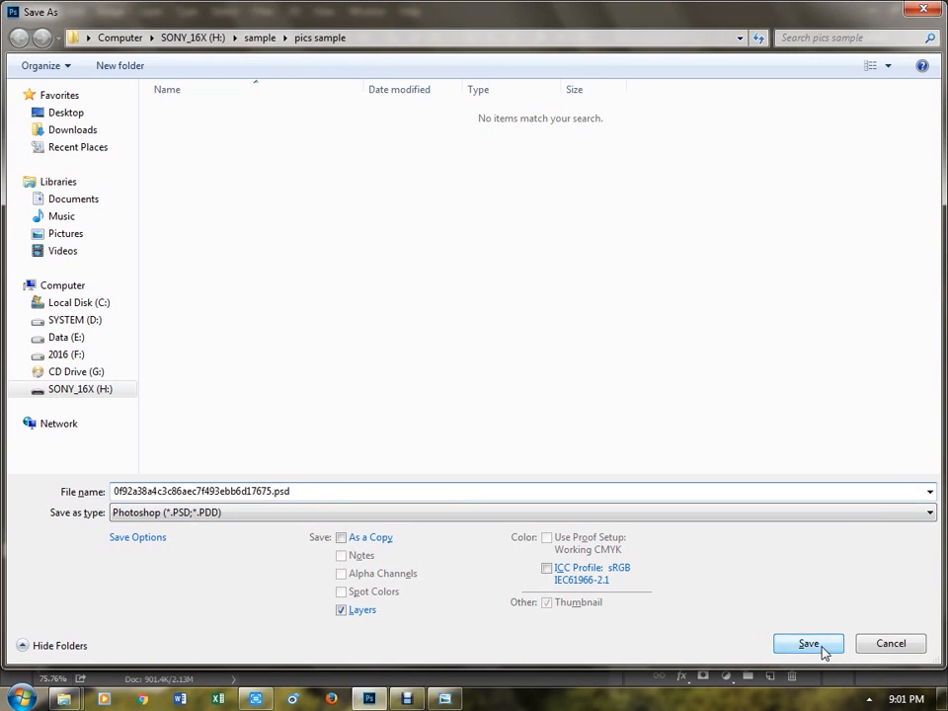
pyautogui.click(560, 370)
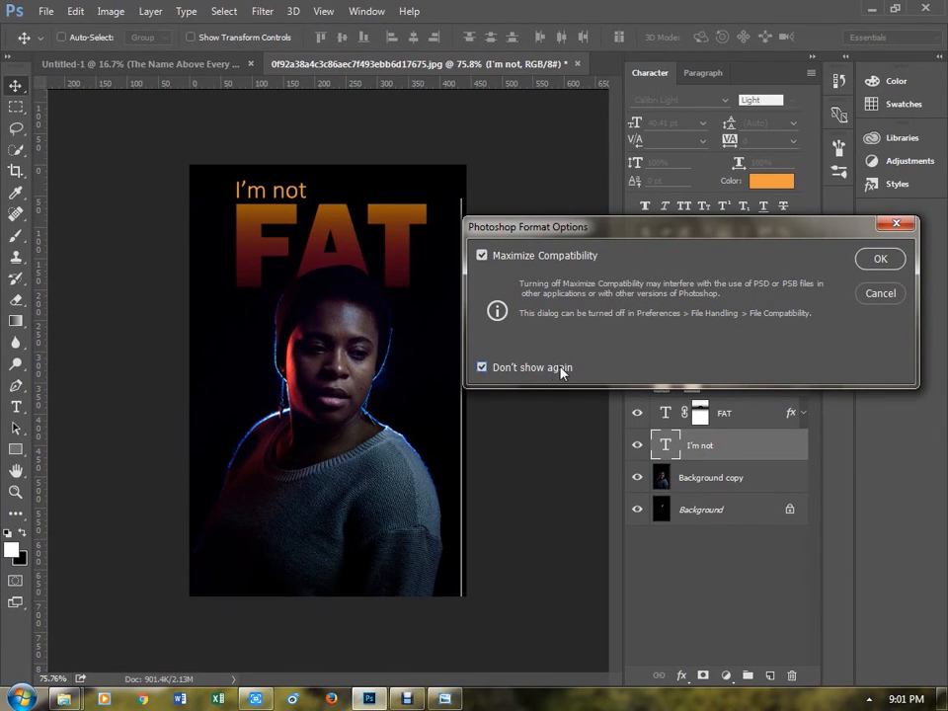
pyautogui.click(872, 257)
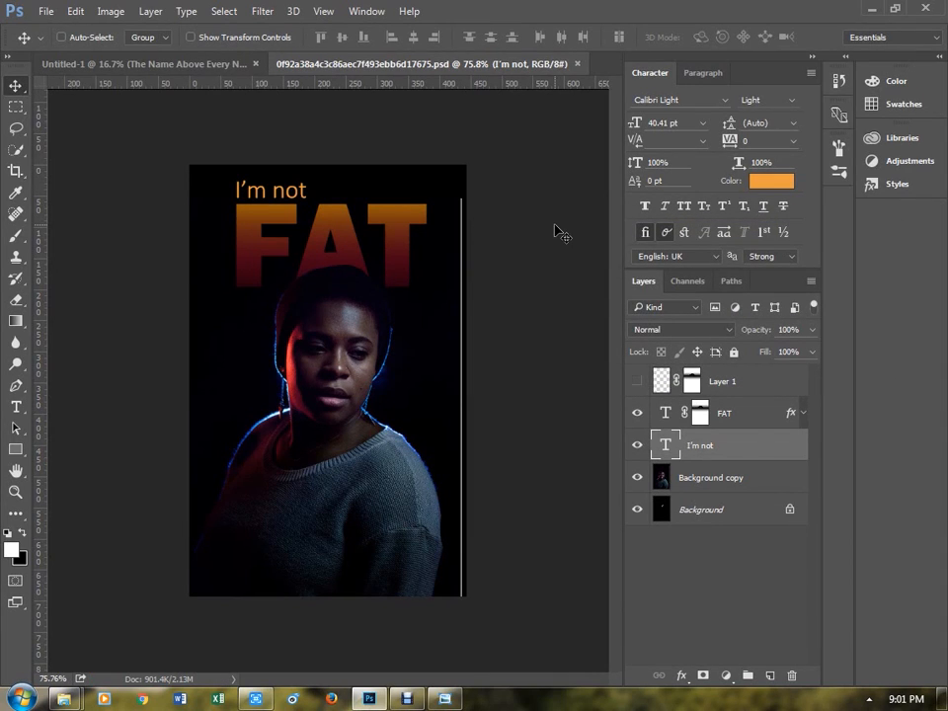
pyautogui.hotkey('ctrl', 'shift', 's')
pyautogui.click(306, 512)
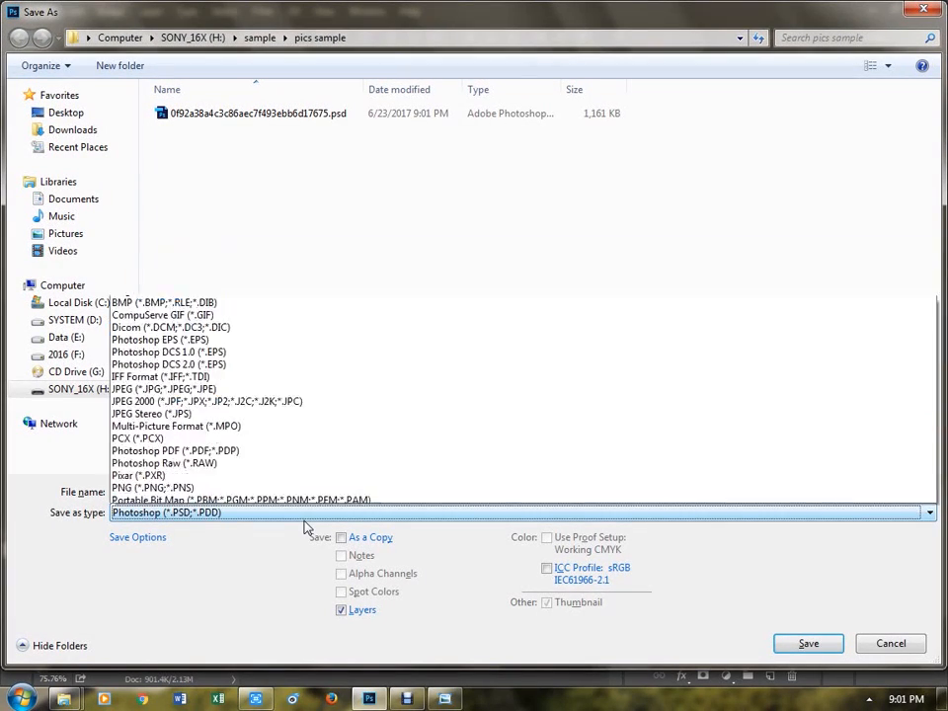
pyautogui.click(311, 352)
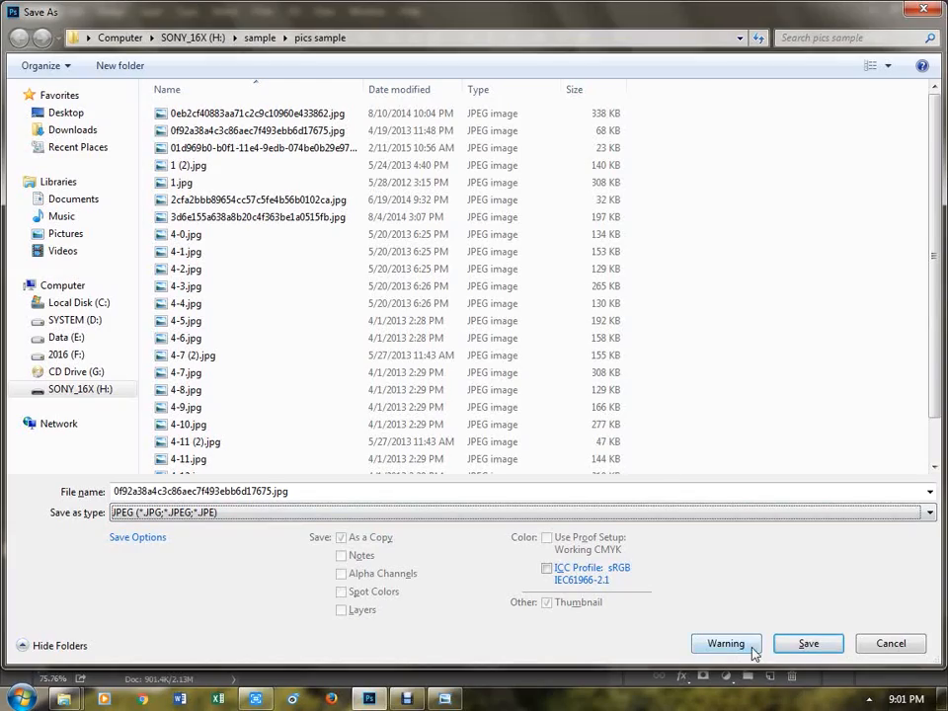
pyautogui.click(787, 647)
pyautogui.click(514, 355)
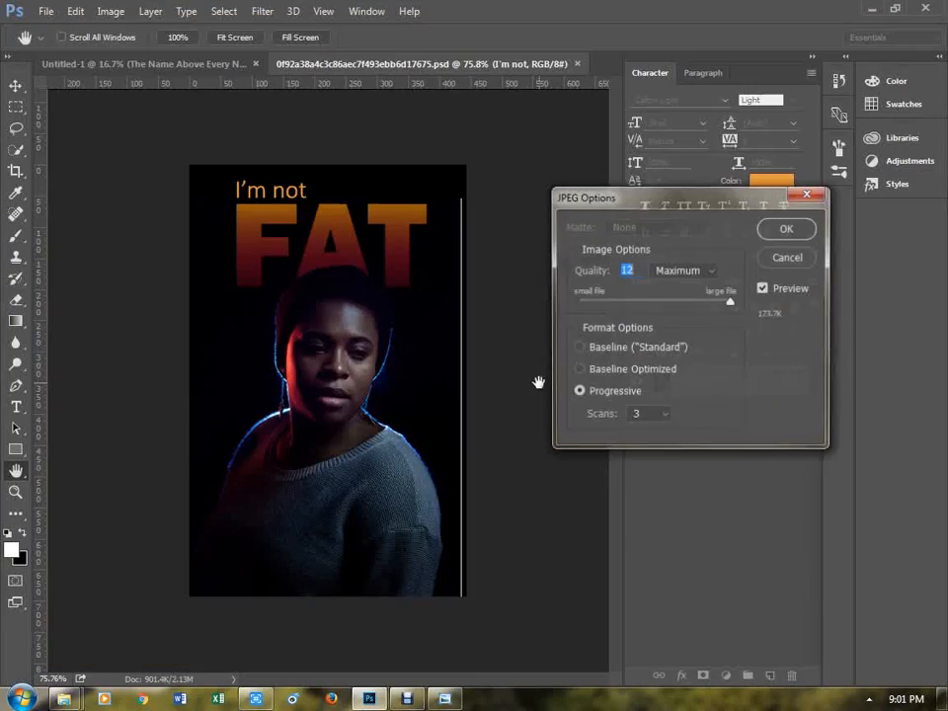
pyautogui.click(787, 257)
# - Save a JPEG copy as 0f92a38a4c3c86aec7f493ebb6d17675_1.jpg in the pics sample folder at Maximum quality 12, Progressive with 3 scans
pyautogui.hotkey('ctrl', 'shift', 's')
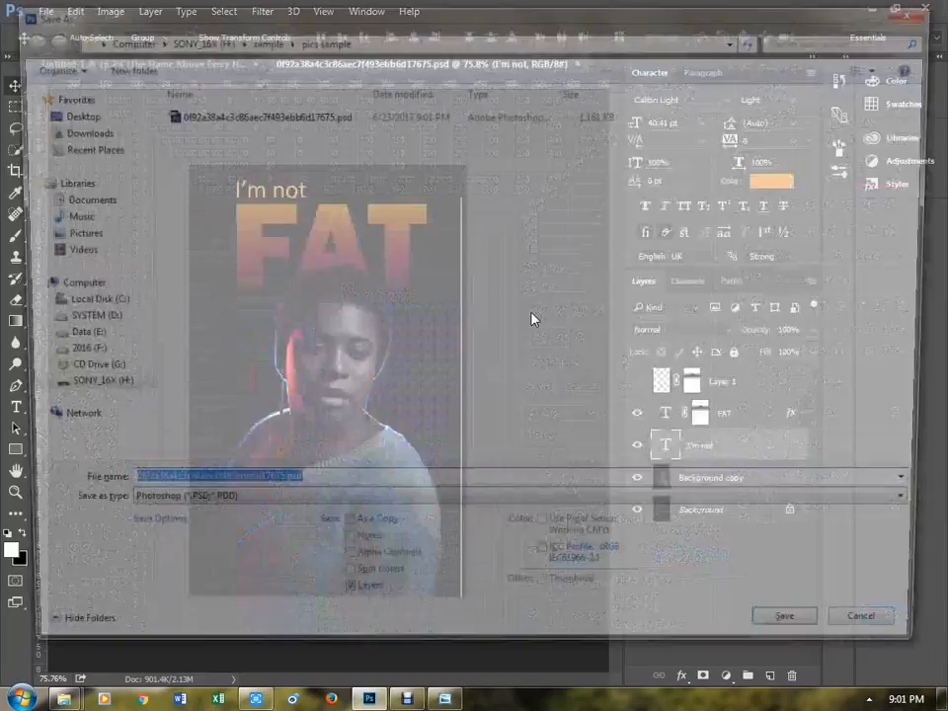
pyautogui.click(275, 511)
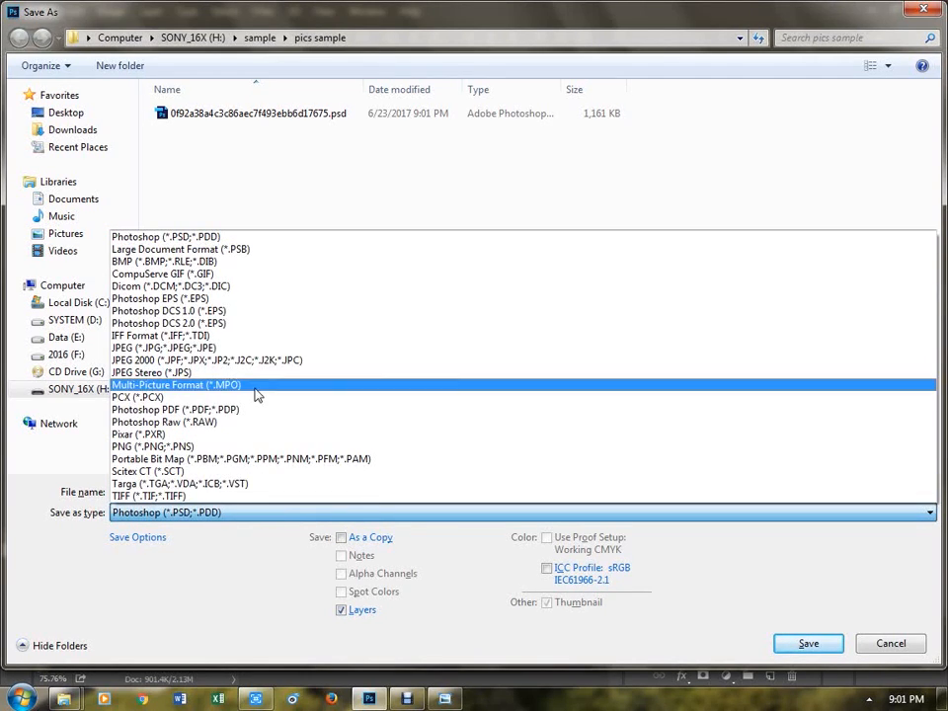
pyautogui.click(197, 347)
pyautogui.doubleClick(296, 490)
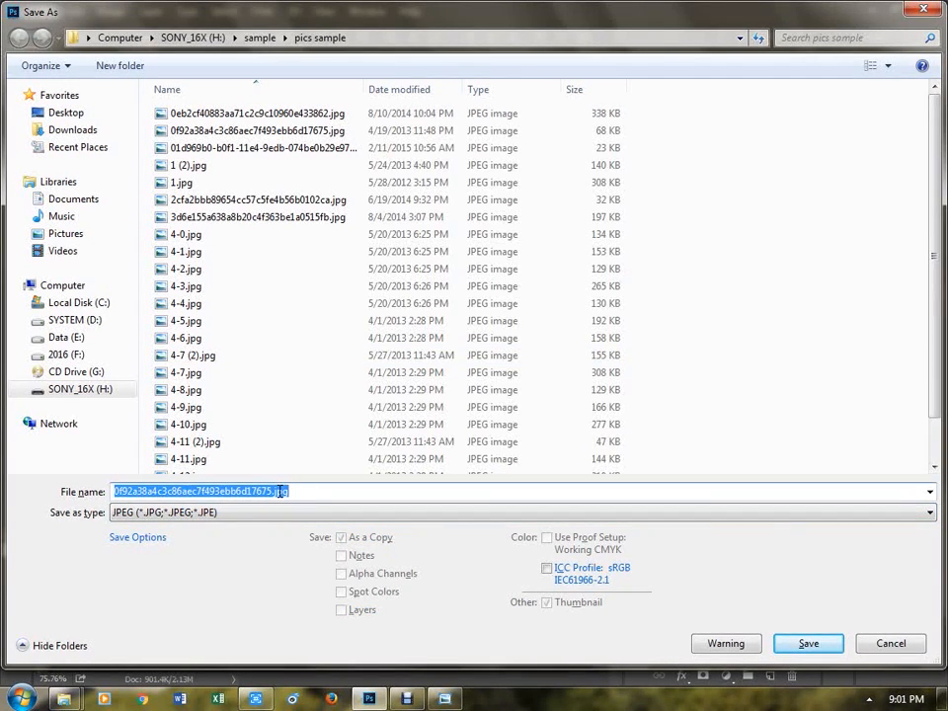
pyautogui.click(273, 491)
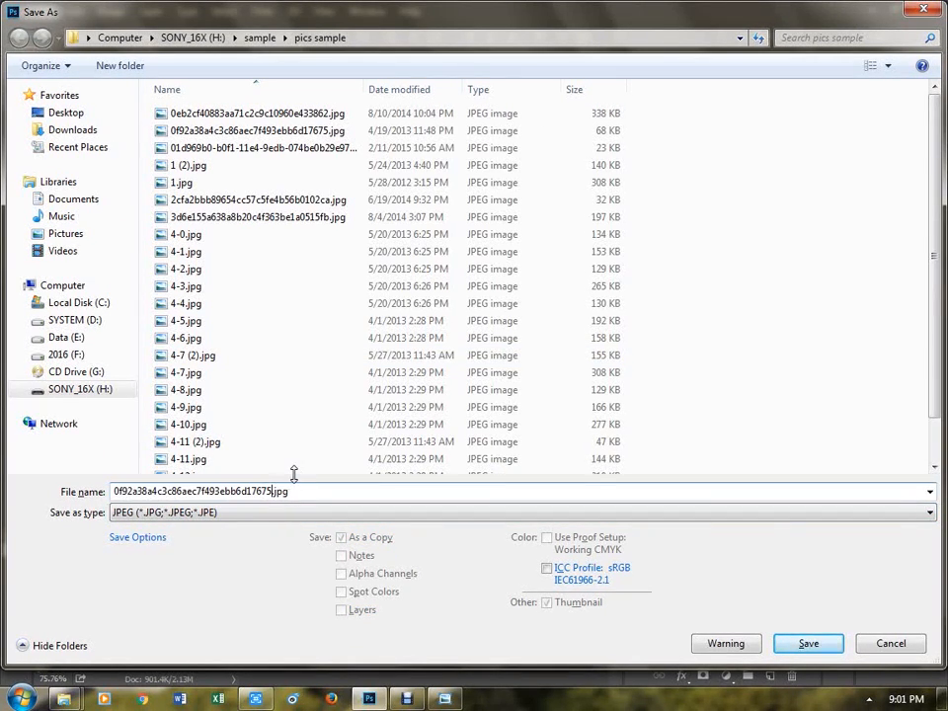
pyautogui.write('_1')
pyautogui.press('Return')
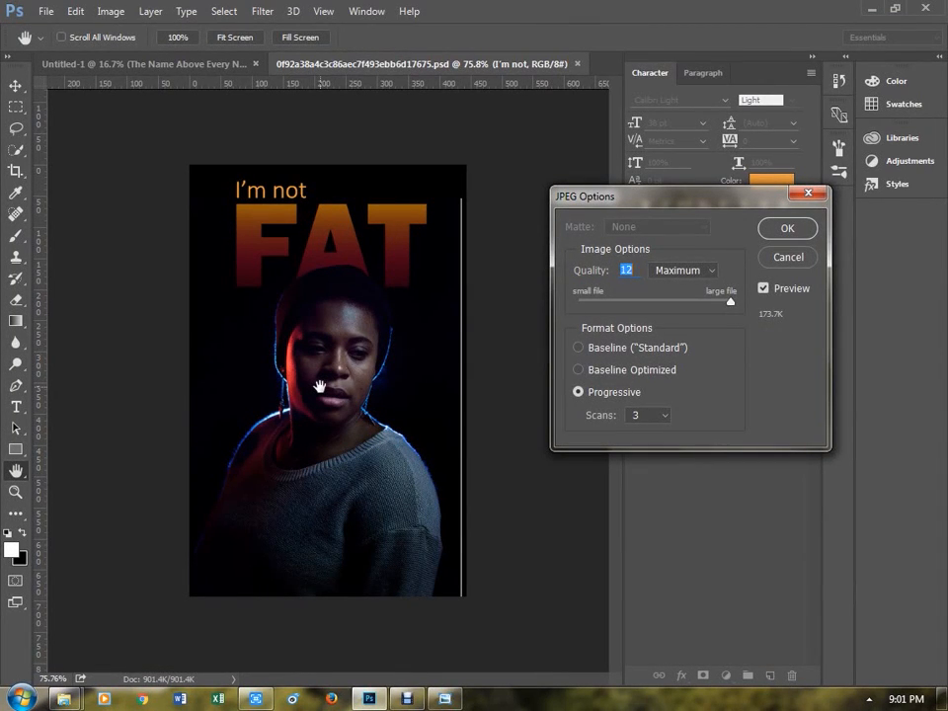
pyautogui.press('Return')
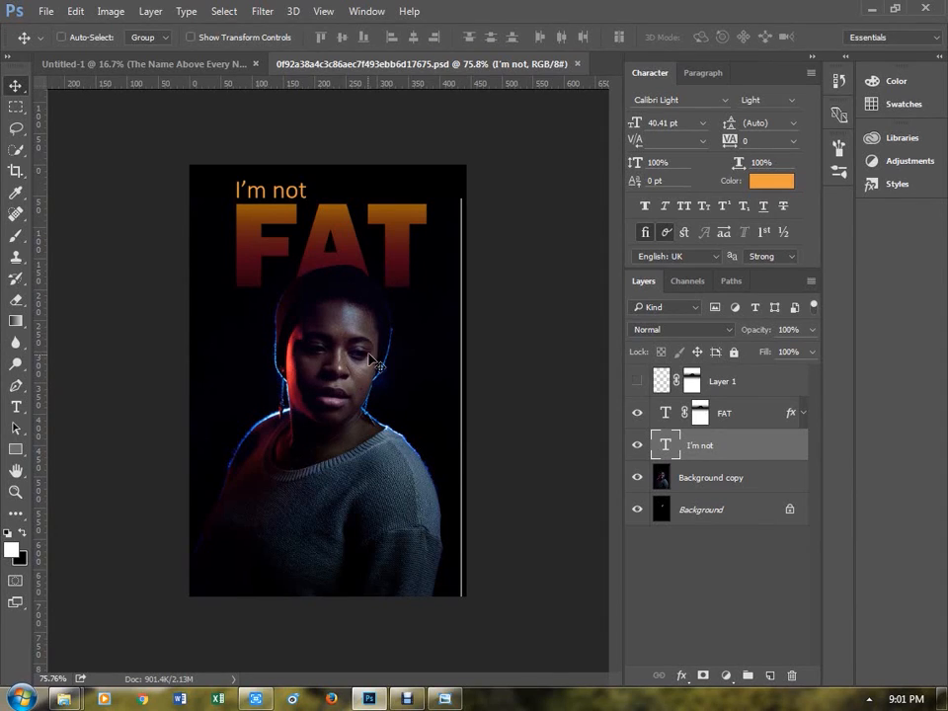
# - Switch to the Windows Explorer window showing the By Markulet Tutorial folder and clear the file selection
pyautogui.click(64, 698)
pyautogui.click(219, 637)
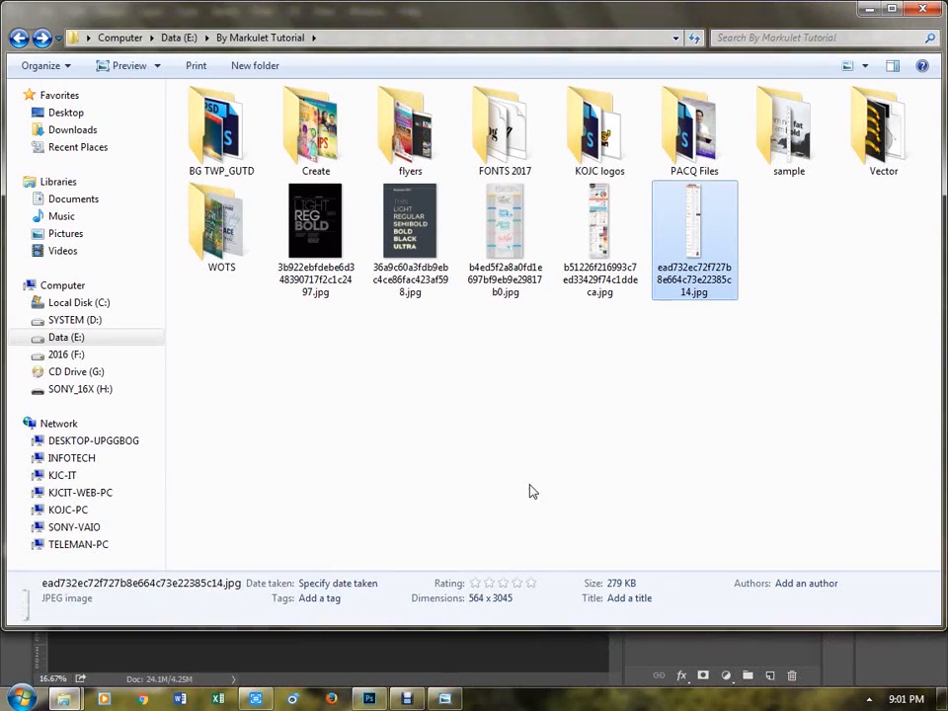
pyautogui.click(551, 463)
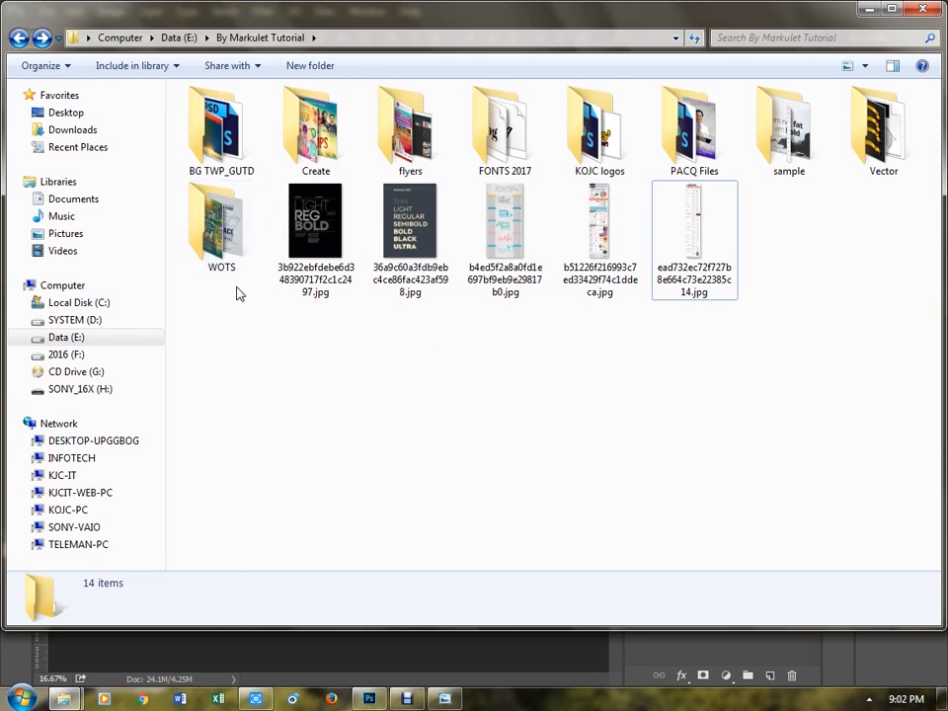
# - Look through the sample folder of By Markulet Tutorial and the pictures in its materials subfolder
pyautogui.doubleClick(756, 138)
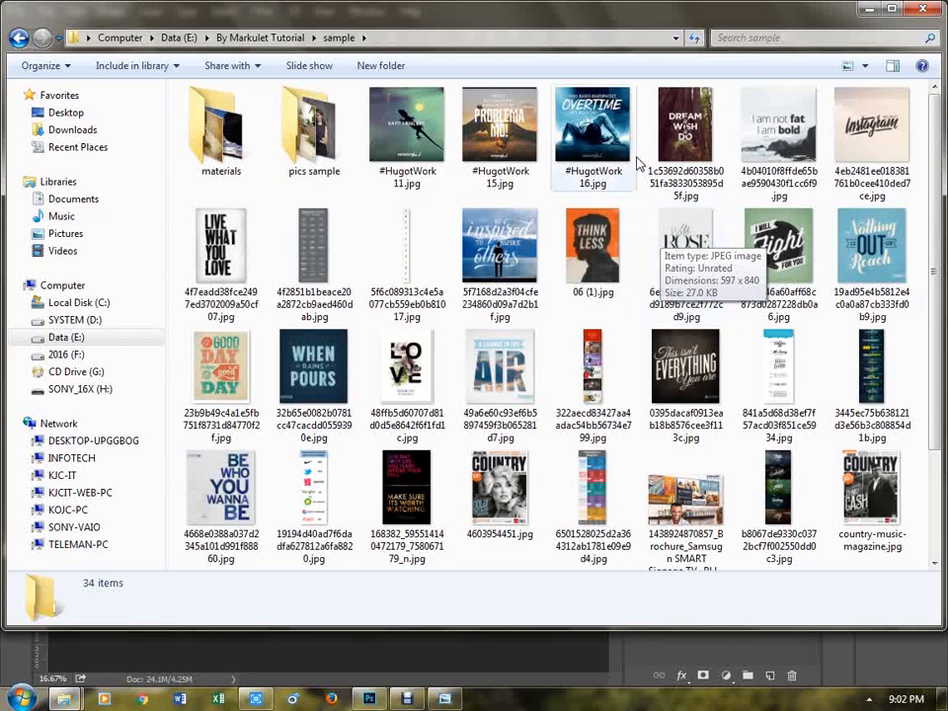
pyautogui.scroll(-2, 622, 247)
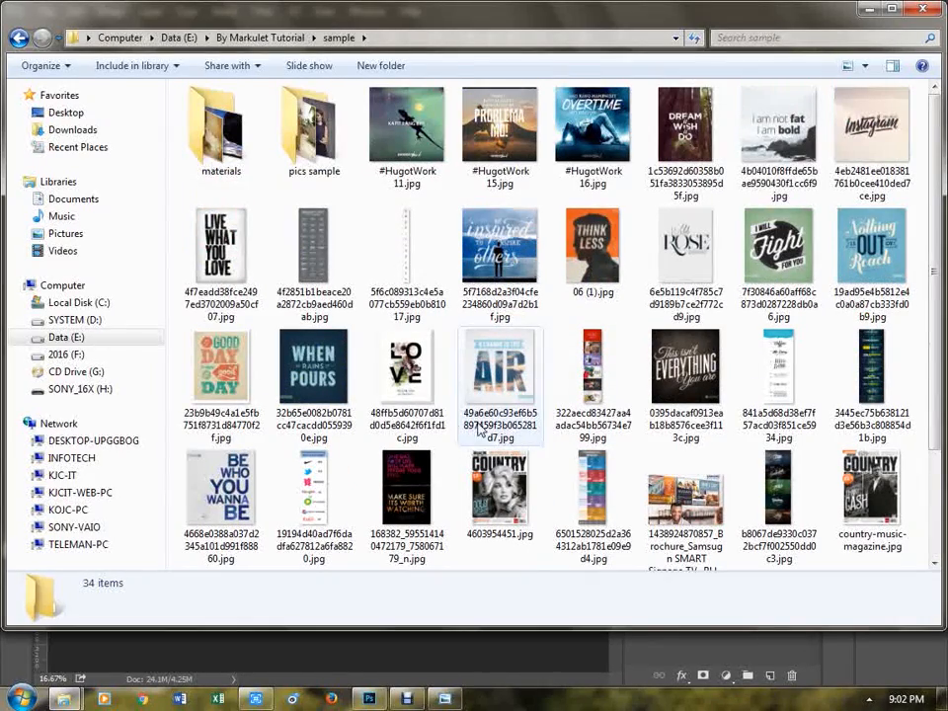
pyautogui.click(211, 138)
pyautogui.doubleClick(211, 138)
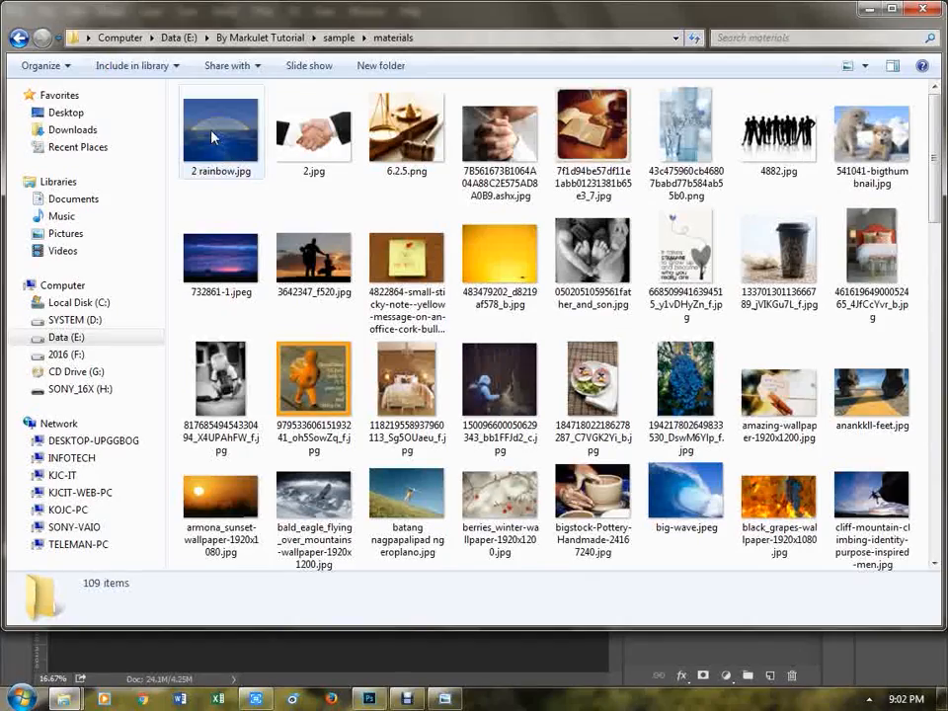
pyautogui.scroll(-5, 430, 355)
pyautogui.scroll(-3, 429, 355)
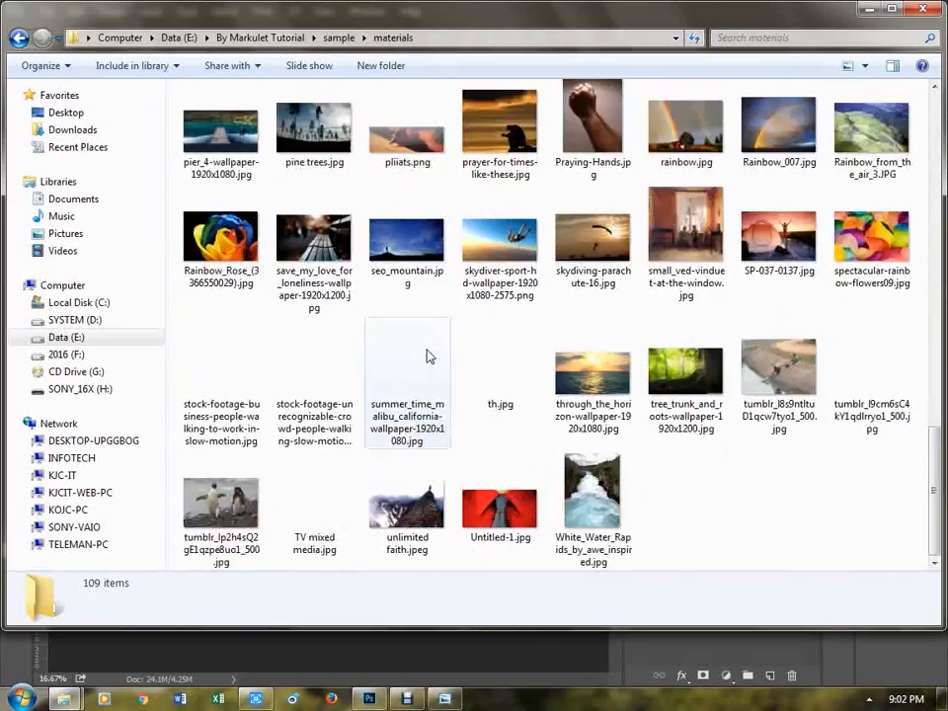
pyautogui.scroll(8, 430, 355)
pyautogui.scroll(3, 429, 355)
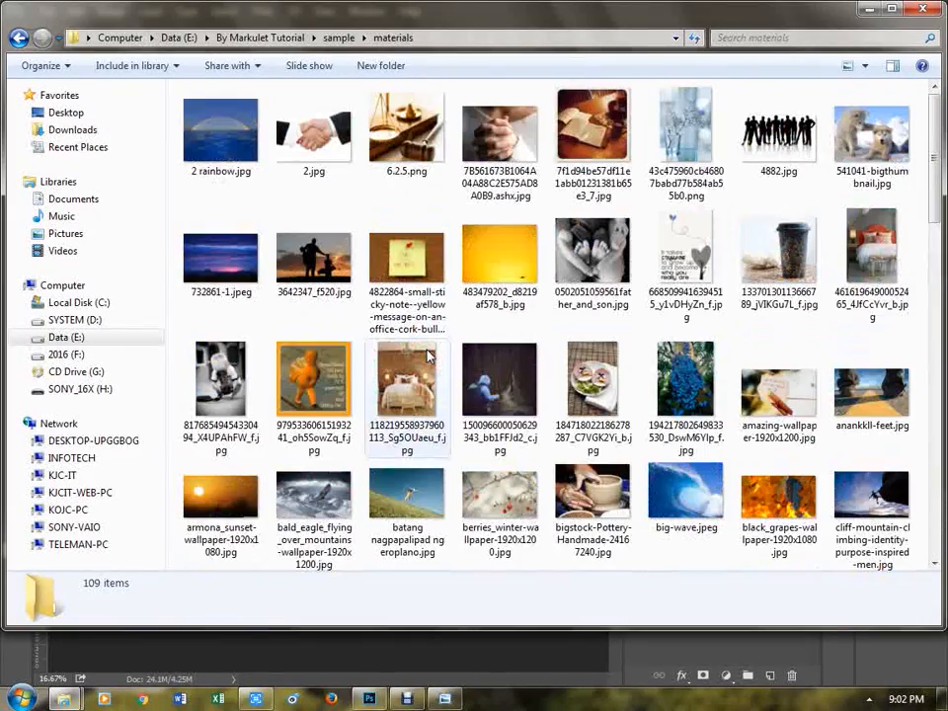
# - Check the pics sample subfolder on Data (E:) for the saved poster files and return to the sample folder
pyautogui.press('BackSpace')
pyautogui.doubleClick(326, 156)
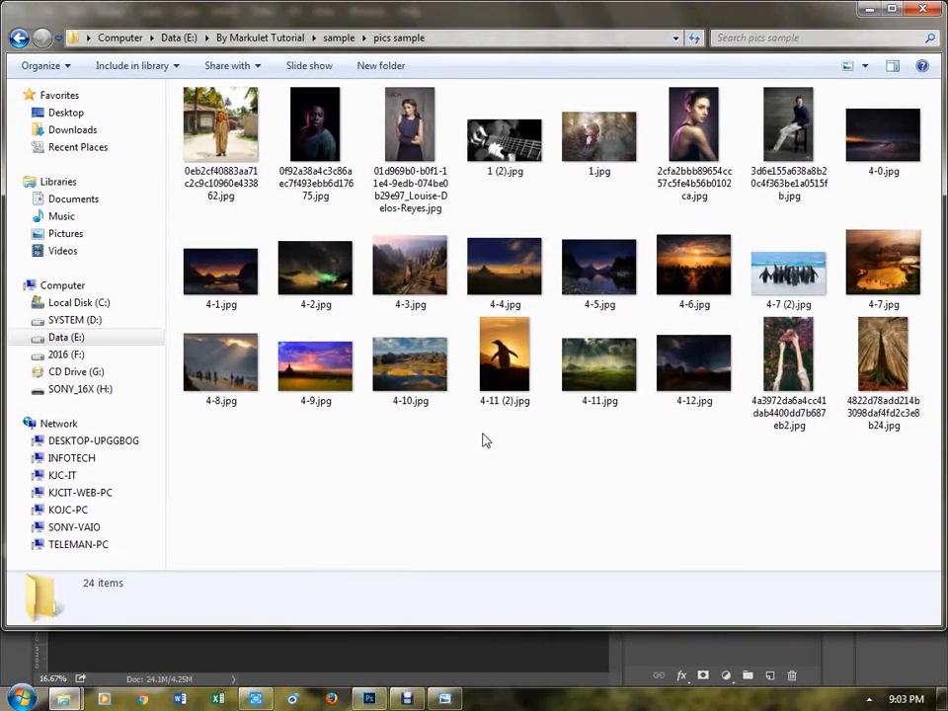
pyautogui.click(340, 192)
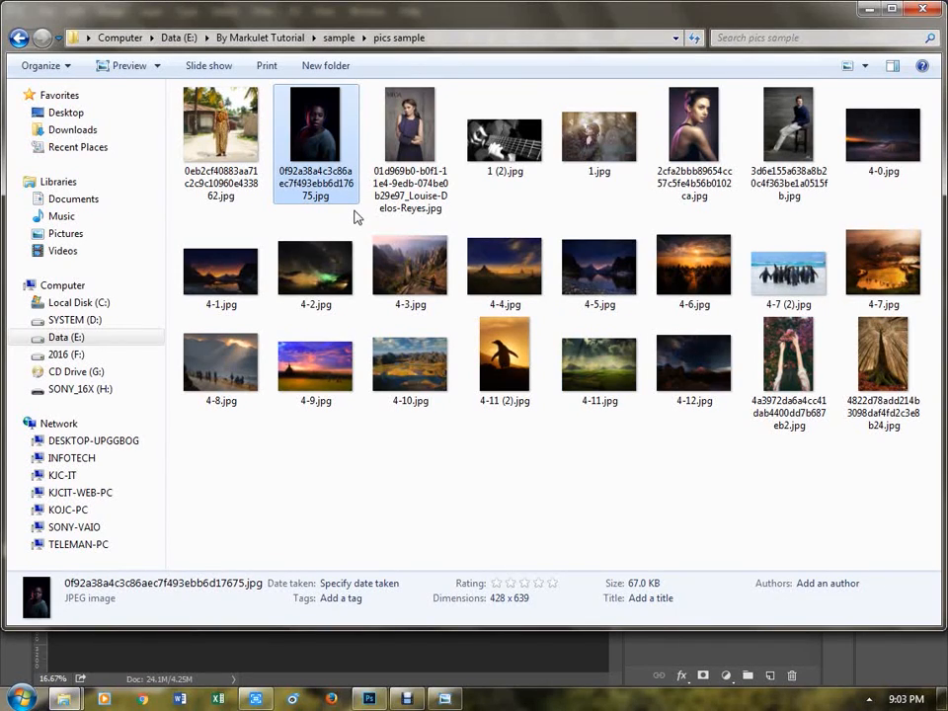
pyautogui.press('BackSpace')
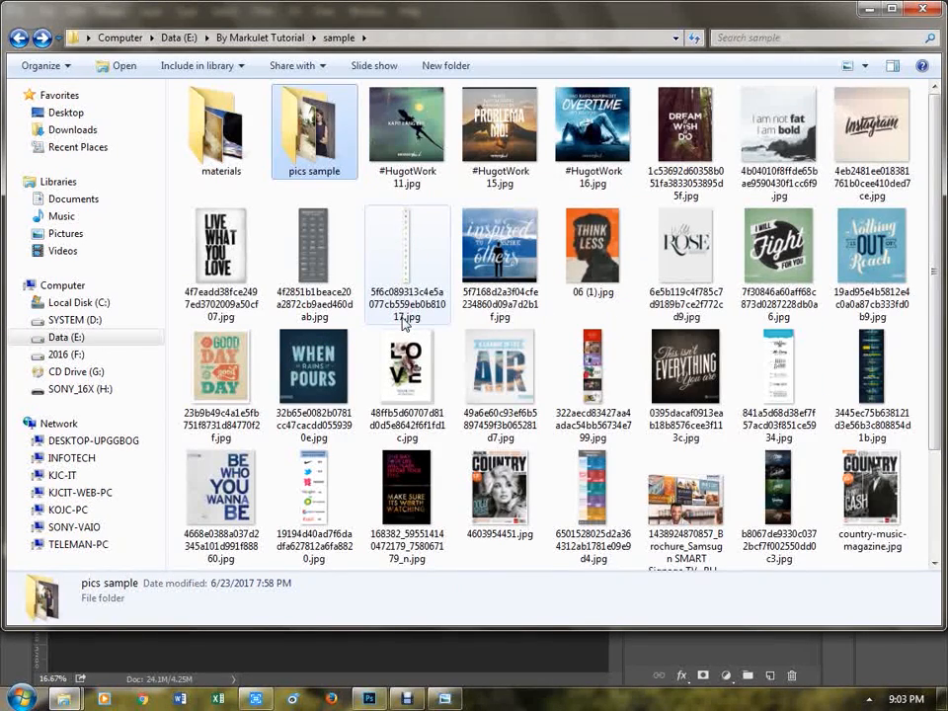
pyautogui.scroll(-2, 350, 291)
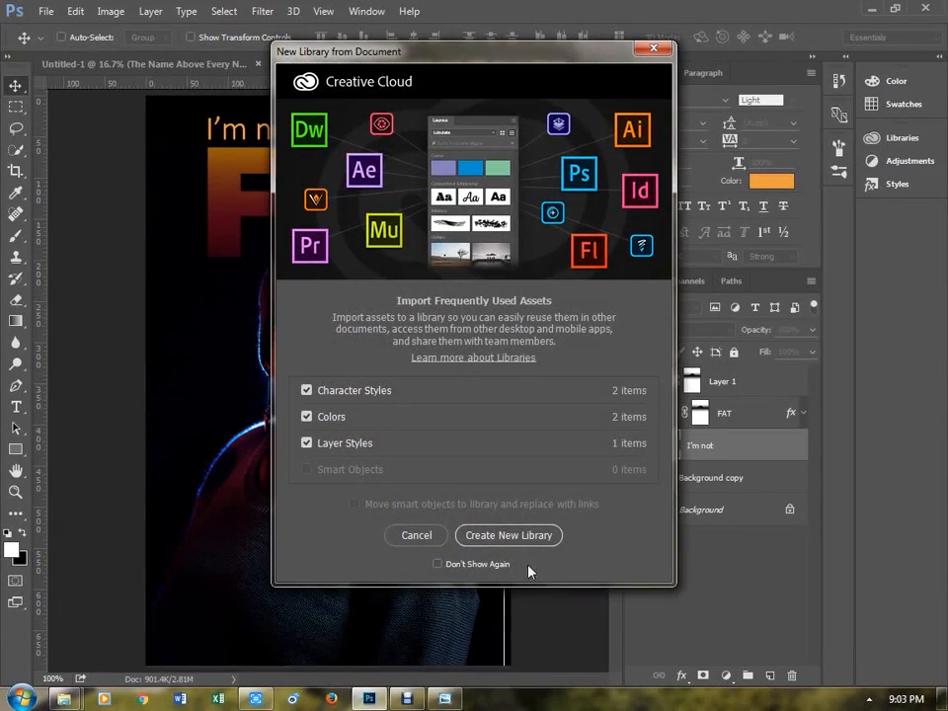
# - Dismiss the New Library from Document dialog, check the poster's save location, and switch to the pics sample window on SONY_16X (H:)
pyautogui.press('Escape')
pyautogui.hotkey('ctrl', 'shift', 's')
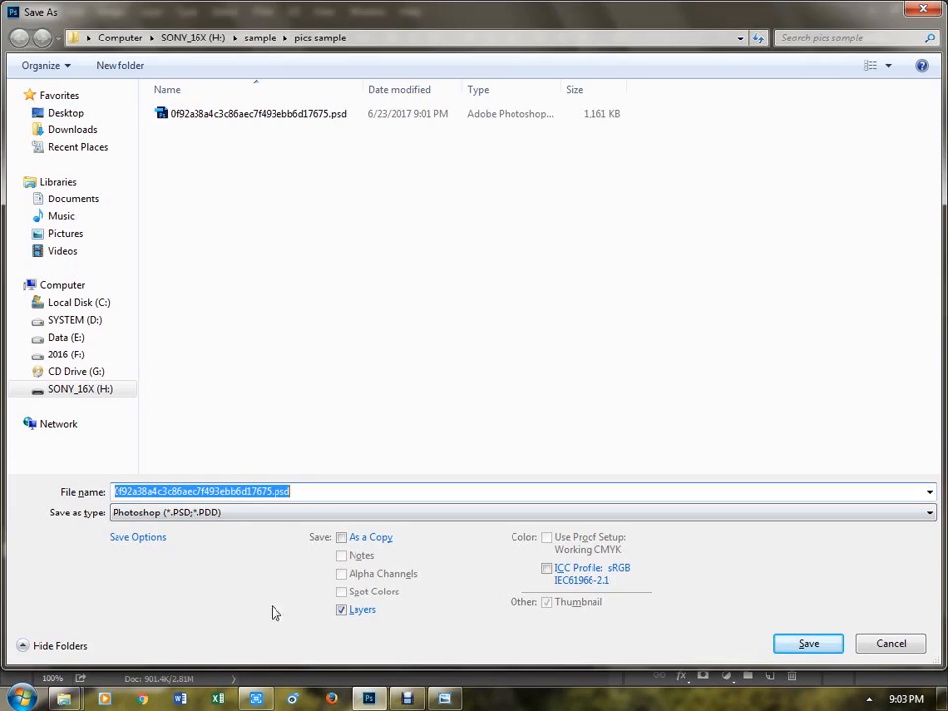
pyautogui.click(63, 698)
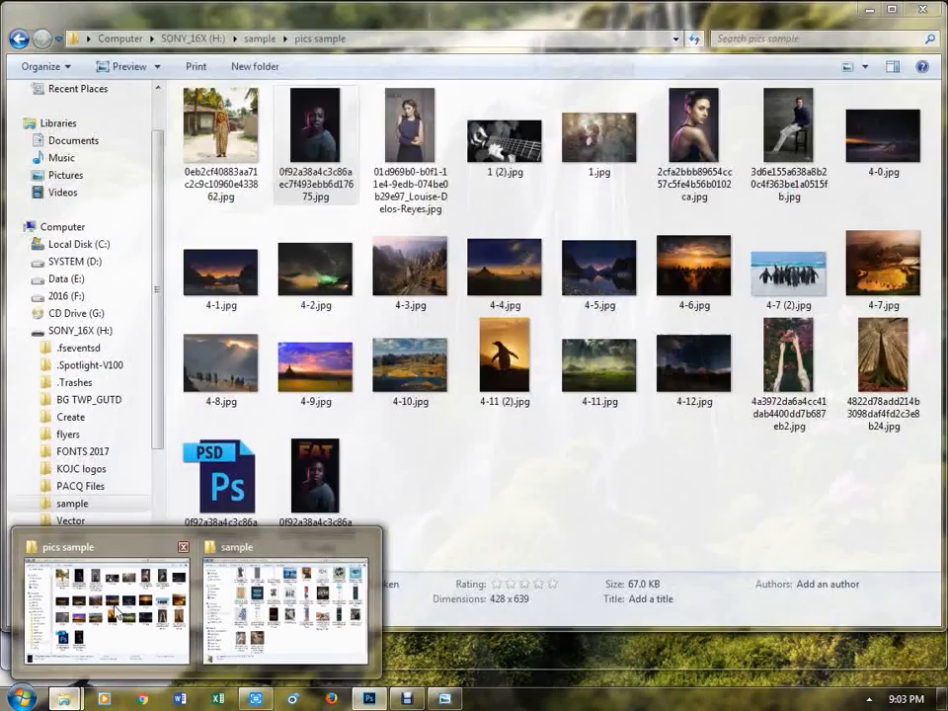
pyautogui.click(109, 612)
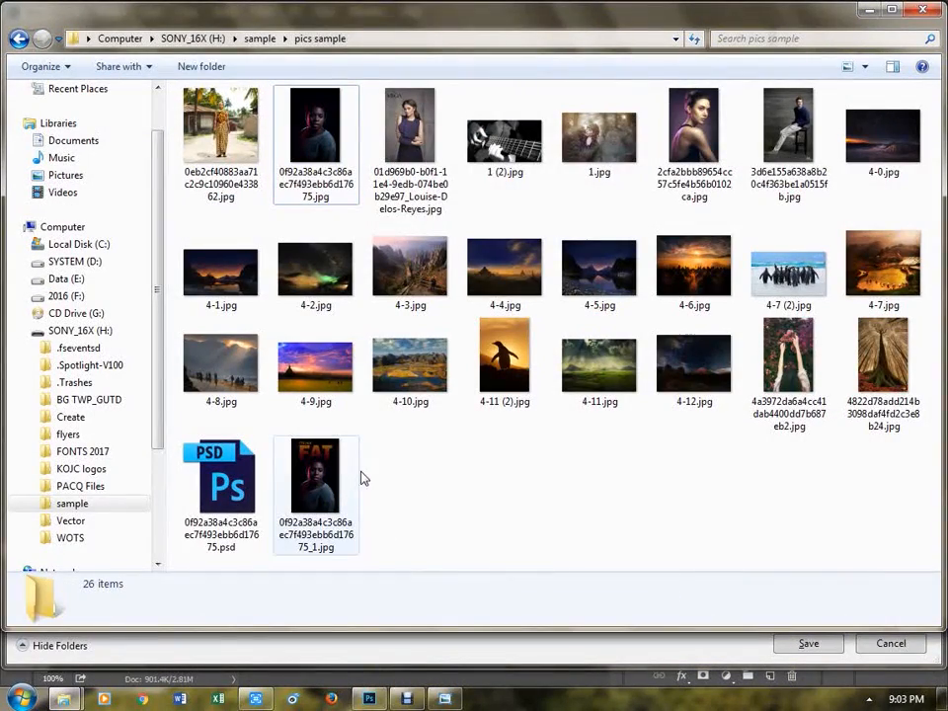
# - View the exported 0f92a38a4c3c86aec7f493ebb6d17675_1.jpg in Windows Photo Viewer alongside neighbouring pictures, and close the viewer
pyautogui.doubleClick(332, 472)
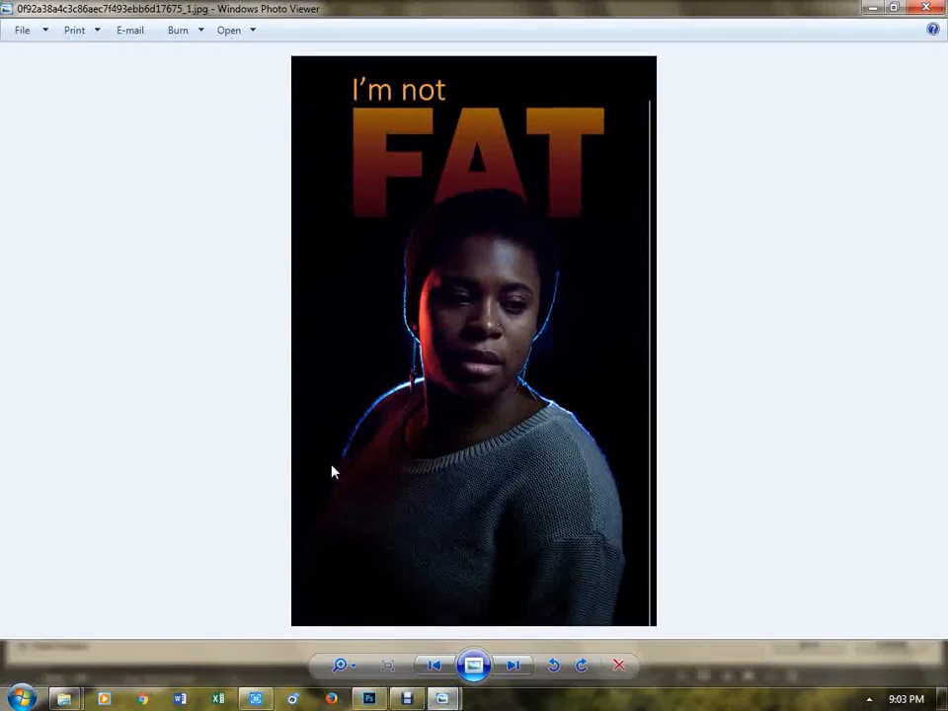
pyautogui.press('Right')
pyautogui.press('Right')
pyautogui.press('Left')
pyautogui.press('Left')
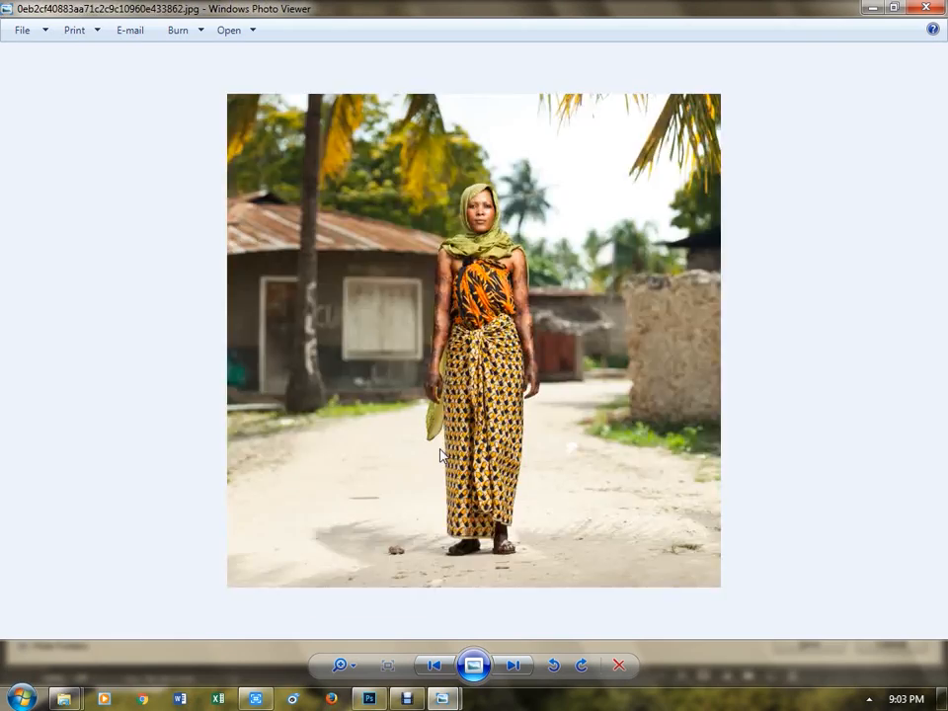
pyautogui.press('Left')
pyautogui.press('Left')
pyautogui.press('Left')
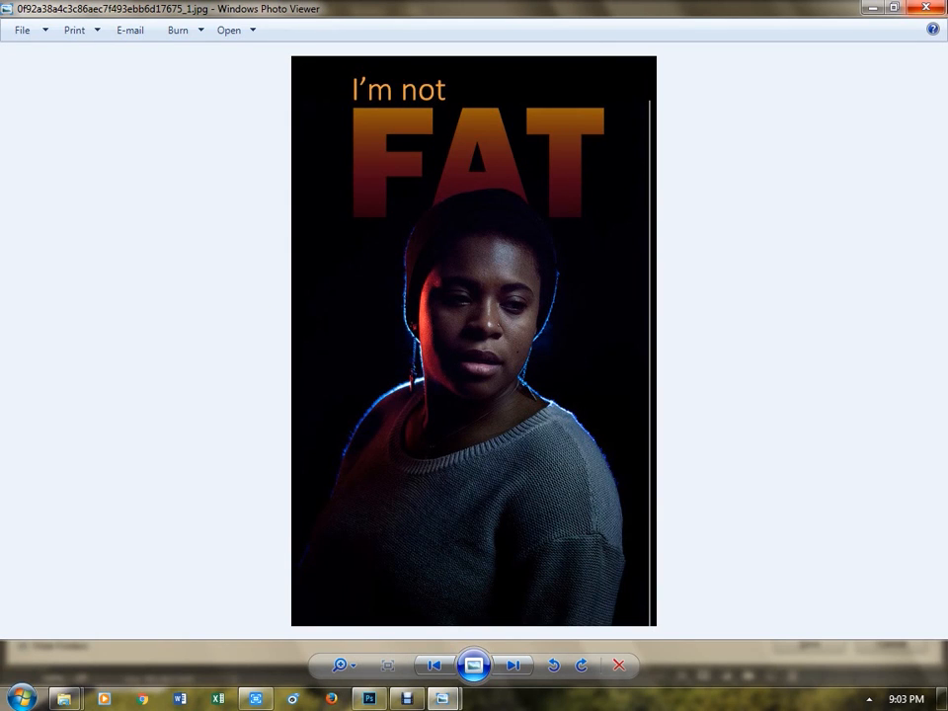
pyautogui.click(928, 10)
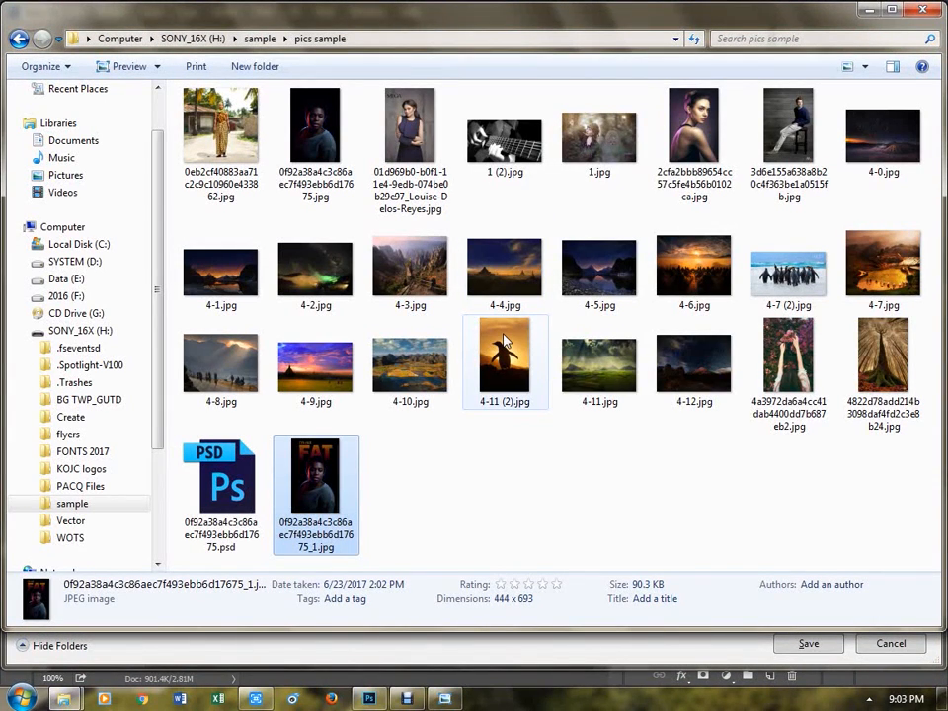
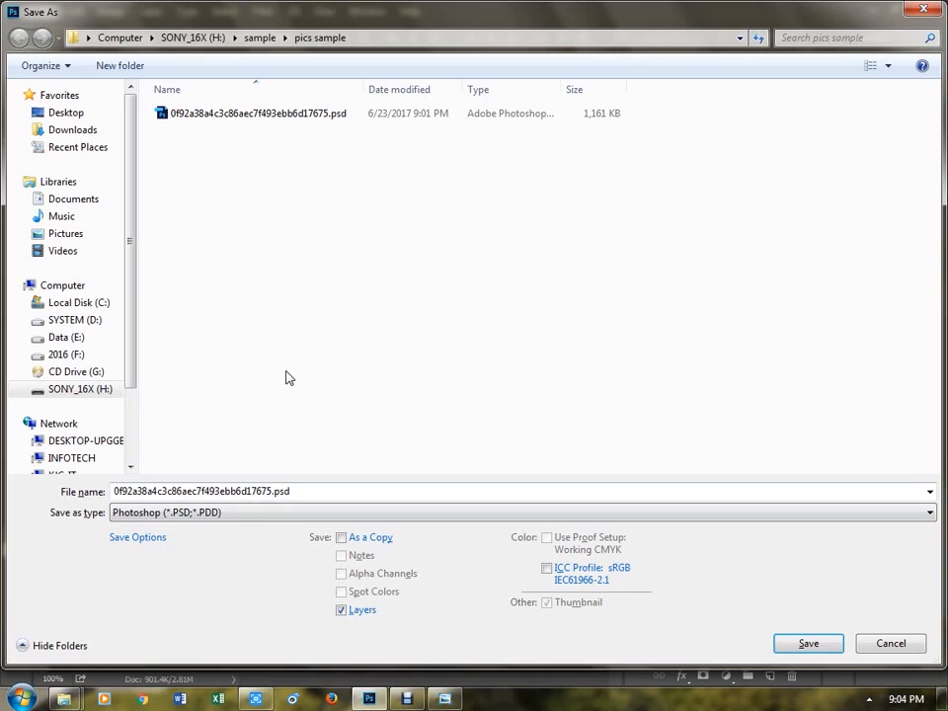
pyautogui.click(193, 38)
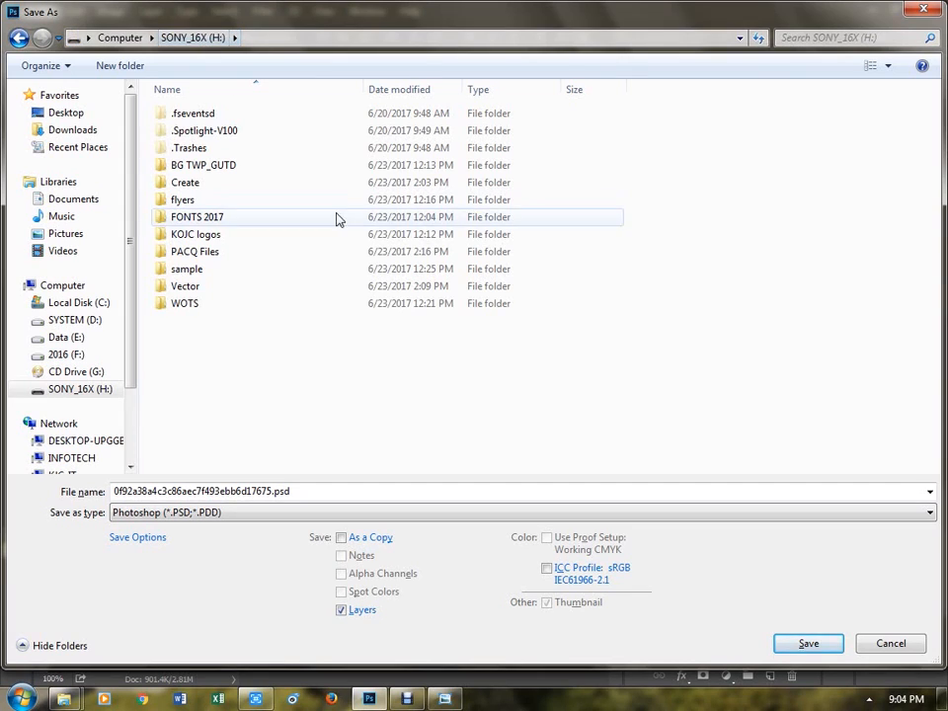
pyautogui.doubleClick(246, 239)
pyautogui.rightClick(318, 334)
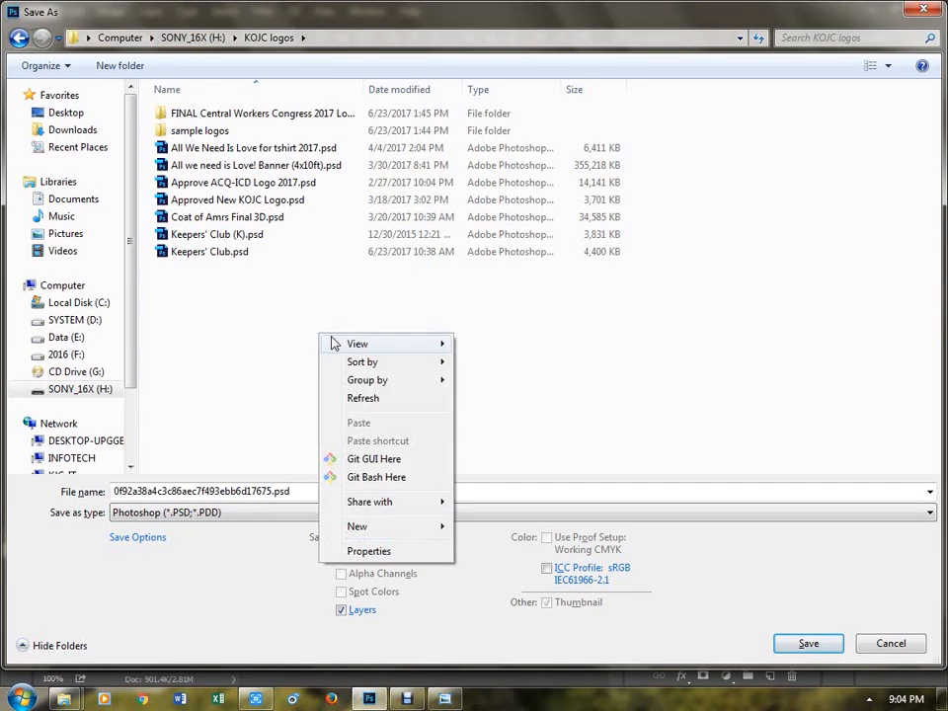
pyautogui.moveTo(346, 353)
pyautogui.click(471, 361)
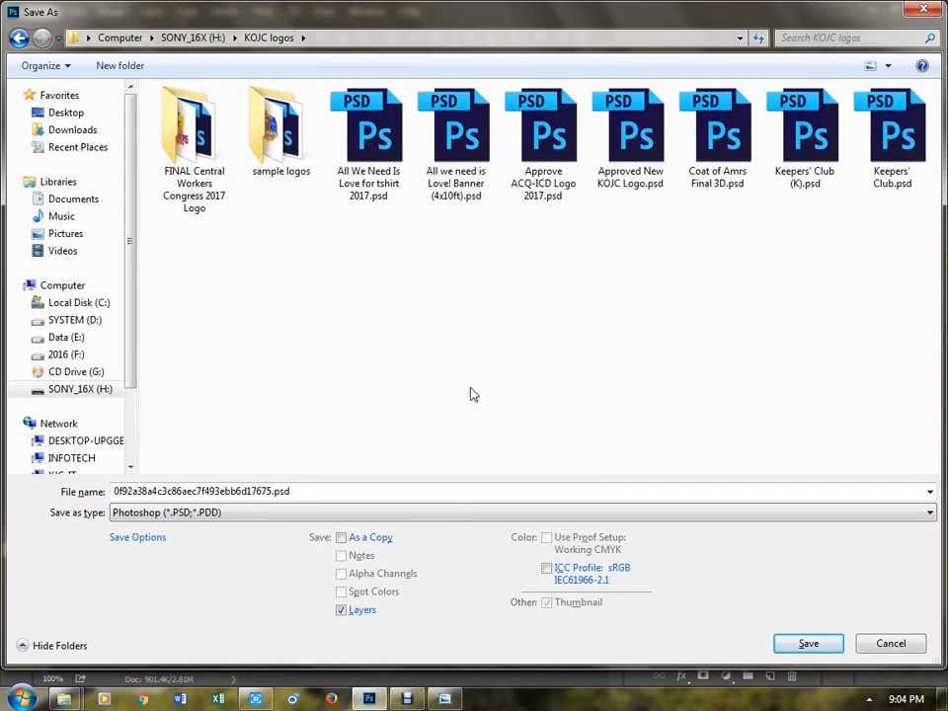
pyautogui.click(193, 128)
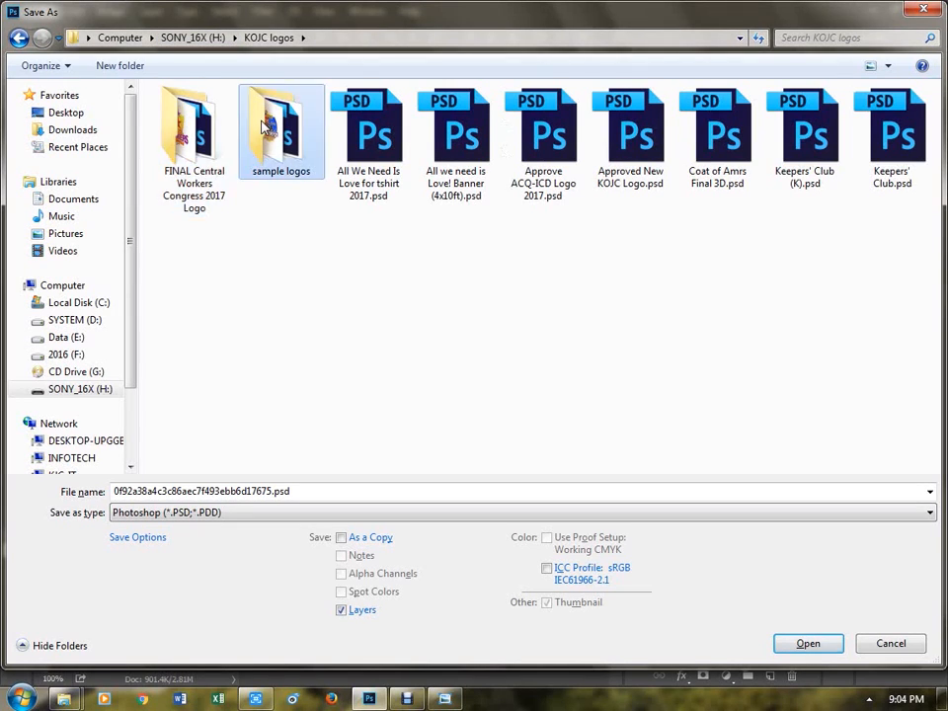
pyautogui.doubleClick(268, 126)
pyautogui.press('BackSpace')
pyautogui.rightClick(566, 281)
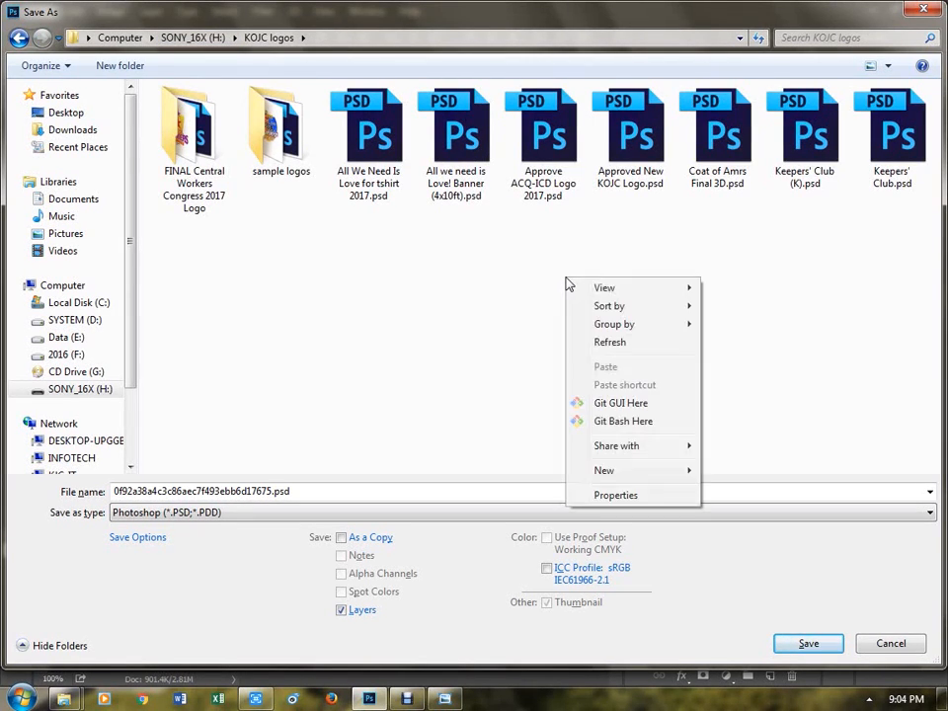
pyautogui.click(488, 608)
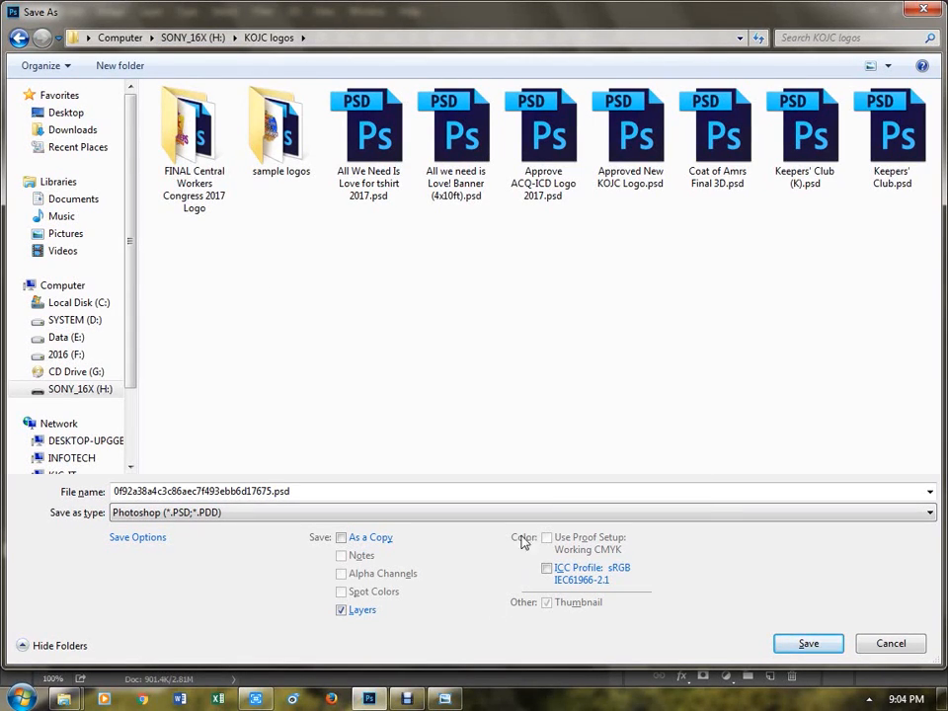
pyautogui.click(891, 643)
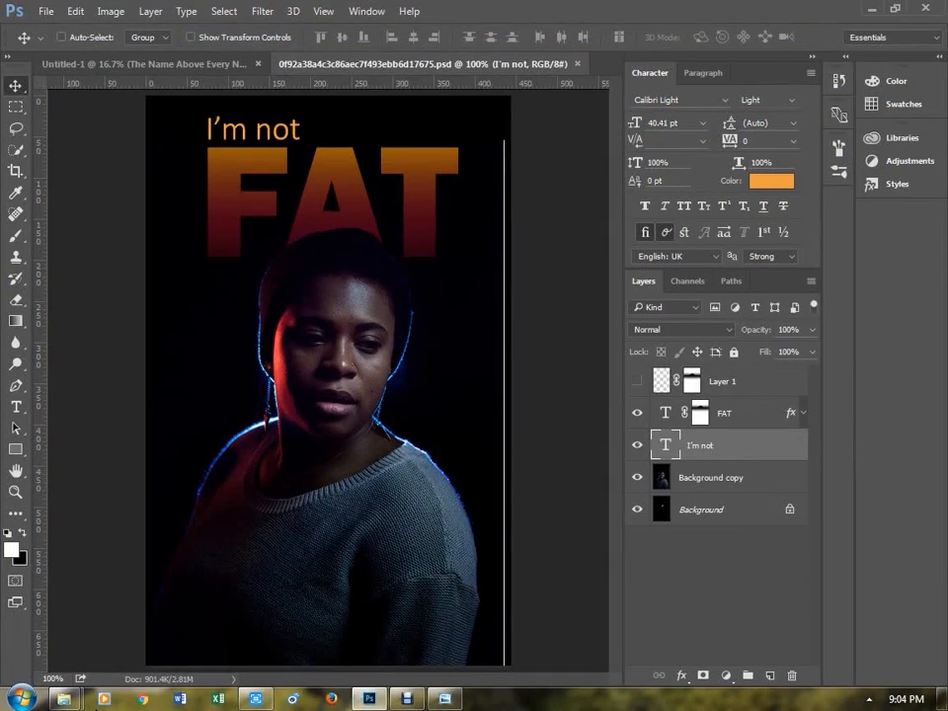
# - Go to the KOJC logos folder on SONY_16X (H:) in Windows Explorer and show its files as large icons
pyautogui.moveTo(79, 703)
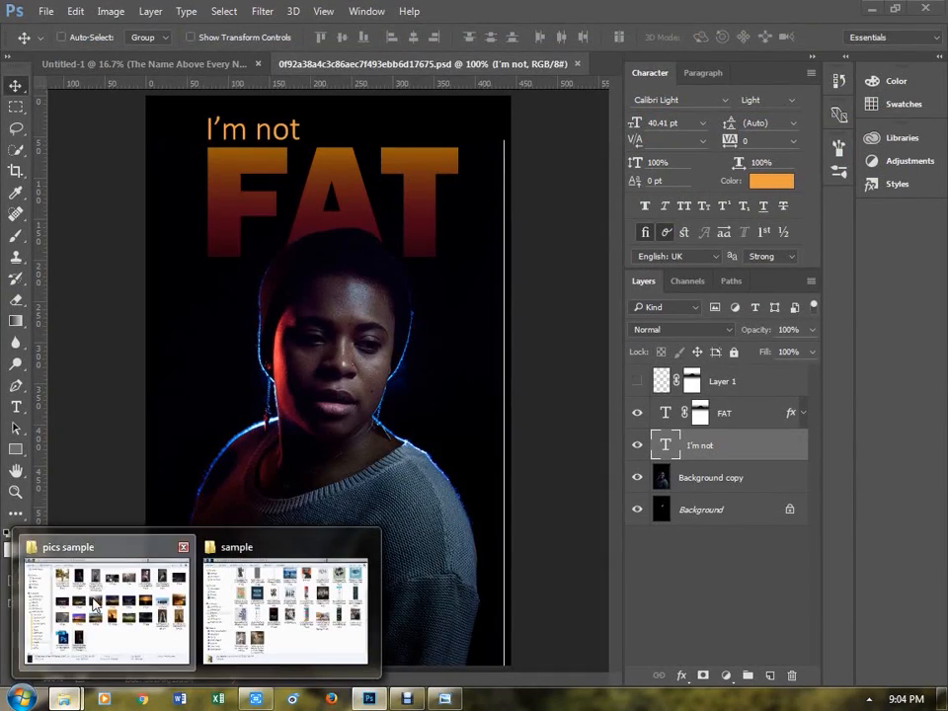
pyautogui.click(41, 604)
pyautogui.press('BackSpace')
pyautogui.press('BackSpace')
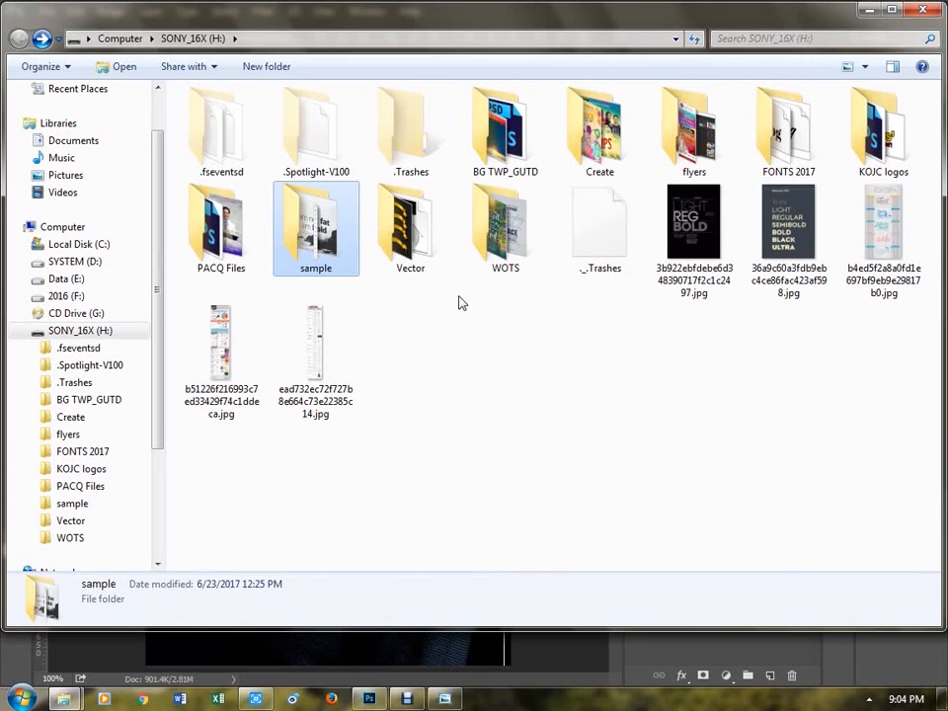
pyautogui.doubleClick(881, 129)
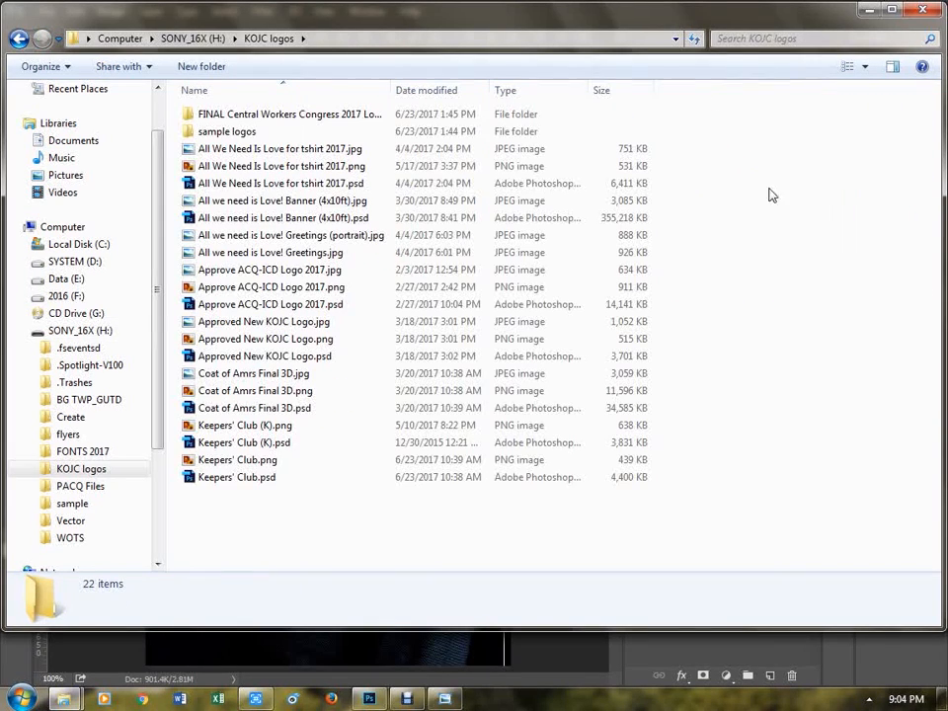
pyautogui.rightClick(928, 241)
pyautogui.moveTo(914, 253)
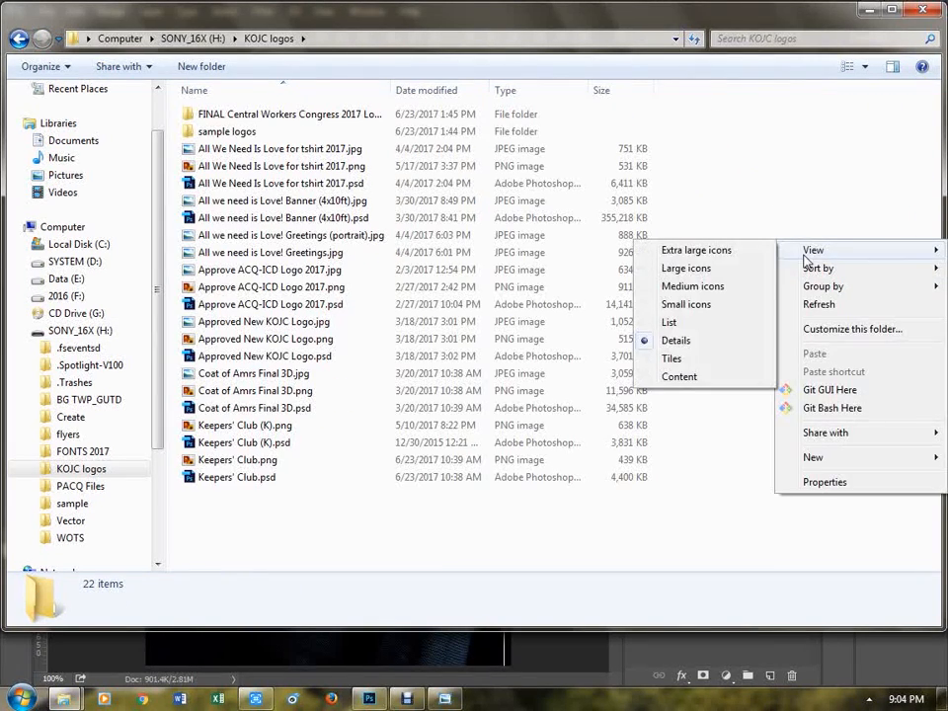
pyautogui.click(769, 268)
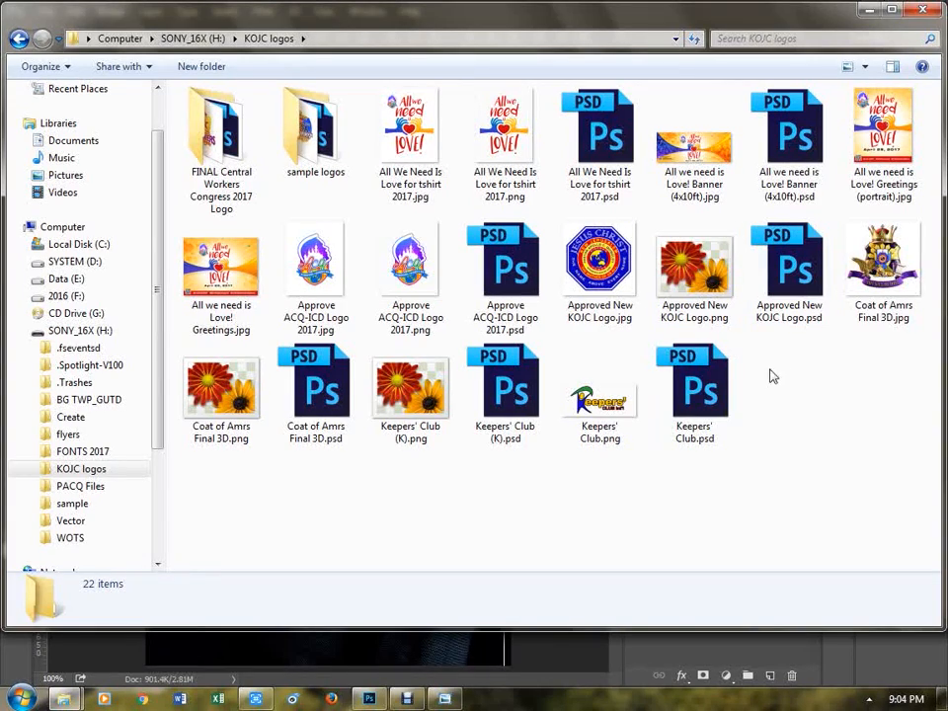
# - Compare the JPG and PNG versions of Approve ACQ-ICD Logo 2017 in Windows Photo Viewer, close it and clear the file selection
pyautogui.doubleClick(314, 265)
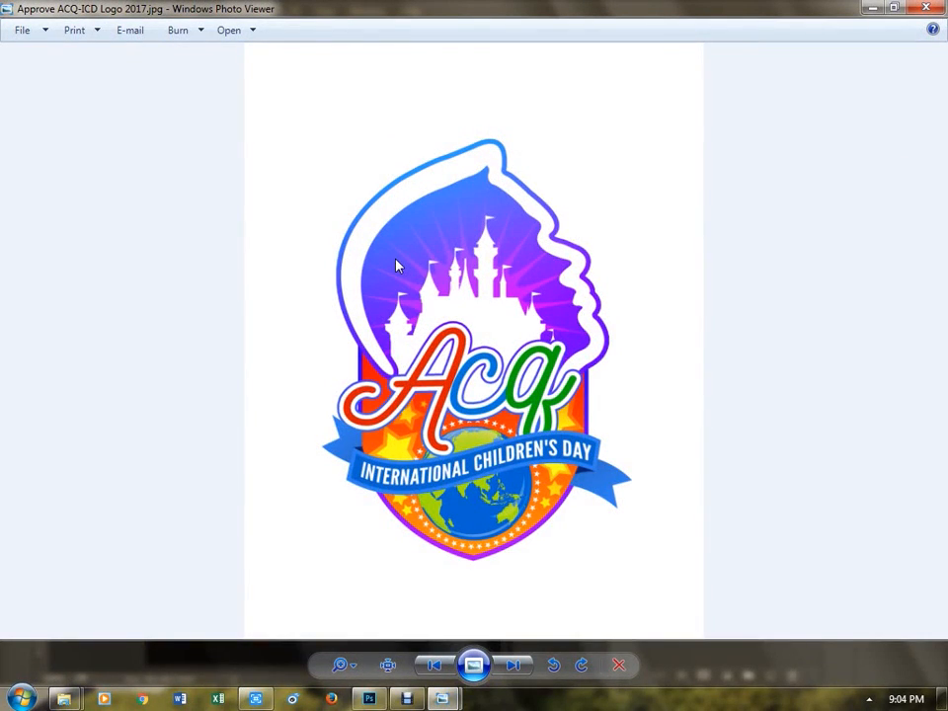
pyautogui.press('Right')
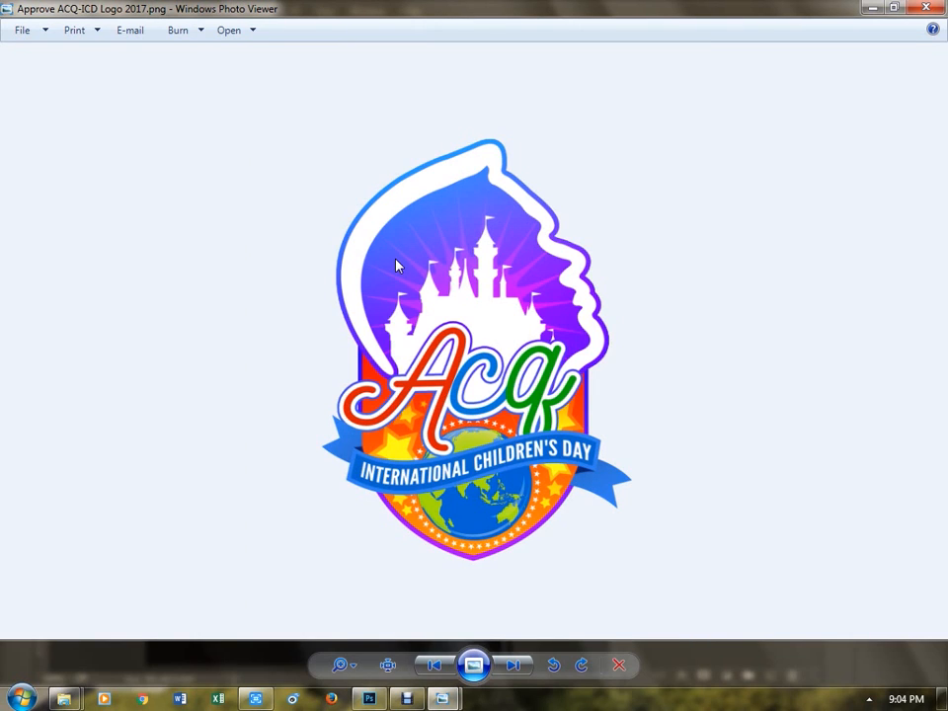
pyautogui.press('Left')
pyautogui.press('Right')
pyautogui.hotkey('alt', 'F4')
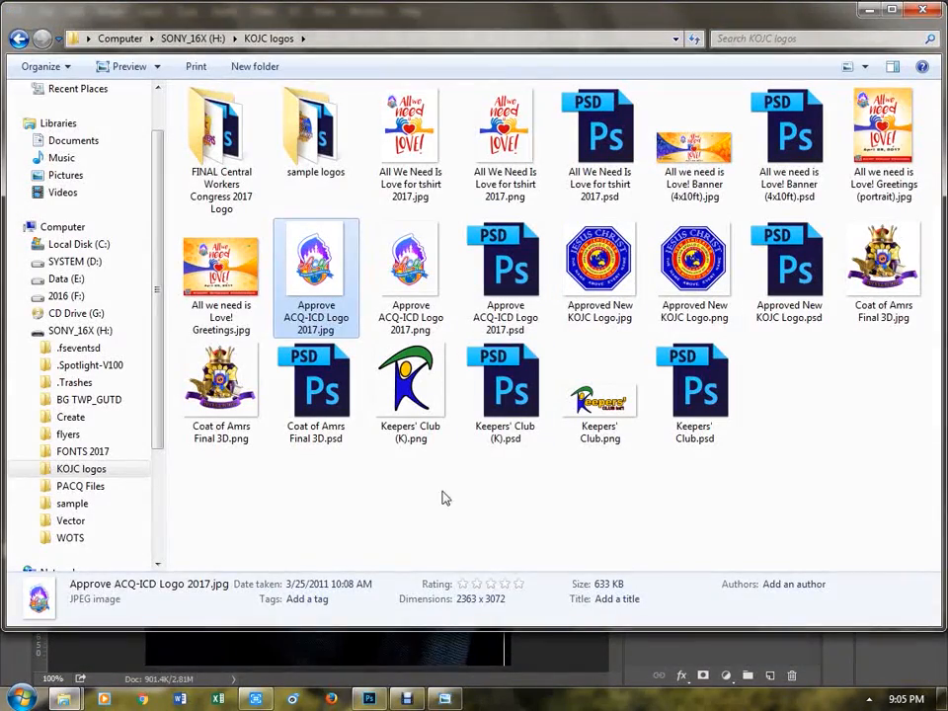
pyautogui.click(442, 499)
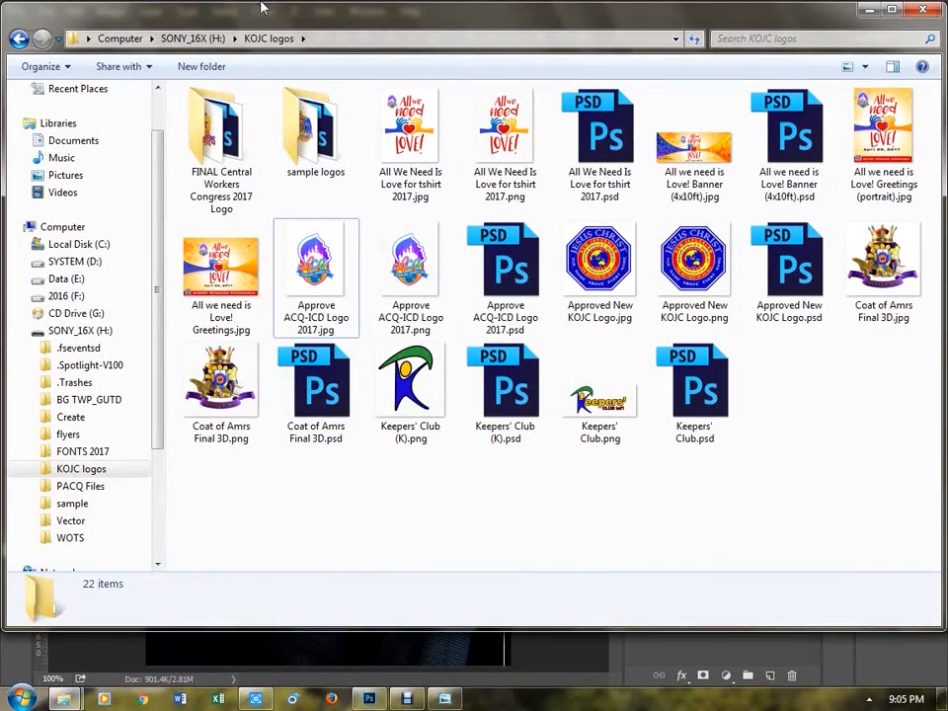
# - Place Approve ACQ-ICD Logo 2017.jpg from the KOJC logos folder onto the poster and commit the placement
pyautogui.moveTo(444, 10); pyautogui.dragTo(613, 107)
pyautogui.scroll(-2, 732, 350)
pyautogui.scroll(-4, 733, 354)
pyautogui.scroll(4, 733, 354)
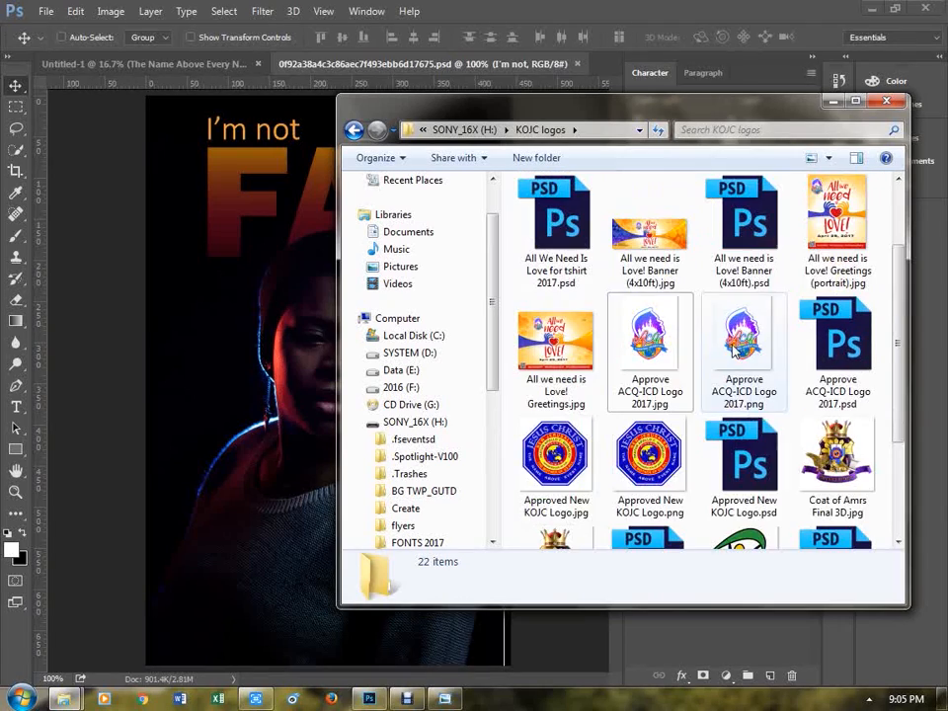
pyautogui.moveTo(732, 363); pyautogui.dragTo(248, 335)
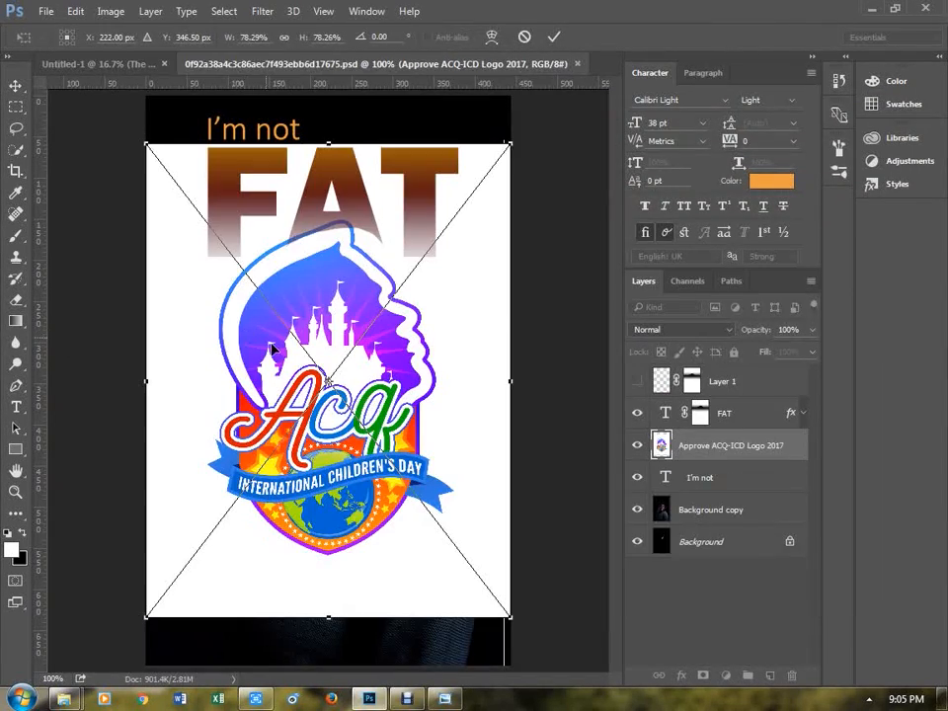
pyautogui.press('Return')
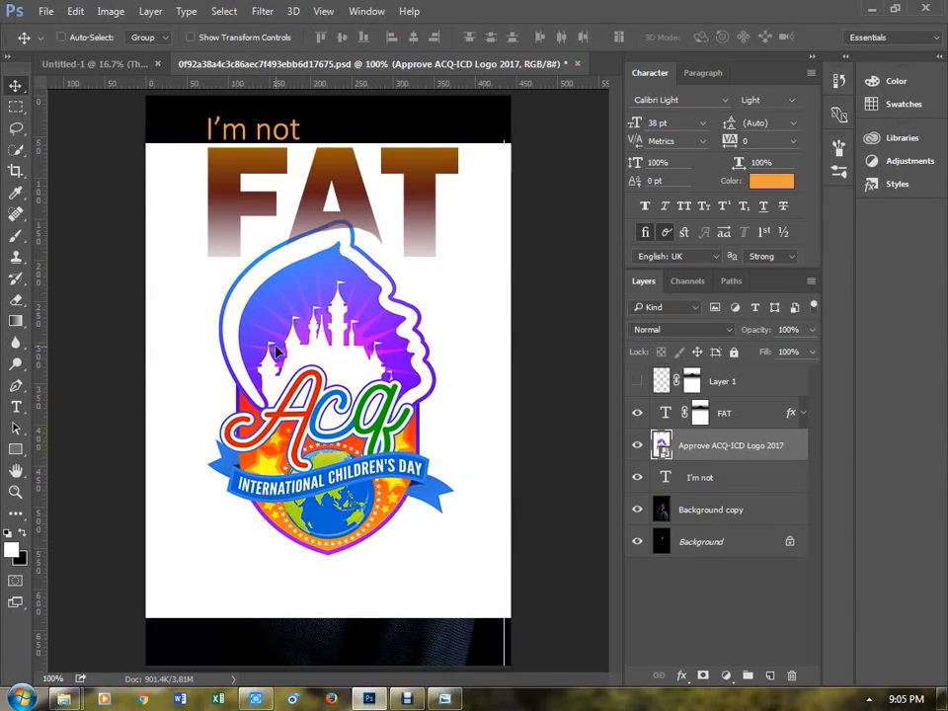
# - Place Approve ACQ-ICD Logo 2017.png on the poster, shifted about 74 px down, and hide the JPG logo layer
pyautogui.hotkey('alt', 'Tab')
pyautogui.moveTo(743, 341); pyautogui.dragTo(282, 429)
pyautogui.moveTo(377, 339); pyautogui.dragTo(377, 413)
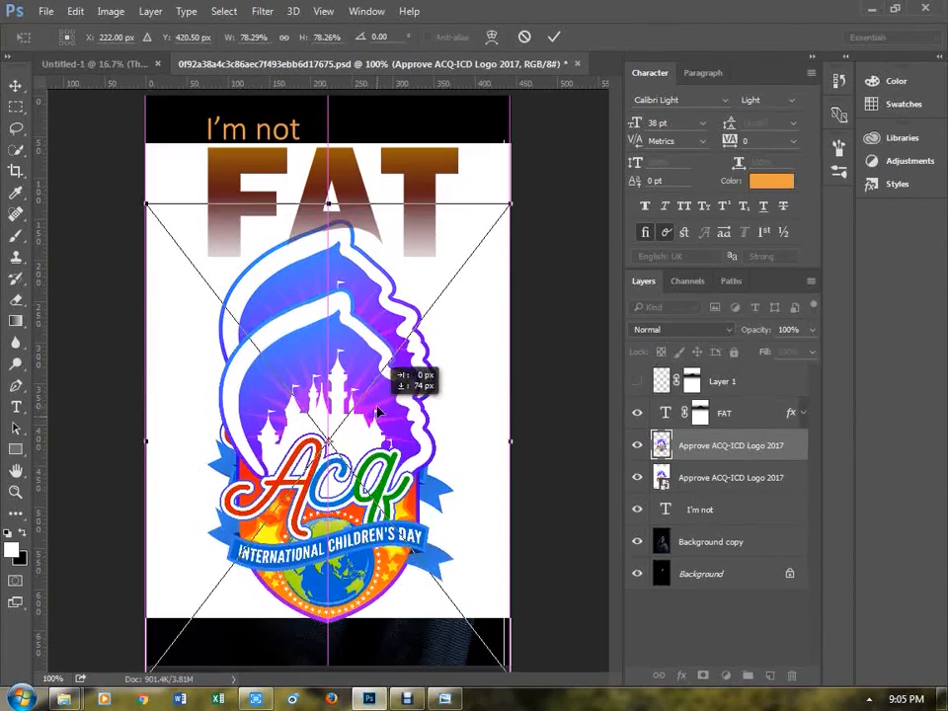
pyautogui.press('Return')
pyautogui.click(636, 477)
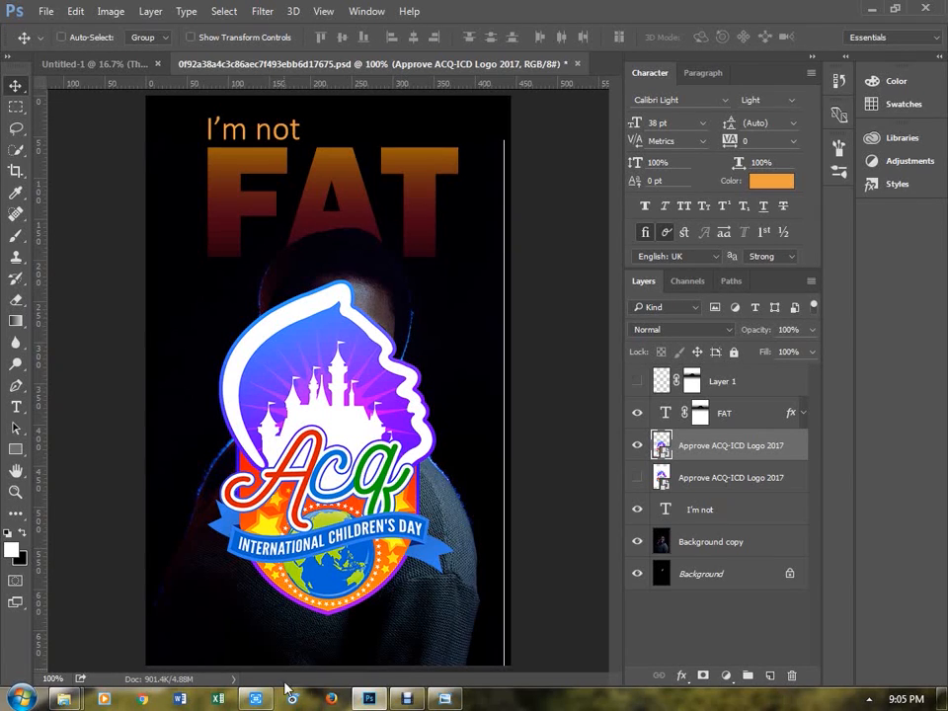
# - Hide the PNG logo, Background copy and "I'm not" layers, keeping the FAT layer visible
pyautogui.moveTo(72, 701)
pyautogui.moveTo(637, 445); pyautogui.dragTo(636, 412)
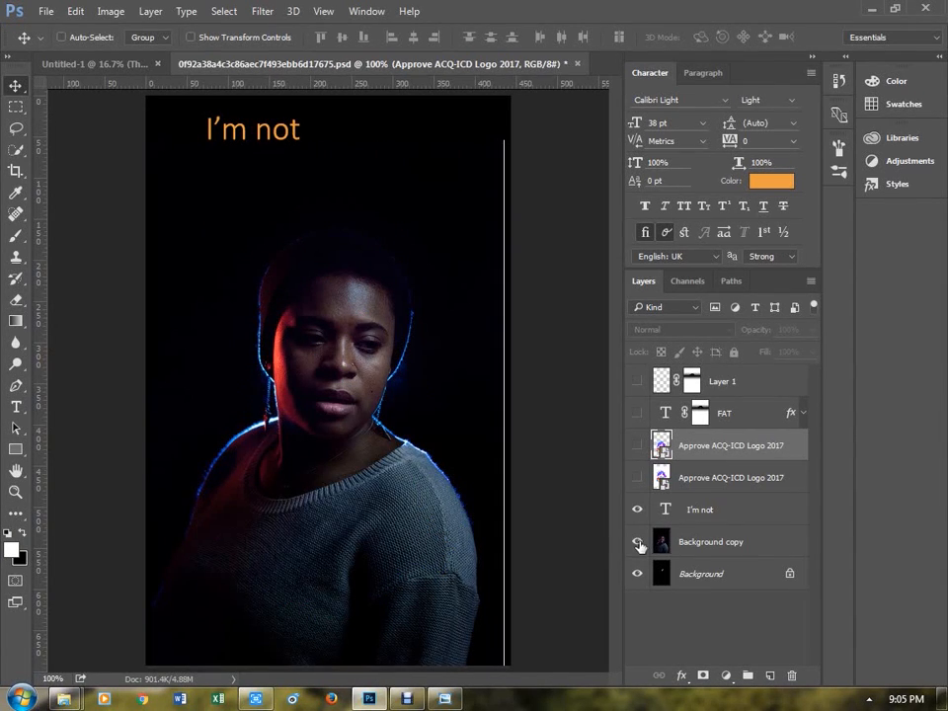
pyautogui.click(637, 413)
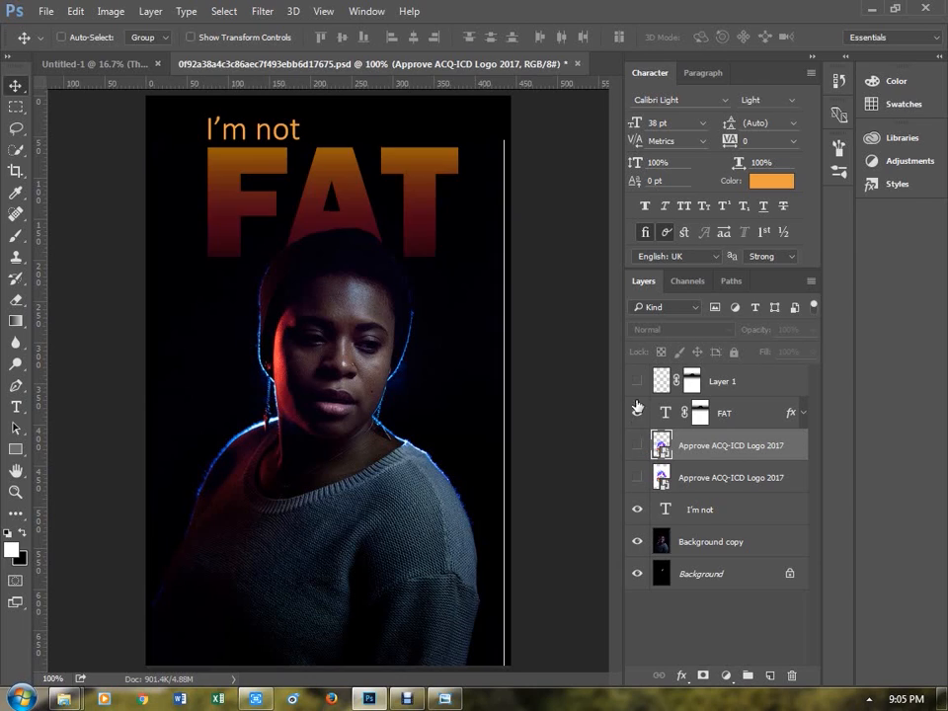
pyautogui.click(636, 541)
pyautogui.click(637, 510)
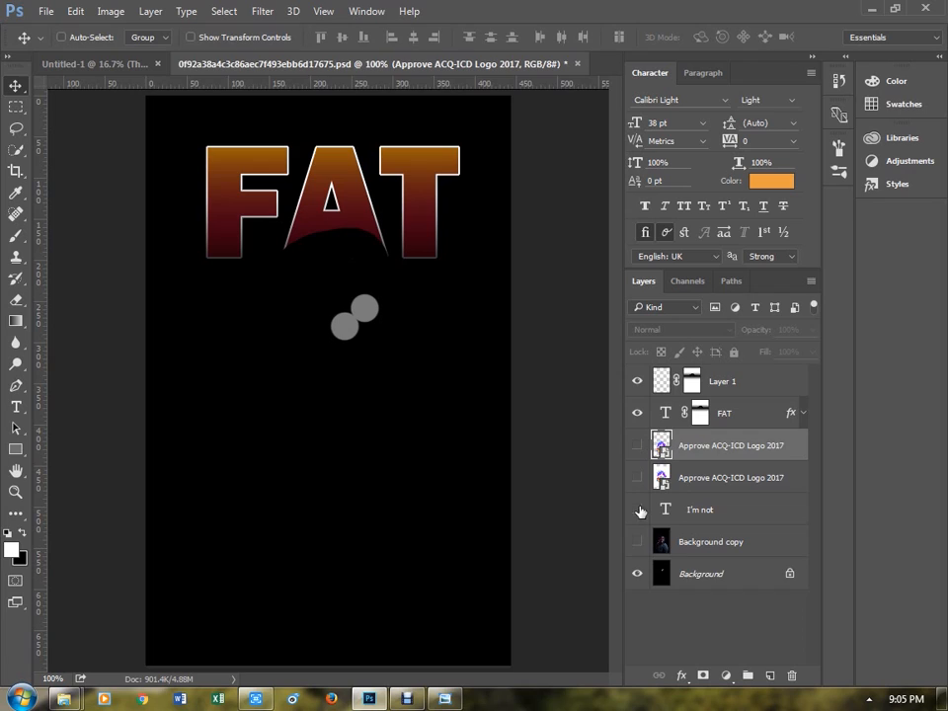
# - Fill the FAT layer's mask with white to reveal the whole word, and hide Layer 1
pyautogui.click(699, 574)
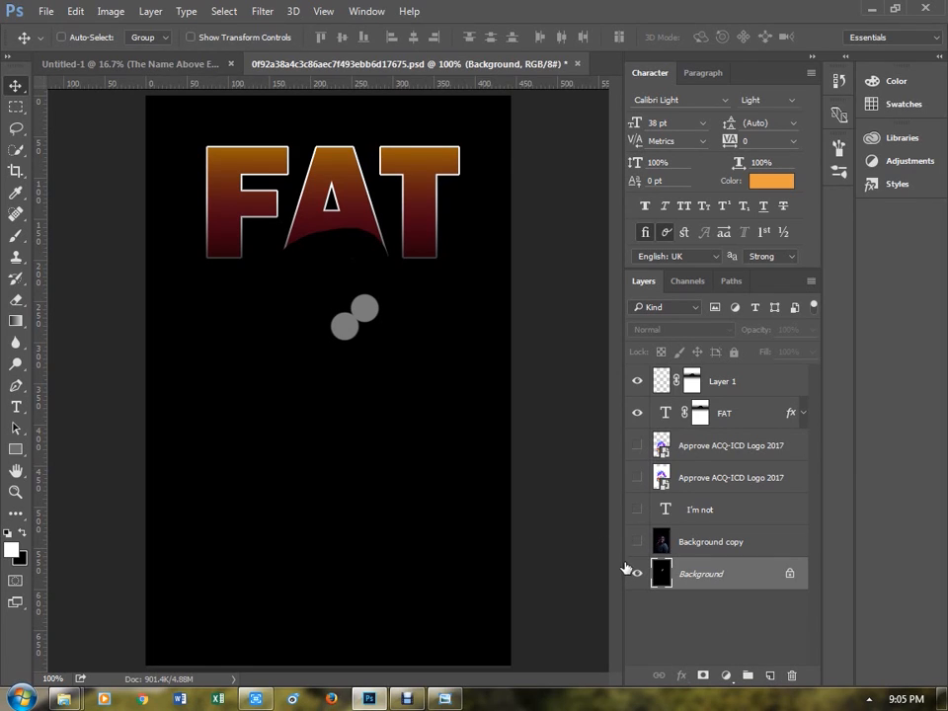
pyautogui.click(699, 413)
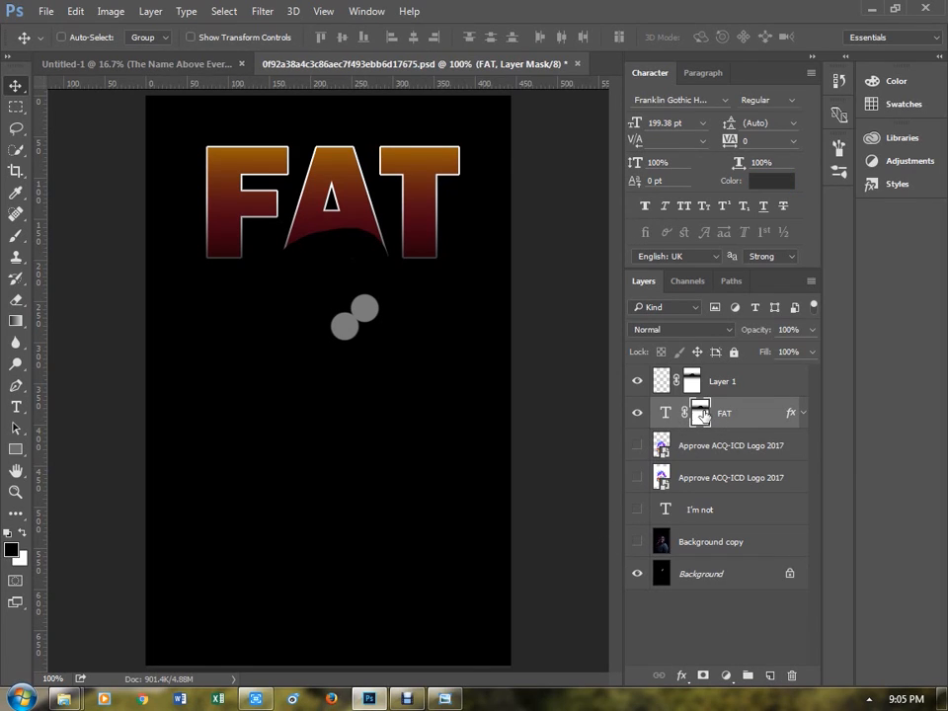
pyautogui.hotkey('ctrl', 'BackSpace')
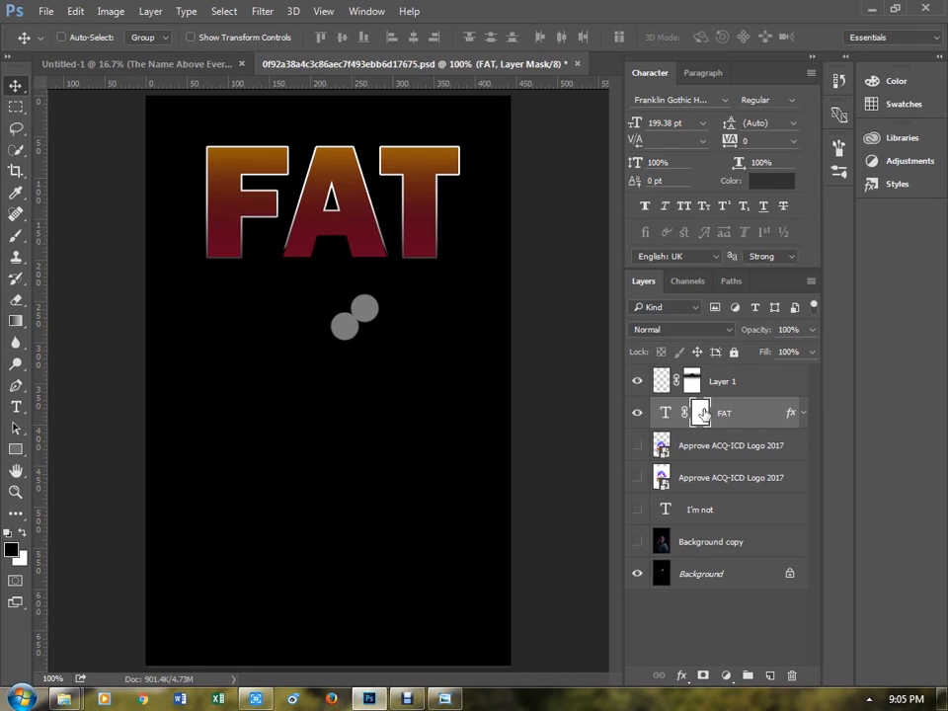
pyautogui.click(637, 381)
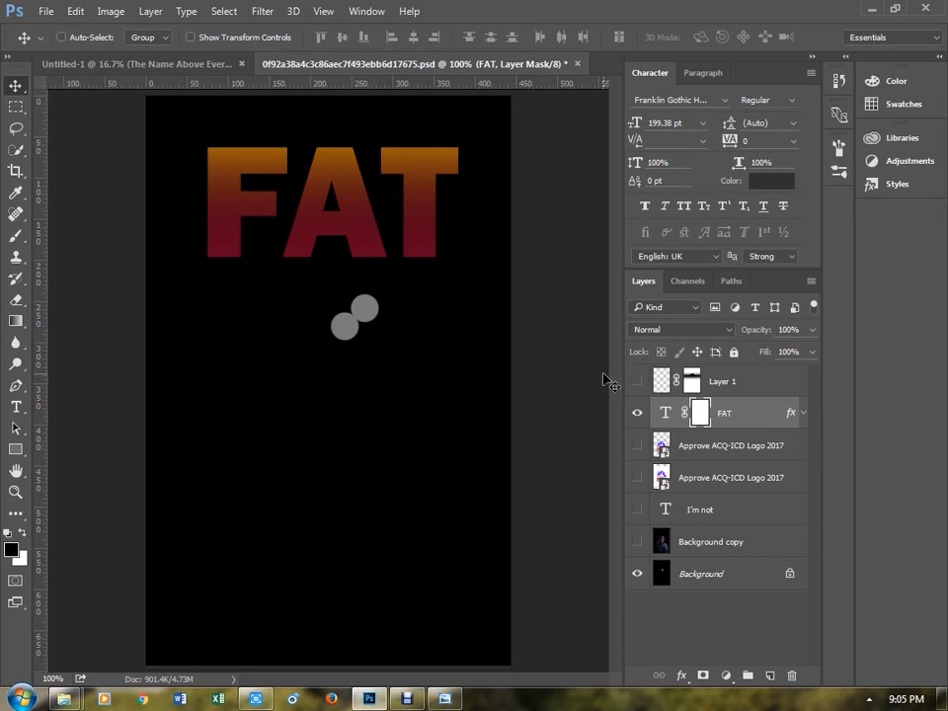
# - Fill the Background layer with black to cover the two grey dots, and hide that layer
pyautogui.click(373, 318)
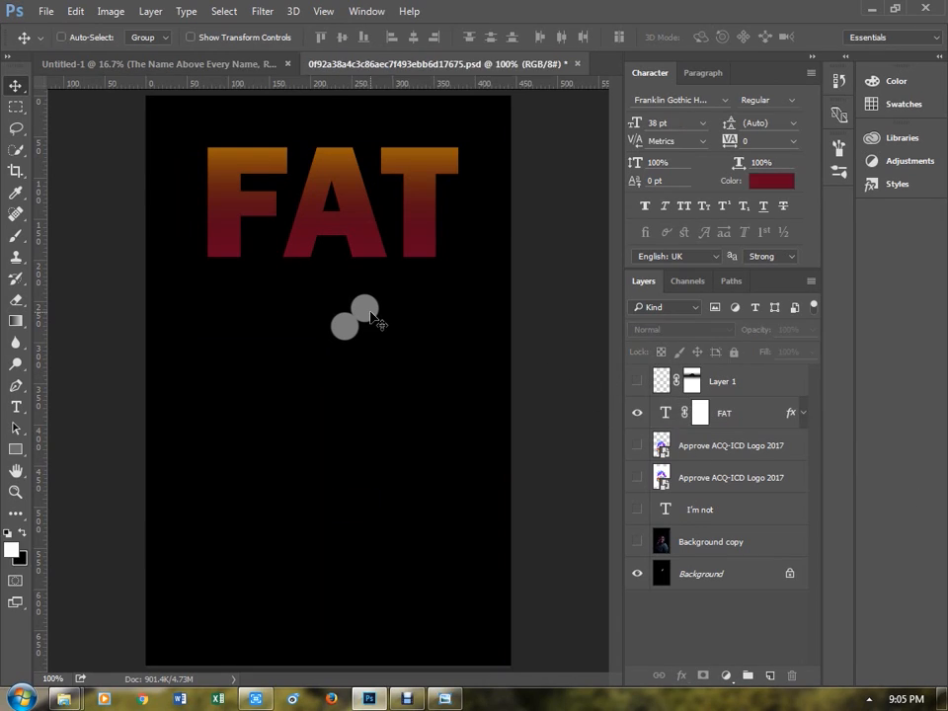
pyautogui.click(717, 574)
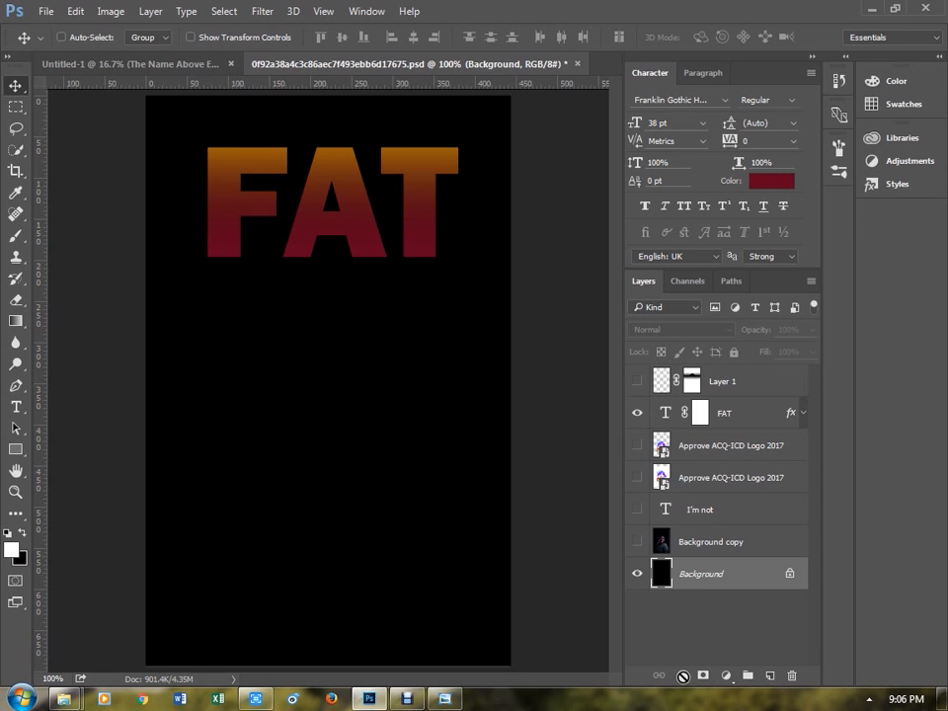
pyautogui.click(637, 573)
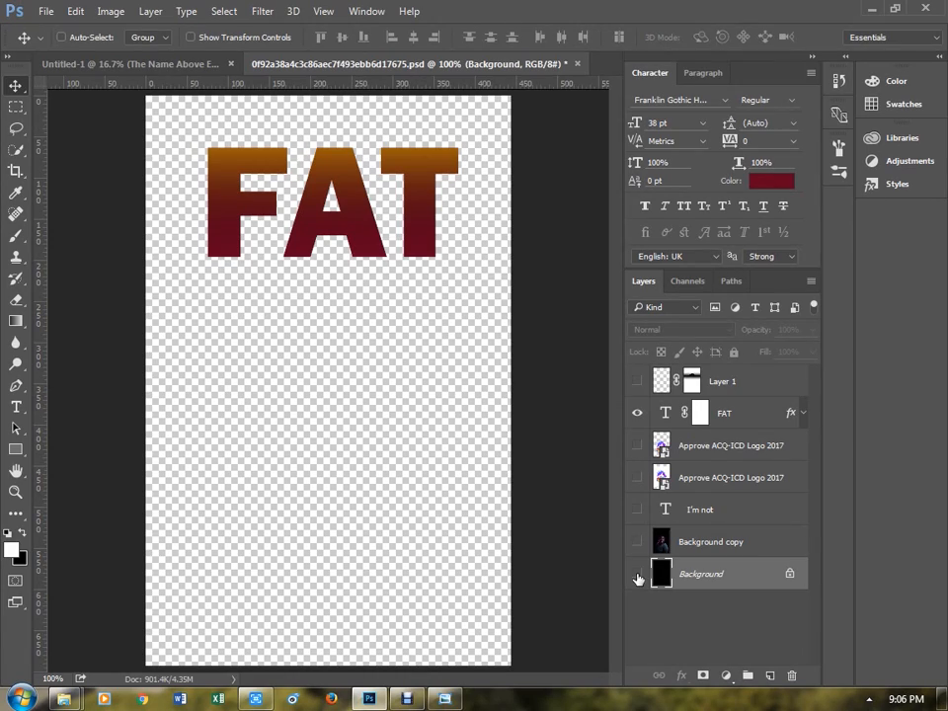
# - Save the transparent FAT artwork as 0f92a38a4c3c86aec7f493ebb6d17675.png in PNG format in the pics sample folder
pyautogui.hotkey('ctrl', 'shift', 's')
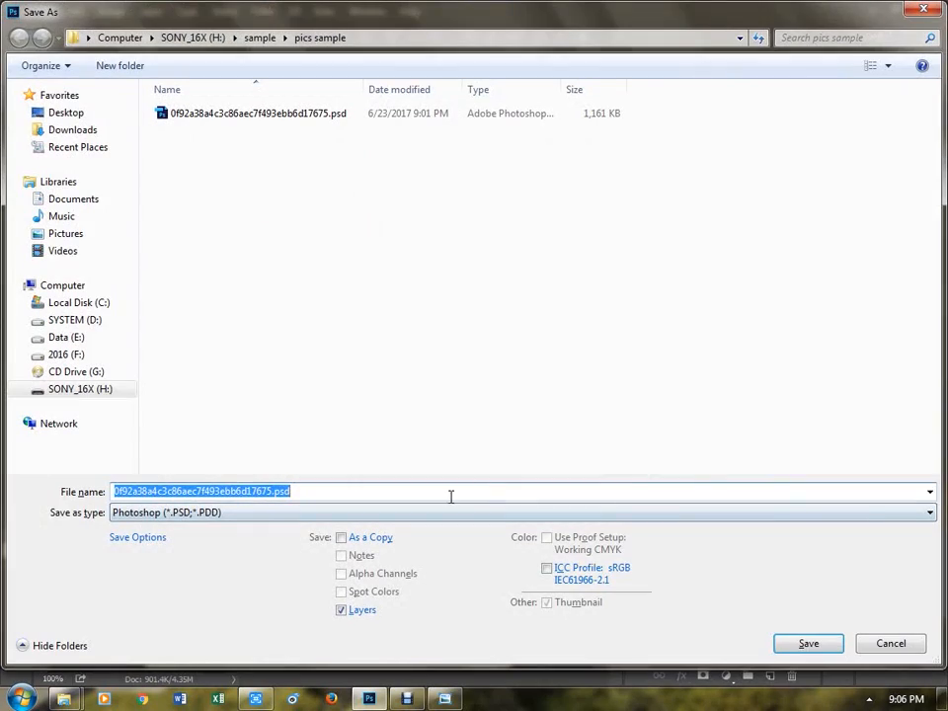
pyautogui.click(442, 511)
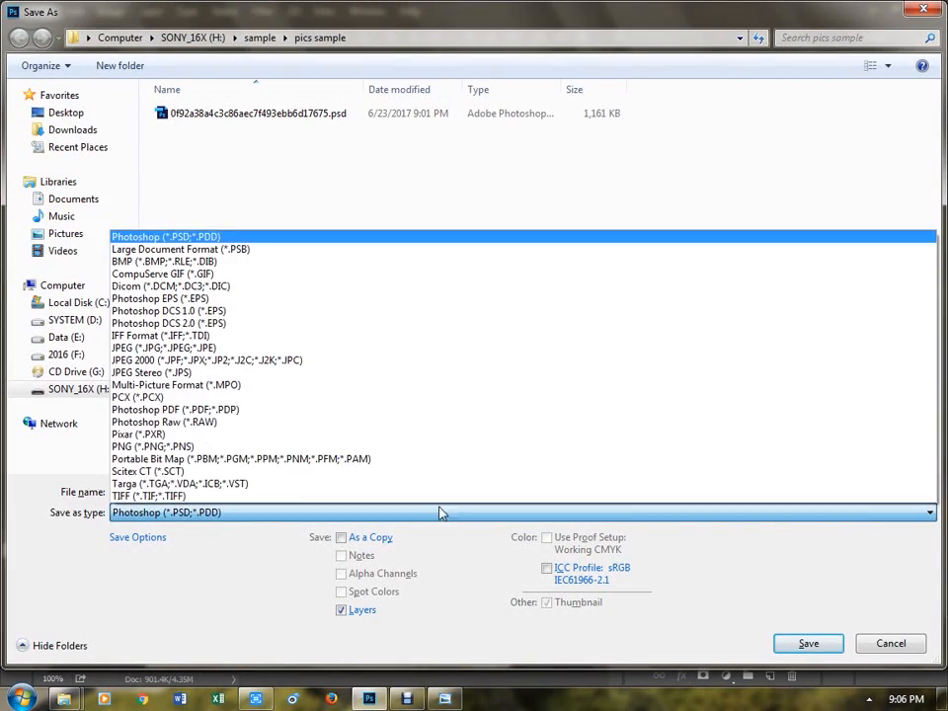
pyautogui.click(431, 448)
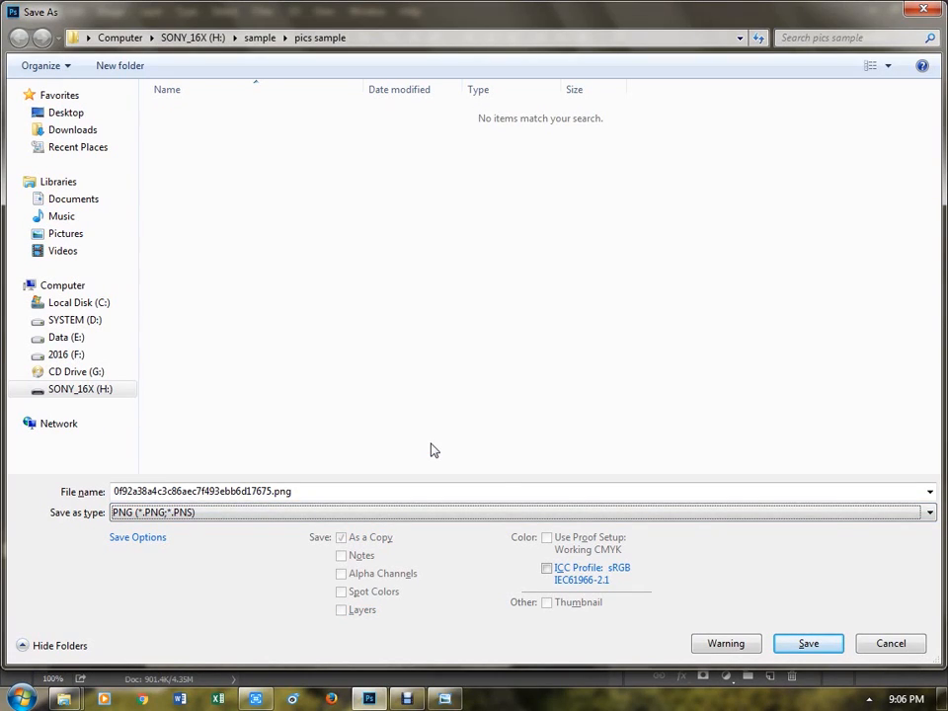
pyautogui.click(787, 646)
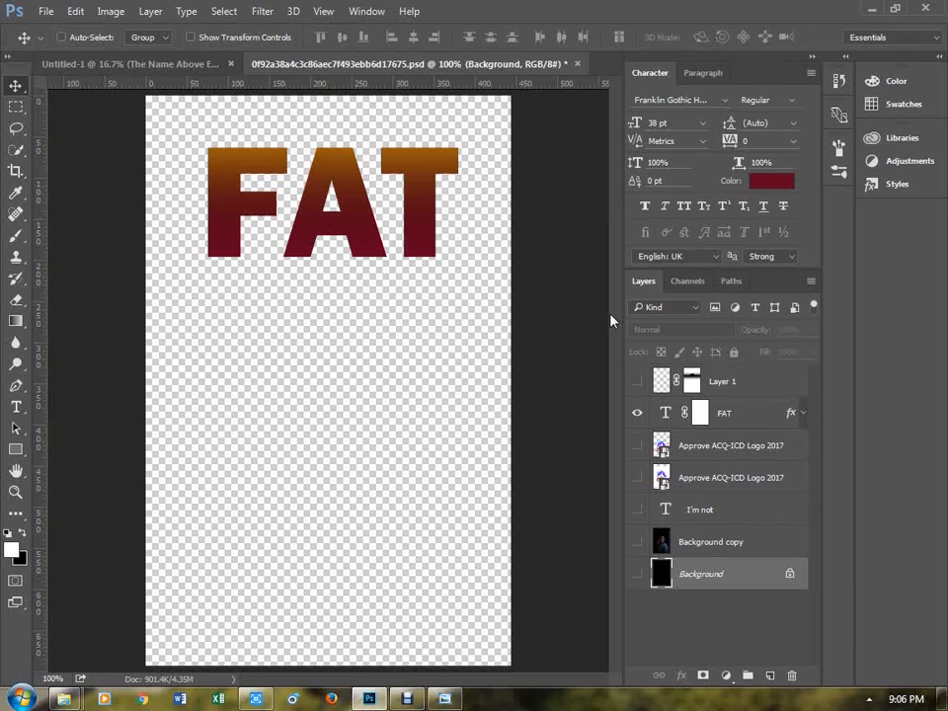
# - Show the black Background layer again and switch to the KOJC logos folder window in Windows Explorer
pyautogui.click(637, 574)
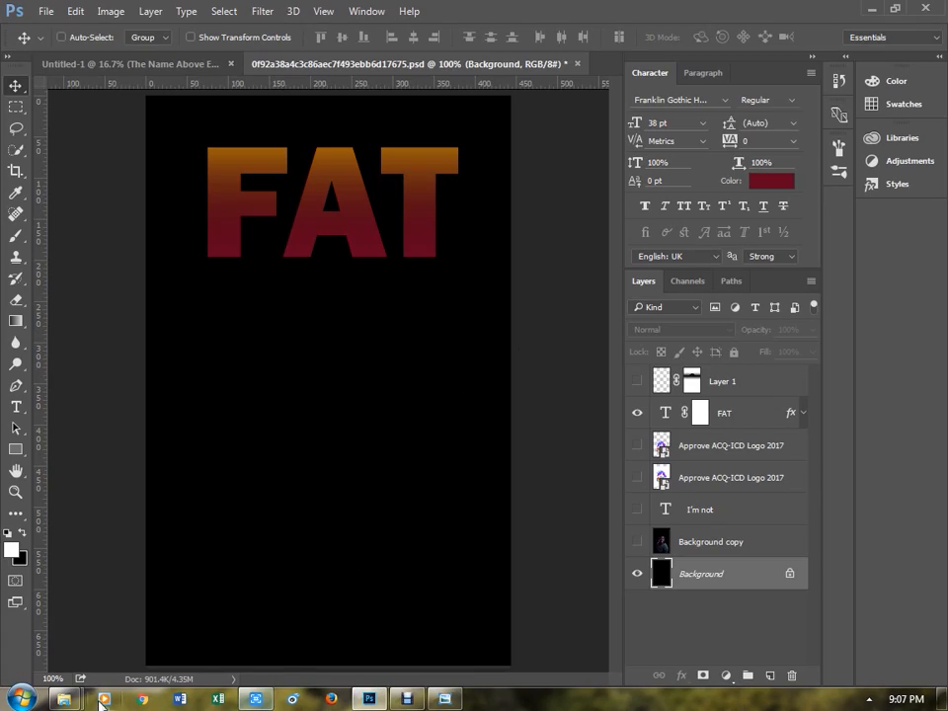
pyautogui.moveTo(64, 698)
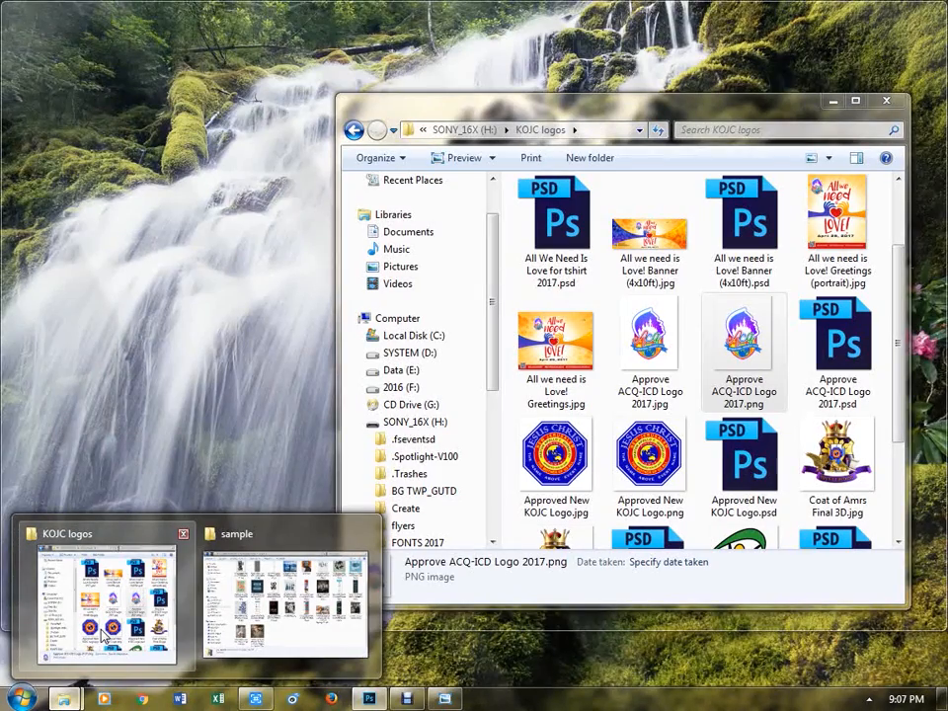
pyautogui.click(107, 628)
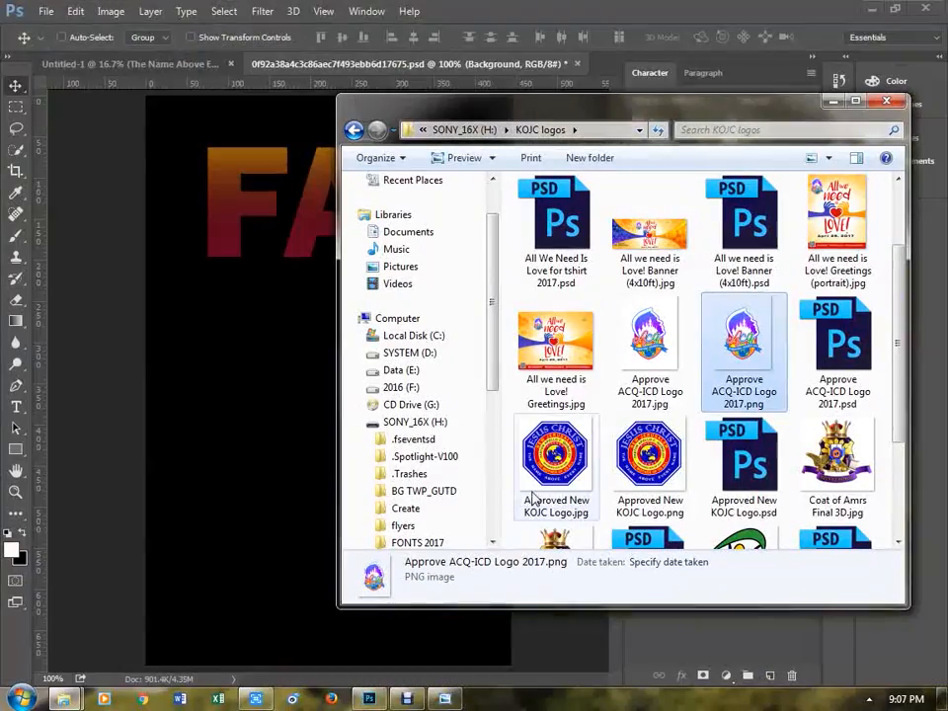
# - Show the Background copy layer and replace the FAT layer's mask with a copy of Layer 1's mask
pyautogui.click(325, 426)
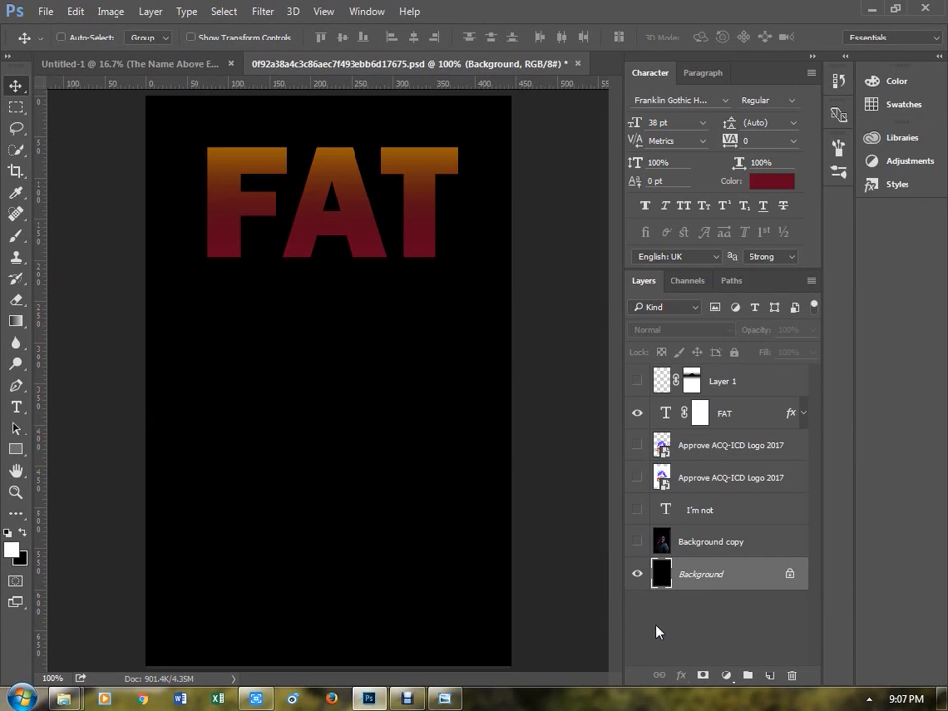
pyautogui.click(637, 541)
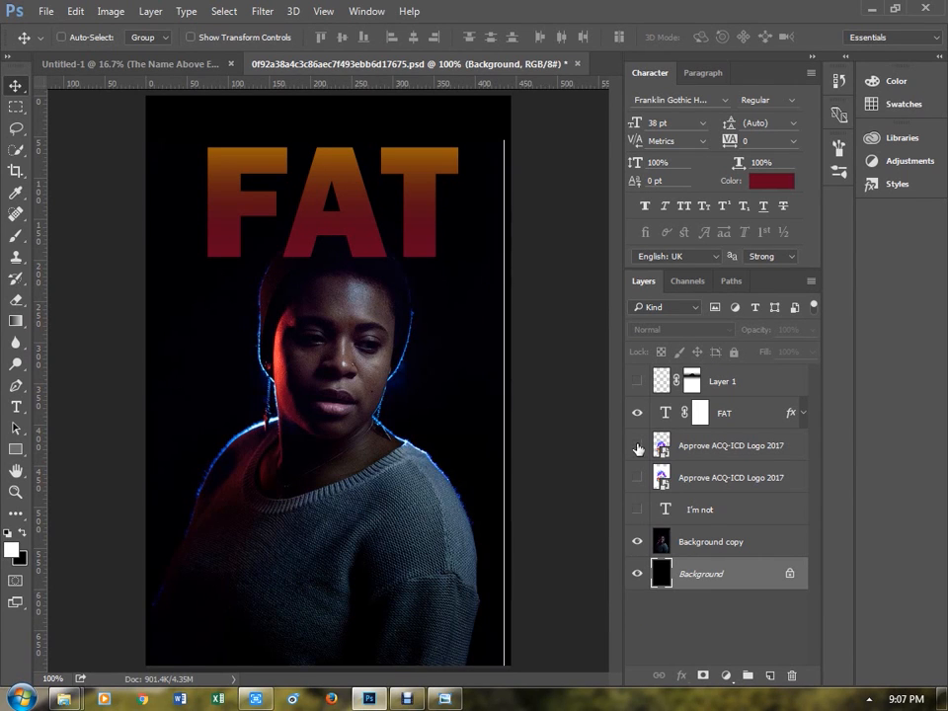
pyautogui.moveTo(691, 381); pyautogui.dragTo(696, 419)
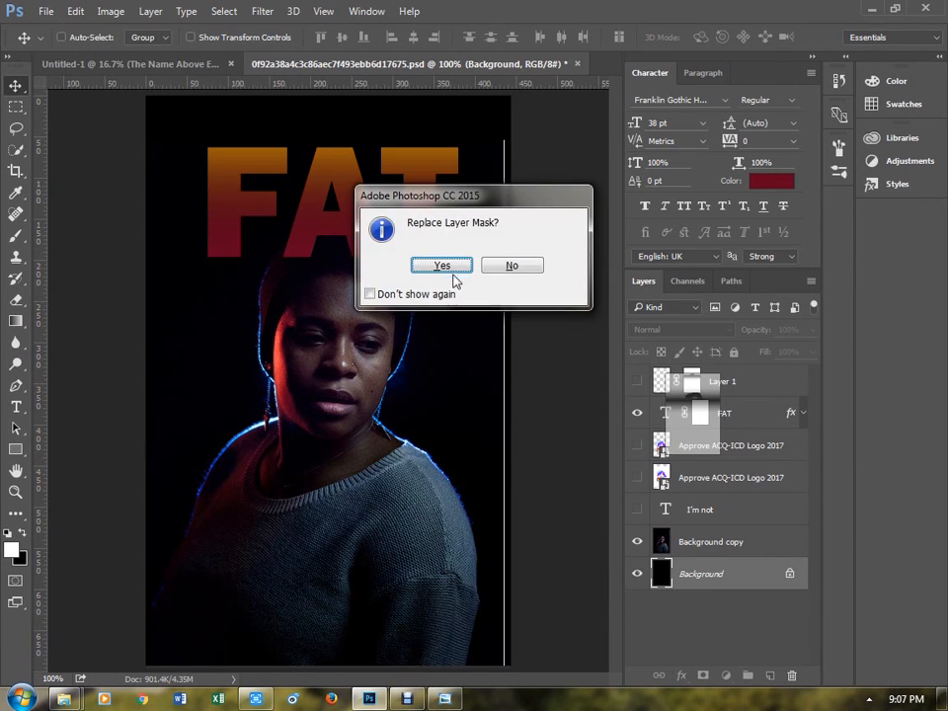
pyautogui.click(374, 291)
pyautogui.click(444, 263)
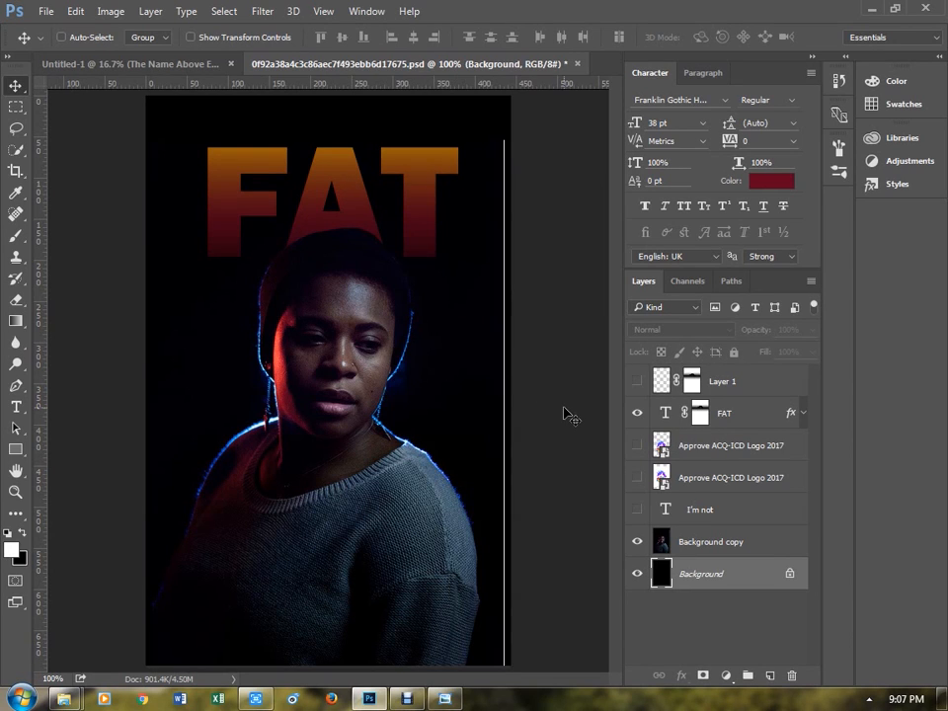
# - Switch to the Untitled-1 document and create a paragraph text box in the upper-middle area of the white canvas
pyautogui.click(200, 65)
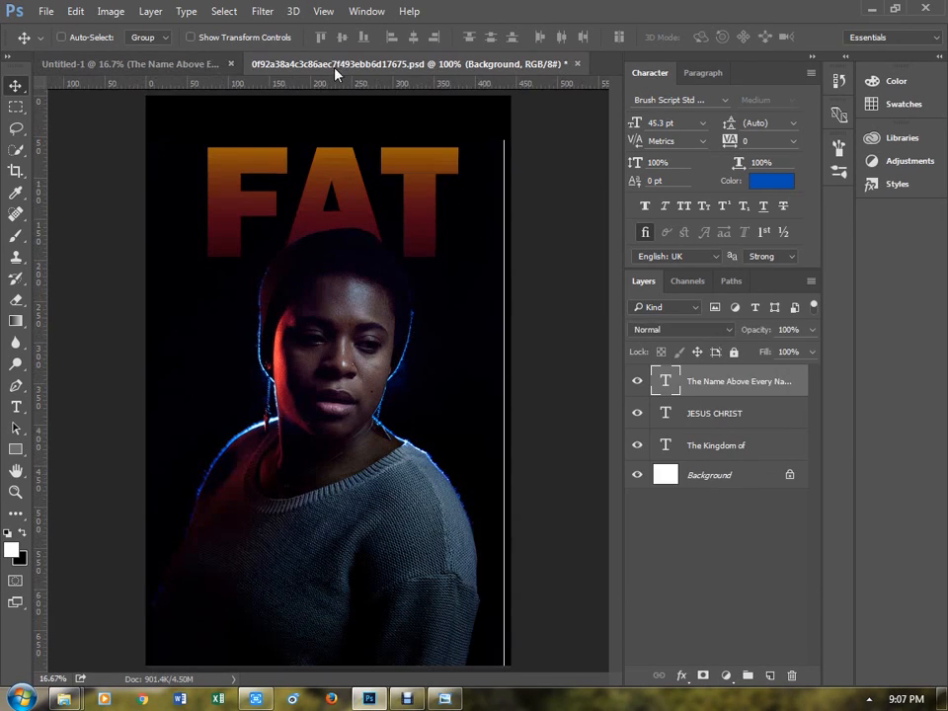
pyautogui.click(331, 64)
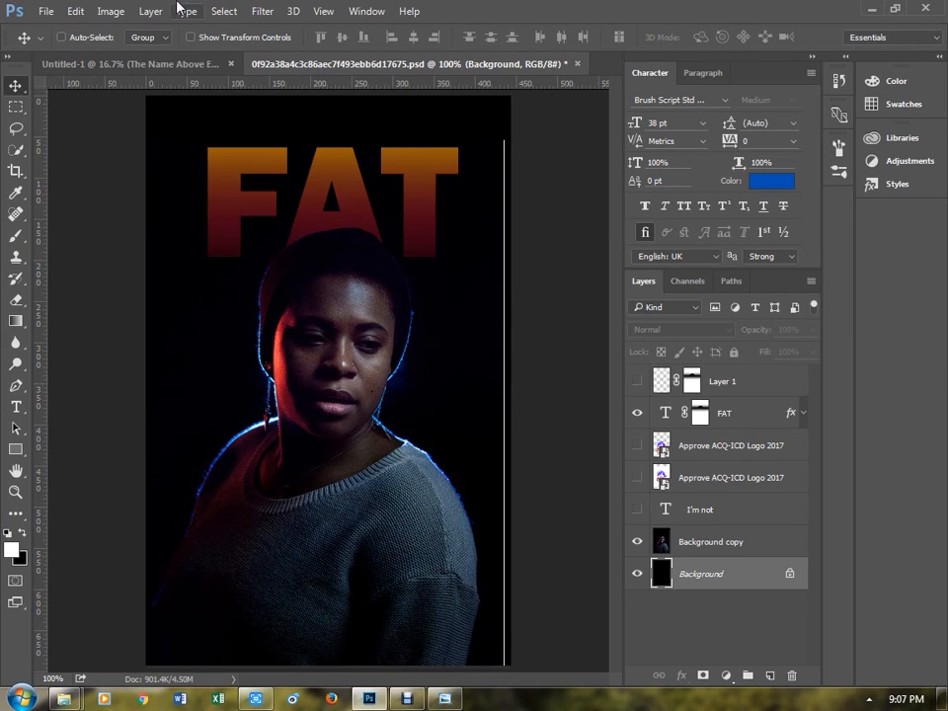
pyautogui.click(173, 62)
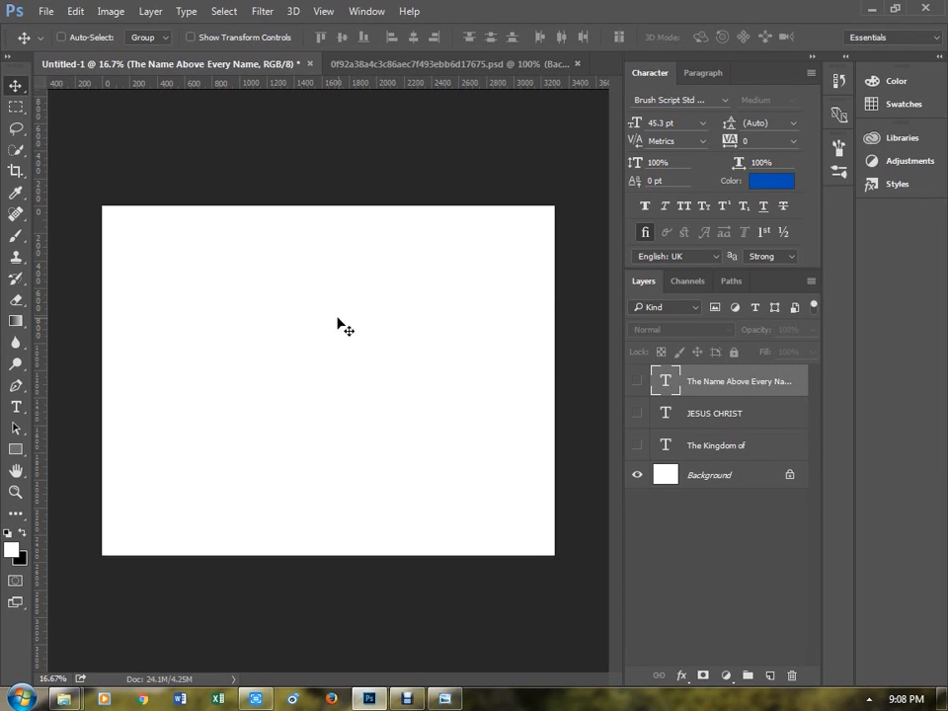
pyautogui.press('t')
pyautogui.moveTo(227, 287); pyautogui.dragTo(487, 388)
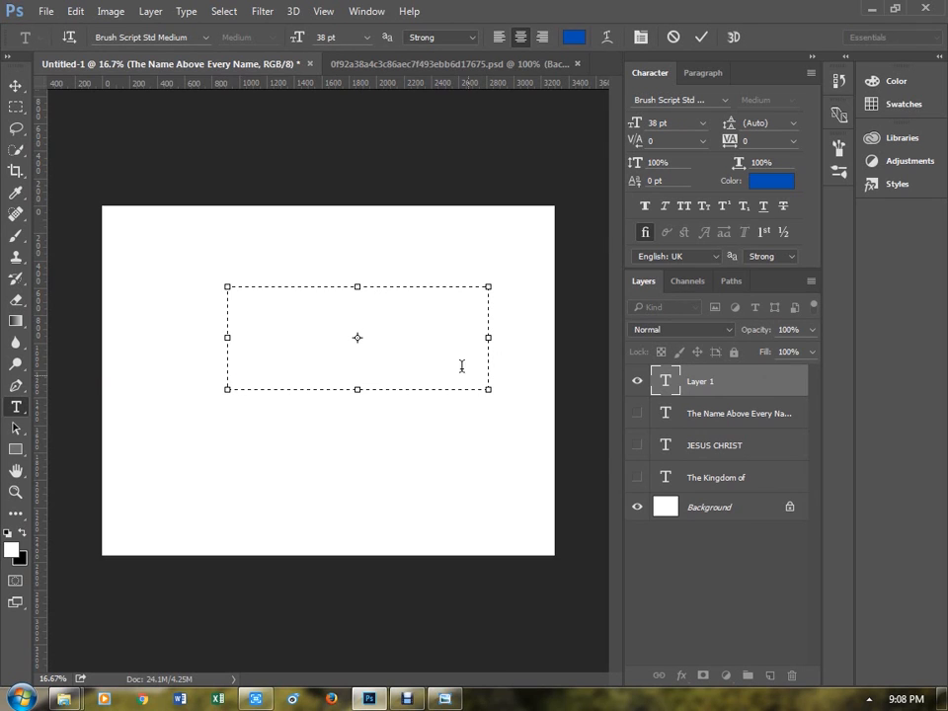
# - Set the text colour to blue #0467b3
pyautogui.click(771, 181)
pyautogui.write('0467b3')
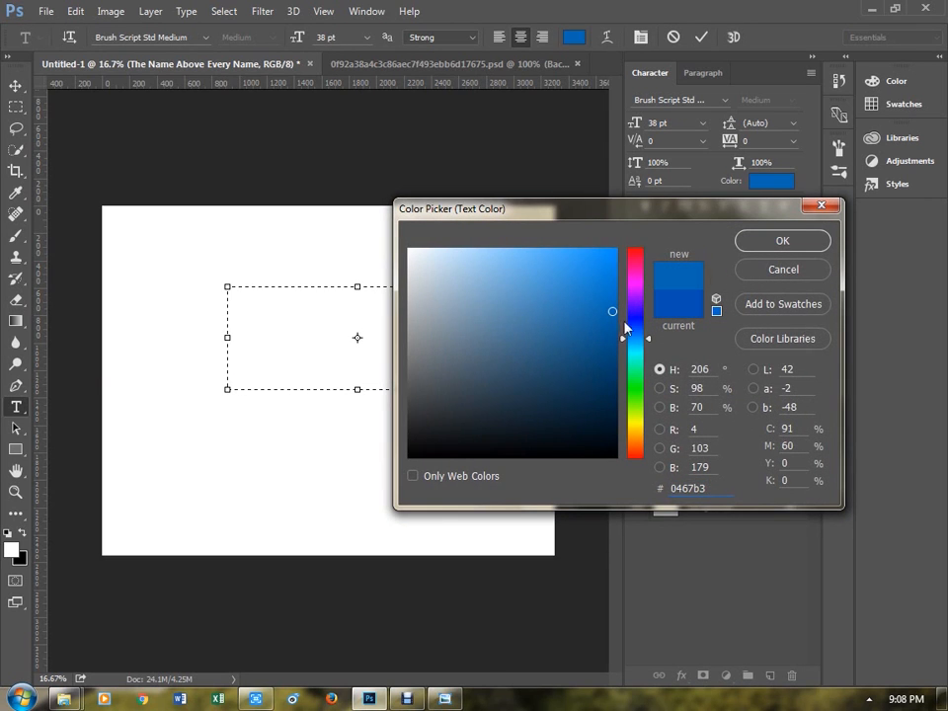
pyautogui.click(780, 241)
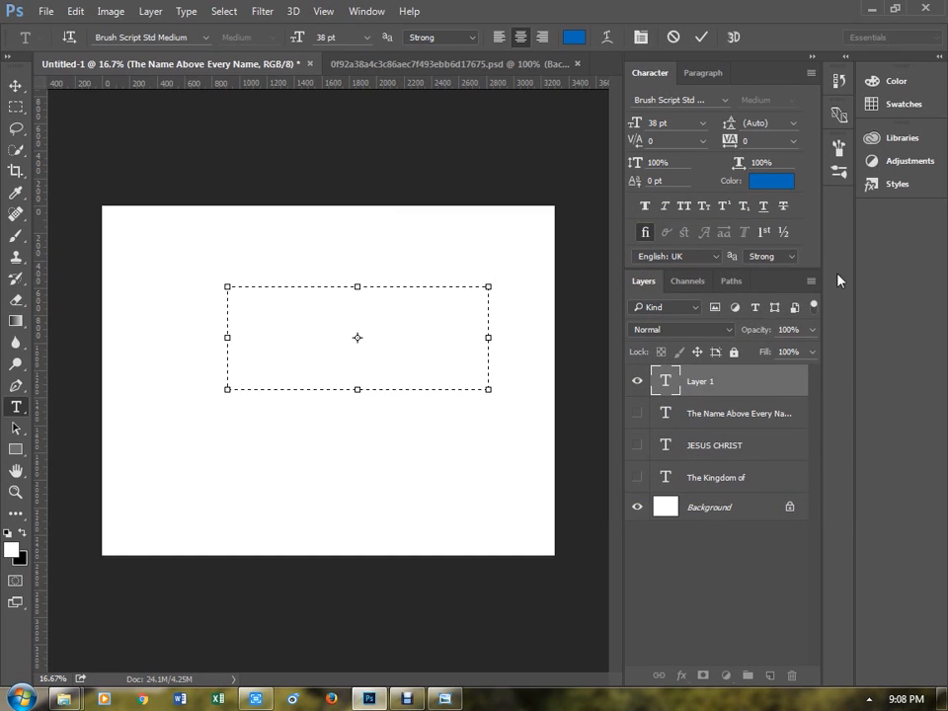
# - Set the text colour to red and enter "Love" in the text box
pyautogui.click(771, 181)
pyautogui.moveTo(624, 405); pyautogui.dragTo(631, 478)
pyautogui.click(781, 241)
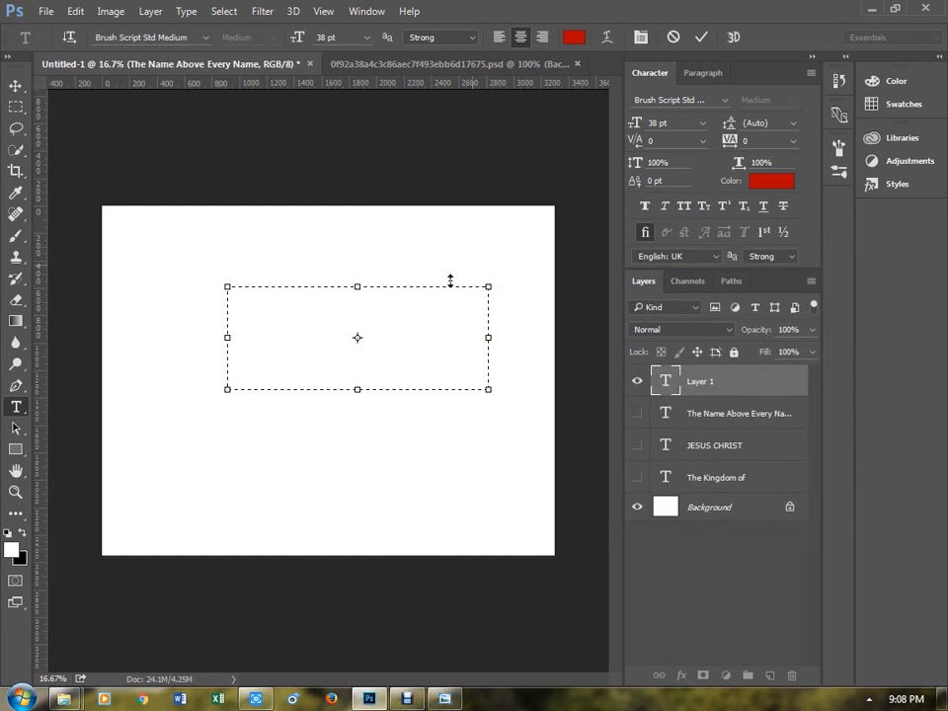
pyautogui.write('Love')
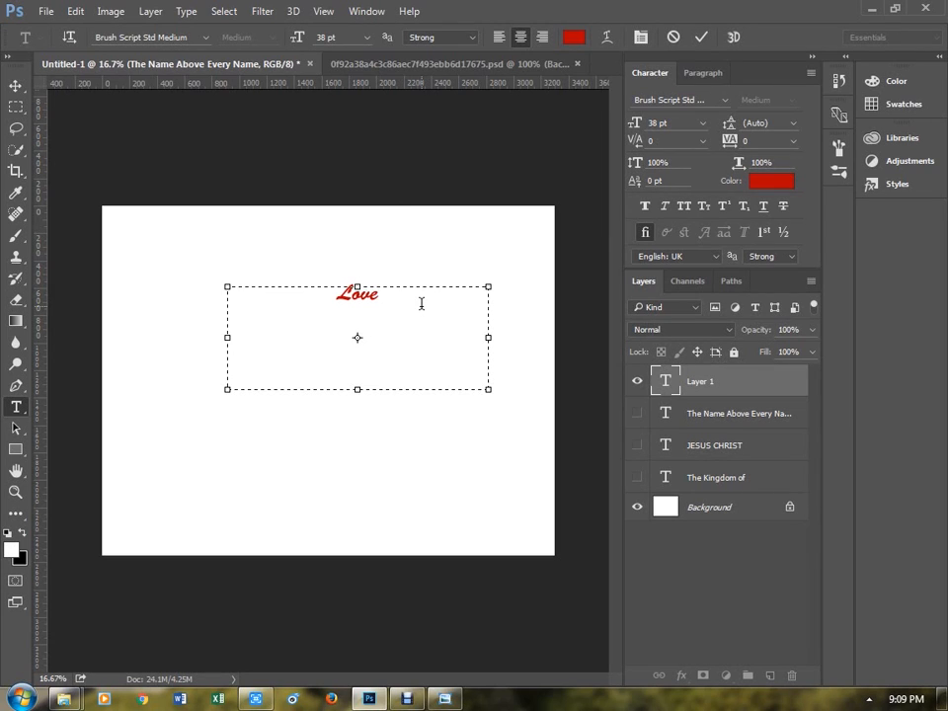
# - Set the word "Love" to 165 pt in the Palace Script MT Regular font
pyautogui.hotkey('ctrl', 'a')
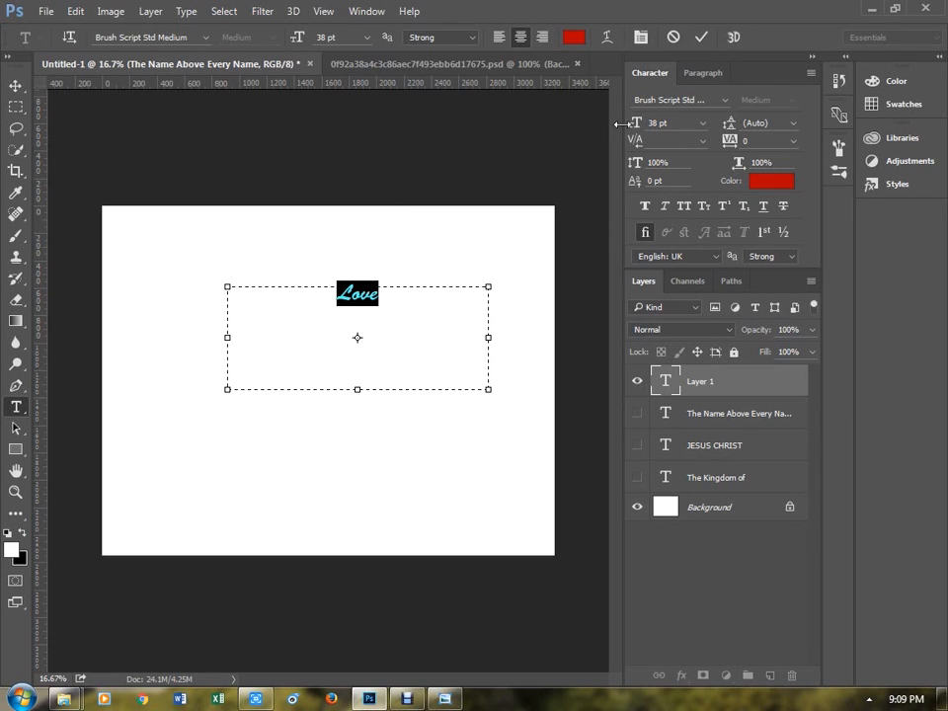
pyautogui.moveTo(628, 125); pyautogui.dragTo(745, 125)
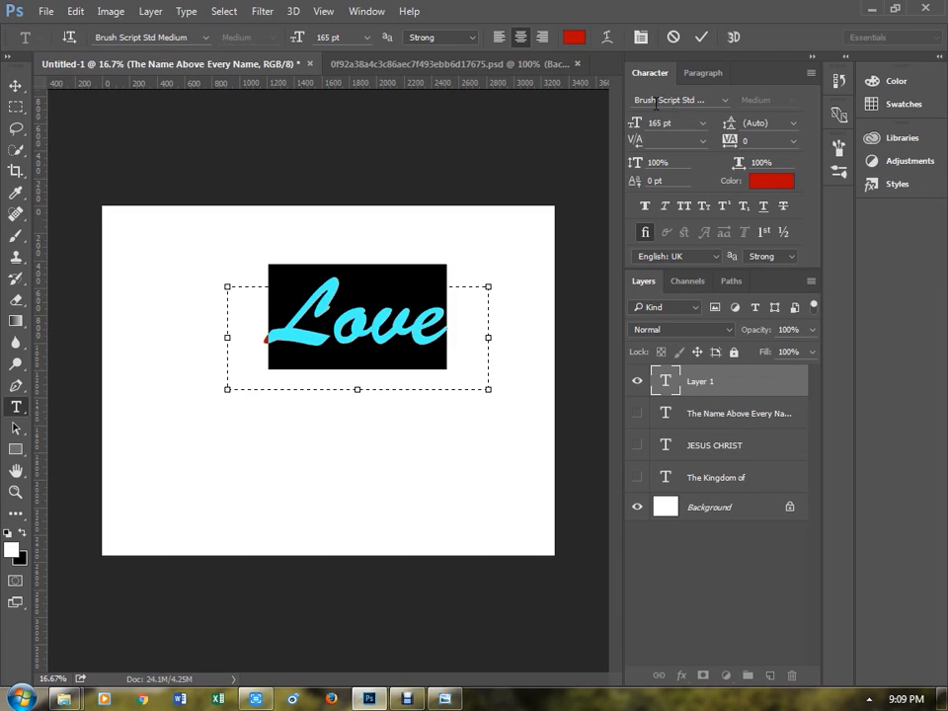
pyautogui.click(647, 98)
pyautogui.write('sli')
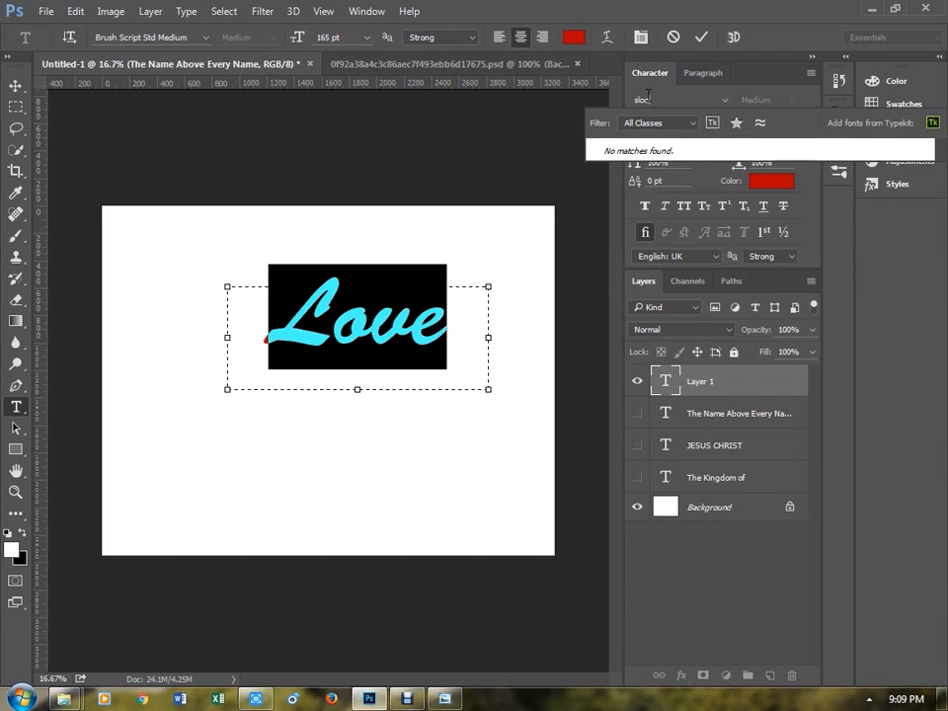
pyautogui.press('BackSpace')
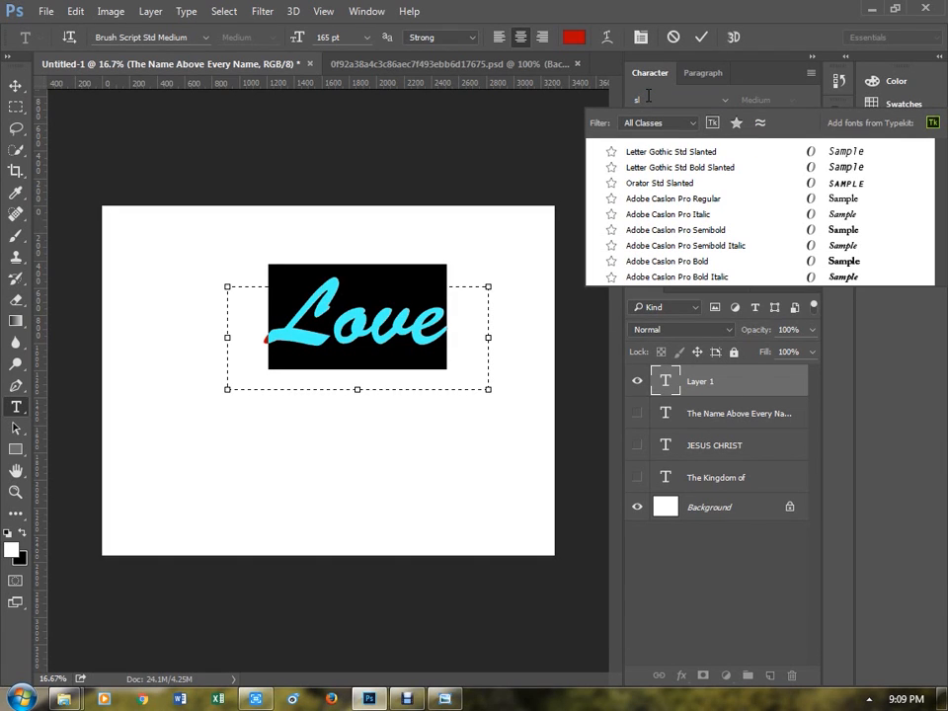
pyautogui.press('BackSpace')
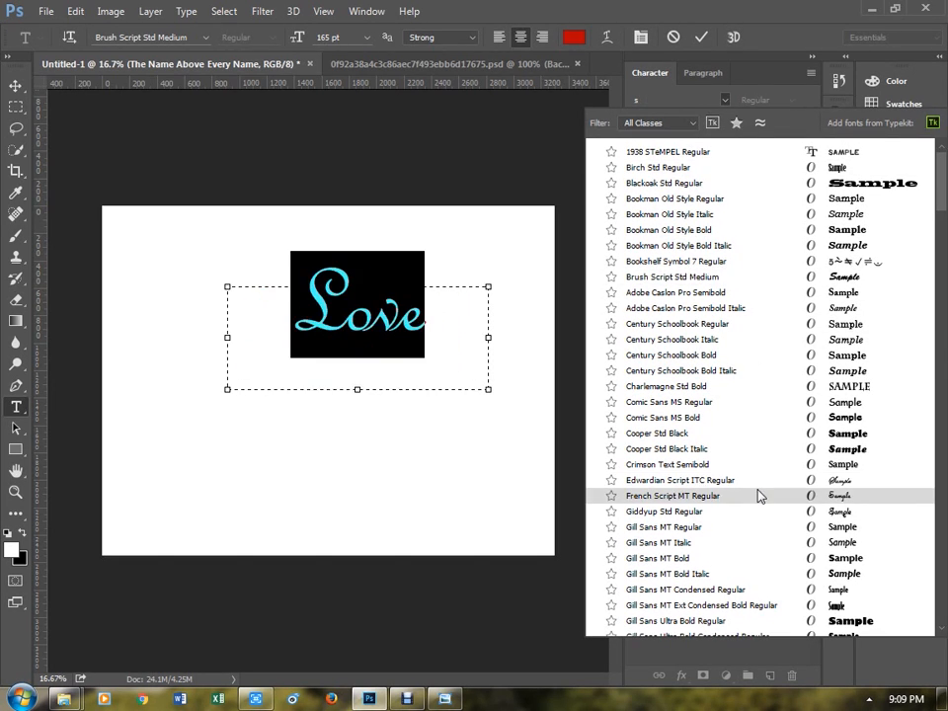
pyautogui.scroll(-4, 758, 493)
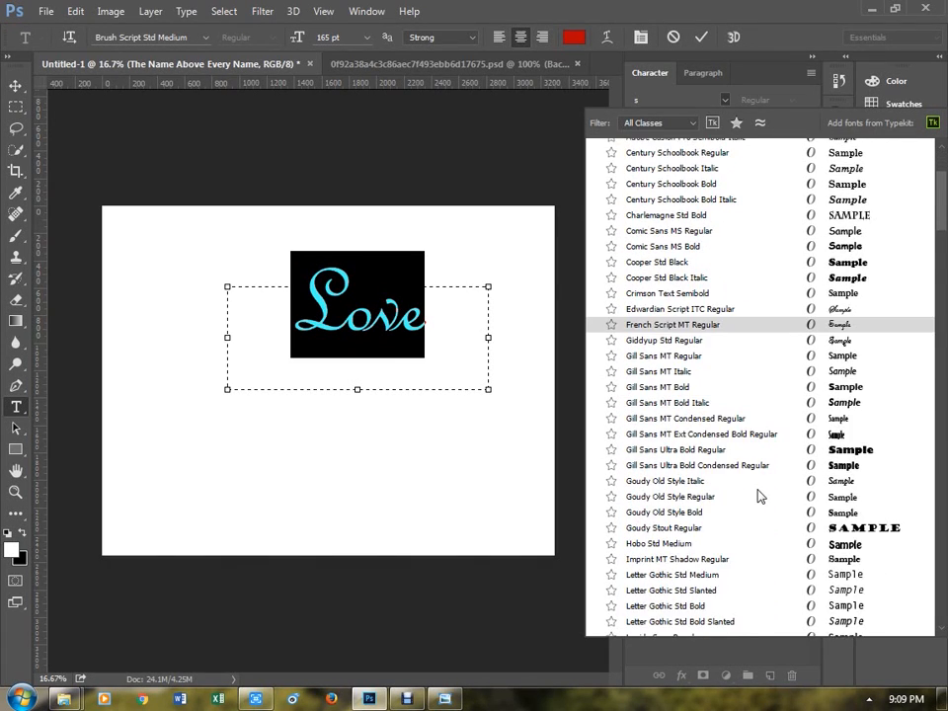
pyautogui.scroll(-5, 758, 493)
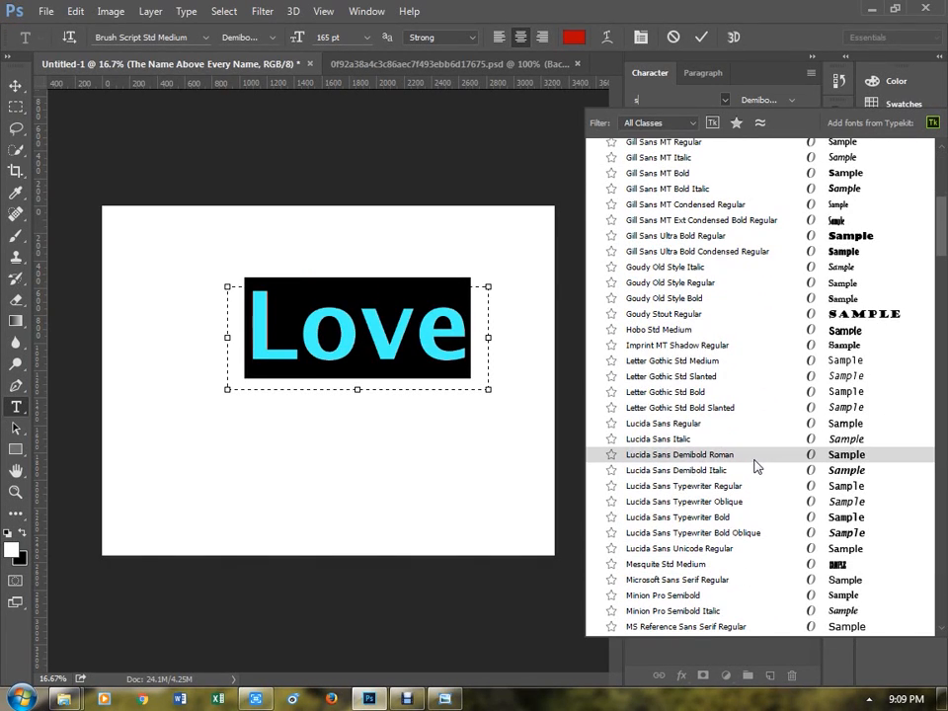
pyautogui.scroll(-7, 755, 466)
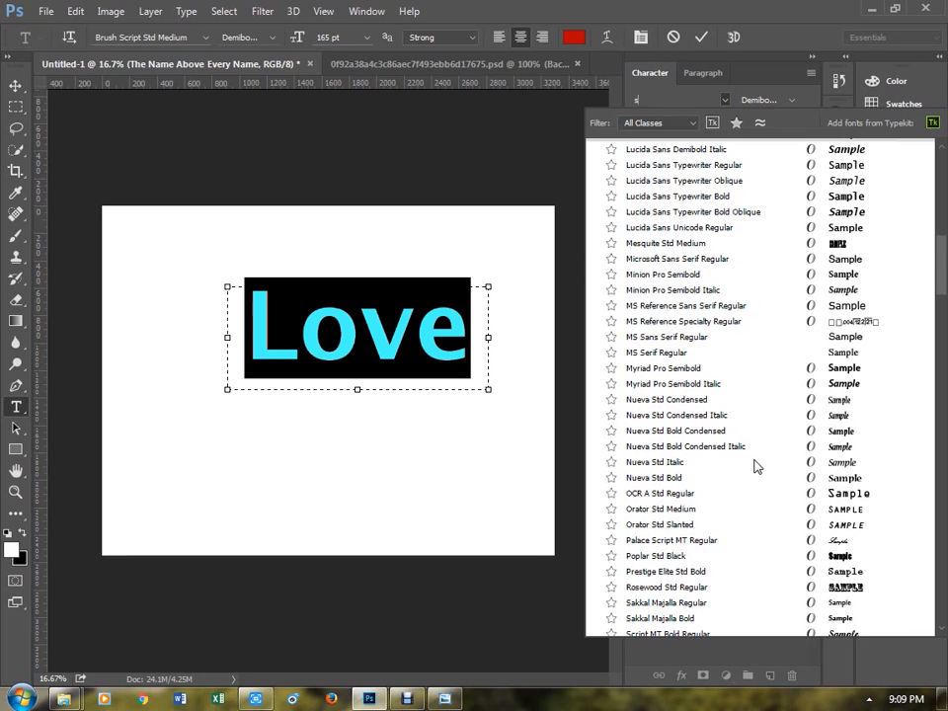
pyautogui.click(740, 544)
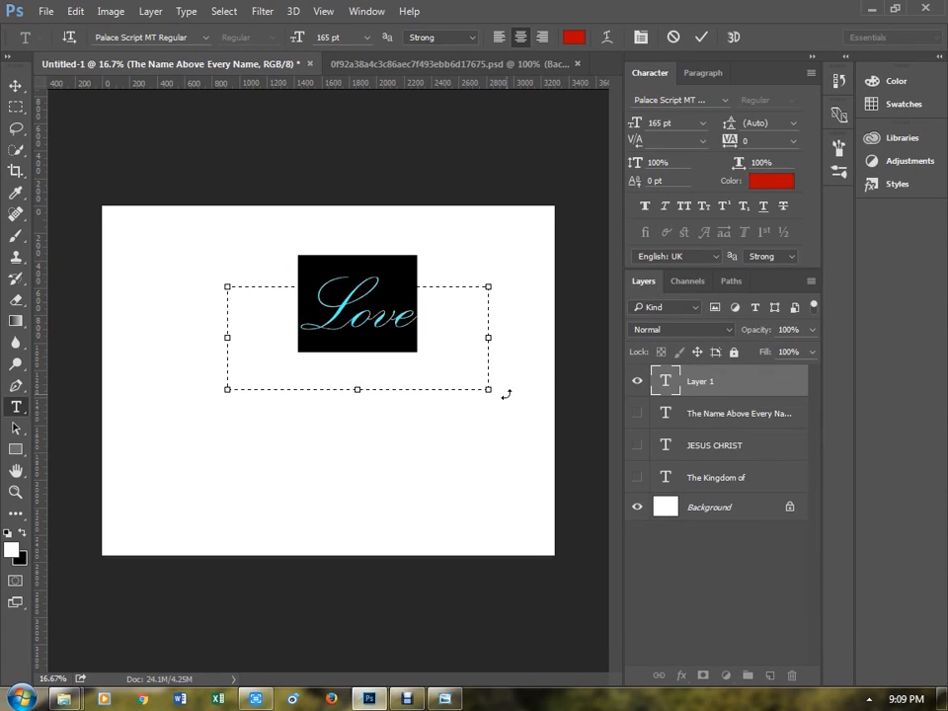
# - Tighten the text box around "Love" and centre the word horizontally in the upper half of the canvas
pyautogui.moveTo(487, 391); pyautogui.dragTo(391, 359)
pyautogui.click(16, 85)
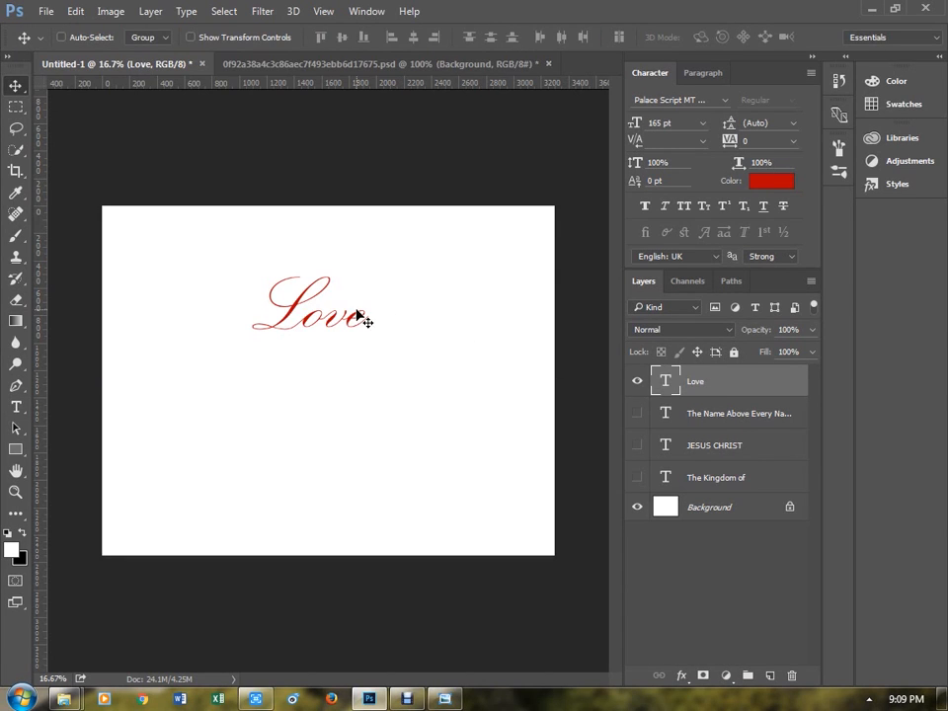
pyautogui.moveTo(363, 318); pyautogui.dragTo(370, 335)
# - Scale the "Love" text proportionally to about 240% and move it toward the left side of the canvas
pyautogui.hotkey('ctrl', 't')
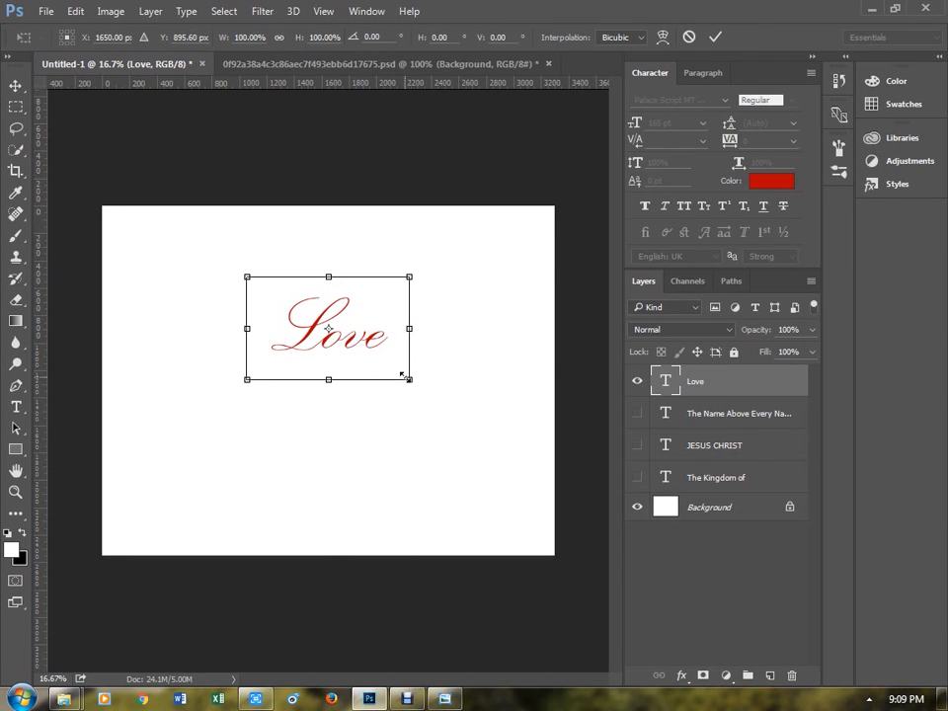
pyautogui.moveTo(401, 376); pyautogui.dragTo(522, 441)
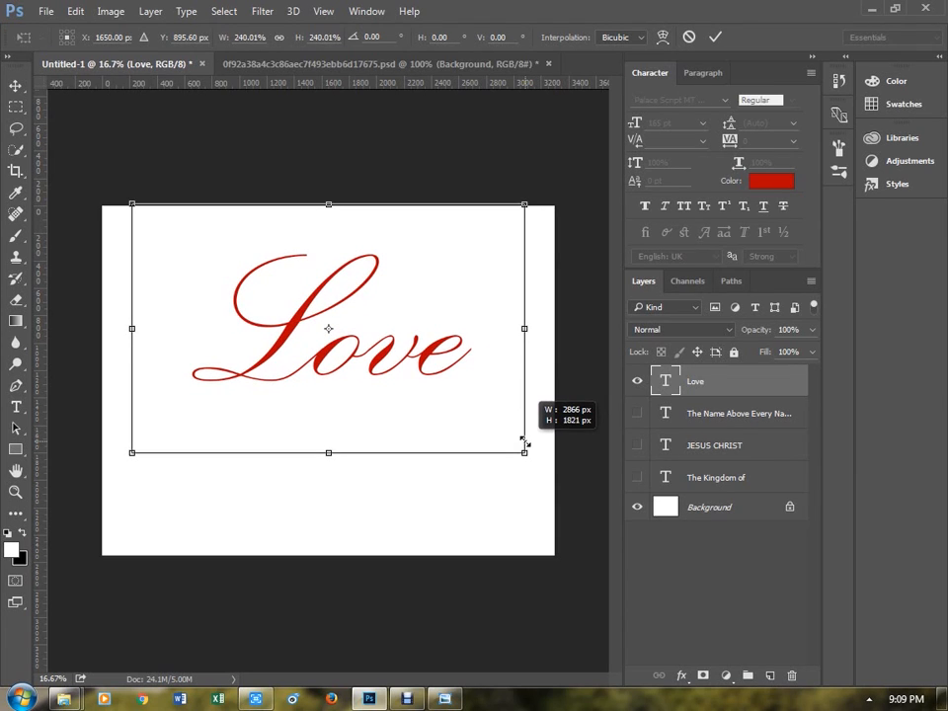
pyautogui.press('Return')
pyautogui.moveTo(404, 334); pyautogui.dragTo(364, 337)
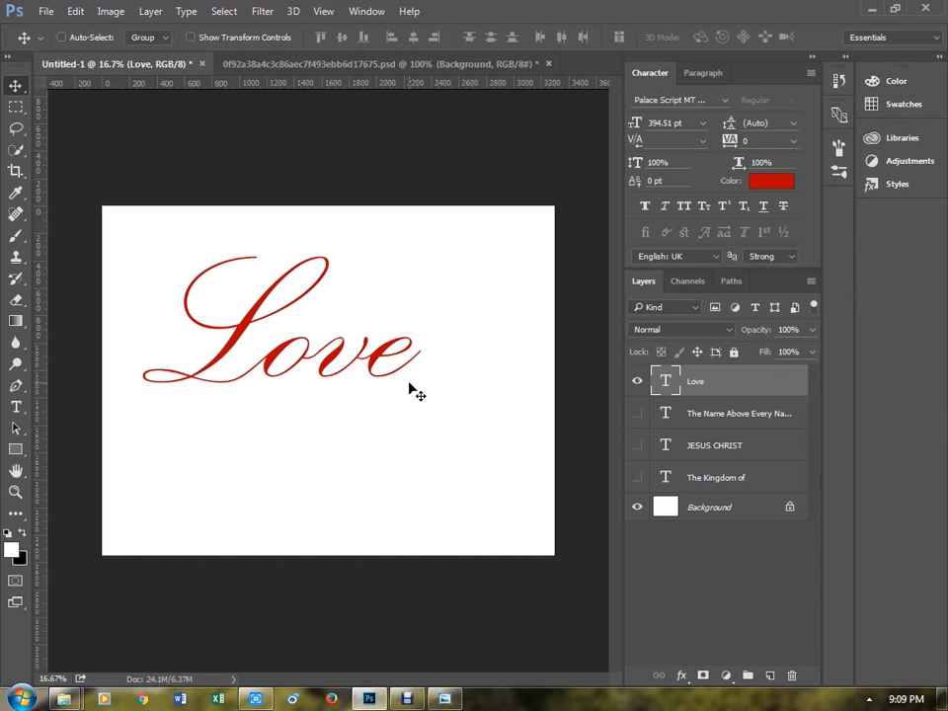
# - Duplicate the "Love" text below the original and change the copy's wording to "of"
pyautogui.moveTo(398, 355); pyautogui.dragTo(381, 439)
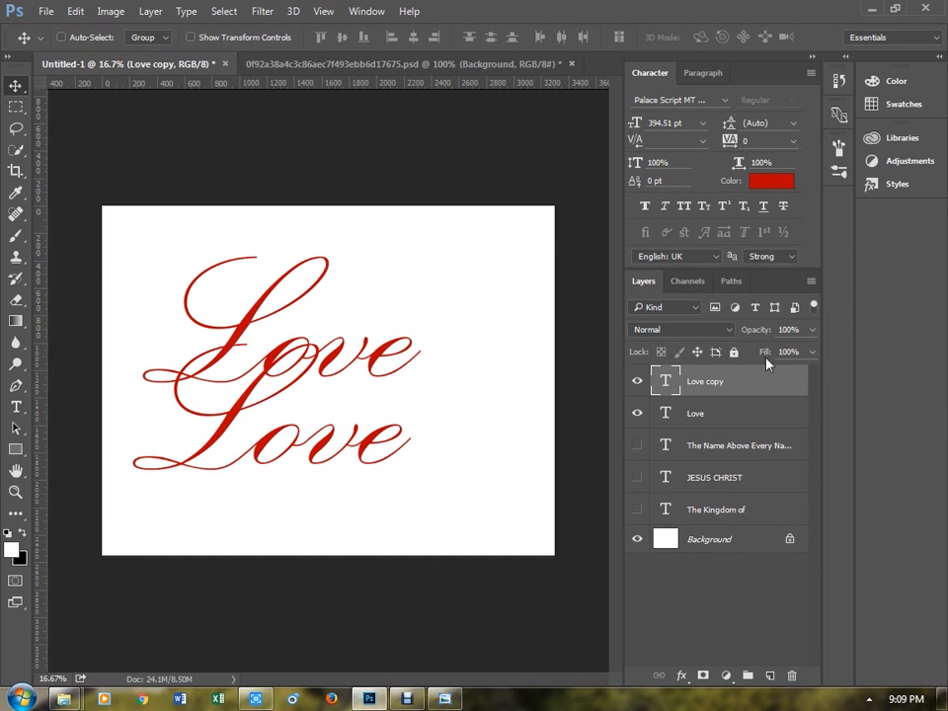
pyautogui.doubleClick(671, 380)
pyautogui.write('of')
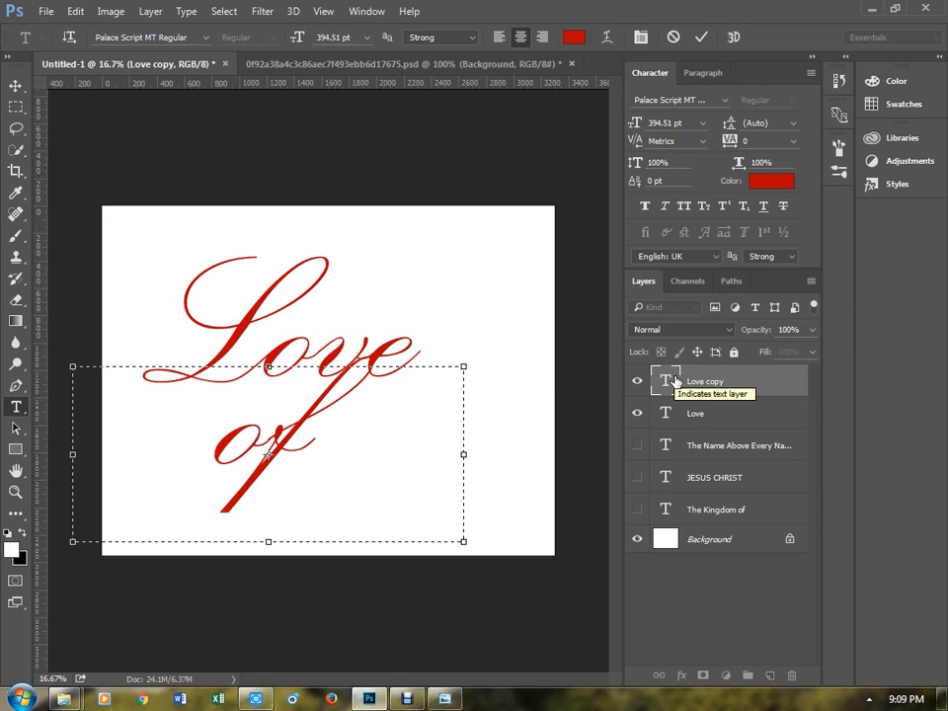
# - Set the "of" text in Palatino Linotype Italic and narrow its text box from the left side
pyautogui.click(697, 102)
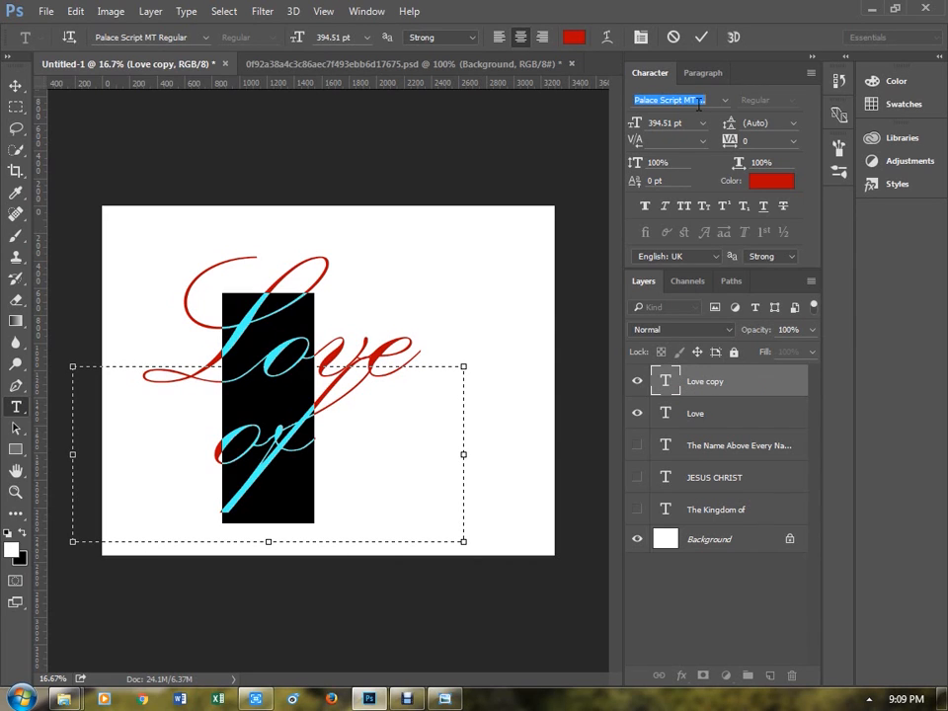
pyautogui.press('Down')
pyautogui.press('Down')
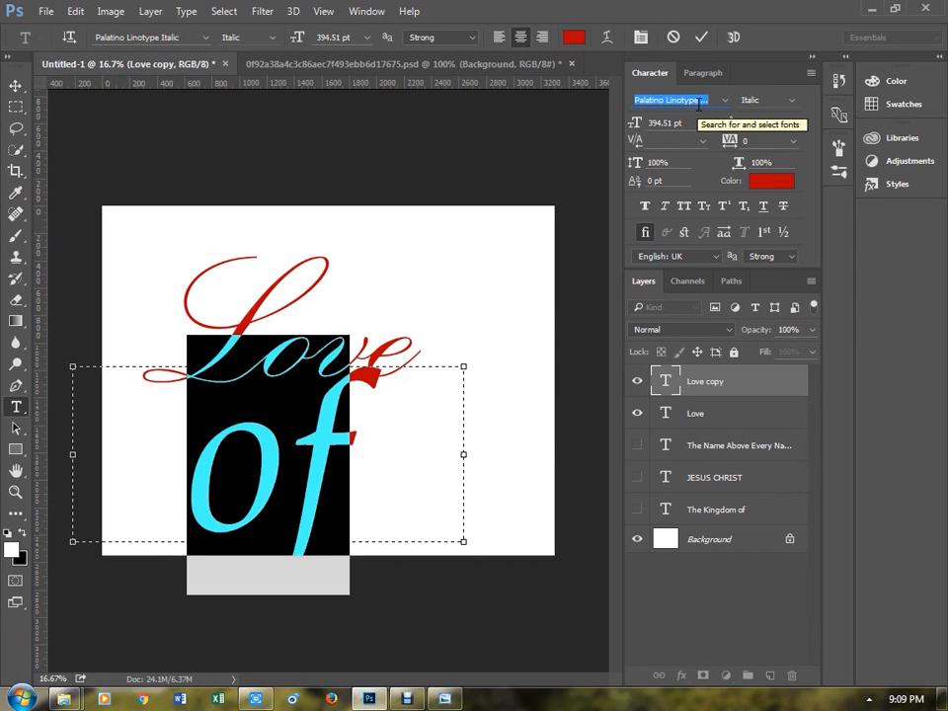
pyautogui.moveTo(76, 455); pyautogui.dragTo(142, 454)
pyautogui.click(16, 86)
# - Scale the "of" text down to about 64.5 pt and place it just beneath the word "Love"
pyautogui.hotkey('ctrl', 't')
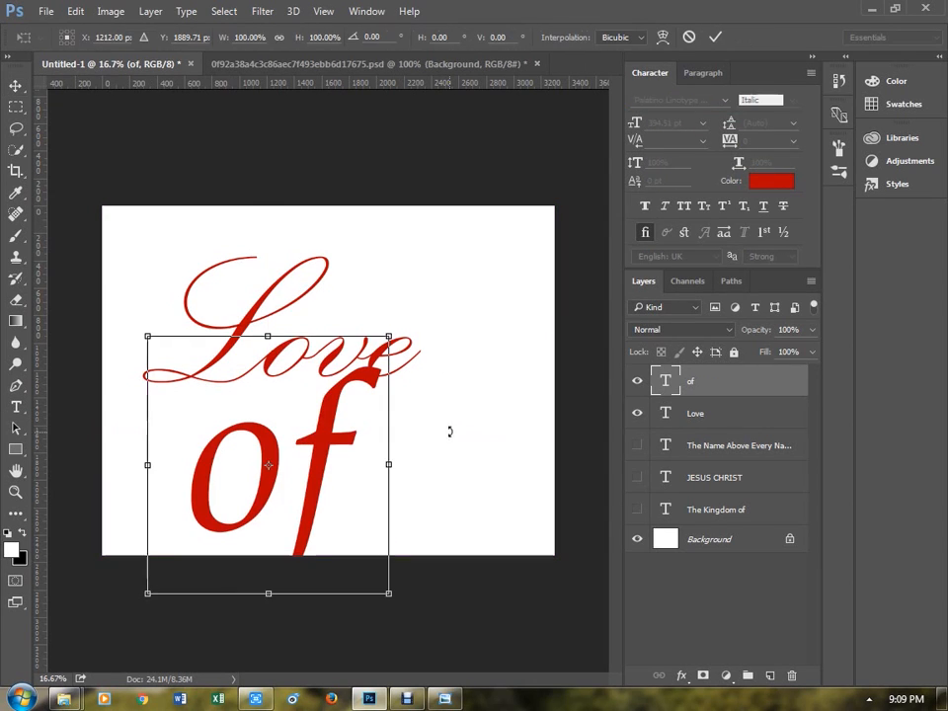
pyautogui.moveTo(389, 334); pyautogui.dragTo(298, 421)
pyautogui.press('Return')
pyautogui.moveTo(292, 467); pyautogui.dragTo(274, 423)
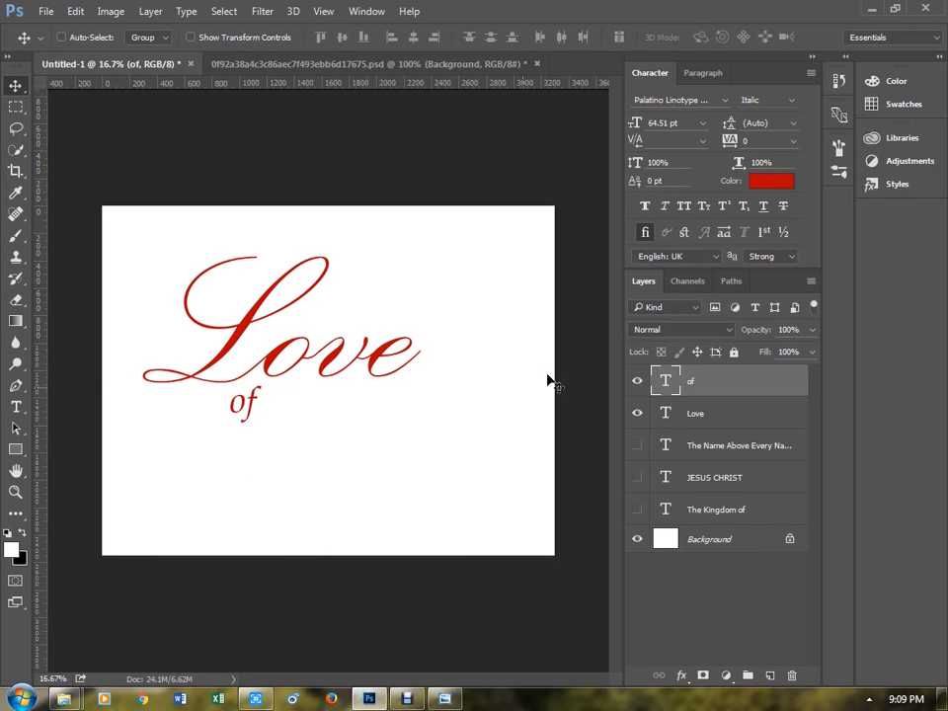
# - Colour the "of" text dark grey #5a5a5a and shift it slightly left beneath "Love"
pyautogui.click(772, 181)
pyautogui.moveTo(415, 407)
pyautogui.mouseDown()
pyautogui.moveTo(400, 410)
pyautogui.moveTo(377, 386)
pyautogui.moveTo(399, 392)
pyautogui.moveTo(403, 383)
pyautogui.mouseUp()
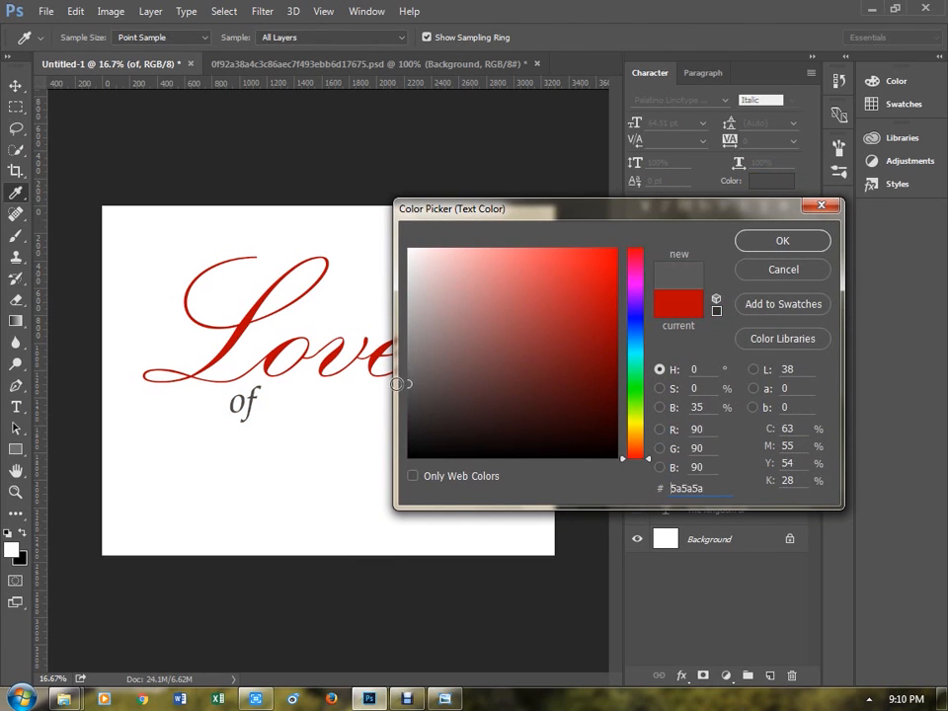
pyautogui.click(779, 242)
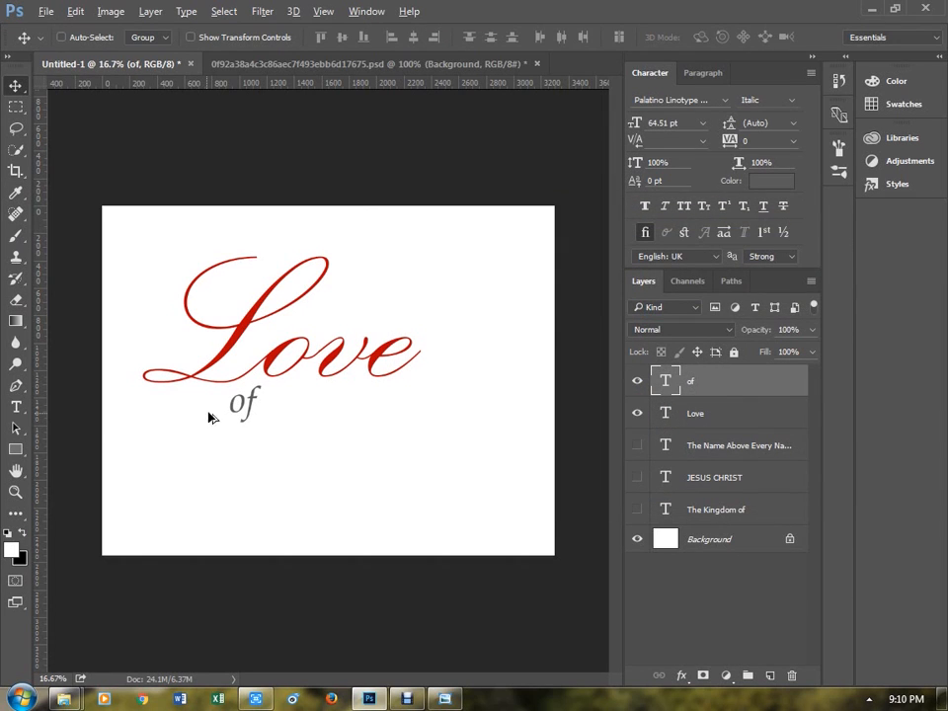
pyautogui.moveTo(249, 413)
pyautogui.mouseDown()
pyautogui.moveTo(202, 418)
pyautogui.moveTo(258, 410)
pyautogui.mouseUp()
# - Widen the "of" text box and extend its wording to "of the"
pyautogui.doubleClick(678, 391)
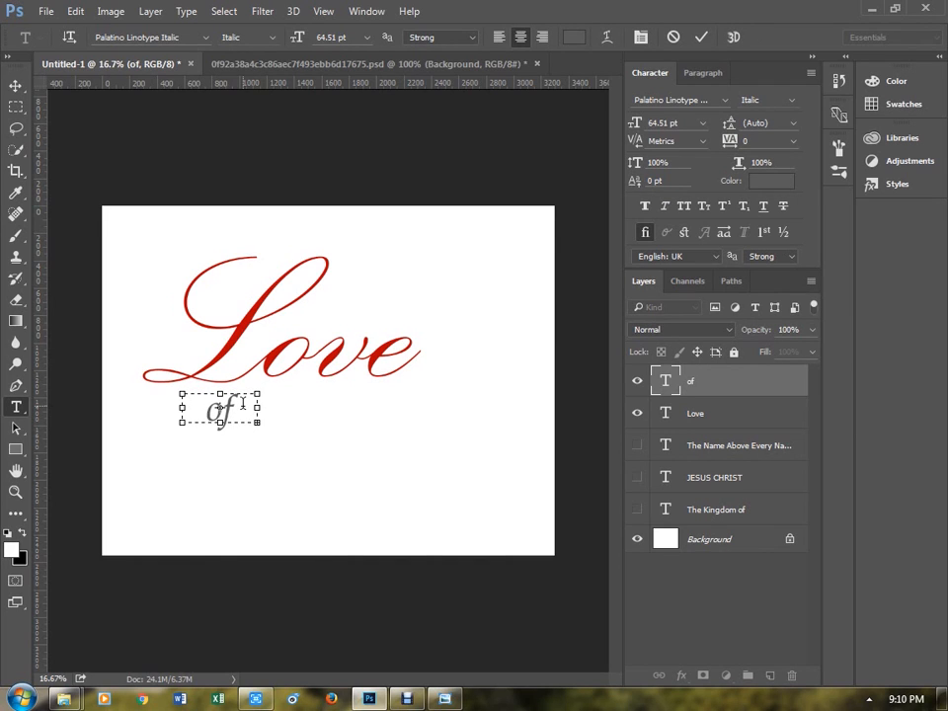
pyautogui.moveTo(255, 418); pyautogui.dragTo(316, 413)
pyautogui.click(15, 86)
# - Duplicate the "of the" text below and to the right of the original and change the copy's wording to "Father"
pyautogui.moveTo(338, 456); pyautogui.dragTo(409, 459)
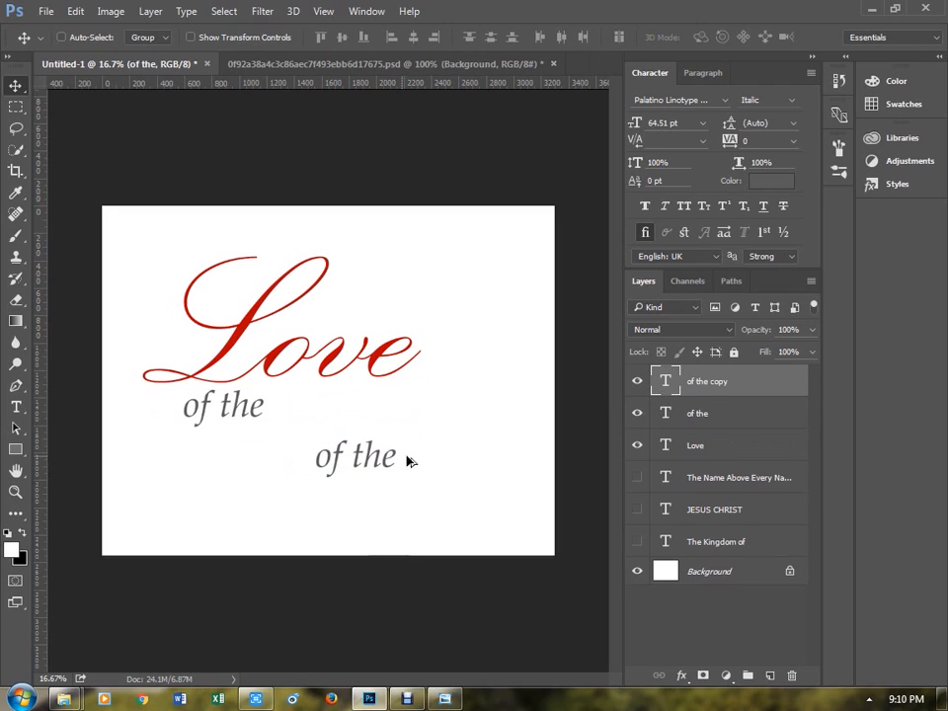
pyautogui.doubleClick(663, 383)
pyautogui.write('Father')
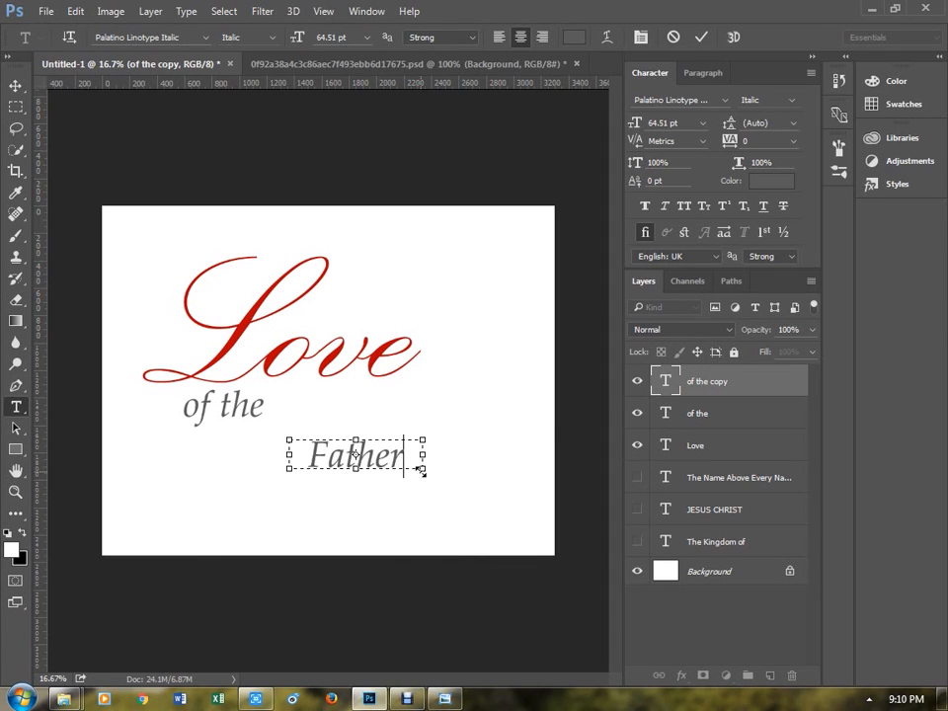
# - Enlarge the "Father" text box to about 1500 x 569 px and move the word up and left, just below "of the"
pyautogui.moveTo(420, 471); pyautogui.dragTo(495, 518)
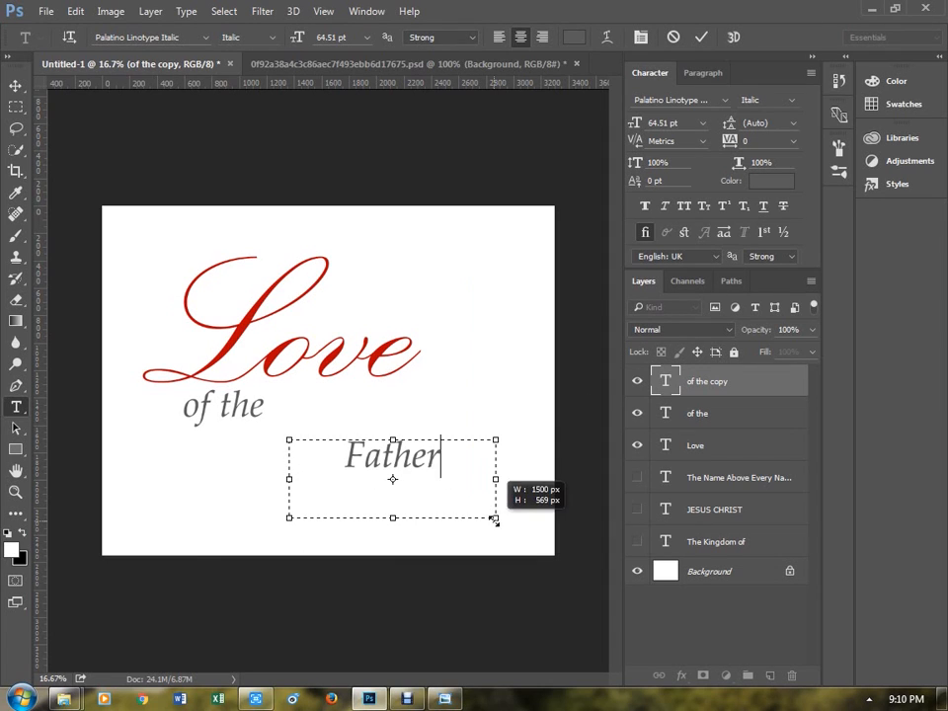
pyautogui.click(15, 87)
pyautogui.moveTo(394, 448); pyautogui.dragTo(317, 442)
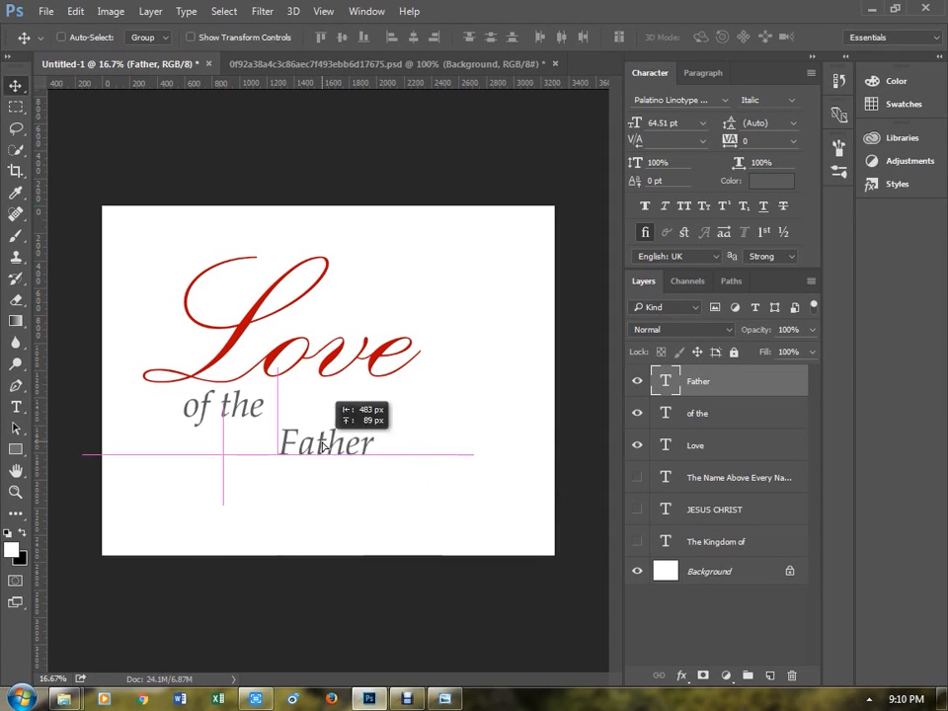
# - Try out successive typefaces on the "Father" text, from Palatino Linotype through Trajan Pro 3 to DFKai-SB
pyautogui.click(691, 100)
pyautogui.press('Down')
pyautogui.press('Down')
pyautogui.press('Down')
pyautogui.press('Down')
pyautogui.press('Down')
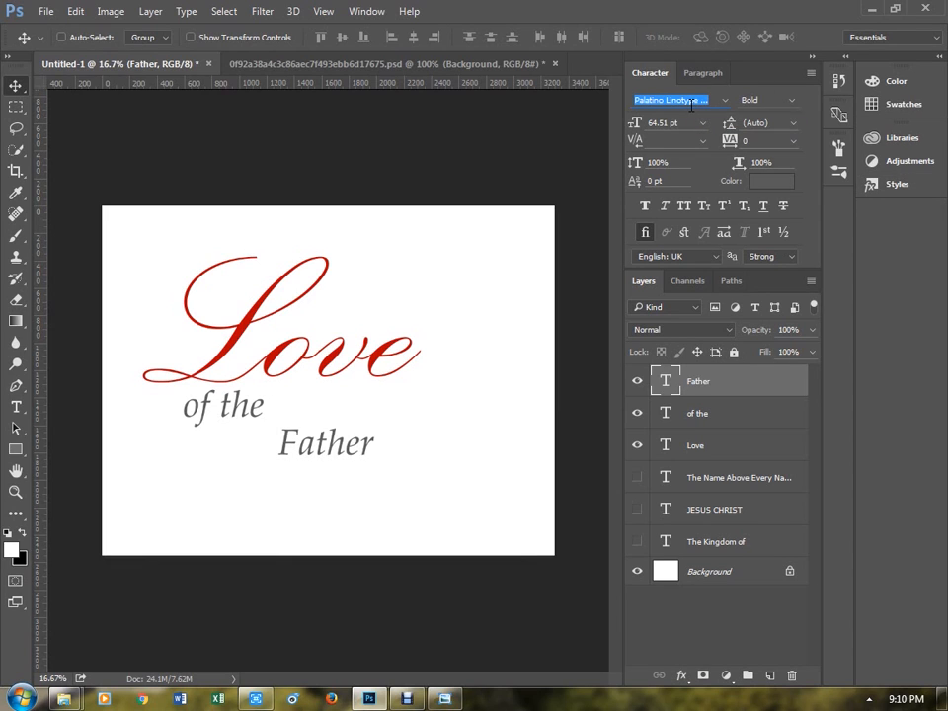
pyautogui.press('Down')
pyautogui.press('Down')
pyautogui.press('Down')
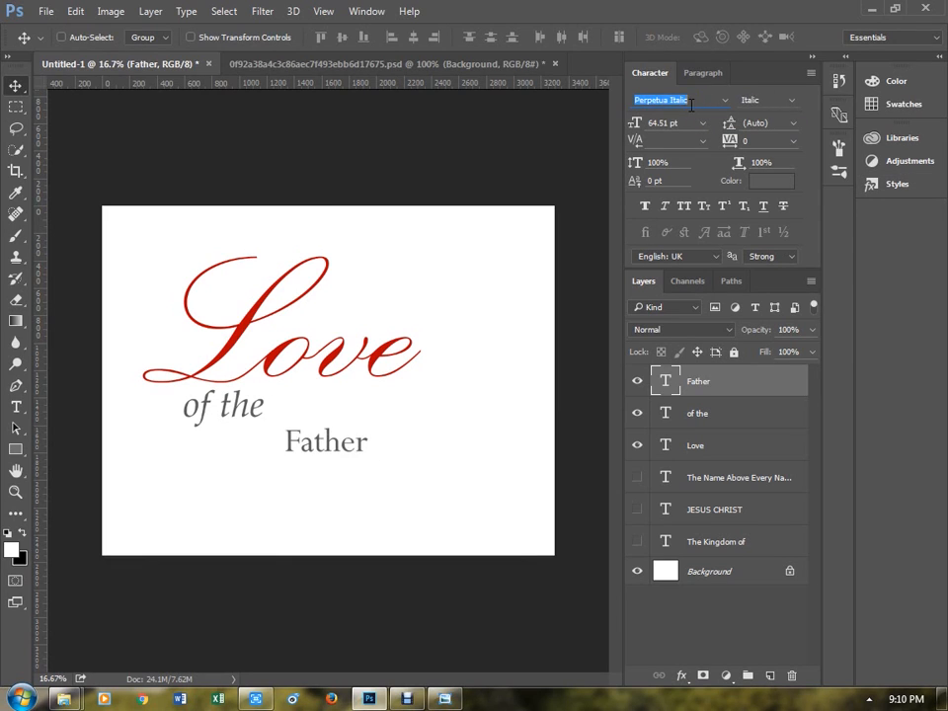
pyautogui.press('Down')
pyautogui.press('Down')
pyautogui.press('Down')
pyautogui.press('Down')
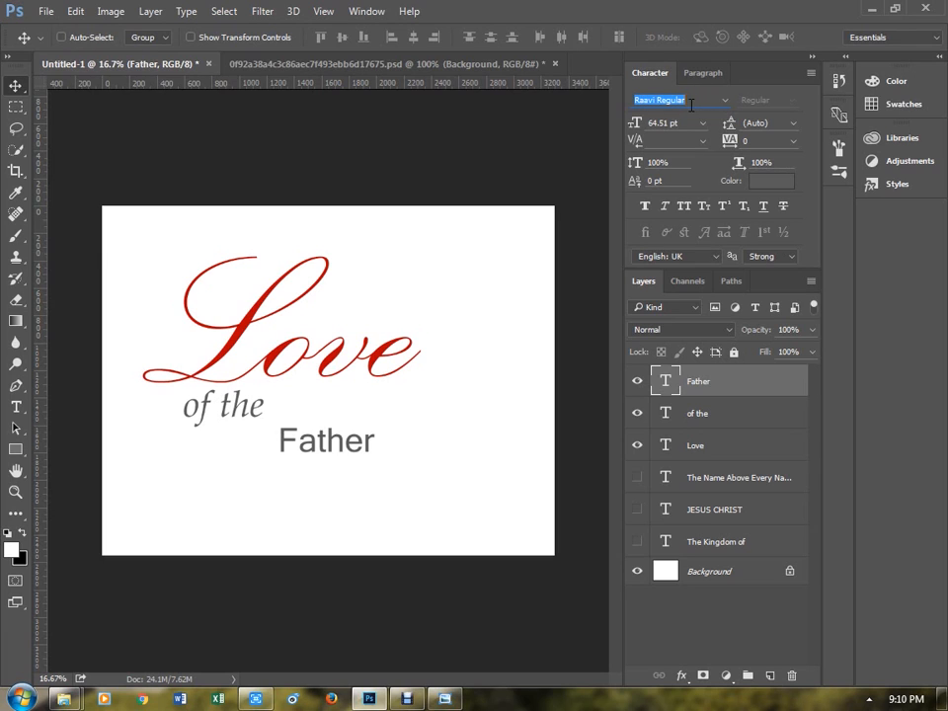
pyautogui.press('Down')
pyautogui.press('Down')
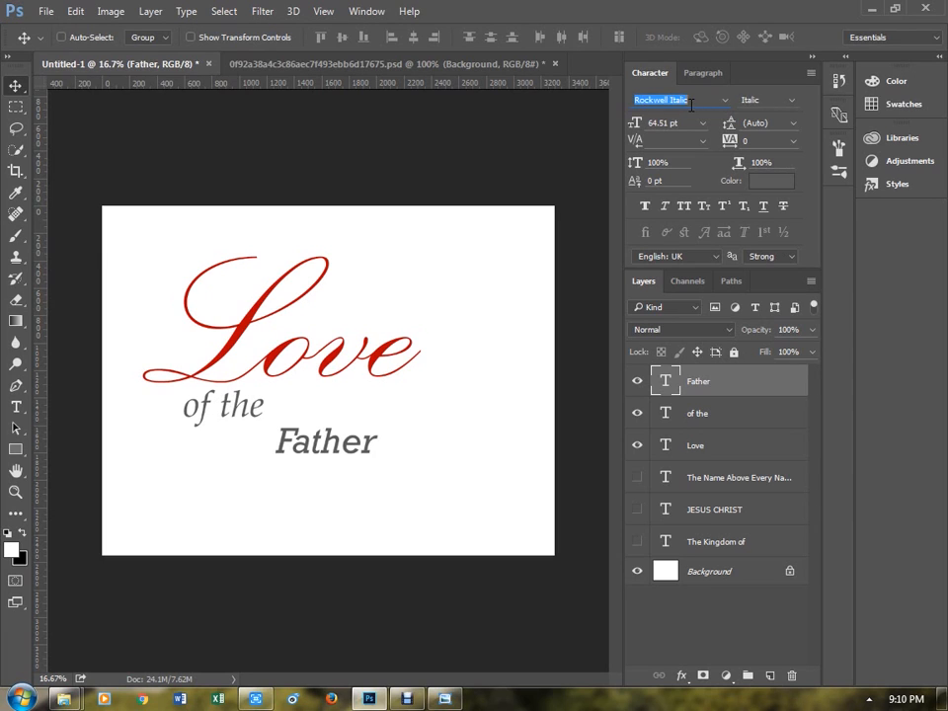
pyautogui.press('Down')
pyautogui.press('Down')
pyautogui.press('Down')
pyautogui.press('Down')
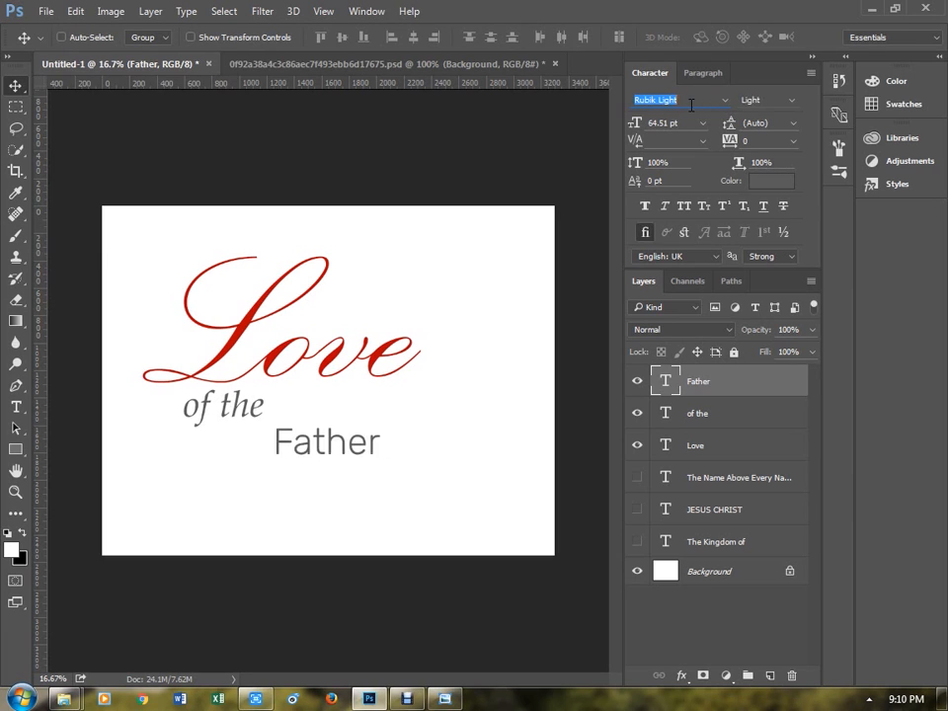
pyautogui.press('Down')
pyautogui.press('Down')
pyautogui.press('Down')
pyautogui.press('Down')
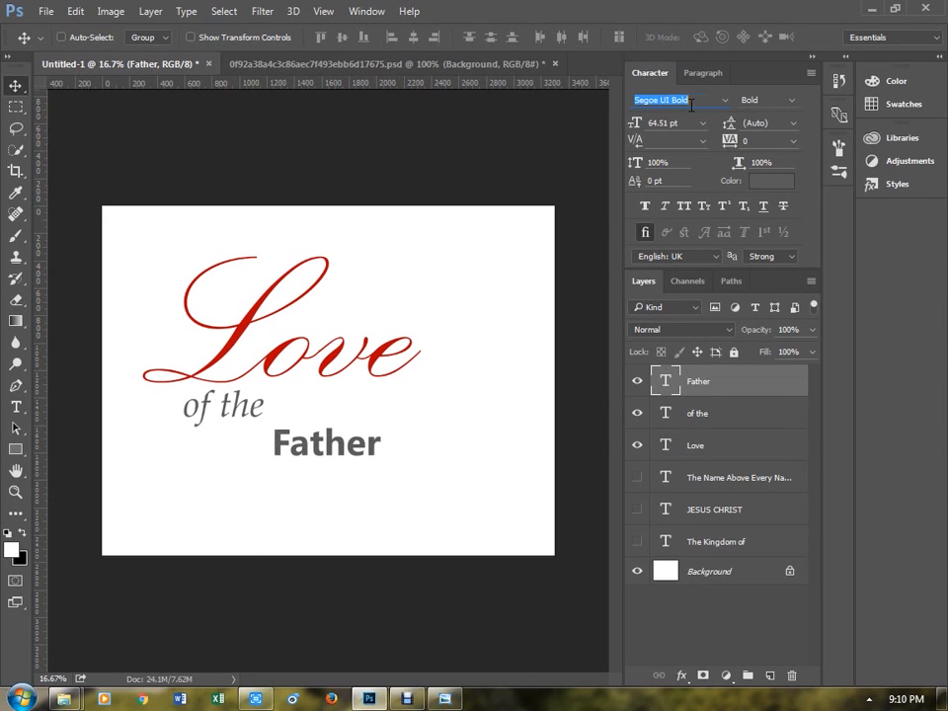
pyautogui.press('Down')
pyautogui.press('Down')
pyautogui.press('Down')
pyautogui.press('Down')
pyautogui.press('Down')
pyautogui.press('Down')
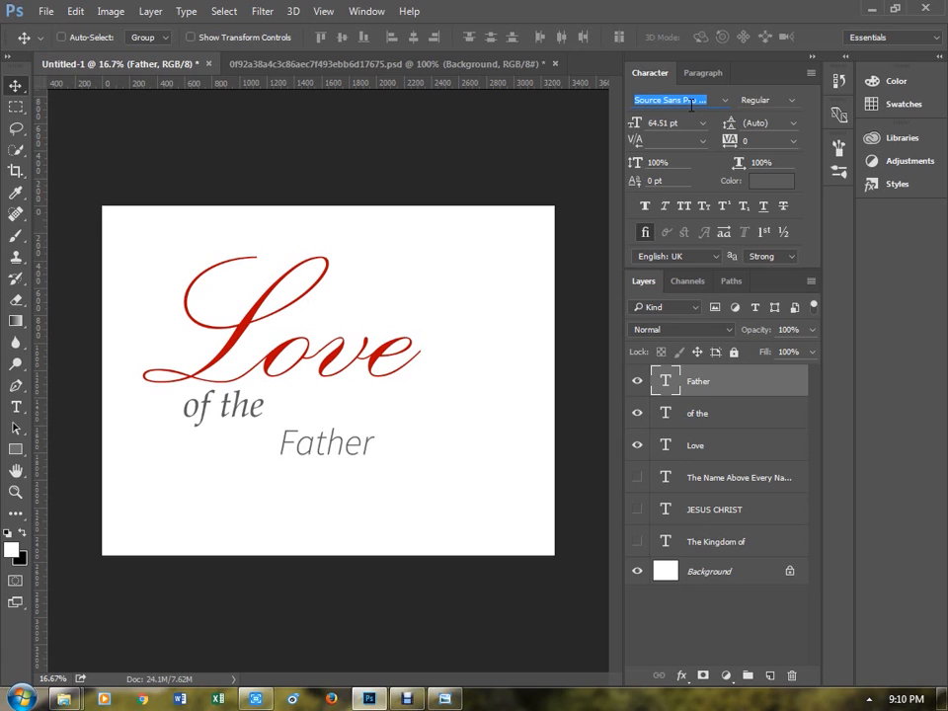
pyautogui.press('Down')
pyautogui.press('Down')
pyautogui.press('Down')
pyautogui.press('Down')
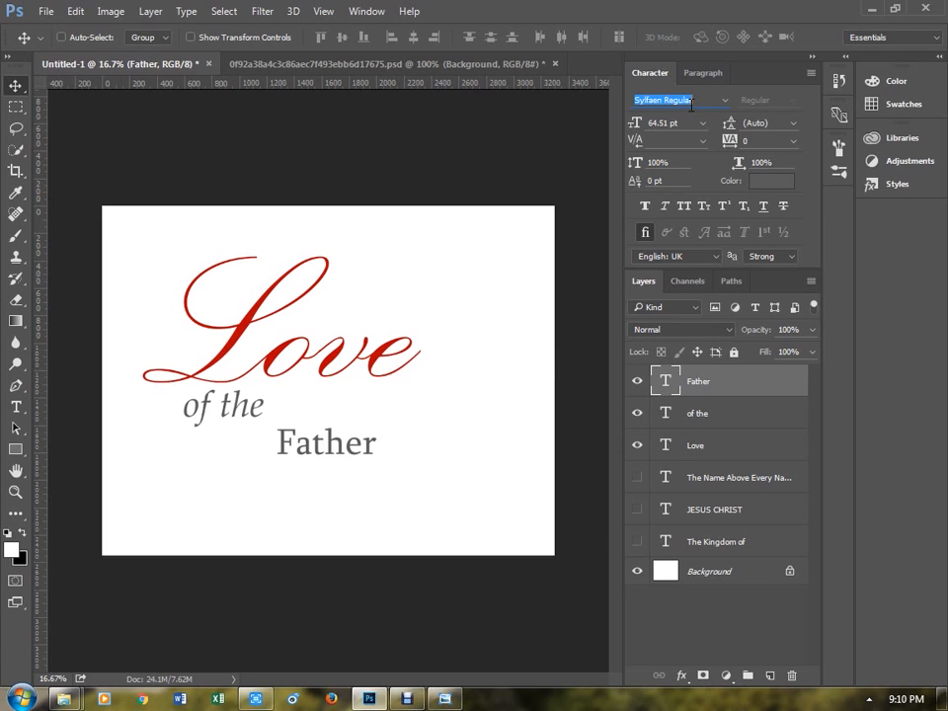
pyautogui.press('Down')
pyautogui.press('Down')
pyautogui.press('Down')
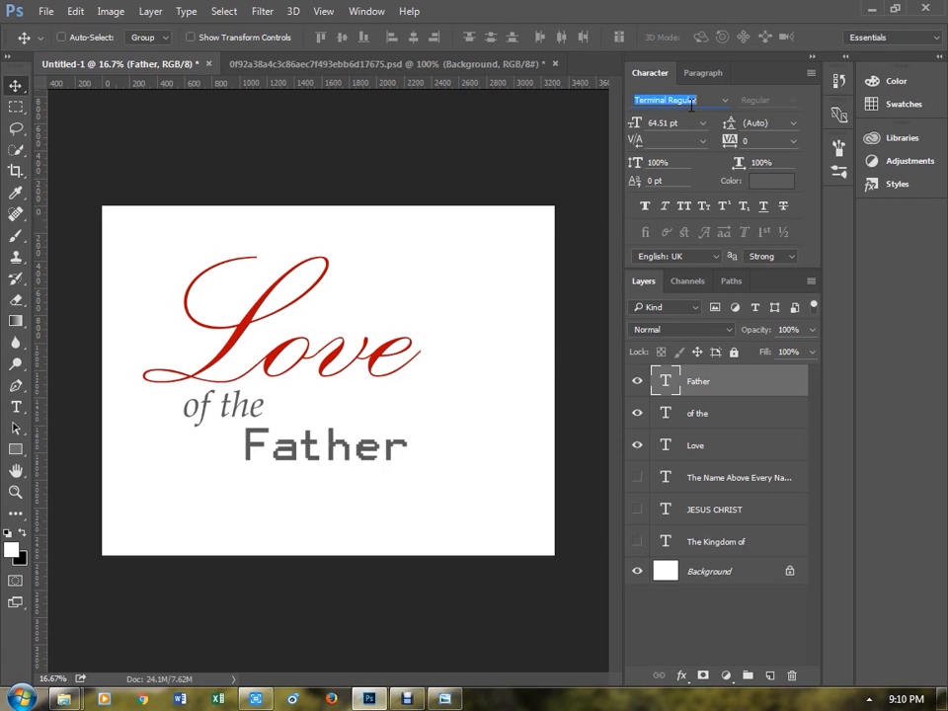
pyautogui.press('Down')
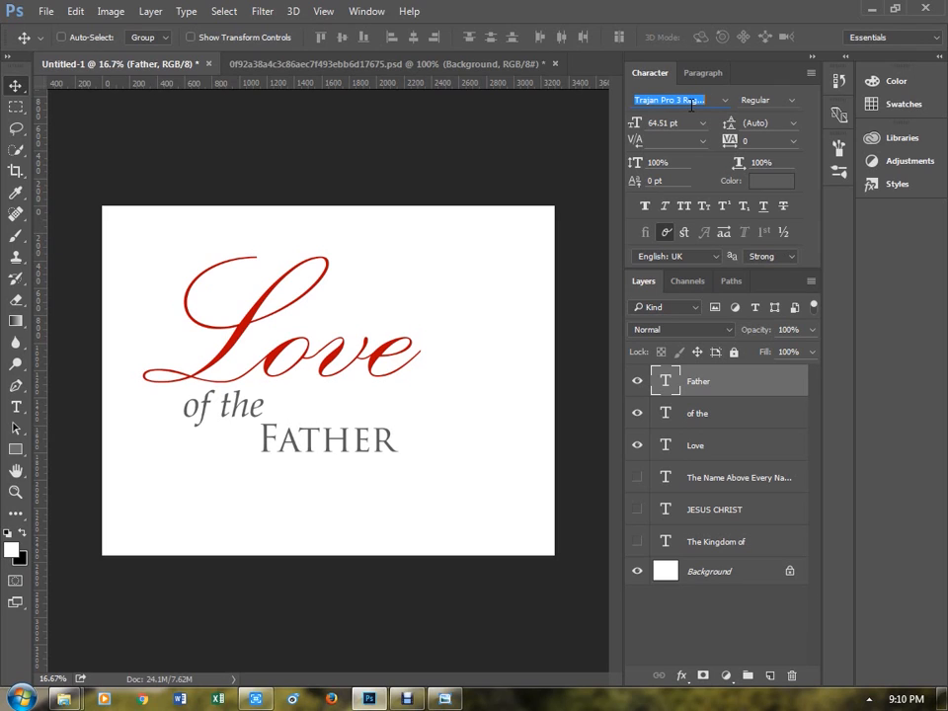
pyautogui.press('Down')
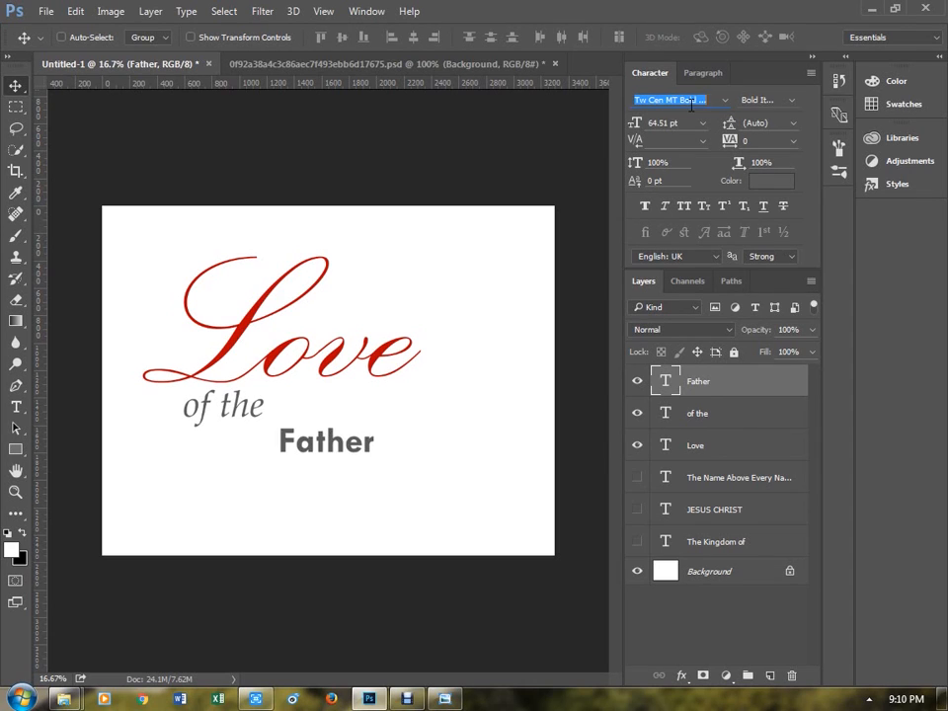
pyautogui.press('Down')
pyautogui.press('Down')
pyautogui.press('Down')
pyautogui.press('Down')
pyautogui.press('Down')
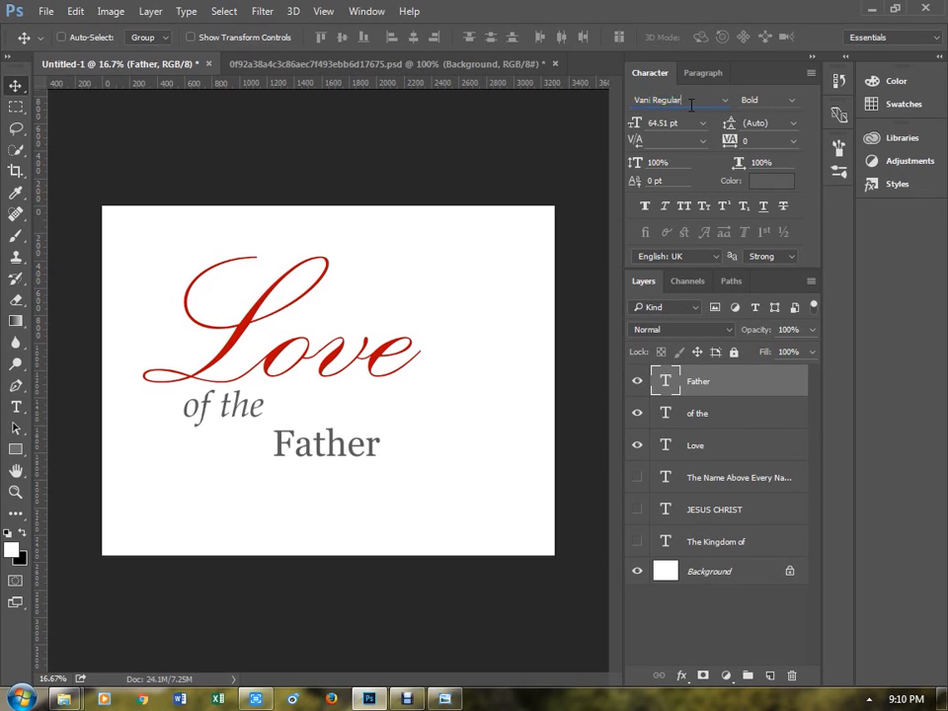
pyautogui.press('Down')
pyautogui.press('Down')
pyautogui.press('Down')
pyautogui.press('Down')
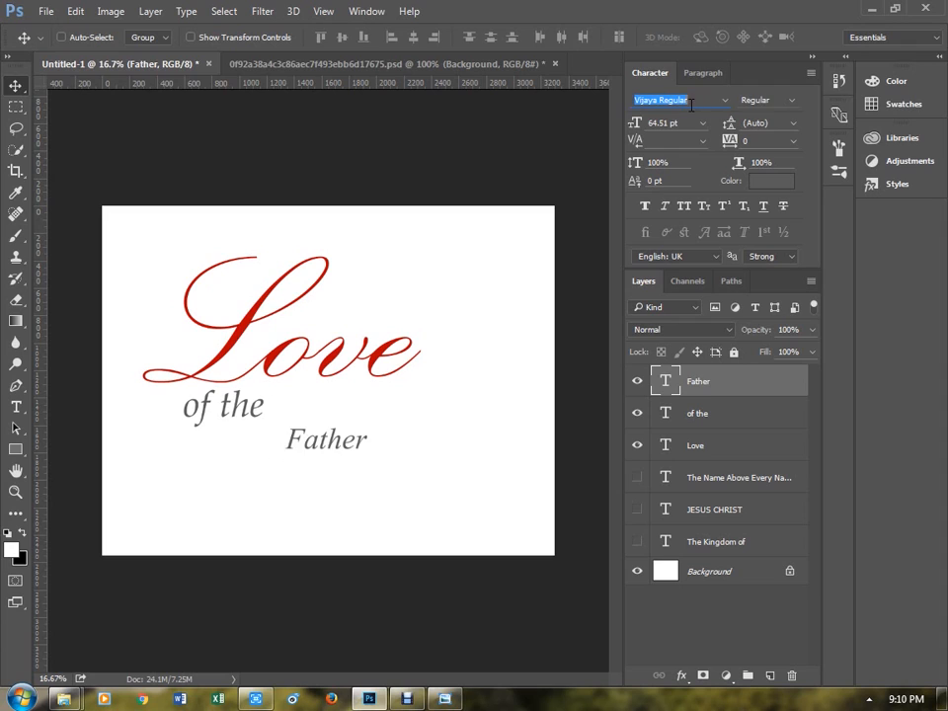
pyautogui.press('Down')
pyautogui.press('Down')
pyautogui.press('Down')
pyautogui.press('Down')
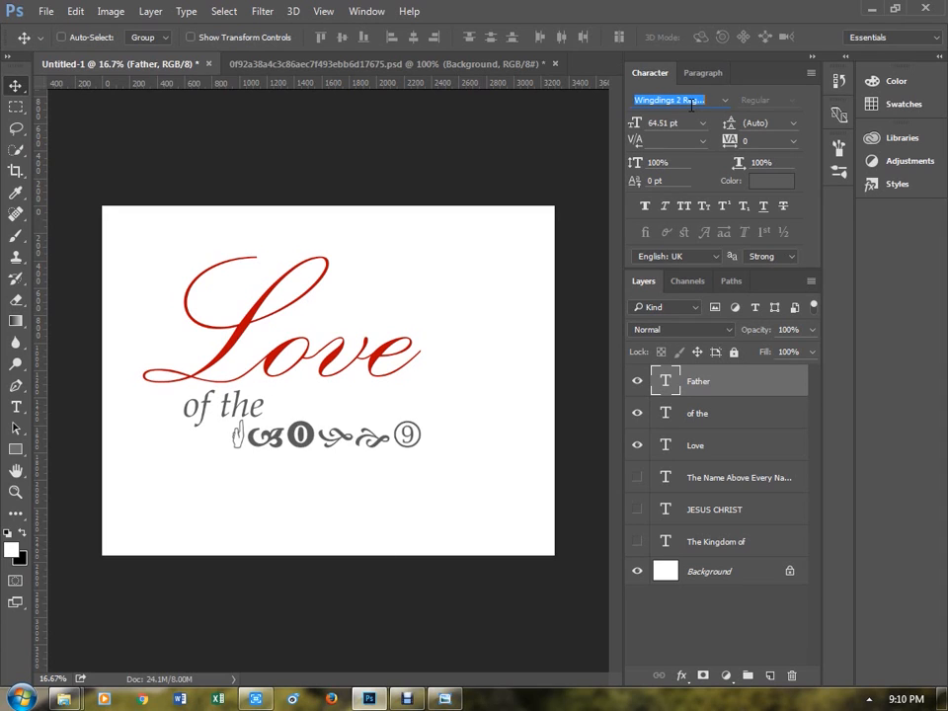
pyautogui.press('Down')
pyautogui.press('Down')
pyautogui.press('Down')
pyautogui.press('Down')
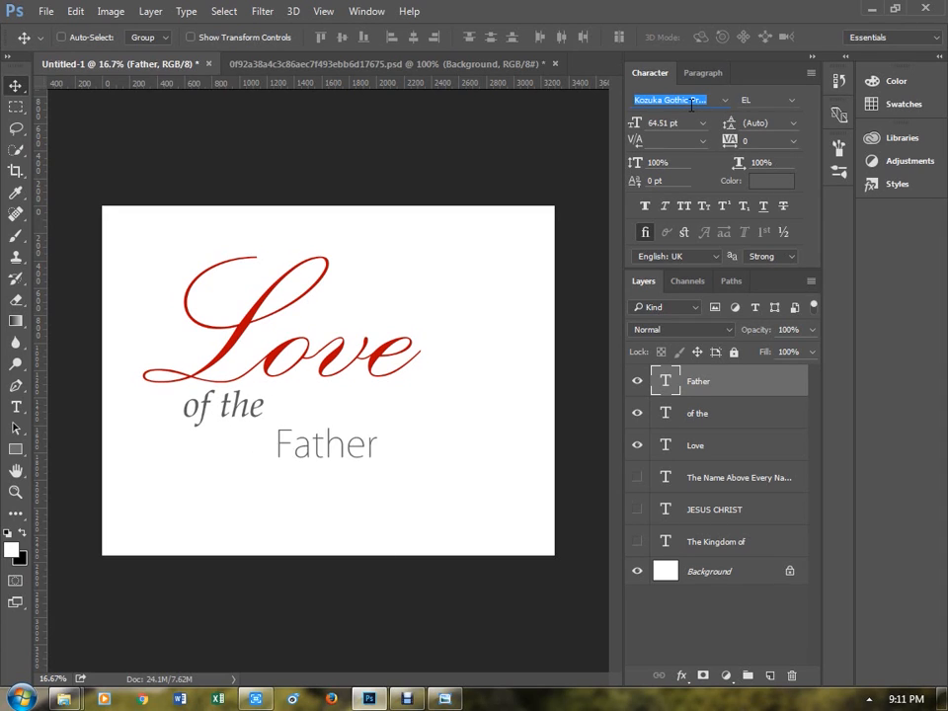
pyautogui.press('Down')
pyautogui.press('Down')
pyautogui.press('Down')
pyautogui.press('Down')
pyautogui.press('Down')
pyautogui.press('Down')
pyautogui.press('Down')
pyautogui.press('Down')
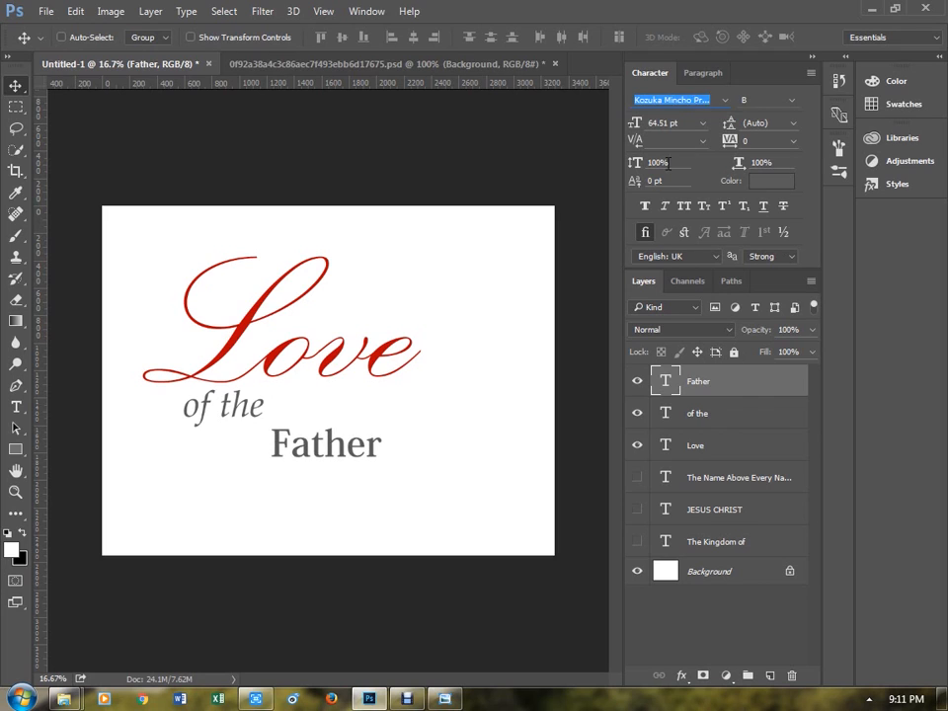
pyautogui.press('Down')
pyautogui.press('Down')
pyautogui.press('Down')
pyautogui.press('Down')
pyautogui.press('Down')
pyautogui.press('Down')
pyautogui.press('Down')
pyautogui.press('Down')
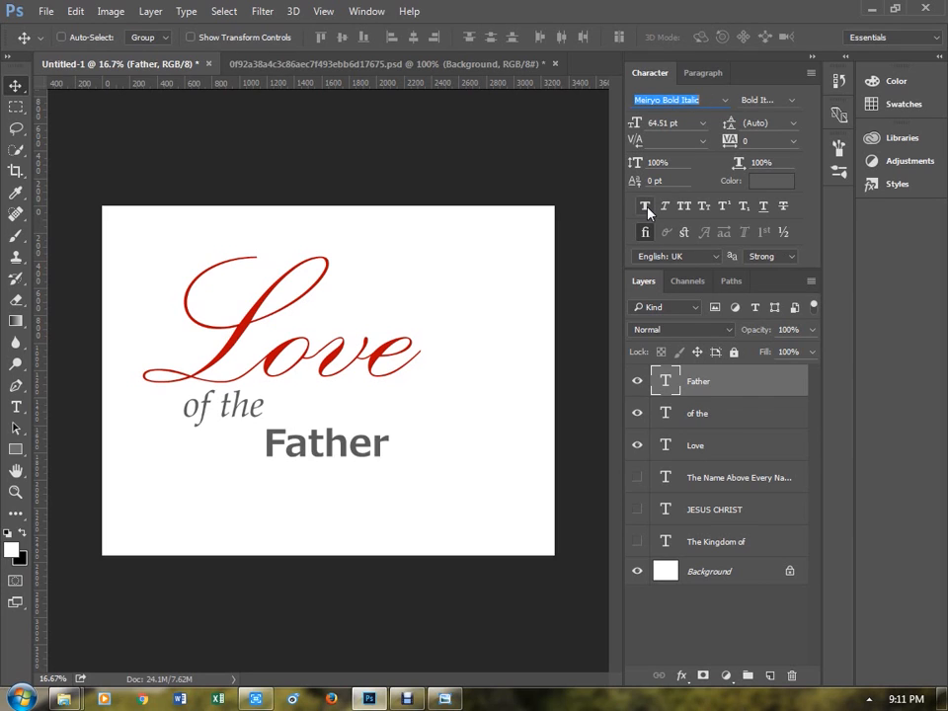
pyautogui.press('Down')
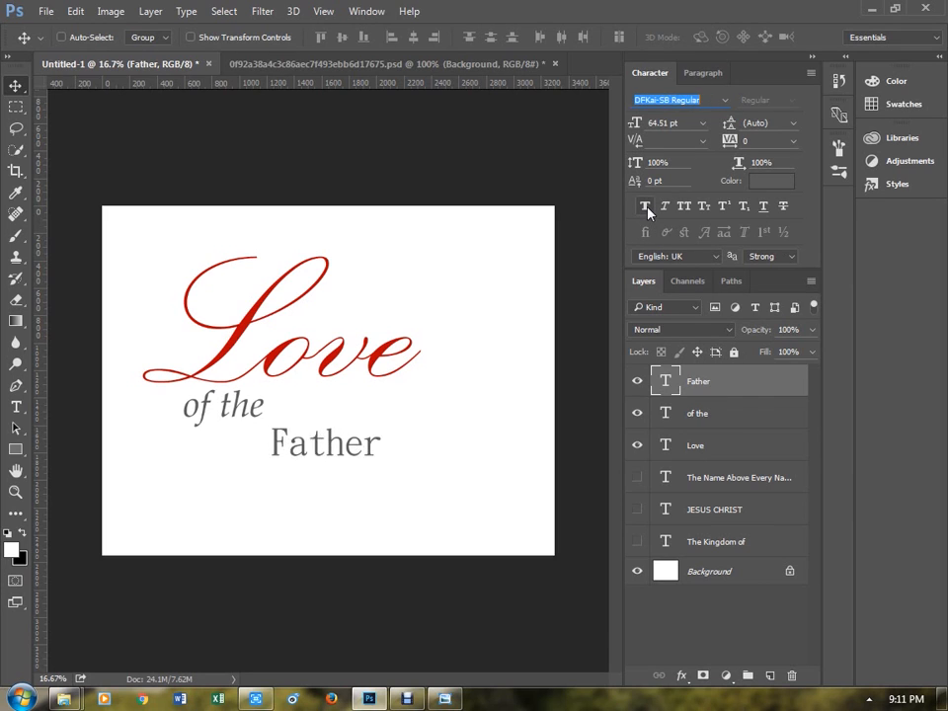
# - Set the "Father" text in Trajan Pro Regular and tighten its tracking to -80
pyautogui.write('tra')
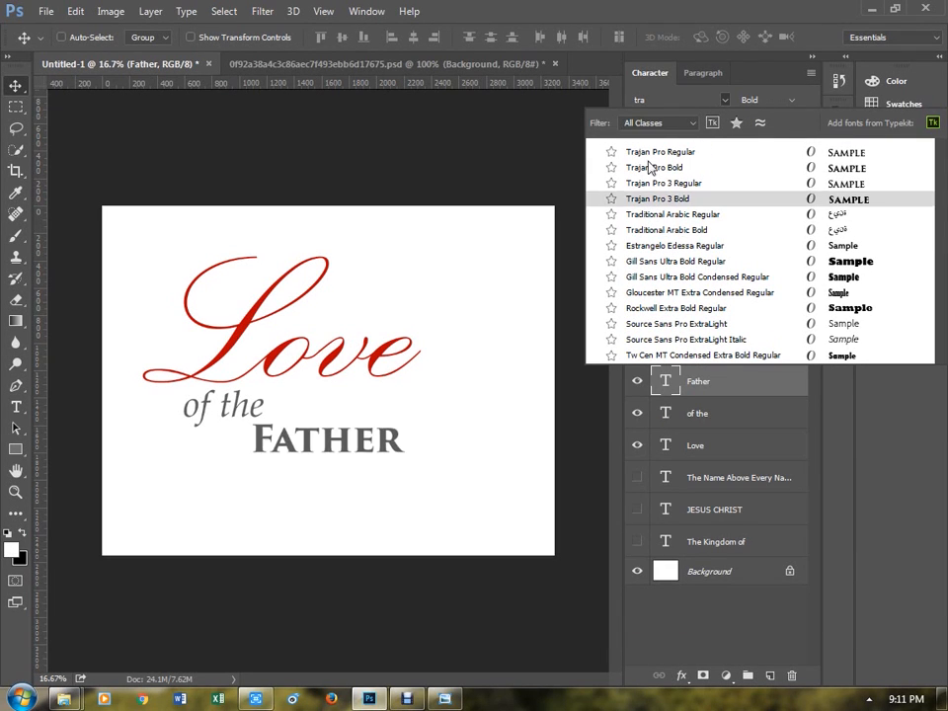
pyautogui.click(664, 153)
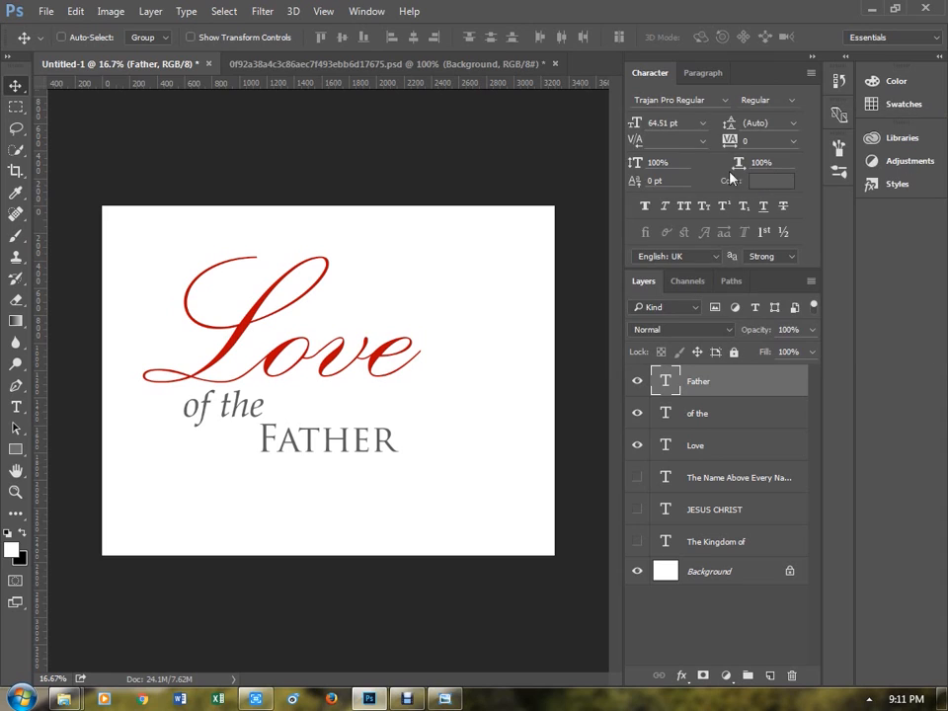
pyautogui.click(794, 145)
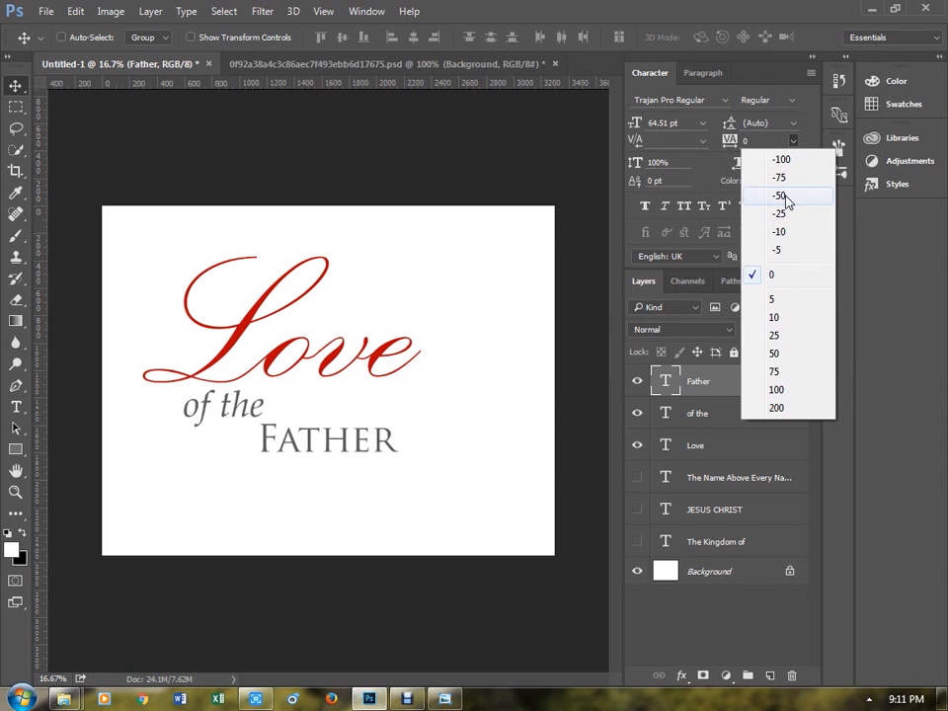
pyautogui.click(327, 455)
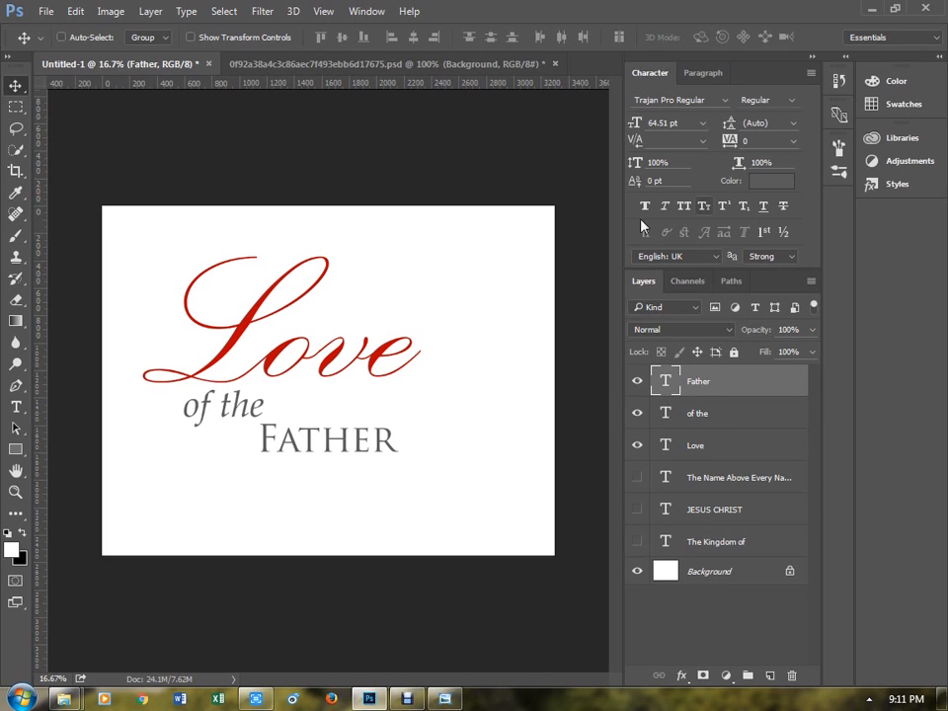
pyautogui.doubleClick(661, 385)
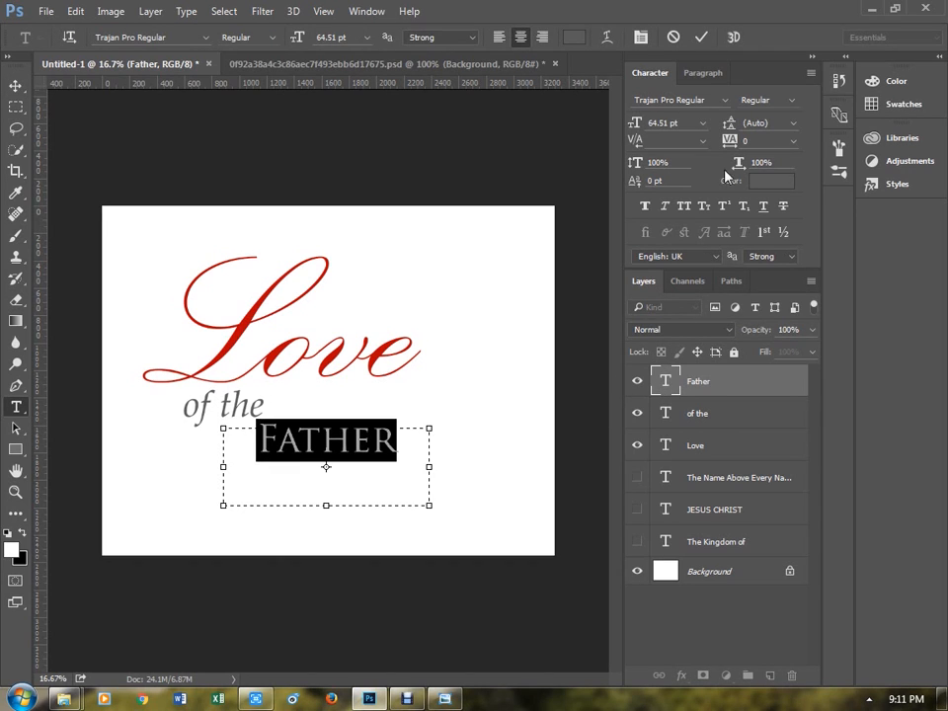
pyautogui.moveTo(729, 145); pyautogui.dragTo(726, 143)
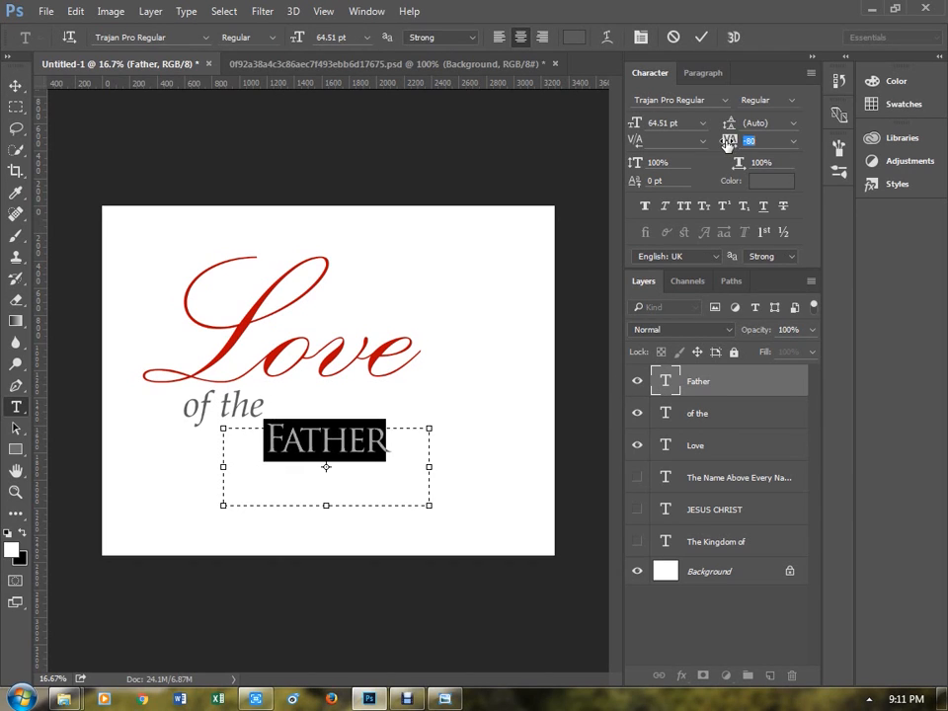
# - Scale the "Father" text up to about 177.5 pt and centre it horizontally on the canvas beneath "Love"
pyautogui.moveTo(429, 506); pyautogui.dragTo(529, 498)
pyautogui.click(15, 85)
pyautogui.hotkey('ctrl', 't')
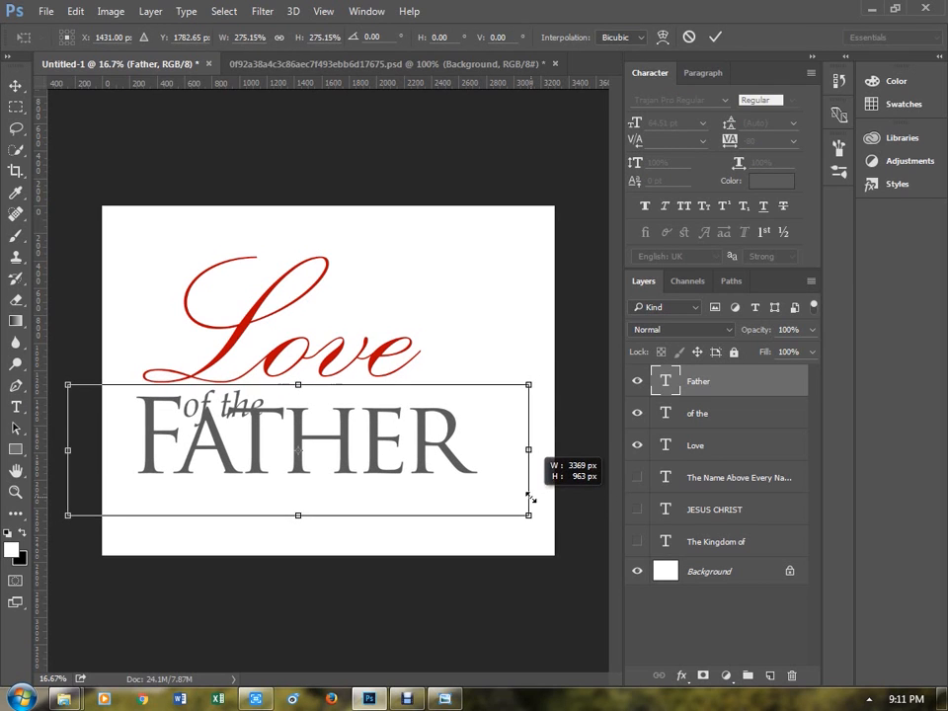
pyautogui.press('Return')
pyautogui.moveTo(423, 448); pyautogui.dragTo(449, 449)
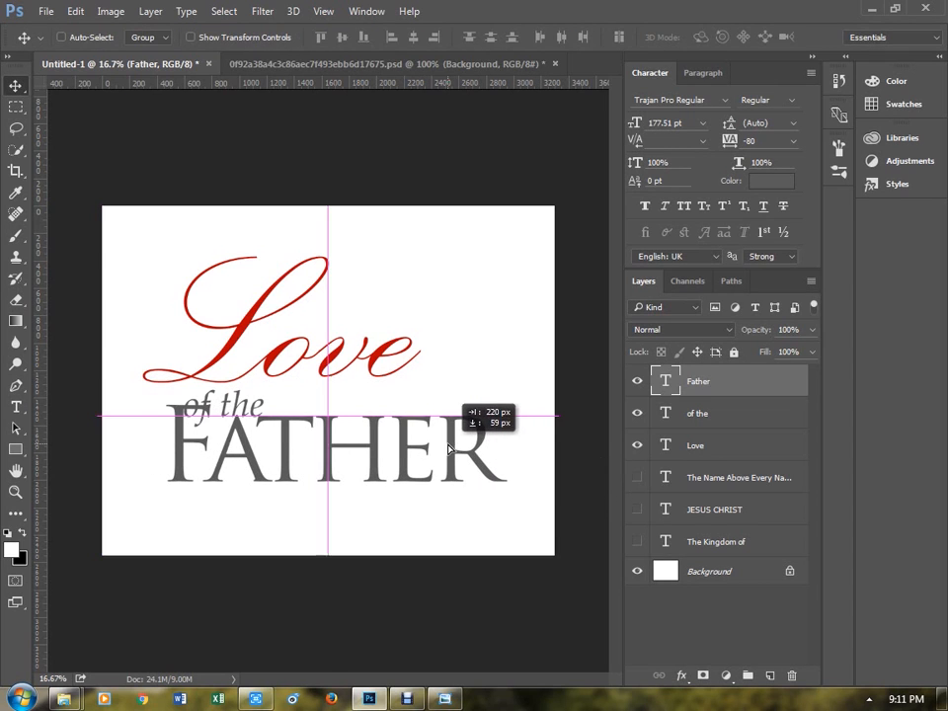
# - Move the red "Love" text right and slightly down so it sits centred just above "Father"
pyautogui.rightClick(407, 363)
pyautogui.click(422, 357)
pyautogui.moveTo(408, 359); pyautogui.dragTo(443, 366)
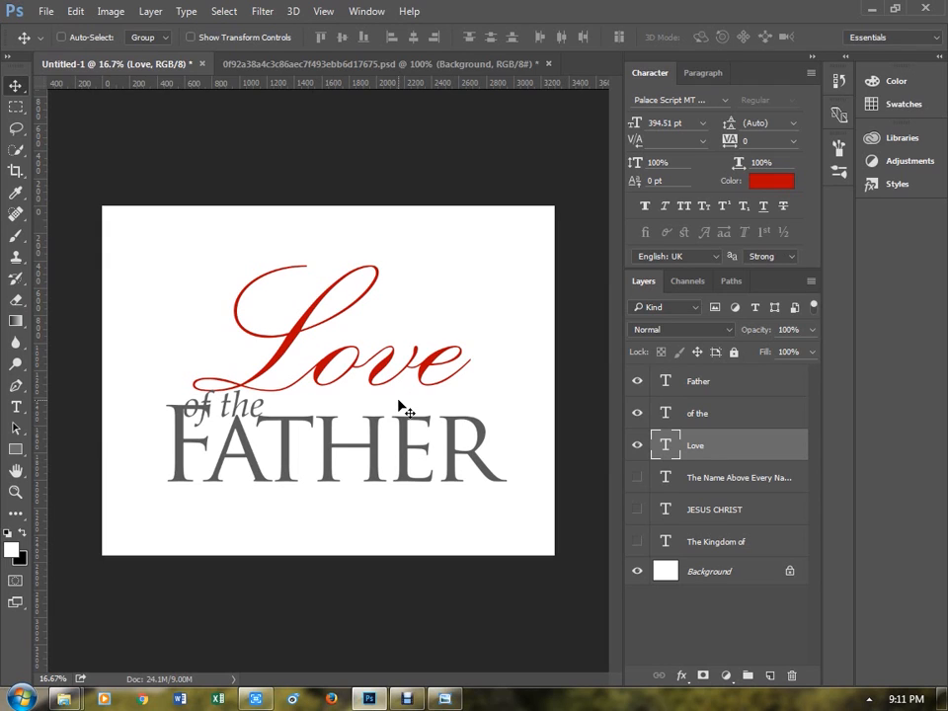
# - Move the "of the" text off "Father" into the gap above the letters "ove", right of the large "L"
pyautogui.rightClick(255, 407)
pyautogui.click(292, 415)
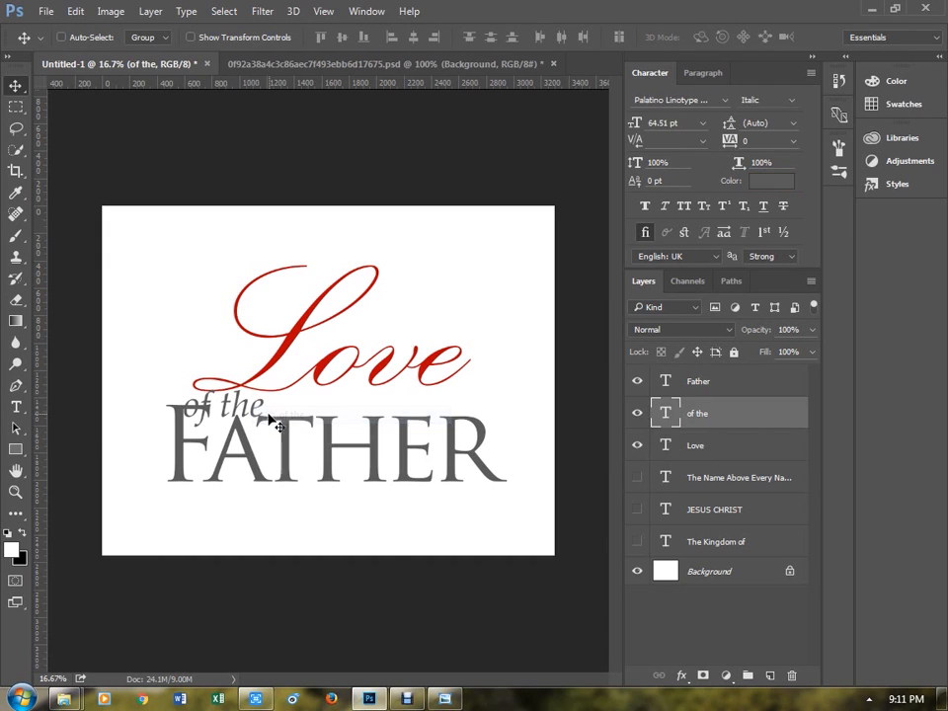
pyautogui.moveTo(276, 419); pyautogui.dragTo(251, 370)
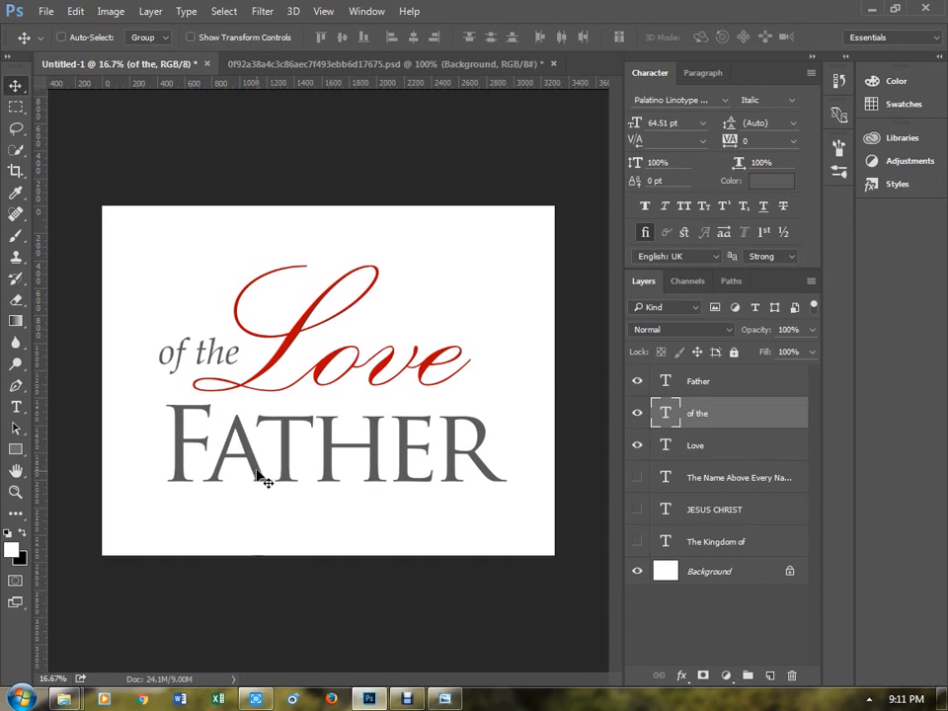
pyautogui.rightClick(222, 363)
pyautogui.click(258, 373)
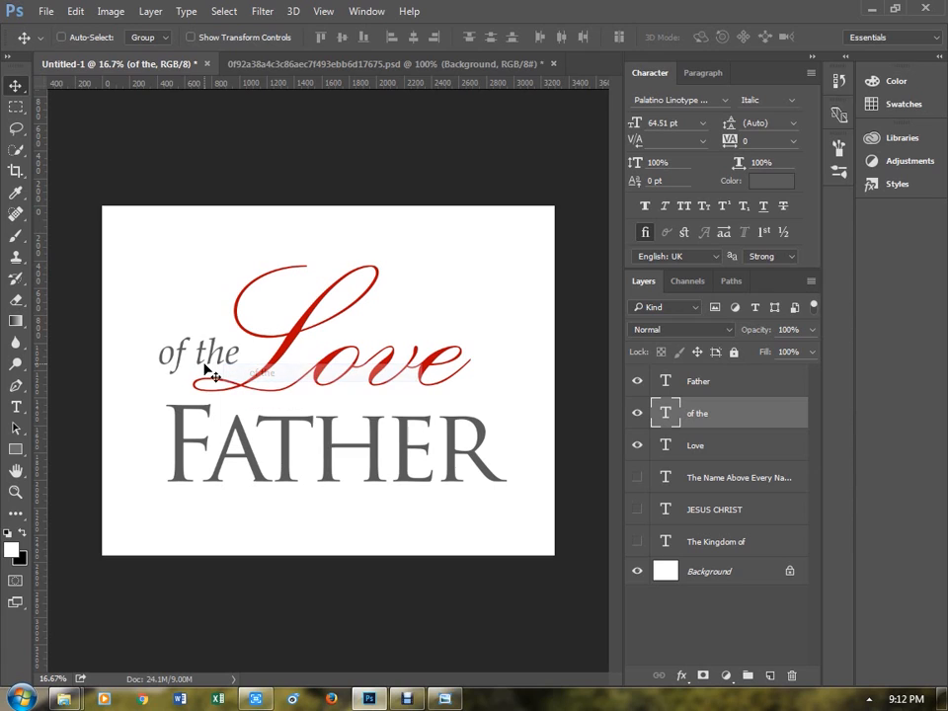
pyautogui.moveTo(207, 376); pyautogui.dragTo(358, 328)
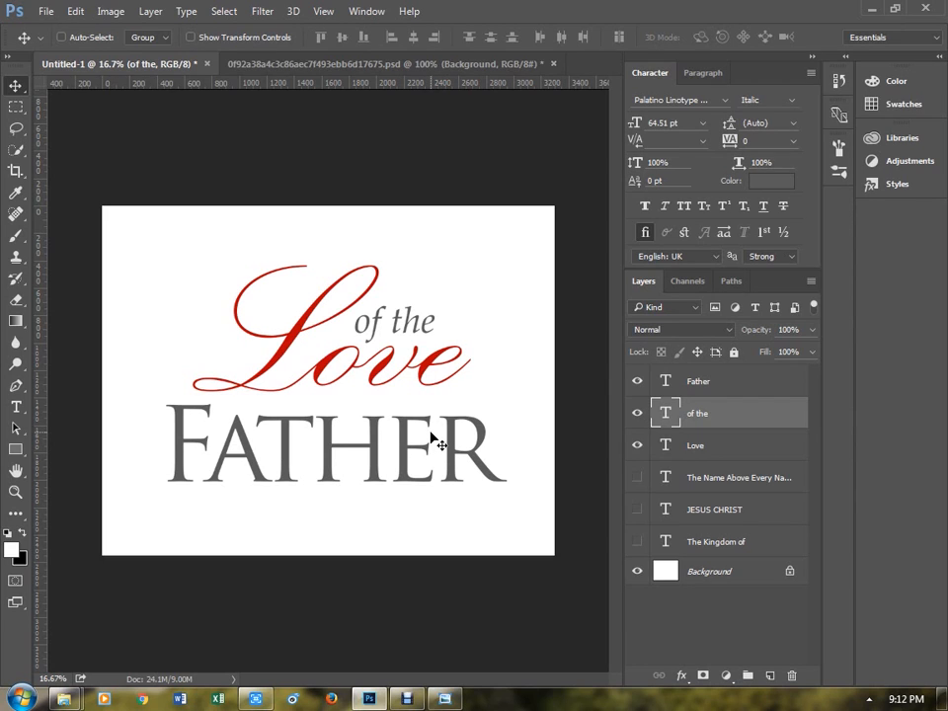
# - Move the "of the" text down and left into the space between "Love" and "Father", beneath the large "L"
pyautogui.rightClick(377, 327)
pyautogui.click(413, 336)
pyautogui.moveTo(402, 331); pyautogui.dragTo(275, 400)
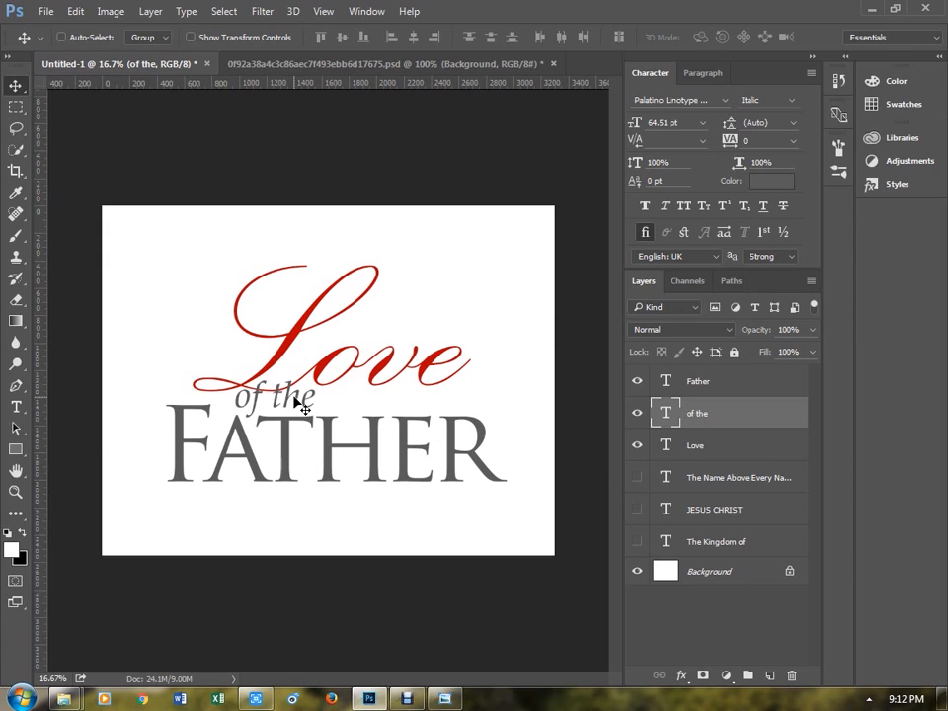
# - Select the "Love" layer and place it above the "of the" layer in the stacking order
pyautogui.rightClick(339, 364)
pyautogui.click(379, 373)
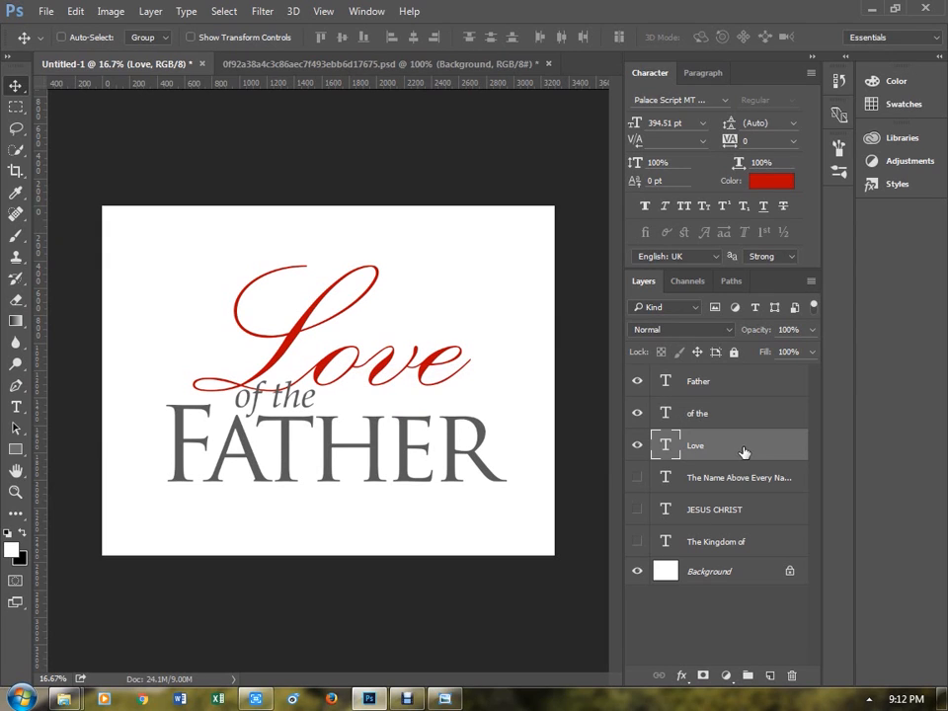
pyautogui.moveTo(744, 451); pyautogui.dragTo(679, 422)
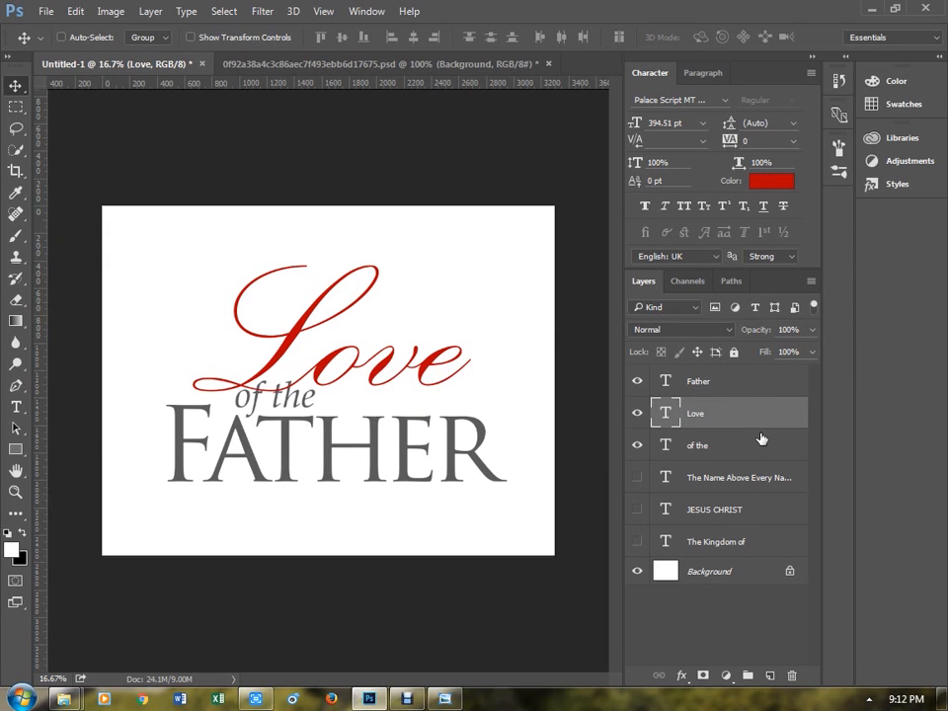
pyautogui.moveTo(745, 422); pyautogui.dragTo(742, 381)
# - Skew the red "Love" text vertically by about -4.2° so it rises to the right, and position it above "Father"
pyautogui.moveTo(338, 335); pyautogui.dragTo(355, 387)
pyautogui.hotkey('ctrl', 't')
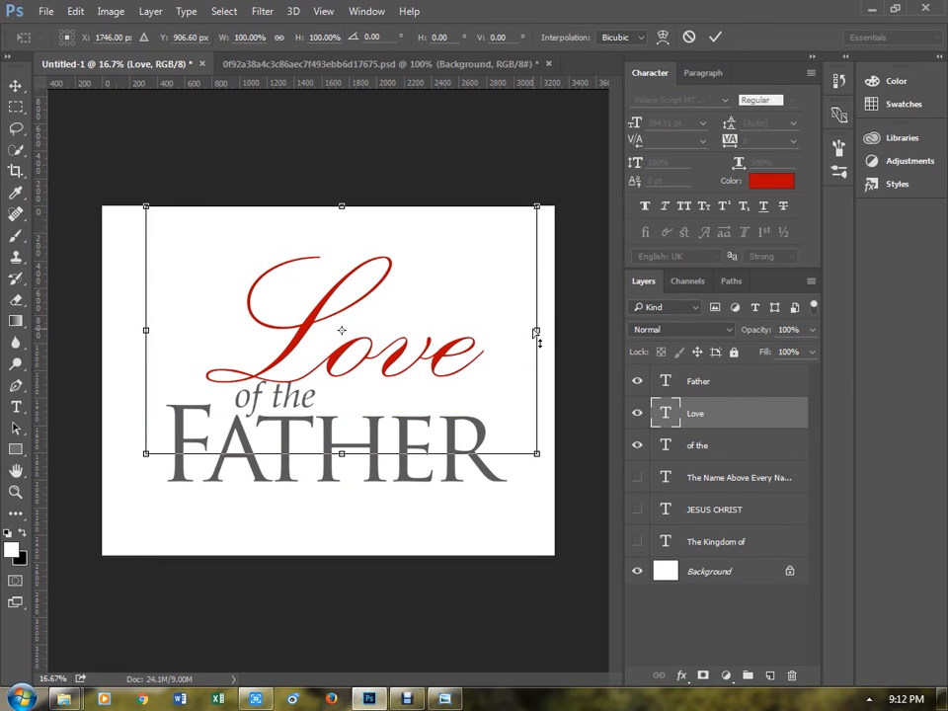
pyautogui.moveTo(535, 332); pyautogui.dragTo(482, 321)
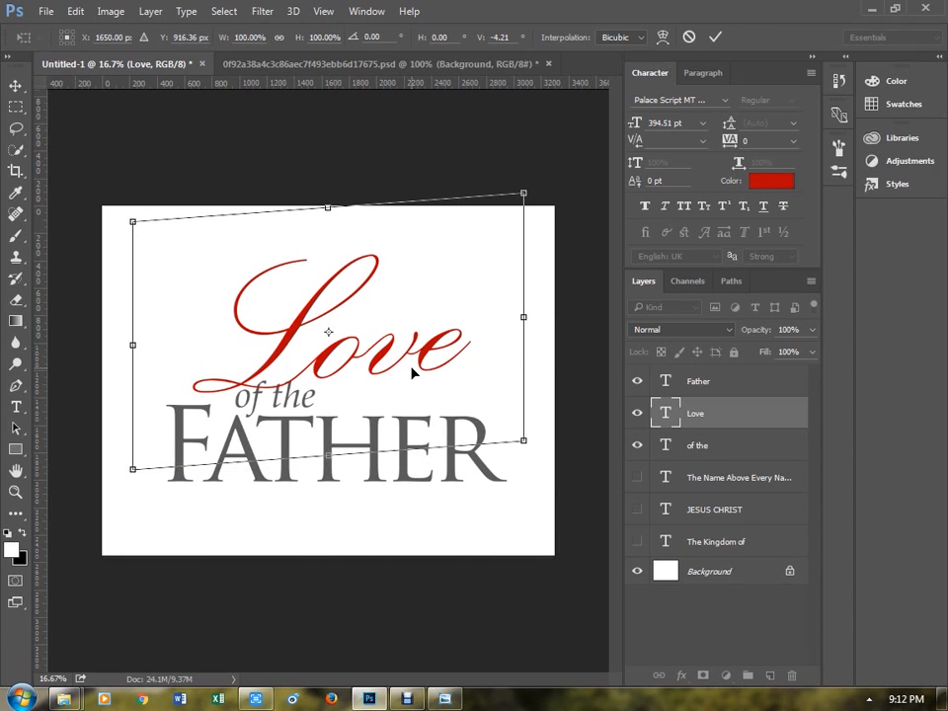
pyautogui.press('Return')
# - Move the "of the" text right beneath the letters "ove" and scale it down to about 52 pt
pyautogui.rightClick(309, 398)
pyautogui.click(315, 406)
pyautogui.moveTo(312, 405); pyautogui.dragTo(421, 412)
pyautogui.hotkey('ctrl', 't')
pyautogui.press('Return')
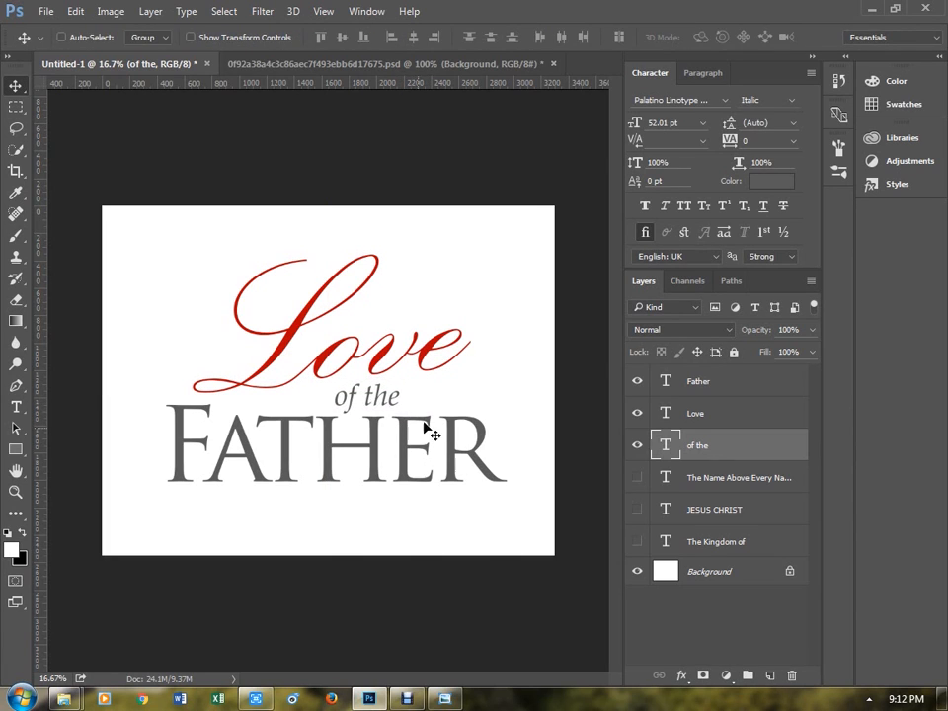
# - Skew the "of the" text horizontally by about -8.2°, scale it to about 44 pt and fit it between "Love" and "Father"
pyautogui.click(789, 100)
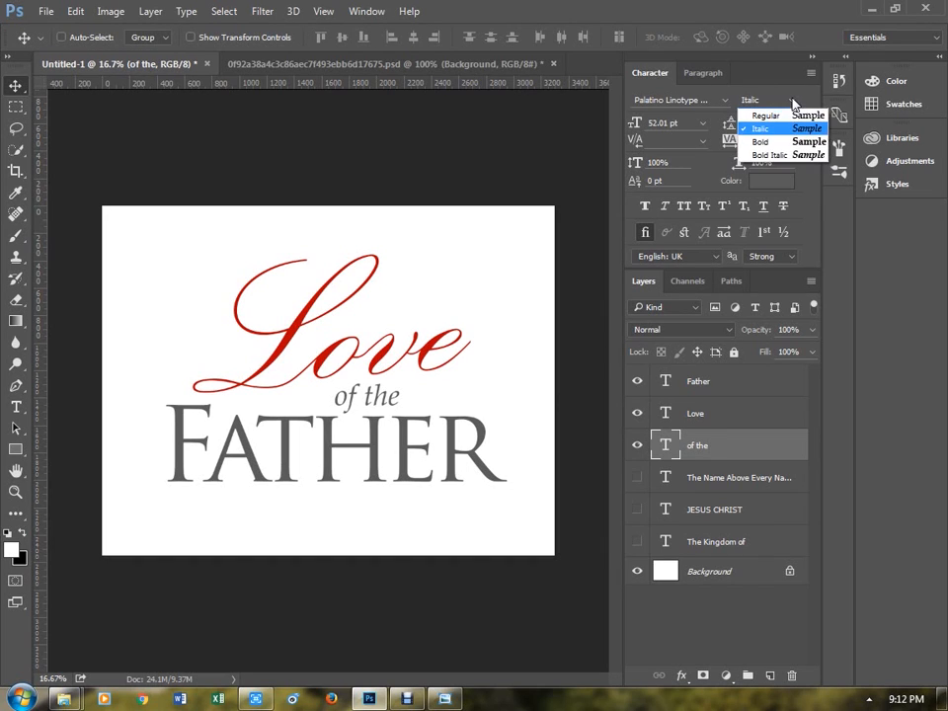
pyautogui.click(681, 446)
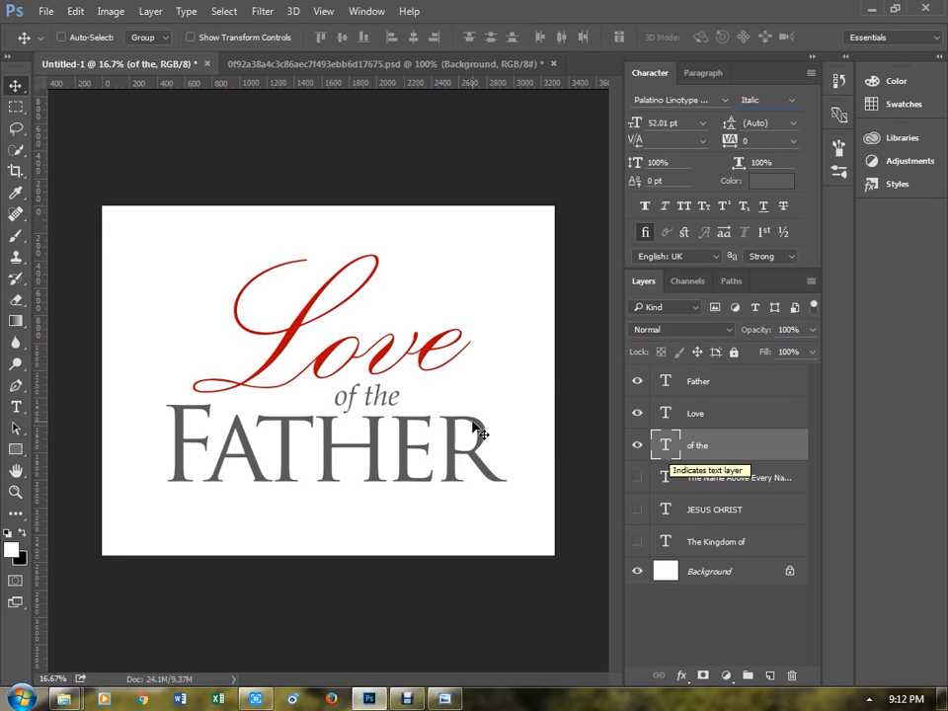
pyautogui.press('ctrl')
pyautogui.hotkey('ctrl', 't')
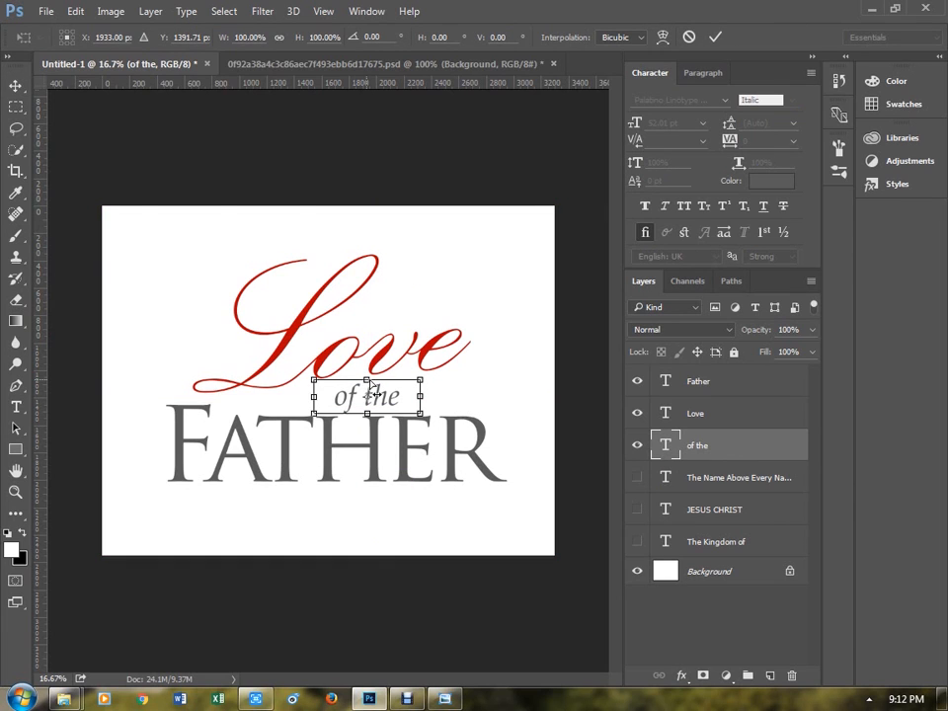
pyautogui.moveTo(369, 381); pyautogui.dragTo(373, 381)
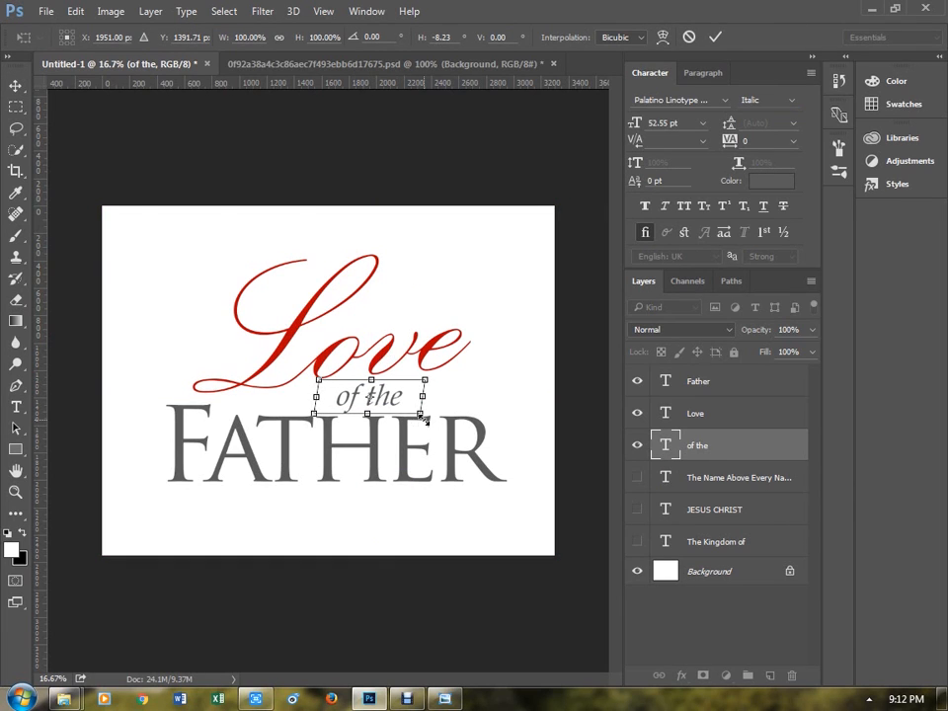
pyautogui.moveTo(422, 419); pyautogui.dragTo(357, 395)
pyautogui.press('Return')
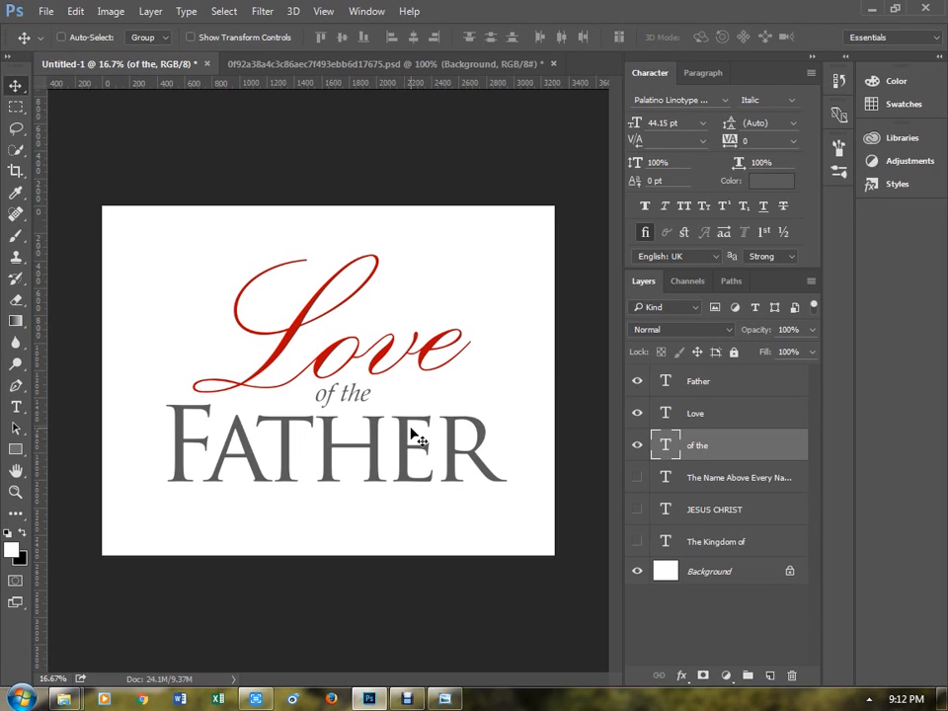
# - Duplicate the "of the" text and place the copy below "Father" near the canvas's lower edge
pyautogui.rightClick(365, 413)
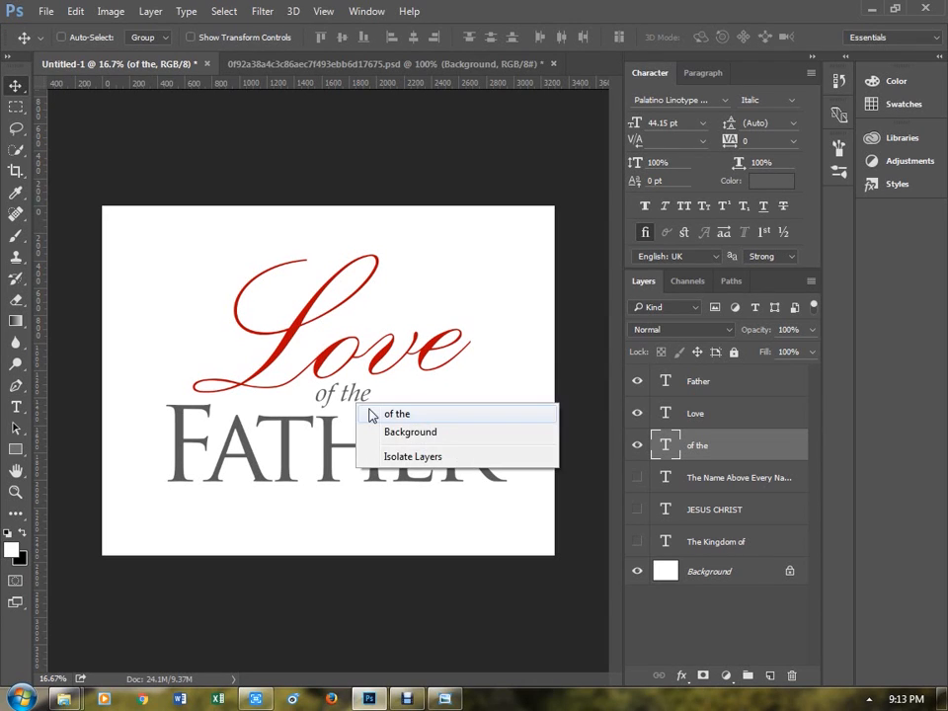
pyautogui.click(367, 412)
pyautogui.moveTo(364, 413); pyautogui.dragTo(347, 554)
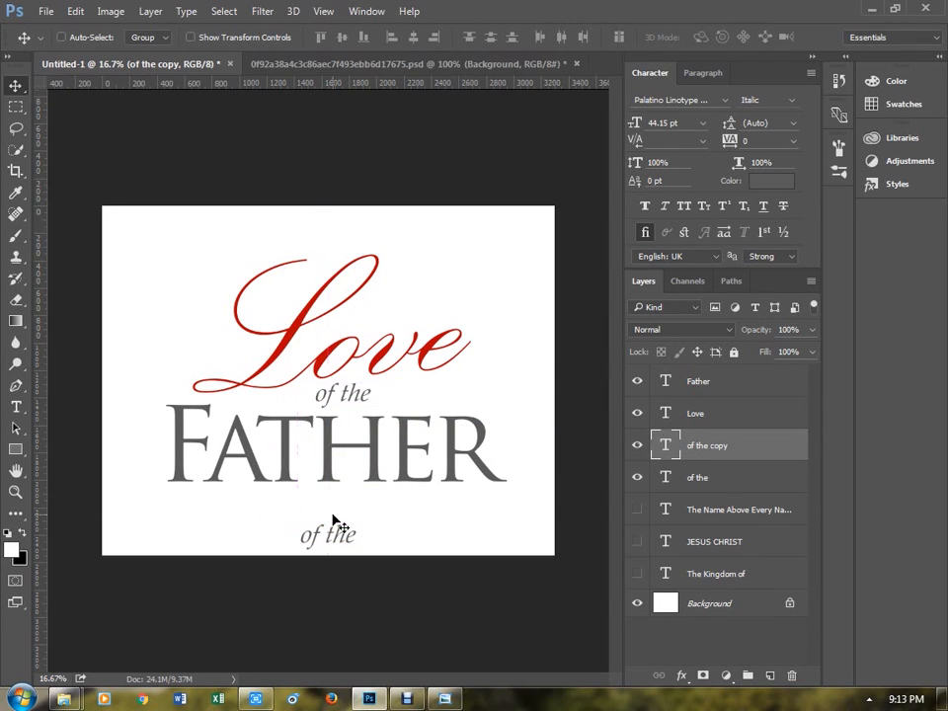
# - Widen the copied text's box and replace its text with "Words of the Son"
pyautogui.doubleClick(662, 441)
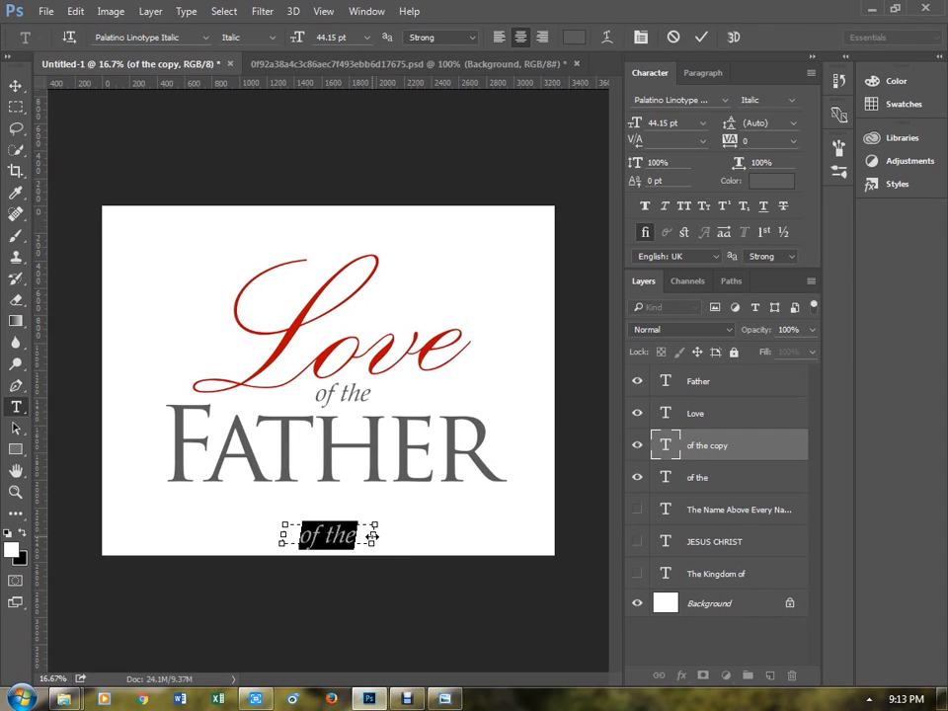
pyautogui.moveTo(372, 536); pyautogui.dragTo(425, 536)
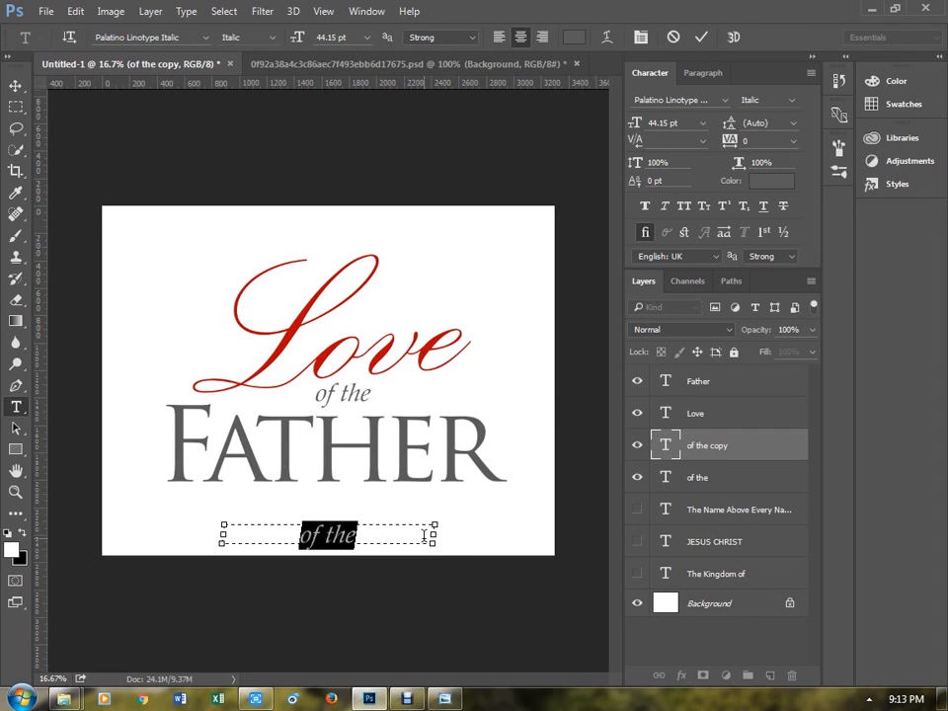
pyautogui.write('Wor')
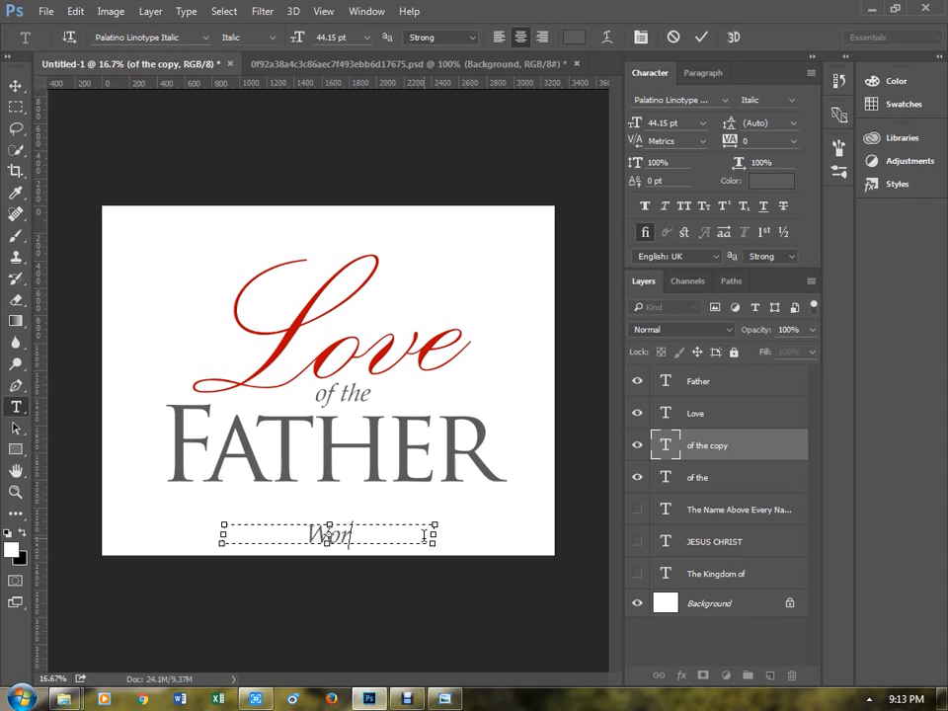
pyautogui.write('ds of the Sonn')
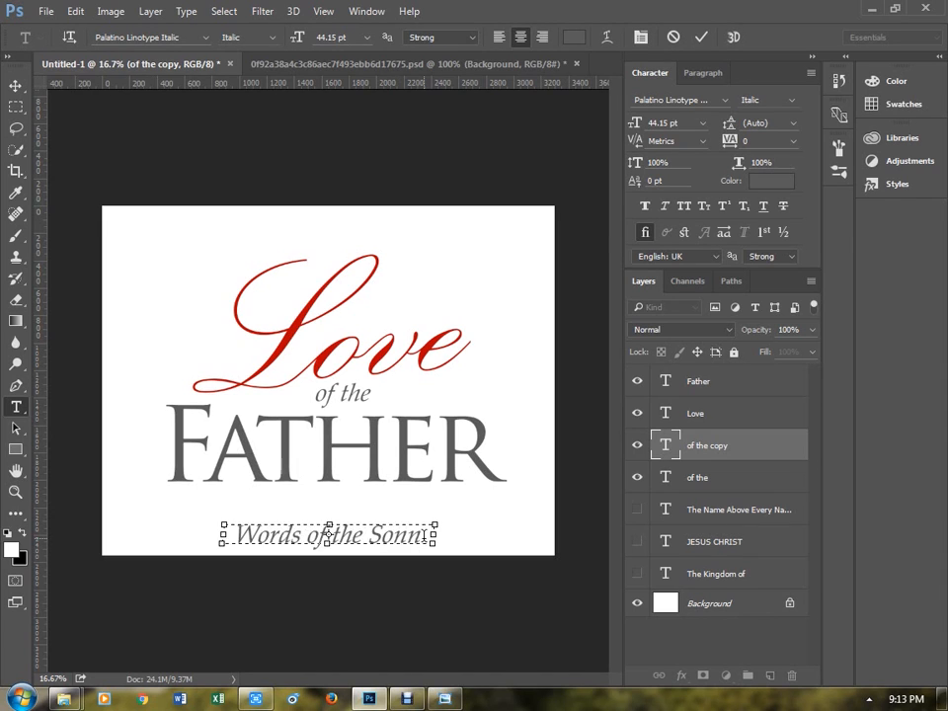
pyautogui.hotkey('ctrl', 'a')
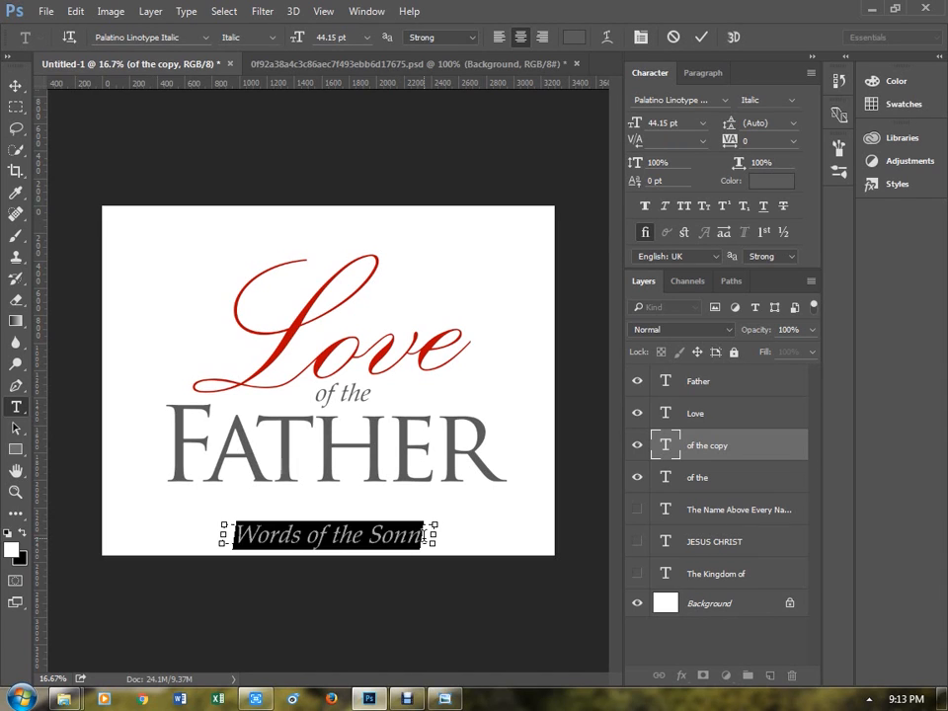
pyautogui.press('Left')
pyautogui.hotkey('ctrl', 'Right')
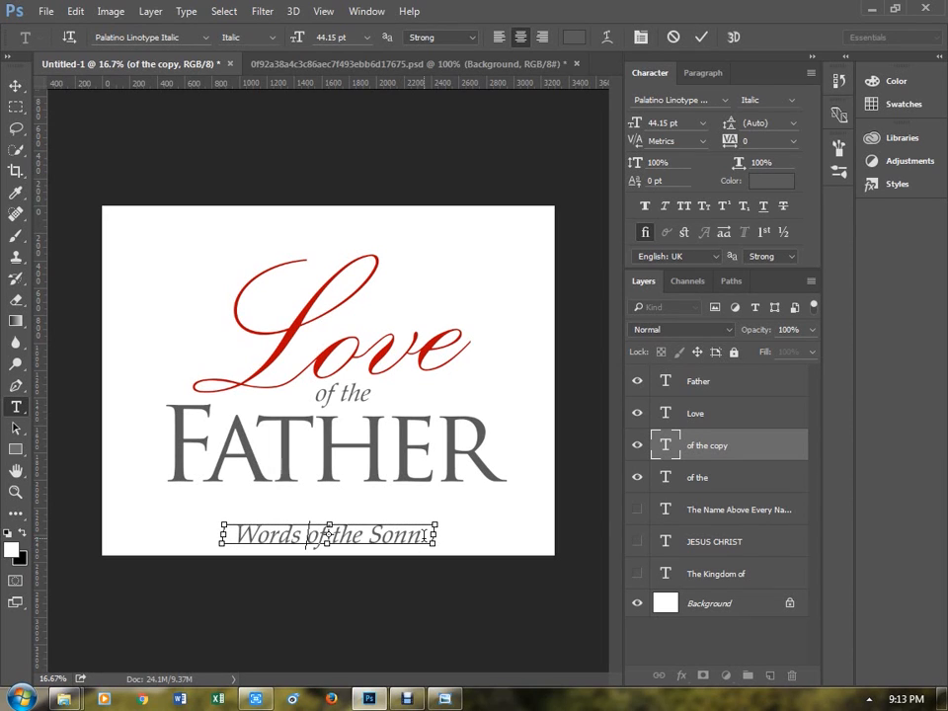
pyautogui.click(425, 534)
pyautogui.press('BackSpace')
# - Search the fonts for "p22" for the whole "Words of the Son" text, then finish editing that text
pyautogui.hotkey('ctrl', 'a')
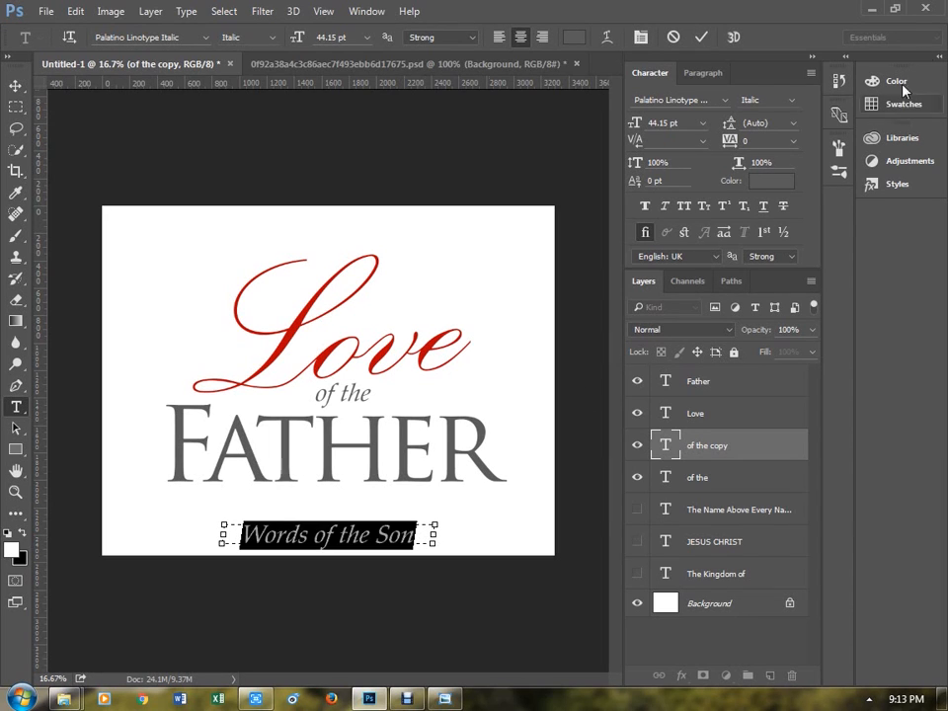
pyautogui.click(679, 99)
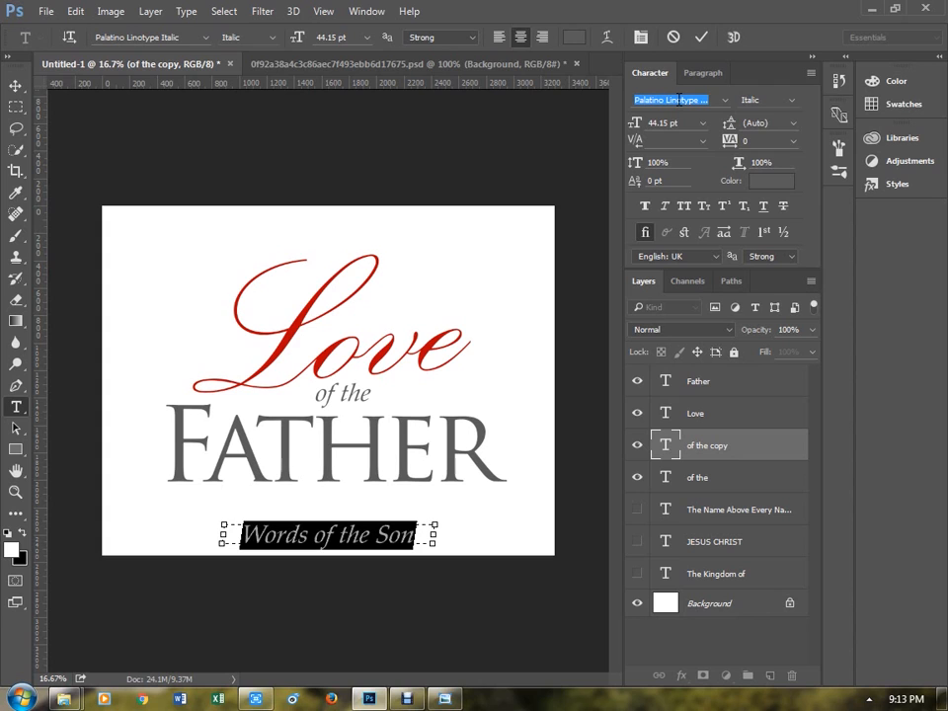
pyautogui.write('p22')
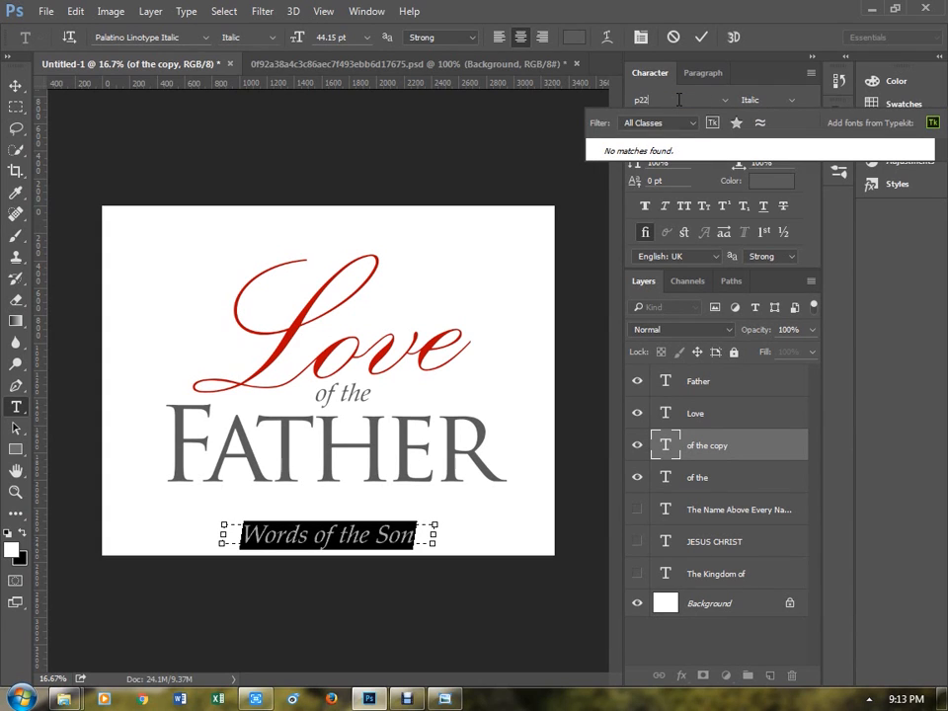
pyautogui.press('BackSpace')
pyautogui.press('BackSpace')
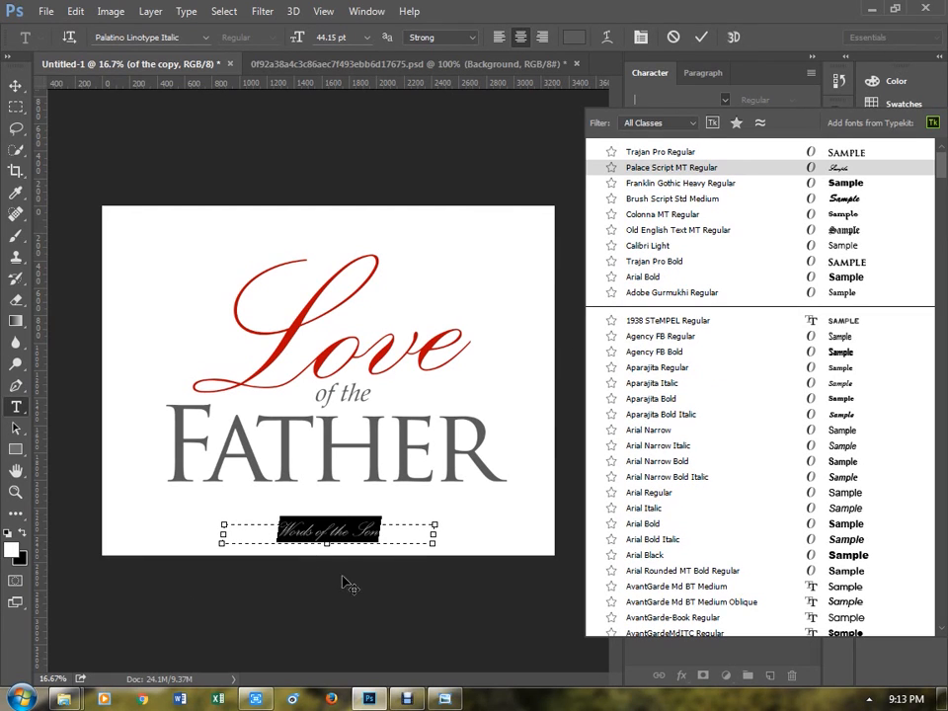
pyautogui.press('Escape')
pyautogui.click(16, 86)
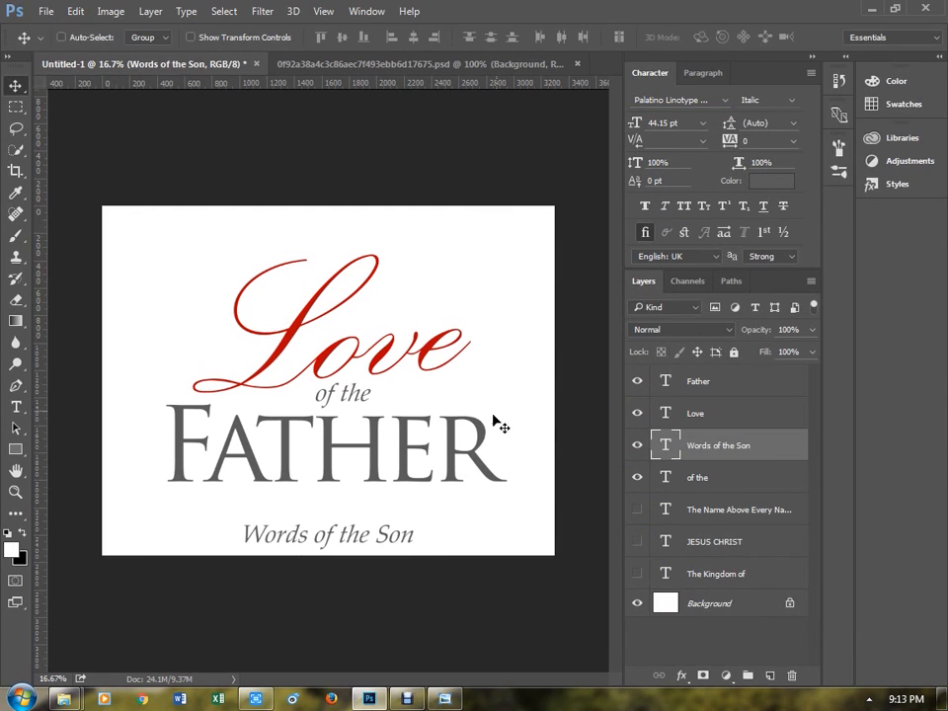
# - Switch to Windows Explorer and open the FONTS 2017 folder on the SONY_16X (H:) drive
pyautogui.moveTo(63, 698)
pyautogui.moveTo(219, 576)
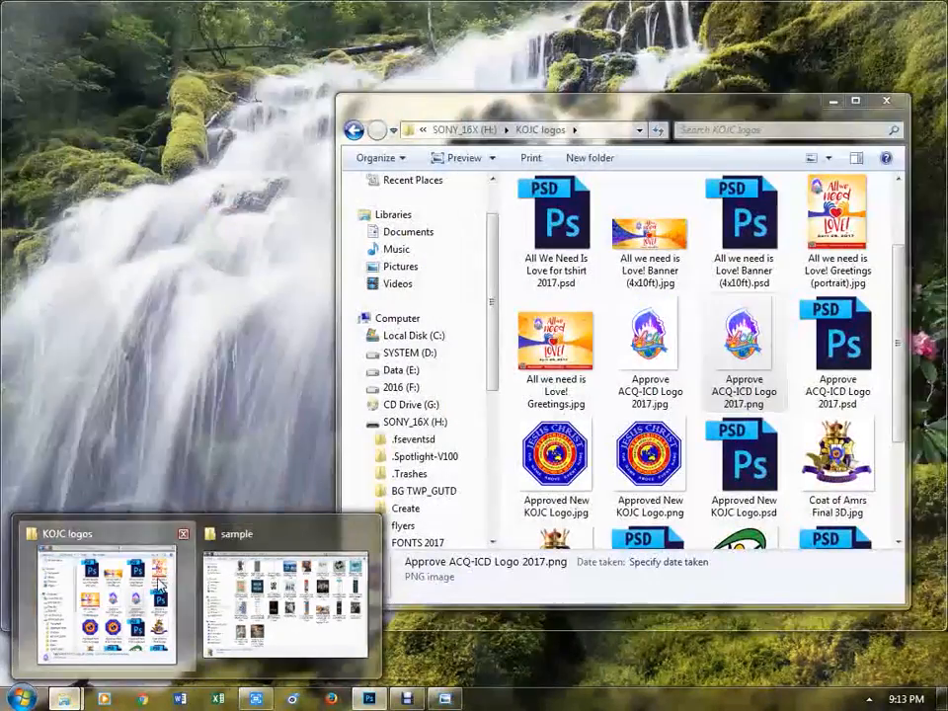
pyautogui.click(107, 602)
pyautogui.press('BackSpace')
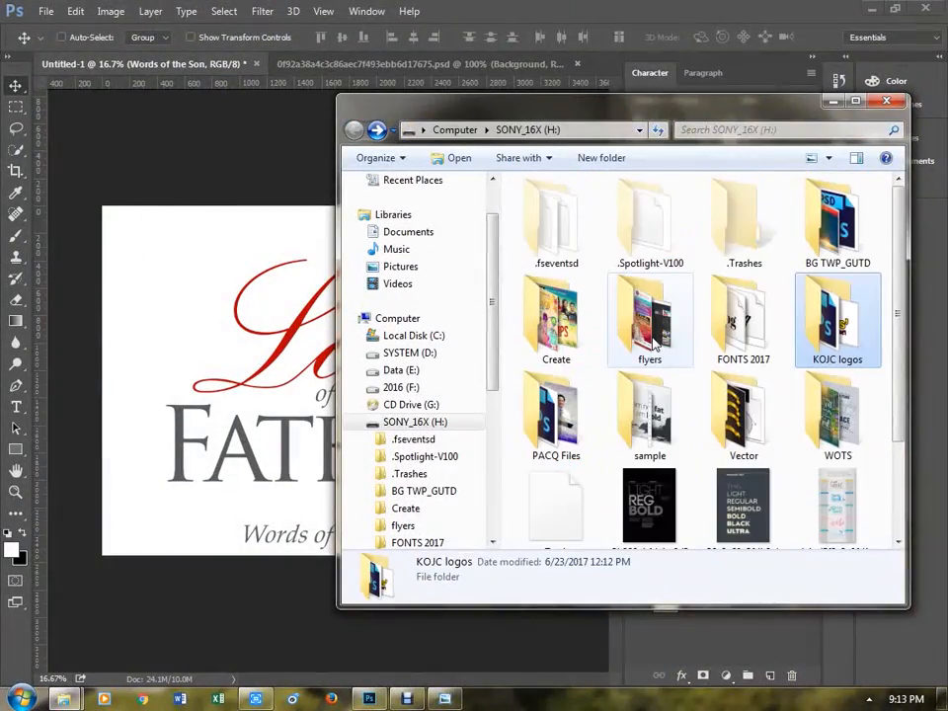
pyautogui.doubleClick(737, 318)
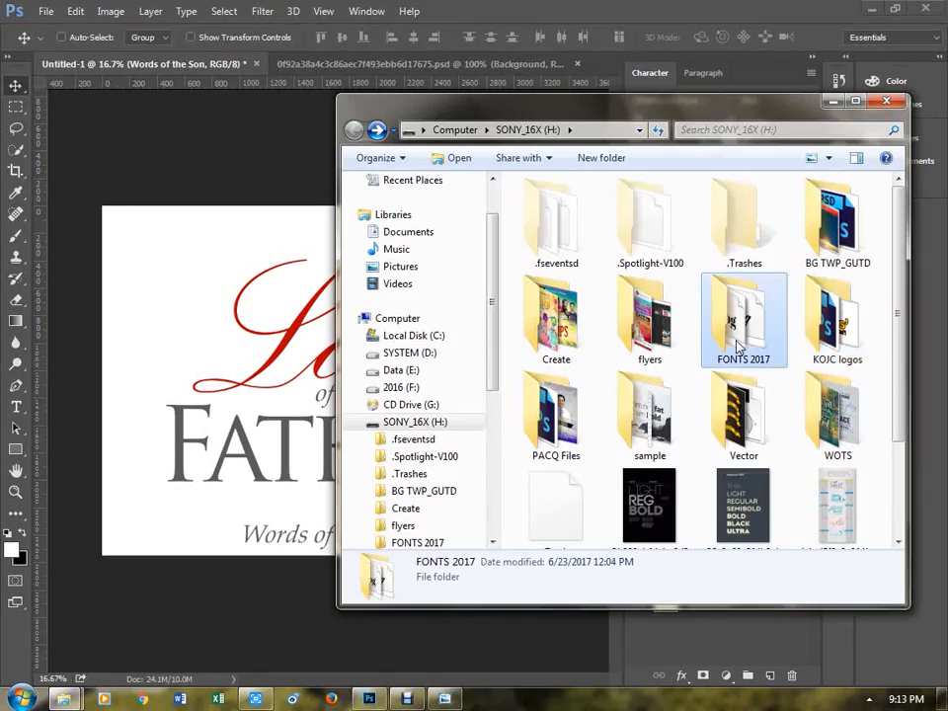
pyautogui.click(736, 345)
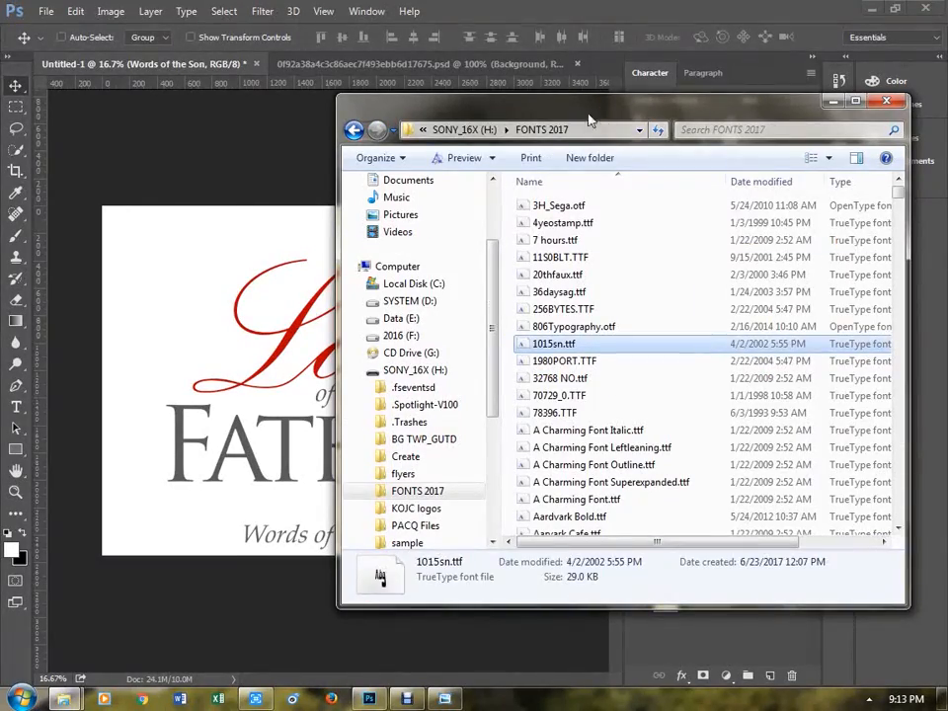
pyautogui.moveTo(590, 109); pyautogui.dragTo(472, 94)
# - Install the P22 font files from P22 Cezanne Regular_0.ttf through P22ZanerTwo.ttf
pyautogui.press('p')
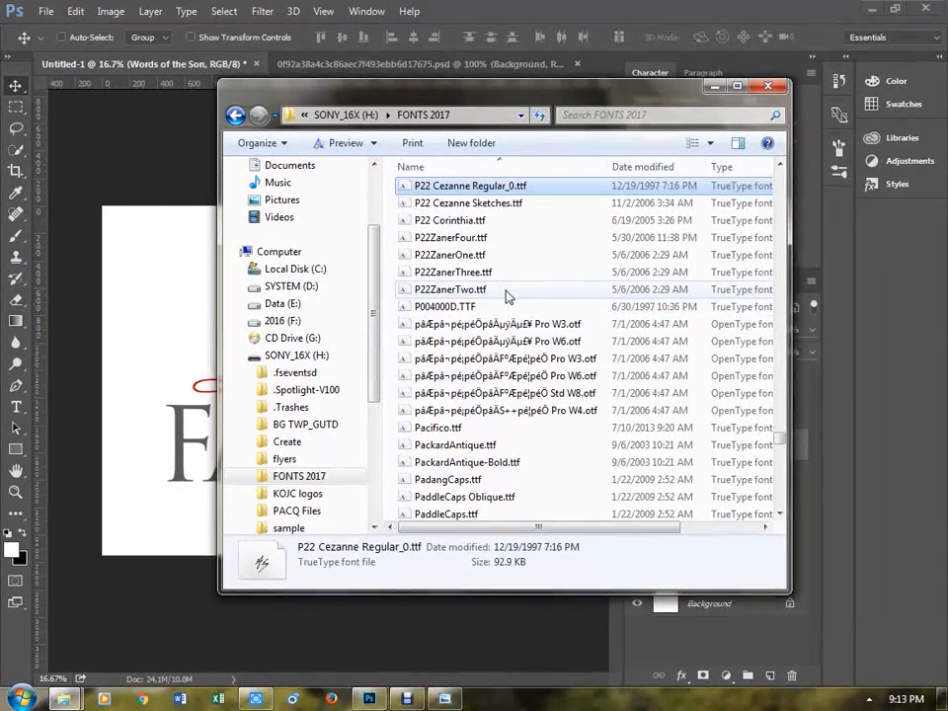
pyautogui.keyDown('shift'); pyautogui.click(492, 293); pyautogui.keyUp('shift')
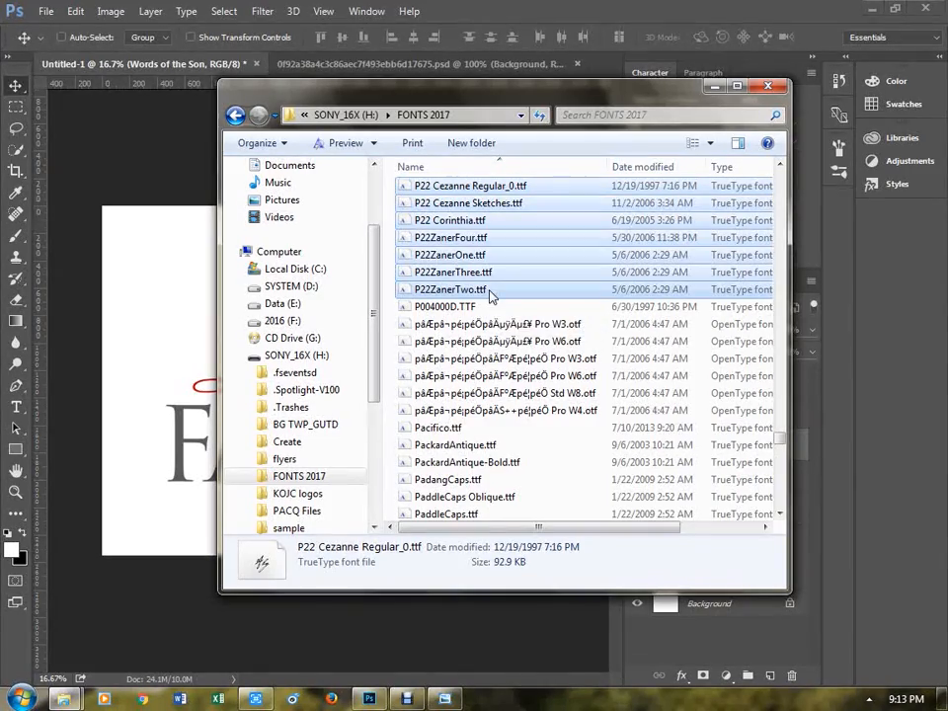
pyautogui.rightClick(489, 292)
pyautogui.click(528, 331)
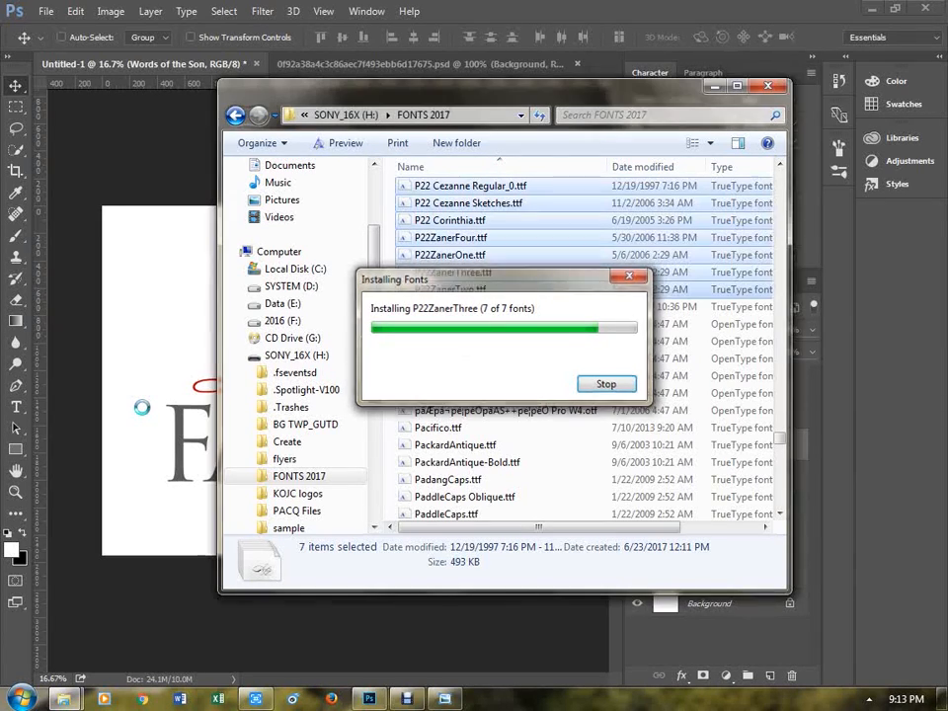
# - Return to Photoshop and set the "Words of the Son" text in the P22 Cezanne Regular font
pyautogui.click(79, 267)
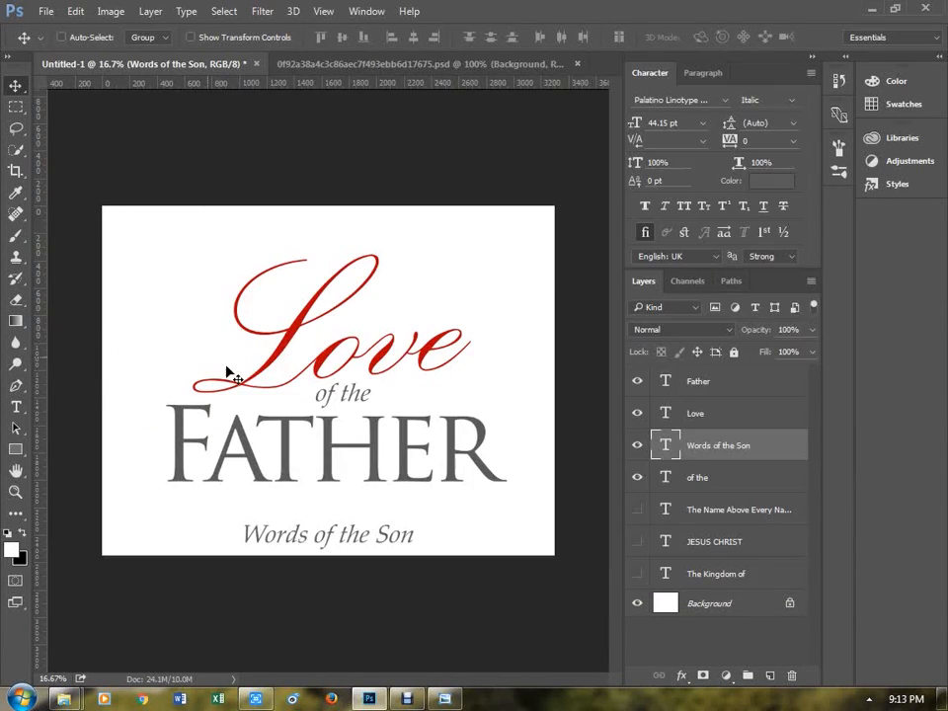
pyautogui.click(662, 102)
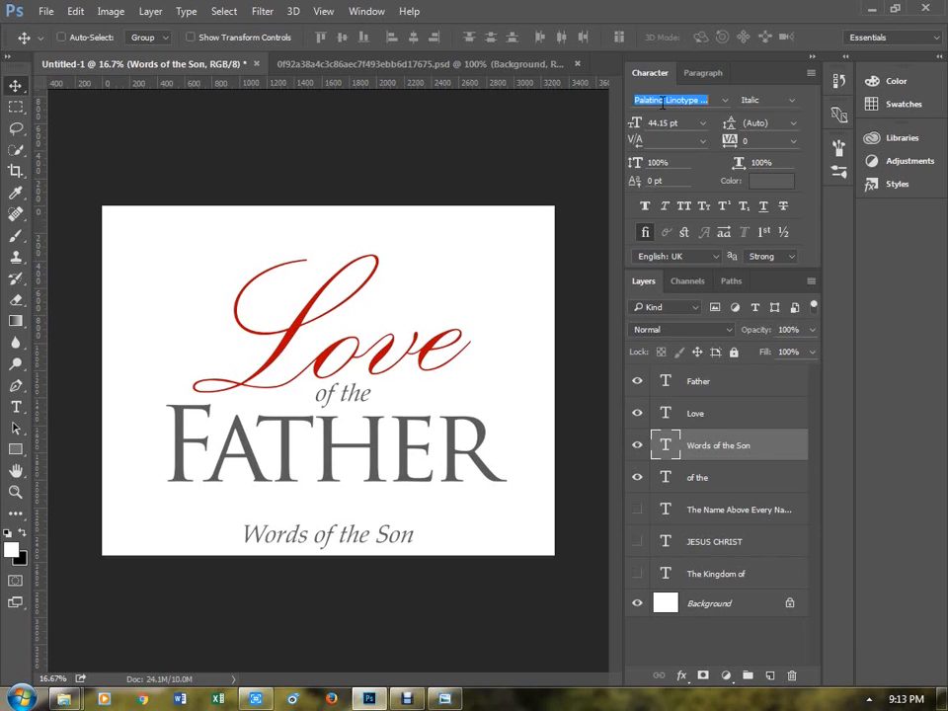
pyautogui.write('p22')
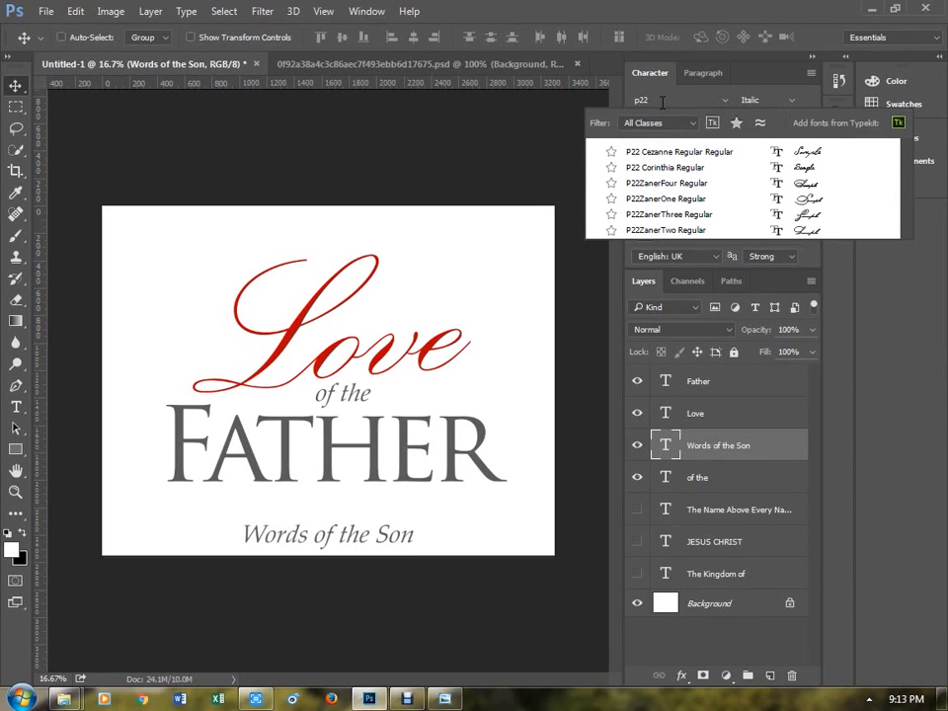
pyautogui.click(688, 153)
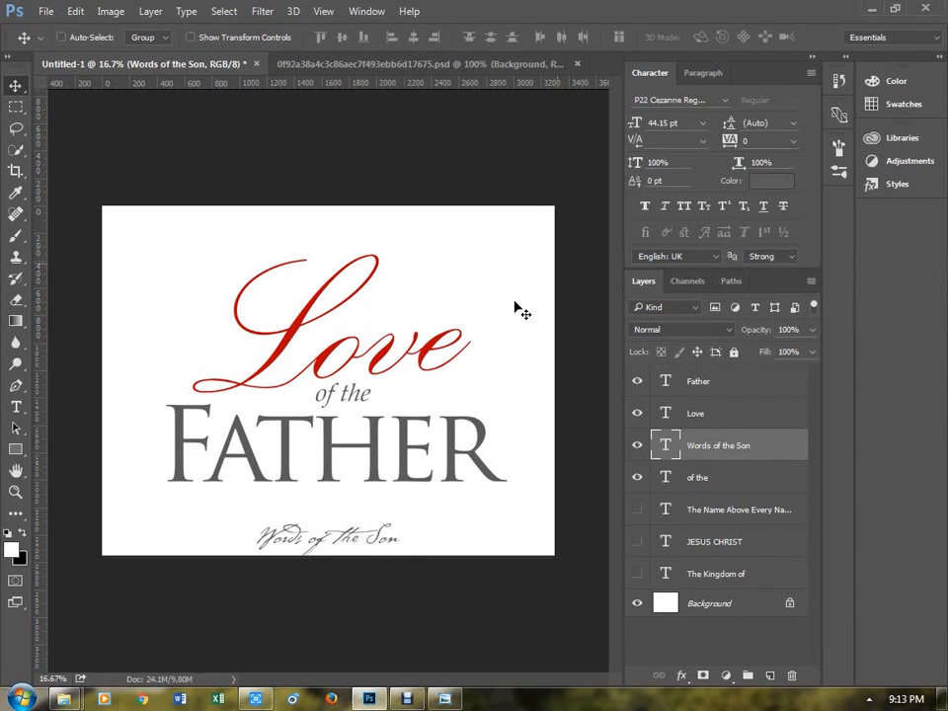
# - Move the "Words of the Son" line up and slightly to the left beneath FATHER, and inspect its script lettering up close
pyautogui.moveTo(351, 507); pyautogui.dragTo(334, 496)
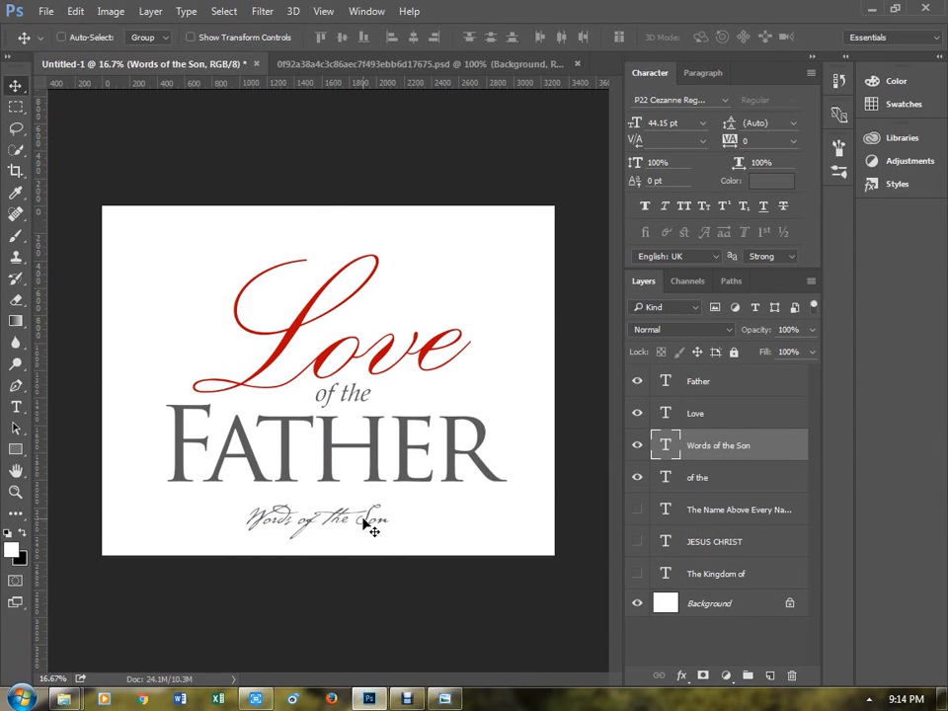
pyautogui.scroll(6, 385, 543)
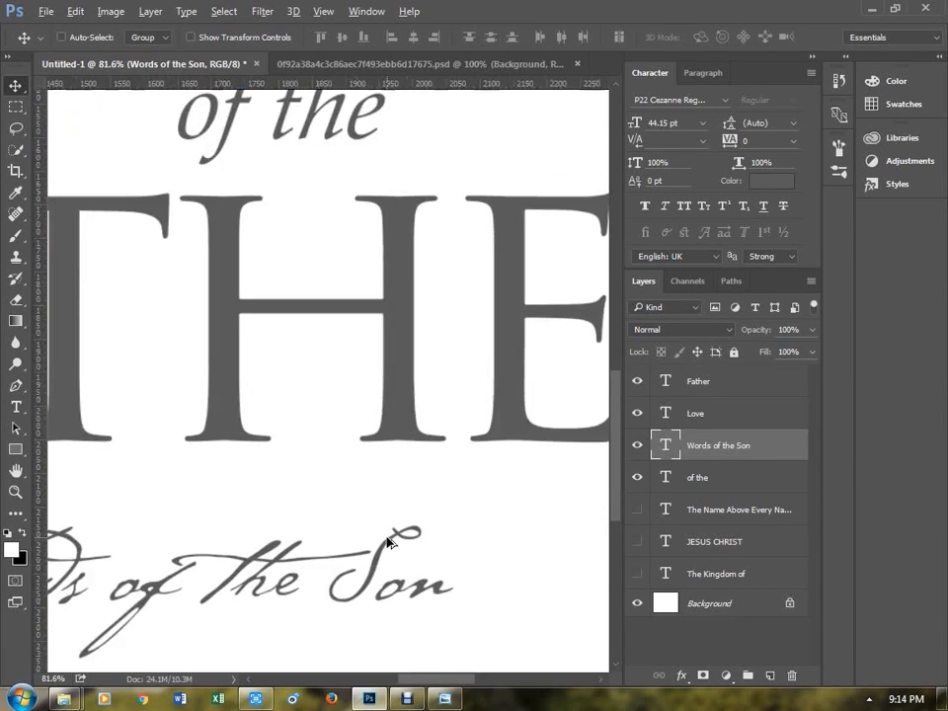
pyautogui.scroll(2, 395, 534)
pyautogui.moveTo(459, 561); pyautogui.dragTo(455, 260)
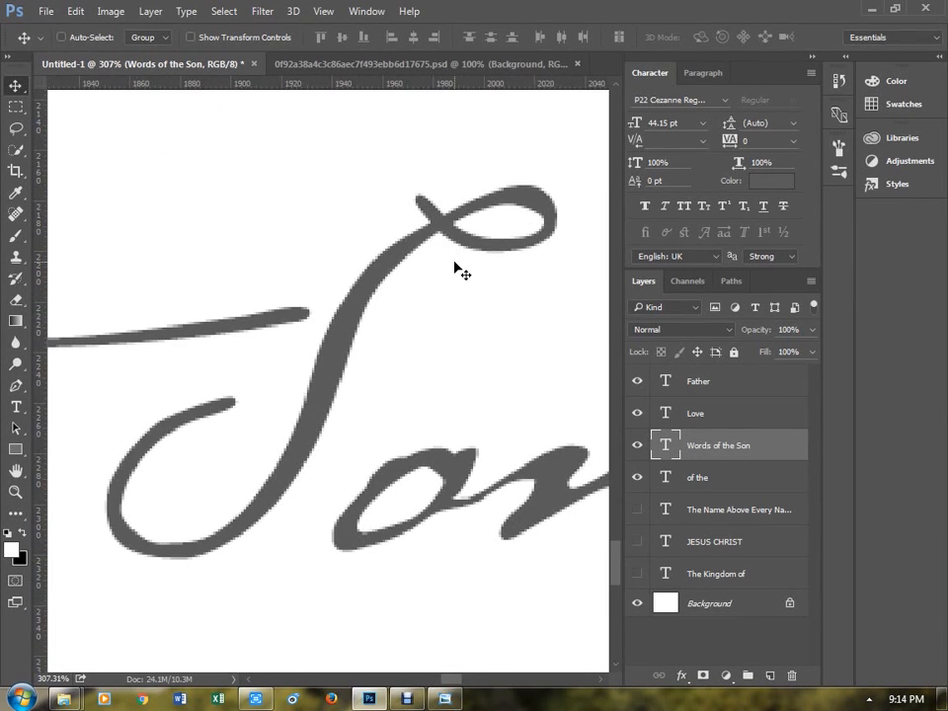
pyautogui.scroll(-5, 454, 269)
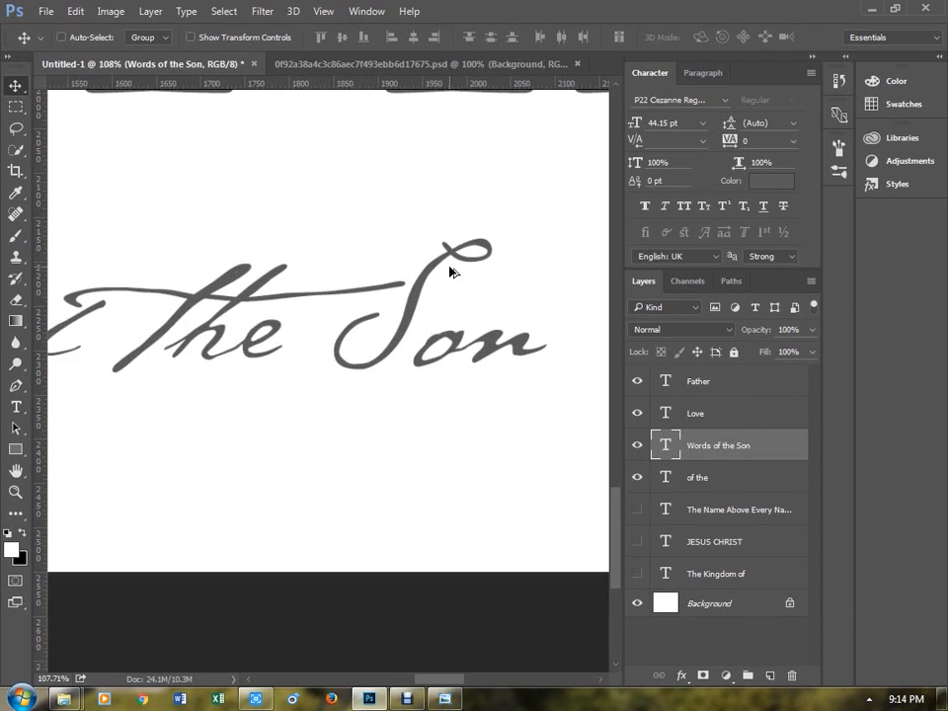
pyautogui.scroll(2, 449, 269)
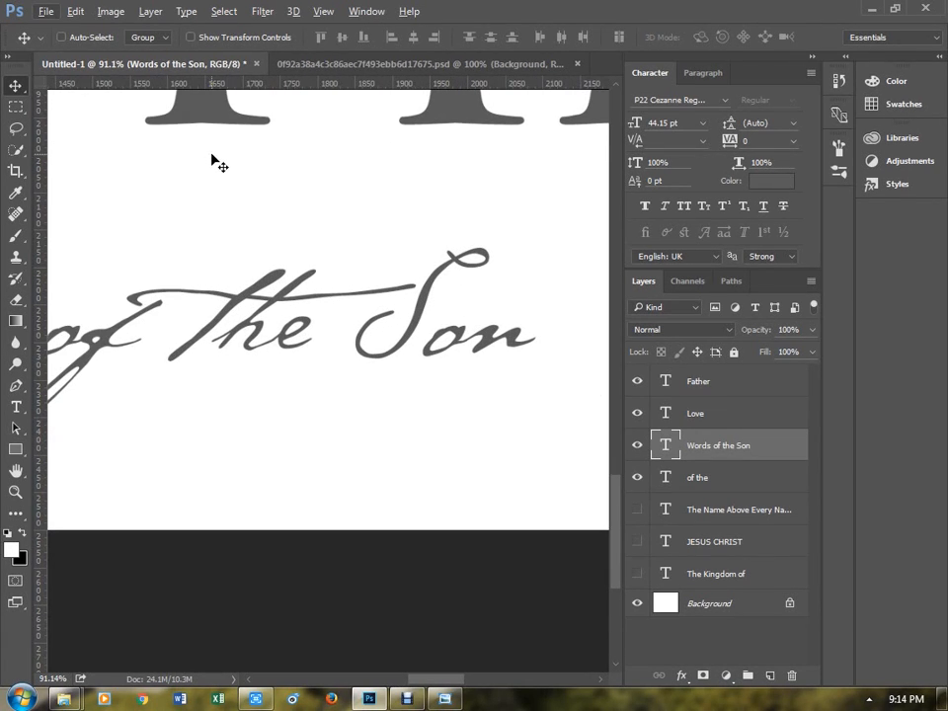
pyautogui.scroll(-3, 222, 169)
pyautogui.scroll(-4, 241, 166)
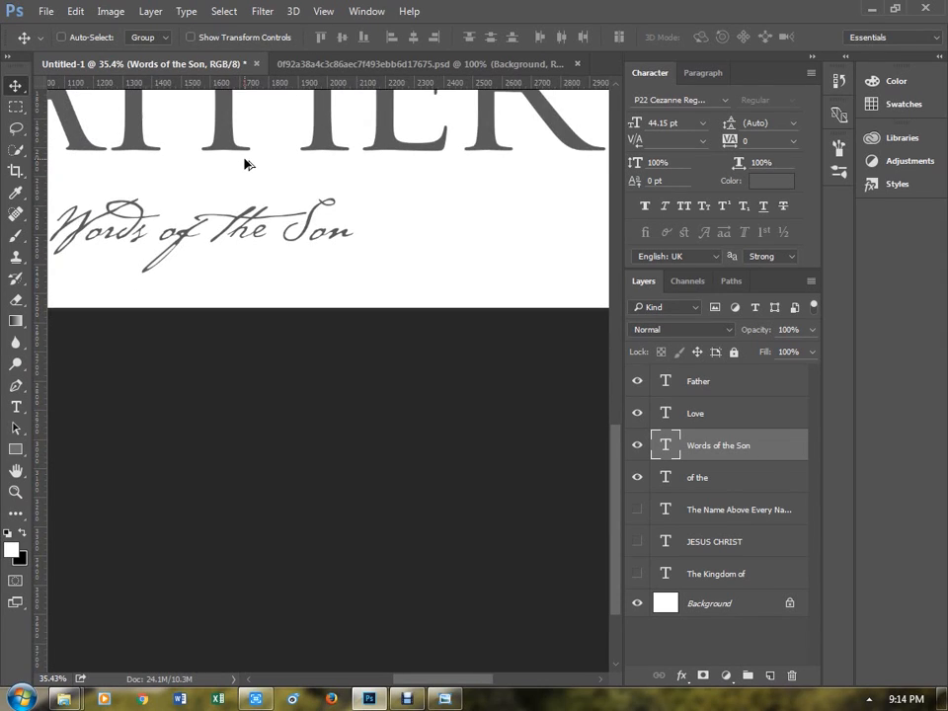
pyautogui.moveTo(250, 165); pyautogui.dragTo(335, 483)
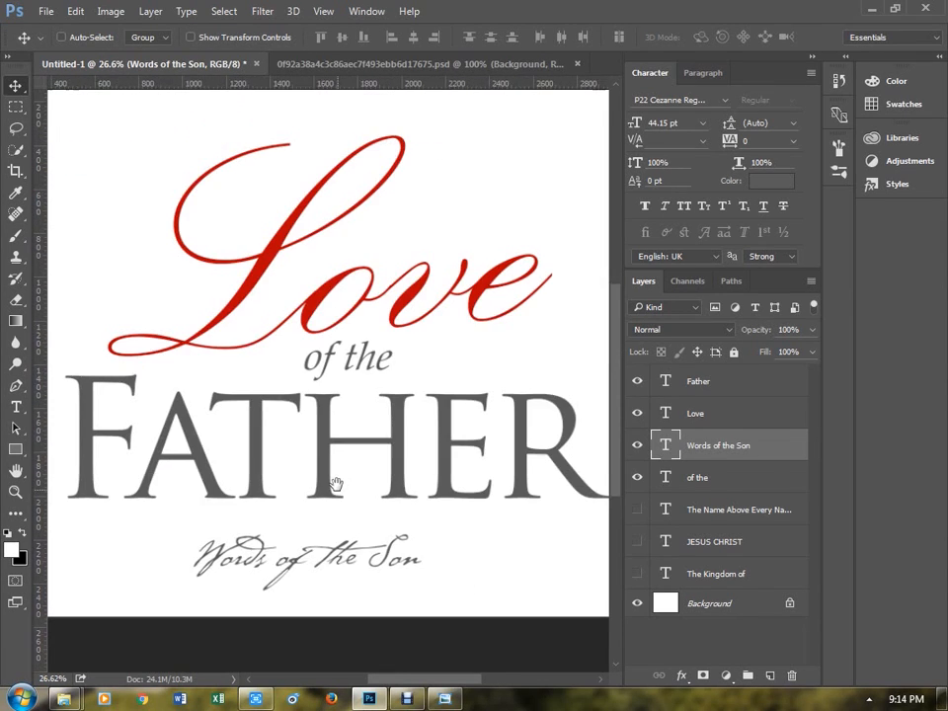
# - Check the document's image size in inches and its resolution, leaving the settings unapplied
pyautogui.click(110, 14)
pyautogui.moveTo(103, 51)
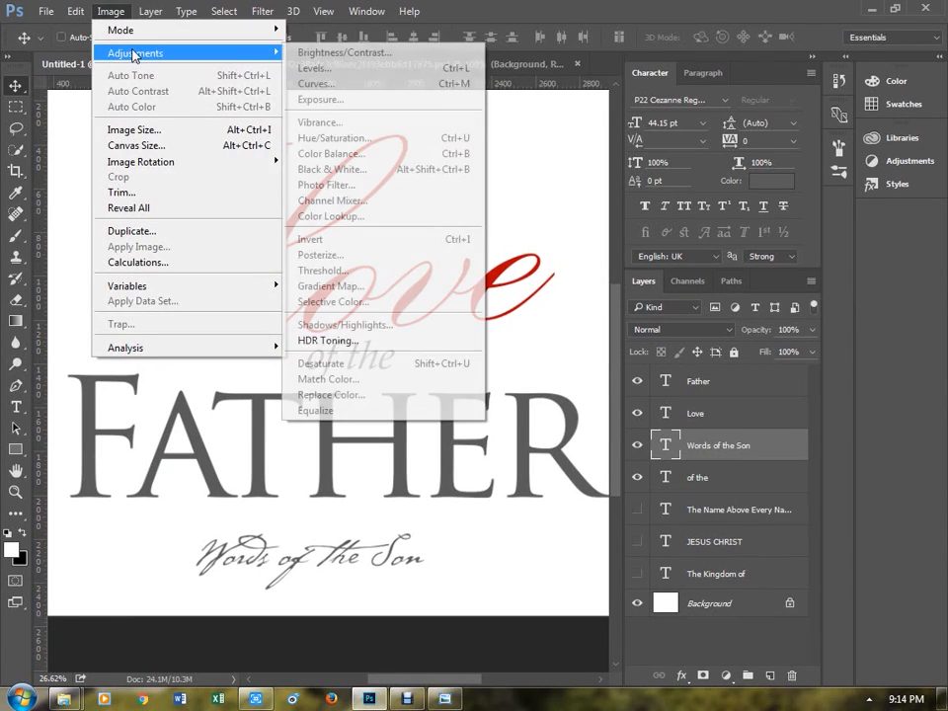
pyautogui.click(197, 133)
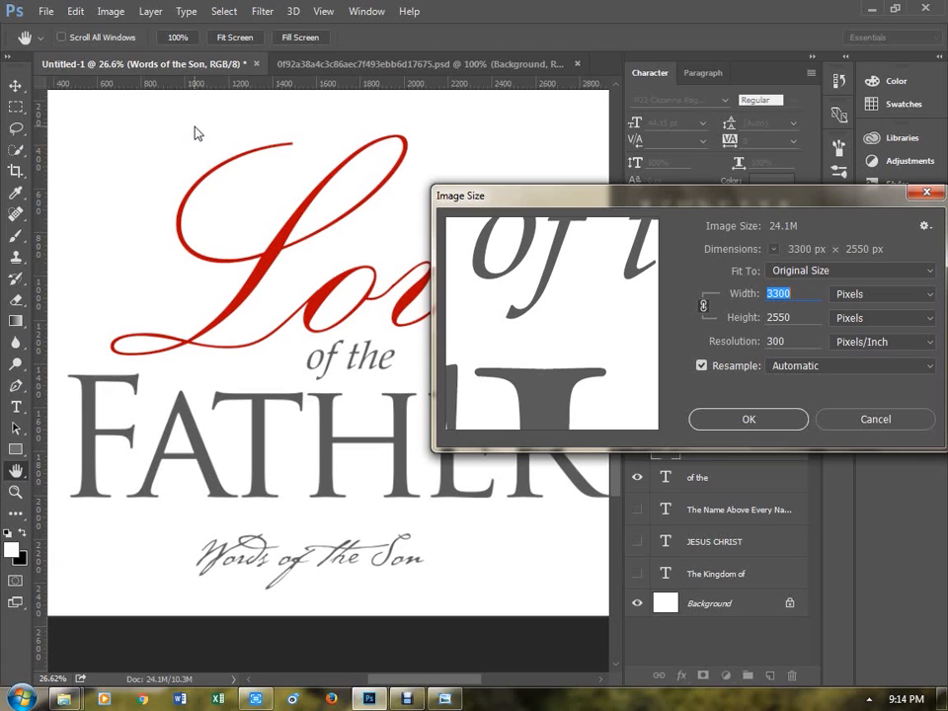
pyautogui.moveTo(530, 202); pyautogui.dragTo(255, 170)
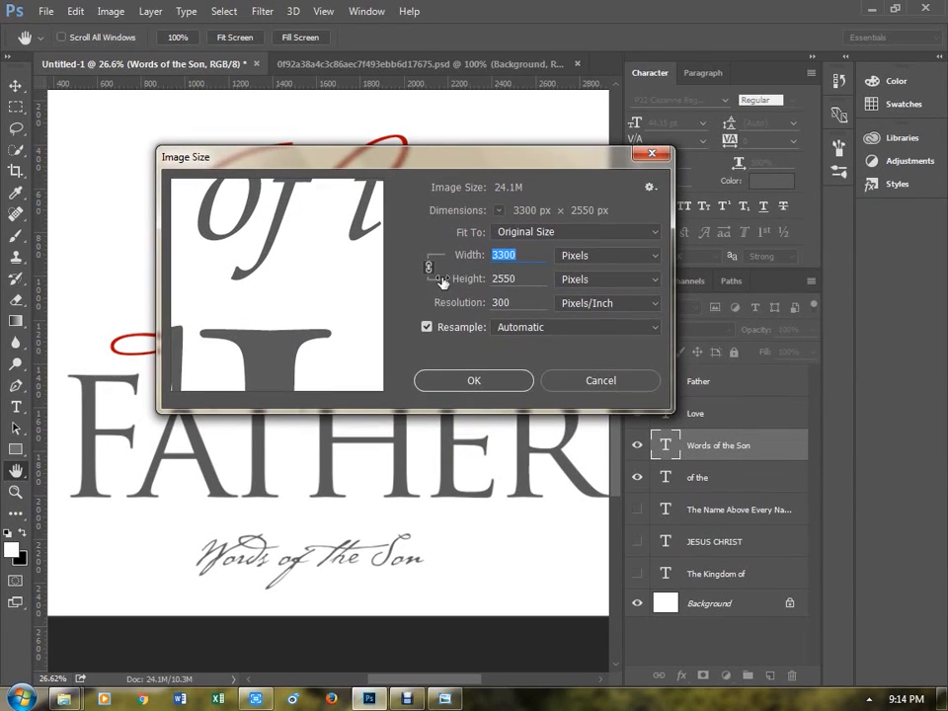
pyautogui.click(577, 255)
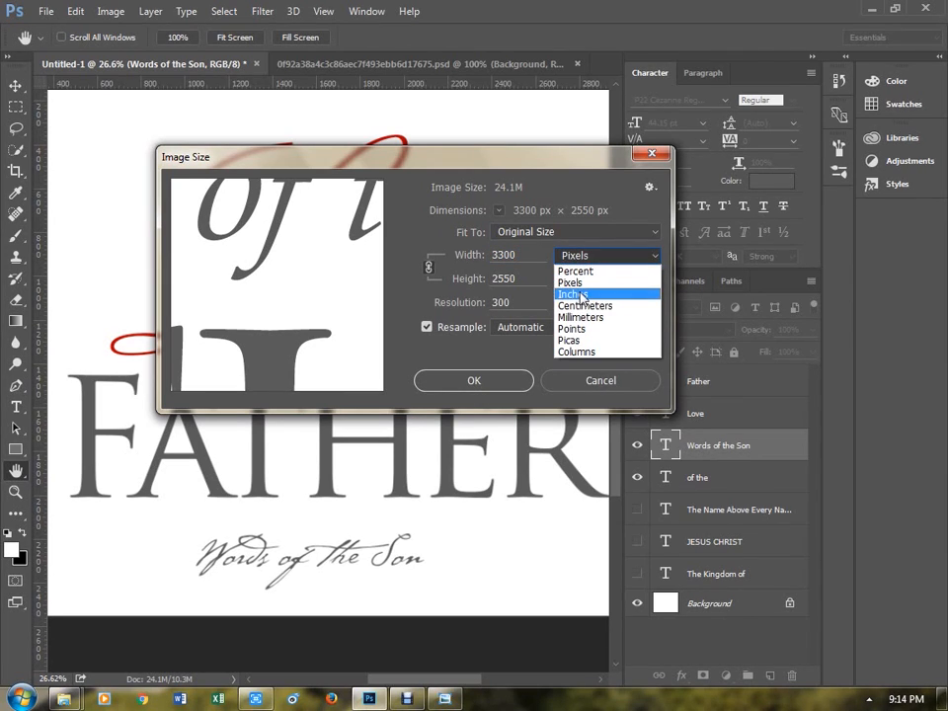
pyautogui.click(581, 295)
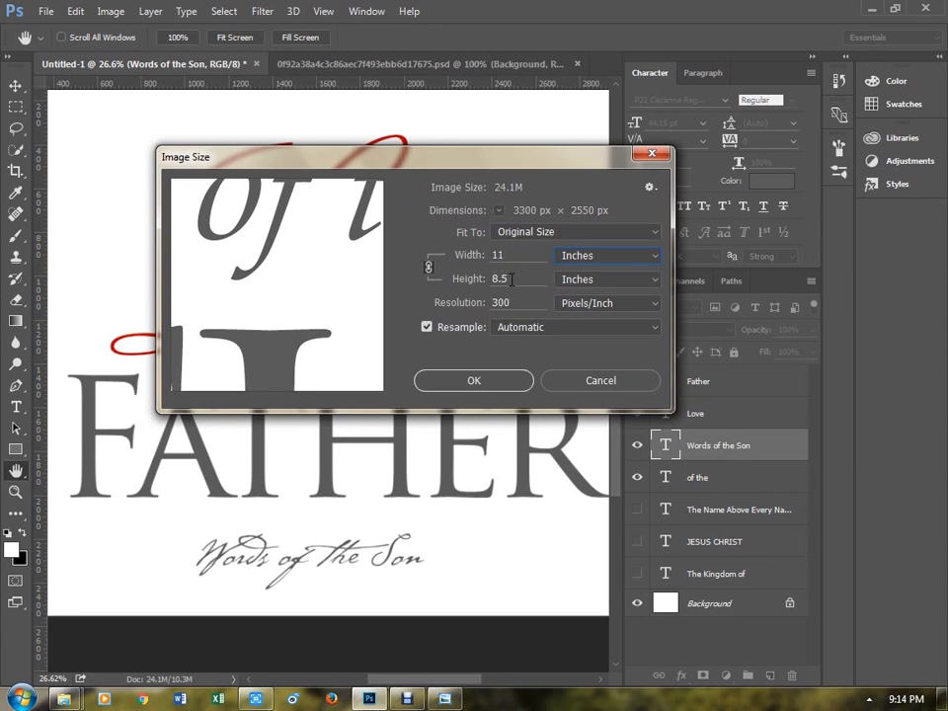
pyautogui.moveTo(517, 302); pyautogui.dragTo(450, 296)
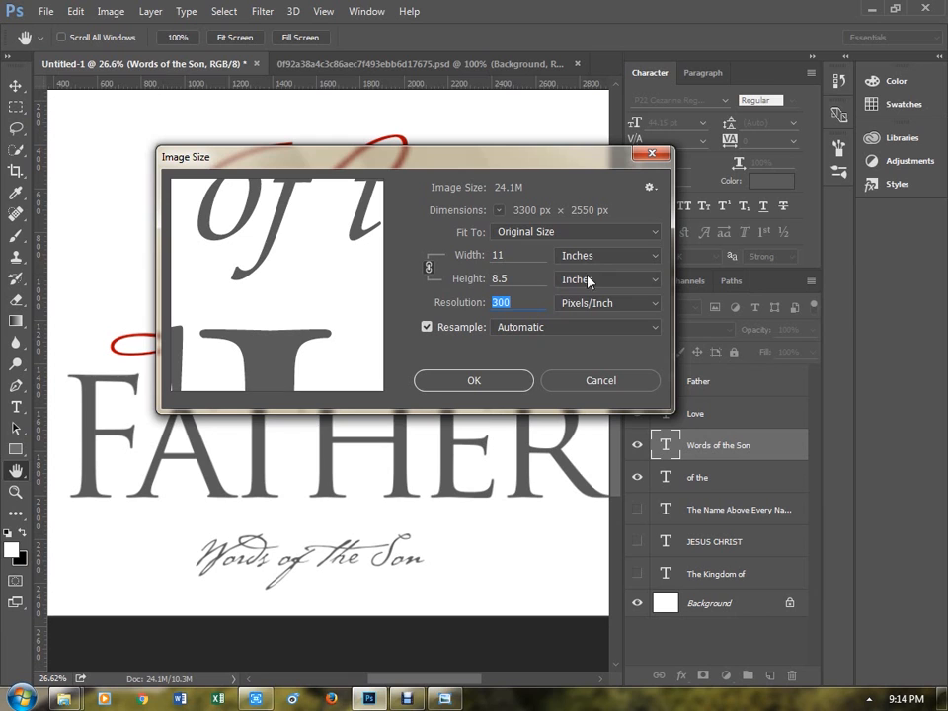
pyautogui.click(600, 380)
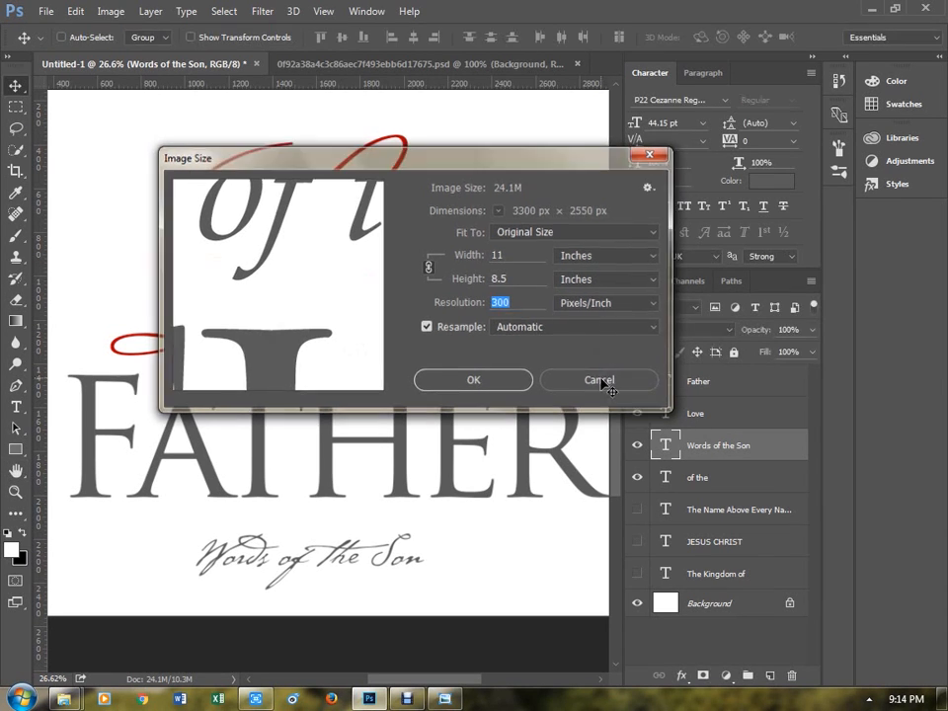
# - Switch to Windows Explorer, open the BG TWP_GUTD folder on SONY_16X (H:), and show its files as medium icons
pyautogui.moveTo(56, 698)
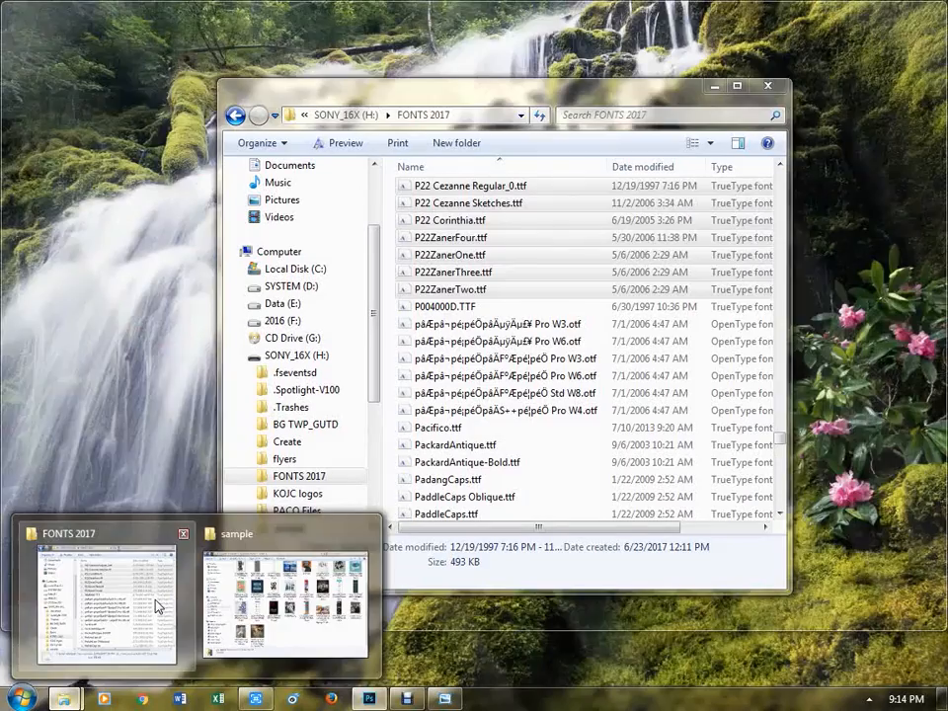
pyautogui.click(154, 603)
pyautogui.press('BackSpace')
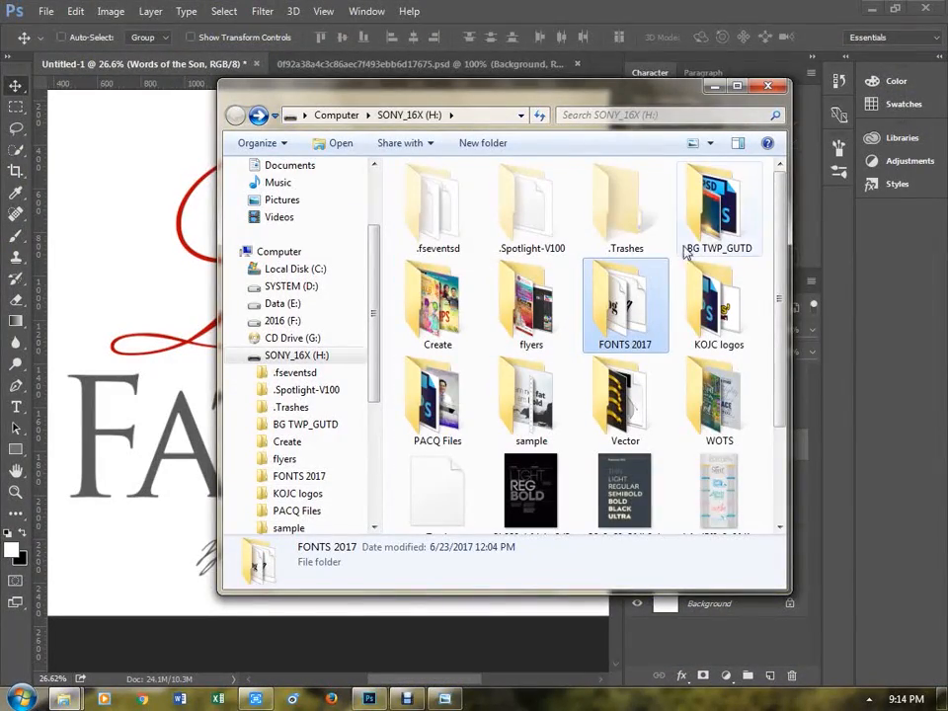
pyautogui.doubleClick(713, 189)
pyautogui.moveTo(610, 96); pyautogui.dragTo(503, 75)
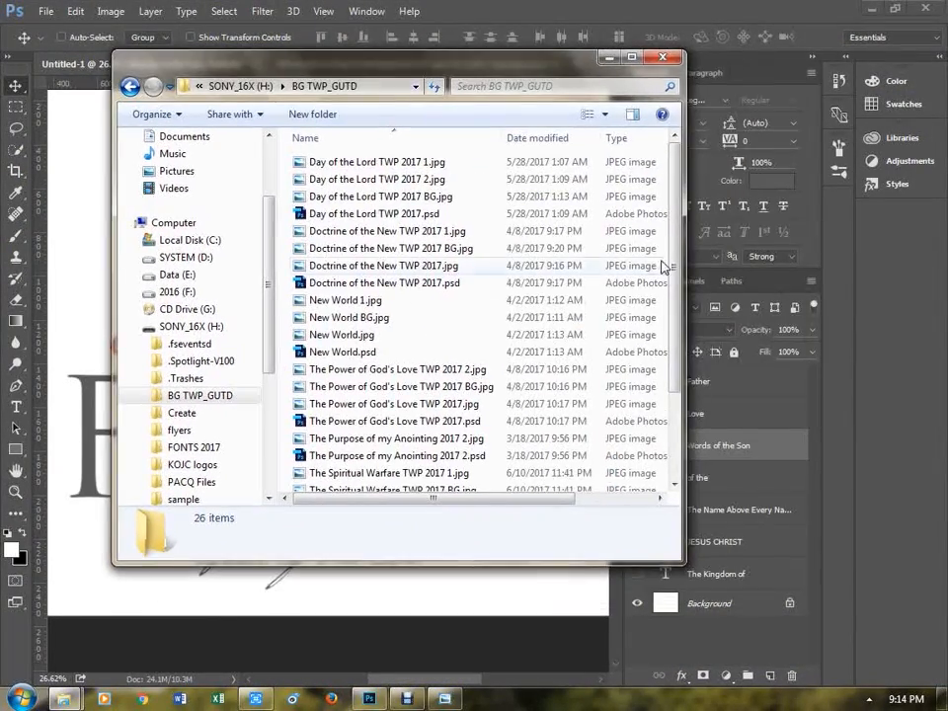
pyautogui.click(608, 119)
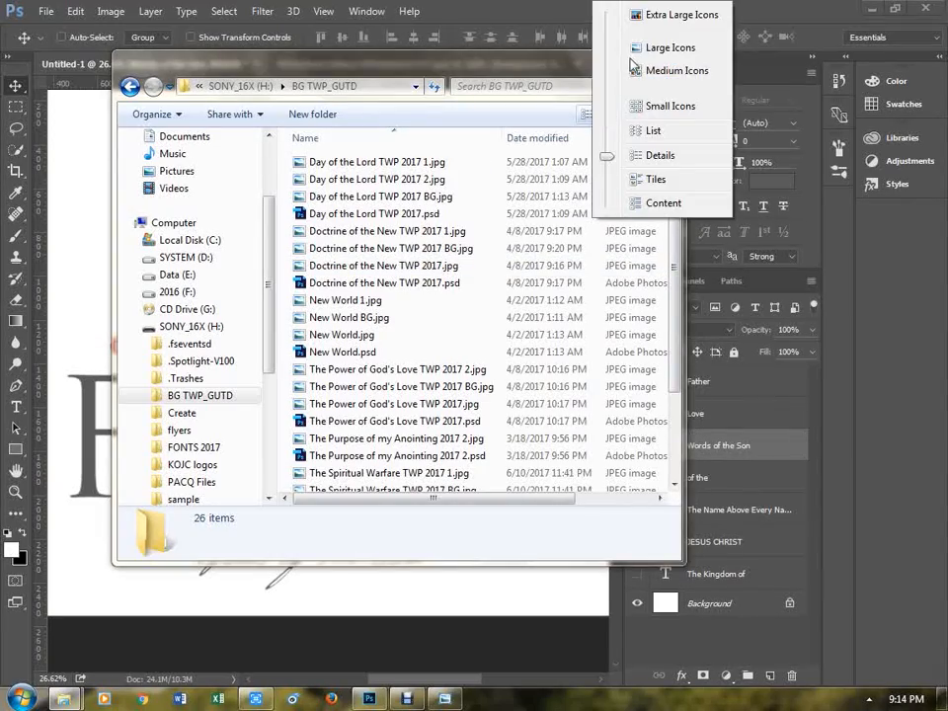
pyautogui.click(627, 67)
pyautogui.click(426, 202)
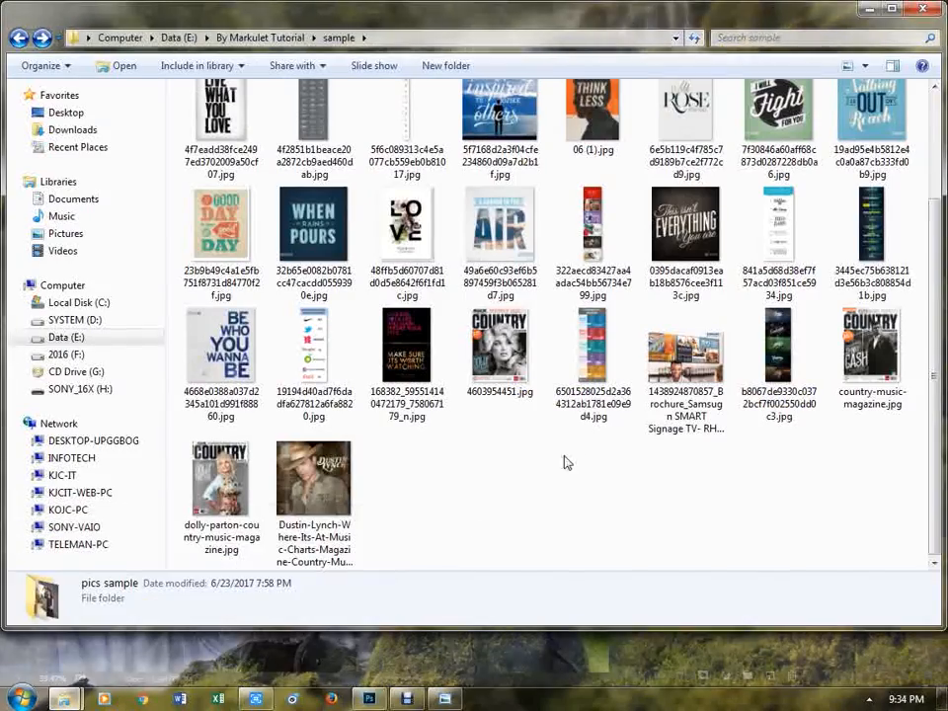
# - Open and inspect the photo 3d6e155a638a8b20c4f363be1a0515fb.jpg from the "pics sample" folder inside "sample" in By Markulet Tutorial
pyautogui.scroll(2, 565, 461)
pyautogui.press('BackSpace')
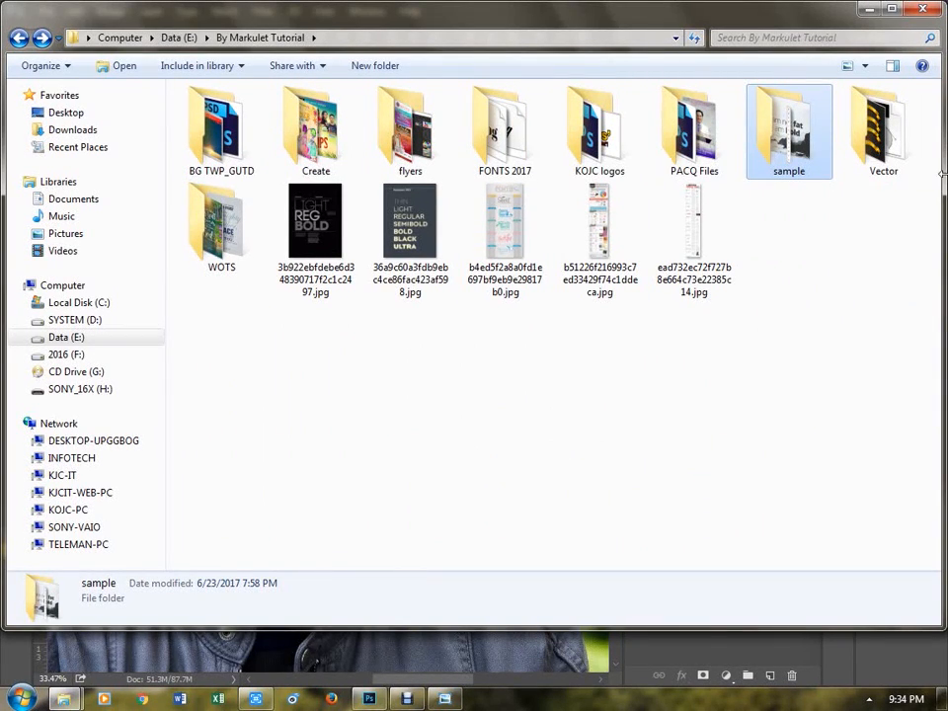
pyautogui.doubleClick(770, 156)
pyautogui.doubleClick(301, 139)
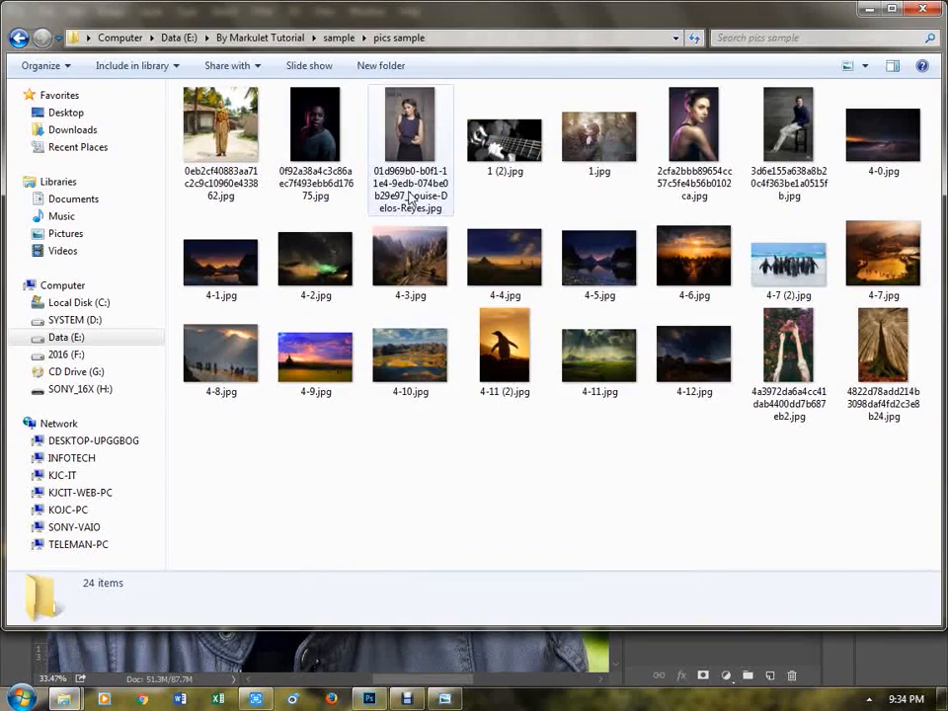
pyautogui.doubleClick(763, 135)
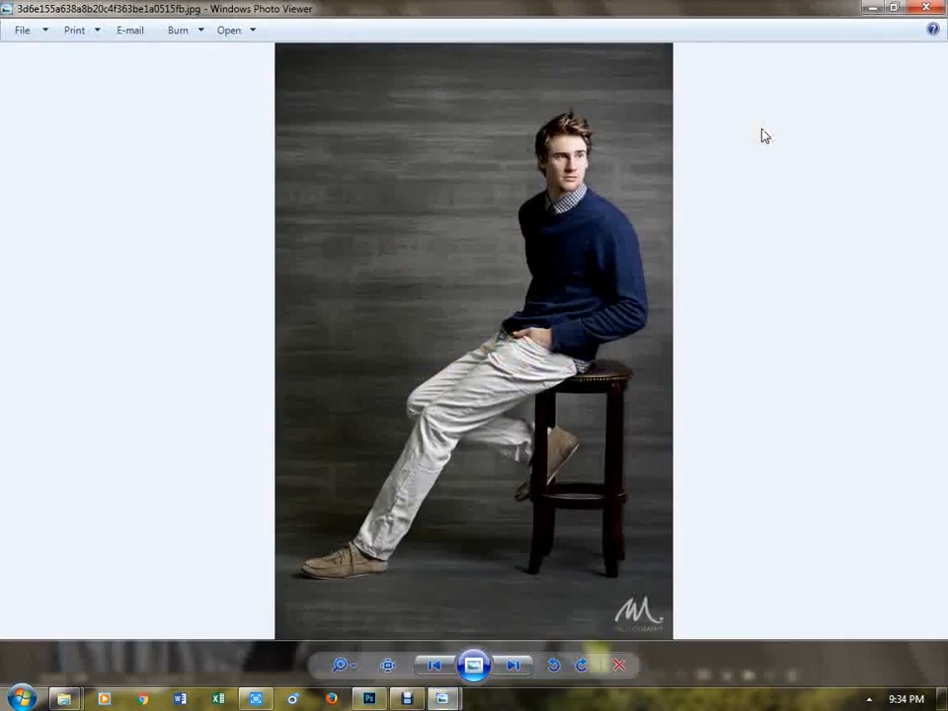
pyautogui.scroll(3, 594, 143)
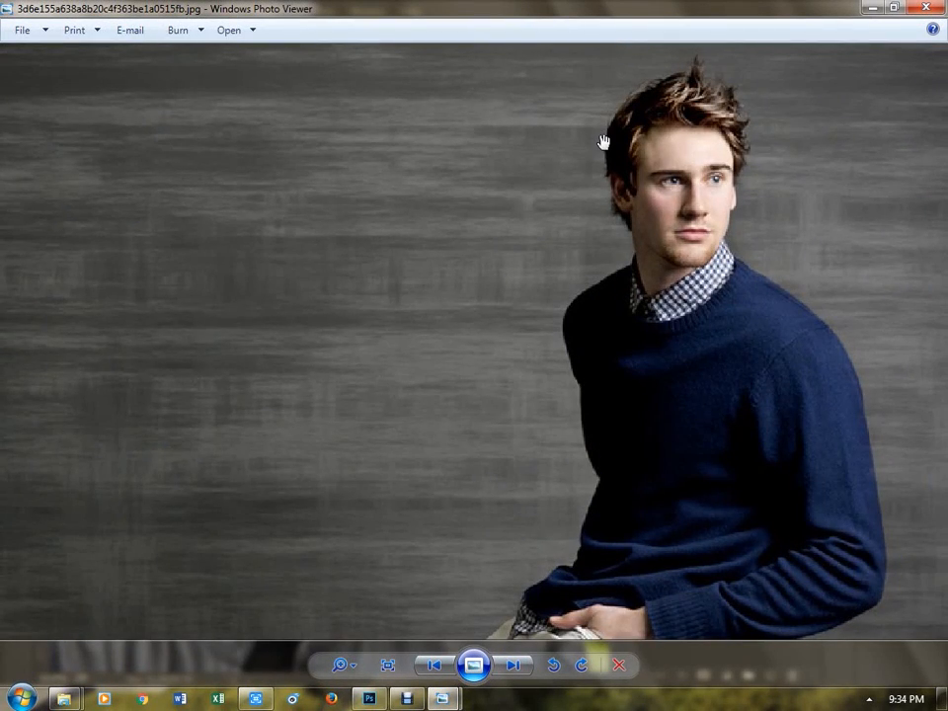
pyautogui.moveTo(603, 142); pyautogui.dragTo(522, 201)
pyautogui.scroll(-3, 712, 198)
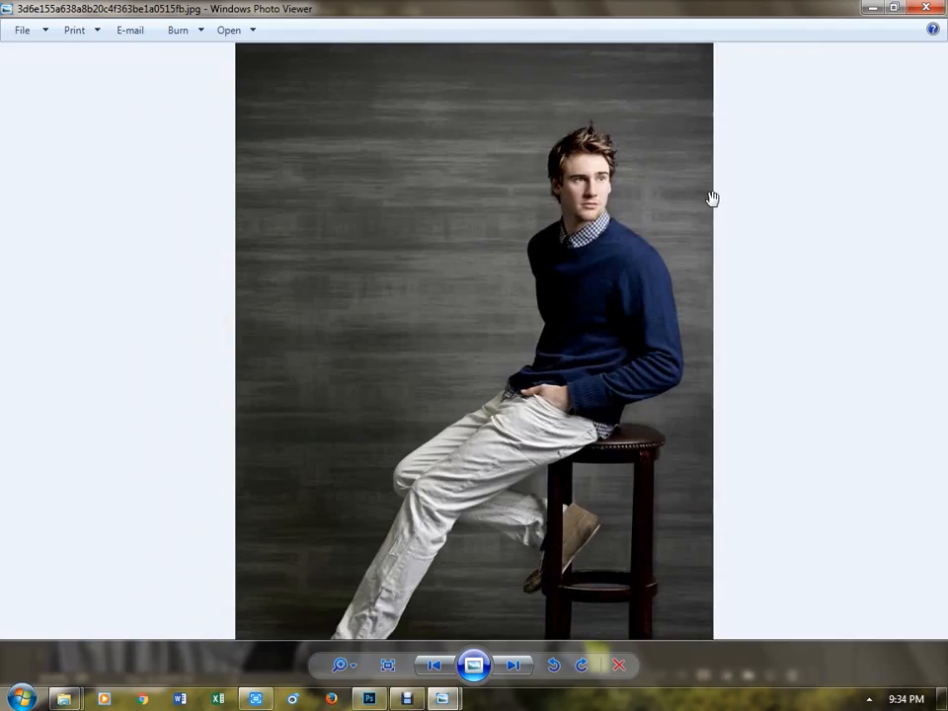
# - Open the photo of the man on the stool in Photoshop
pyautogui.rightClick(612, 174)
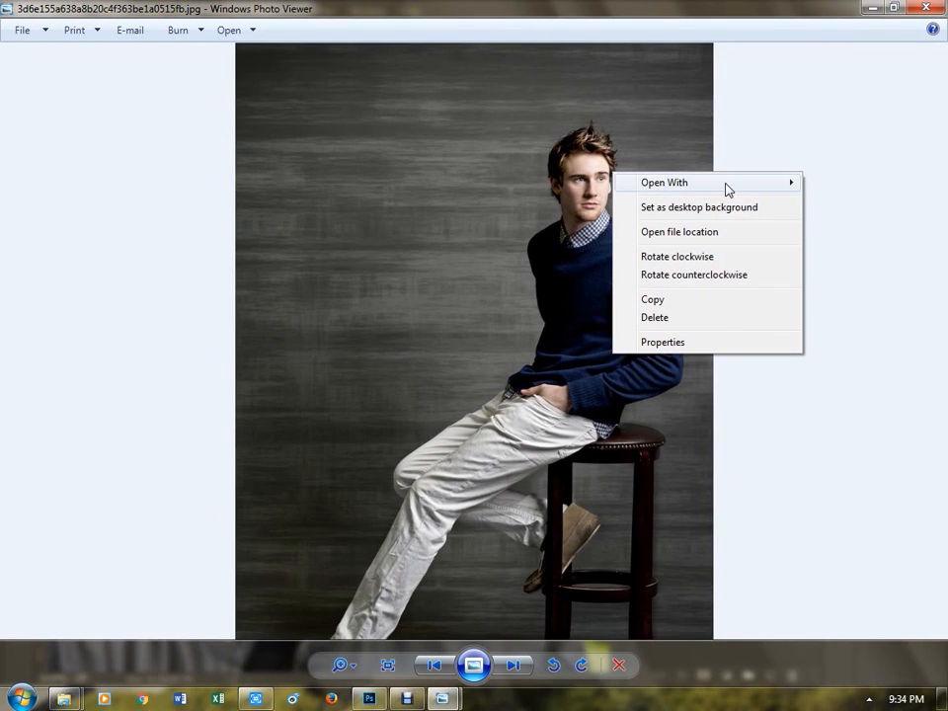
pyautogui.moveTo(726, 190)
pyautogui.click(552, 201)
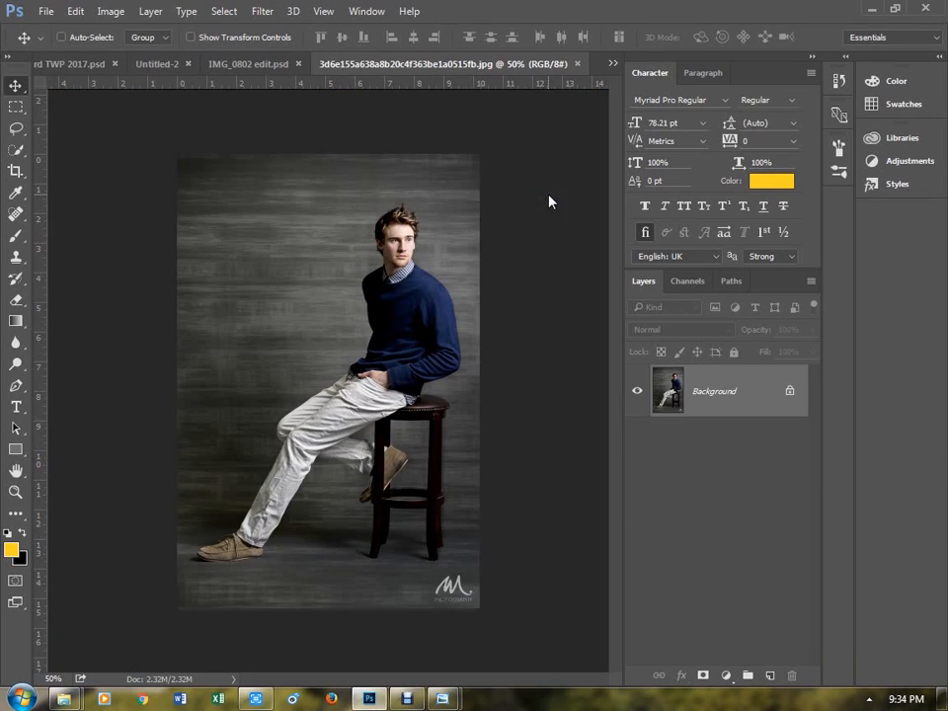
# - Sample areas of the man's forehead and hair with the Magic Wand Tool at tolerance 32, ending with a selection on the forehead
pyautogui.scroll(2, 444, 255)
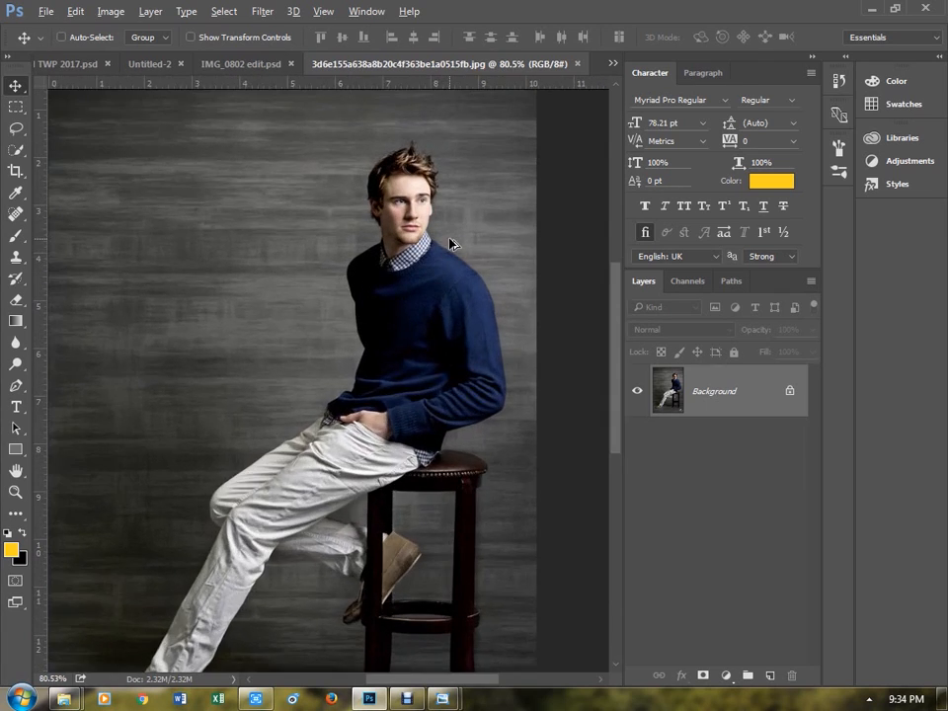
pyautogui.scroll(3, 449, 241)
pyautogui.scroll(2, 450, 235)
pyautogui.moveTo(450, 235); pyautogui.dragTo(500, 323)
pyautogui.scroll(1, 470, 404)
pyautogui.scroll(-1, 469, 402)
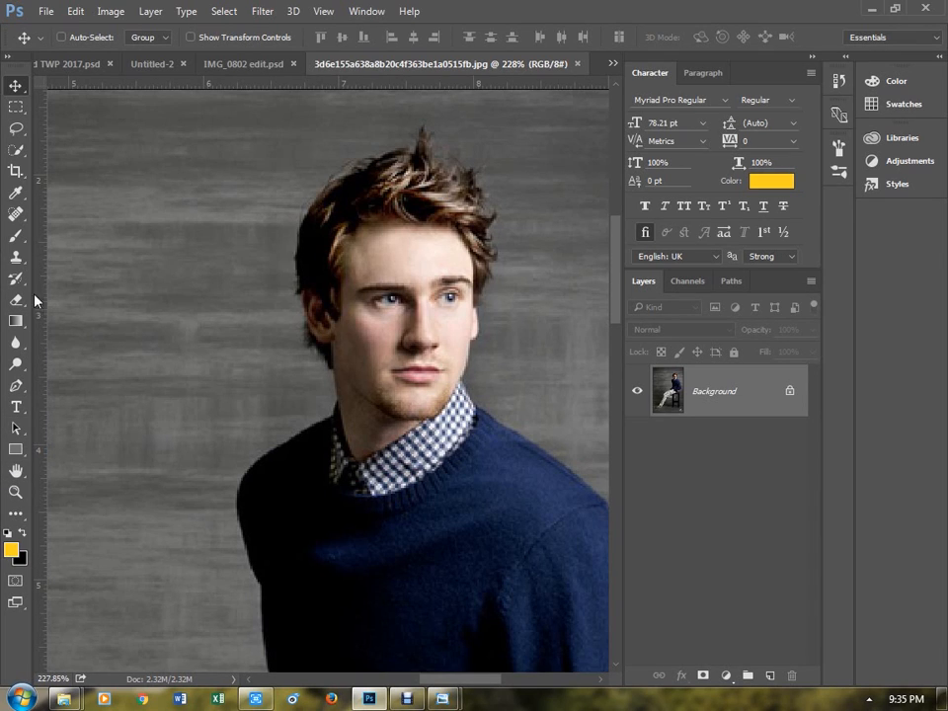
pyautogui.click(17, 153)
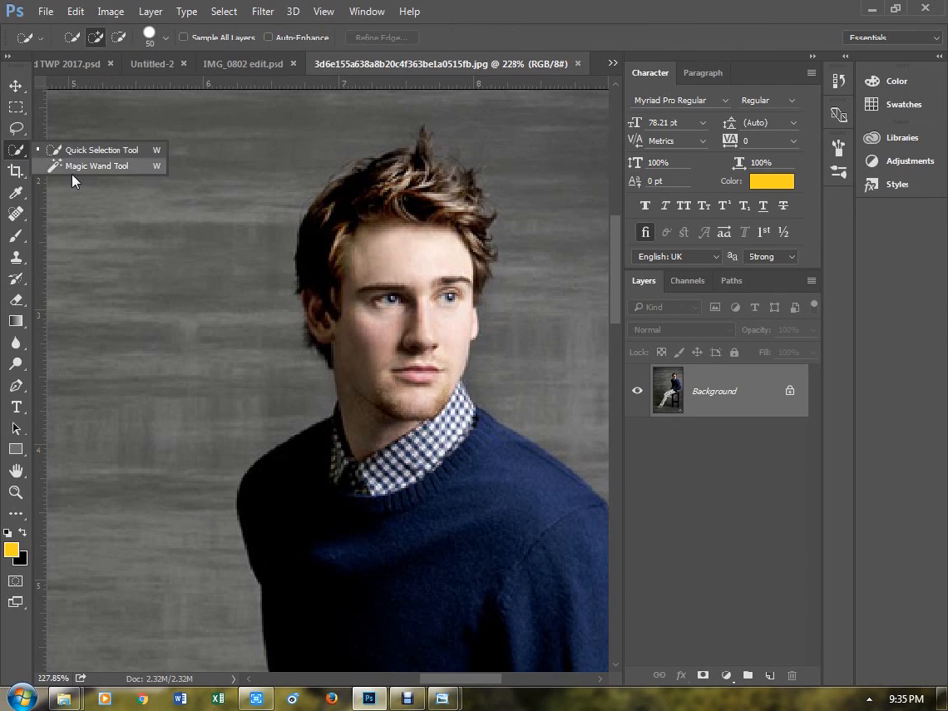
pyautogui.click(70, 165)
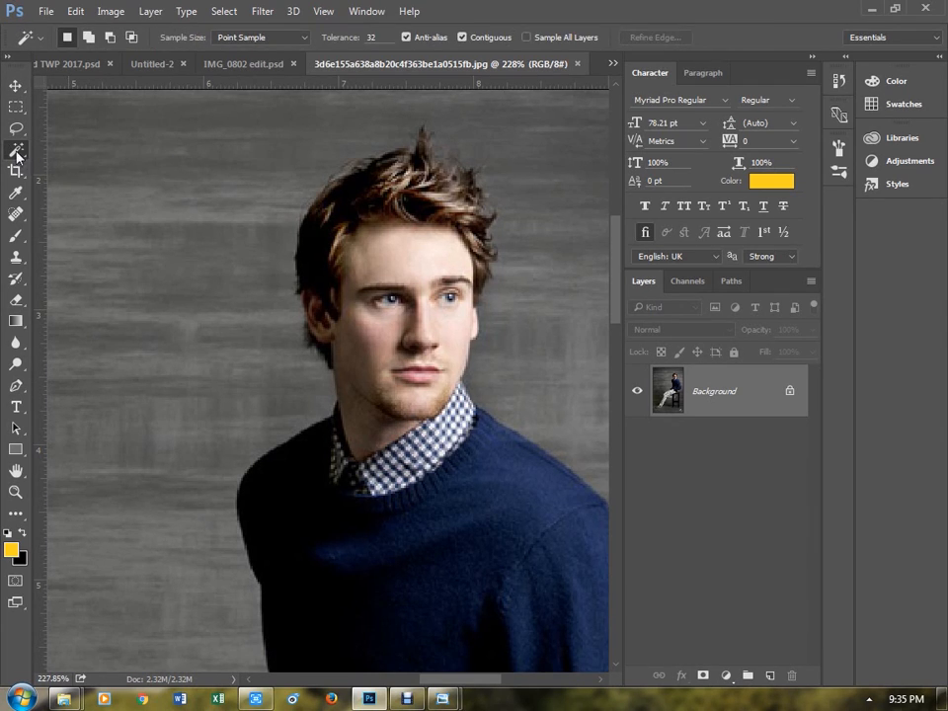
pyautogui.rightClick(17, 153)
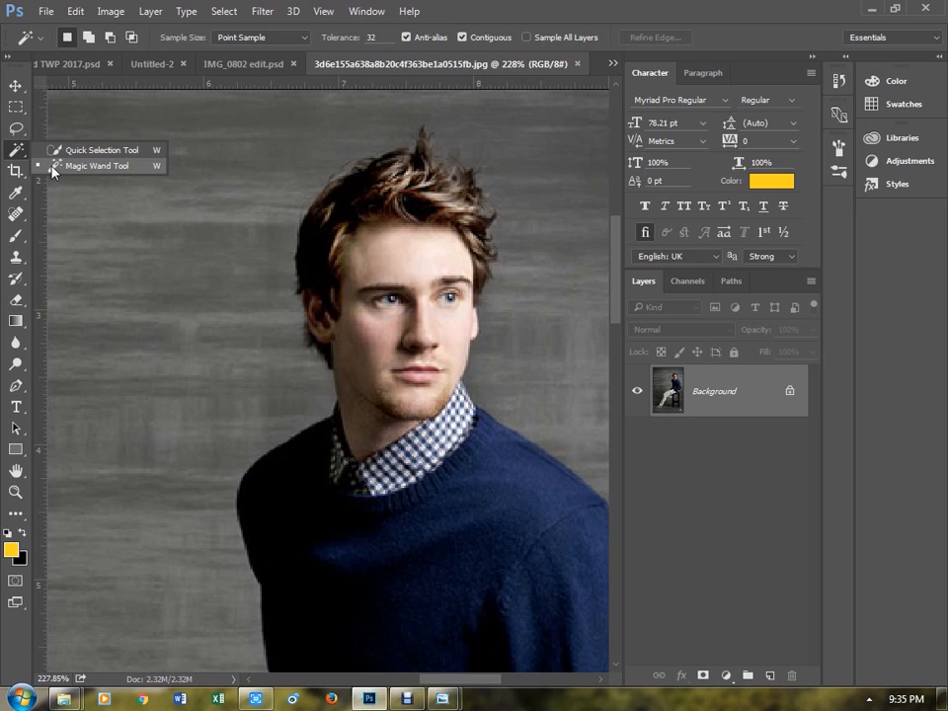
pyautogui.click(54, 167)
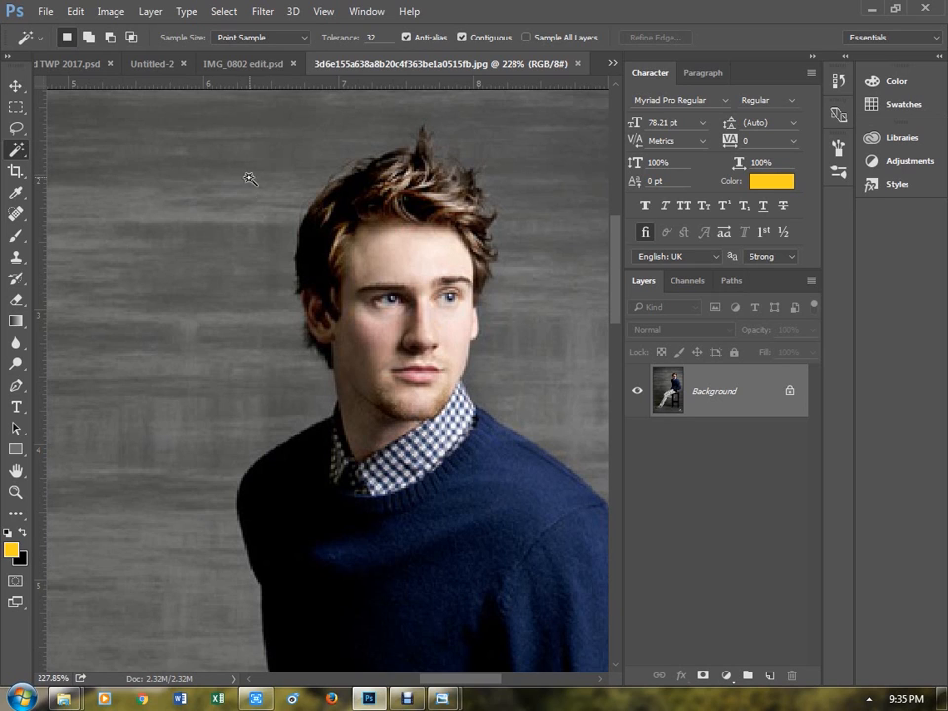
pyautogui.click(388, 260)
pyautogui.click(346, 265)
pyautogui.click(340, 232)
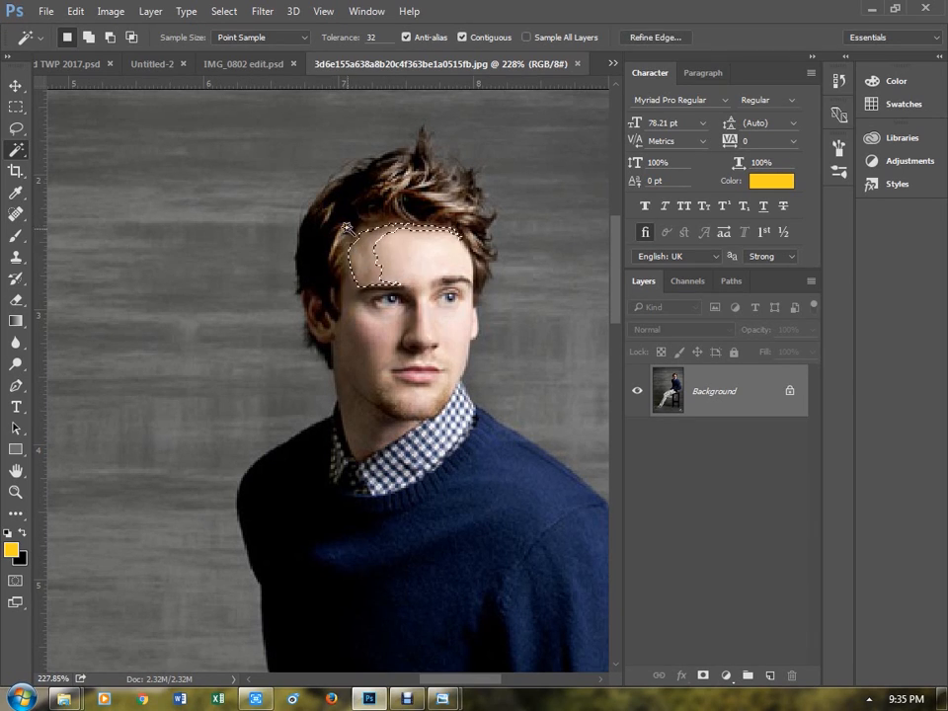
pyautogui.click(340, 207)
pyautogui.click(348, 195)
pyautogui.click(371, 255)
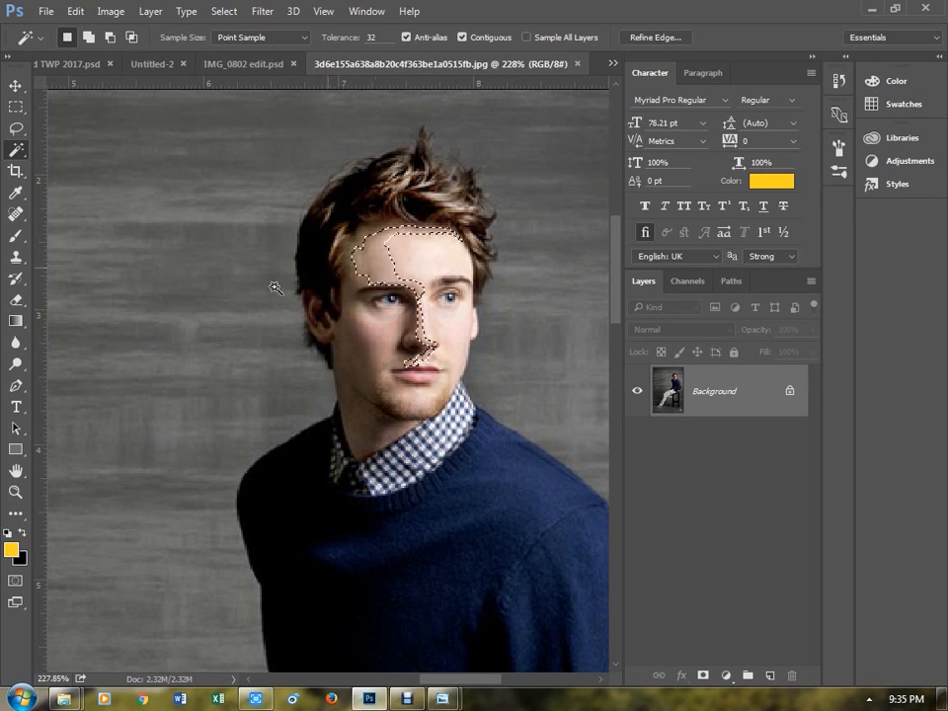
# - Select the man's head, hair and neck with the Quick Selection Tool
pyautogui.rightClick(17, 151)
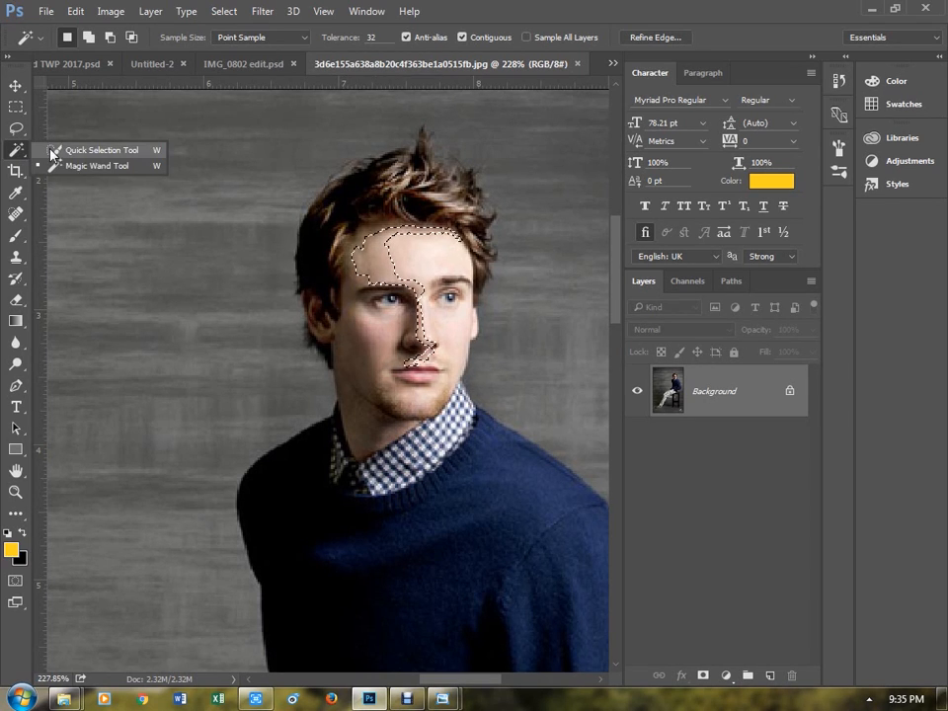
pyautogui.click(53, 153)
pyautogui.moveTo(323, 187)
pyautogui.mouseDown()
pyautogui.moveTo(309, 178)
pyautogui.moveTo(409, 215)
pyautogui.moveTo(352, 290)
pyautogui.moveTo(360, 359)
pyautogui.moveTo(424, 201)
pyautogui.moveTo(435, 242)
pyautogui.moveTo(325, 178)
pyautogui.moveTo(345, 158)
pyautogui.moveTo(388, 212)
pyautogui.mouseUp()
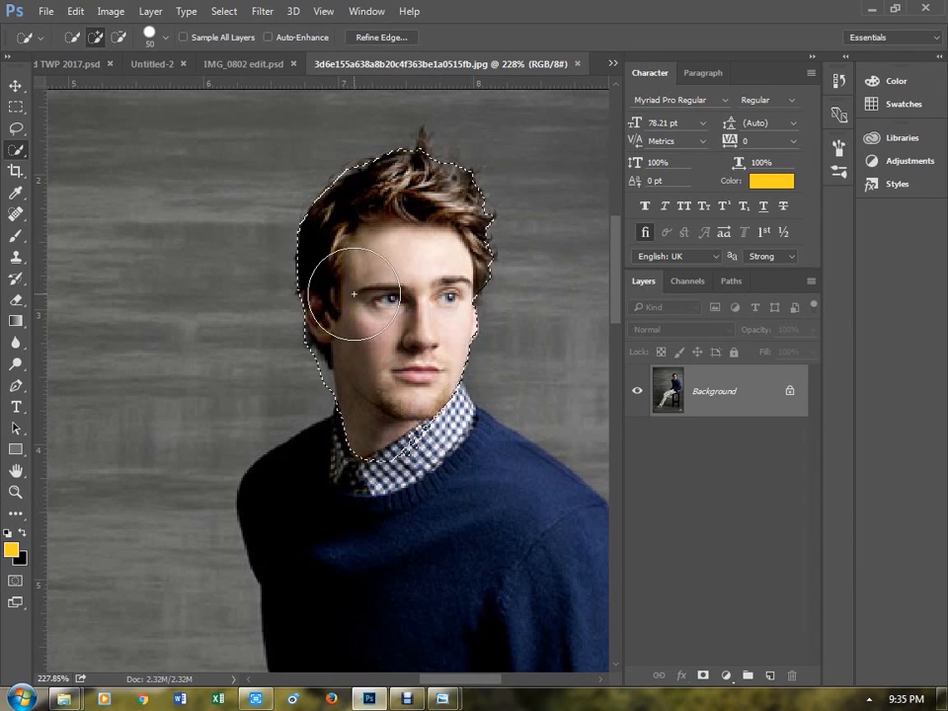
# - Try a radius of 9.1 px on the head selection in Refine Edge and return it to 0.0 px
pyautogui.click(381, 36)
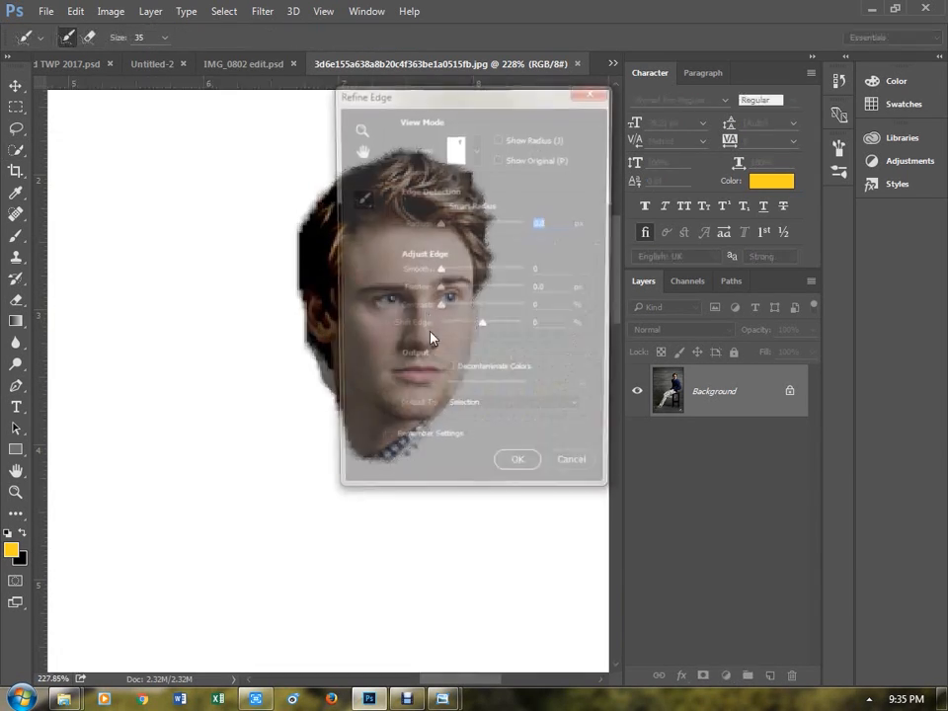
pyautogui.moveTo(450, 97); pyautogui.dragTo(697, 138)
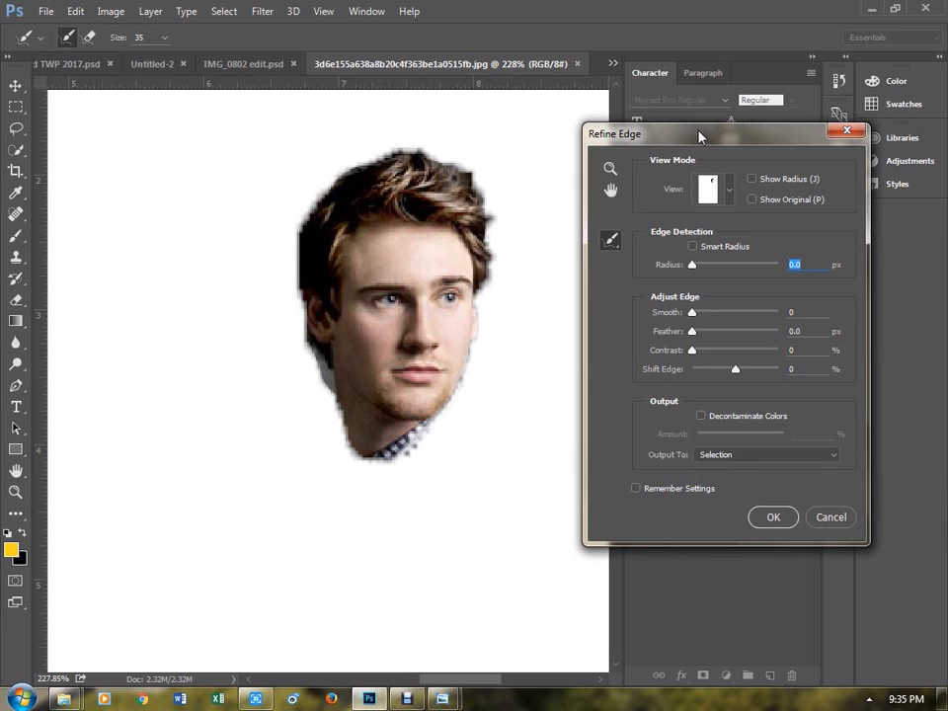
pyautogui.moveTo(697, 136); pyautogui.dragTo(677, 135)
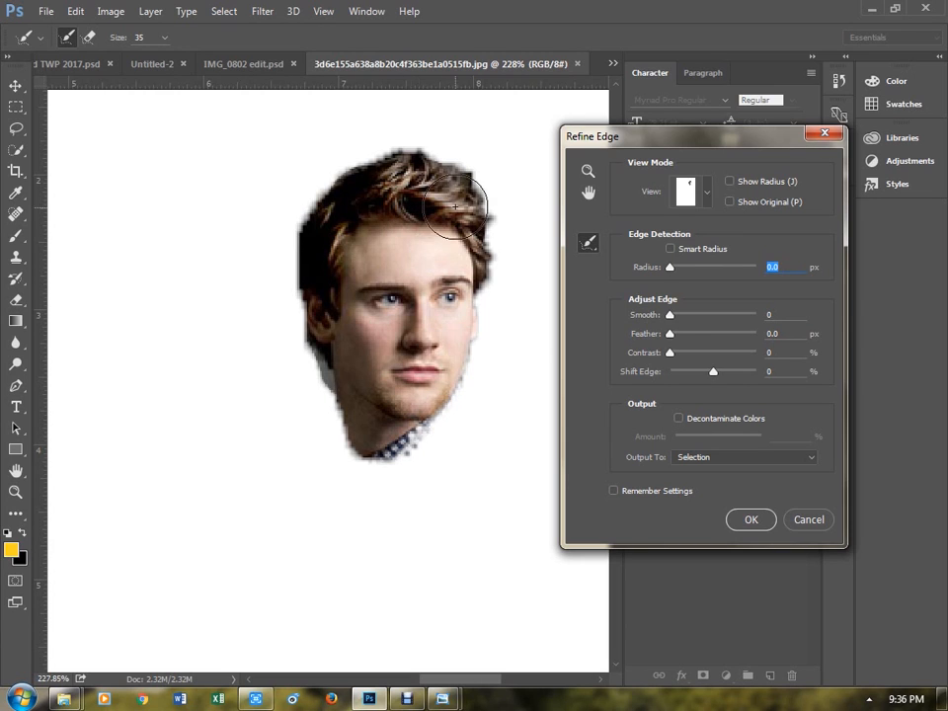
pyautogui.moveTo(725, 142)
pyautogui.mouseDown()
pyautogui.moveTo(683, 131)
pyautogui.moveTo(719, 136)
pyautogui.mouseUp()
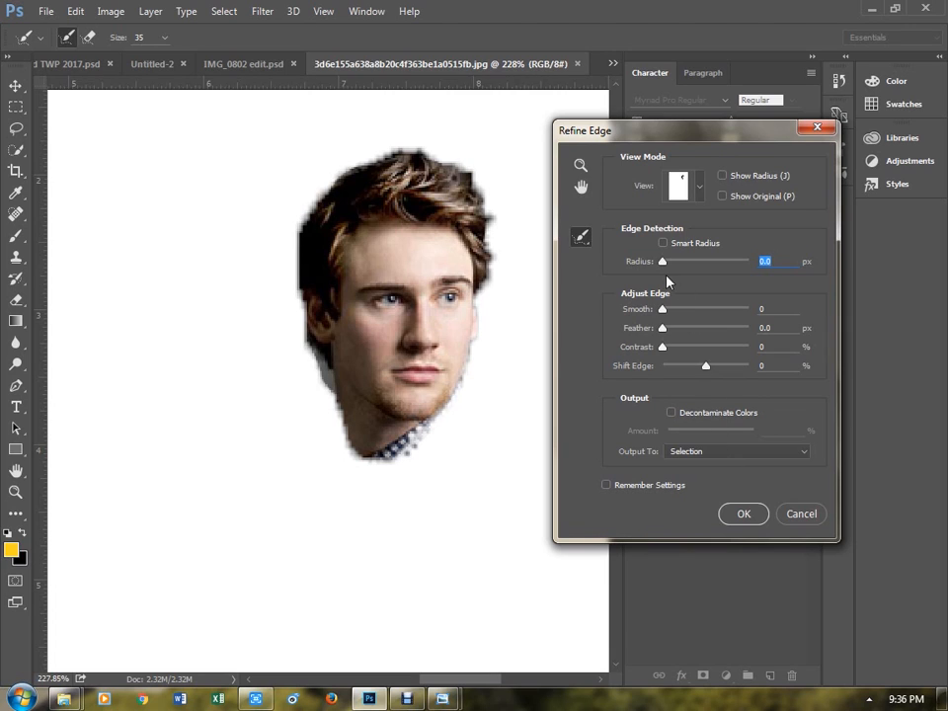
pyautogui.moveTo(662, 262); pyautogui.dragTo(696, 263)
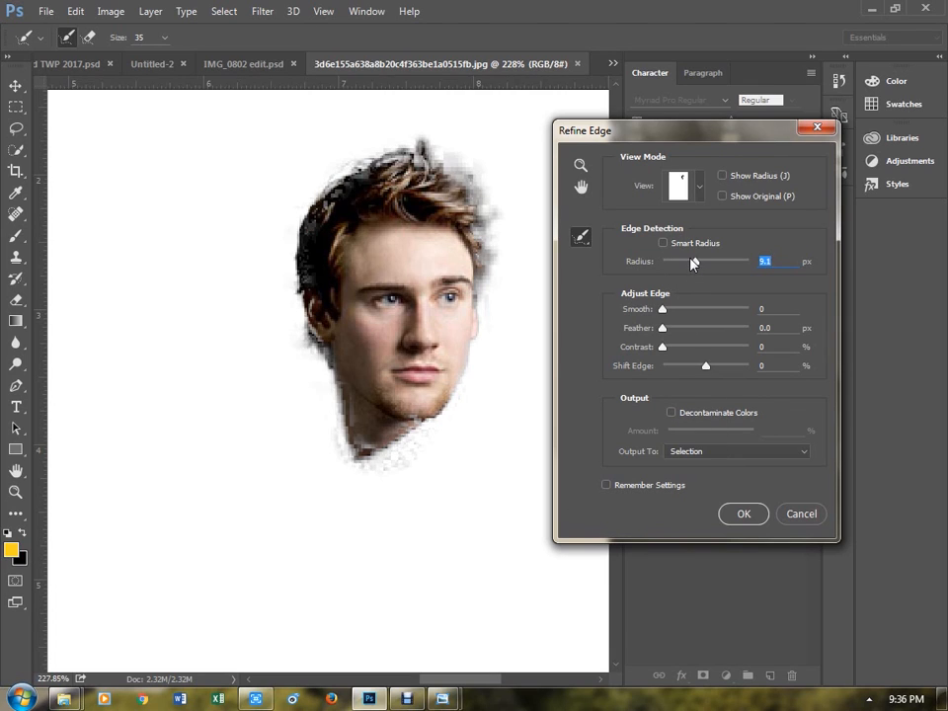
pyautogui.moveTo(694, 262); pyautogui.dragTo(604, 262)
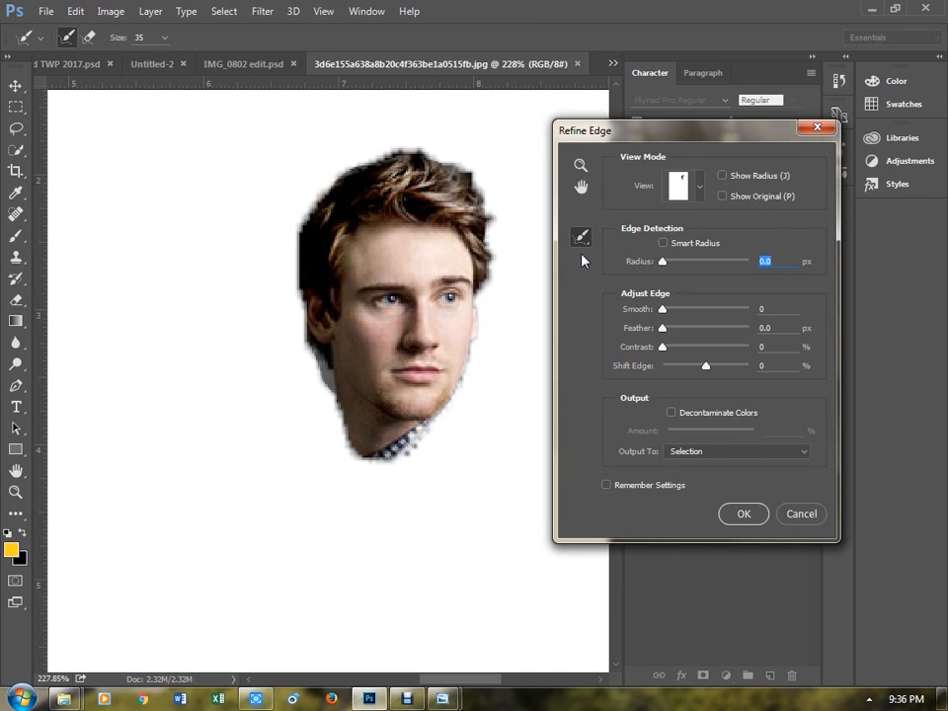
pyautogui.click(742, 514)
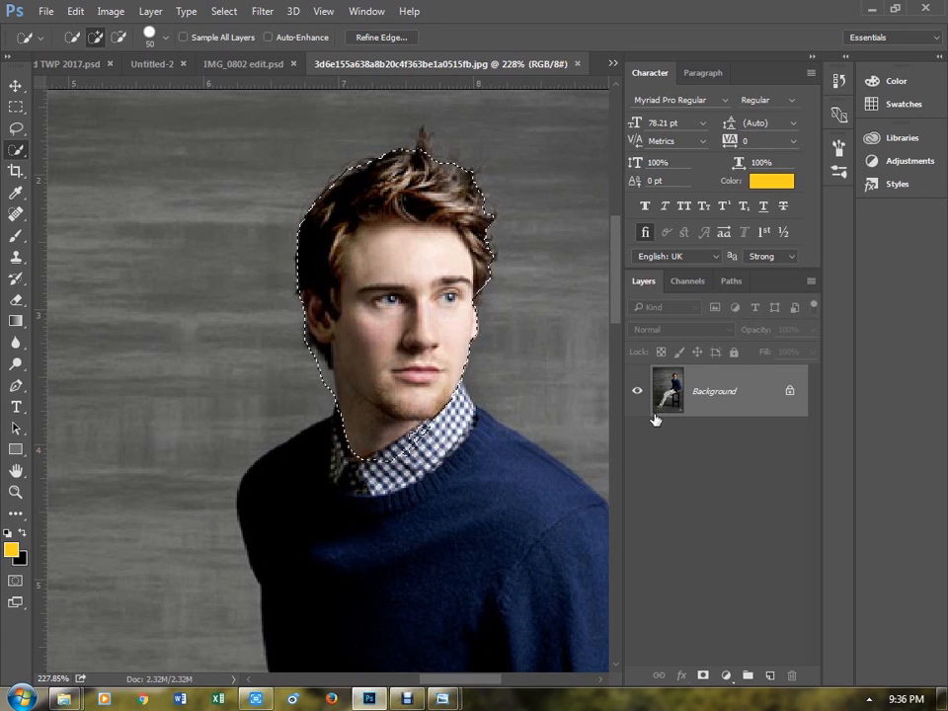
# - Copy the selected head to its own layer and add a white-filled layer between it and the Background
pyautogui.hotkey('ctrl', 'j')
pyautogui.click(651, 442)
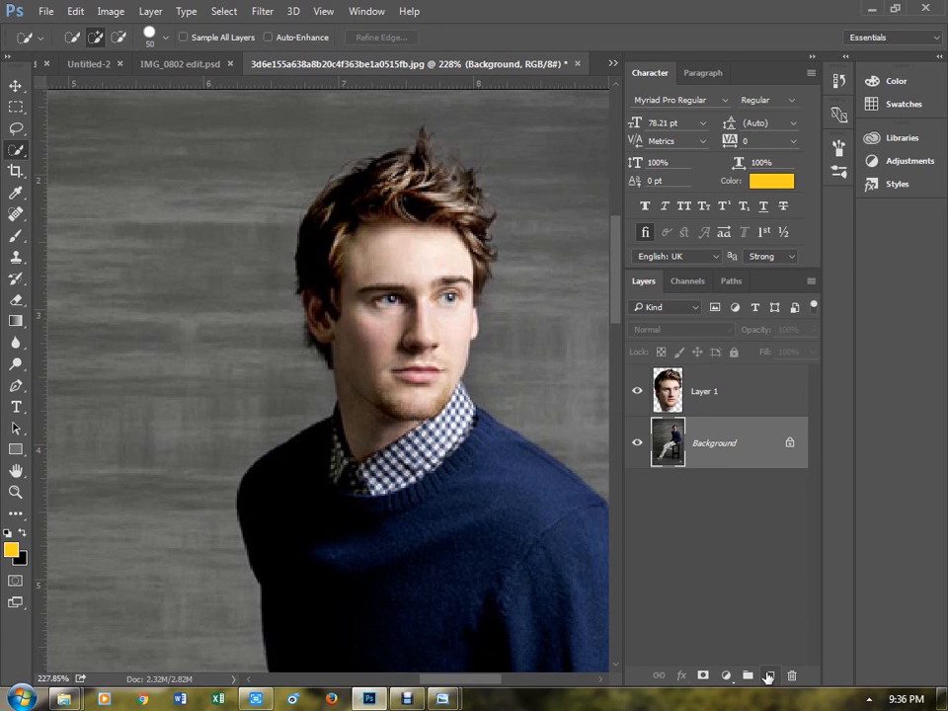
pyautogui.click(770, 675)
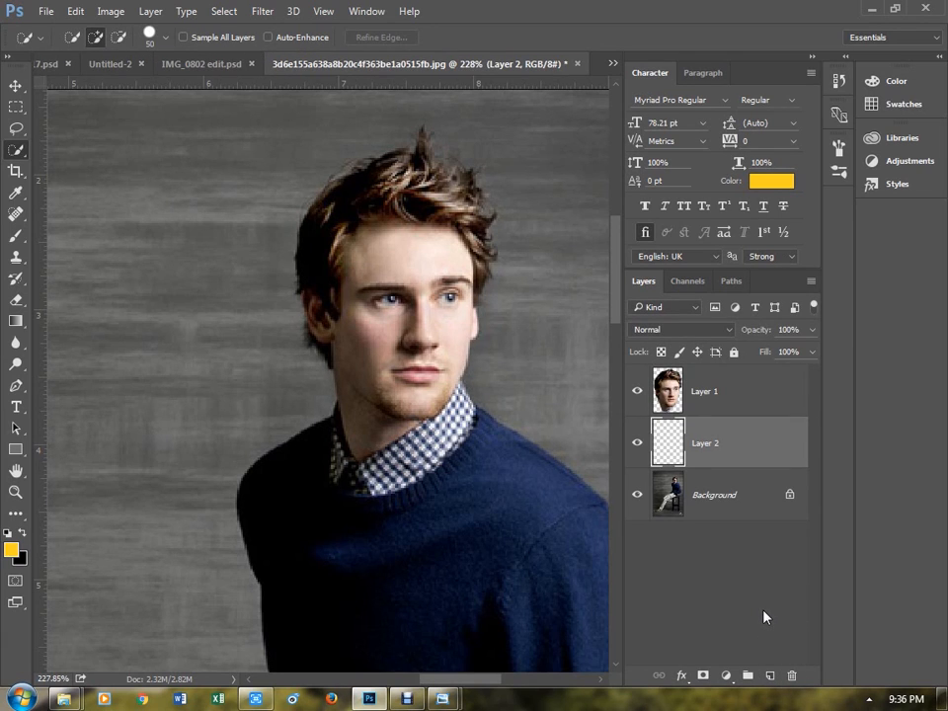
pyautogui.press('d')
pyautogui.hotkey('ctrl', 'BackSpace')
pyautogui.press('v')
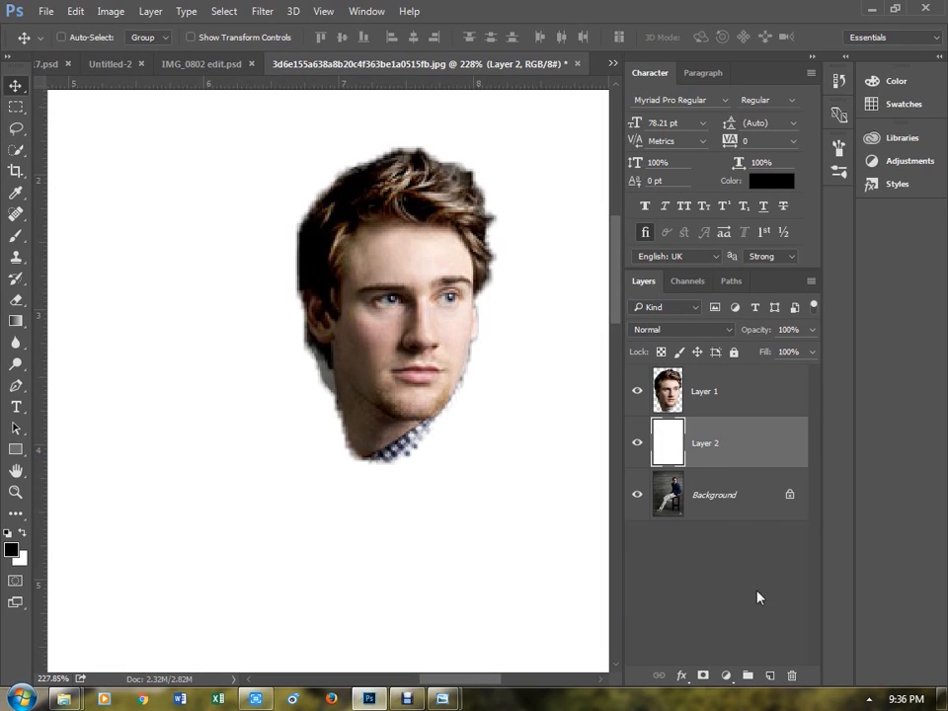
# - Load the Assorted Brushes for the Smudge Tool and choose the three-dot 11 px tip at a size of 4 px
pyautogui.scroll(2, 409, 301)
pyautogui.scroll(-4, 406, 296)
pyautogui.moveTo(437, 250); pyautogui.dragTo(383, 323)
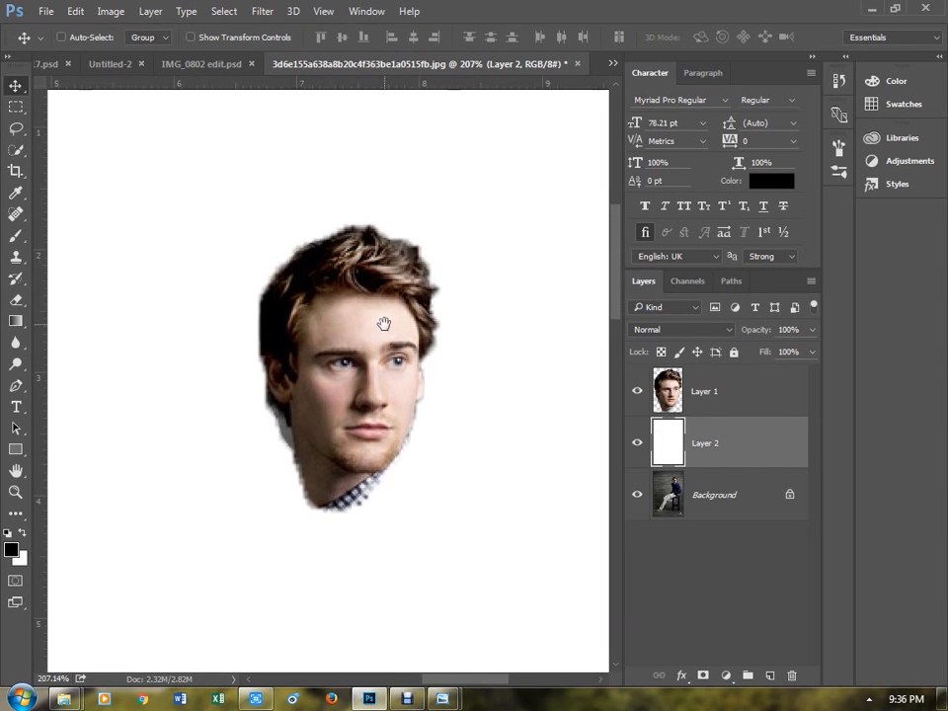
pyautogui.scroll(3, 385, 308)
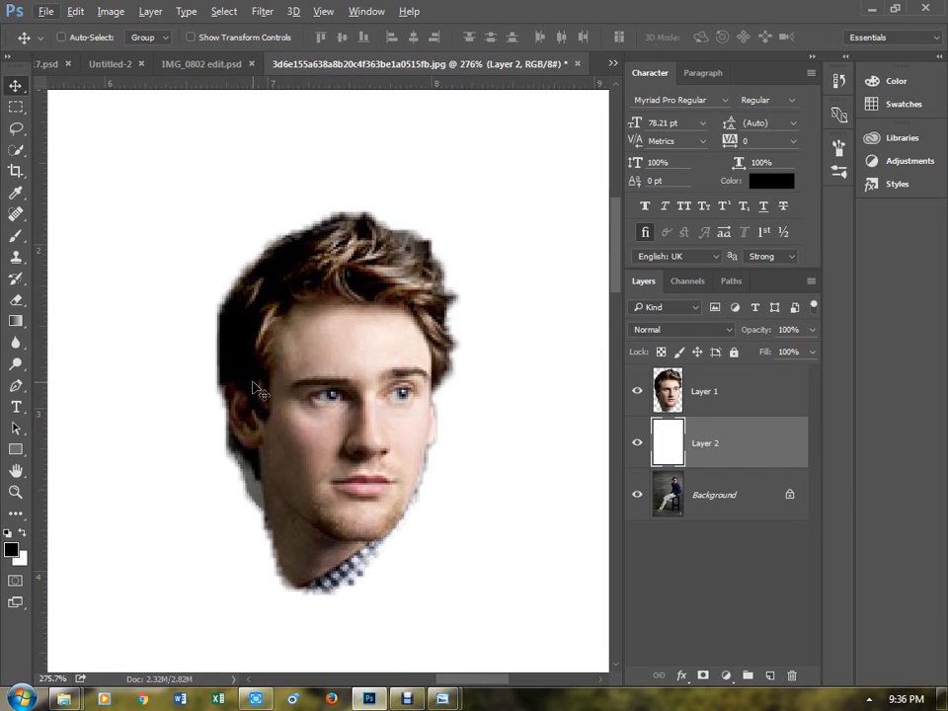
pyautogui.click(16, 342)
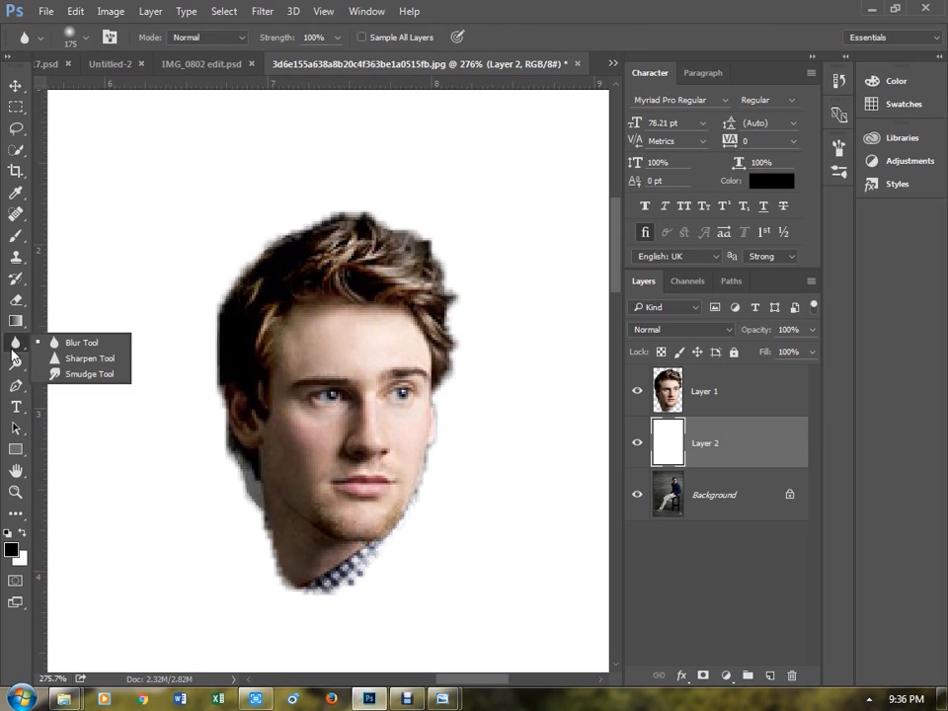
pyautogui.click(96, 374)
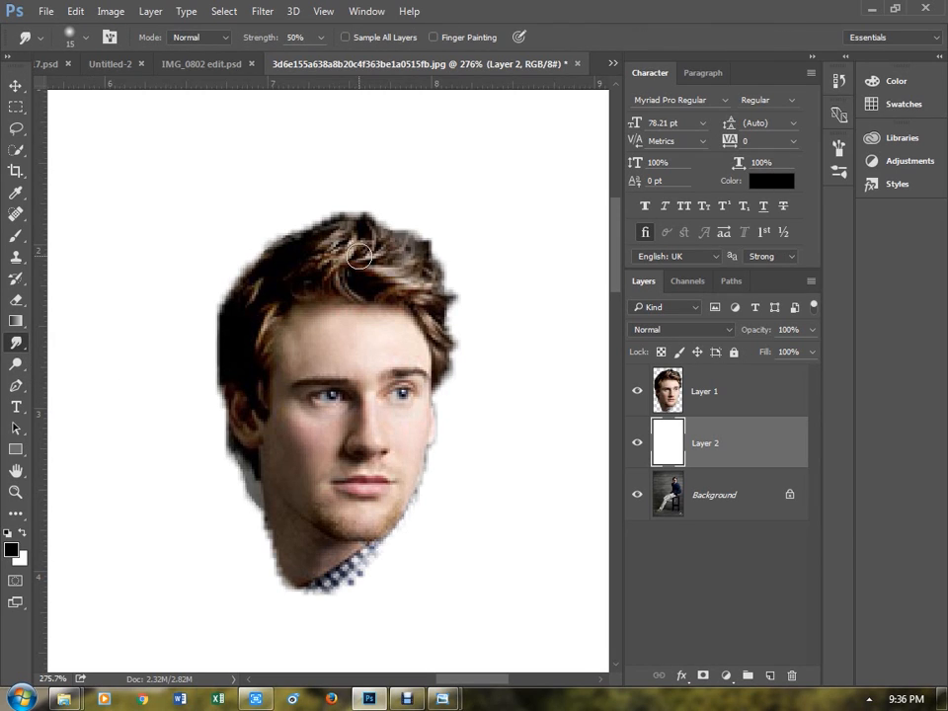
pyautogui.rightClick(381, 184)
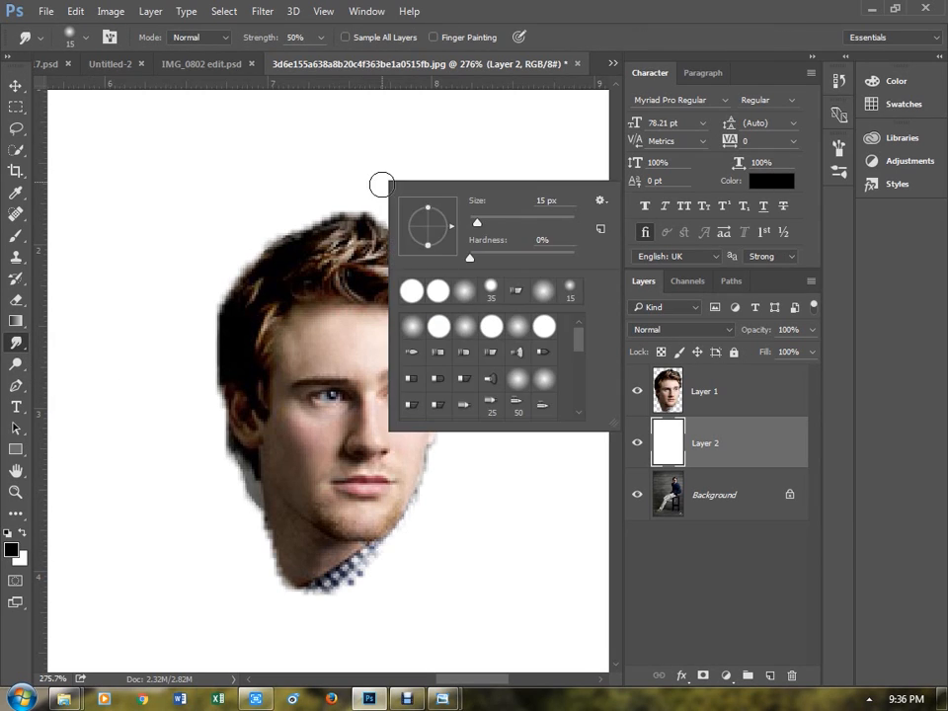
pyautogui.click(600, 201)
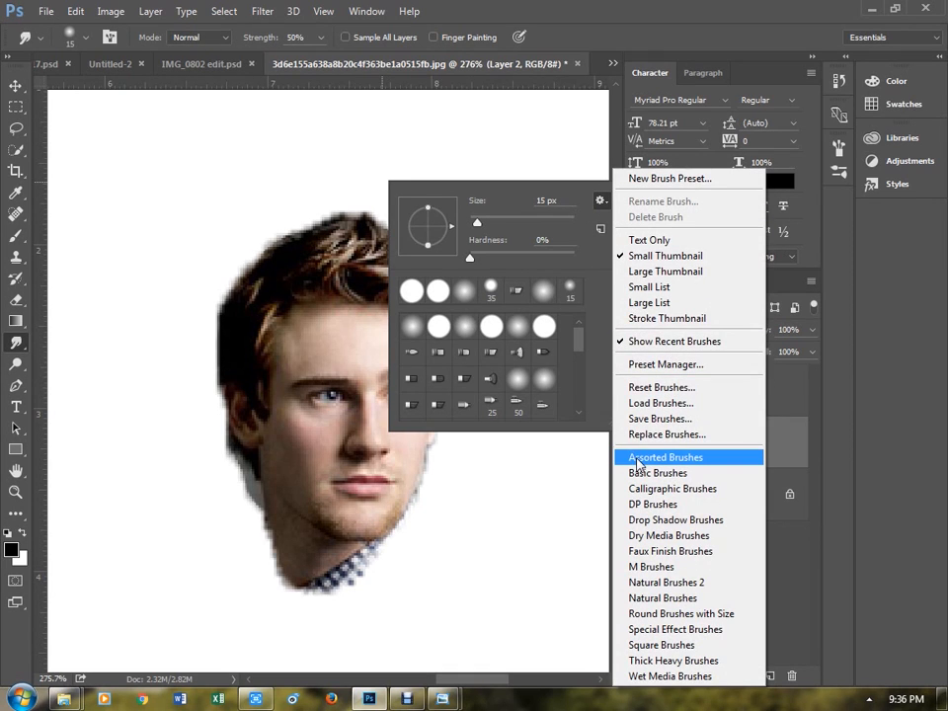
pyautogui.click(637, 460)
pyautogui.click(426, 264)
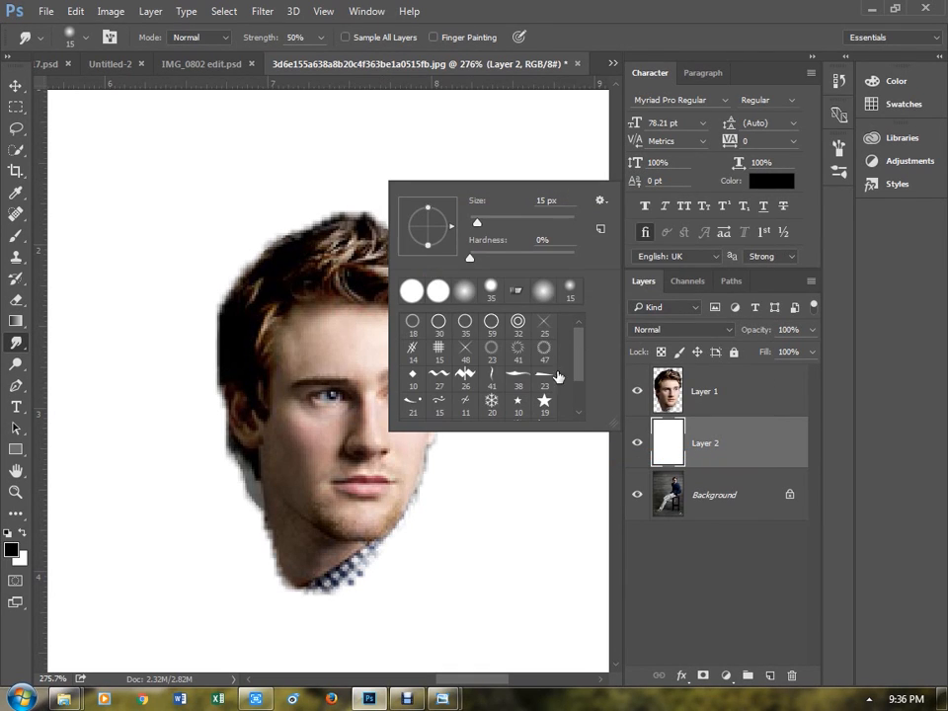
pyautogui.scroll(-2, 558, 376)
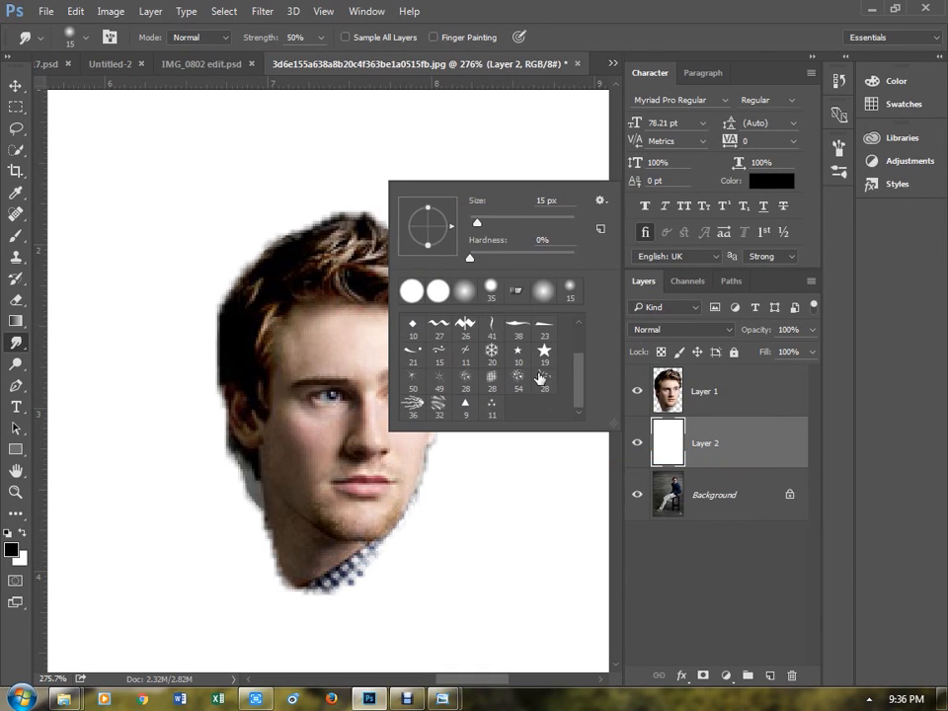
pyautogui.click(492, 409)
pyautogui.moveTo(477, 225)
pyautogui.mouseDown()
pyautogui.moveTo(516, 223)
pyautogui.moveTo(473, 225)
pyautogui.mouseUp()
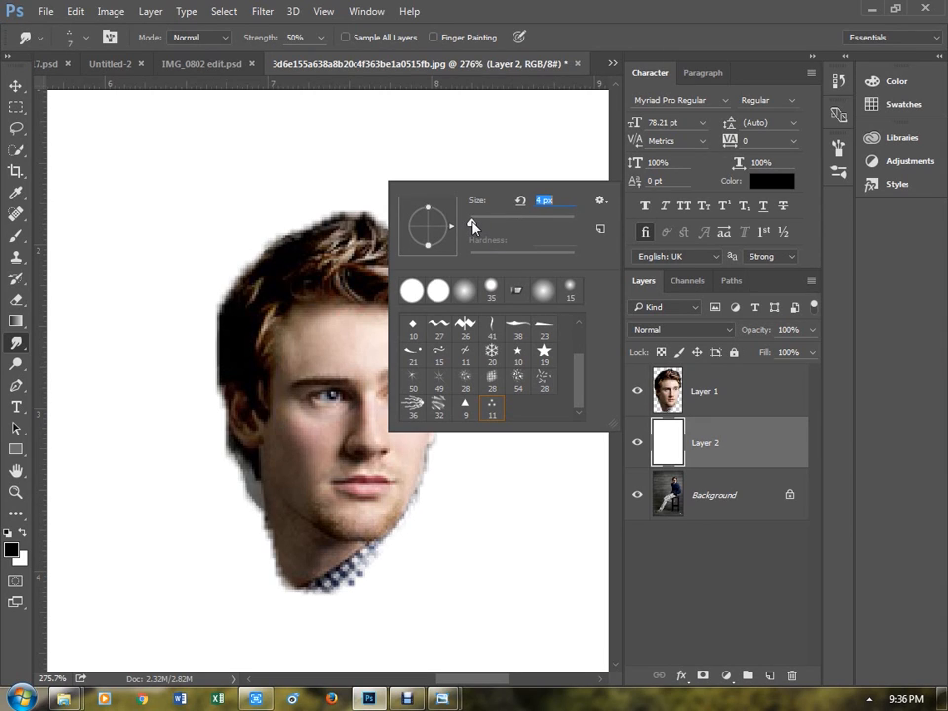
pyautogui.press('Return')
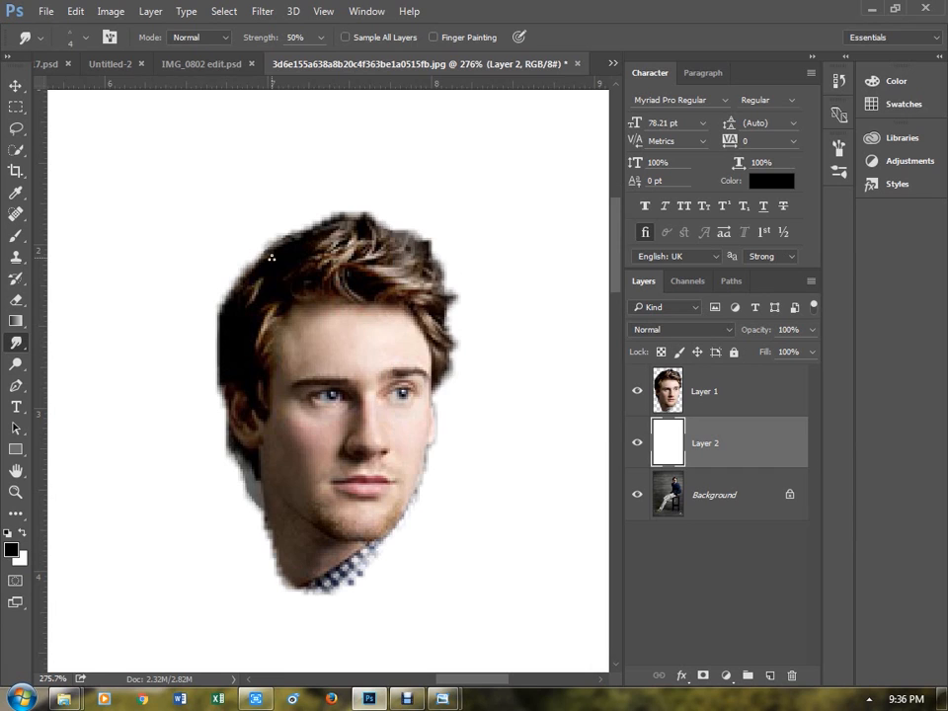
# - Smudge the hair at the top of the head on Layer 1 upward into strands at 68% strength
pyautogui.scroll(4, 262, 326)
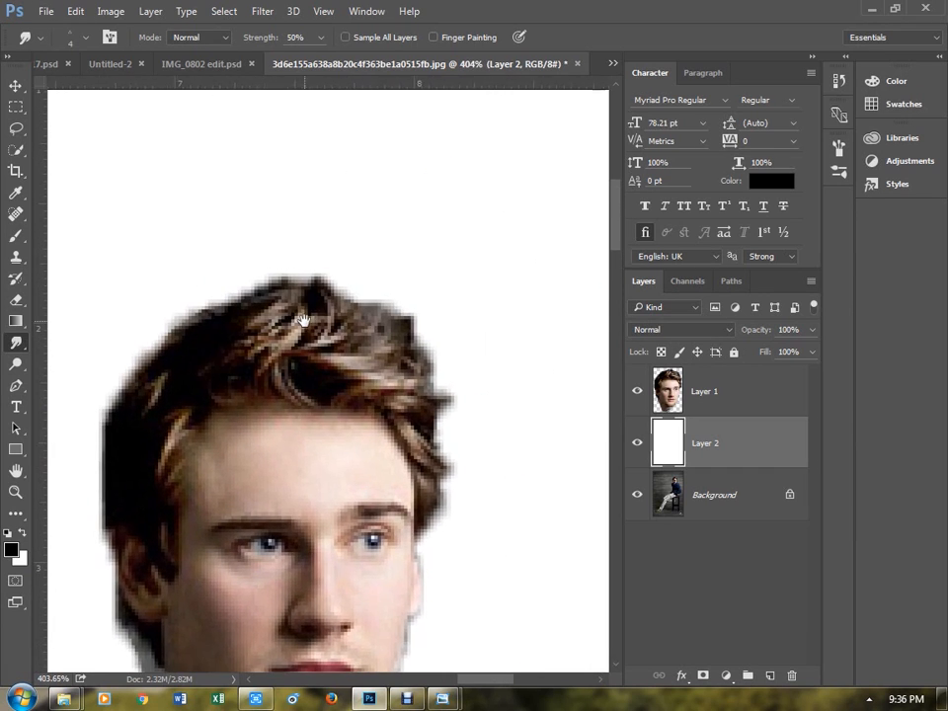
pyautogui.moveTo(189, 359); pyautogui.dragTo(203, 354)
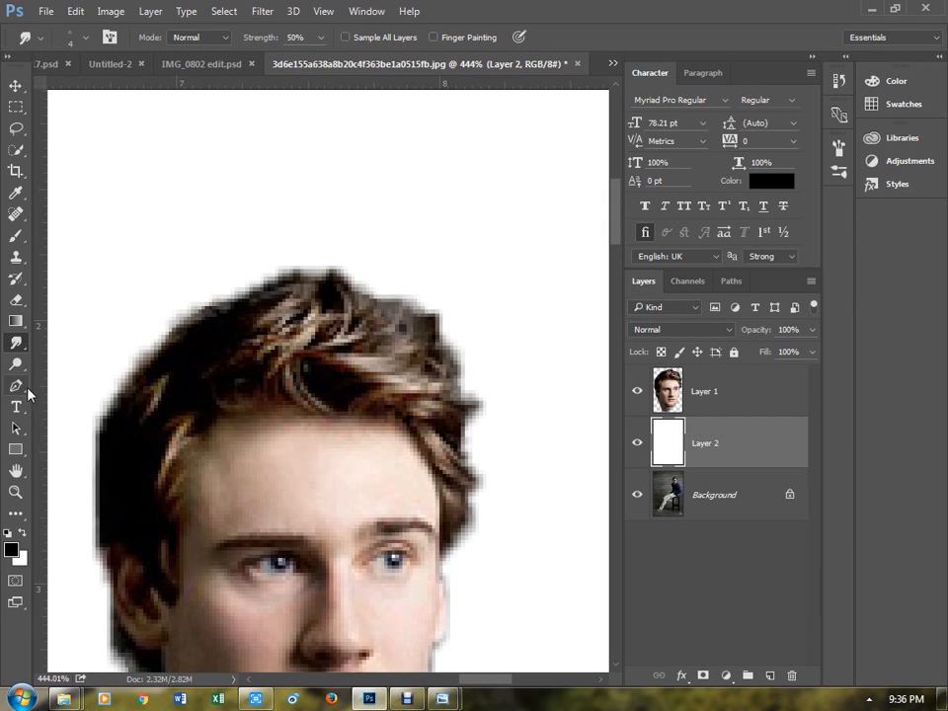
pyautogui.moveTo(273, 44)
pyautogui.mouseDown()
pyautogui.moveTo(194, 38)
pyautogui.moveTo(281, 46)
pyautogui.mouseUp()
pyautogui.click(661, 380)
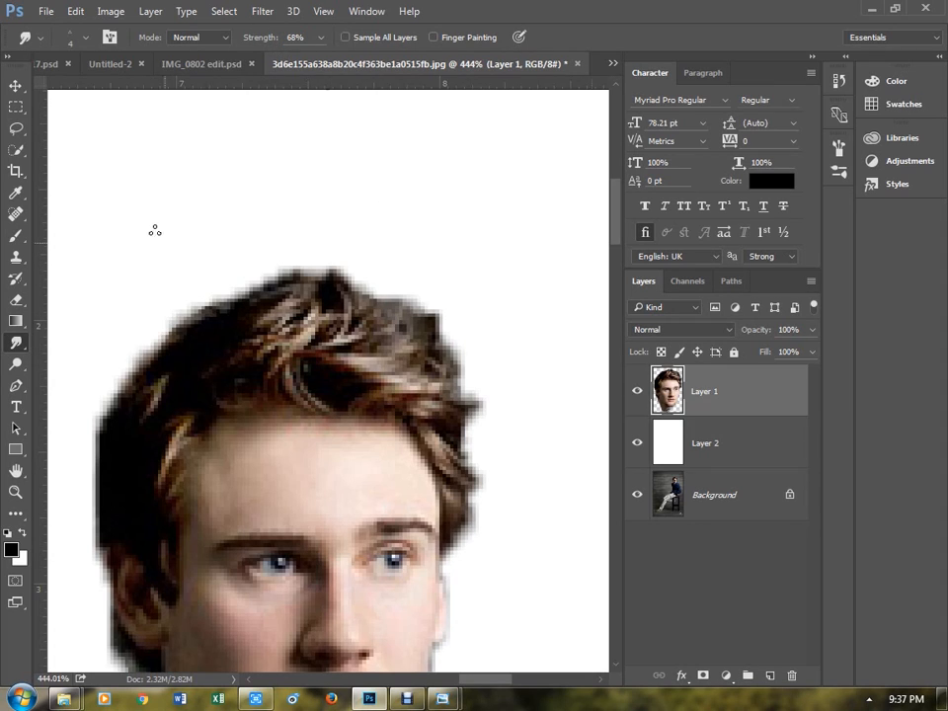
pyautogui.moveTo(316, 274); pyautogui.dragTo(431, 131)
pyautogui.moveTo(309, 276)
pyautogui.mouseDown()
pyautogui.moveTo(404, 213)
pyautogui.moveTo(303, 219)
pyautogui.moveTo(278, 277)
pyautogui.moveTo(305, 284)
pyautogui.moveTo(383, 195)
pyautogui.moveTo(328, 284)
pyautogui.moveTo(304, 293)
pyautogui.moveTo(341, 239)
pyautogui.mouseUp()
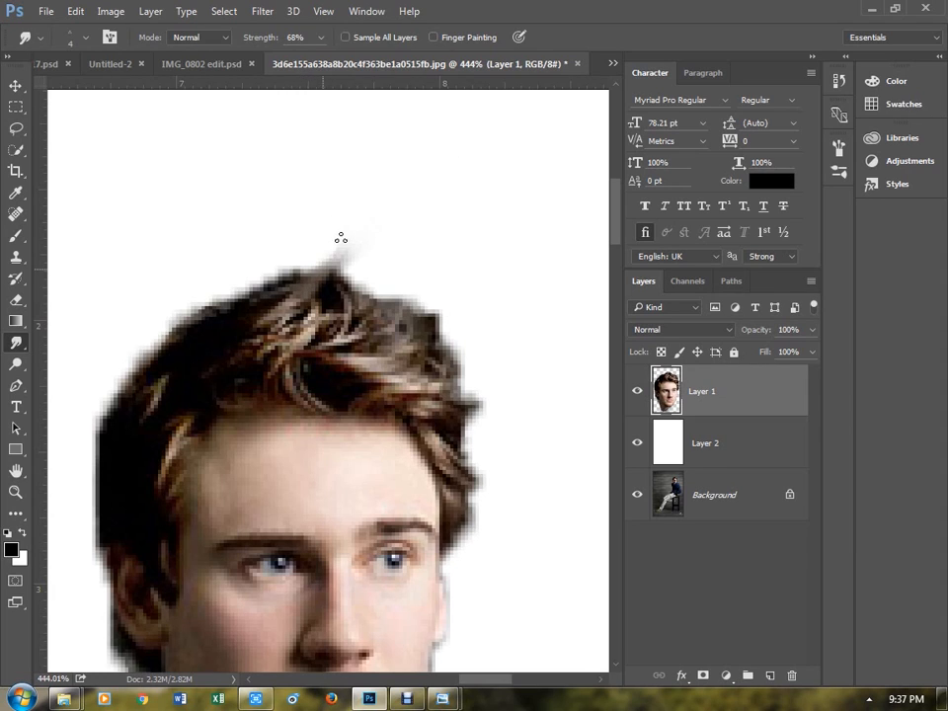
# - Raise the smudge strength to 100% and pull more strands upward from the top of the hair on Layer 1
pyautogui.click(305, 38)
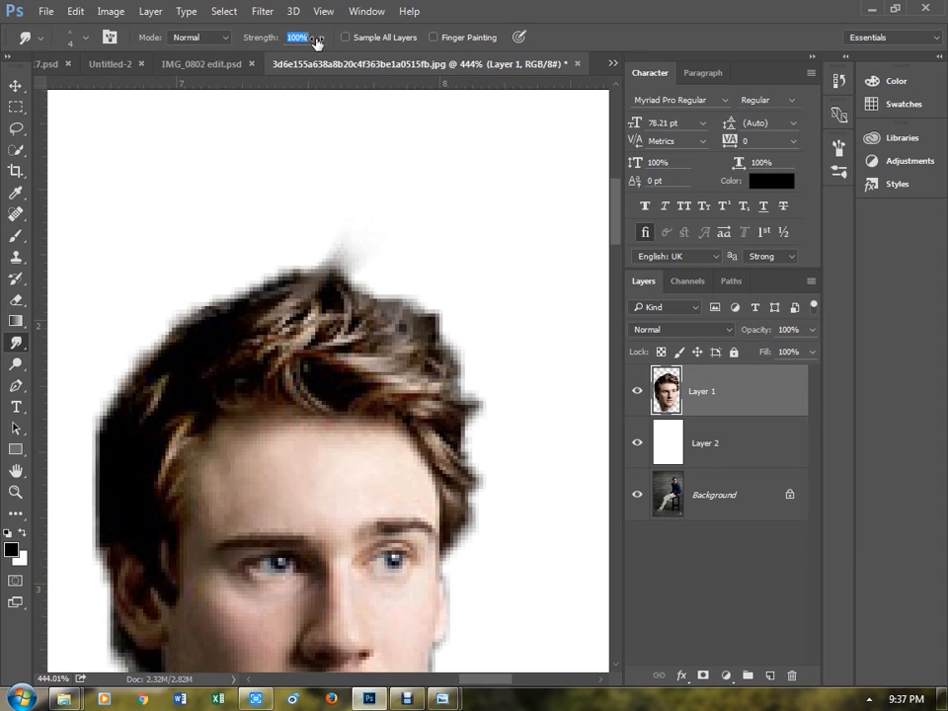
pyautogui.write('100')
pyautogui.press('Return')
pyautogui.moveTo(341, 273); pyautogui.dragTo(343, 239)
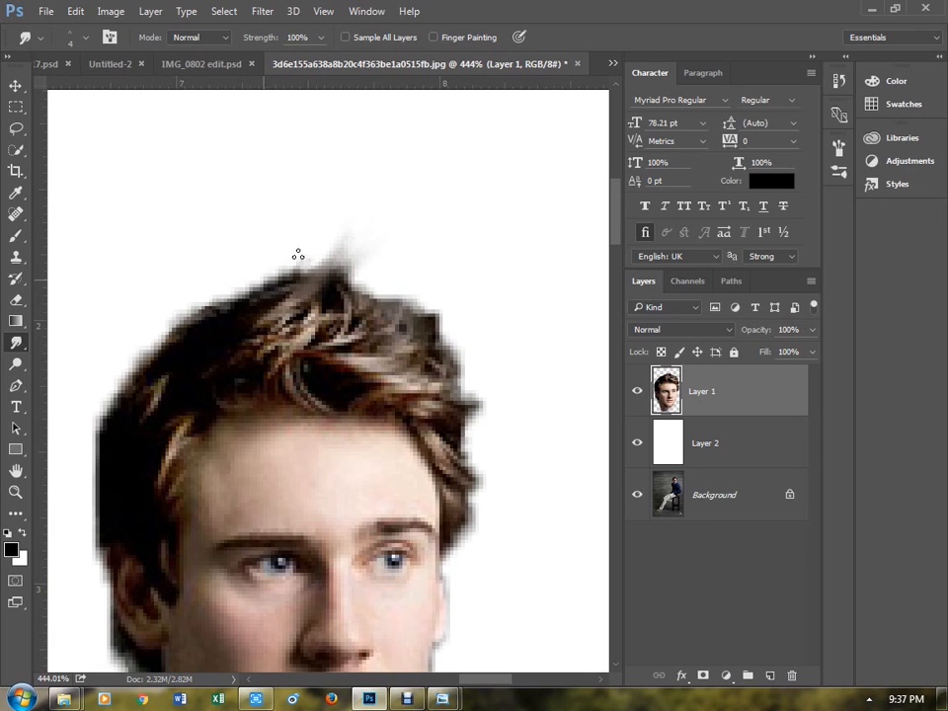
pyautogui.moveTo(298, 256)
pyautogui.mouseDown()
pyautogui.moveTo(340, 239)
pyautogui.moveTo(347, 211)
pyautogui.mouseUp()
pyautogui.moveTo(290, 273); pyautogui.dragTo(289, 248)
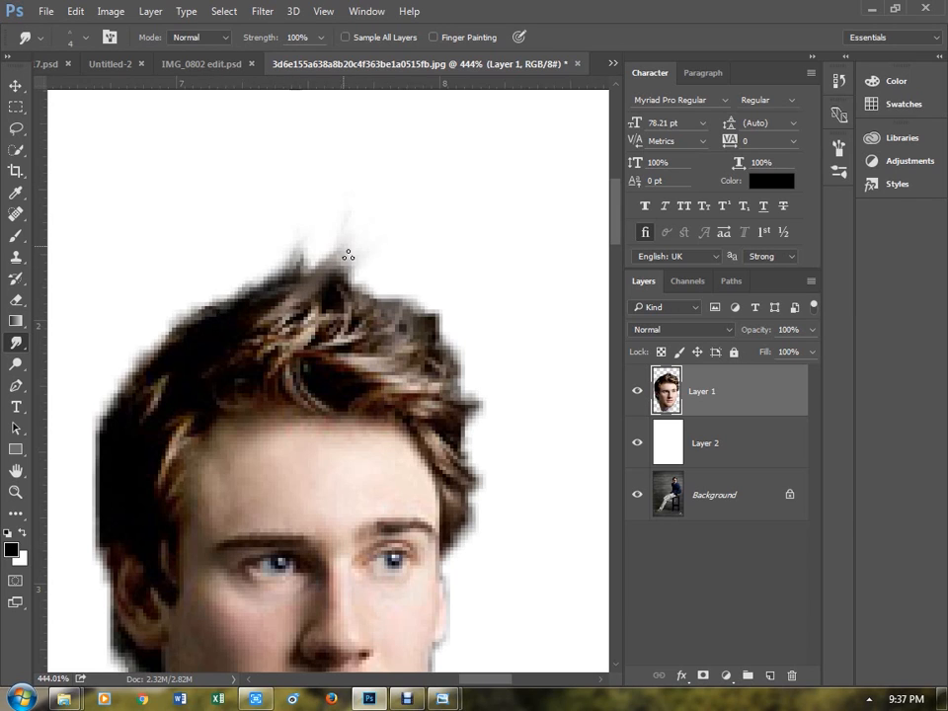
# - Rotate the smudge brush tip to 21° and flip it horizontally, with spacing at 1%
pyautogui.press('F5')
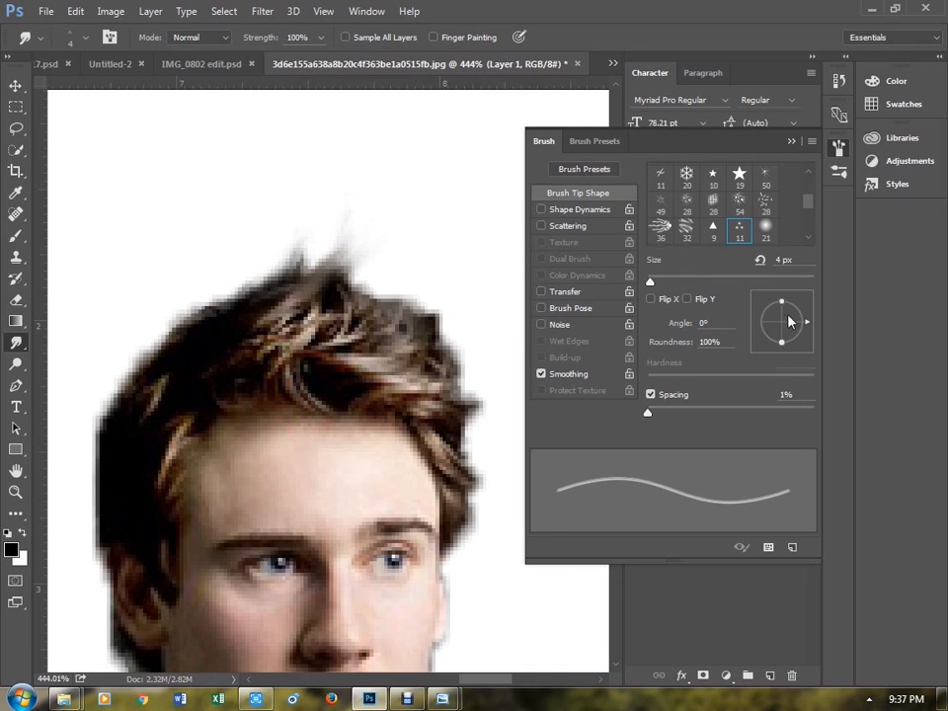
pyautogui.moveTo(807, 322); pyautogui.dragTo(804, 317)
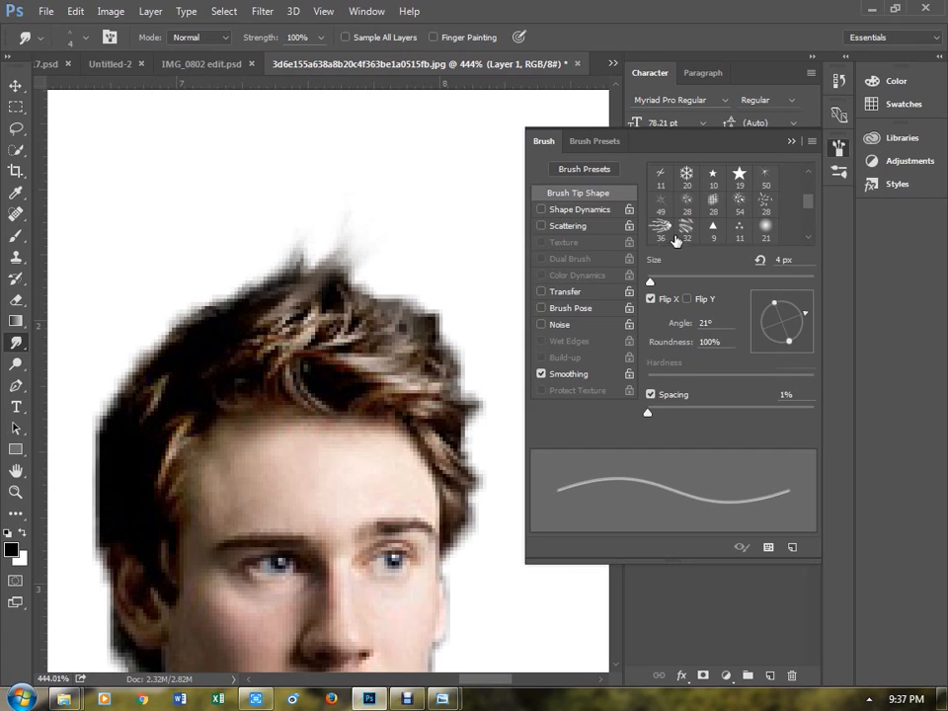
pyautogui.moveTo(648, 415)
pyautogui.mouseDown()
pyautogui.moveTo(662, 414)
pyautogui.moveTo(628, 433)
pyautogui.mouseUp()
pyautogui.click(468, 389)
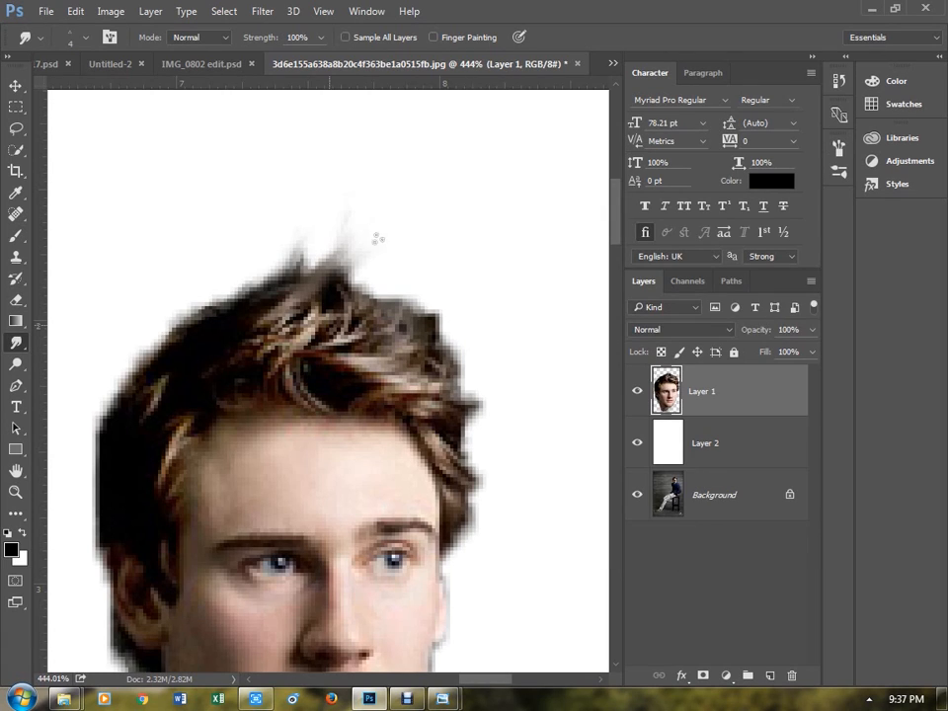
# - Smudge additional strands upward along the crown of the hair on Layer 1 with the rotated brush tip
pyautogui.moveTo(373, 304); pyautogui.dragTo(372, 247)
pyautogui.moveTo(352, 287)
pyautogui.mouseDown()
pyautogui.moveTo(383, 213)
pyautogui.moveTo(397, 206)
pyautogui.moveTo(379, 263)
pyautogui.moveTo(342, 225)
pyautogui.mouseUp()
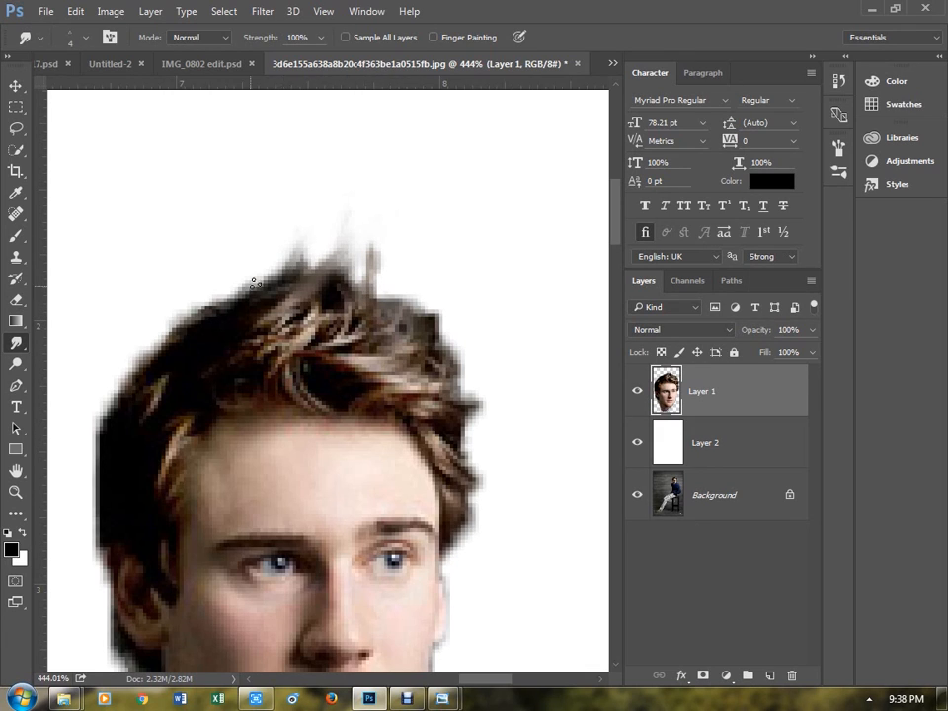
pyautogui.moveTo(247, 298); pyautogui.dragTo(239, 265)
pyautogui.press('v')
pyautogui.scroll(-2, 273, 252)
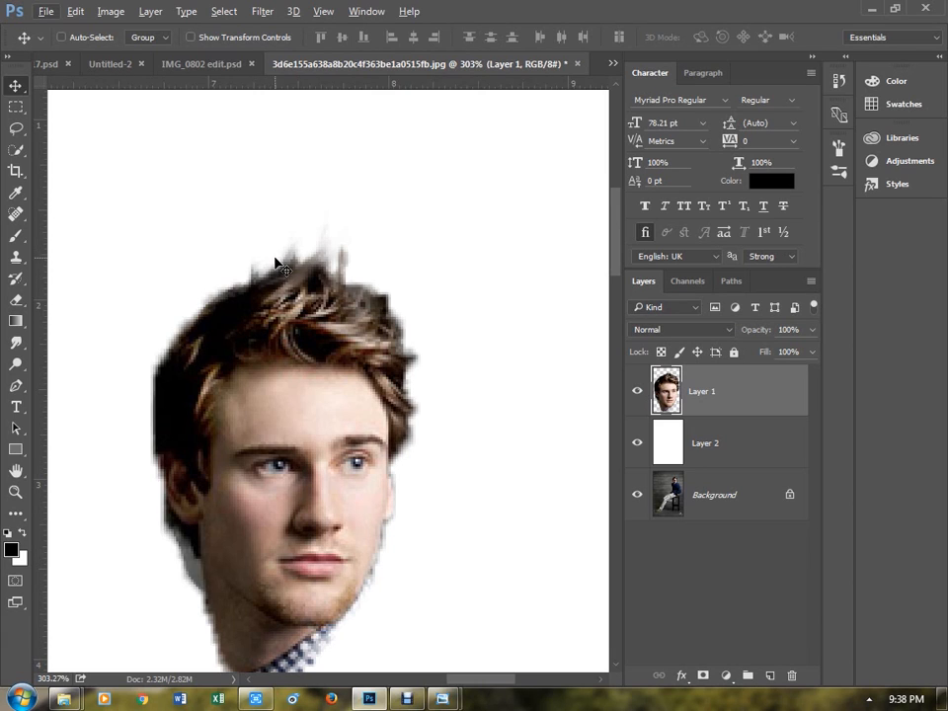
pyautogui.scroll(-3, 273, 254)
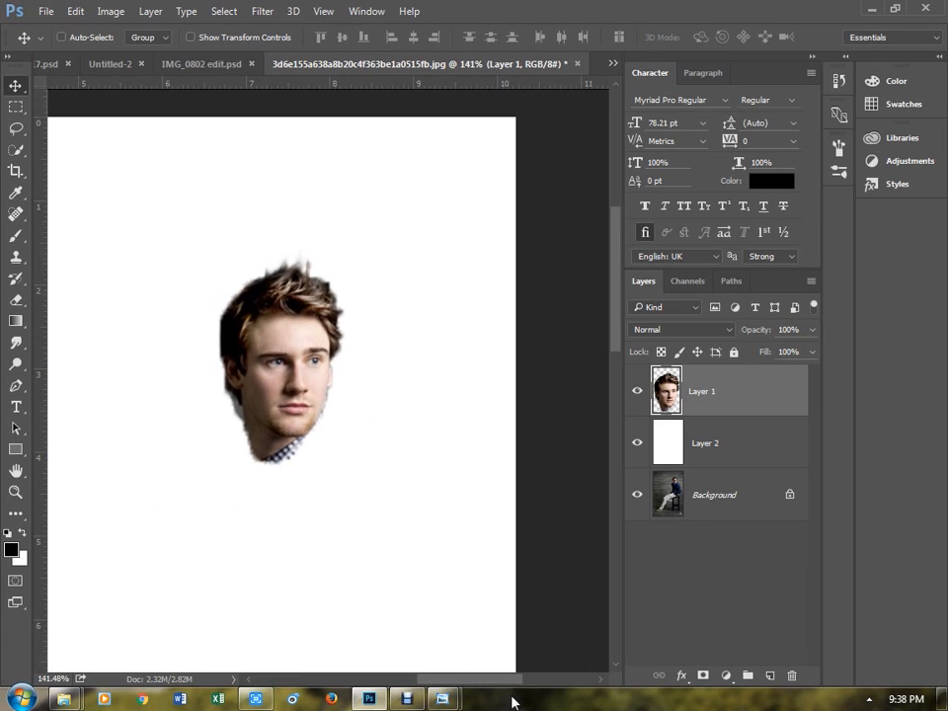
# - Switch to Windows Explorer, look through the images in the pics sample folder, and return to Photoshop
pyautogui.moveTo(77, 699)
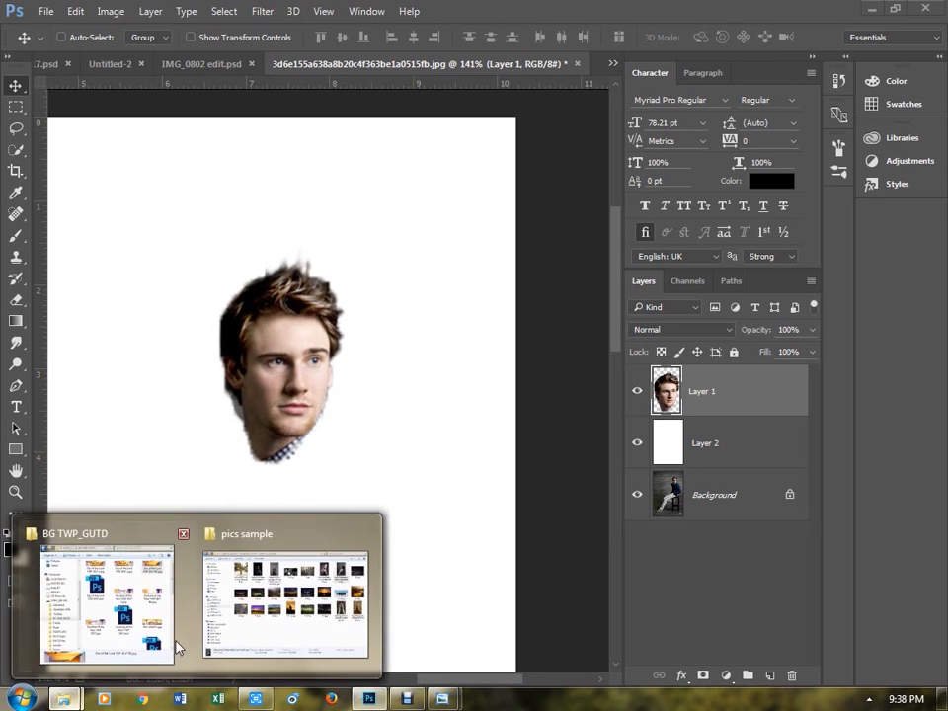
pyautogui.click(243, 618)
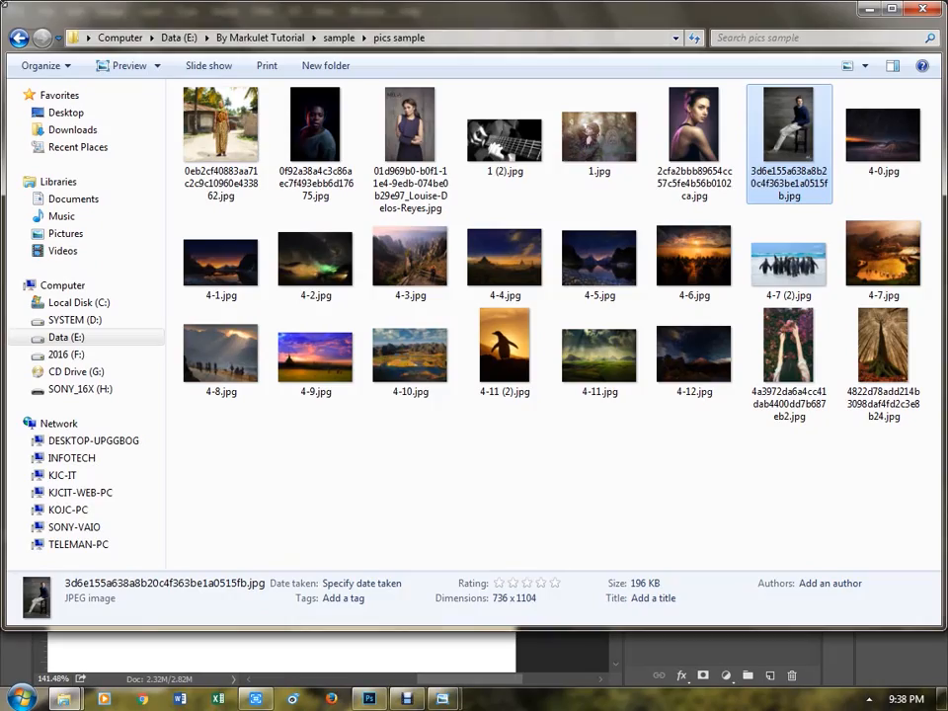
pyautogui.moveTo(3, 3); pyautogui.dragTo(330, 142)
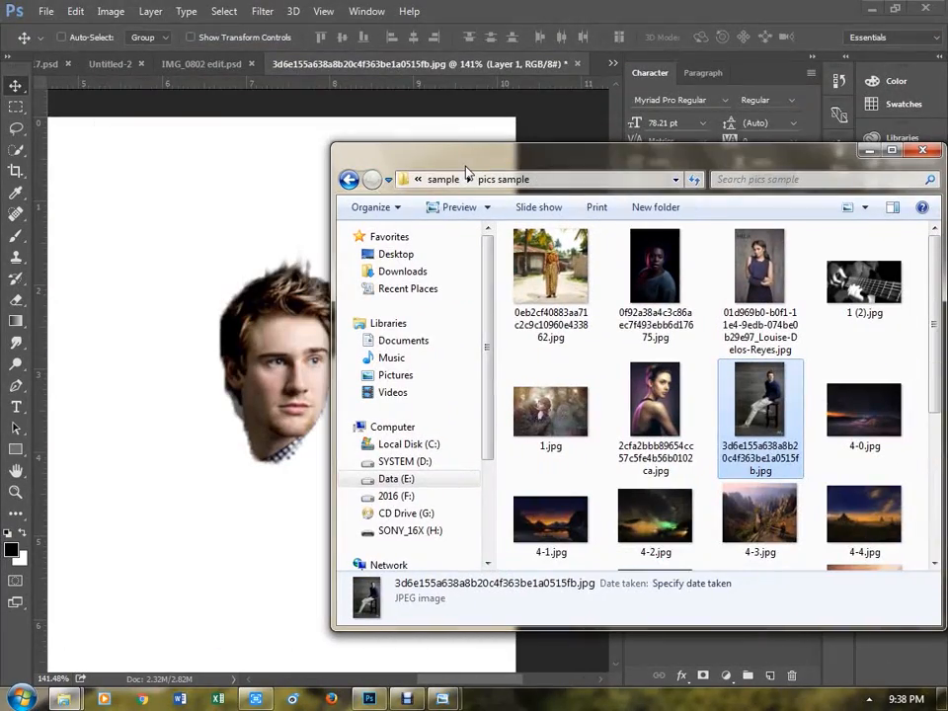
pyautogui.moveTo(479, 162); pyautogui.dragTo(413, 149)
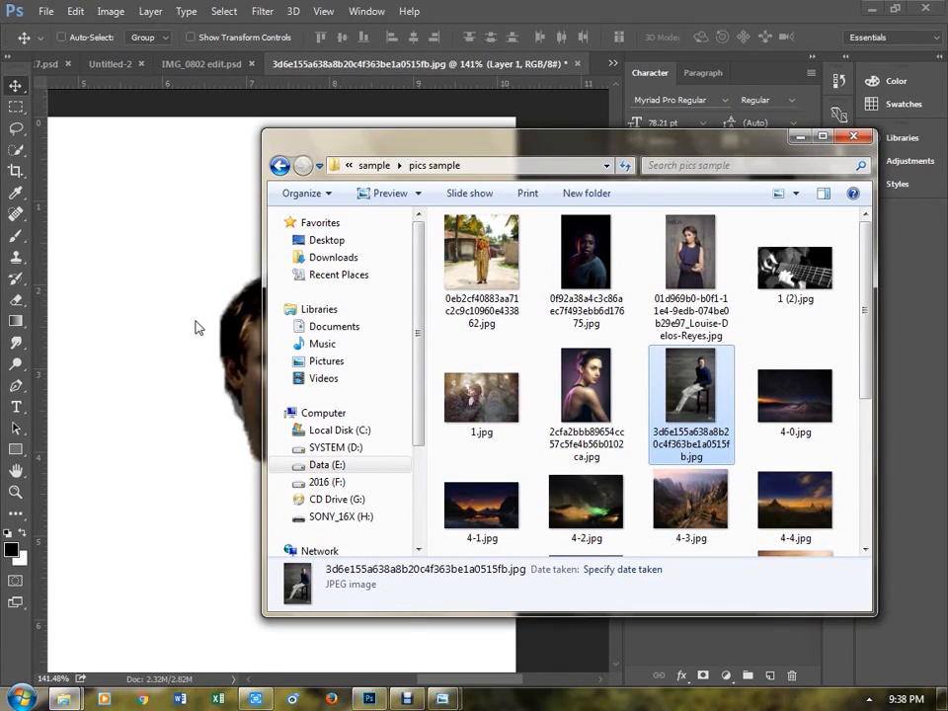
pyautogui.click(195, 326)
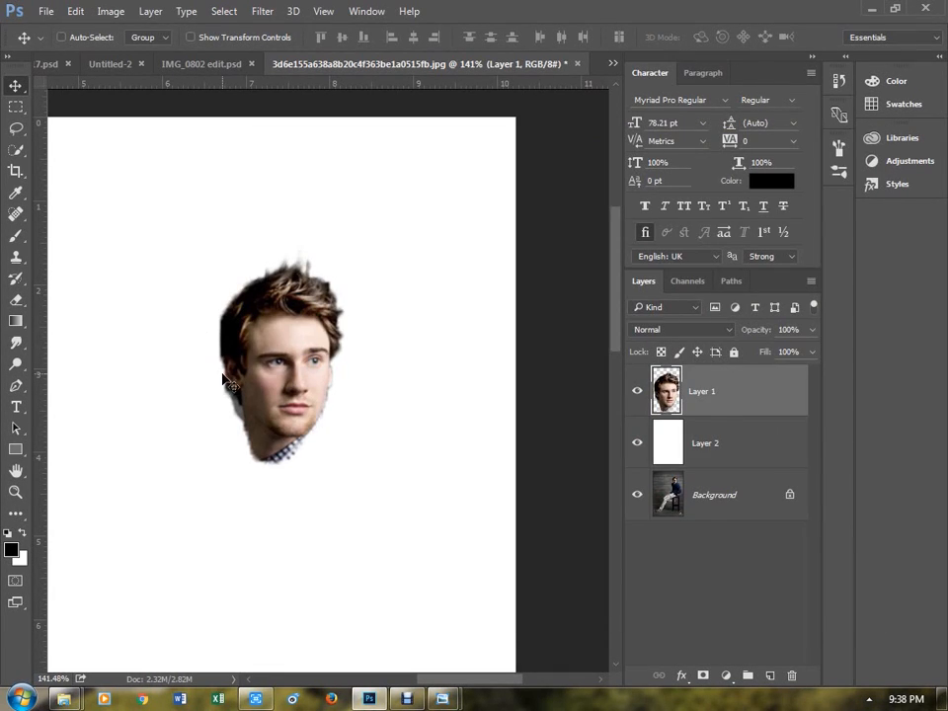
pyautogui.hotkey('alt', 'Tab')
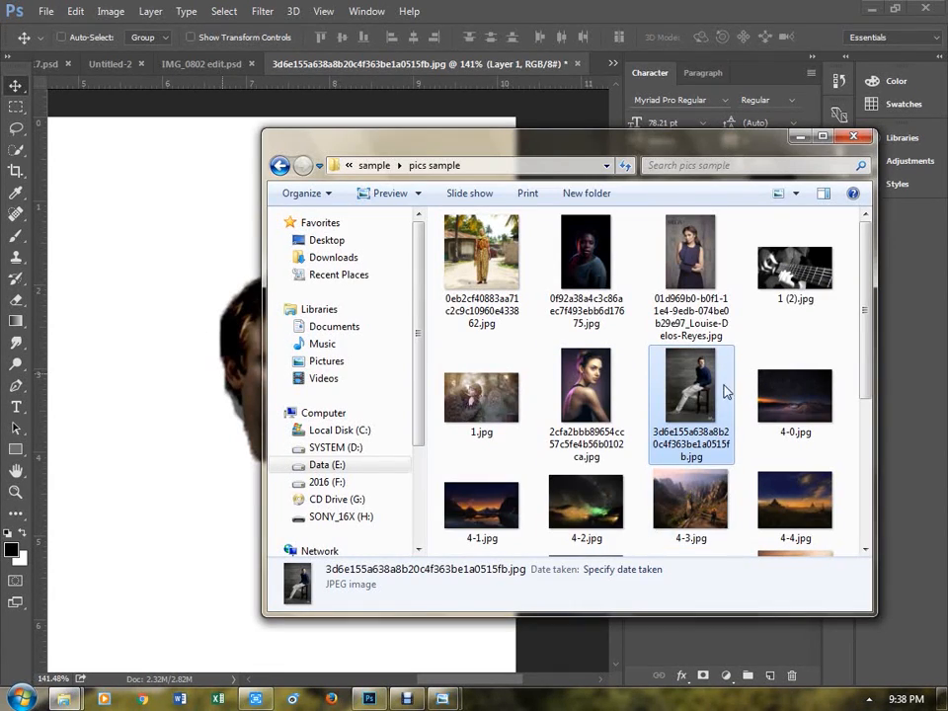
pyautogui.scroll(-3, 542, 395)
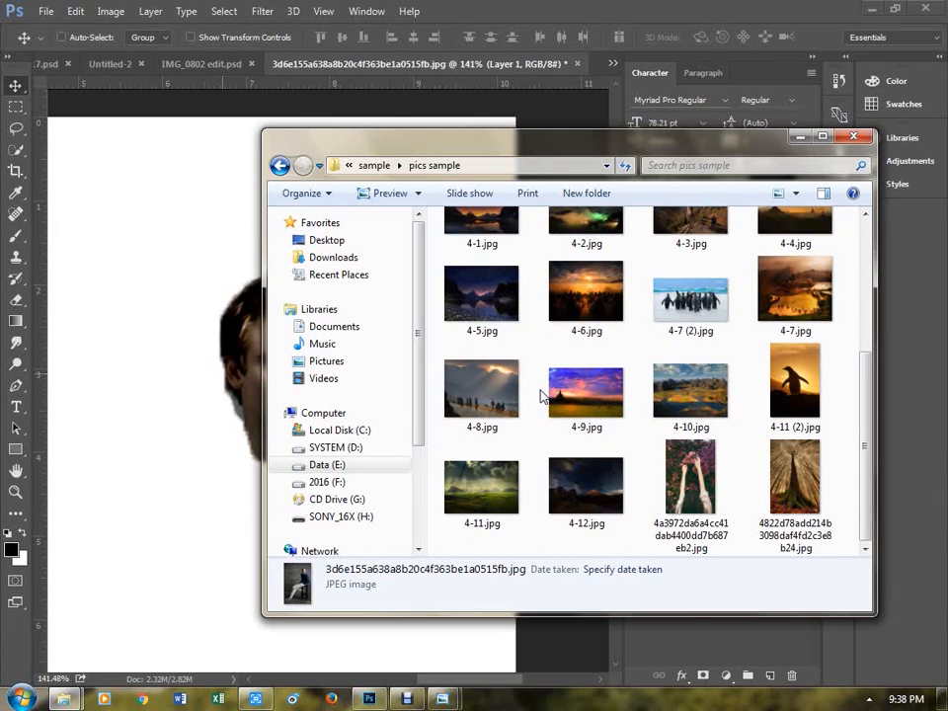
pyautogui.scroll(3, 542, 395)
pyautogui.scroll(-3, 542, 395)
pyautogui.scroll(3, 542, 395)
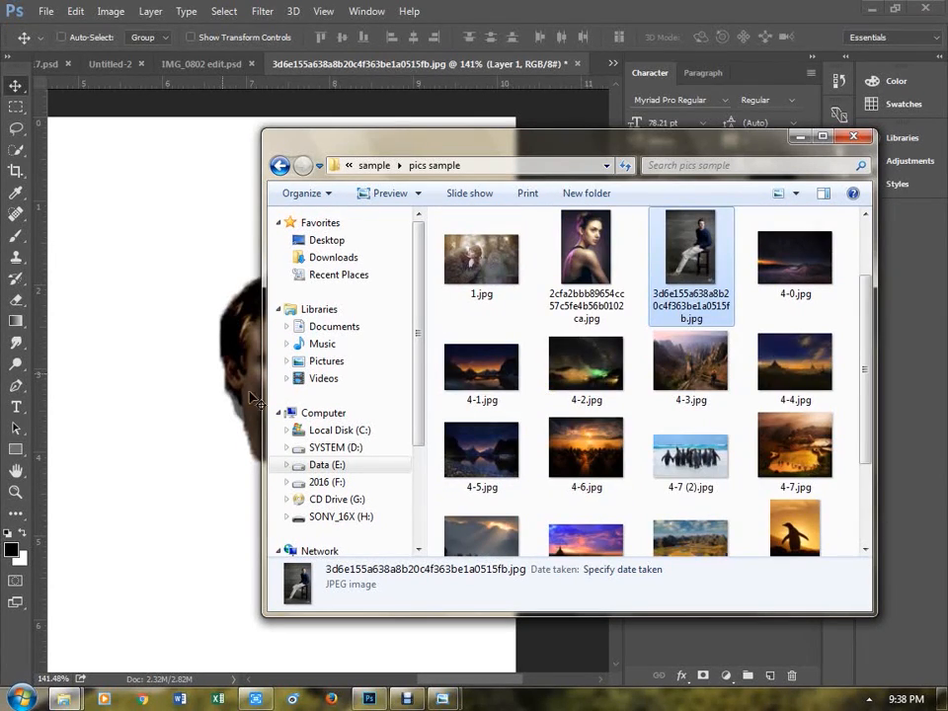
pyautogui.scroll(-3, 701, 449)
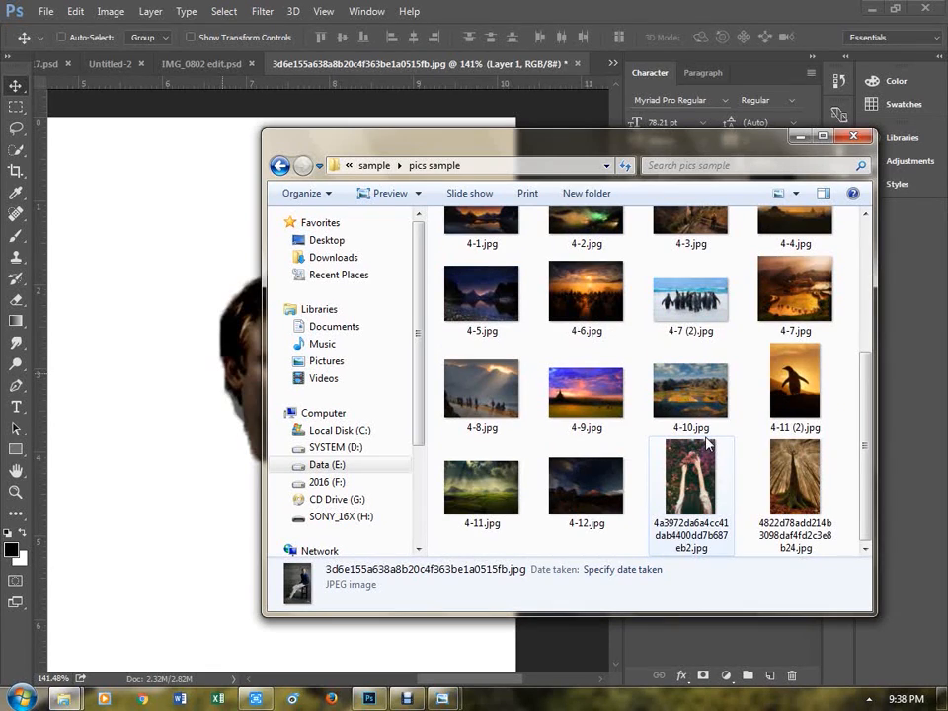
pyautogui.click(705, 444)
pyautogui.click(255, 392)
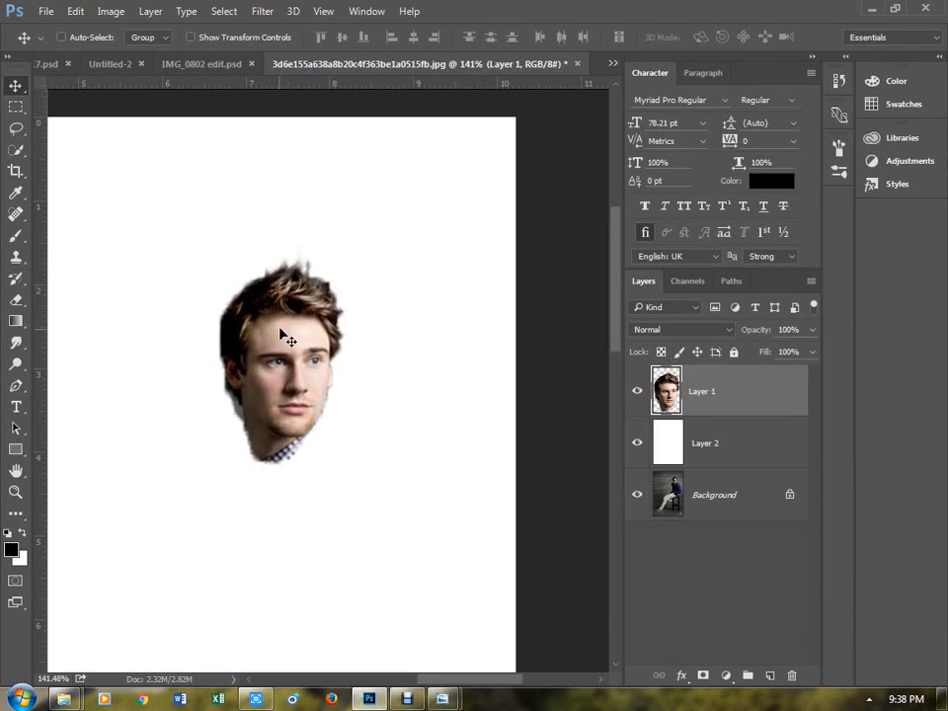
# - Inspect the smudged hair strands on top of the cut-out head on Layer 1 up close
pyautogui.scroll(3, 281, 331)
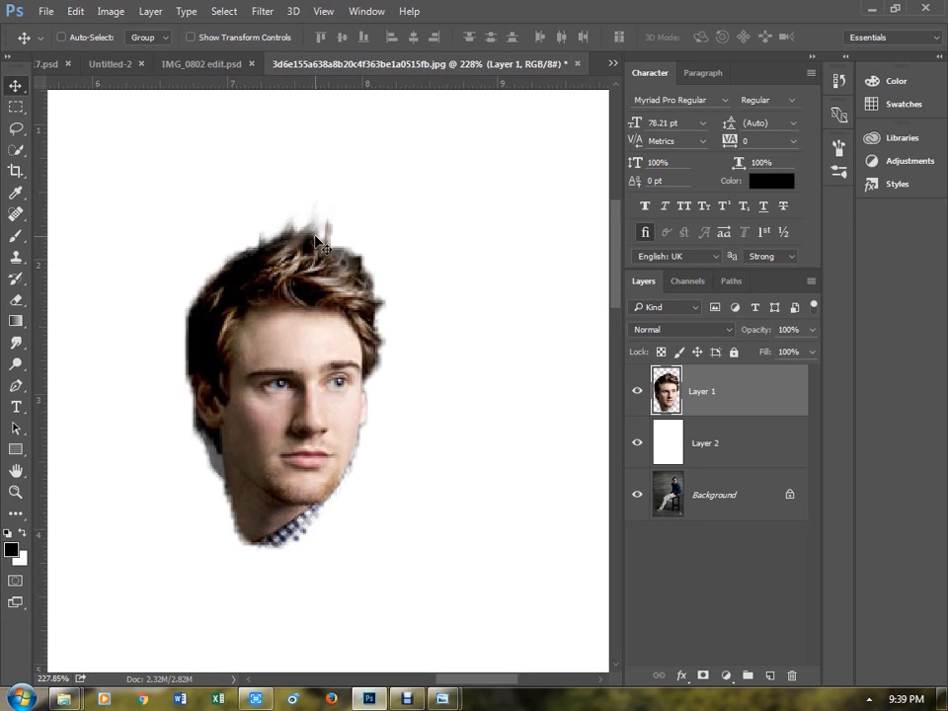
pyautogui.hotkey('shift', 'Down')
pyautogui.press('Down')
pyautogui.press('Down')
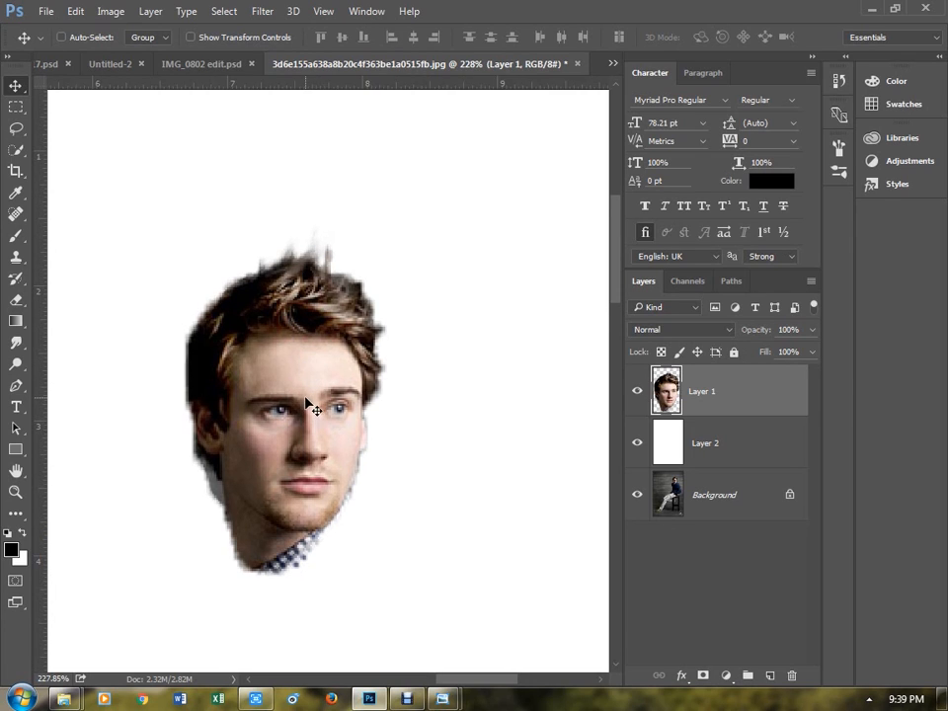
pyautogui.press('p')
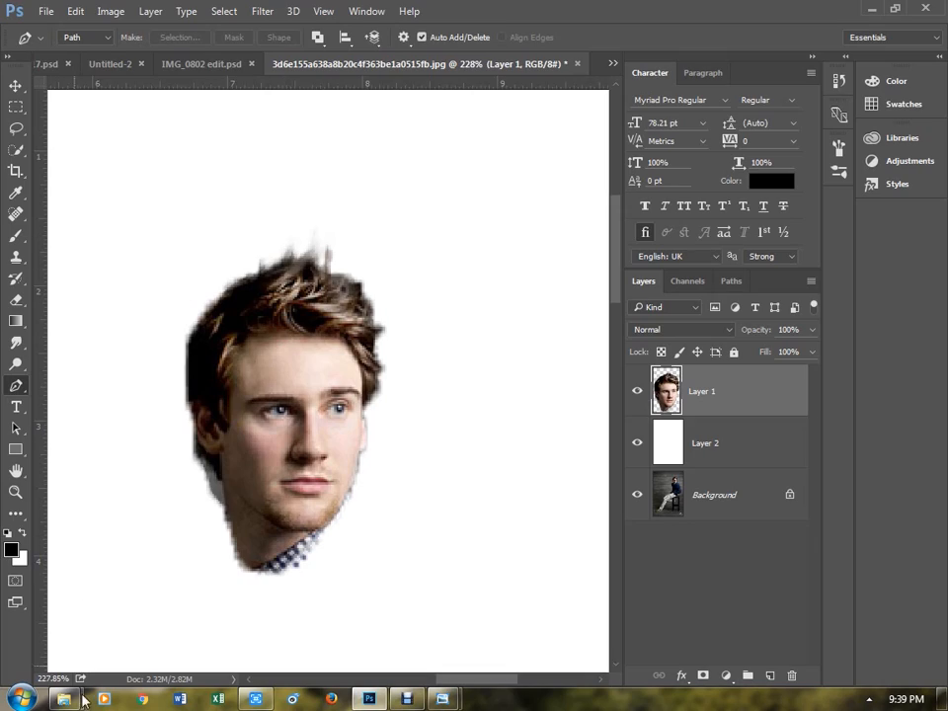
# - Switch to Windows Explorer and open IMG_0802 edit.jpg from the PACQ Files folder in the By Markulet Tutorial directory
pyautogui.moveTo(63, 699)
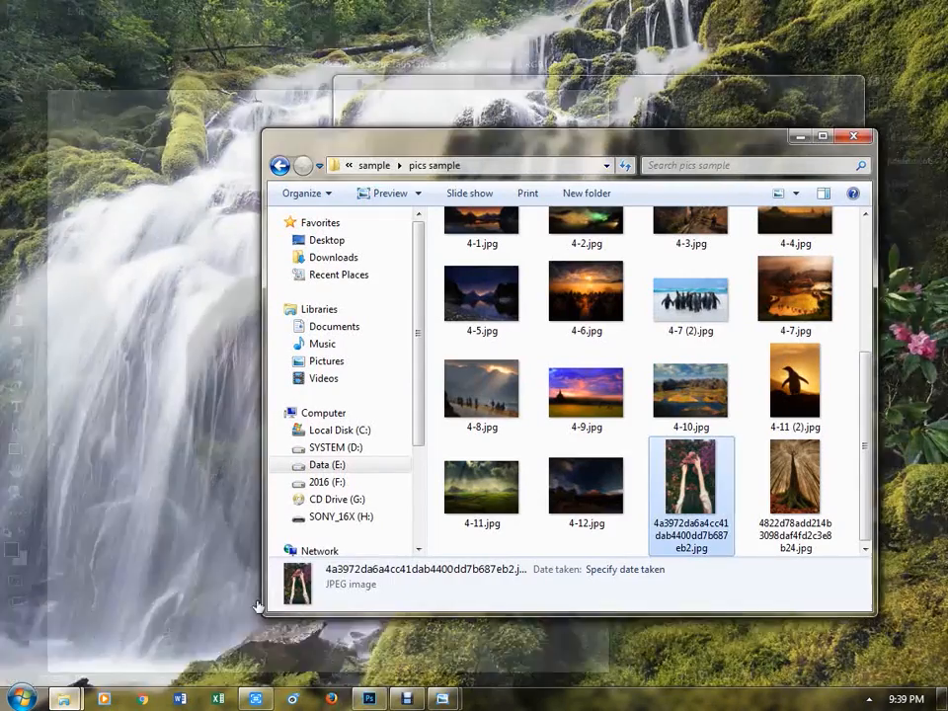
pyautogui.click(249, 604)
pyautogui.press('BackSpace')
pyautogui.press('BackSpace')
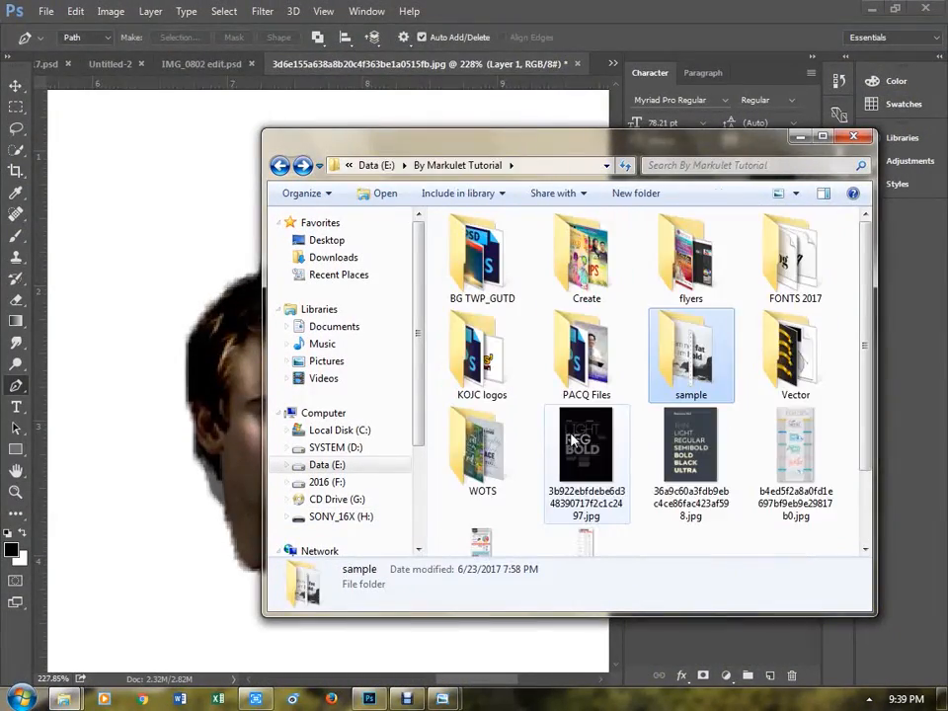
pyautogui.doubleClick(590, 367)
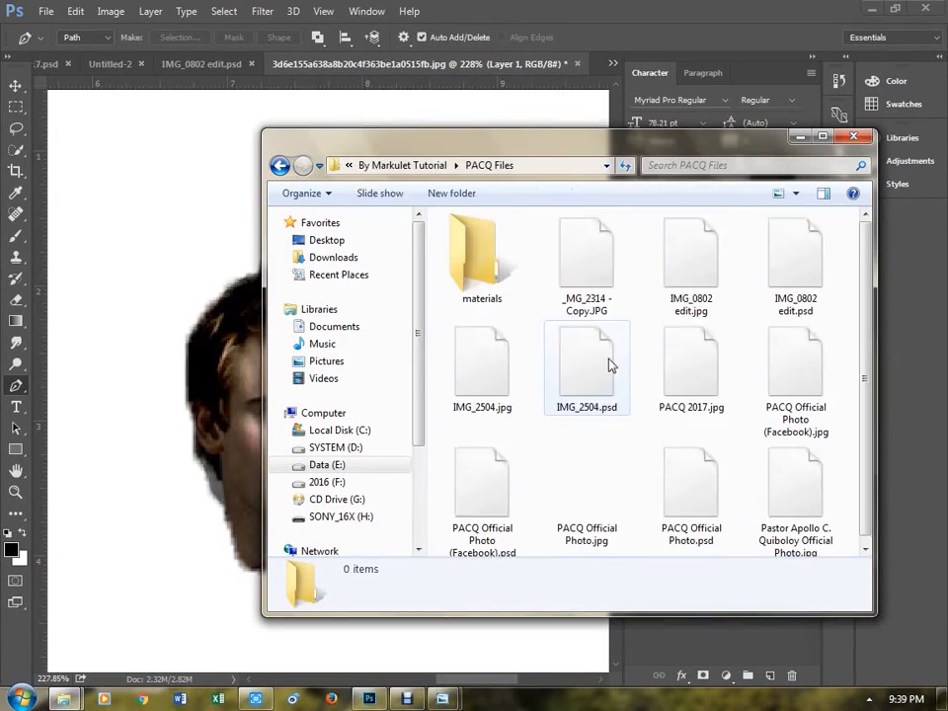
pyautogui.doubleClick(656, 250)
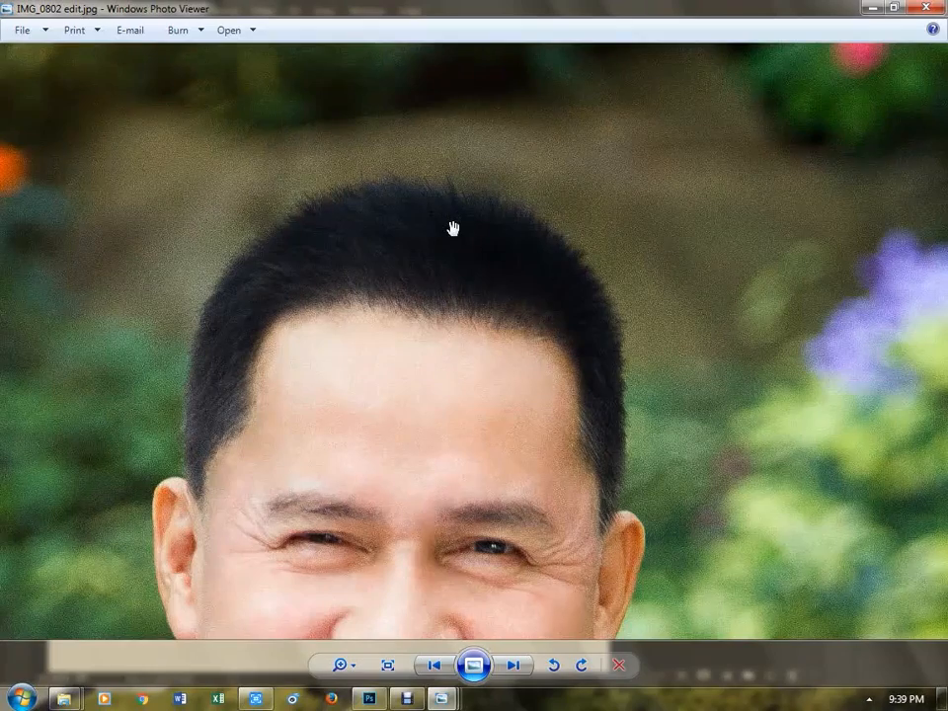
# - Examine the fine hair edges along the crown and side of the man's head in the garden portrait
pyautogui.moveTo(449, 232); pyautogui.dragTo(475, 428)
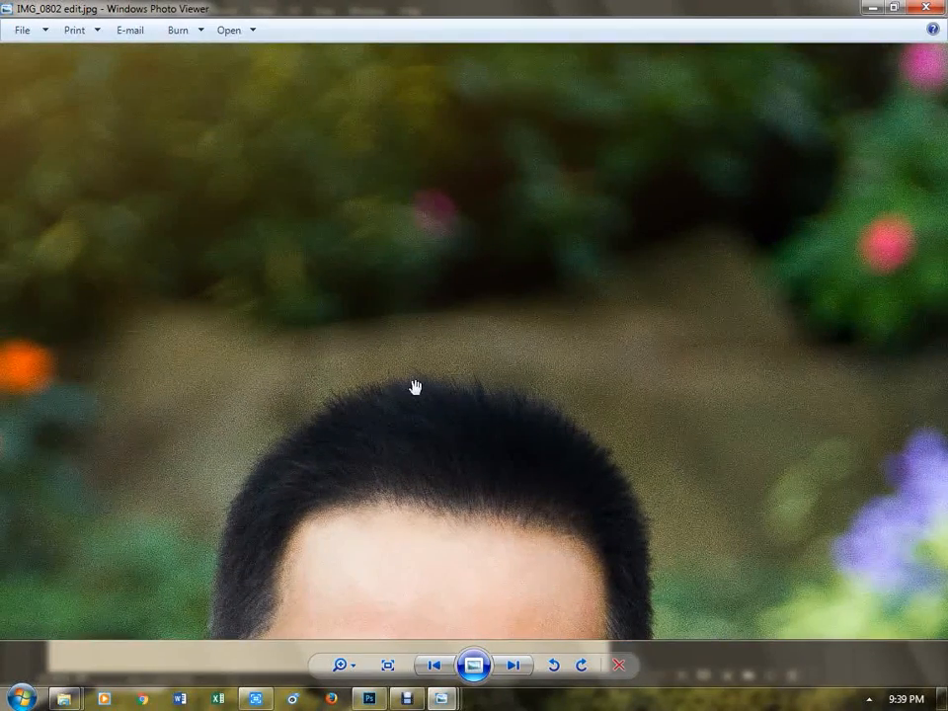
pyautogui.scroll(3, 374, 398)
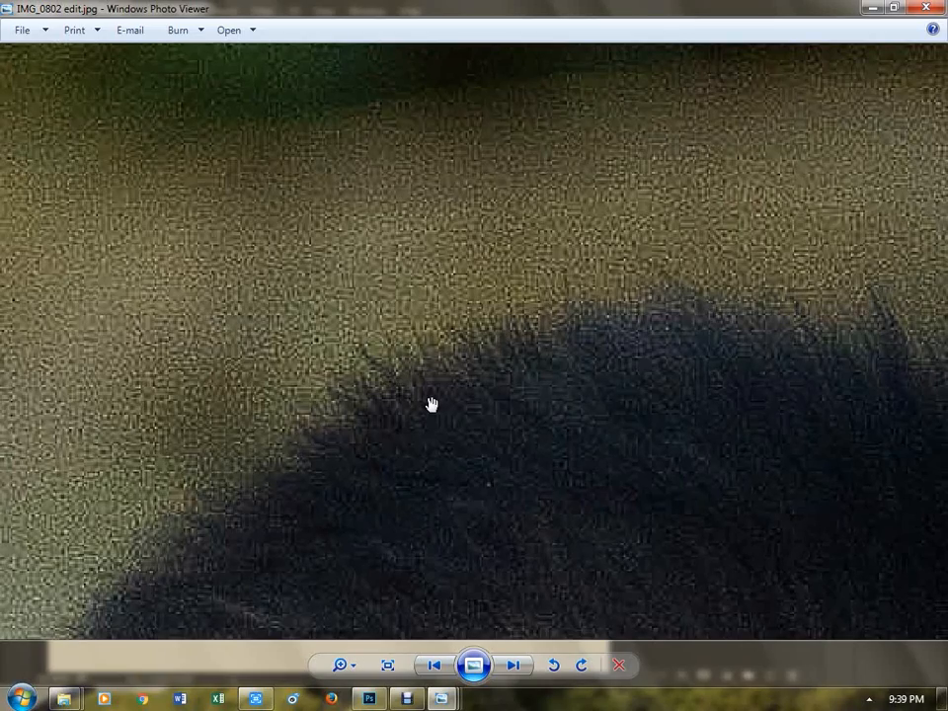
pyautogui.scroll(-3, 431, 404)
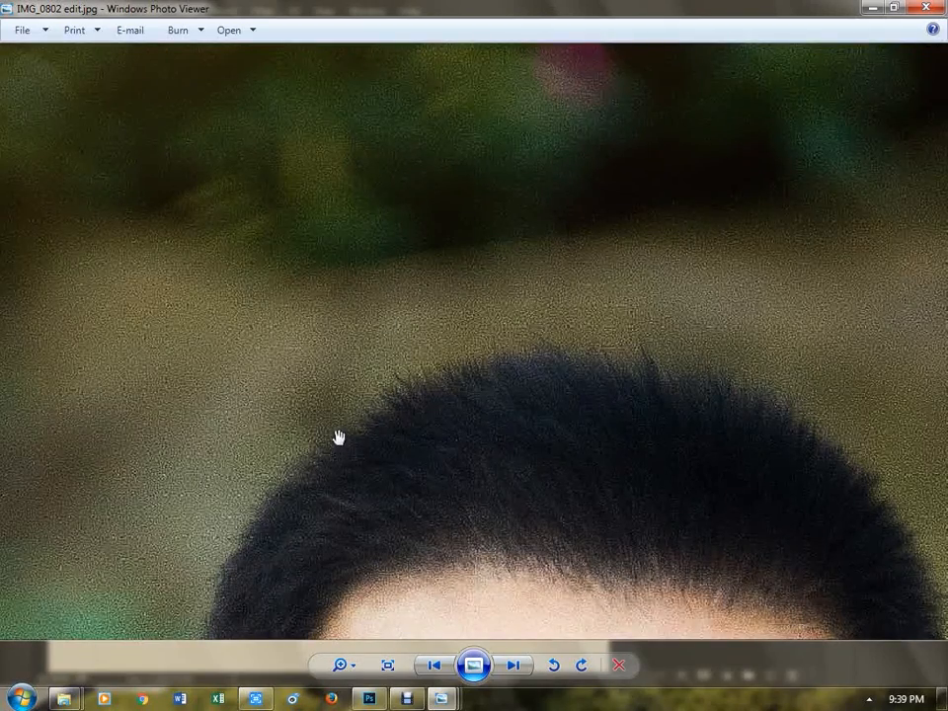
pyautogui.moveTo(349, 531); pyautogui.dragTo(415, 181)
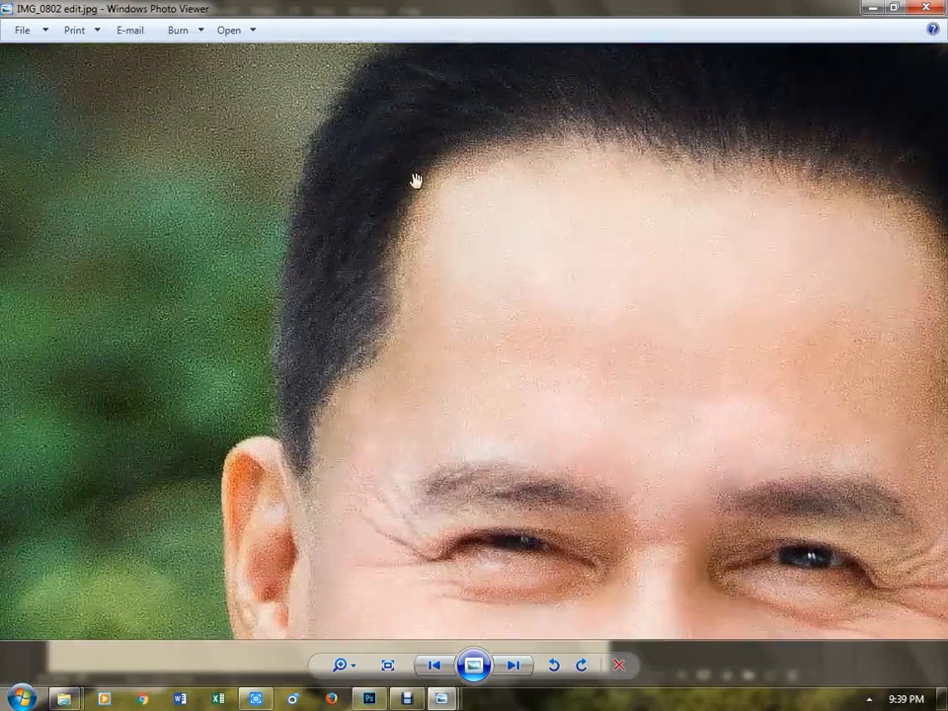
pyautogui.scroll(5, 364, 199)
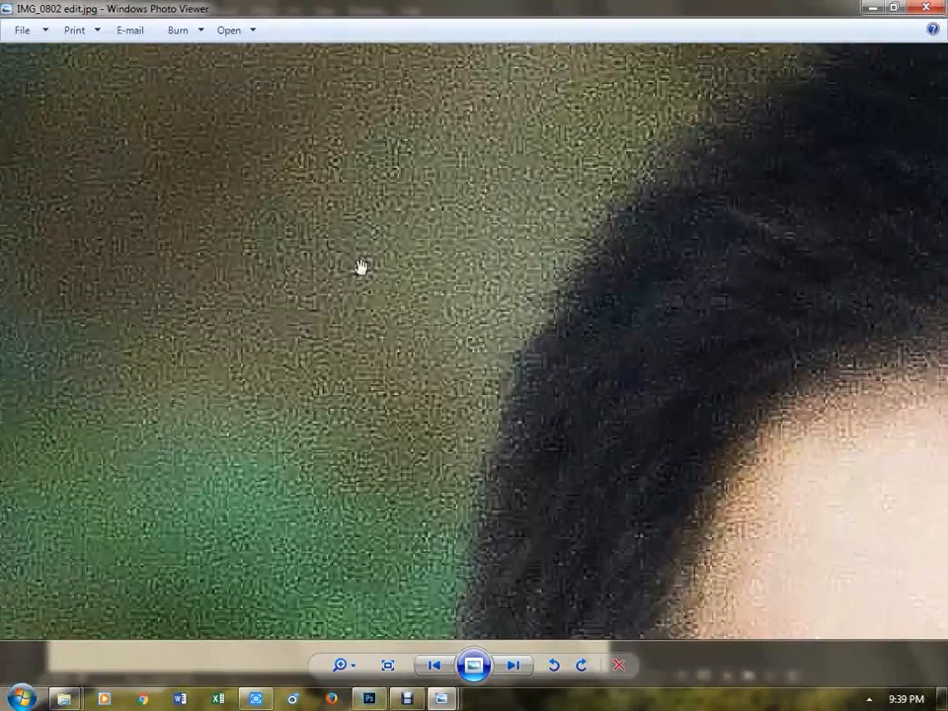
pyautogui.scroll(-1, 468, 272)
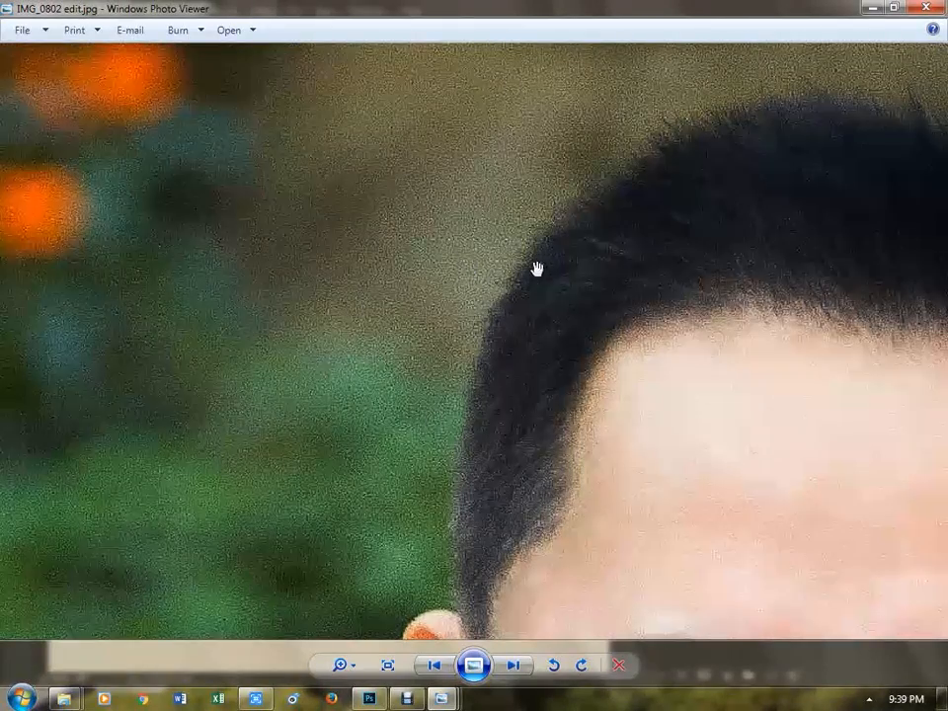
pyautogui.scroll(-1, 513, 280)
pyautogui.scroll(1, 528, 283)
pyautogui.scroll(1, 474, 296)
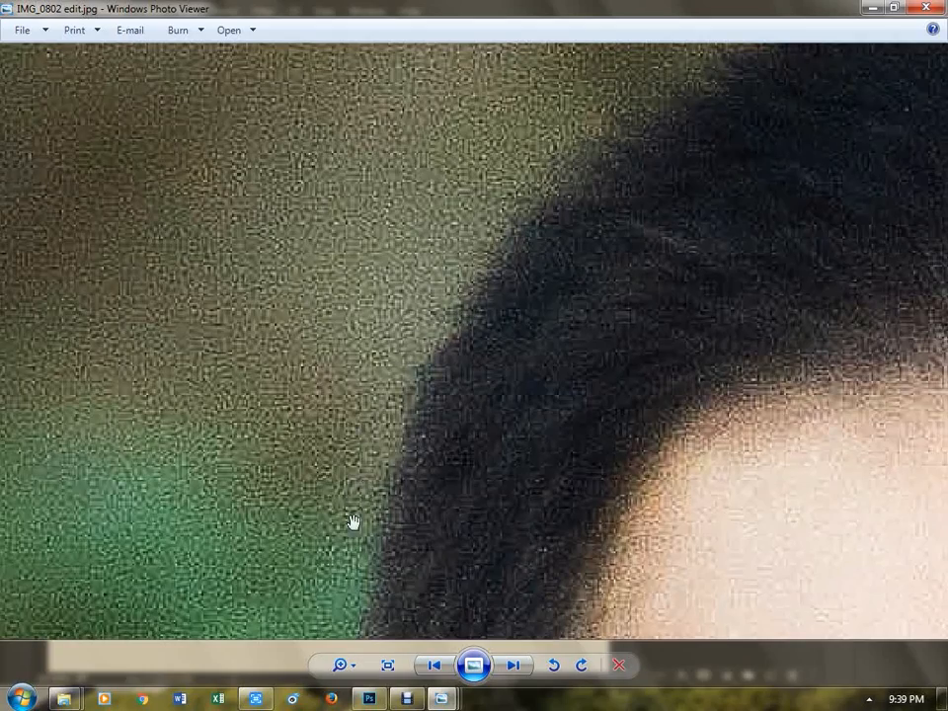
pyautogui.scroll(-3, 390, 369)
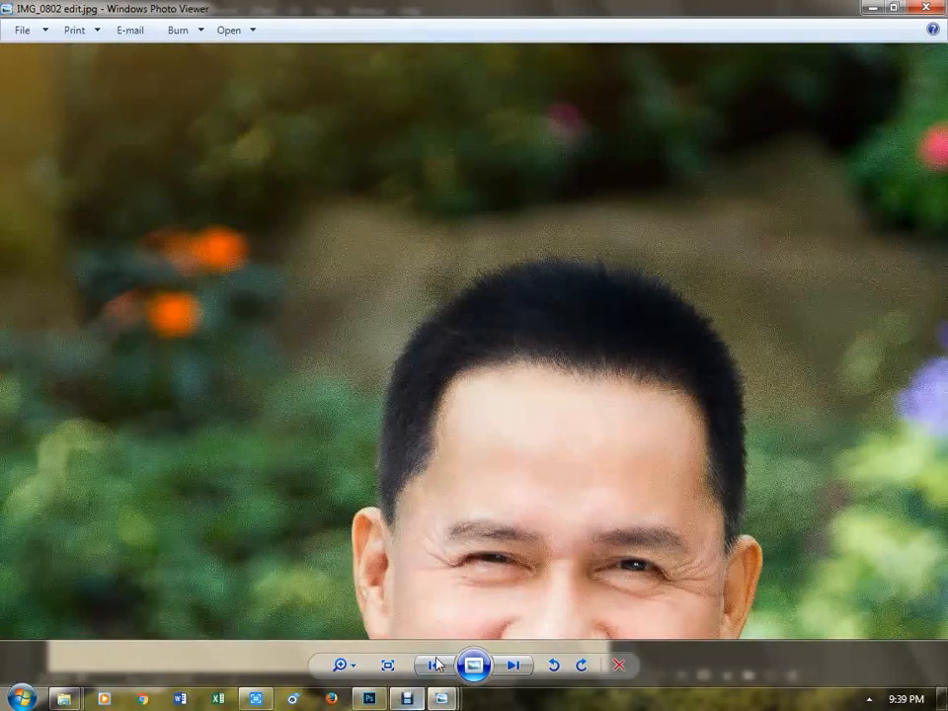
# - Switch back to Photoshop and show the man in the white suit in Day of the Lord TWP 2017.psd
pyautogui.click(369, 697)
pyautogui.click(210, 69)
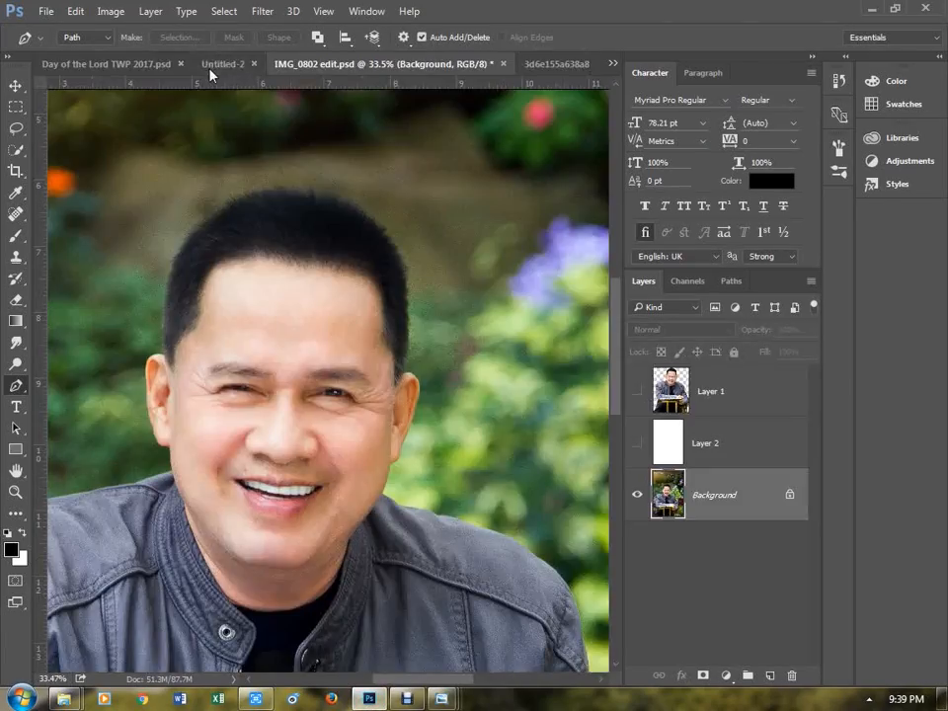
pyautogui.click(148, 66)
pyautogui.moveTo(592, 311); pyautogui.dragTo(352, 299)
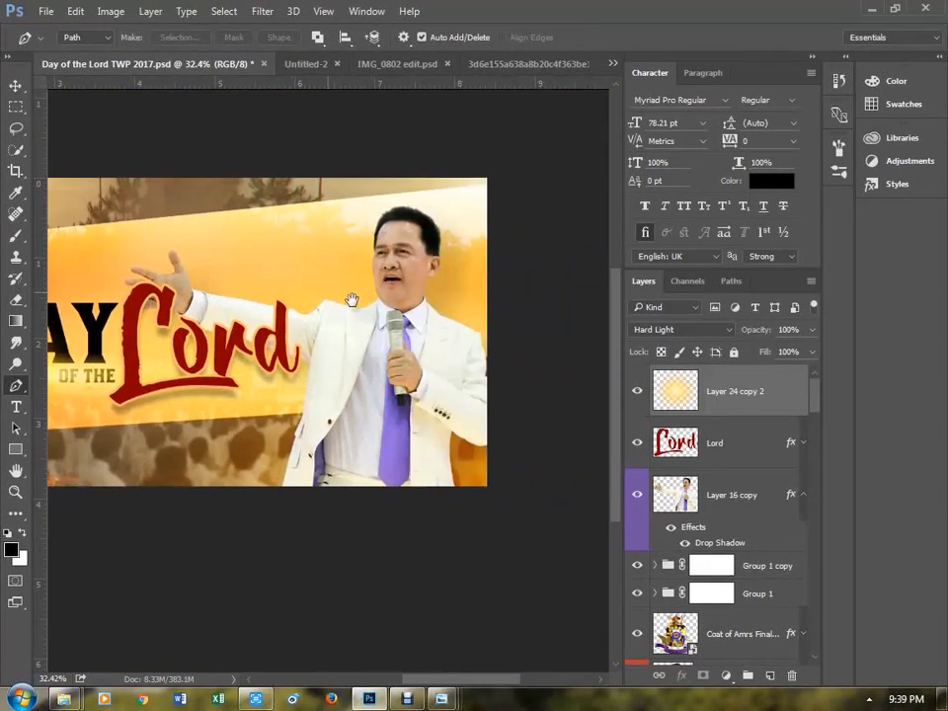
# - Examine the hair strands around the head of the man in the white suit against the yellow background
pyautogui.scroll(8, 351, 299)
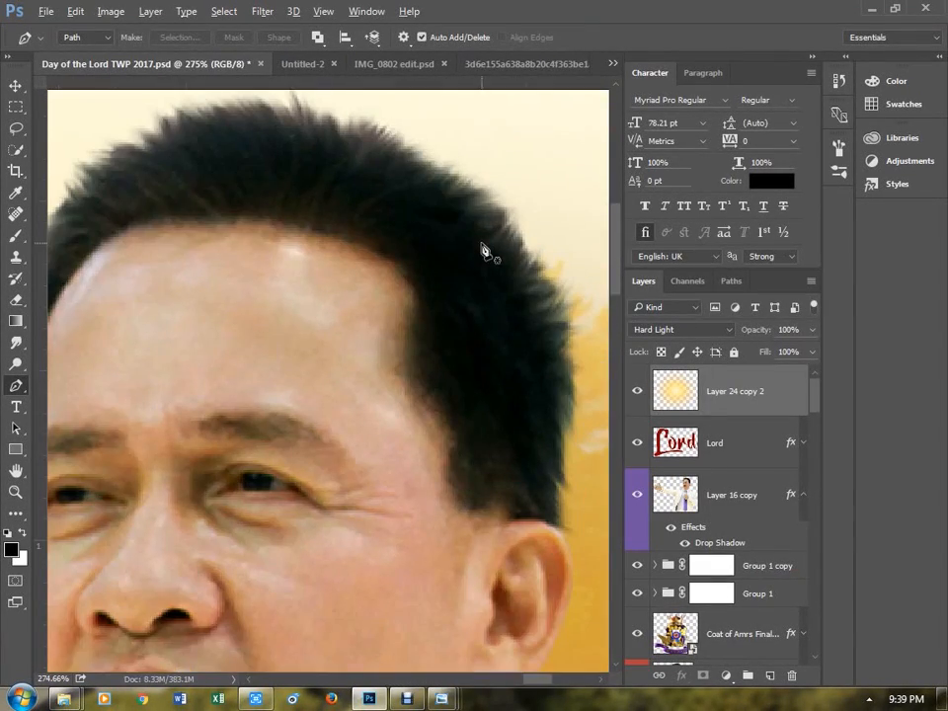
pyautogui.scroll(-1, 484, 250)
pyautogui.scroll(4, 444, 220)
pyautogui.moveTo(494, 243); pyautogui.dragTo(340, 357)
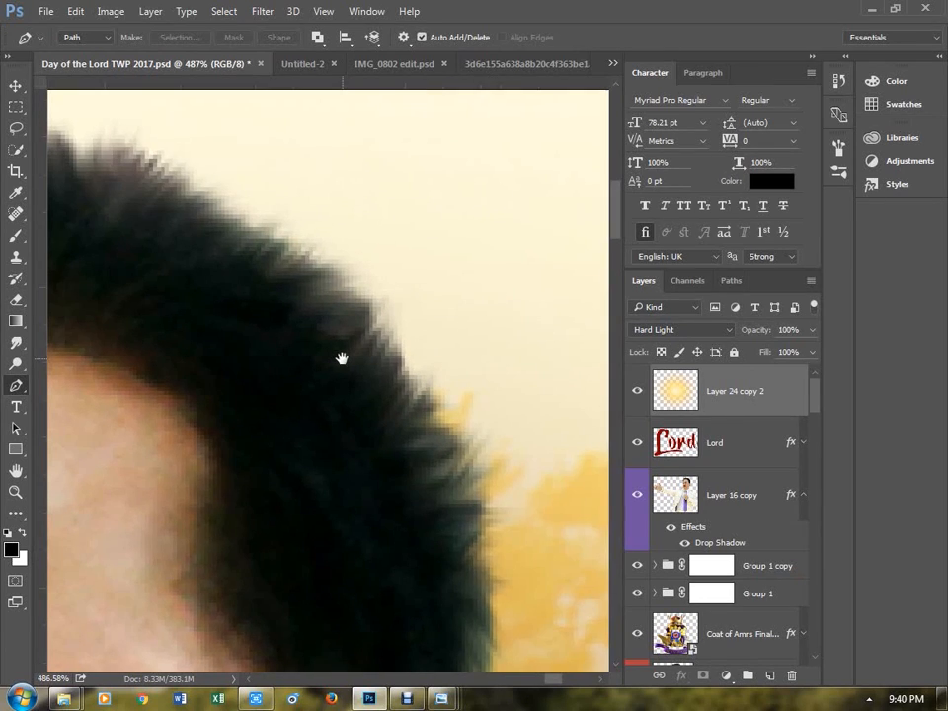
pyautogui.scroll(-2, 350, 364)
pyautogui.scroll(-2, 298, 313)
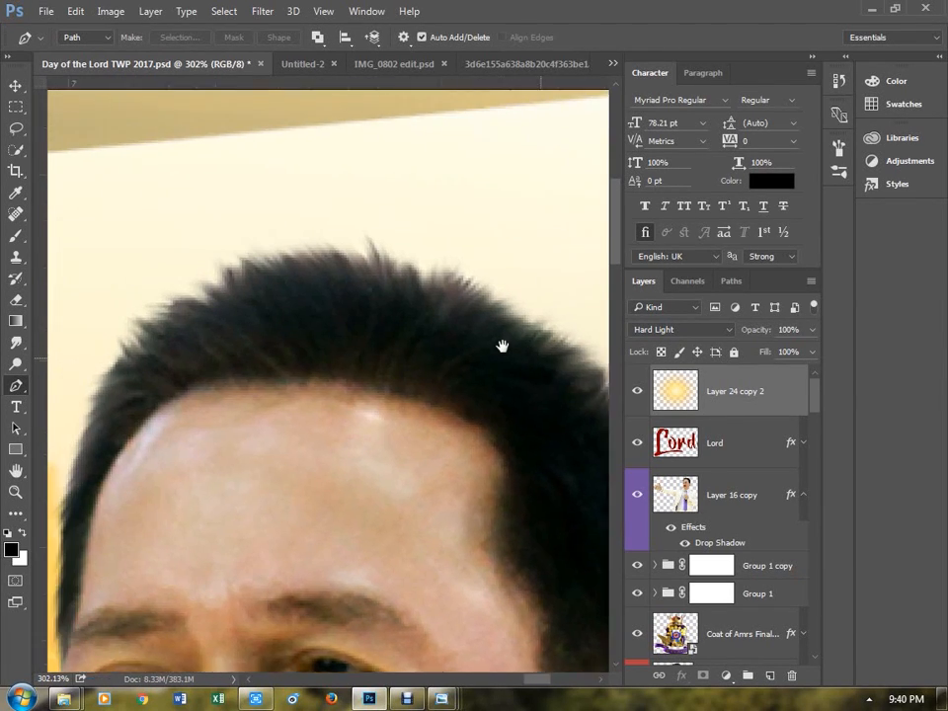
pyautogui.moveTo(501, 342); pyautogui.dragTo(470, 300)
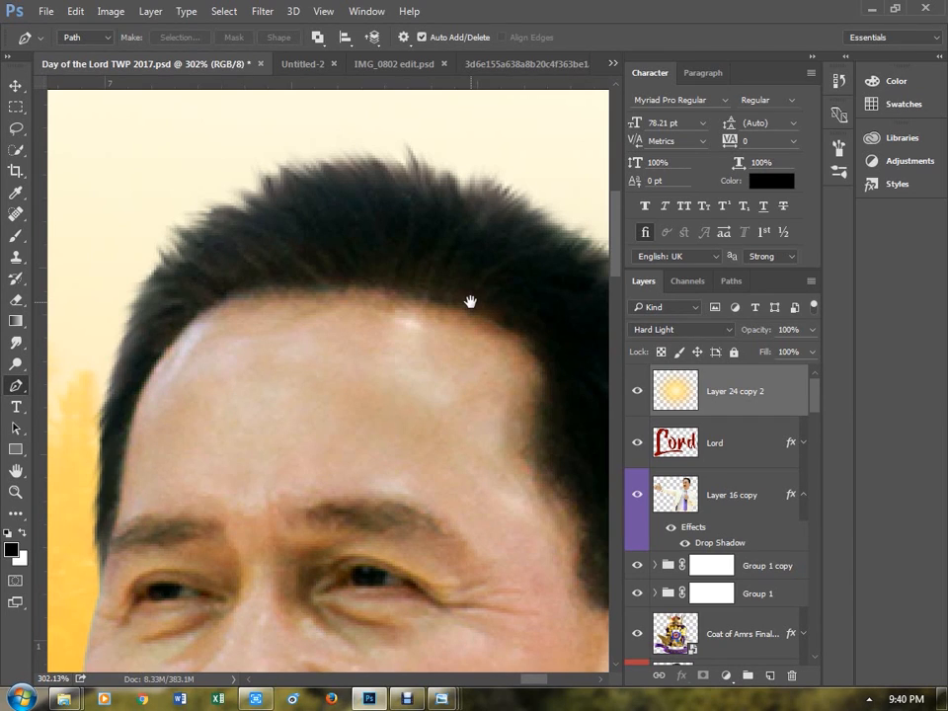
pyautogui.press('v')
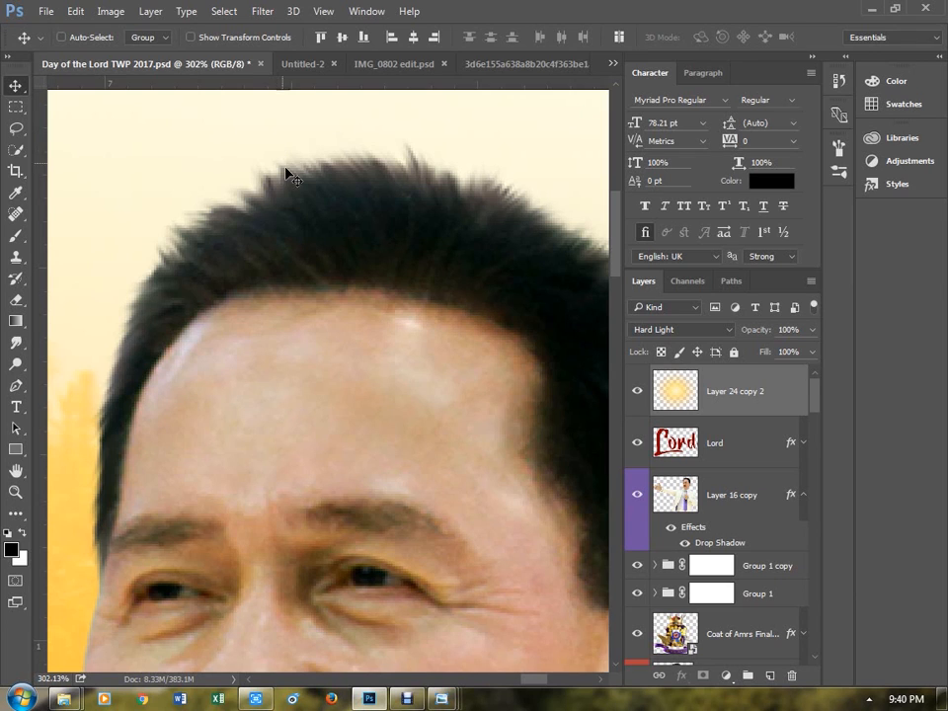
pyautogui.scroll(-5, 326, 307)
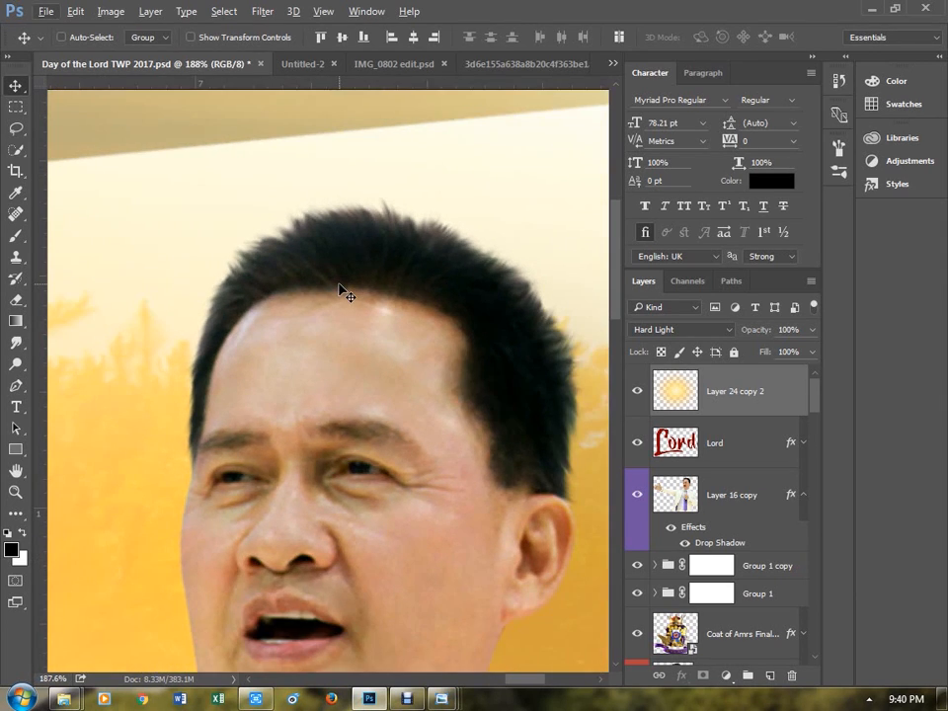
pyautogui.scroll(-1, 348, 286)
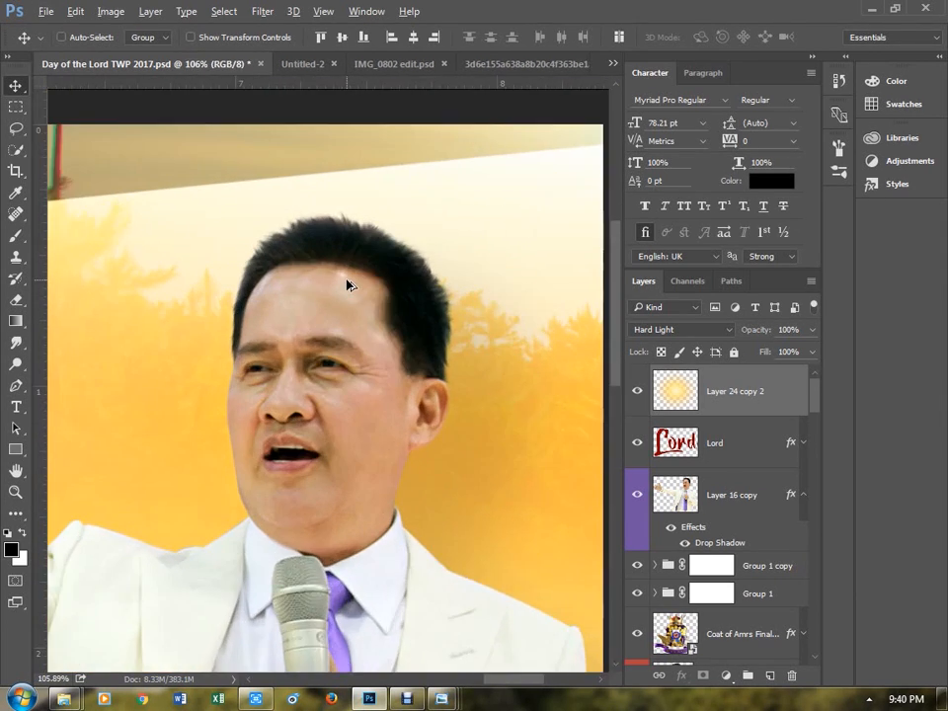
pyautogui.scroll(2, 348, 286)
pyautogui.scroll(-8, 441, 329)
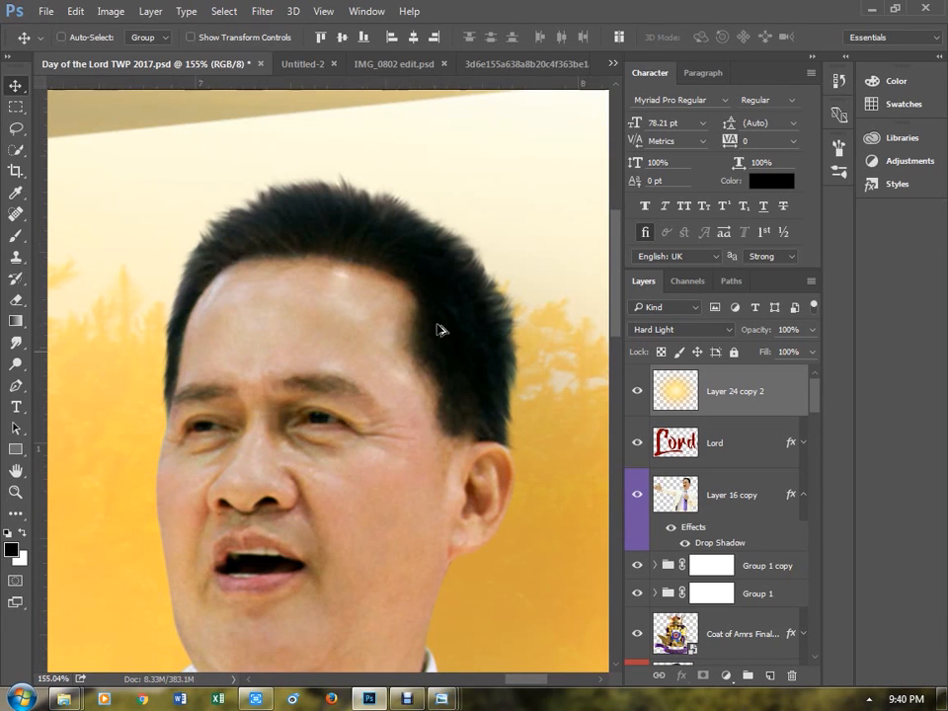
# - Compare the full Day of the Lord banner with the cut-out head document and the IMG_0802 garden portrait
pyautogui.scroll(-5, 441, 329)
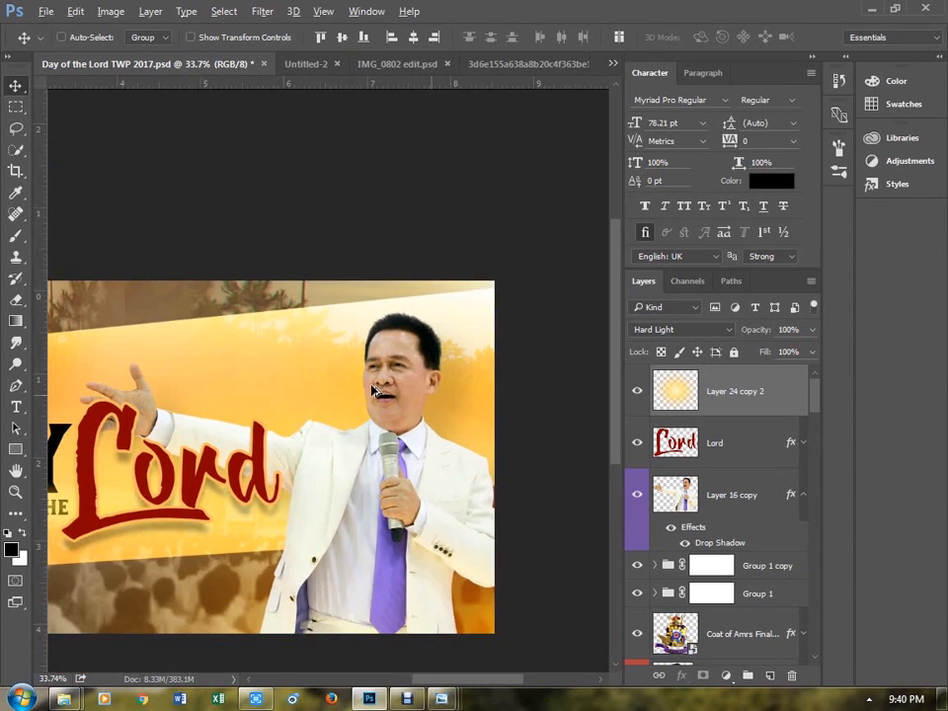
pyautogui.click(524, 63)
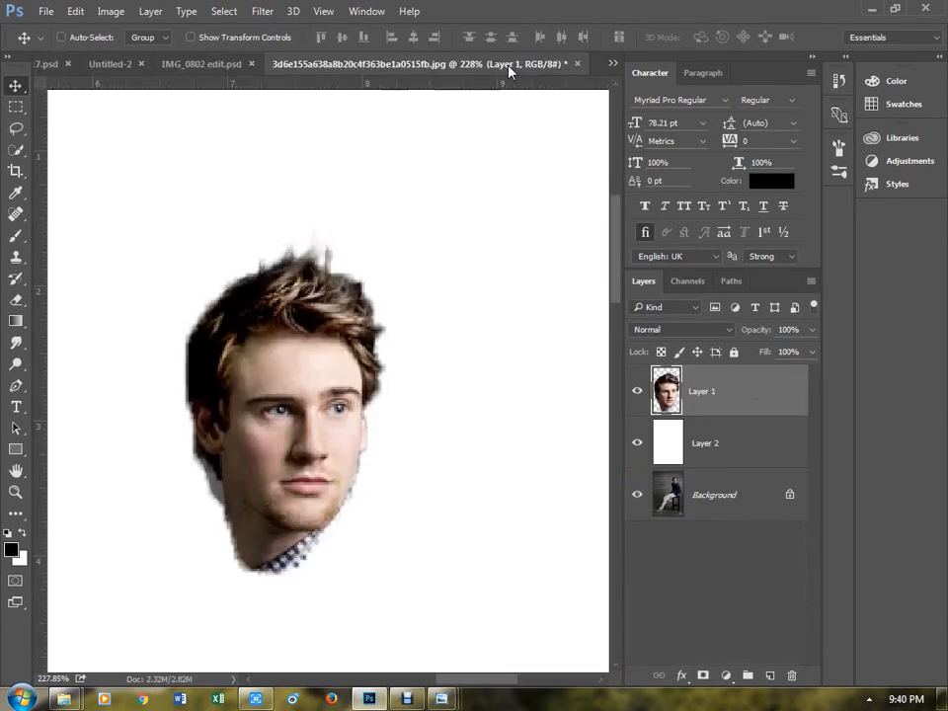
pyautogui.click(233, 63)
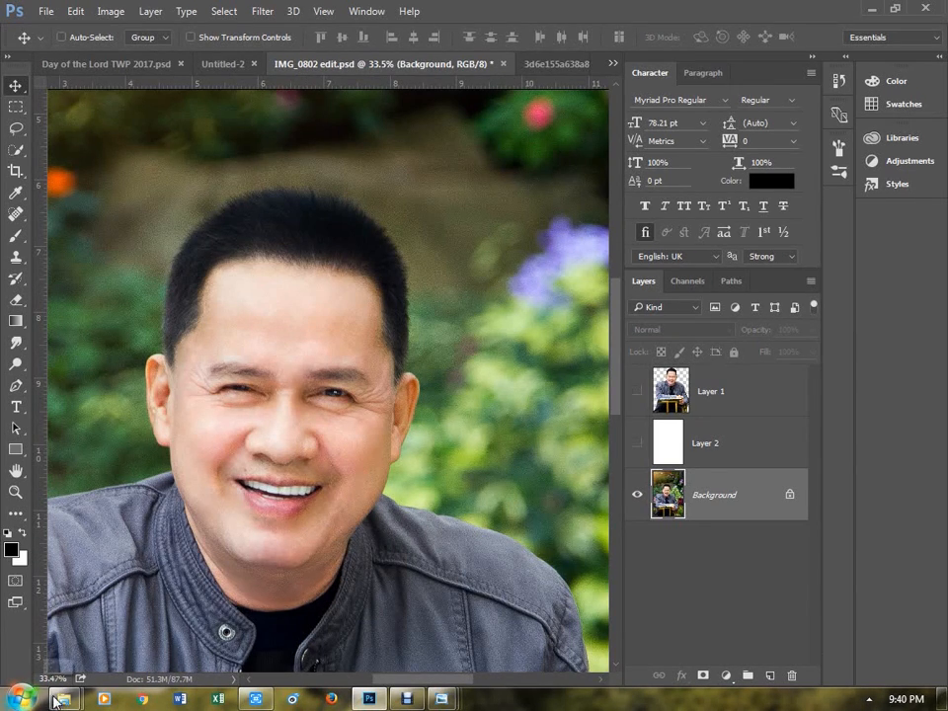
# - Browse the SONY_16X (H:) root folder in a widened Windows Explorer window, then return to Photoshop
pyautogui.moveTo(64, 697)
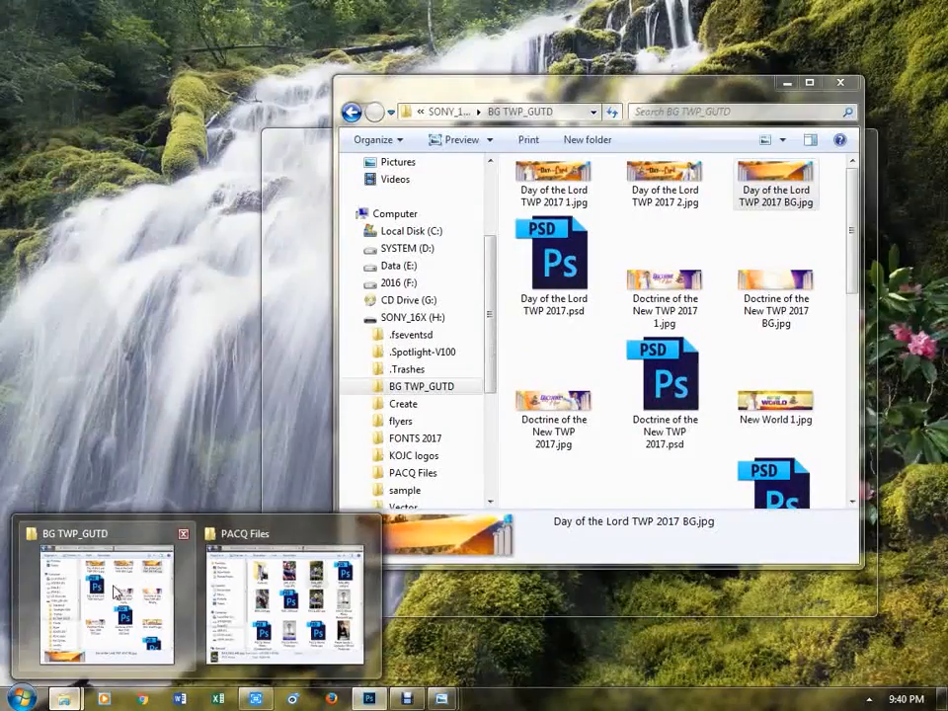
pyautogui.click(106, 602)
pyautogui.press('BackSpace')
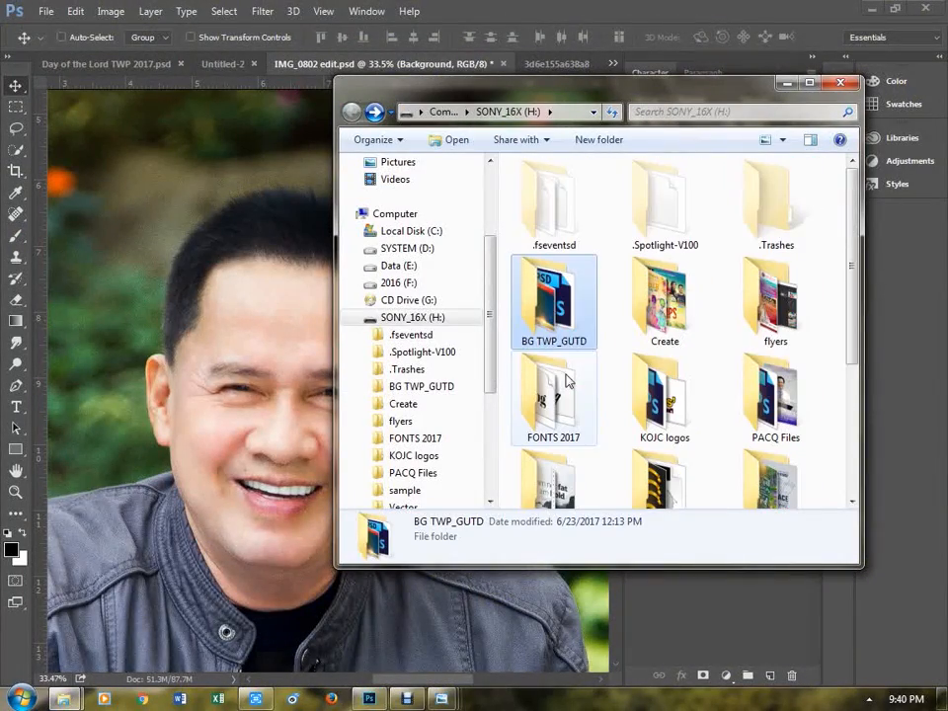
pyautogui.moveTo(343, 268); pyautogui.dragTo(111, 264)
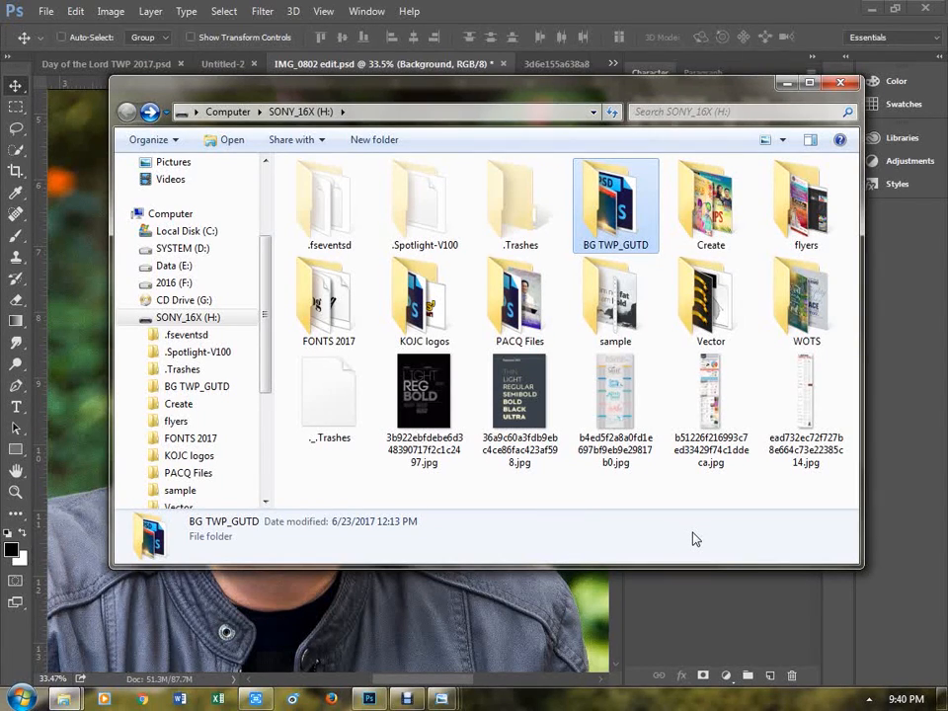
pyautogui.click(624, 16)
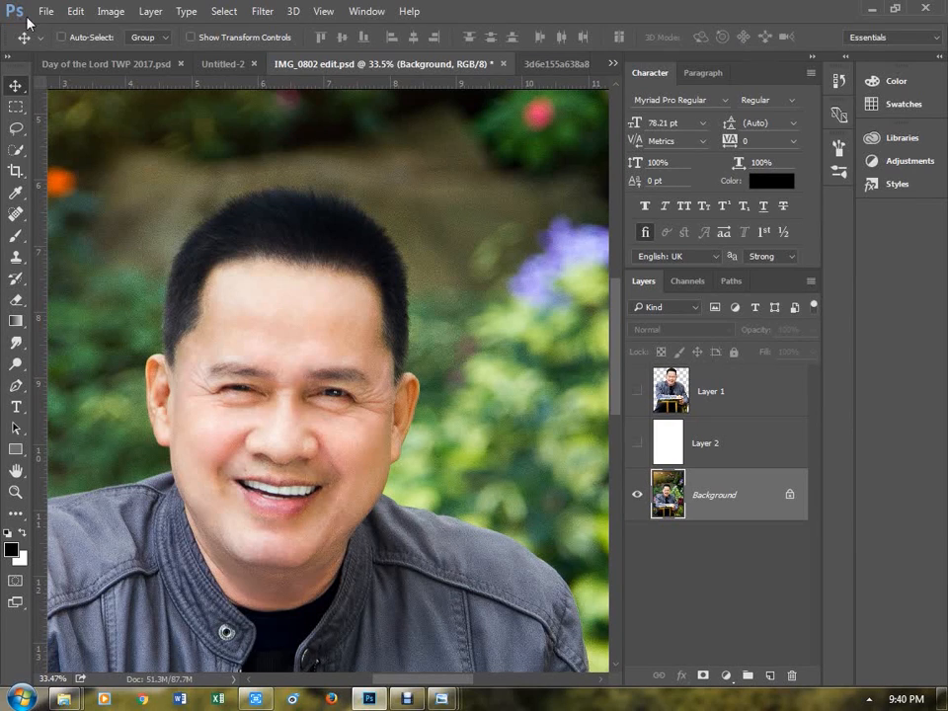
# - Review the Untitled-2 poster and the complete Day of the Lord TWP 2017.psd banner as finished examples
pyautogui.hotkey('ctrl', '-')
pyautogui.click(219, 63)
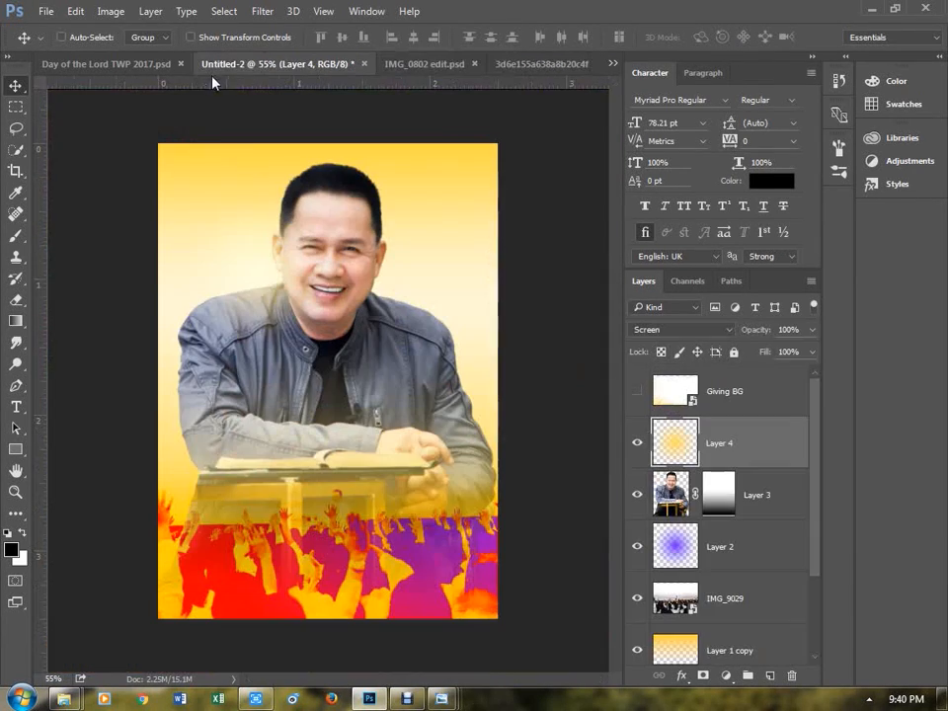
pyautogui.scroll(-2, 218, 233)
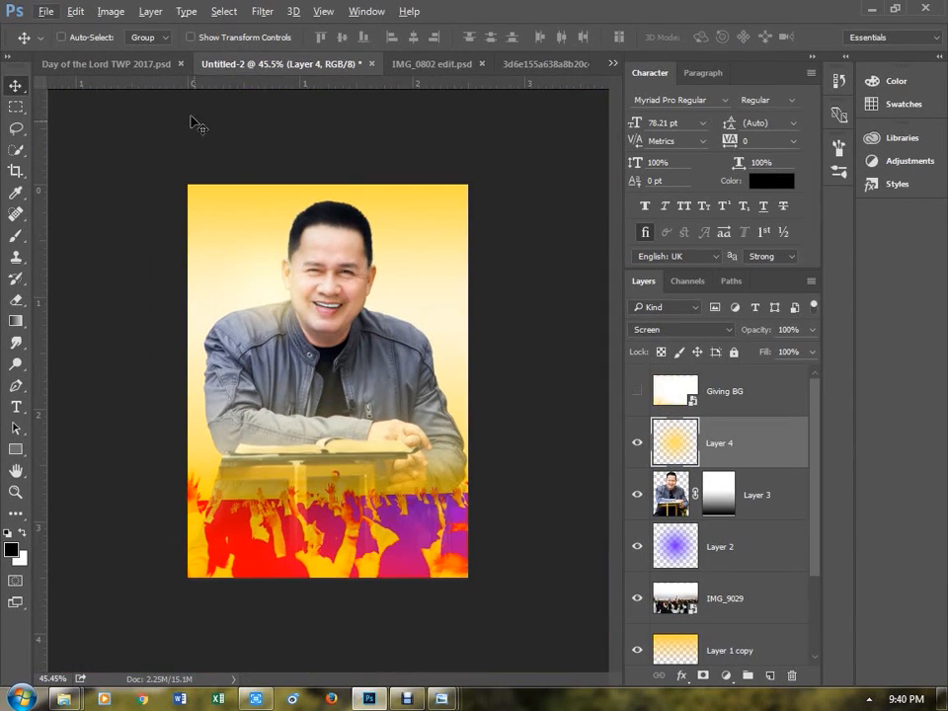
pyautogui.click(153, 63)
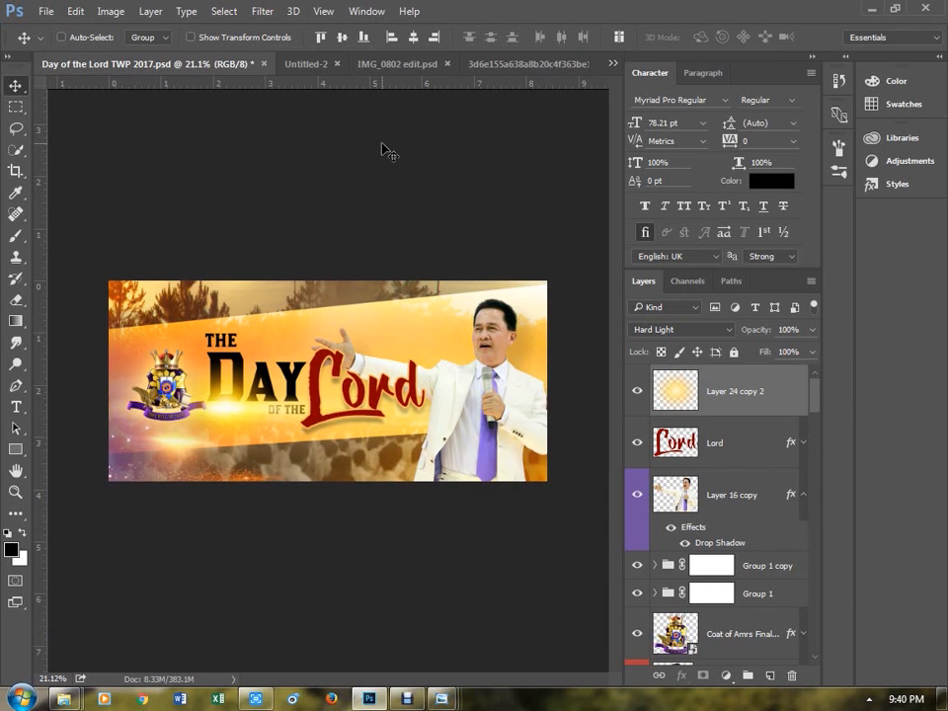
# - Create a new U.S. Paper Letter document, 8.5 by 11 inches at 300 pixels/inch, with a white background
pyautogui.press('ctrl')
pyautogui.hotkey('ctrl', 'n')
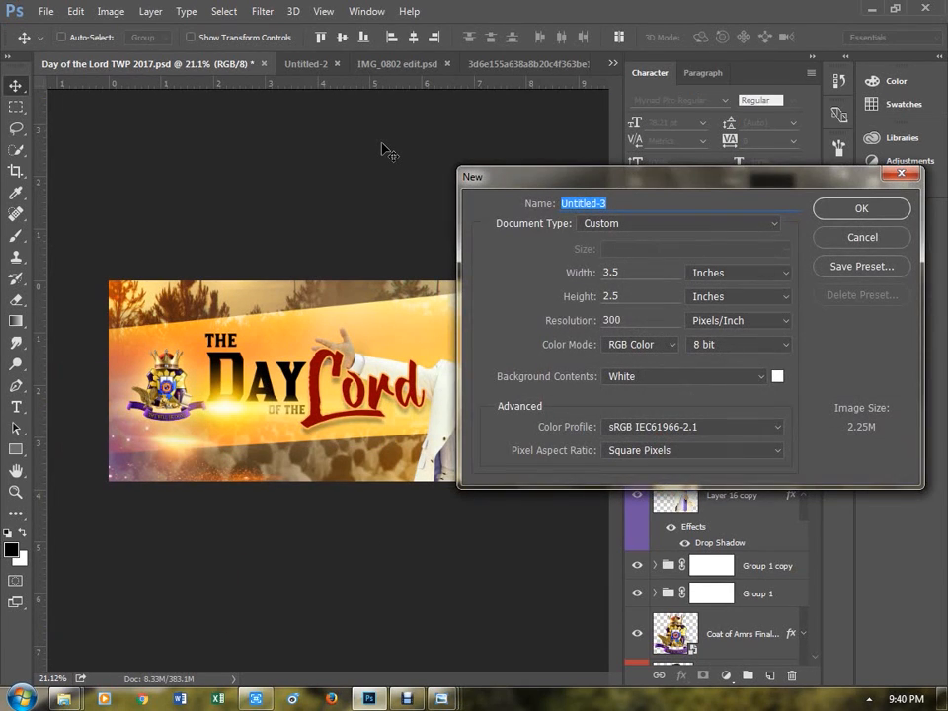
pyautogui.click(652, 224)
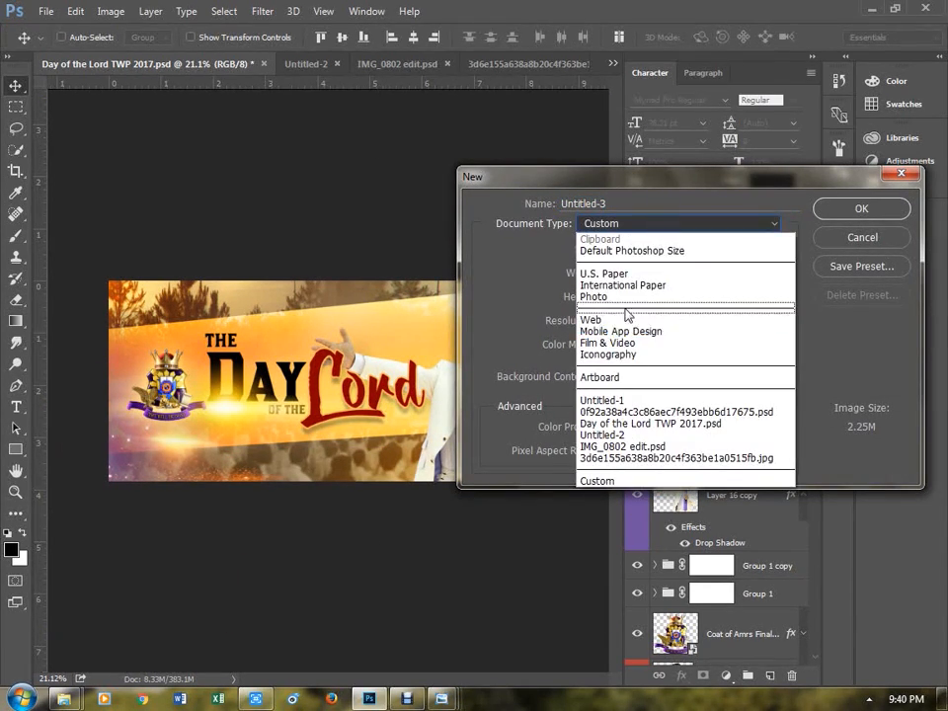
pyautogui.click(629, 273)
pyautogui.click(832, 215)
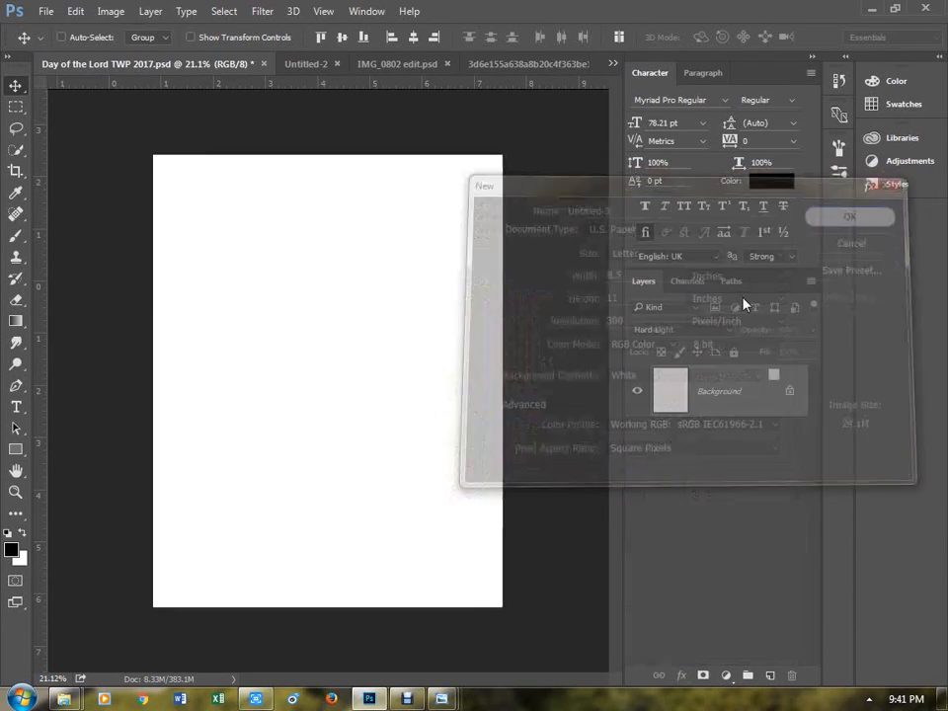
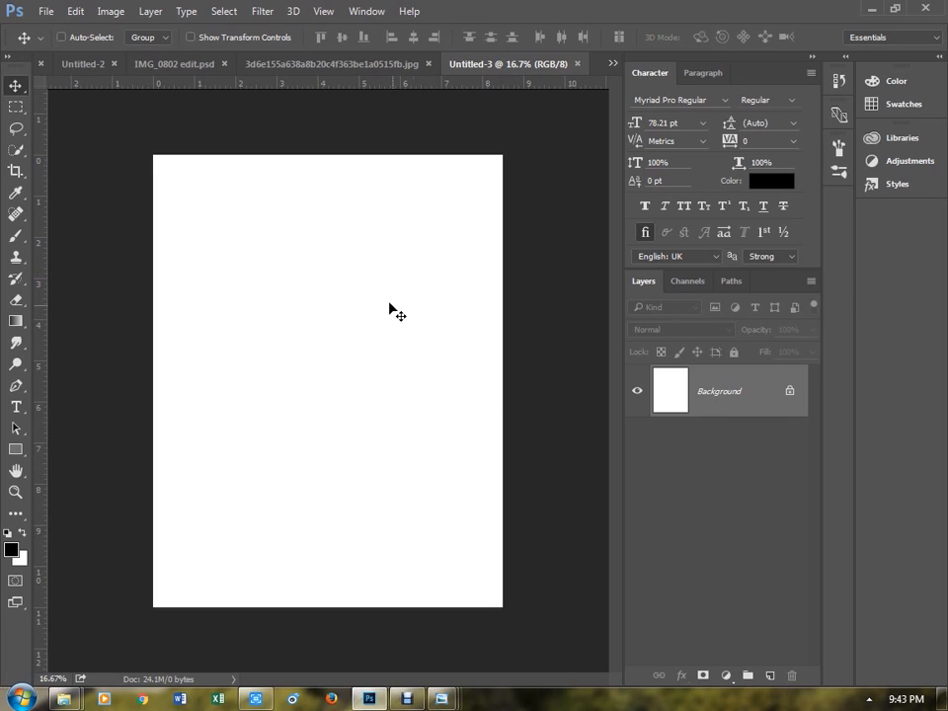
# - Add a text line on the blank page reading PURPLE and replace its wording with VIOLET
pyautogui.press('t')
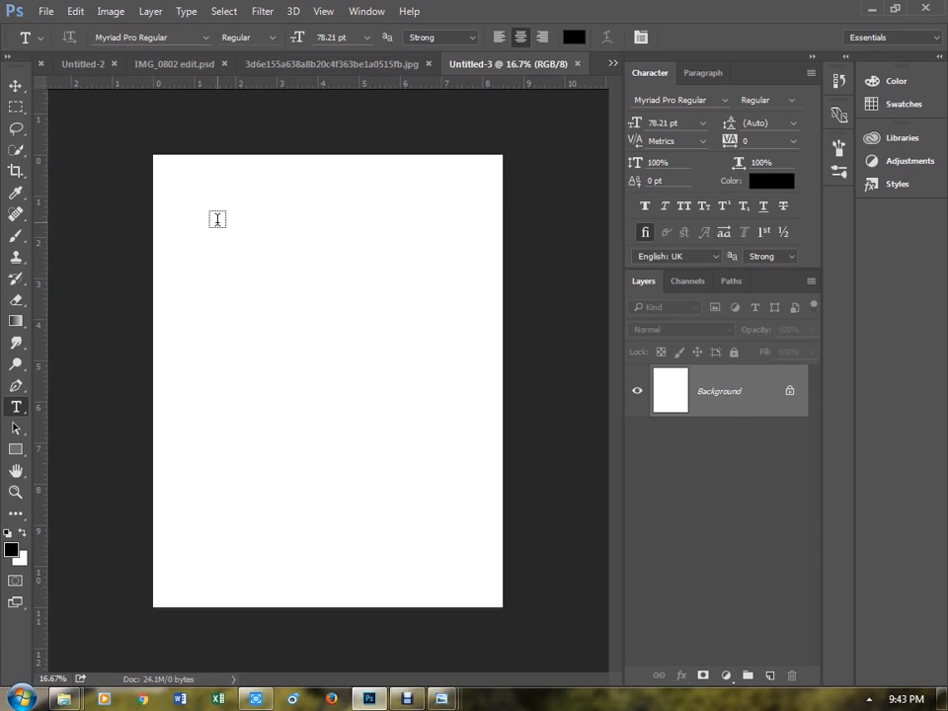
pyautogui.click(430, 314)
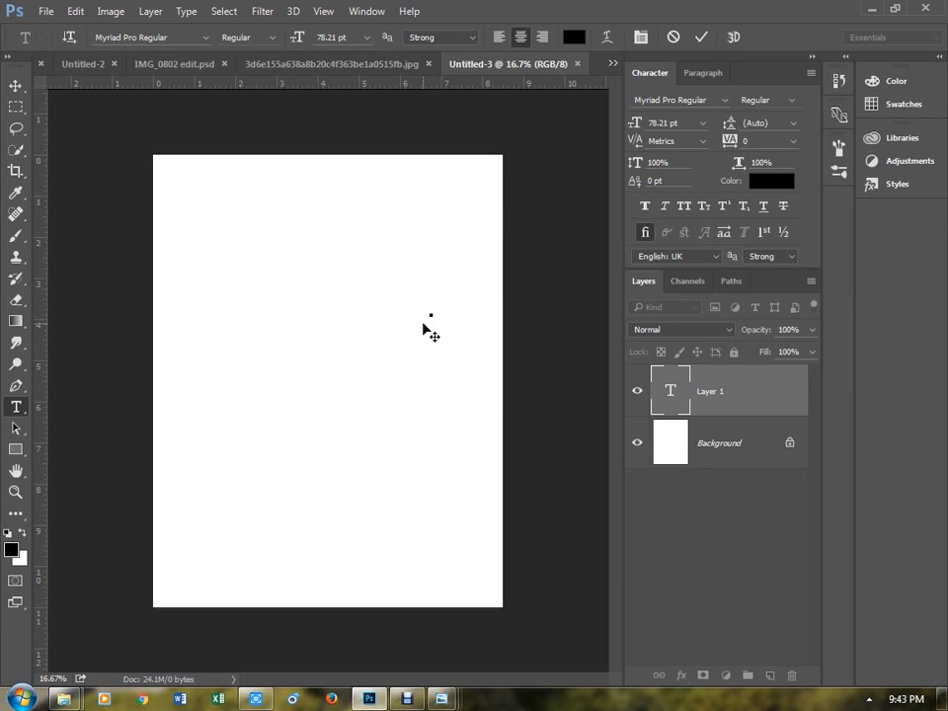
pyautogui.write('PUR')
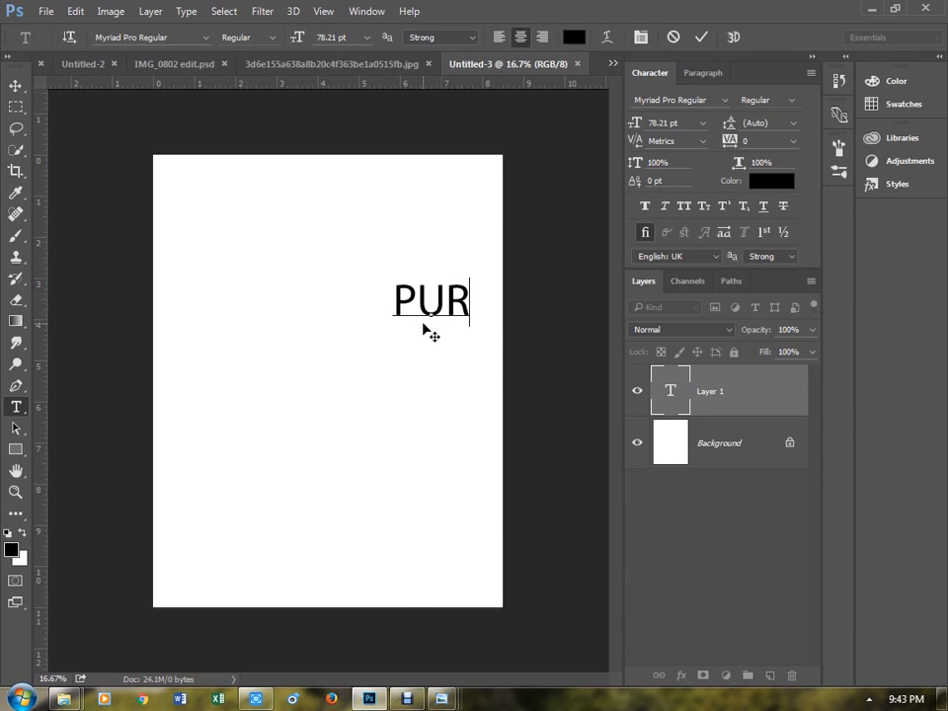
pyautogui.write('PLE')
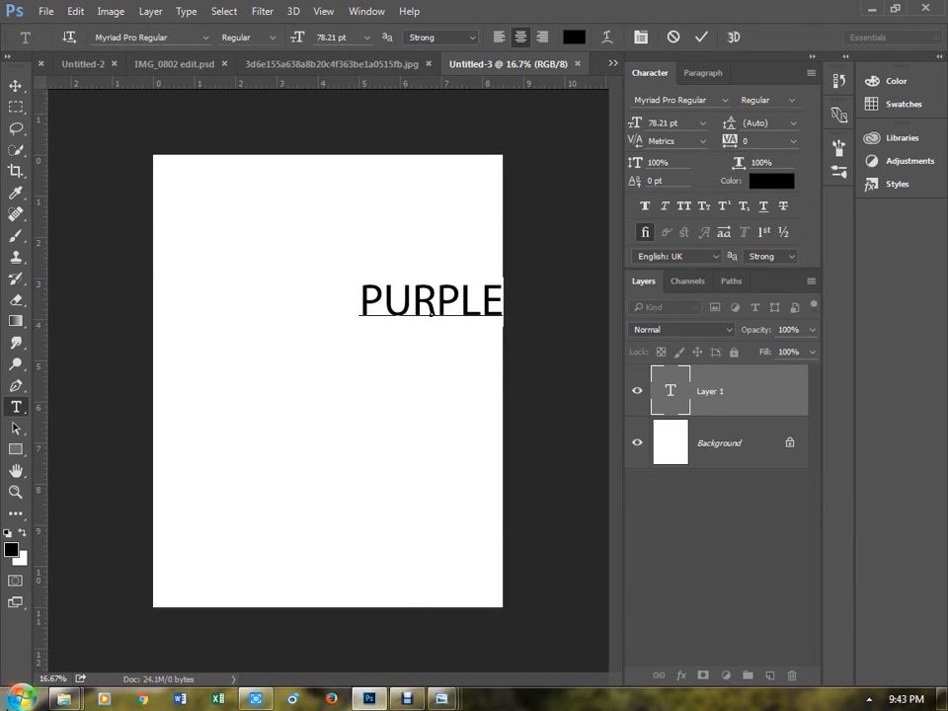
pyautogui.doubleClick(463, 303)
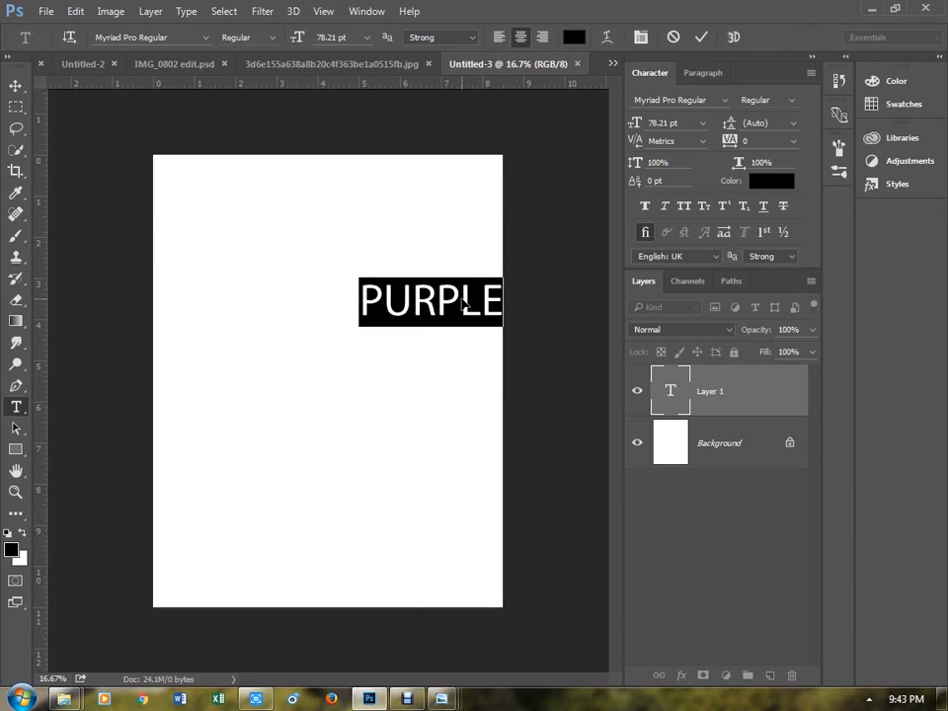
pyautogui.write('VIOLET')
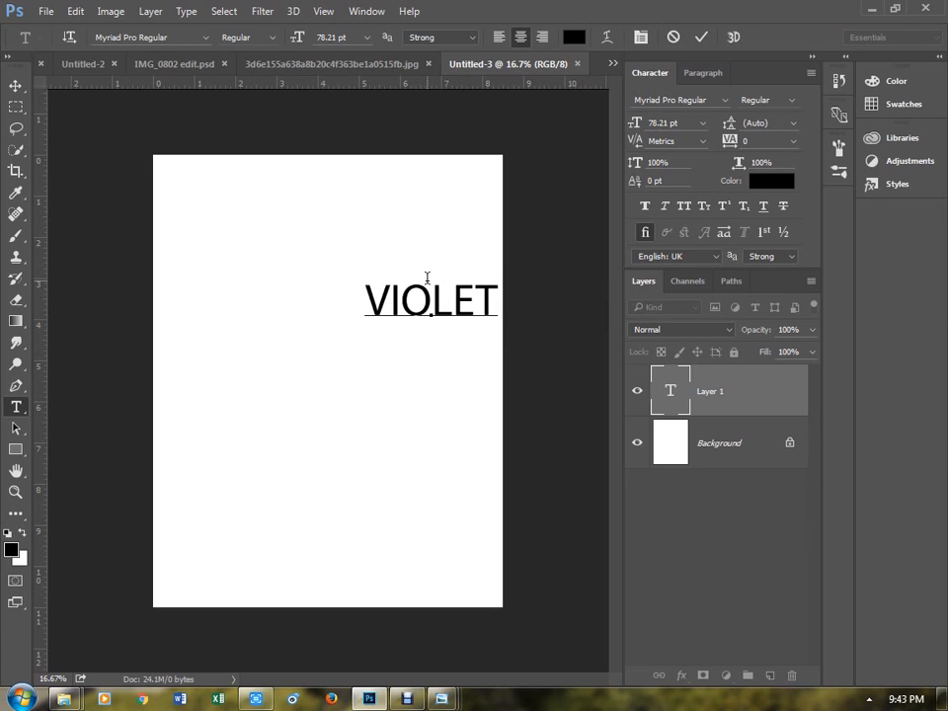
# - Set the VIOLET text to Myriad Pro Bold and move it to the upper left area of the page
pyautogui.doubleClick(426, 277)
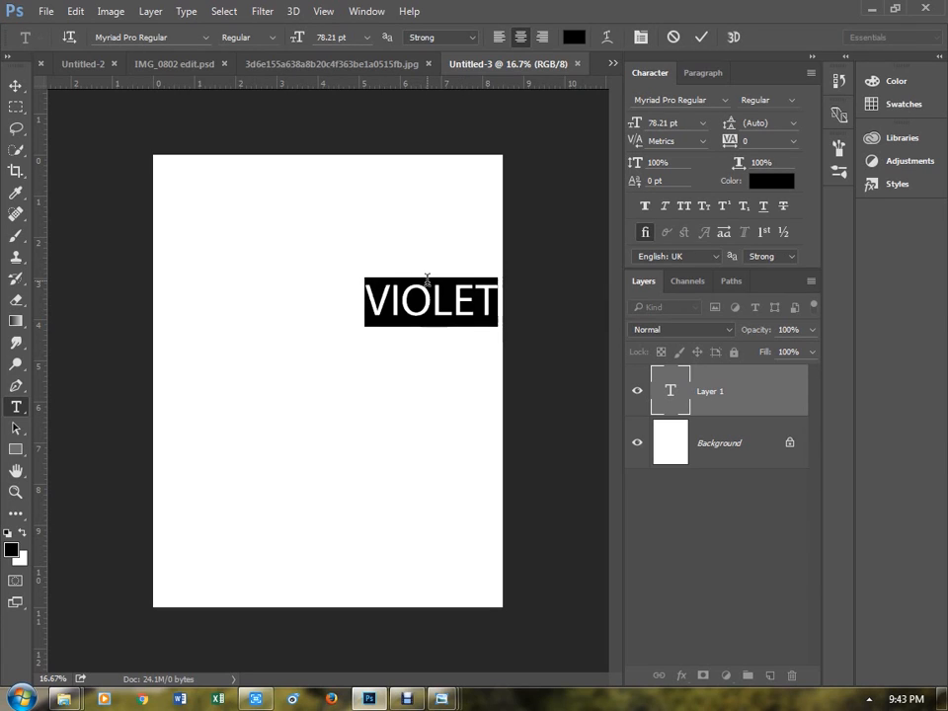
pyautogui.click(791, 101)
pyautogui.click(769, 221)
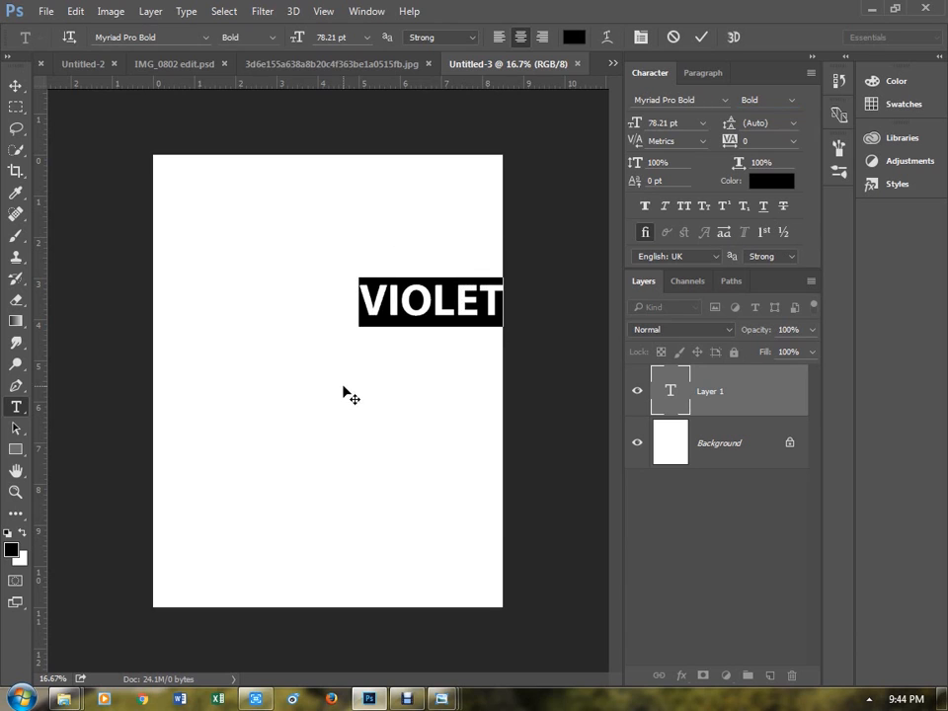
pyautogui.click(16, 86)
pyautogui.moveTo(401, 303); pyautogui.dragTo(255, 285)
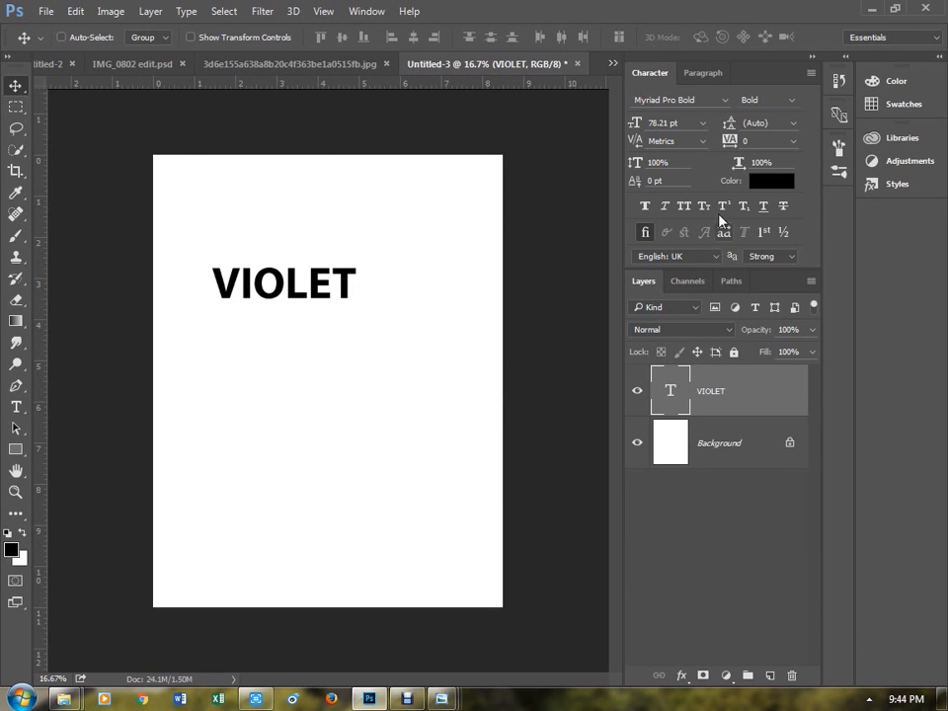
# - Colour the VIOLET text bright violet, #652fef
pyautogui.click(765, 180)
pyautogui.click(632, 299)
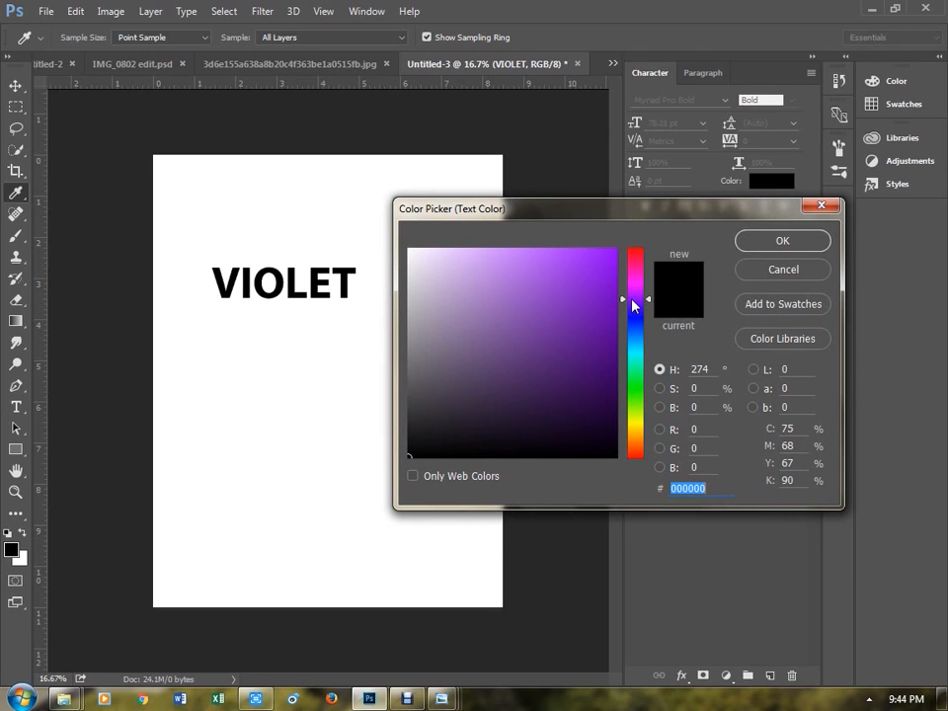
pyautogui.moveTo(632, 299); pyautogui.dragTo(633, 310)
pyautogui.click(612, 327)
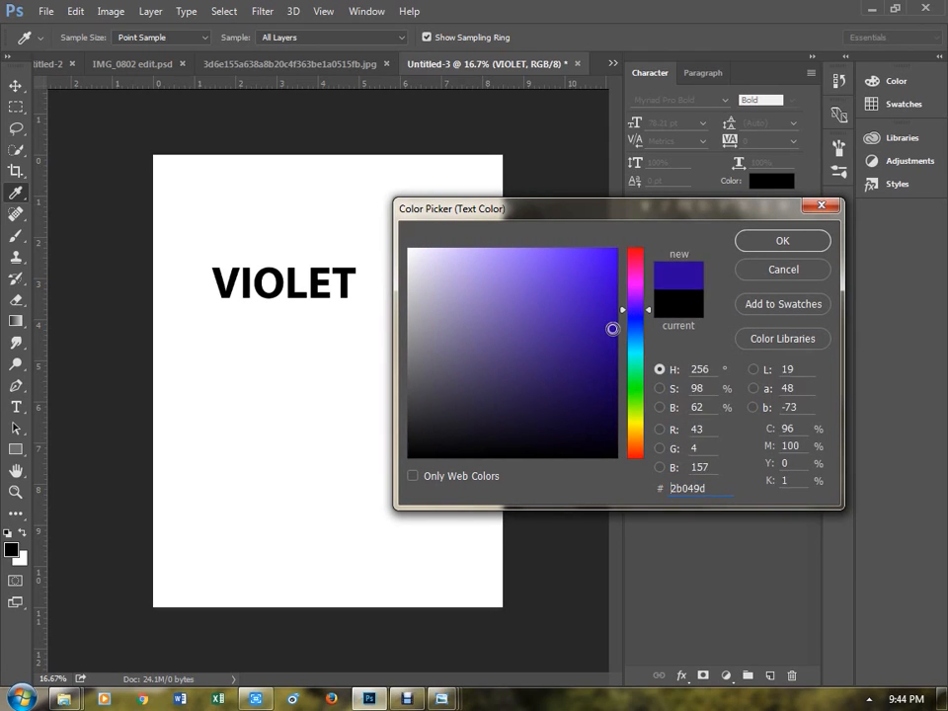
pyautogui.moveTo(612, 328)
pyautogui.mouseDown()
pyautogui.moveTo(610, 317)
pyautogui.moveTo(635, 305)
pyautogui.moveTo(601, 270)
pyautogui.mouseUp()
pyautogui.click(605, 296)
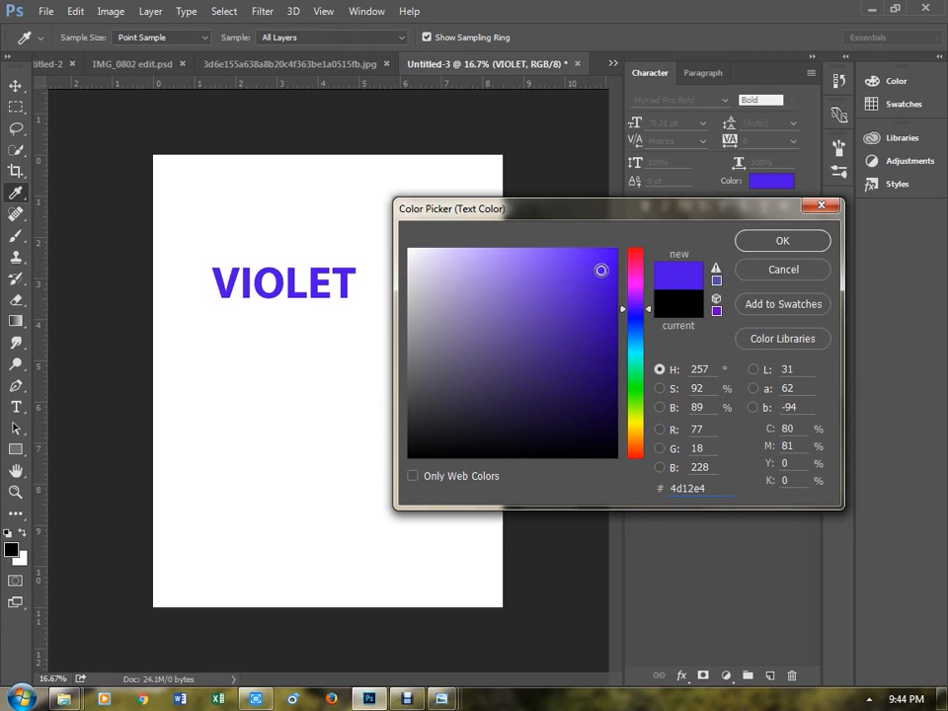
pyautogui.moveTo(601, 271); pyautogui.dragTo(574, 257)
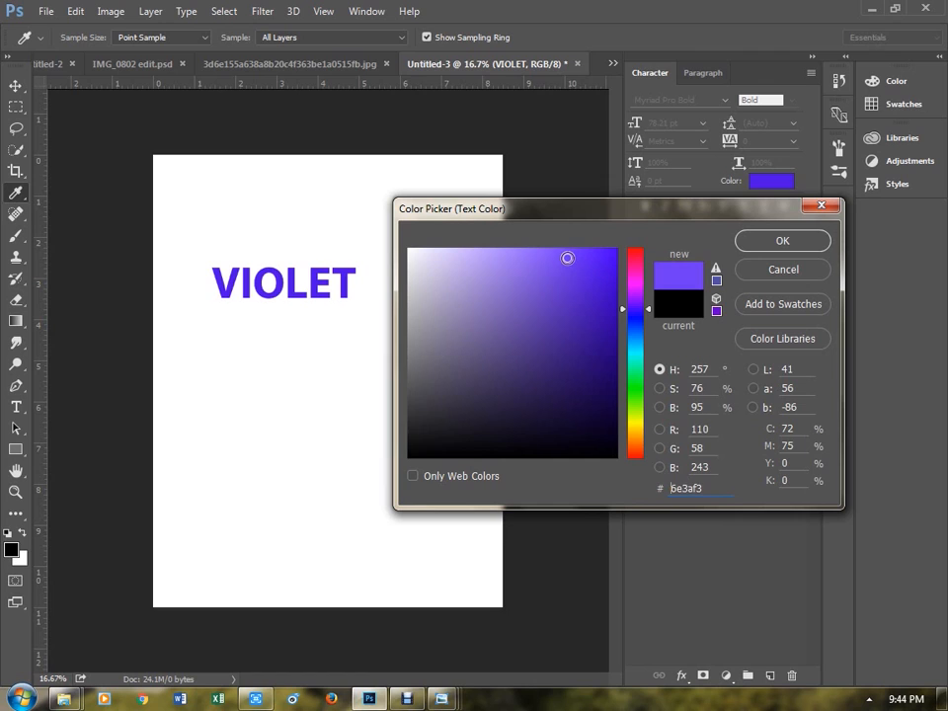
pyautogui.click(588, 261)
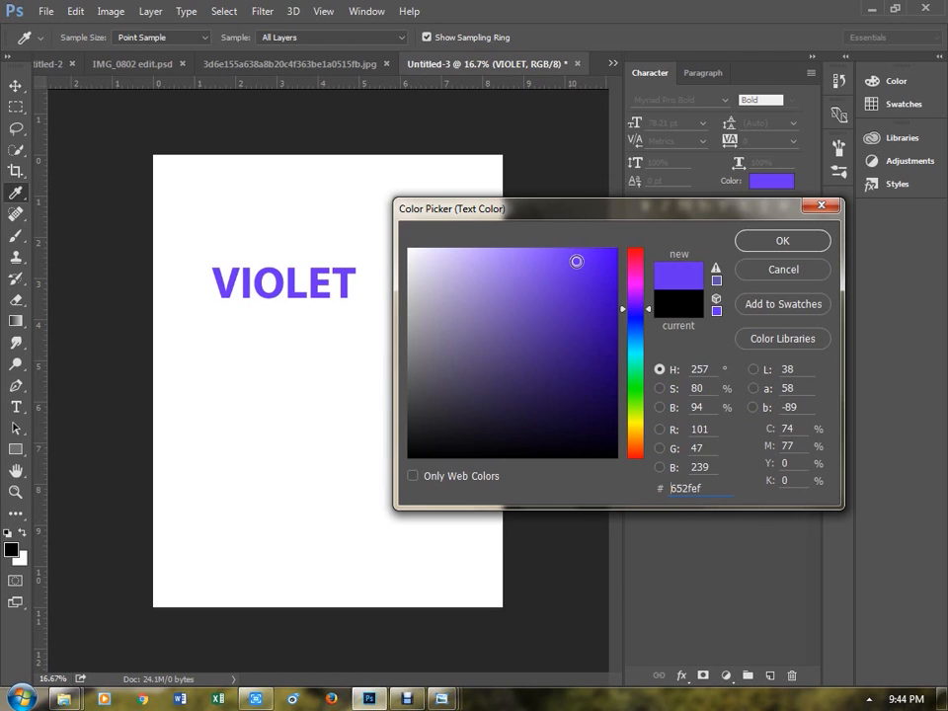
pyautogui.press('Return')
# - Duplicate the VIOLET text directly below the original and colour the copy dark violet, #2e039a
pyautogui.press('v')
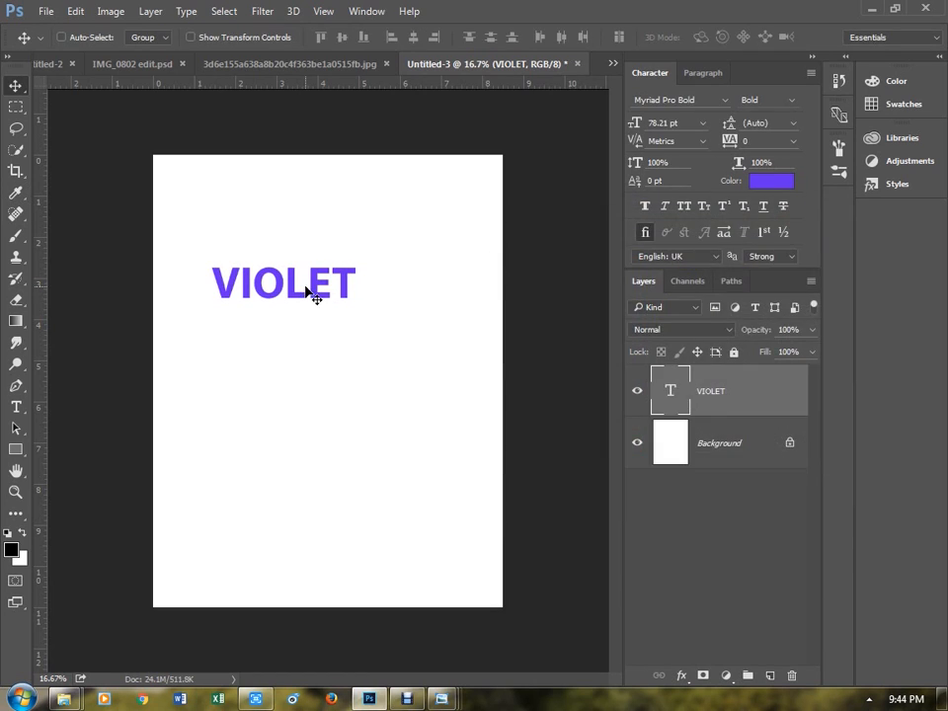
pyautogui.moveTo(313, 292); pyautogui.dragTo(301, 337)
pyautogui.click(771, 180)
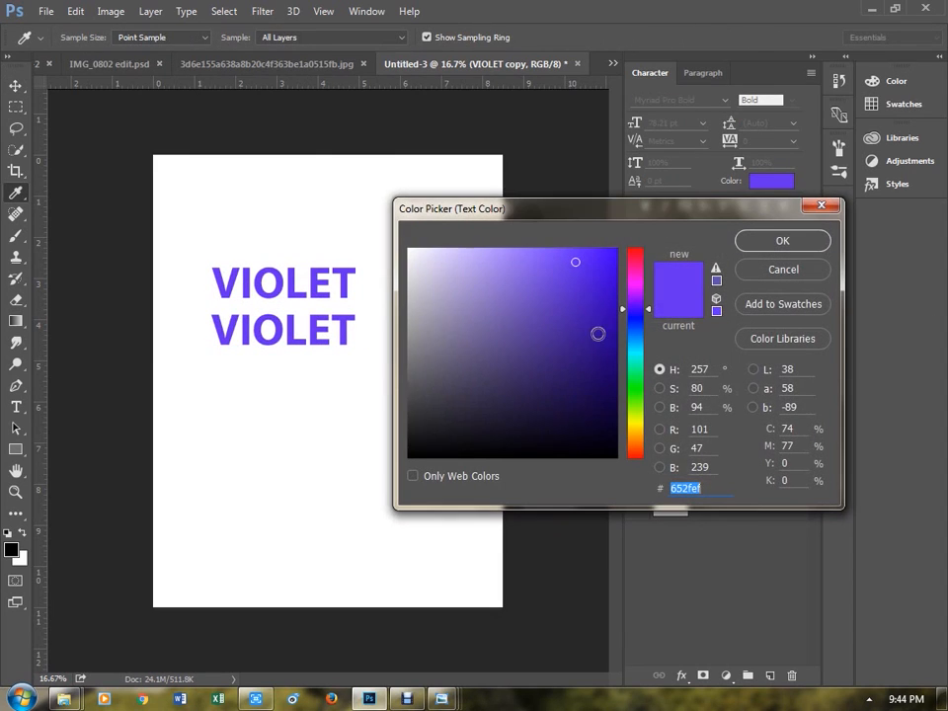
pyautogui.moveTo(648, 314)
pyautogui.mouseDown()
pyautogui.moveTo(638, 309)
pyautogui.moveTo(616, 324)
pyautogui.moveTo(639, 311)
pyautogui.mouseUp()
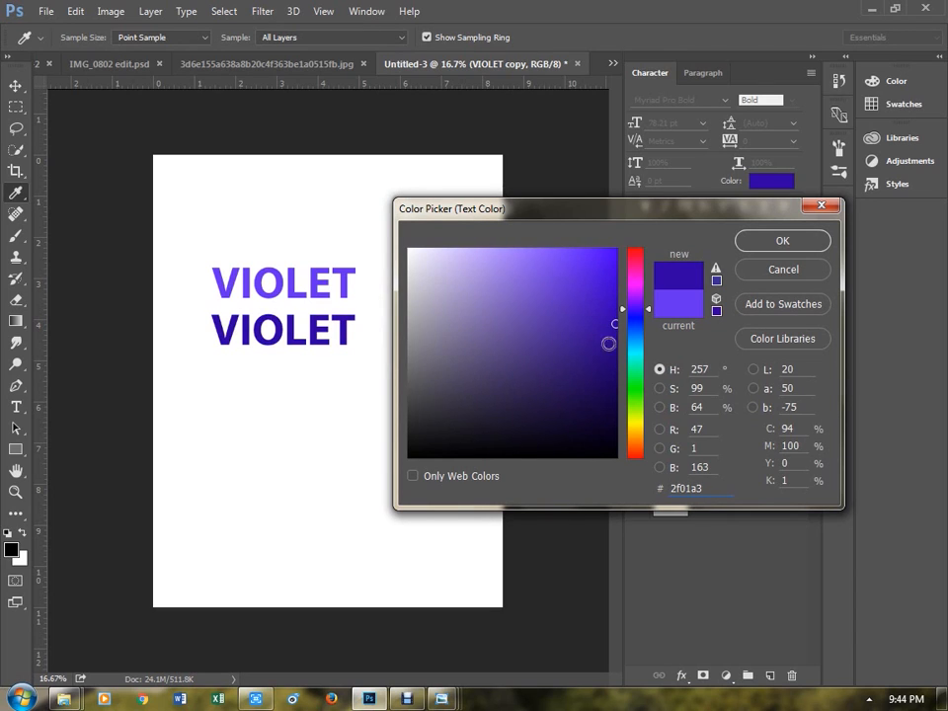
pyautogui.click(781, 240)
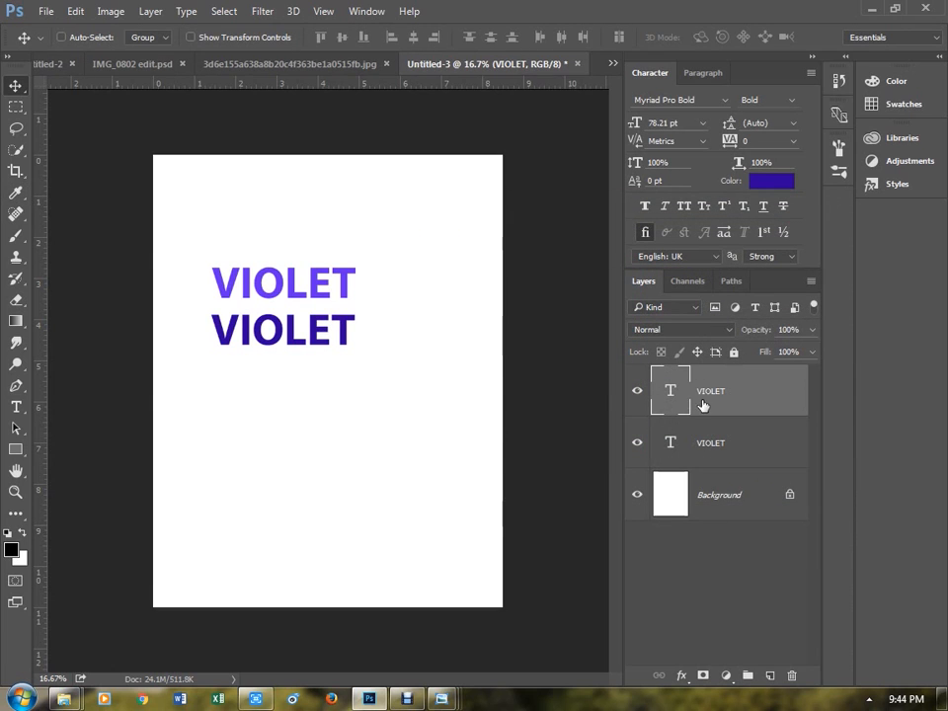
# - Duplicate the dark VIOLET text lower on the page and change the copy's wording to YELLOW
pyautogui.keyDown('alt'); pyautogui.moveTo(279, 353); pyautogui.dragTo(286, 423); pyautogui.keyUp('alt')
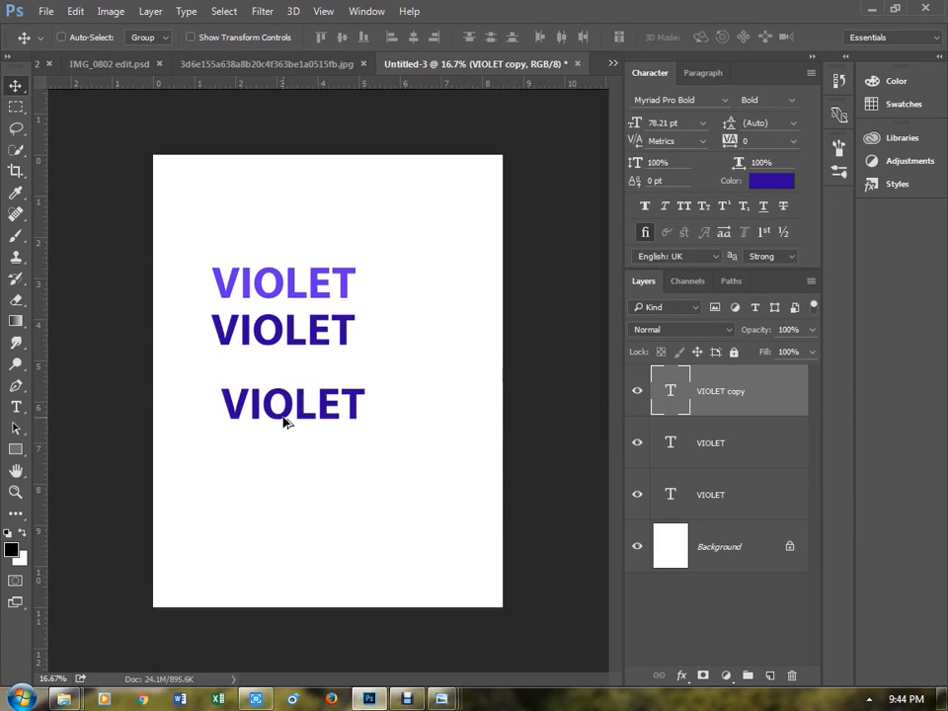
pyautogui.doubleClick(671, 388)
pyautogui.write('YELLOW')
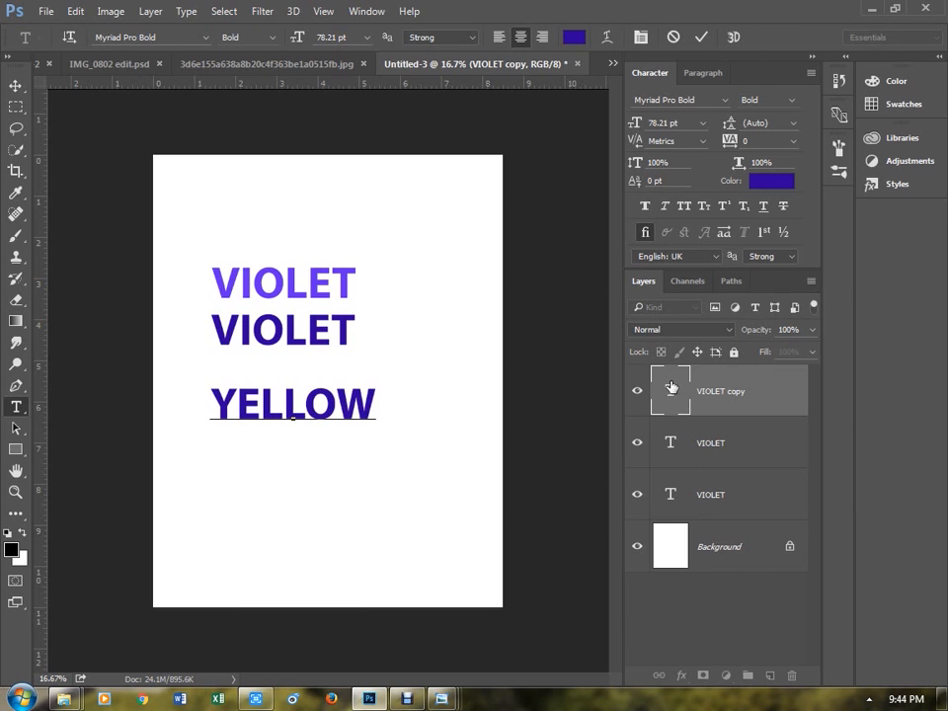
# - Colour the YELLOW text yellow-orange, #fba30b, and commit the text edit
pyautogui.doubleClick(671, 388)
pyautogui.click(764, 180)
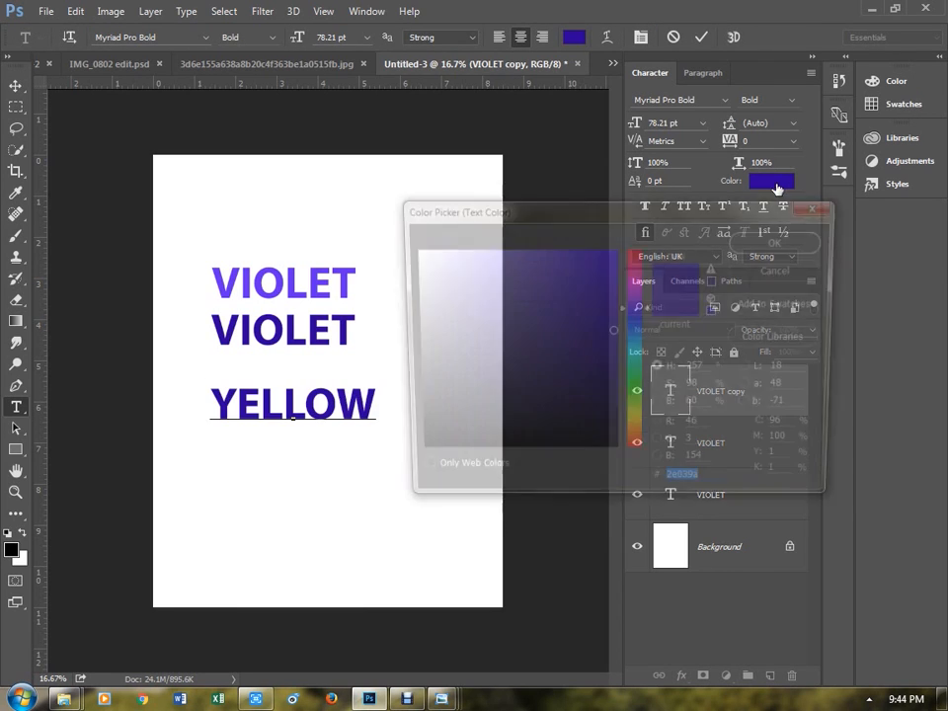
pyautogui.moveTo(635, 433)
pyautogui.mouseDown()
pyautogui.moveTo(635, 420)
pyautogui.moveTo(641, 431)
pyautogui.mouseUp()
pyautogui.click(609, 255)
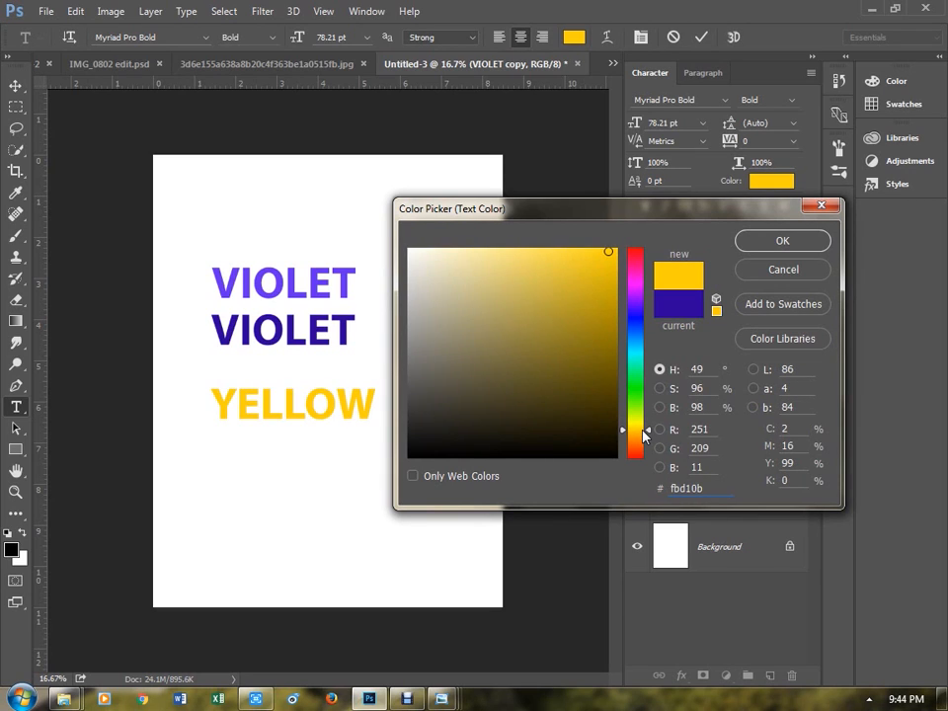
pyautogui.moveTo(642, 431); pyautogui.dragTo(640, 427)
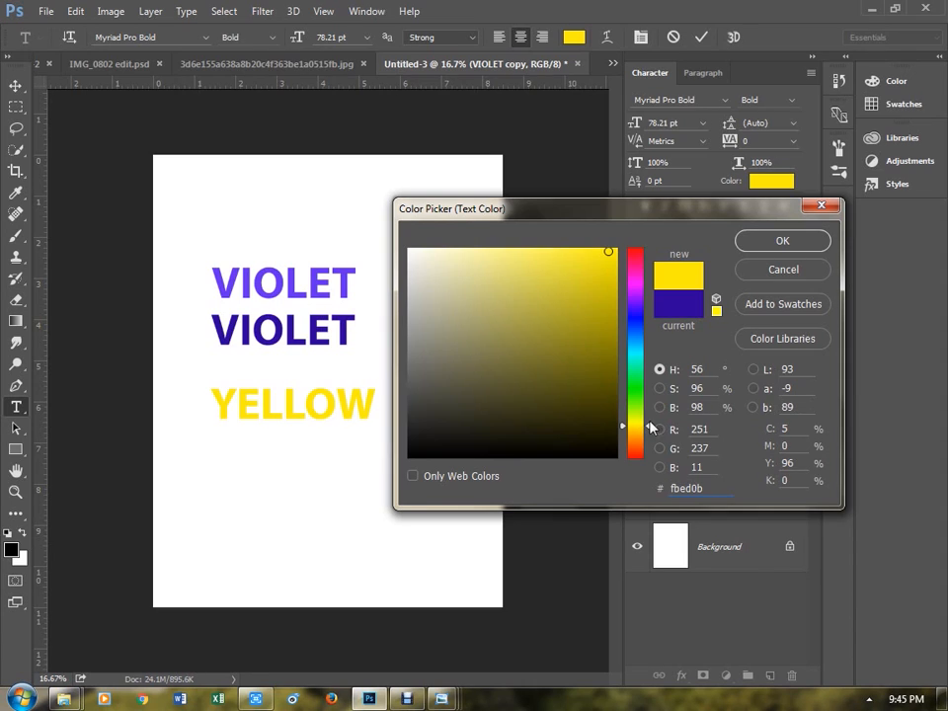
pyautogui.moveTo(640, 432); pyautogui.dragTo(642, 441)
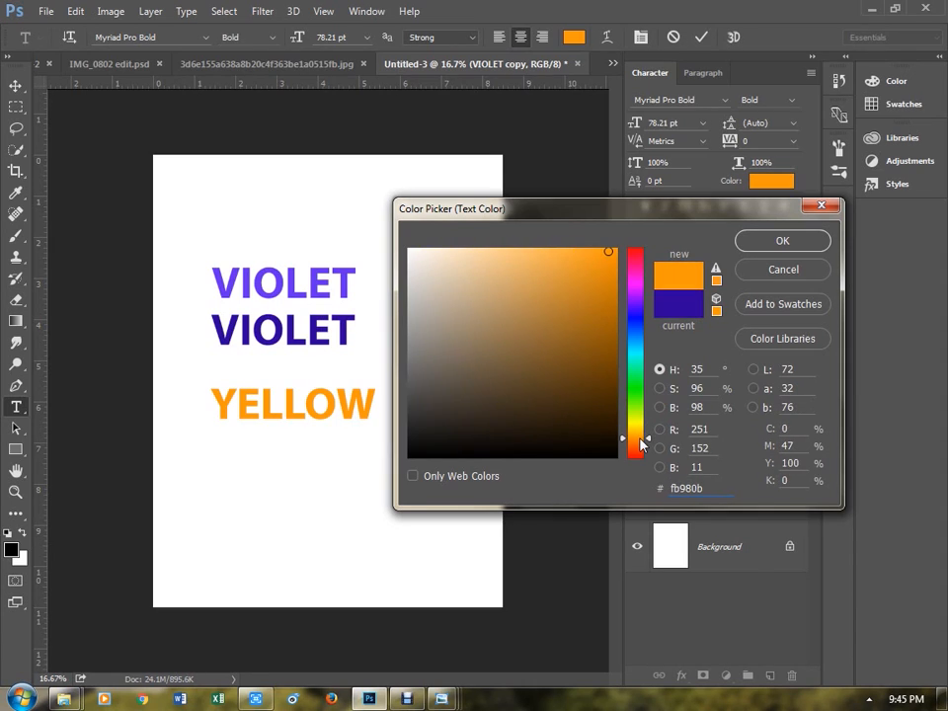
pyautogui.moveTo(640, 442); pyautogui.dragTo(637, 440)
pyautogui.click(780, 241)
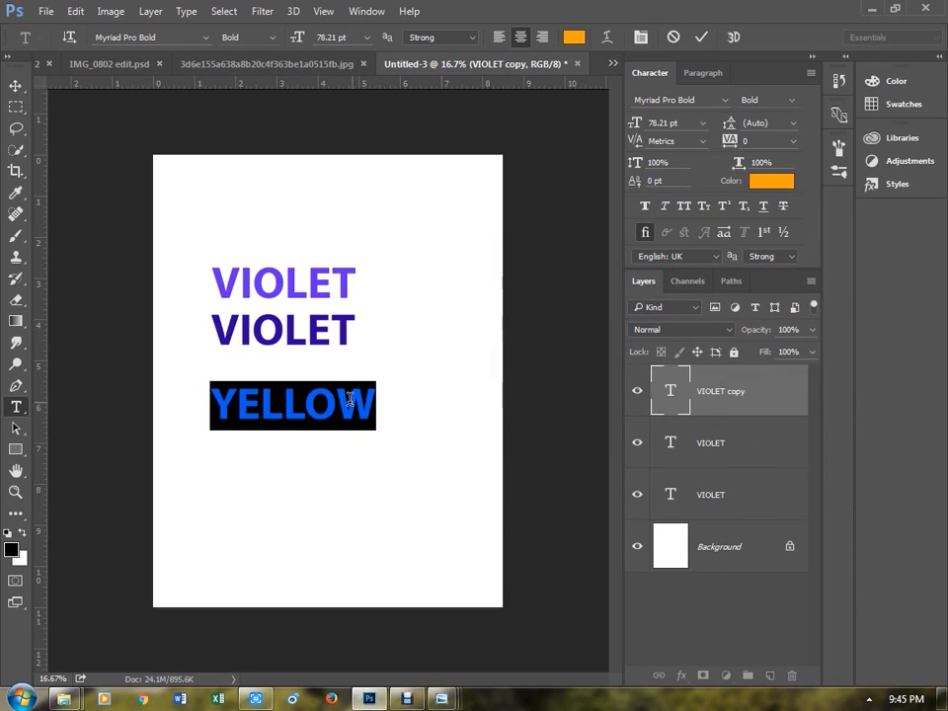
pyautogui.click(16, 86)
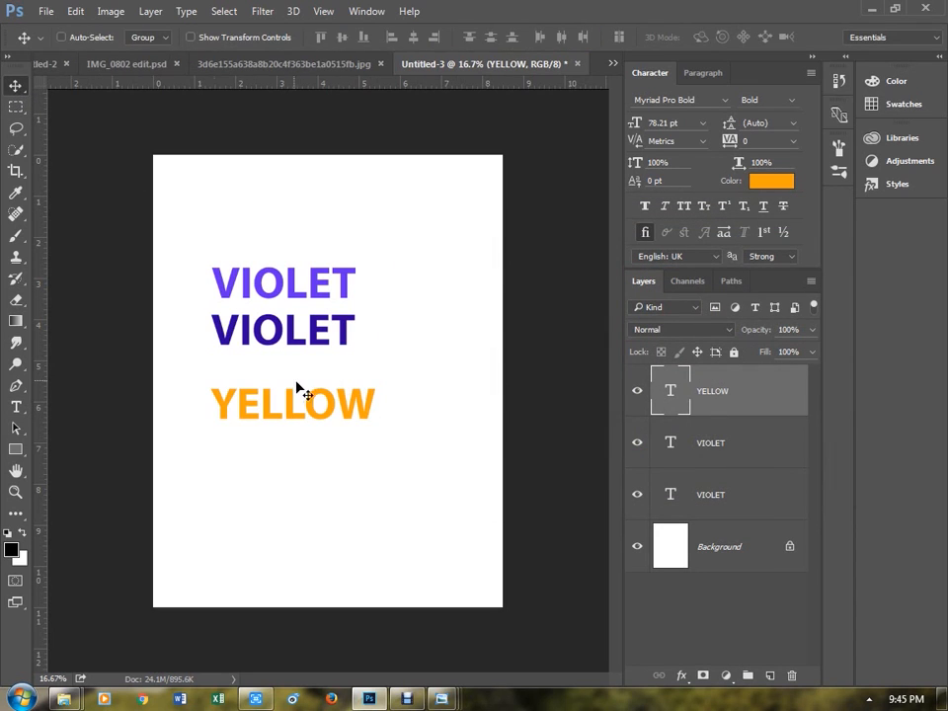
# - Scale the YELLOW text up to 151.64 pt and move it up against the dark VIOLET text, nearly spanning the page width
pyautogui.press('ctrl')
pyautogui.hotkey('ctrl', 't')
pyautogui.moveTo(379, 381); pyautogui.dragTo(446, 327)
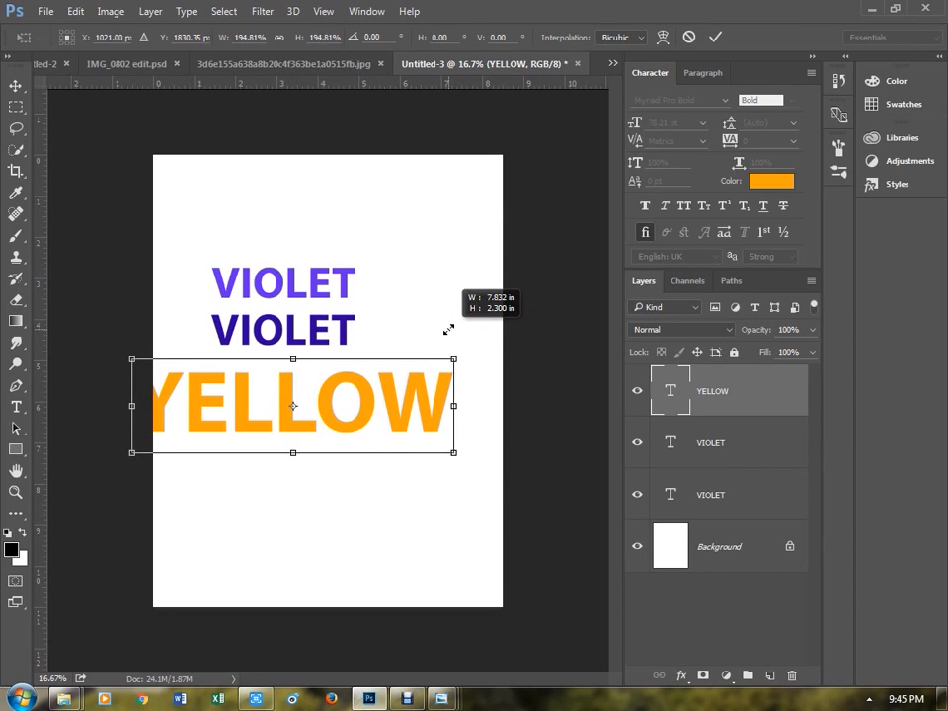
pyautogui.moveTo(346, 396); pyautogui.dragTo(381, 371)
pyautogui.press('Return')
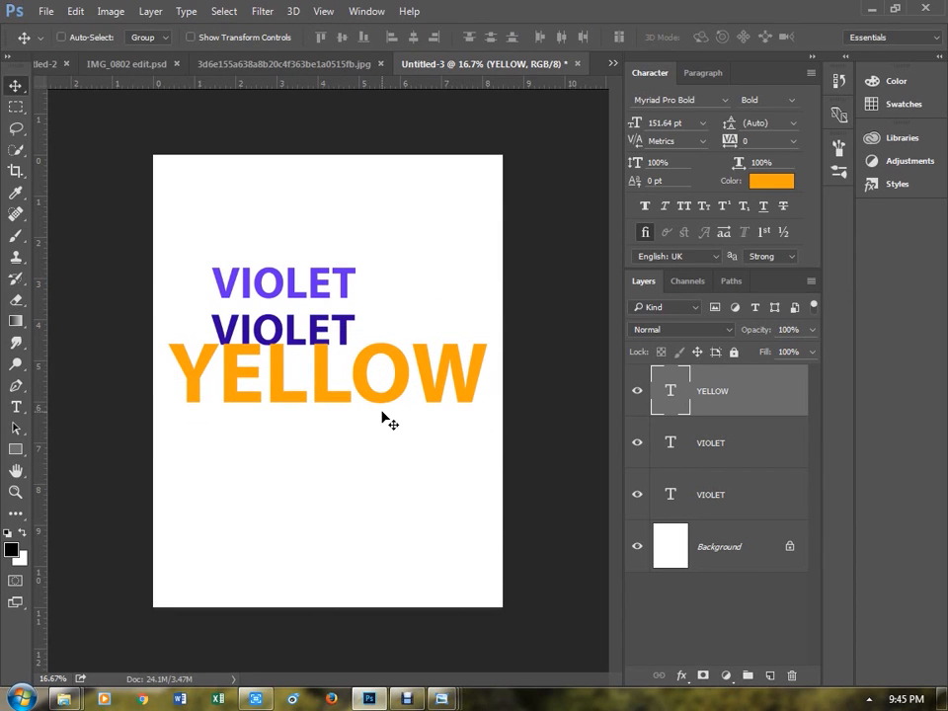
# - Show the full set of colour swatches in an enlarged floating Swatches palette and select the upper VIOLET text layer
pyautogui.scroll(-1, 380, 408)
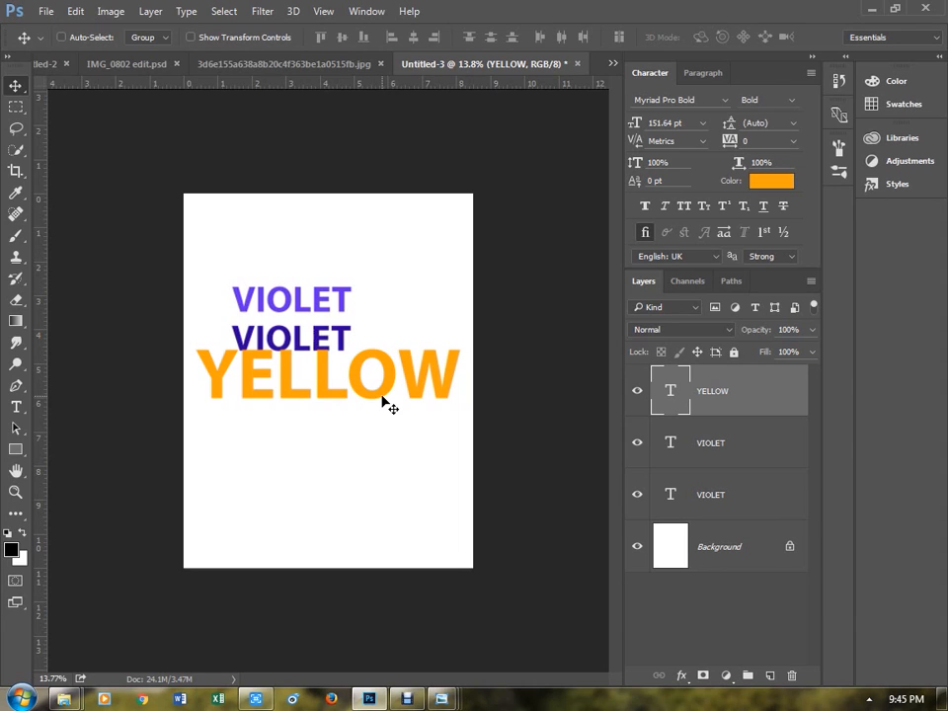
pyautogui.click(885, 105)
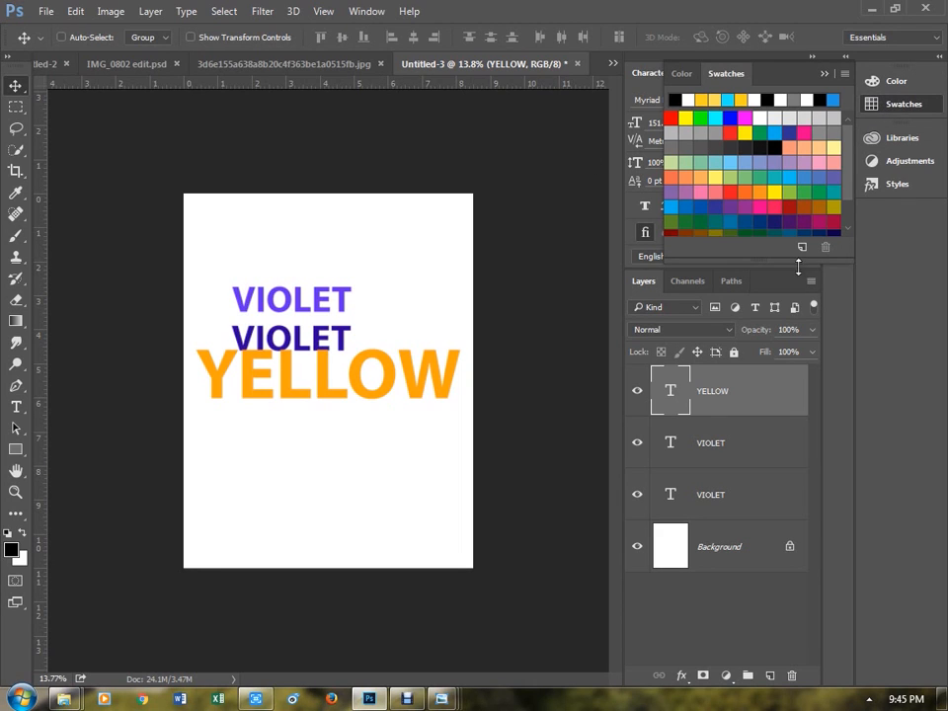
pyautogui.moveTo(811, 260); pyautogui.dragTo(768, 475)
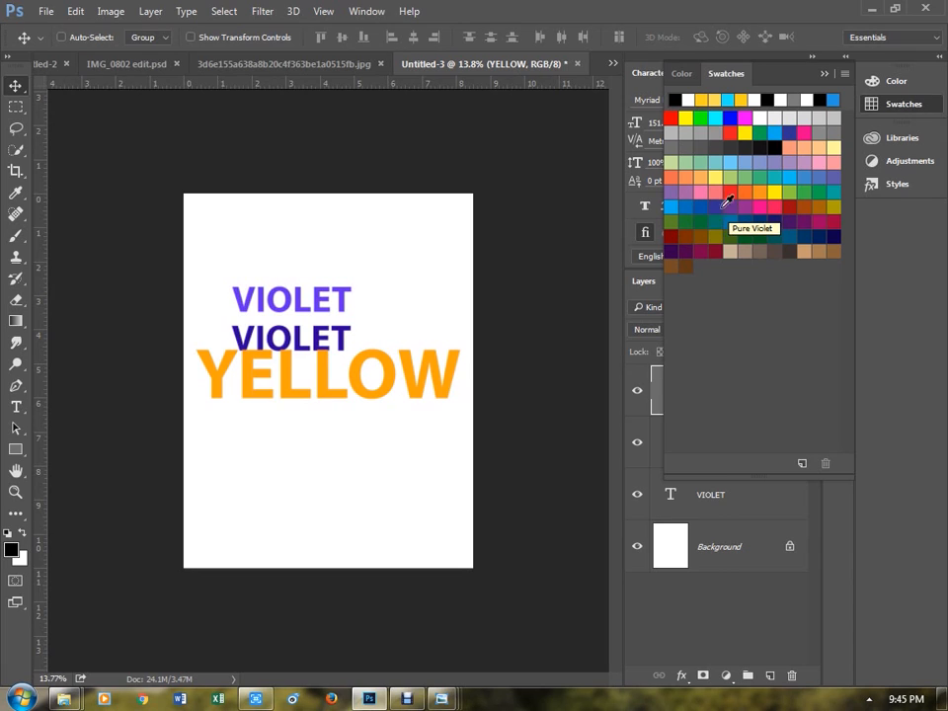
pyautogui.rightClick(329, 318)
pyautogui.click(345, 319)
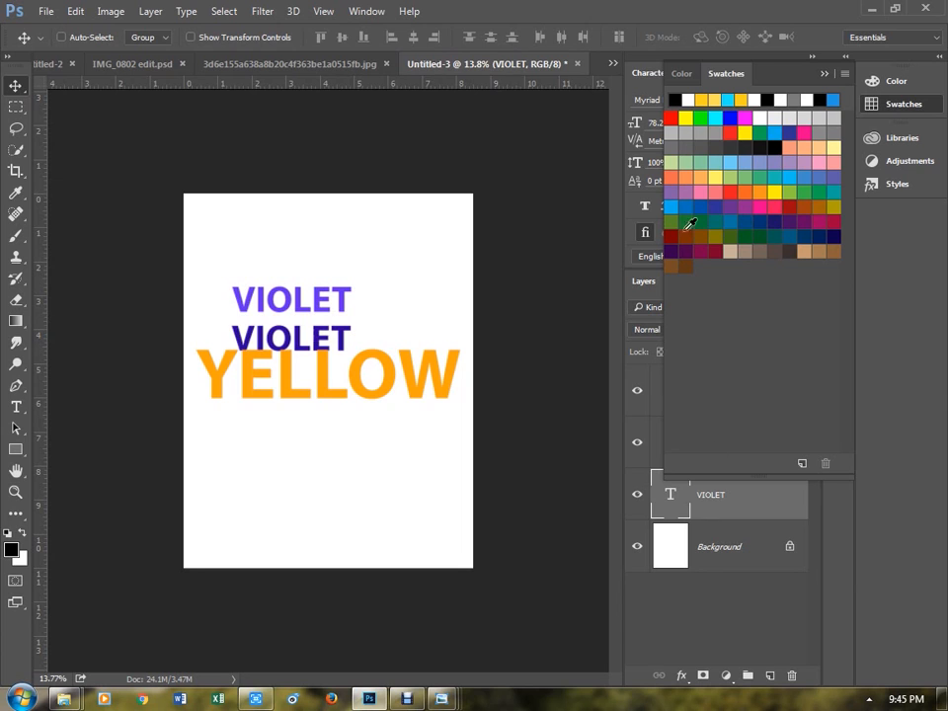
pyautogui.moveTo(724, 75); pyautogui.dragTo(456, 77)
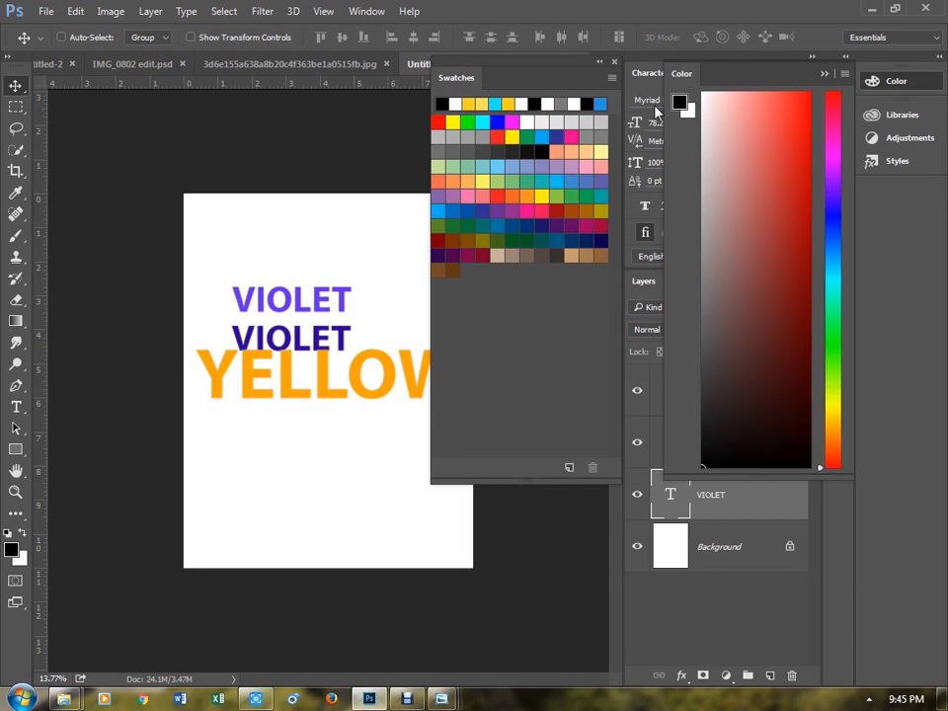
pyautogui.click(647, 73)
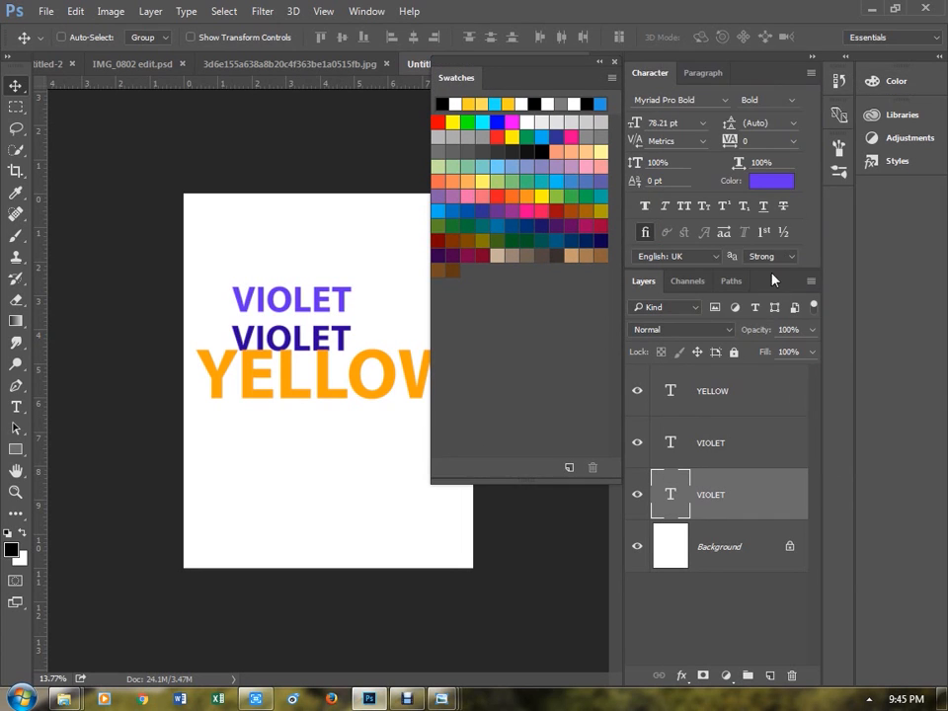
# - Recolour the upper VIOLET text with the light blue swatch
pyautogui.click(756, 185)
pyautogui.moveTo(407, 211); pyautogui.dragTo(423, 306)
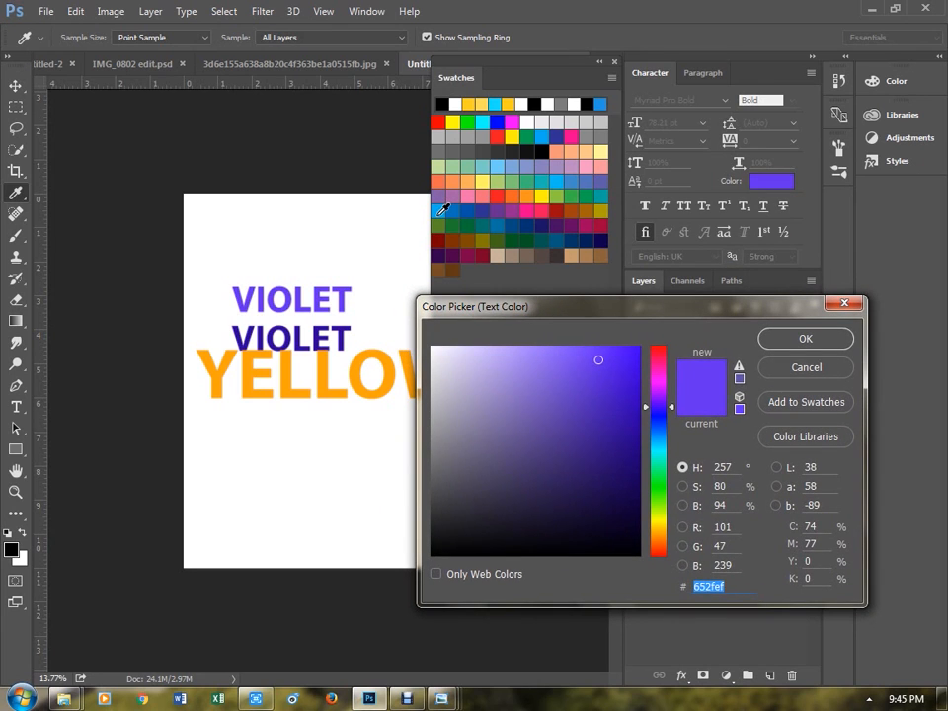
pyautogui.click(440, 212)
pyautogui.click(797, 335)
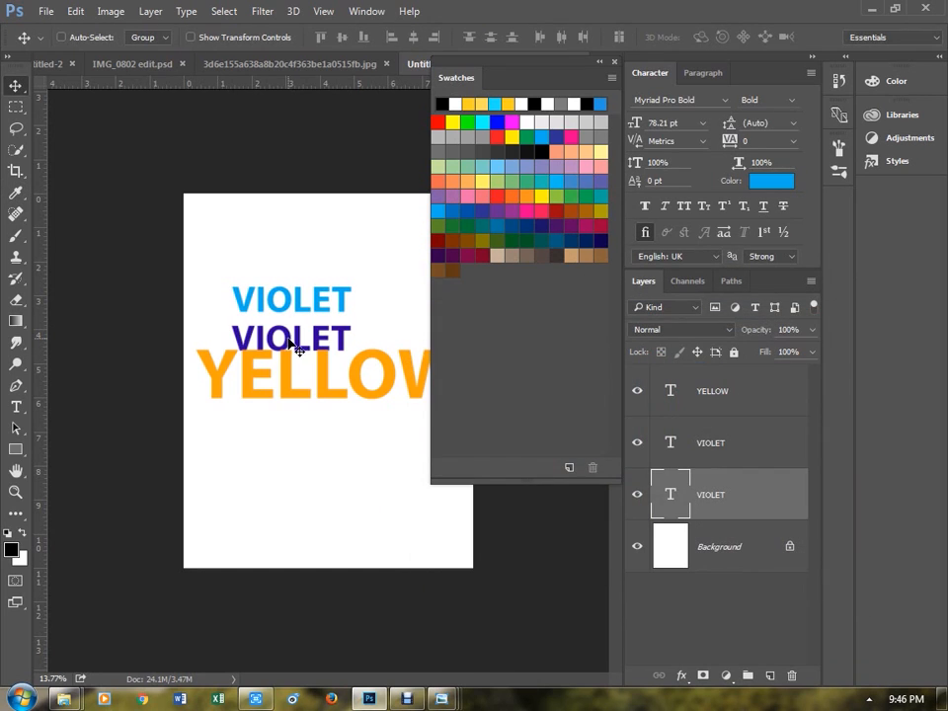
# - Shift the lower VIOLET text slightly up and right, and recolour it with the dark blue swatch, #0054a6
pyautogui.rightClick(296, 348)
pyautogui.click(314, 350)
pyautogui.moveTo(314, 349); pyautogui.dragTo(329, 335)
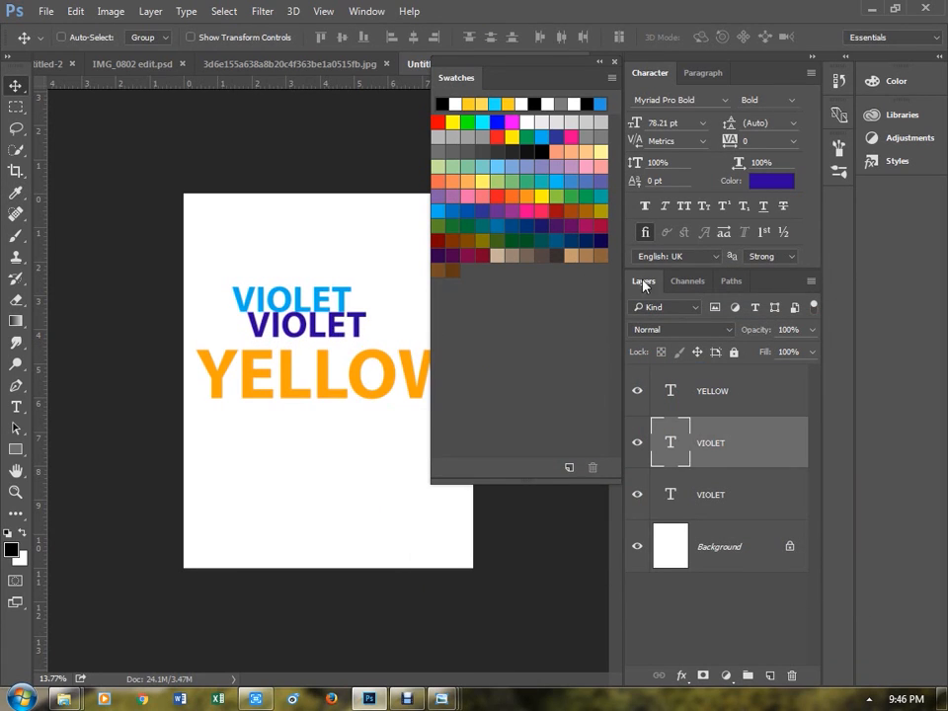
pyautogui.click(771, 181)
pyautogui.click(453, 208)
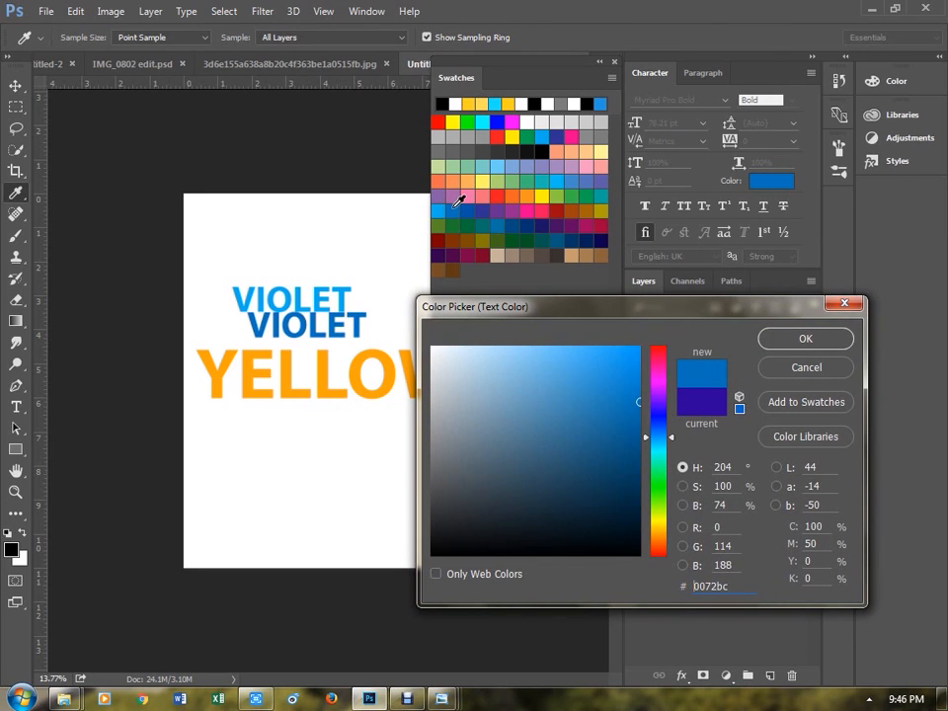
pyautogui.click(466, 209)
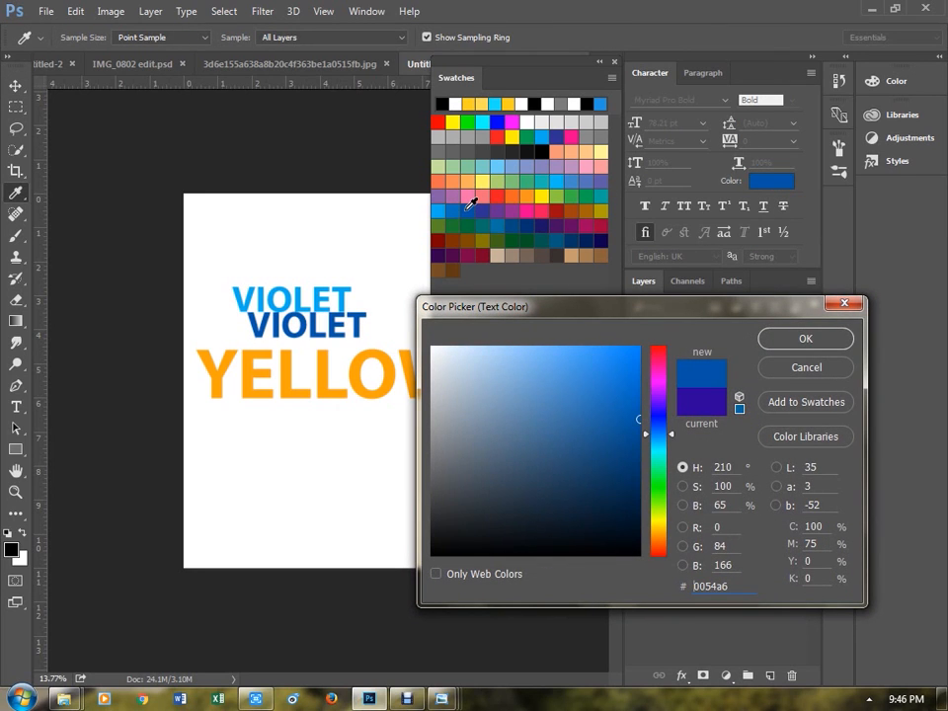
# - Try several swatches on the YELLOW text, settle on brown #7d4900, and shift the text slightly up and left
pyautogui.rightClick(361, 372)
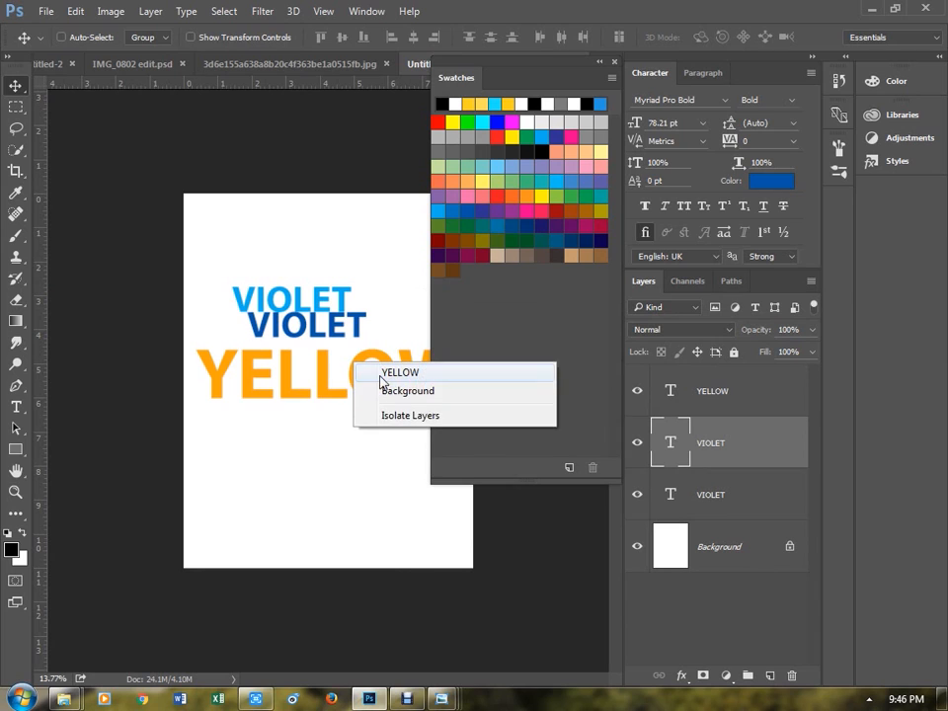
pyautogui.click(398, 375)
pyautogui.click(772, 182)
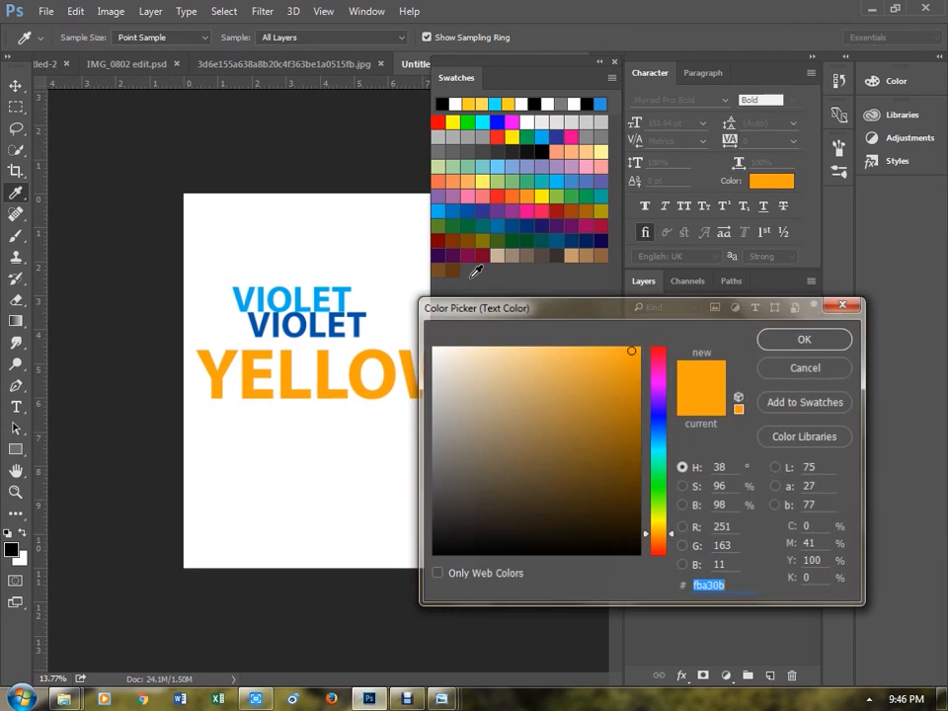
pyautogui.click(484, 208)
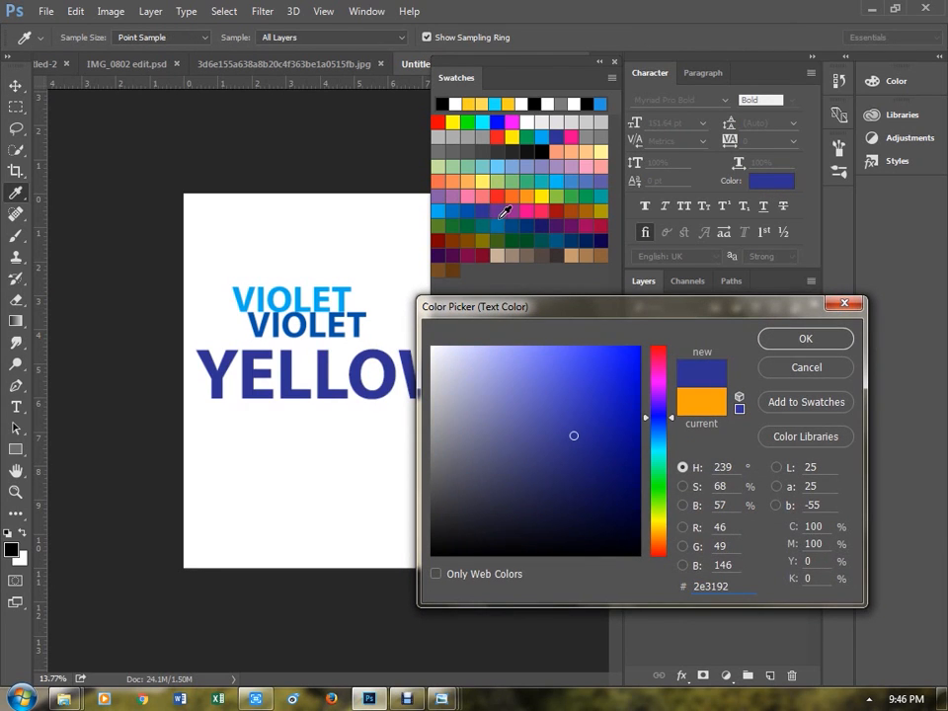
pyautogui.click(501, 209)
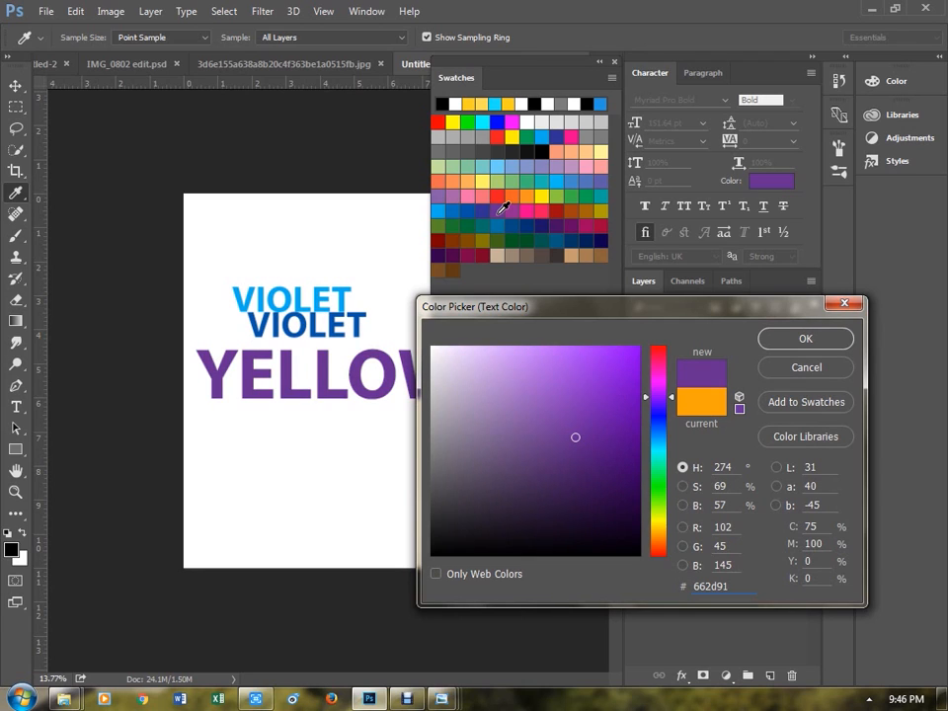
pyautogui.click(473, 256)
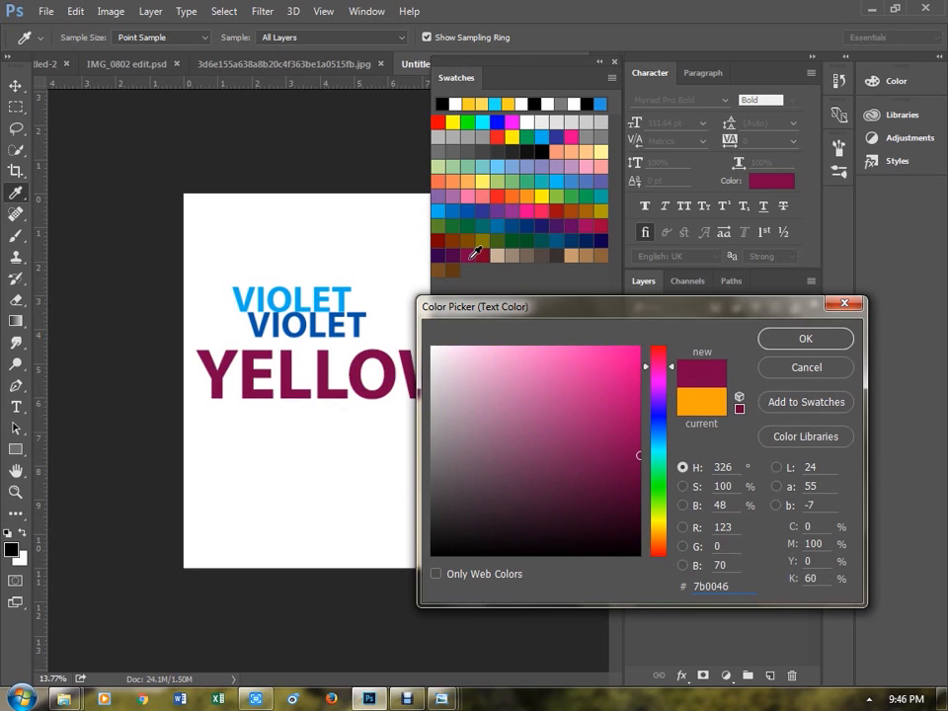
pyautogui.click(467, 186)
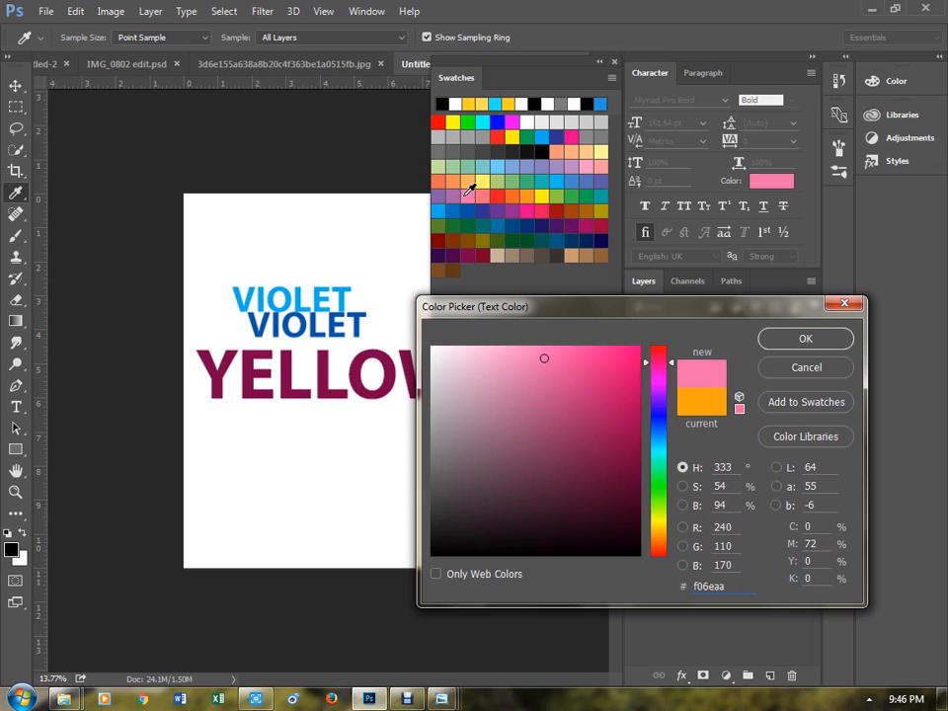
pyautogui.click(540, 238)
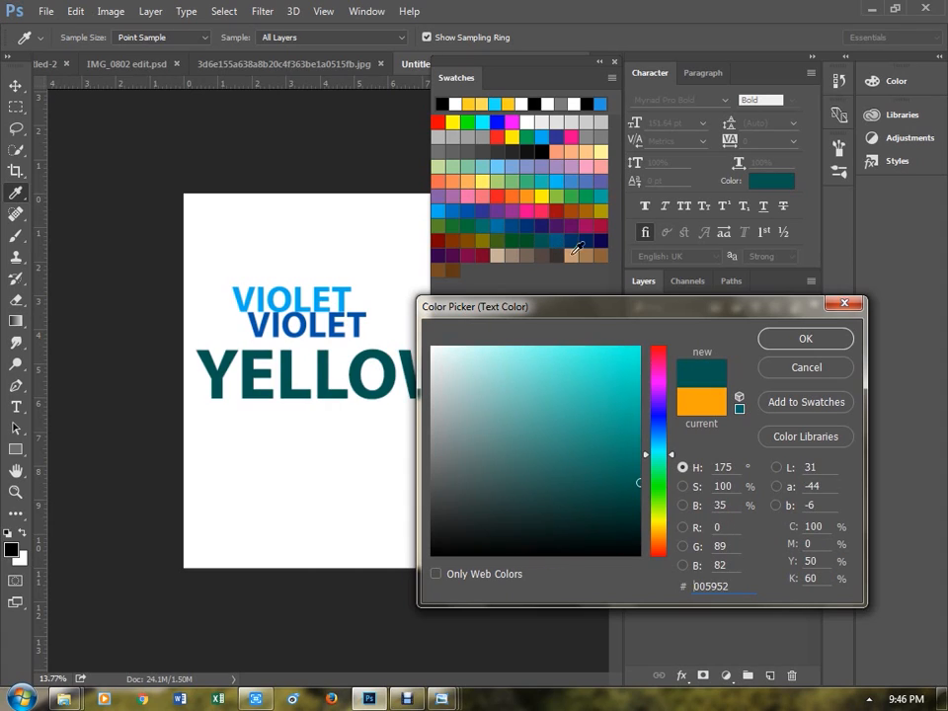
pyautogui.click(467, 240)
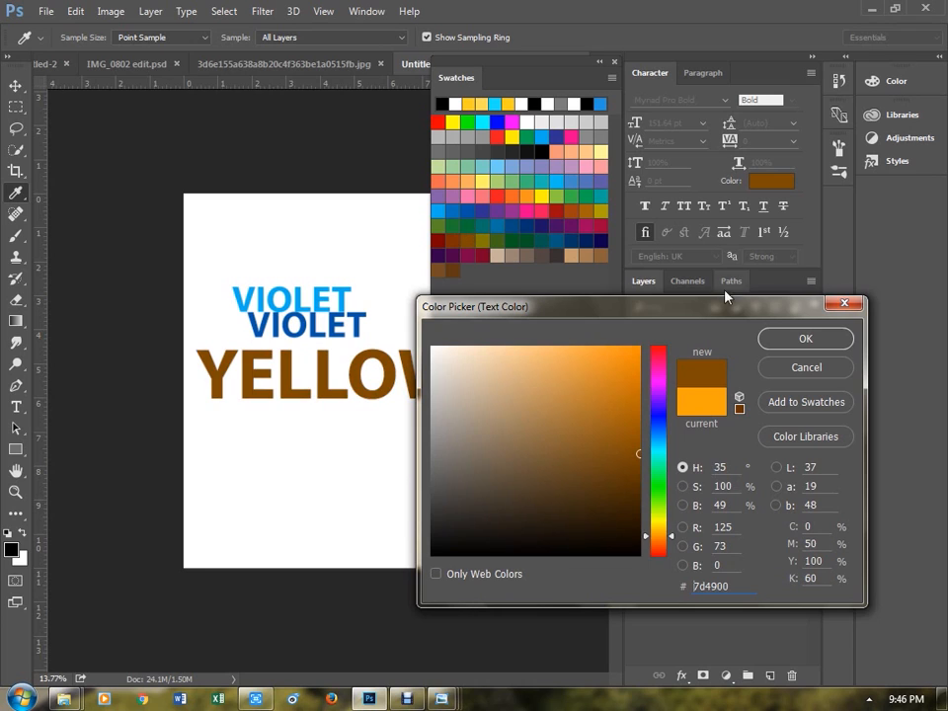
pyautogui.click(805, 337)
pyautogui.press('v')
pyautogui.moveTo(391, 313); pyautogui.dragTo(367, 313)
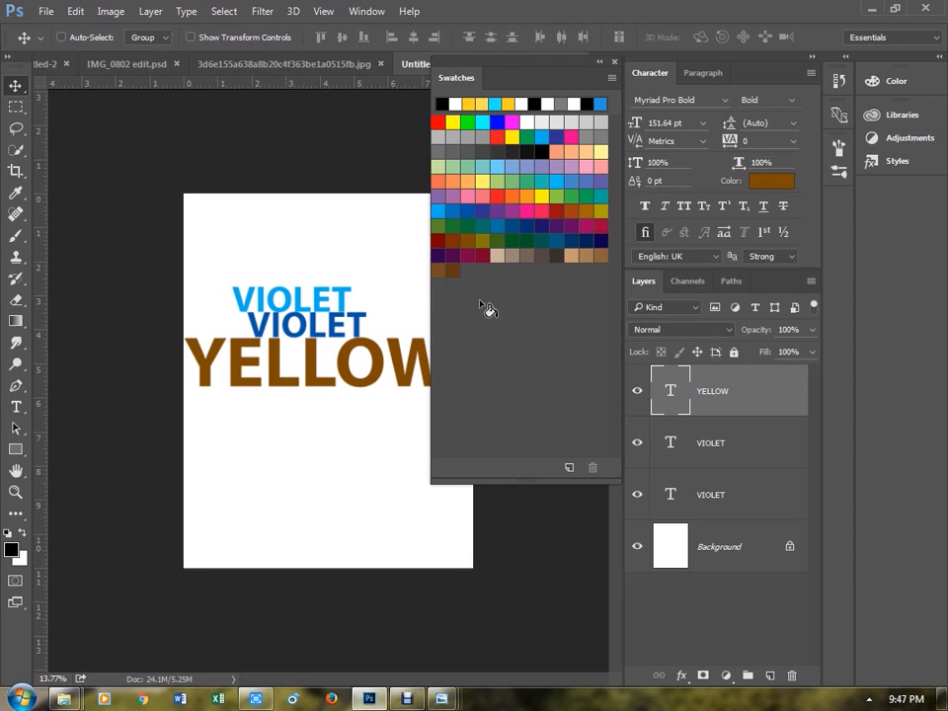
# - Set the foreground colour to the dark violet-blue swatch and fill the Background layer with it
pyautogui.click(722, 561)
pyautogui.click(10, 547)
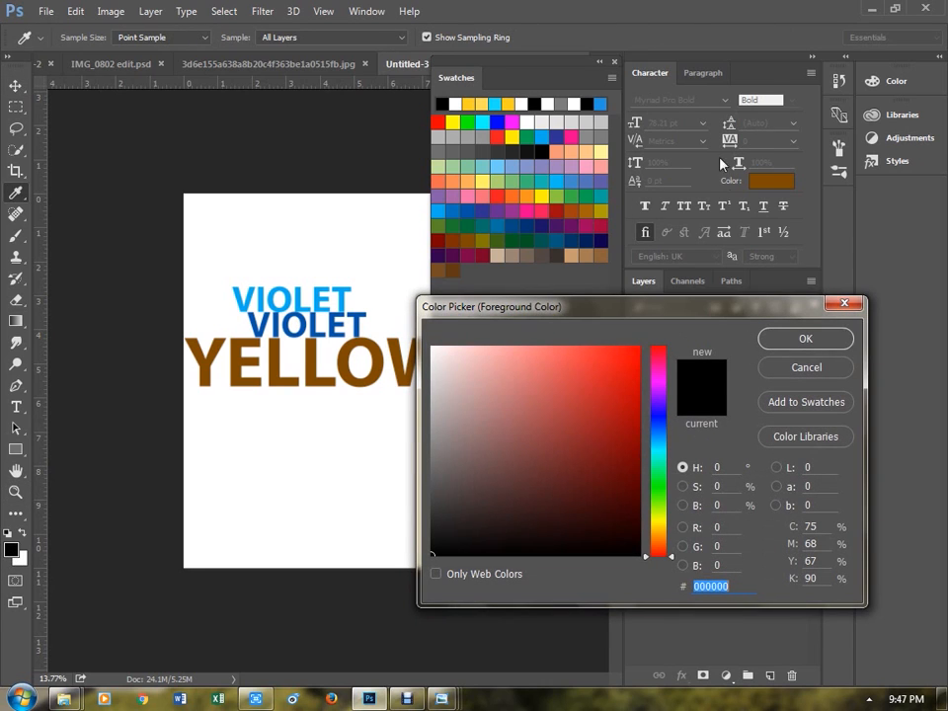
pyautogui.click(559, 144)
pyautogui.click(805, 339)
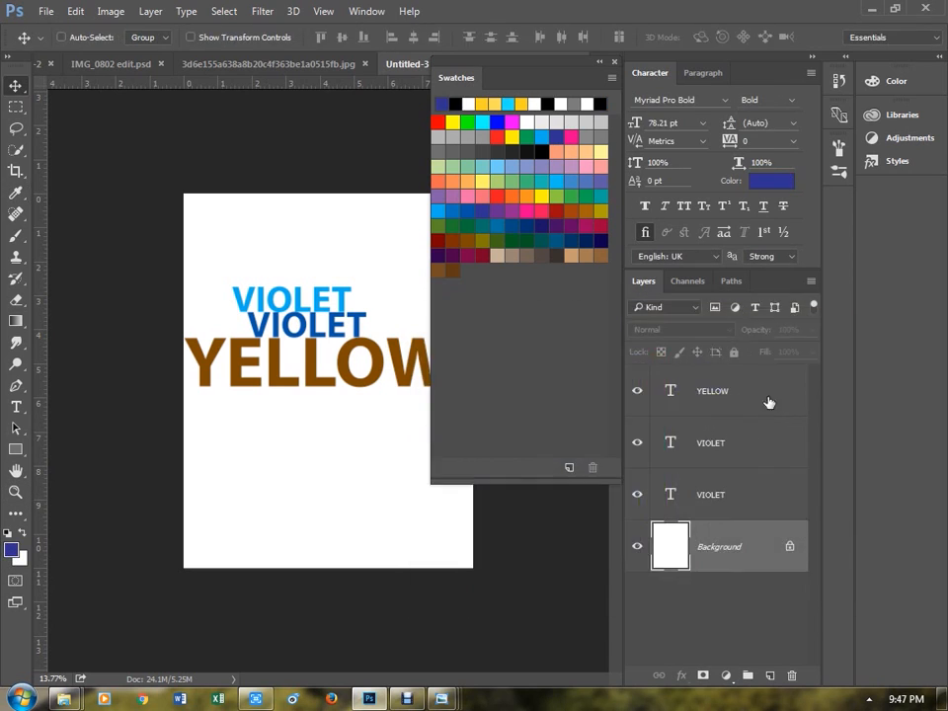
pyautogui.hotkey('alt', 'BackSpace')
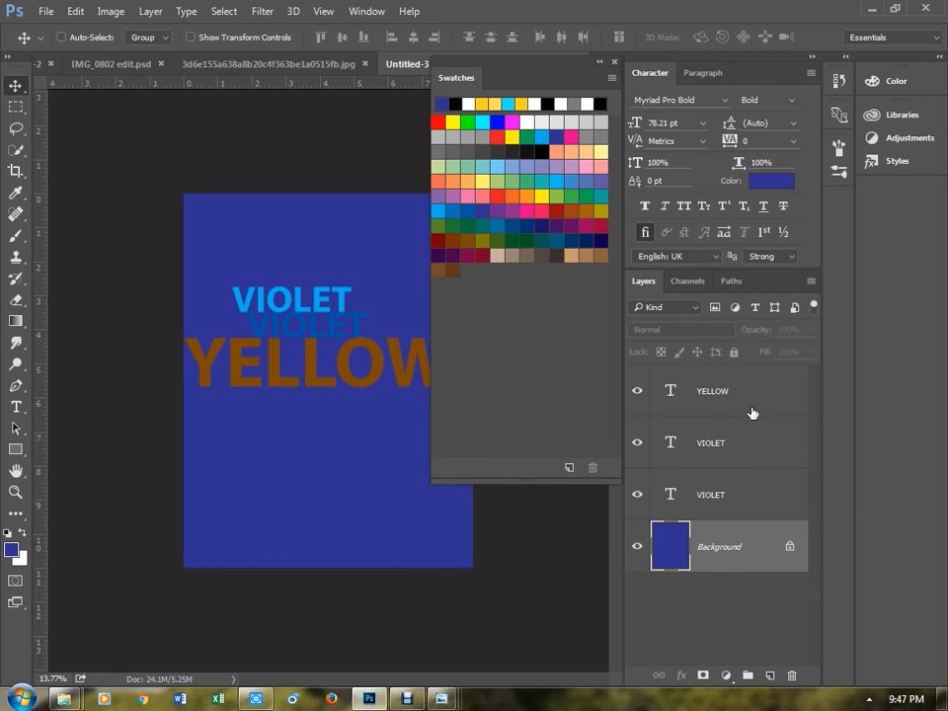
# - Recolour the YELLOW text with the orange swatch, #f7941d
pyautogui.rightClick(379, 367)
pyautogui.click(402, 377)
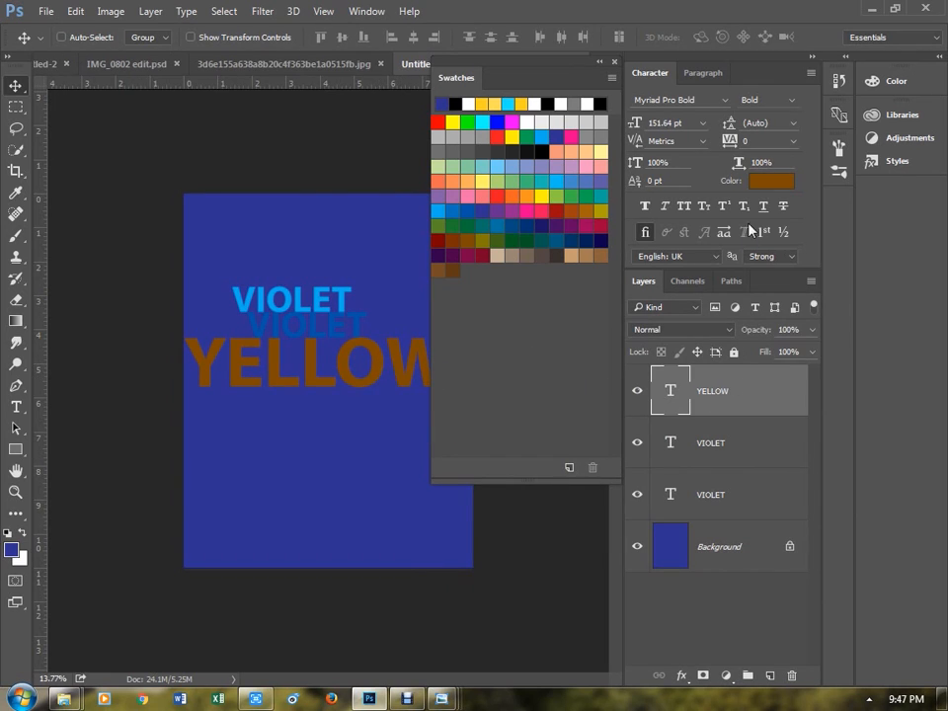
pyautogui.click(766, 181)
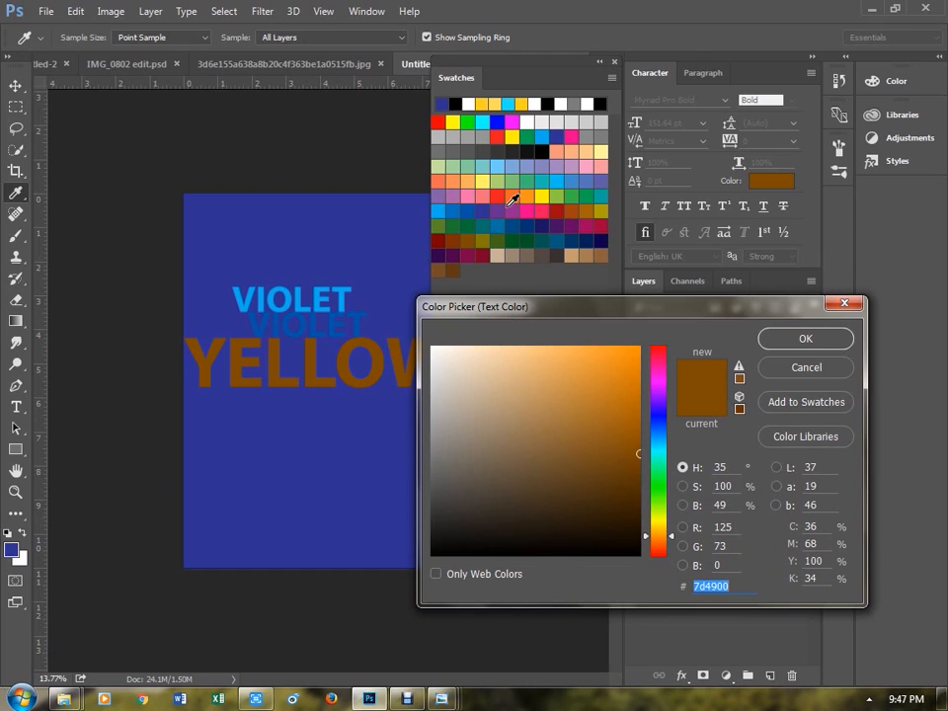
pyautogui.click(532, 199)
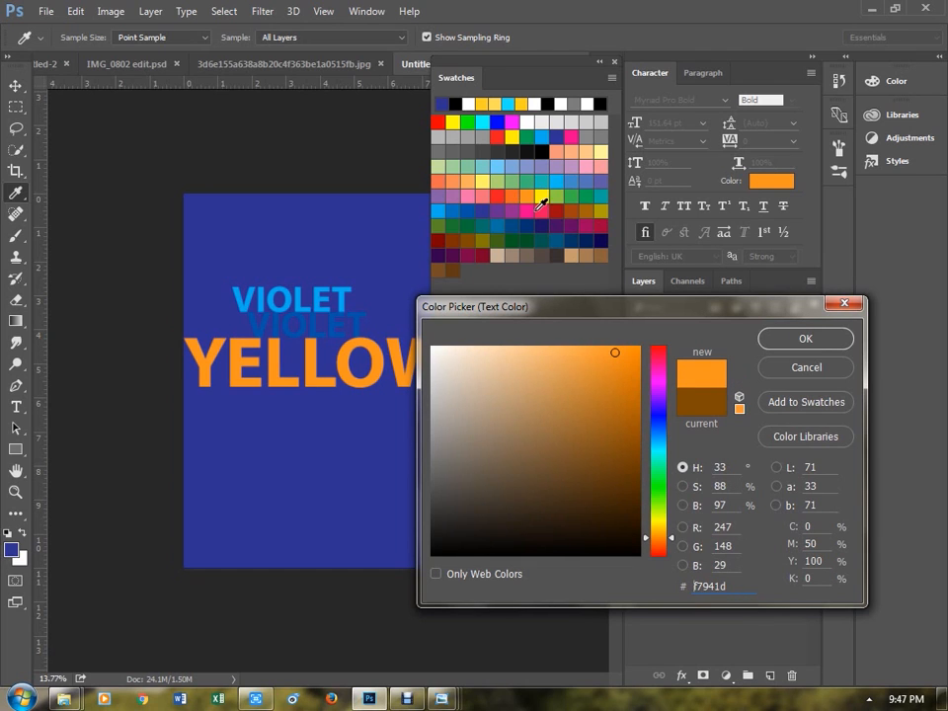
pyautogui.click(776, 339)
pyautogui.press('v')
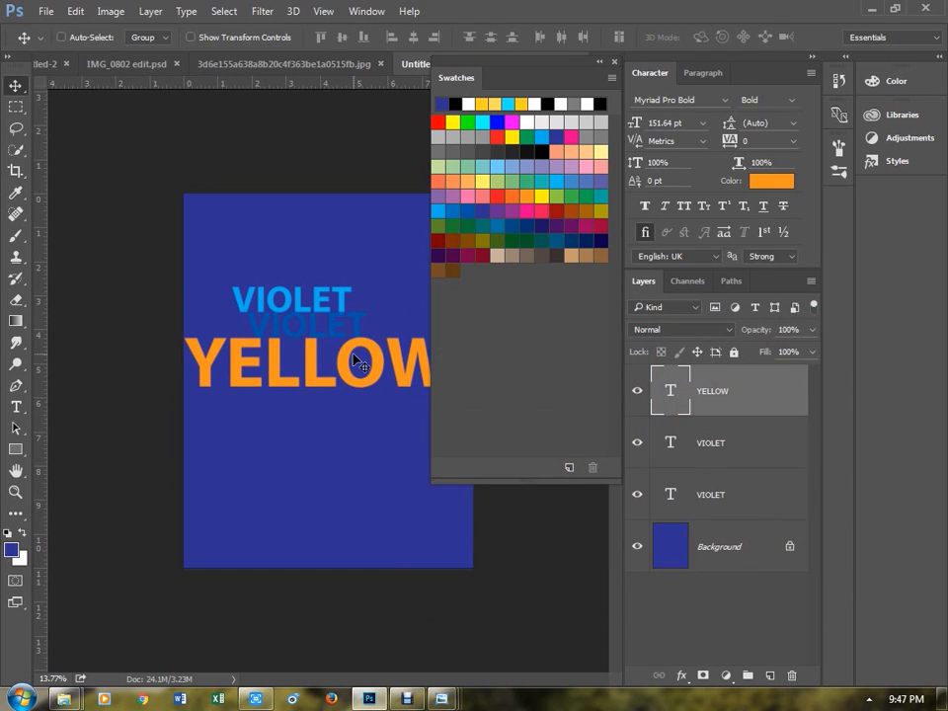
# - Centre the YELLOW text horizontally on the canvas, slightly lower below the VIOLET samples, and recolour it light orange, #ffaa46
pyautogui.moveTo(365, 360)
pyautogui.mouseDown()
pyautogui.moveTo(376, 375)
pyautogui.moveTo(364, 379)
pyautogui.mouseUp()
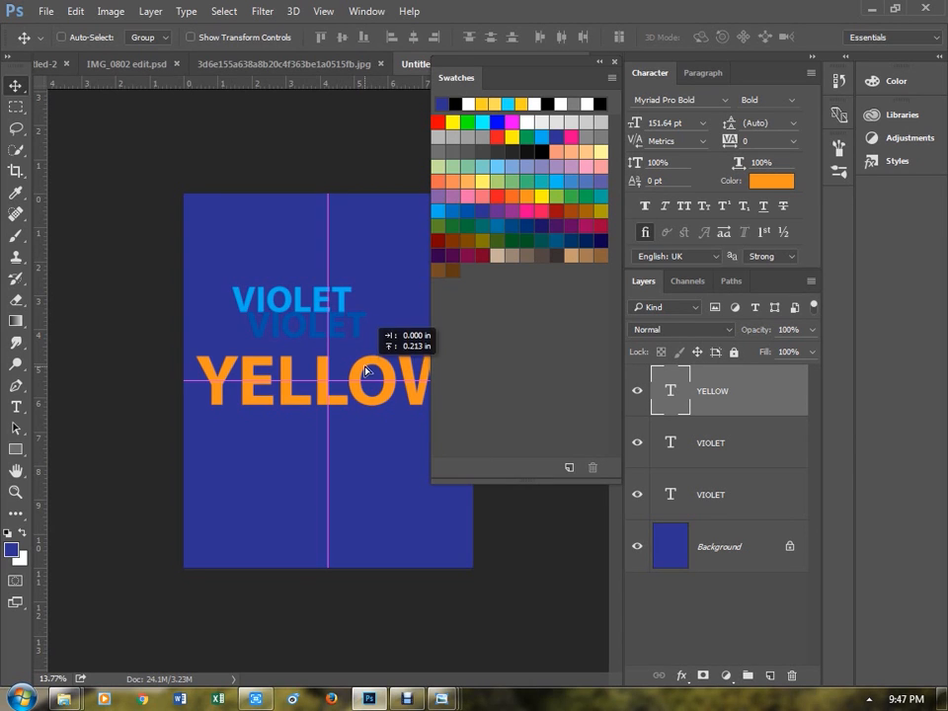
pyautogui.click(771, 181)
pyautogui.moveTo(590, 362); pyautogui.dragTo(584, 346)
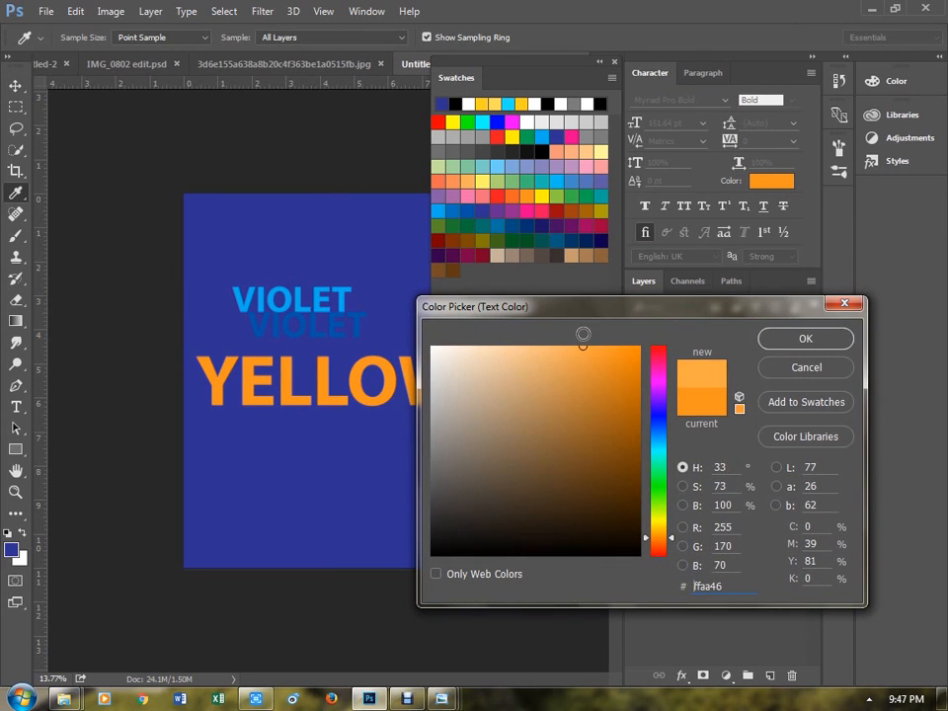
pyautogui.click(805, 339)
pyautogui.press('v')
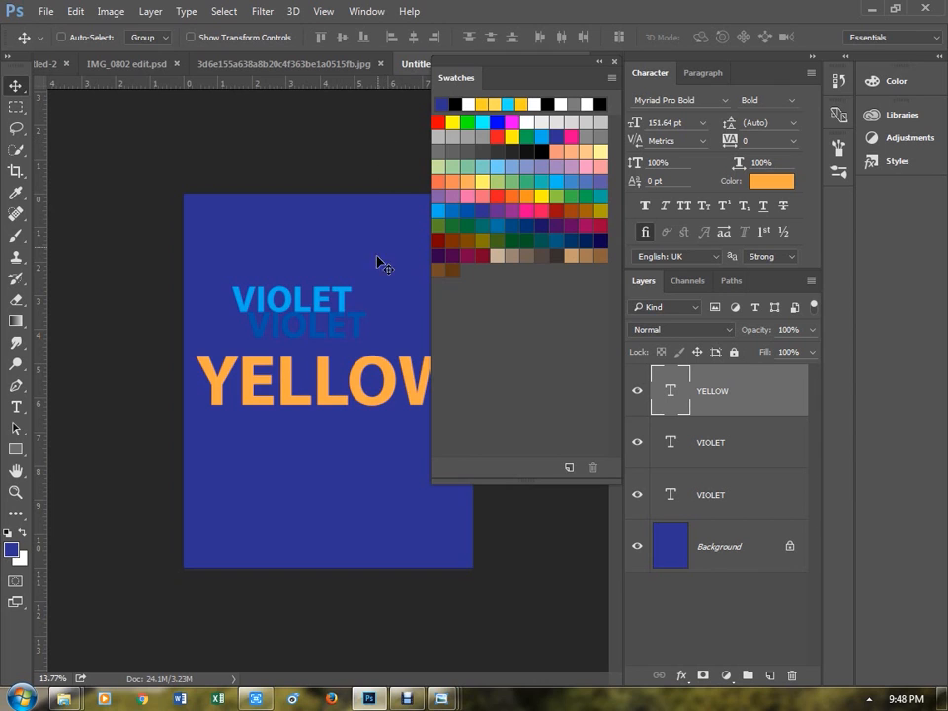
# - Close the floating Swatches so the whole coloured canvas and the YELLOW text can be seen
pyautogui.click(613, 62)
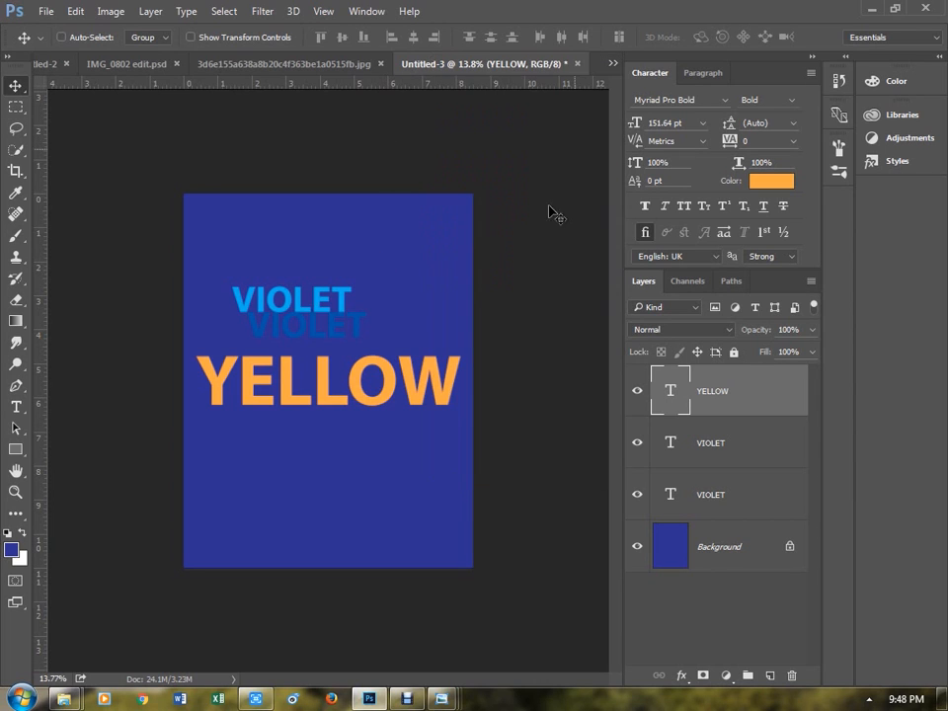
pyautogui.moveTo(63, 698)
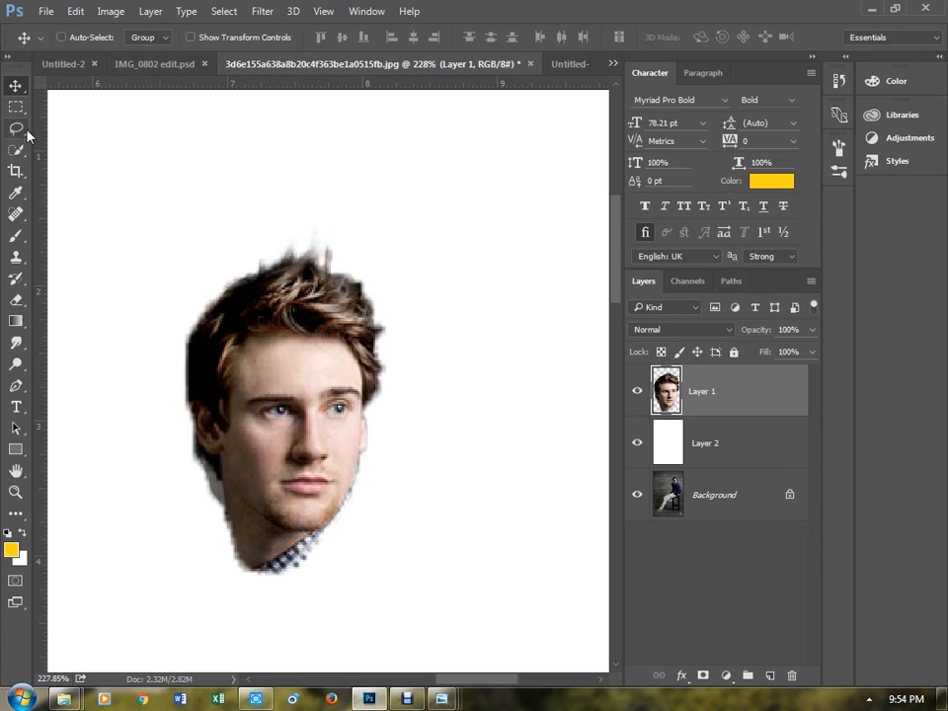
# - Look over the File, Edit, Image and Layer commands available for the portrait cut-out document
pyautogui.click(42, 16)
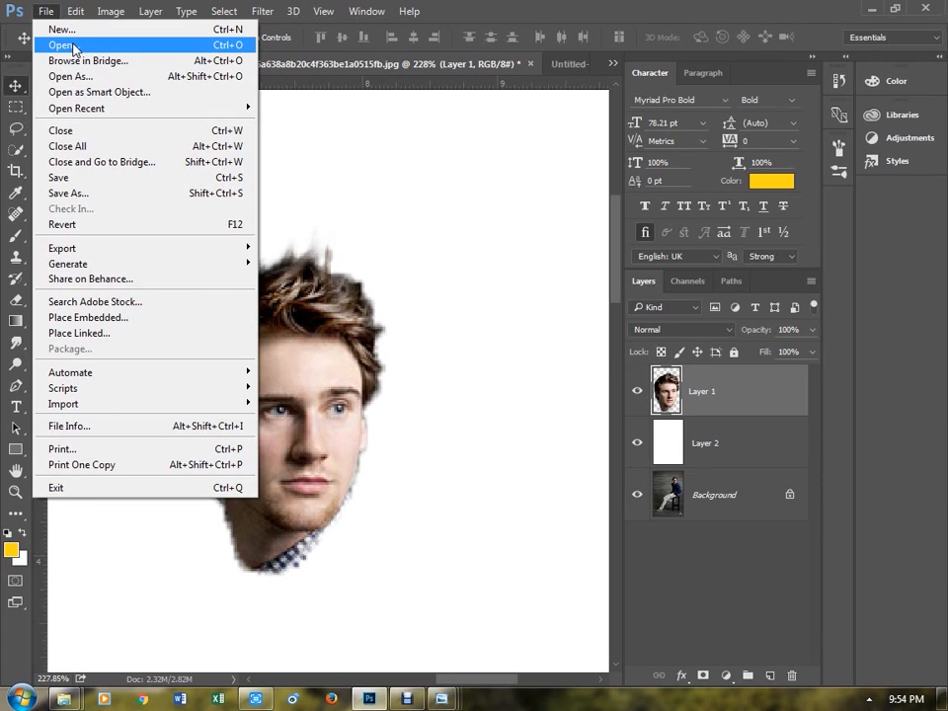
pyautogui.click(74, 47)
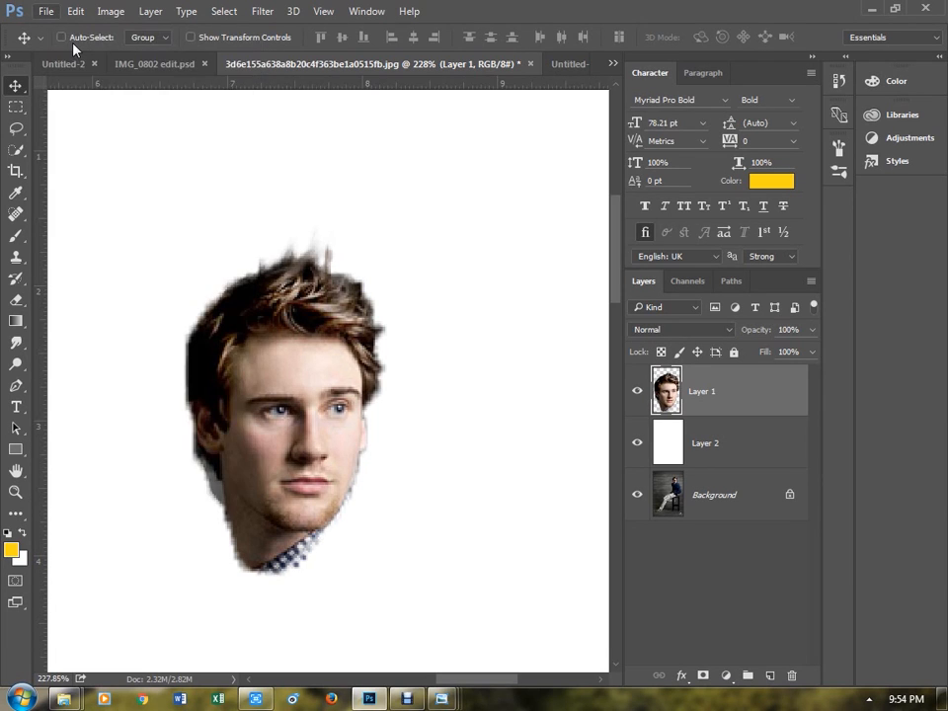
pyautogui.hotkey('alt', 'f')
pyautogui.press('Right')
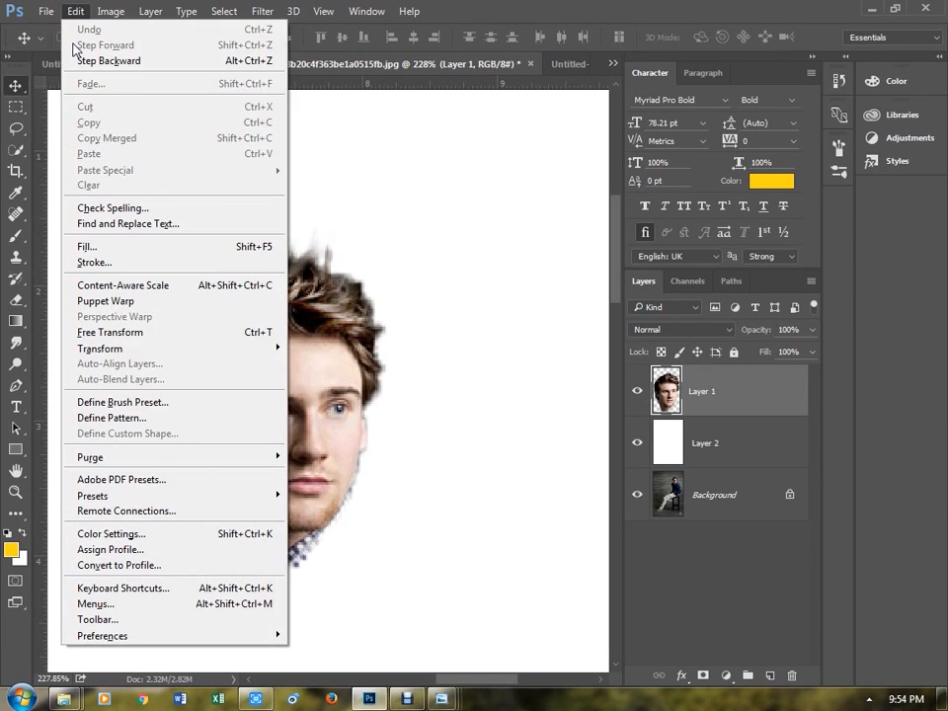
pyautogui.press('Right')
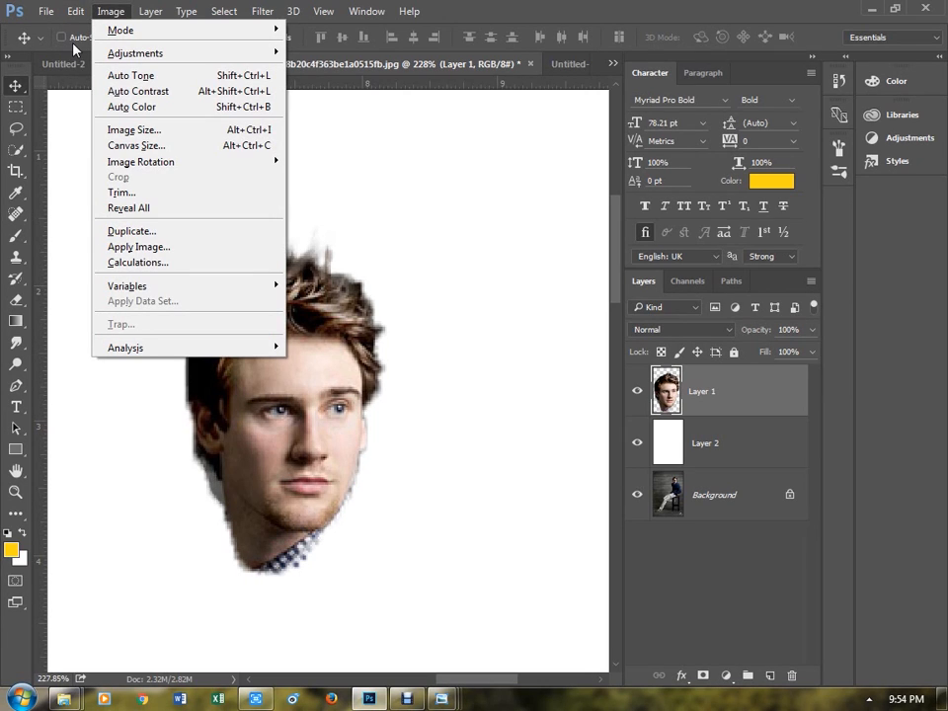
pyautogui.press('Right')
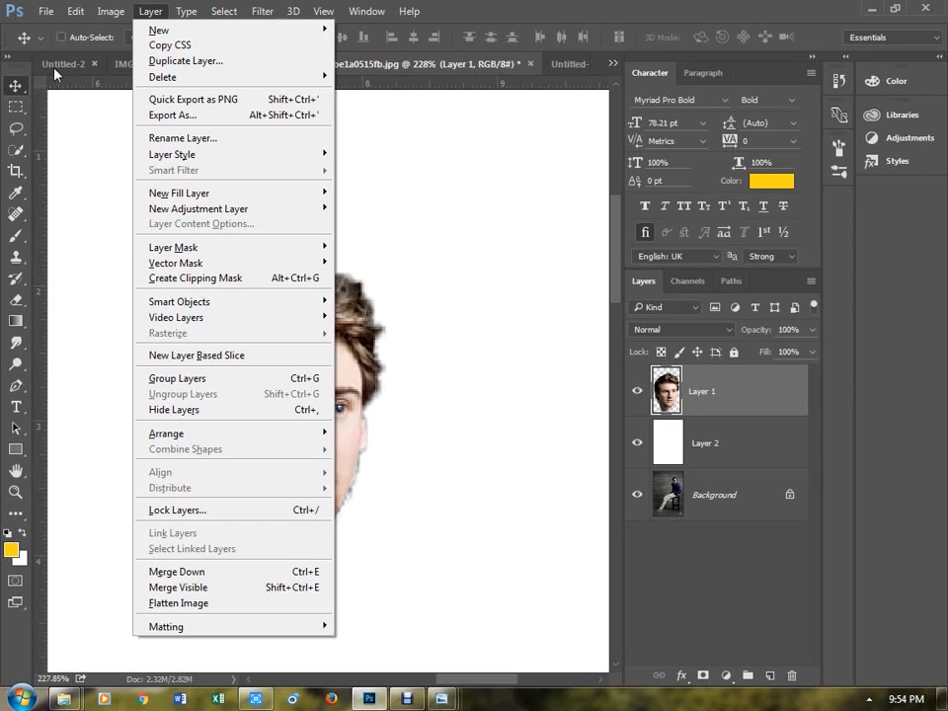
# - Step through the Layer commands down to Arrange and examine its stacking-order options for Layer 1
pyautogui.press('Down')
pyautogui.press('Down')
pyautogui.press('Down')
pyautogui.press('Down')
pyautogui.press('Down')
pyautogui.press('Down')
pyautogui.press('Down')
pyautogui.press('Down')
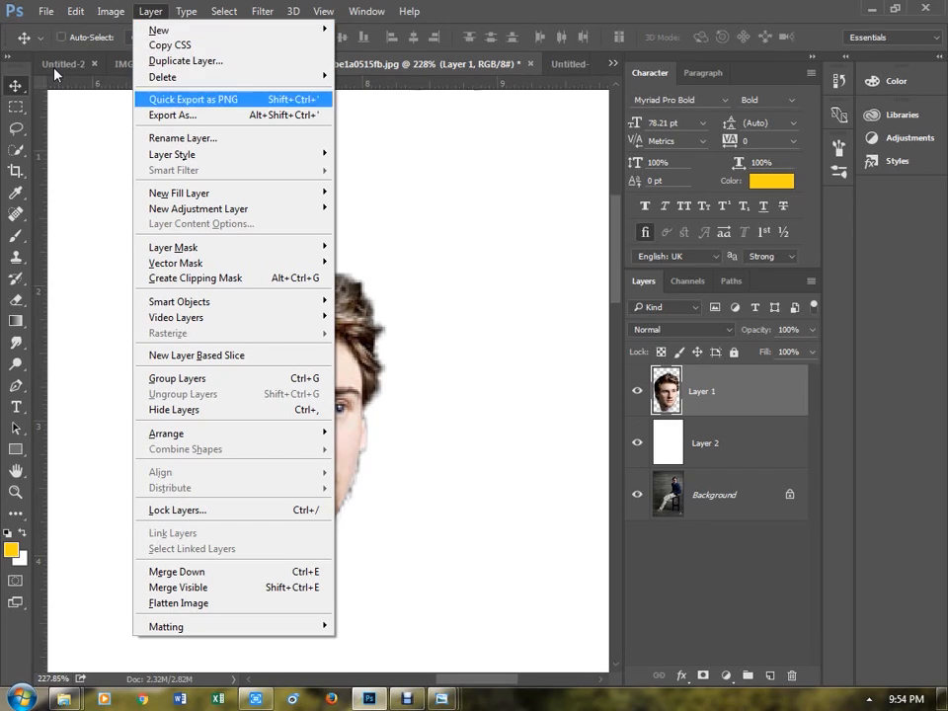
pyautogui.press('Down')
pyautogui.press('Down')
pyautogui.press('Down')
pyautogui.press('Down')
pyautogui.press('Down')
pyautogui.press('Down')
pyautogui.press('Down')
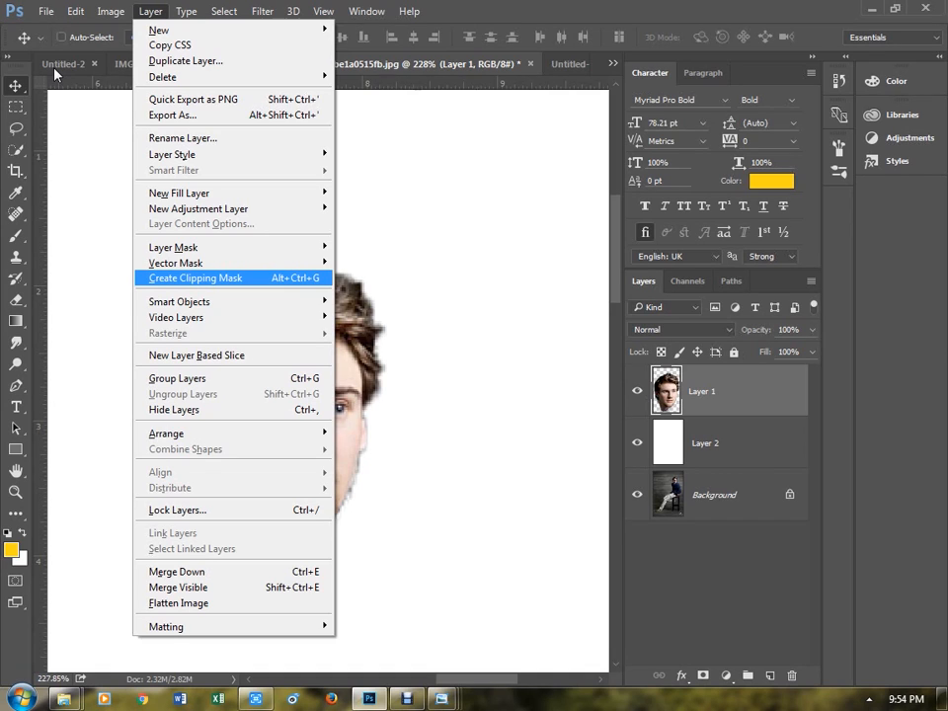
pyautogui.press('Down')
pyautogui.press('Down')
pyautogui.press('Down')
pyautogui.press('Down')
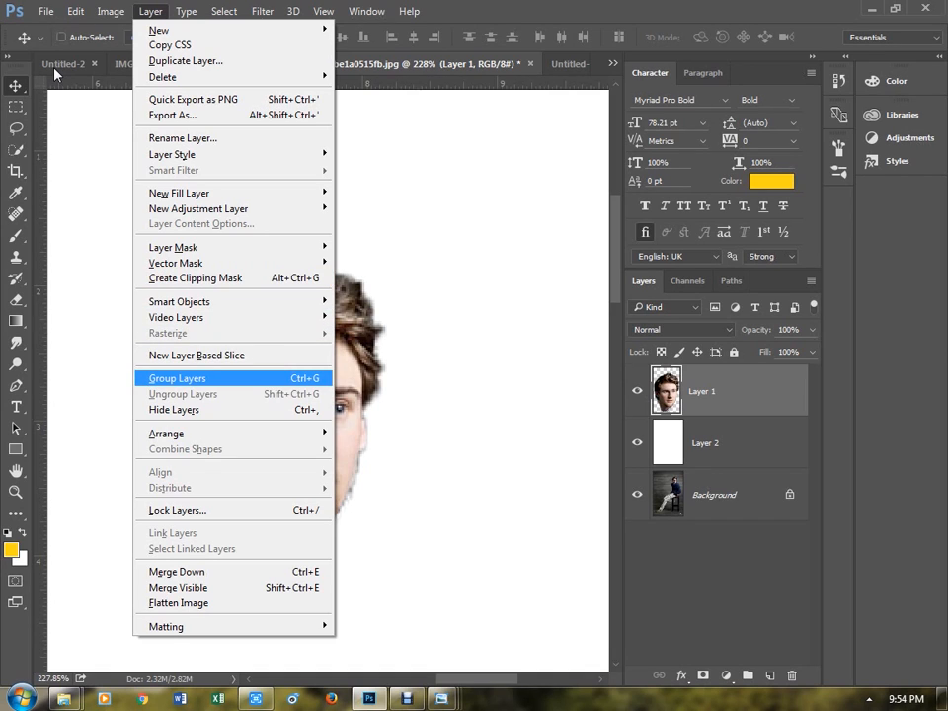
pyautogui.press('Down')
pyautogui.press('Down')
pyautogui.press('Right')
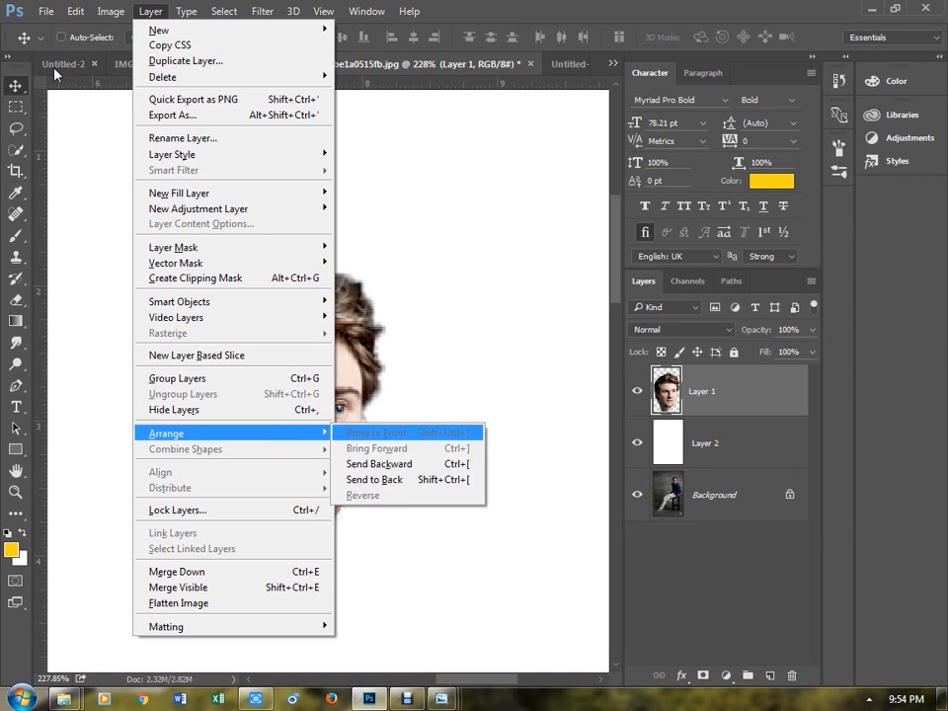
pyautogui.press('Left')
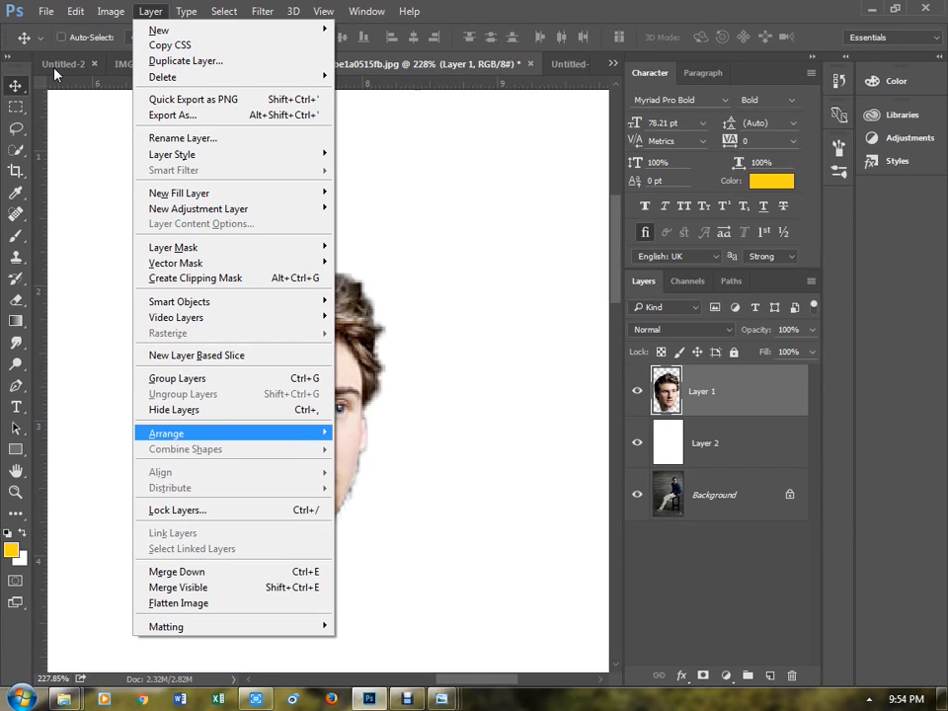
# - Try jumping among the Layer commands by their underlined access letters, ending on Copy CSS
pyautogui.press('r')
pyautogui.press('z')
pyautogui.press('b')
pyautogui.press('i')
pyautogui.press('f')
pyautogui.press('c')
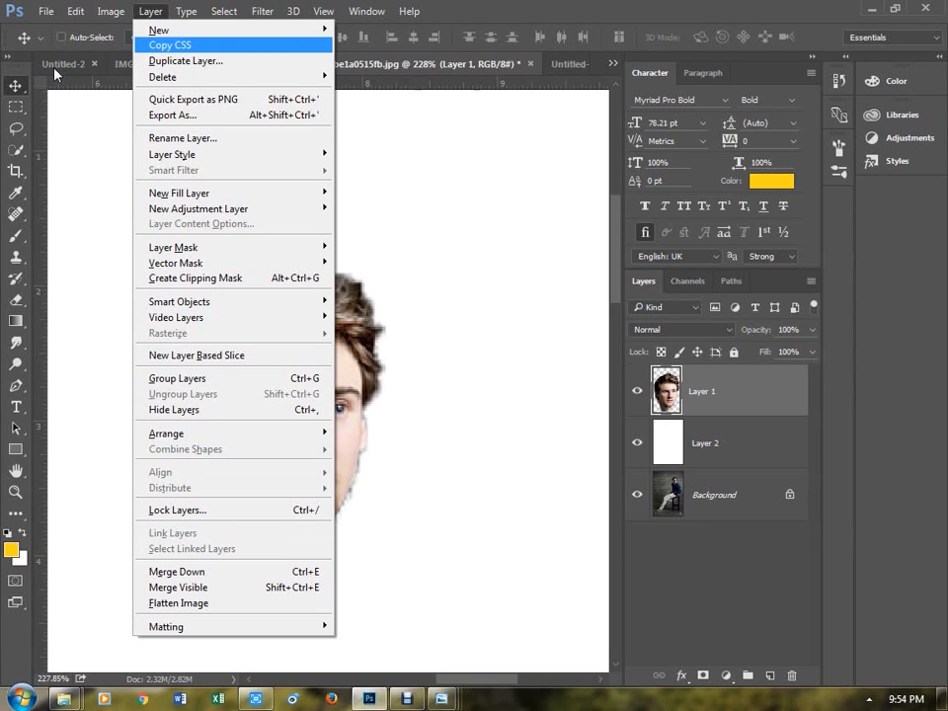
pyautogui.press('Up')
pyautogui.press('Up')
pyautogui.press('Right')
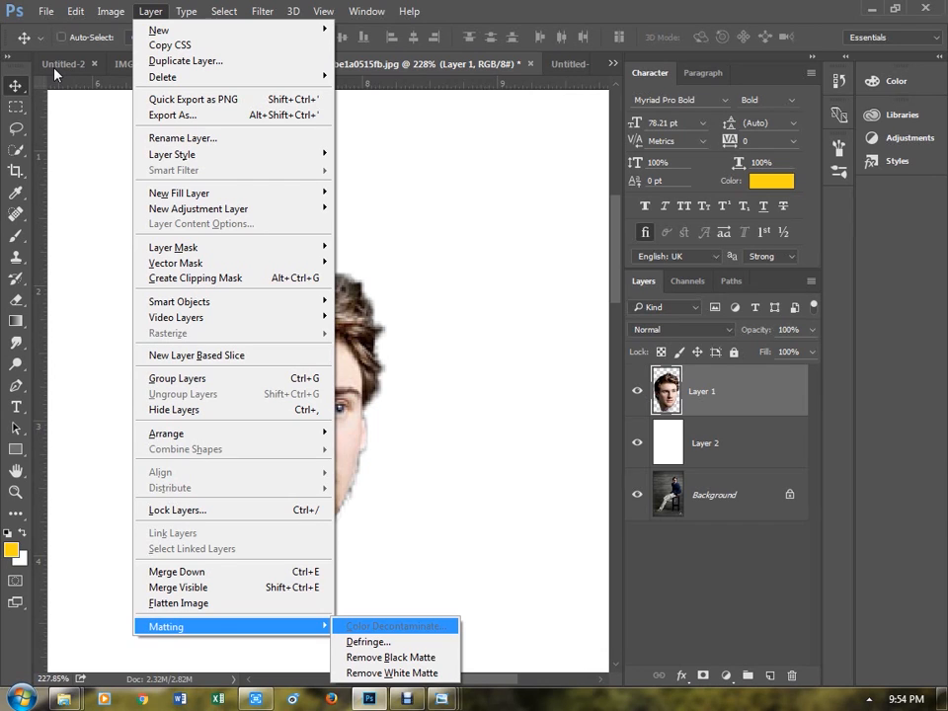
pyautogui.press('Left')
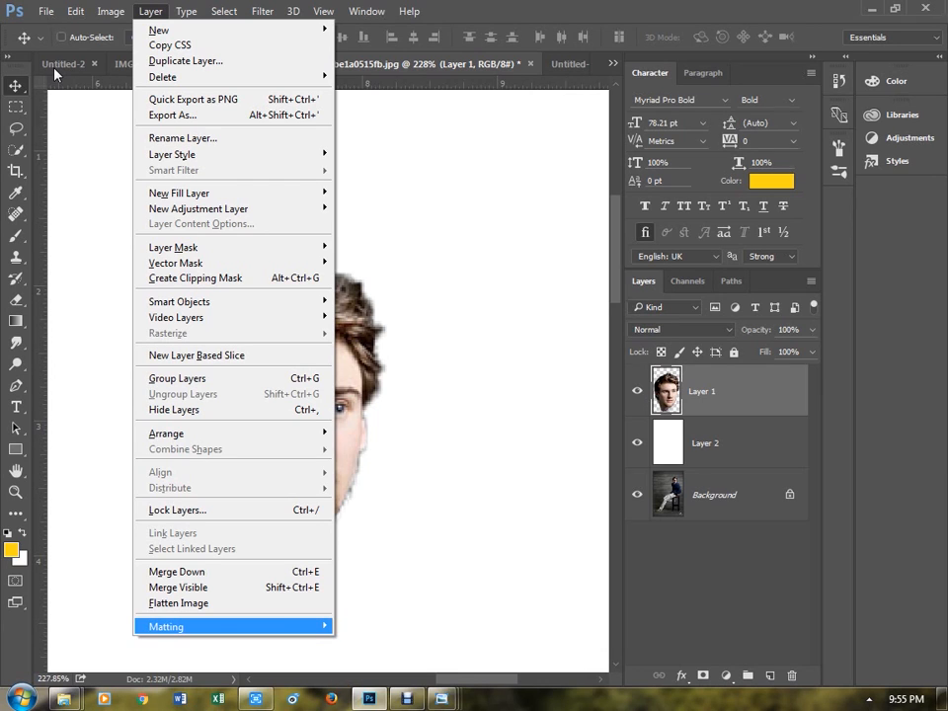
pyautogui.press('Right')
pyautogui.press('Left')
pyautogui.press('Left')
pyautogui.press('Right')
pyautogui.press('Right')
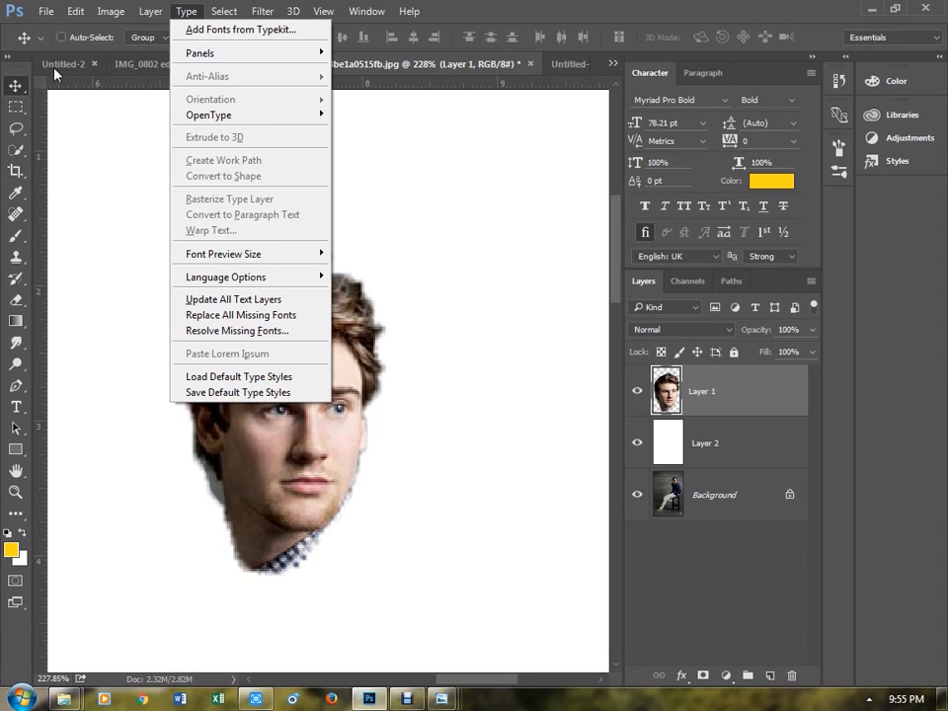
pyautogui.press('Right')
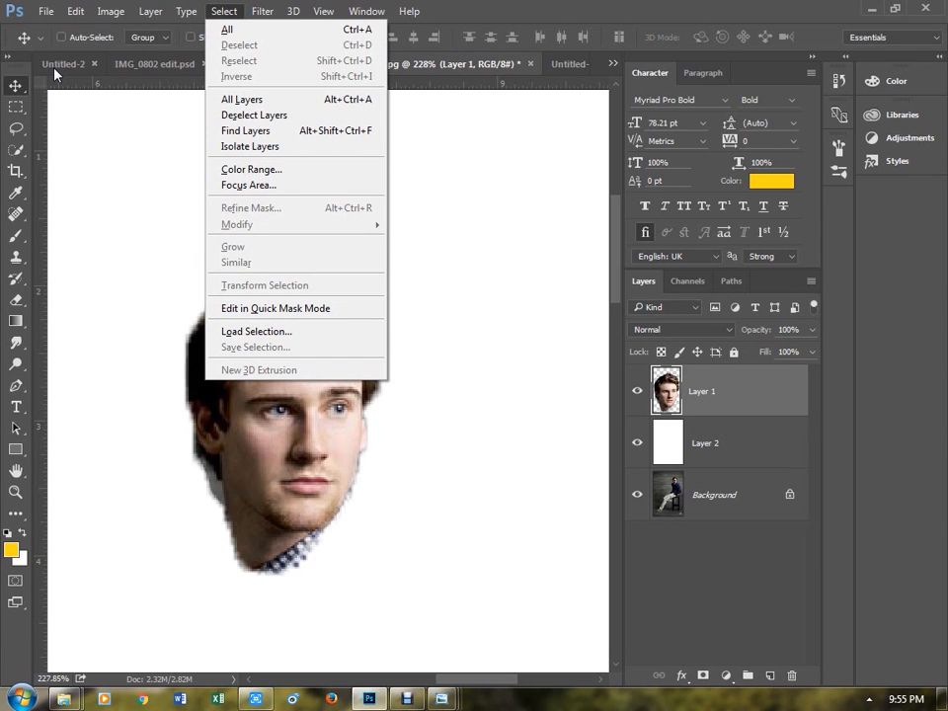
pyautogui.press('Right')
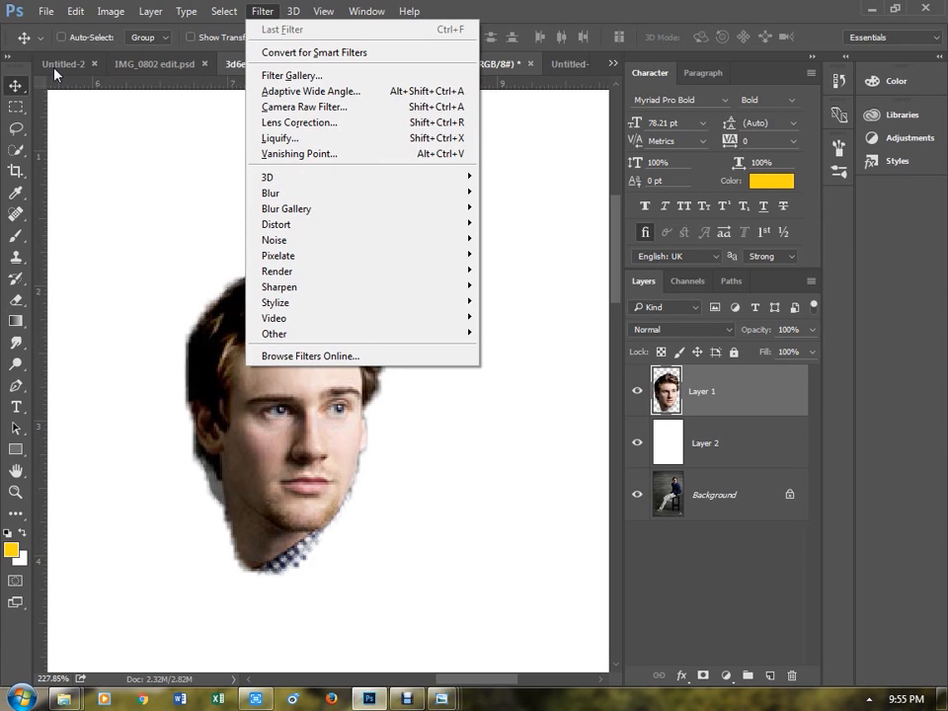
pyautogui.press('Right')
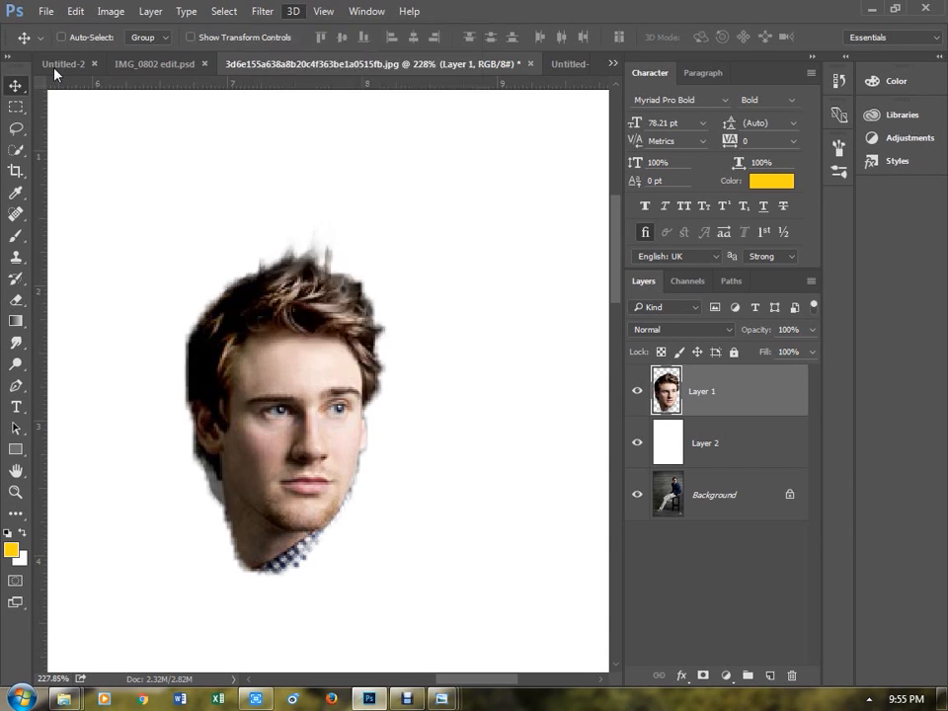
pyautogui.press('Right')
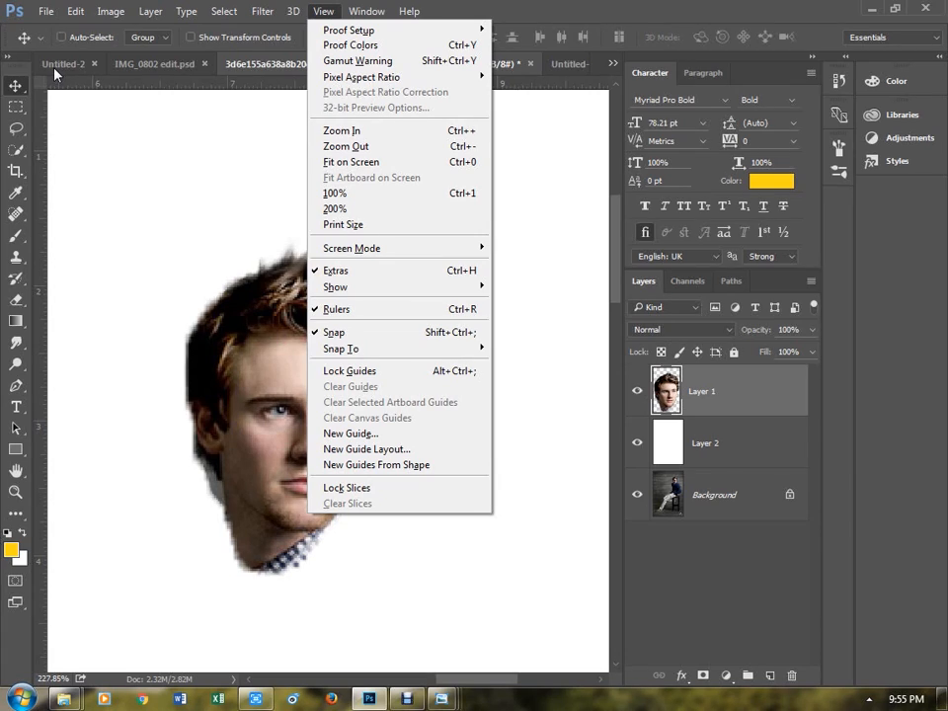
pyautogui.press('Right')
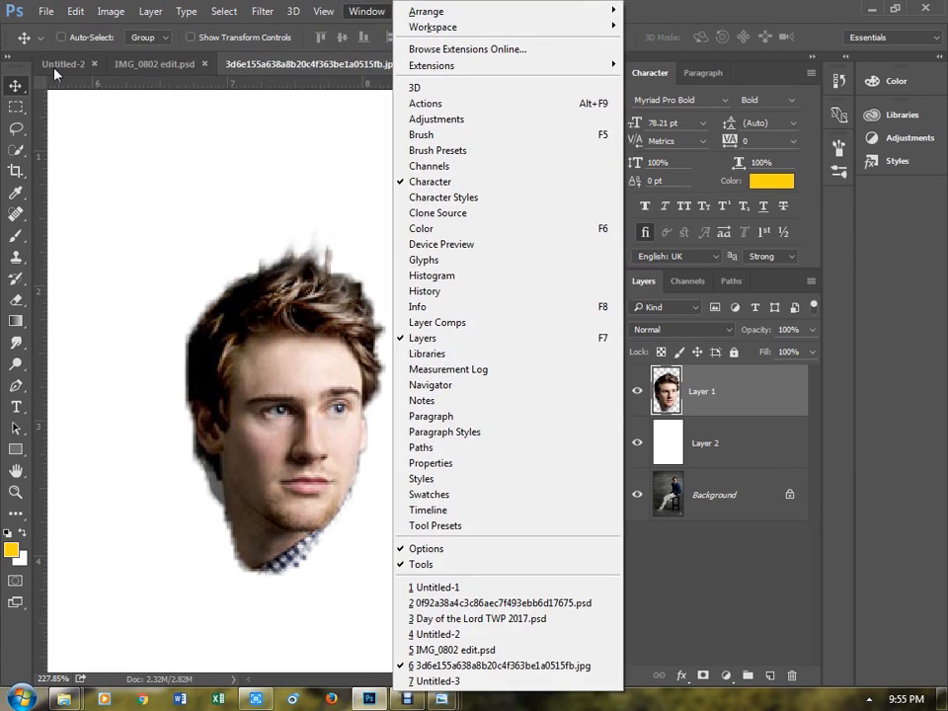
pyautogui.click(187, 308)
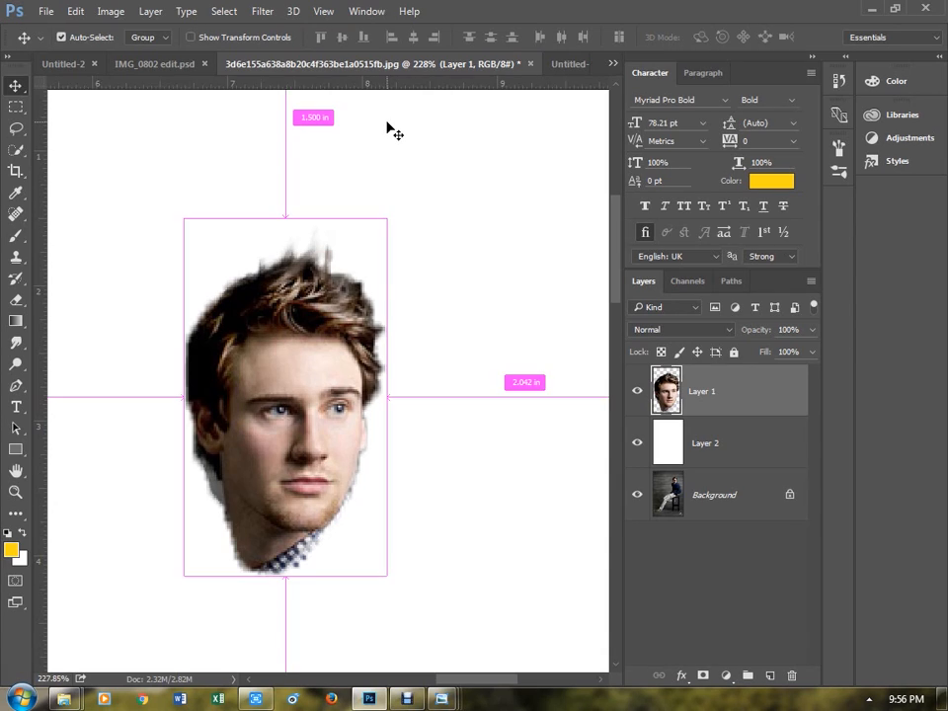
# - Close the document with the man's head cutout without saving its changes
pyautogui.hotkey('ctrl', 'w')
pyautogui.press('n')
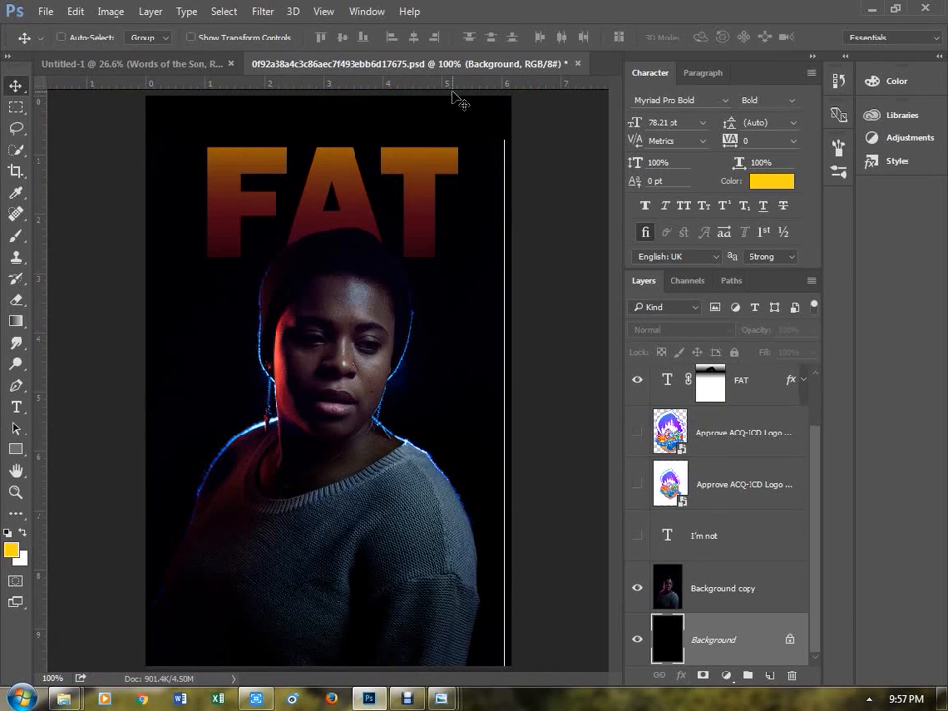
# - Show the "I'm not" text layer and try to save the FAT poster as a Photoshop file under its existing name
pyautogui.click(636, 535)
pyautogui.hotkey('ctrl', 'shift', 's')
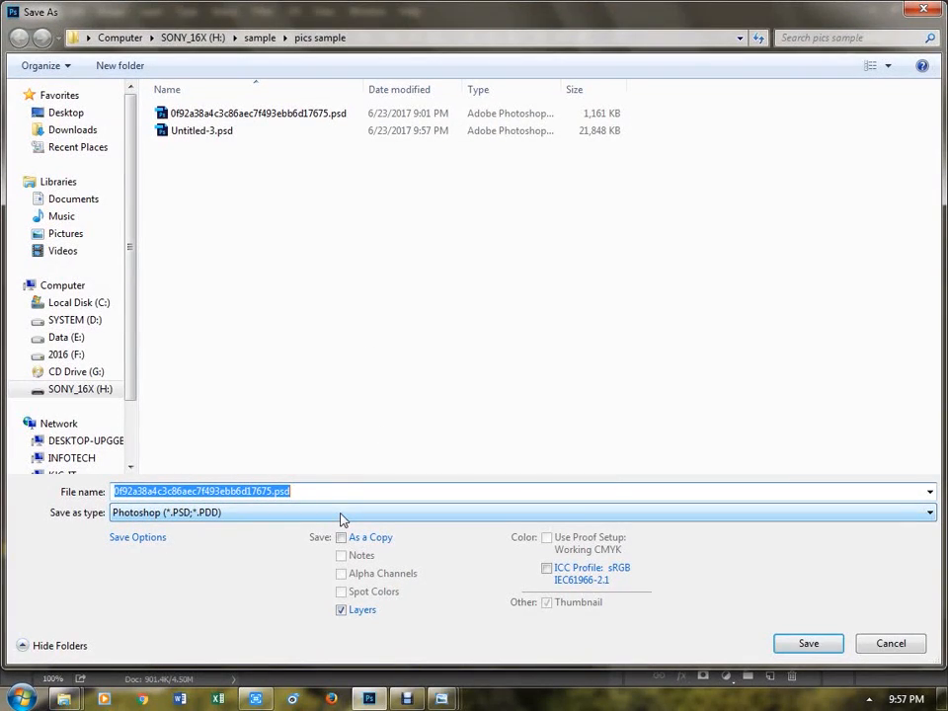
pyautogui.click(834, 650)
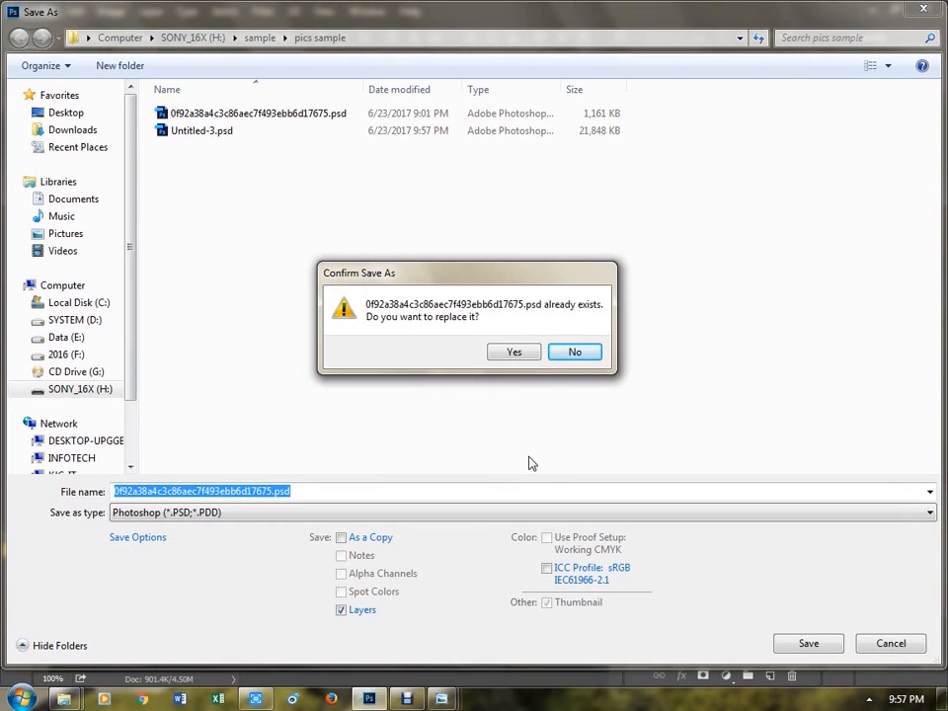
pyautogui.click(590, 354)
pyautogui.click(891, 647)
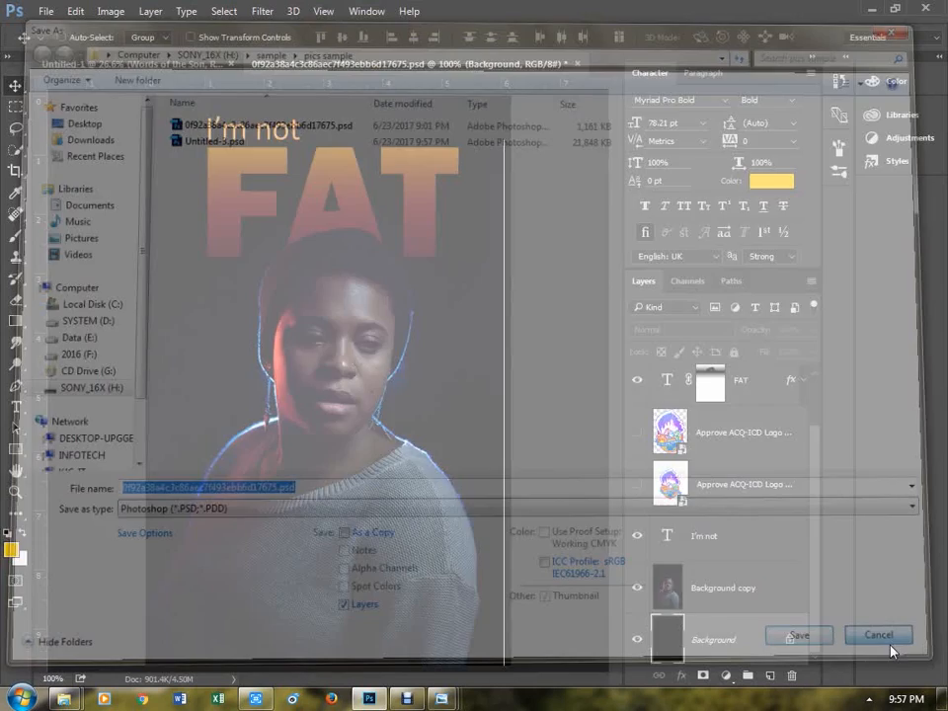
# - Close the FAT poster without saving, and save the "Love of the Father" layout as Untitled-1.psd in the pics sample folder
pyautogui.hotkey('ctrl', 'w')
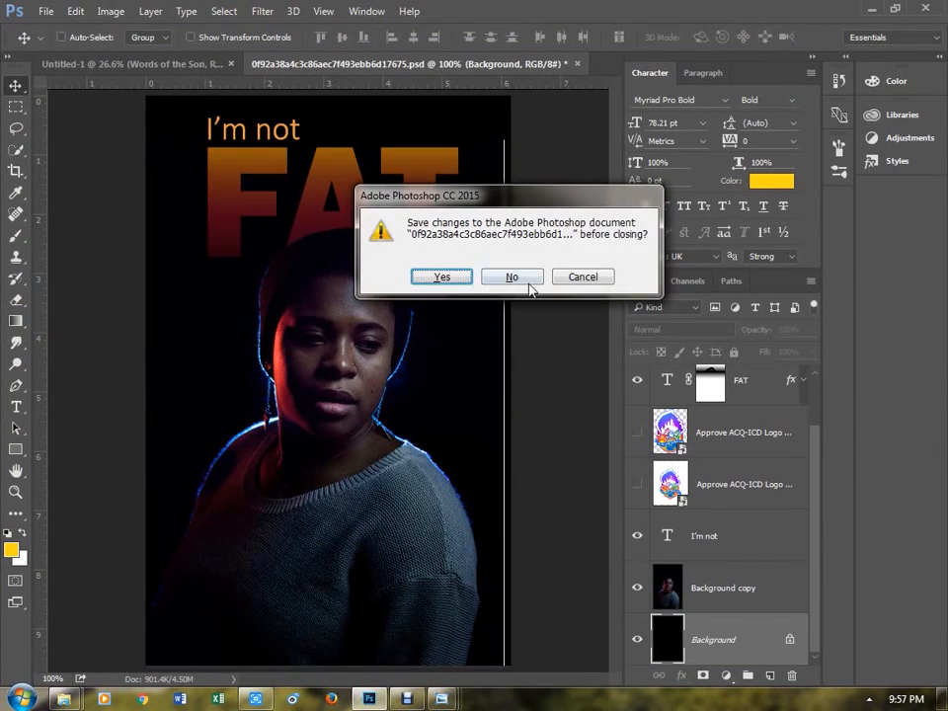
pyautogui.click(523, 282)
pyautogui.hotkey('ctrl', 'shift', 's')
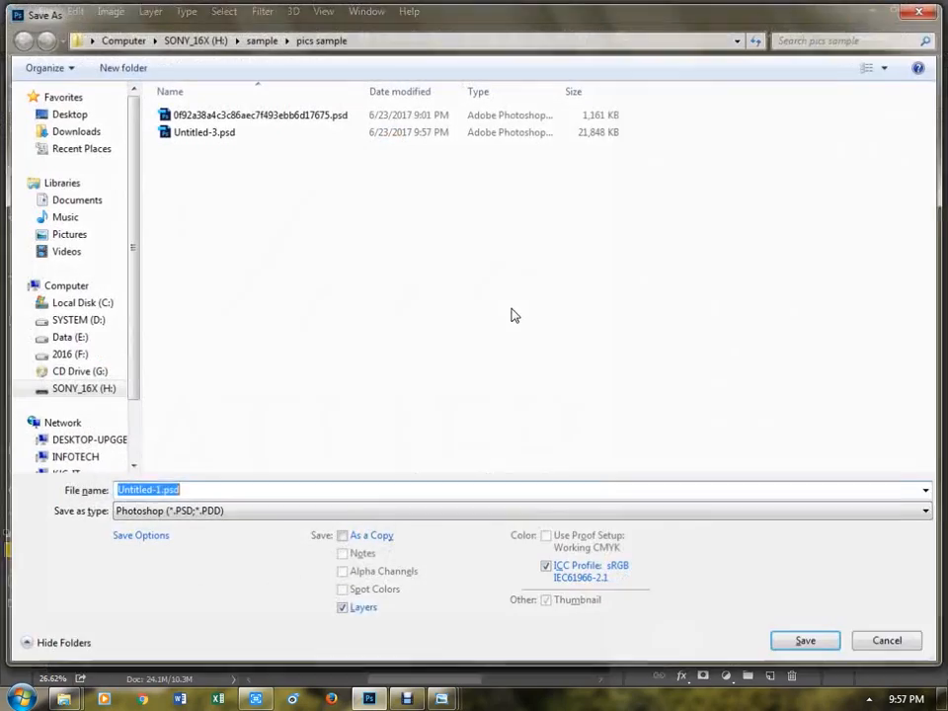
pyautogui.click(811, 645)
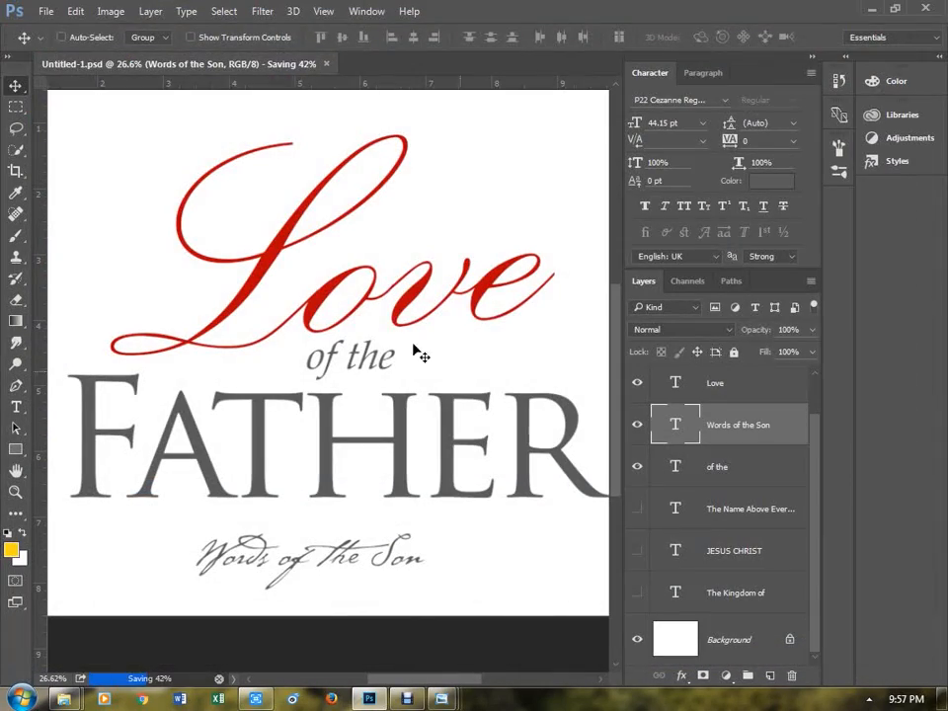
# - Save a JPEG copy named Untitled-1.jpg in the pics sample folder and close the document
pyautogui.hotkey('ctrl', 'shift', 's')
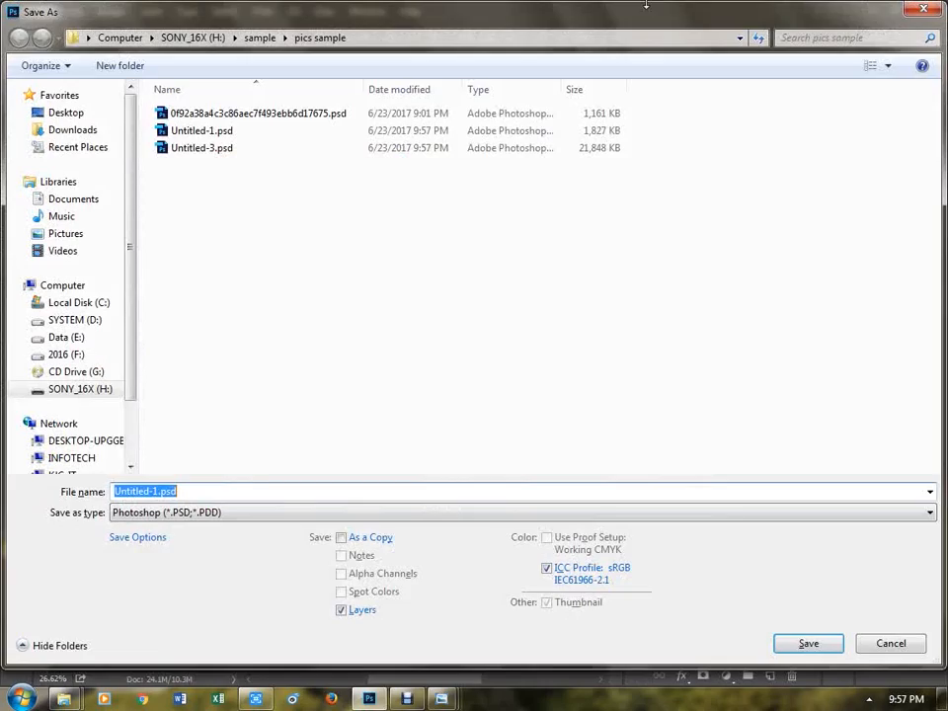
pyautogui.click(237, 522)
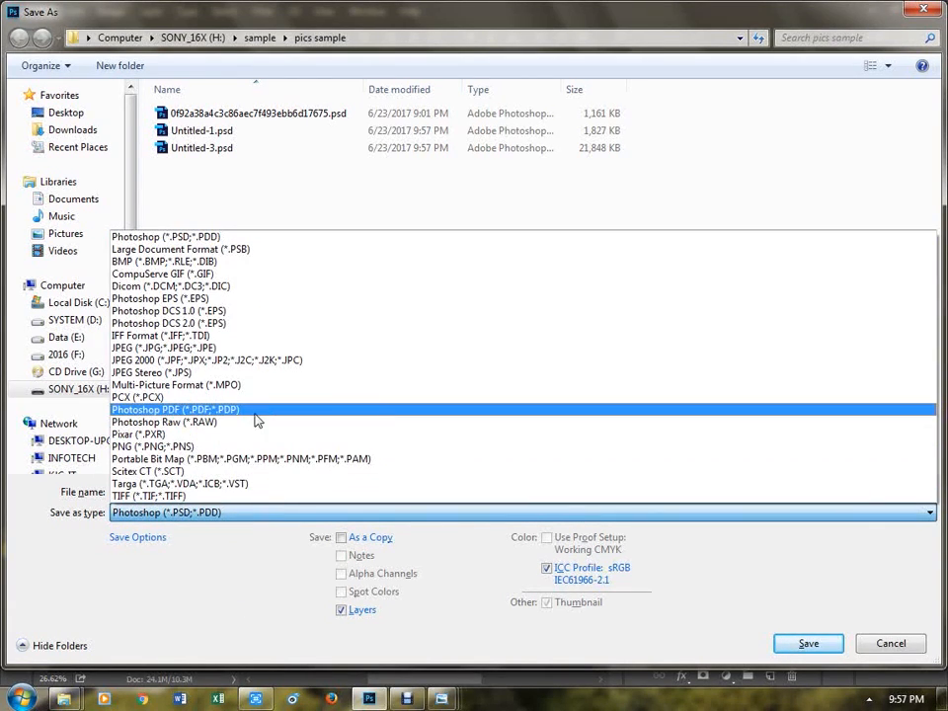
pyautogui.click(246, 348)
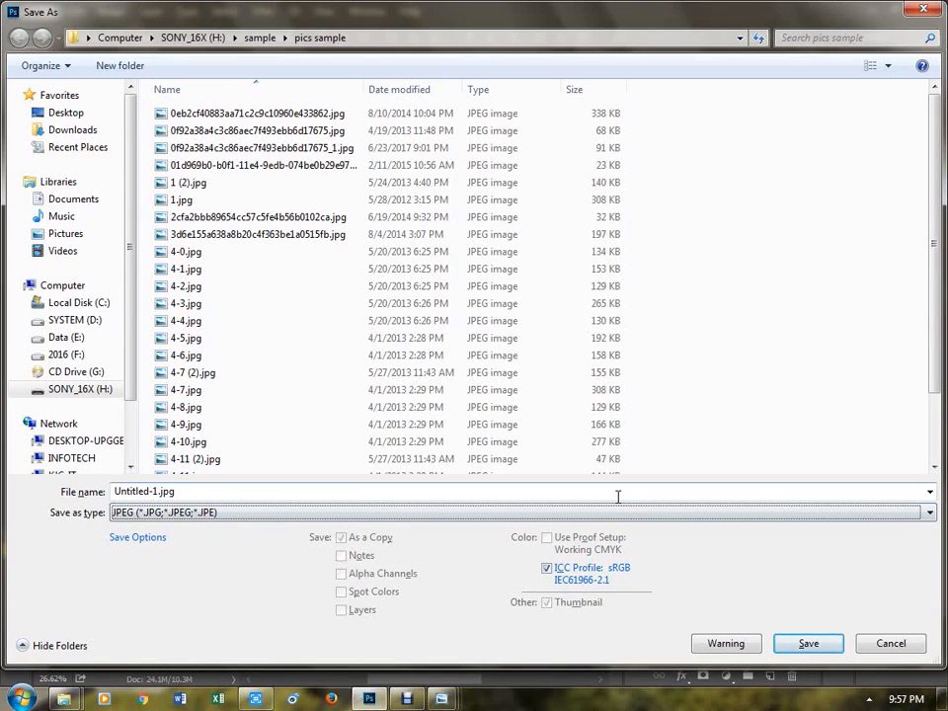
pyautogui.click(805, 643)
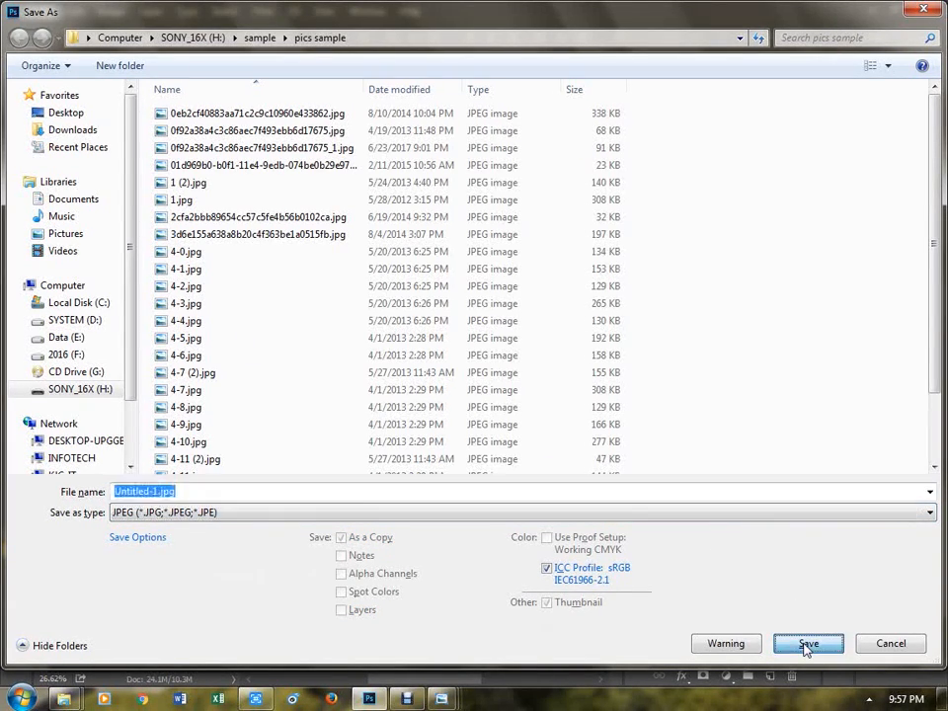
pyautogui.press('Return')
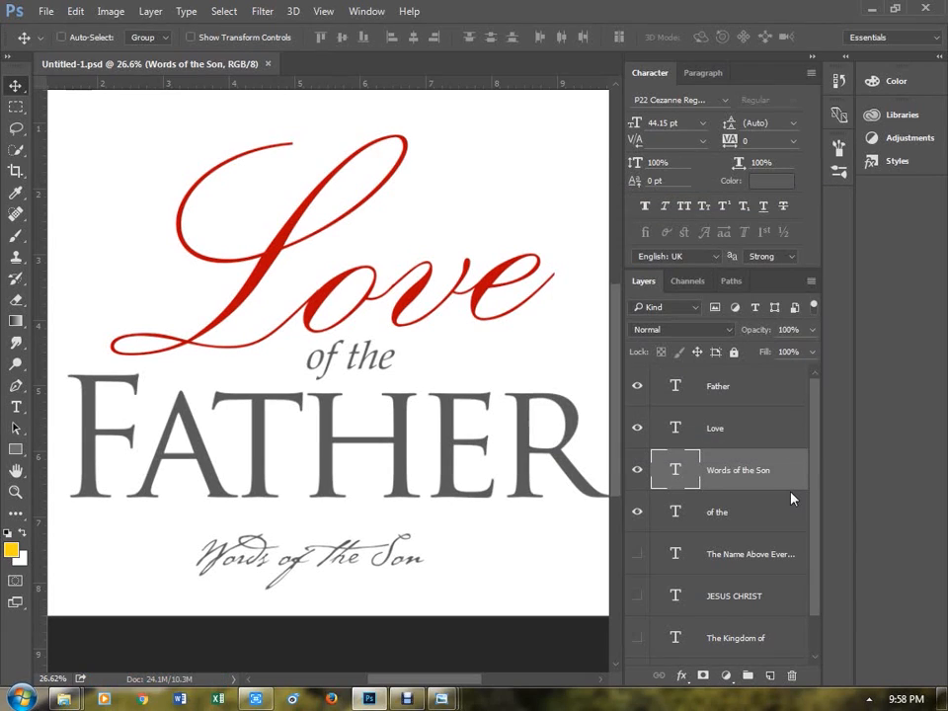
pyautogui.press('ctrl')
pyautogui.hotkey('ctrl', 'w')
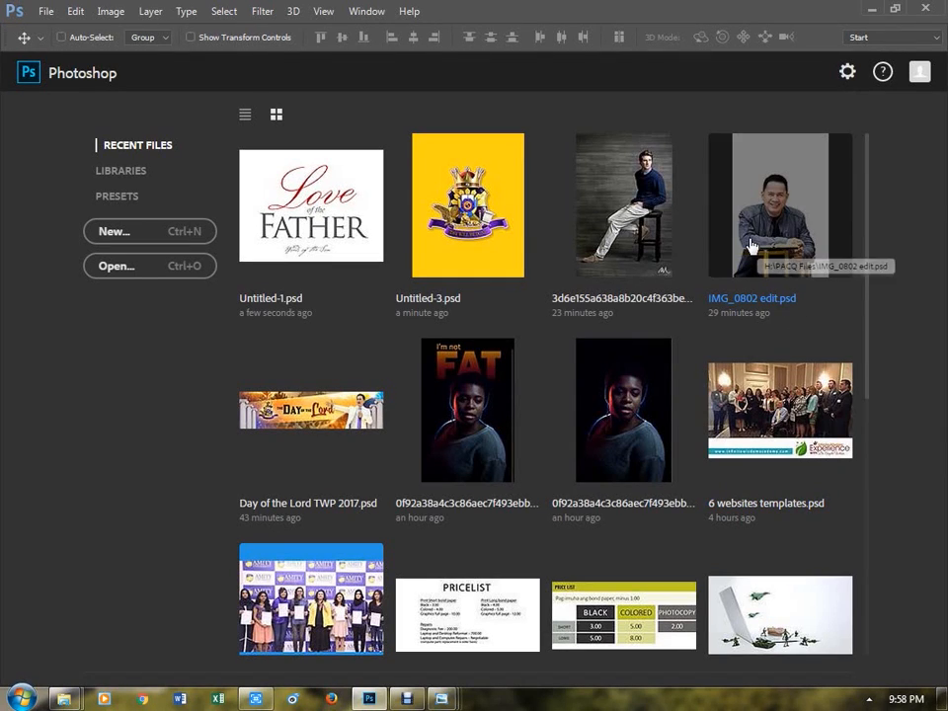
pyautogui.scroll(-5, 681, 312)
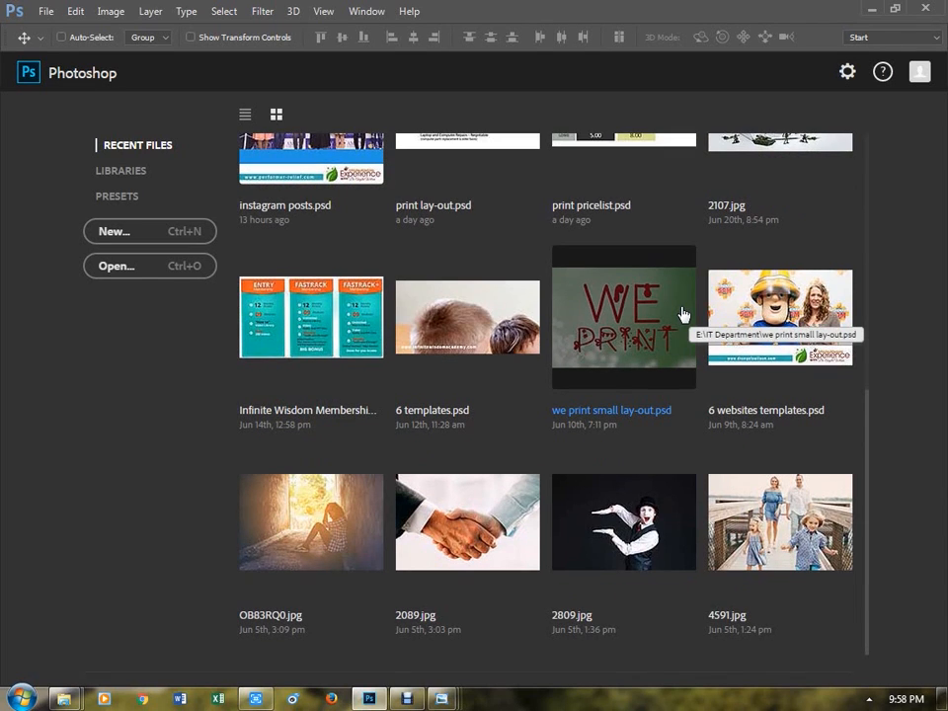
pyautogui.scroll(5, 681, 313)
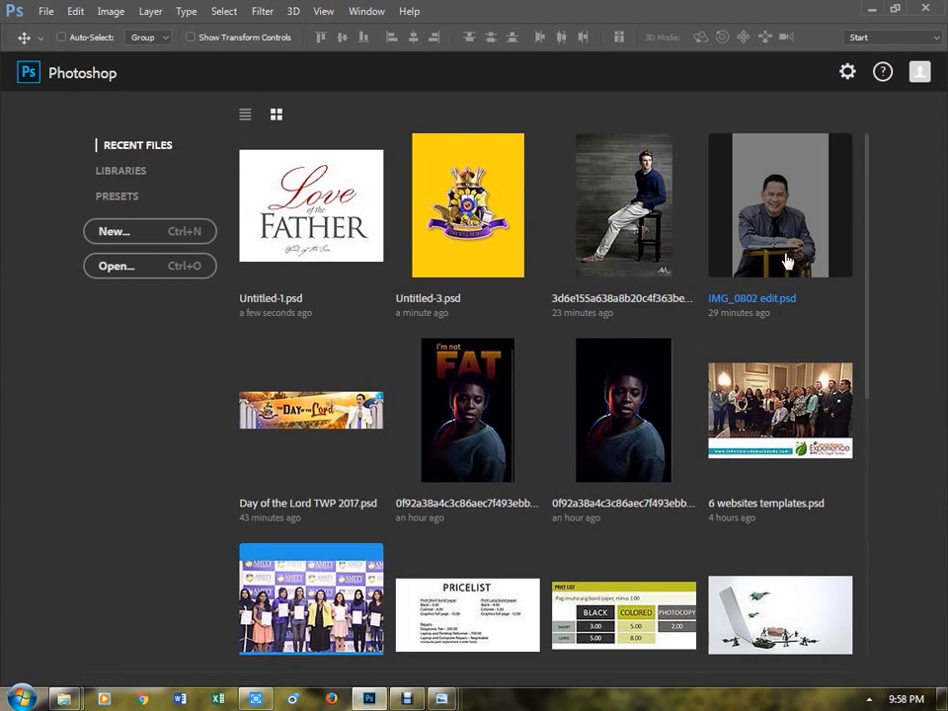
pyautogui.click(785, 298)
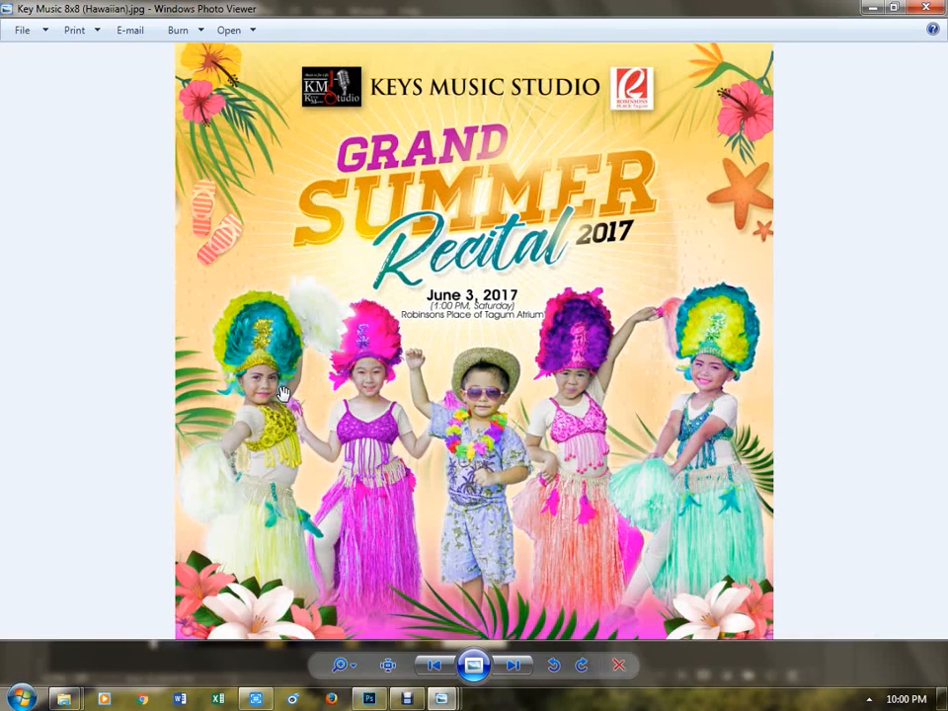
# - View the next sample design, Key Music Banner 2017 (Summer).jpg, in the photo viewer
pyautogui.press('Right')
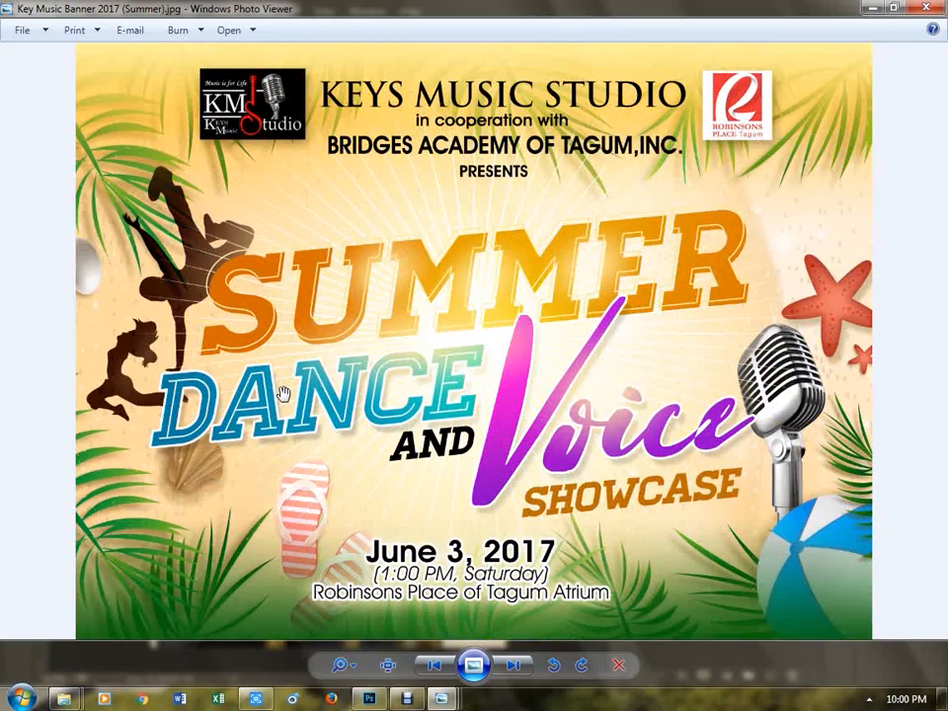
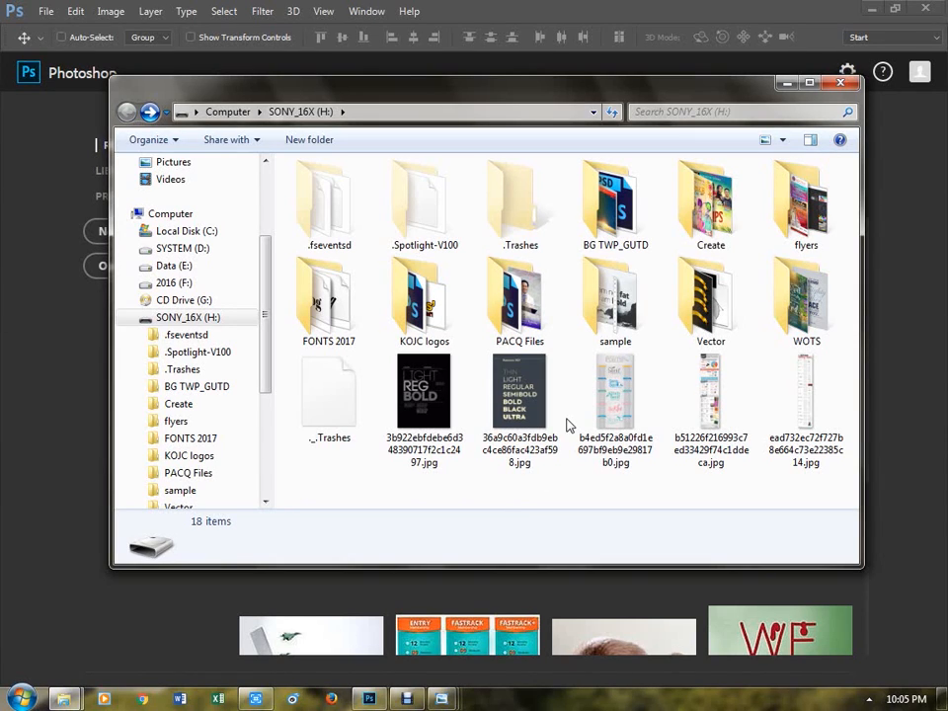
pyautogui.click(558, 339)
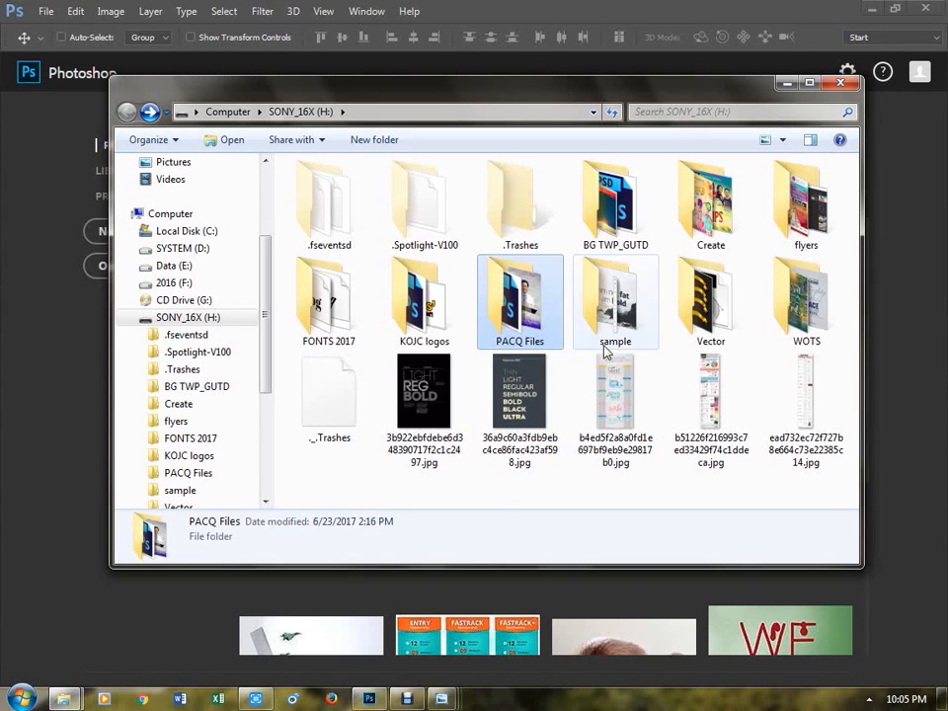
pyautogui.click(691, 320)
pyautogui.click(641, 301)
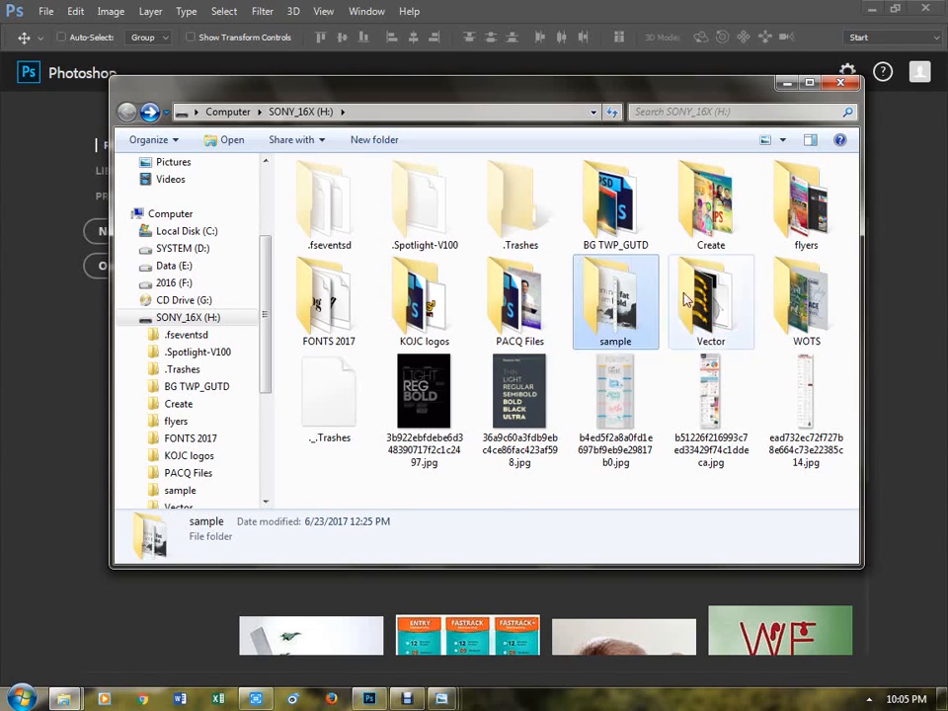
pyautogui.click(658, 497)
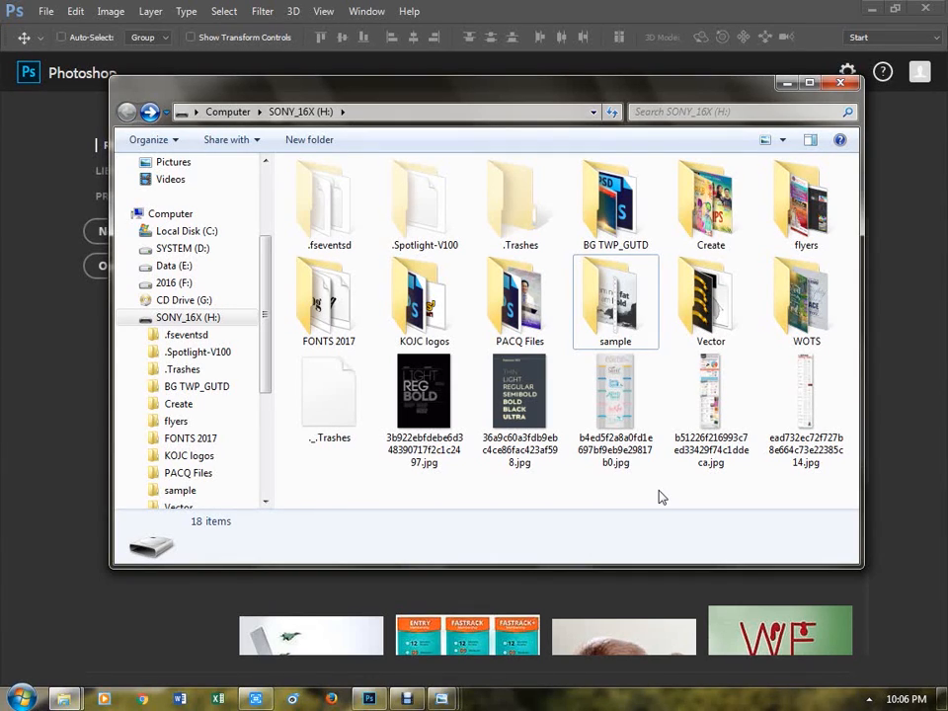
# - Open the sample folder on SONY_16X (H:) and view the lettering posters one after another, starting with "I Will Fight for You"
pyautogui.doubleClick(647, 326)
pyautogui.scroll(-5, 661, 337)
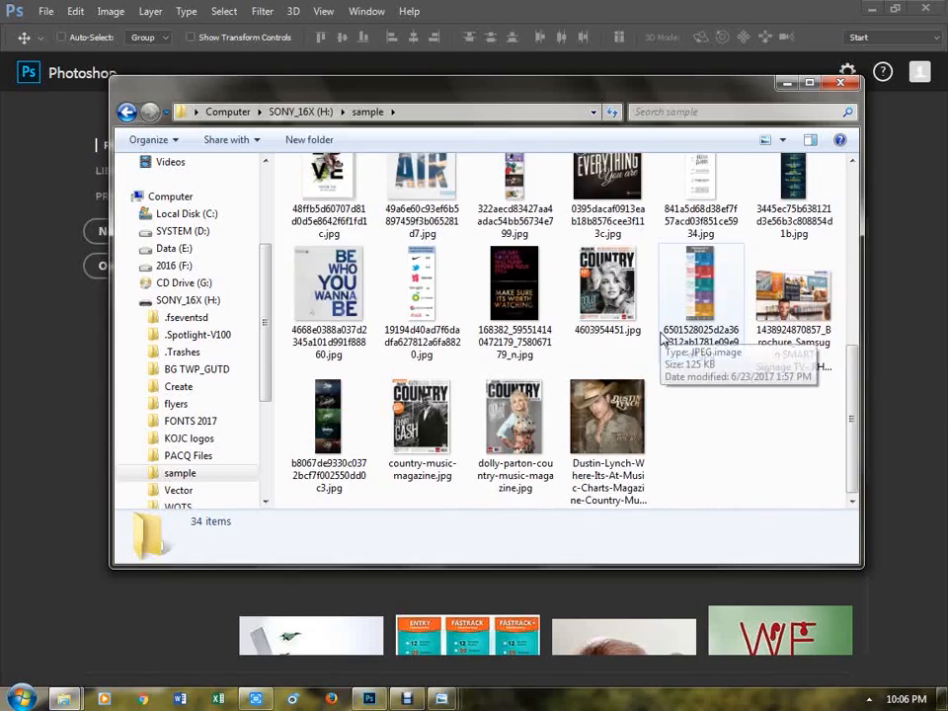
pyautogui.scroll(4, 661, 337)
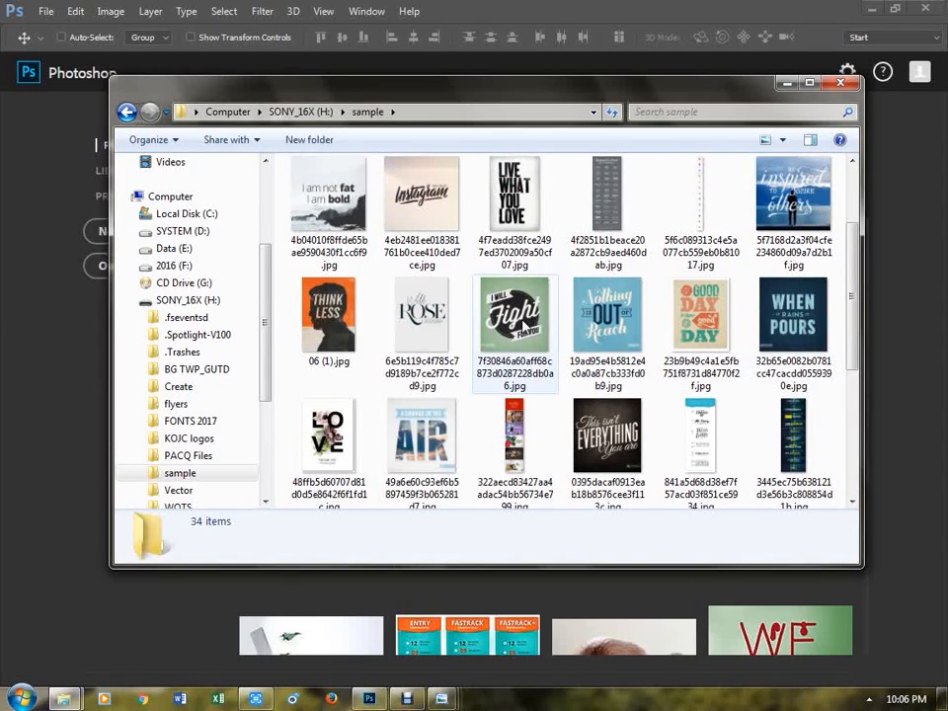
pyautogui.doubleClick(533, 329)
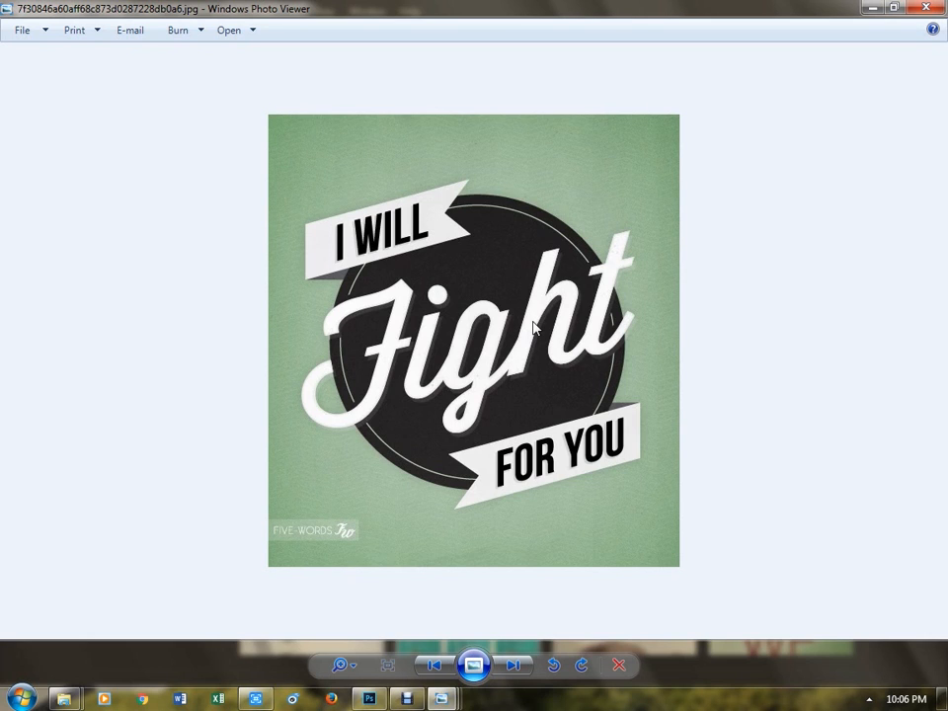
pyautogui.press('Right')
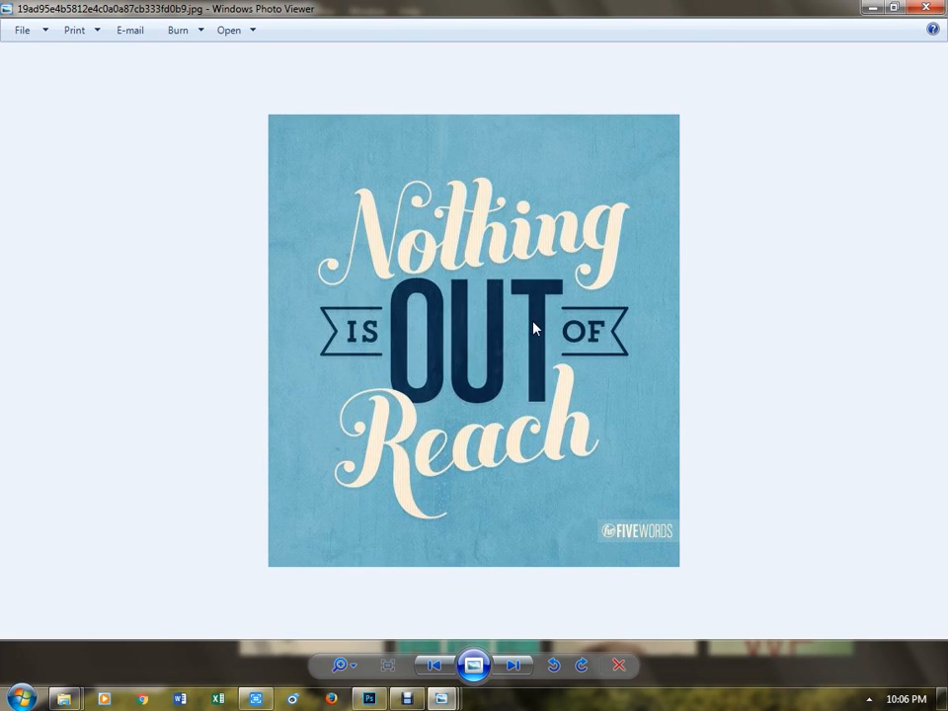
pyautogui.press('Right')
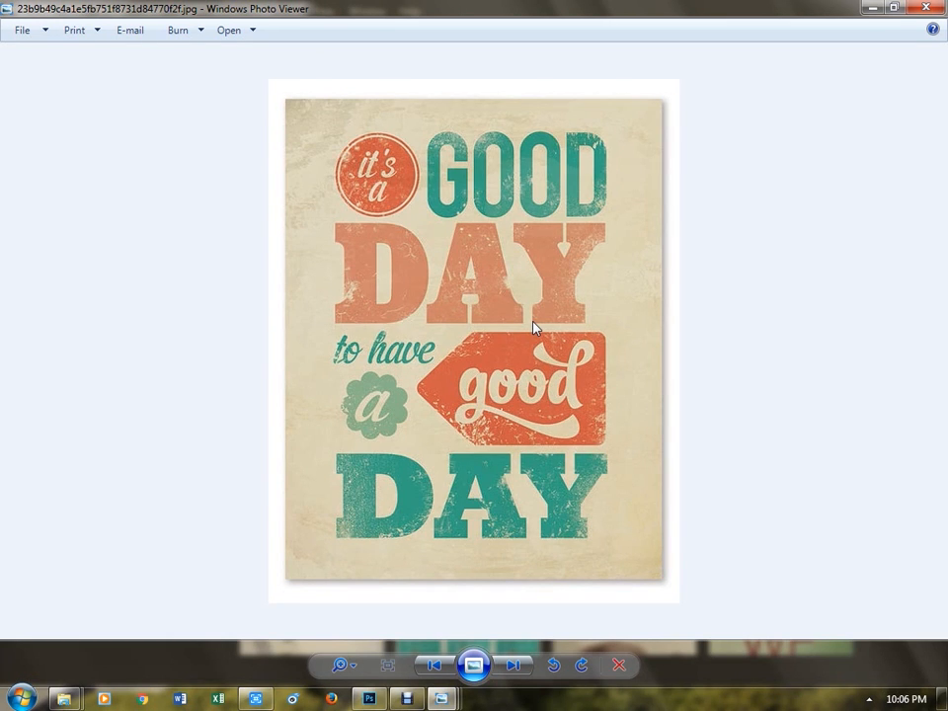
# - View the next lettering posters one after another up to "A Change in the Air", enlarging the floral LOVE card for a closer look
pyautogui.press('Right')
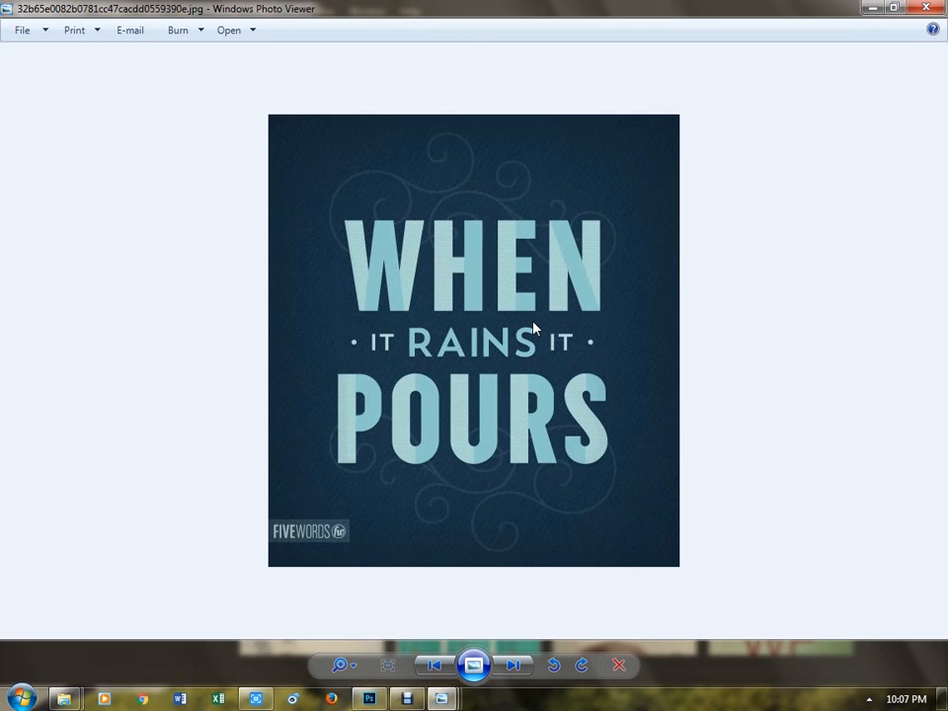
pyautogui.press('Right')
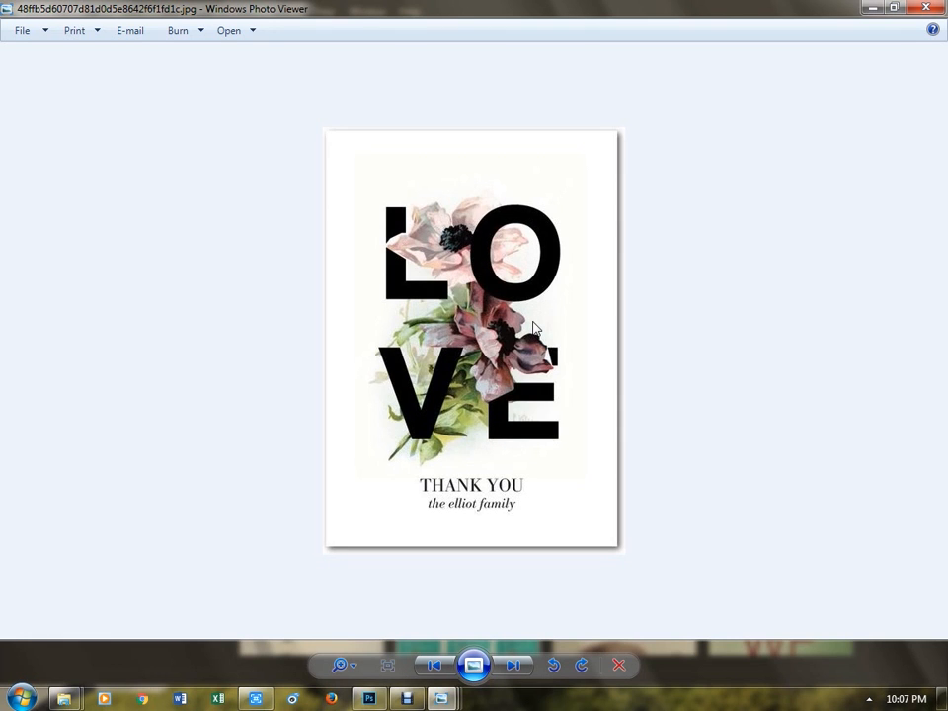
pyautogui.scroll(3, 533, 327)
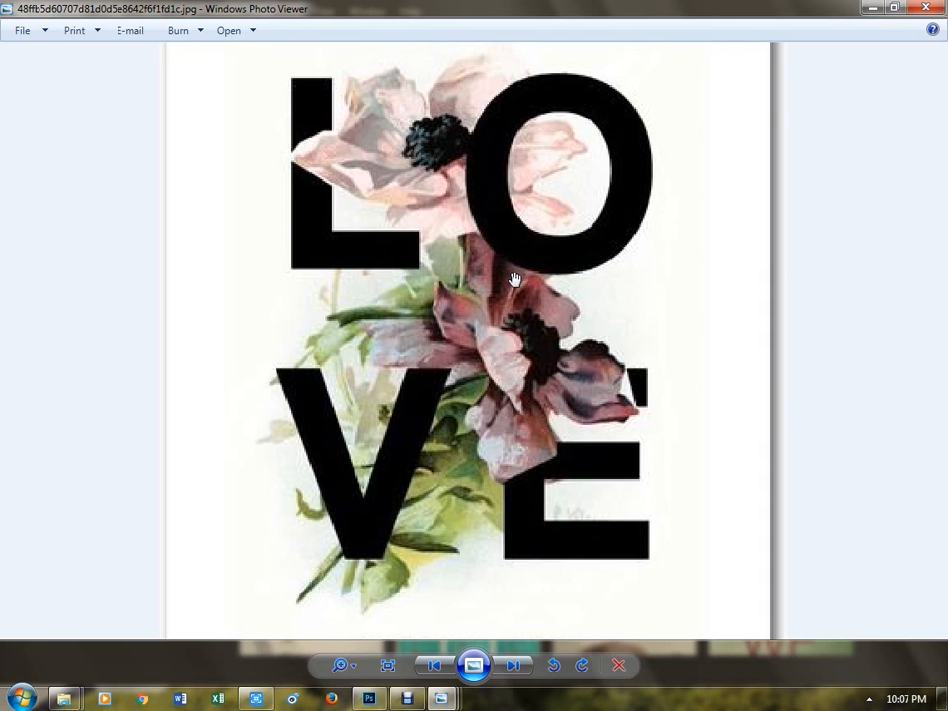
pyautogui.scroll(-3, 514, 277)
pyautogui.press('Right')
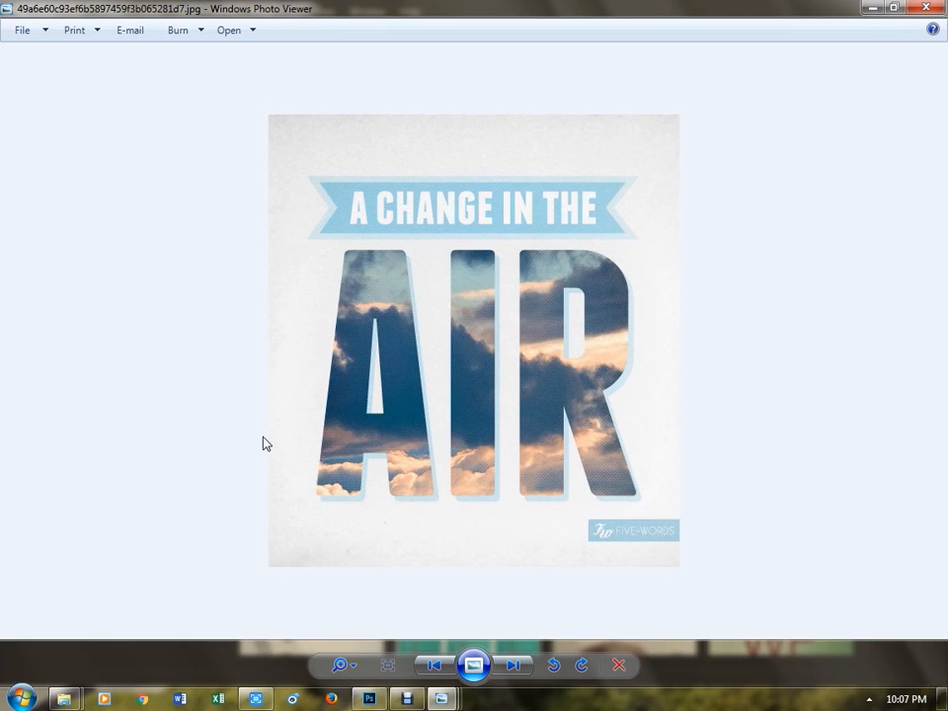
# - Switch to Photoshop, create an 8.5 x 11 inch Letter document at 300 pixels/inch, and add a paragraph text box reading AIR
pyautogui.click(368, 697)
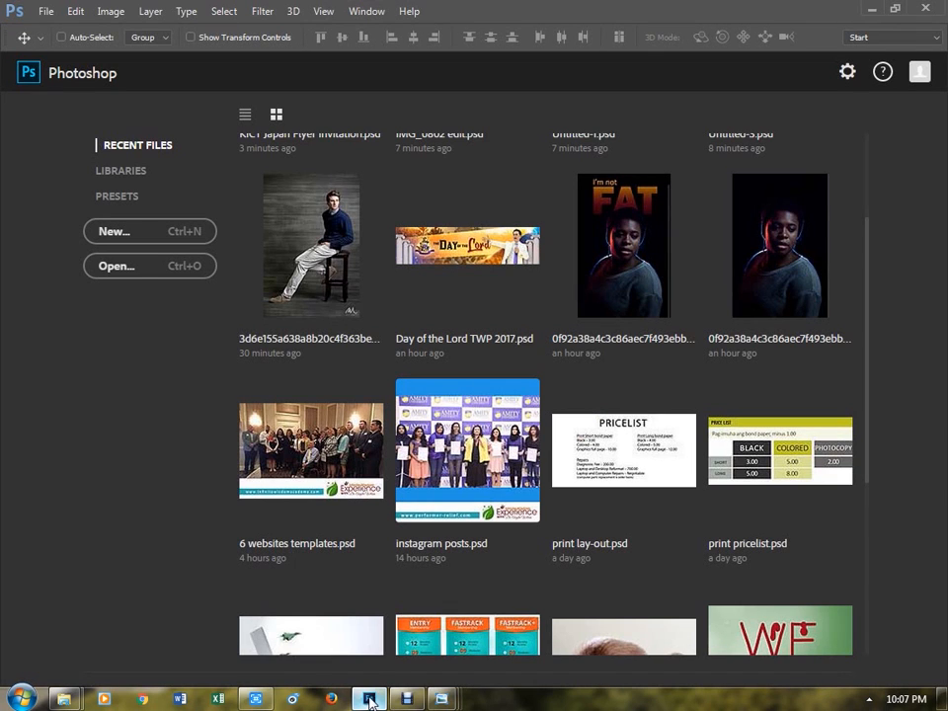
pyautogui.click(163, 231)
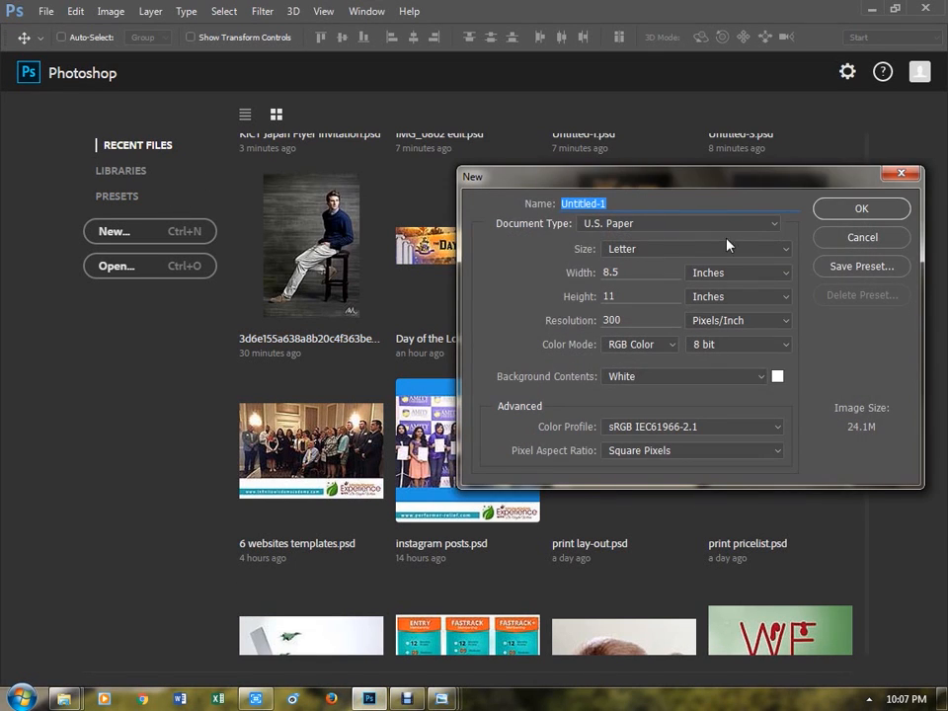
pyautogui.click(825, 215)
pyautogui.press('t')
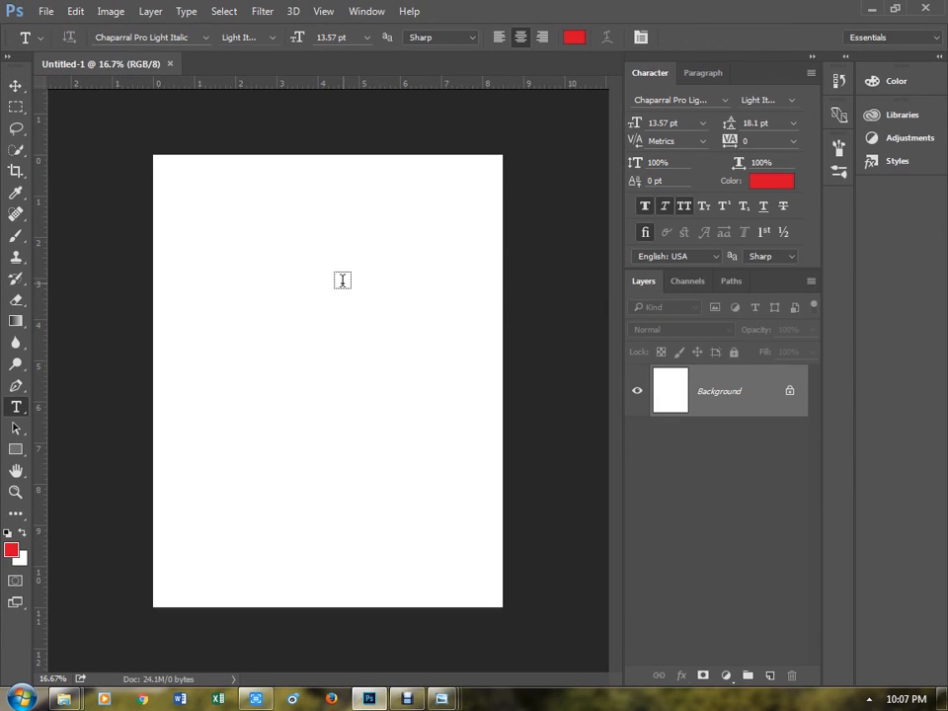
pyautogui.moveTo(205, 265); pyautogui.dragTo(455, 586)
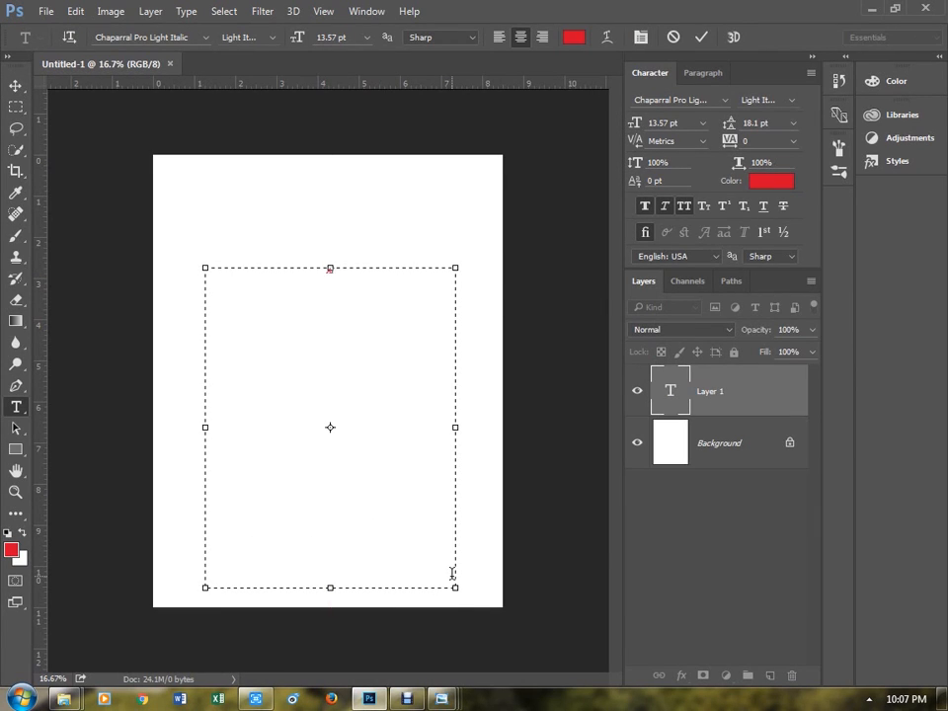
# - Change the colour of all the AIR text to black (000000)
pyautogui.hotkey('ctrl', 'a')
pyautogui.click(771, 181)
pyautogui.click(452, 514)
pyautogui.moveTo(452, 513); pyautogui.dragTo(431, 554)
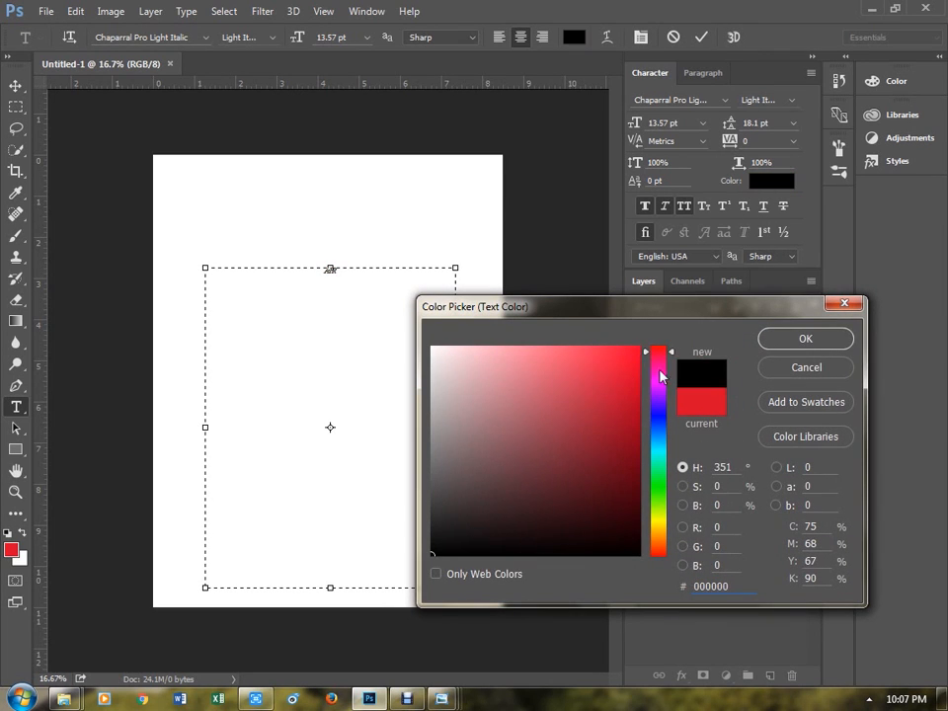
pyautogui.click(795, 336)
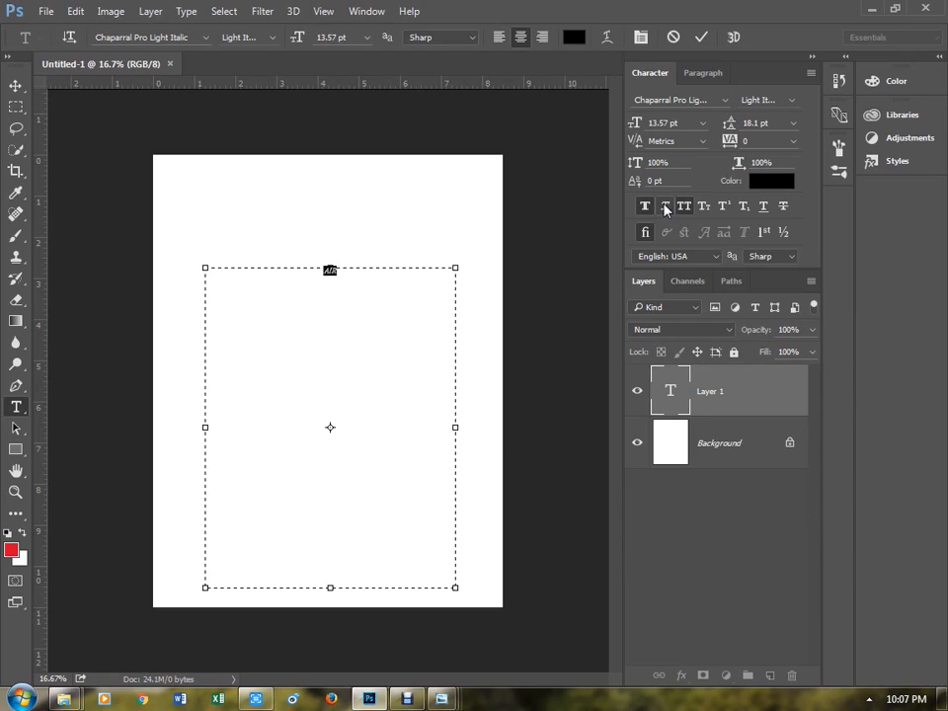
# - Set AIR to Chaparral Pro Bold without faux styles at 213.57 pt, and shorten its text box to just below the letters
pyautogui.click(645, 208)
pyautogui.click(790, 100)
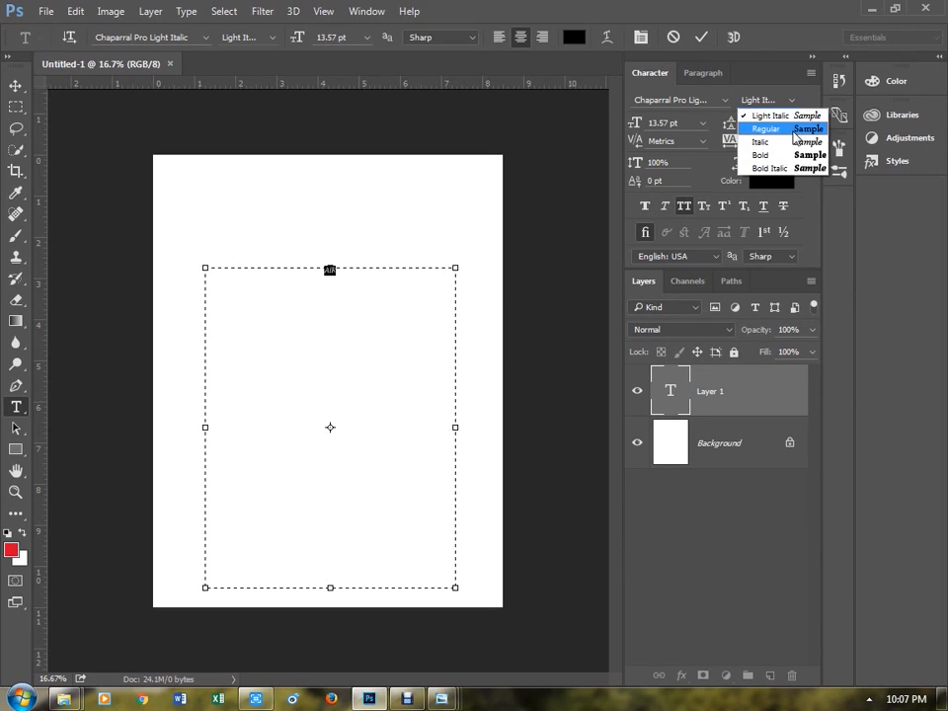
pyautogui.click(795, 156)
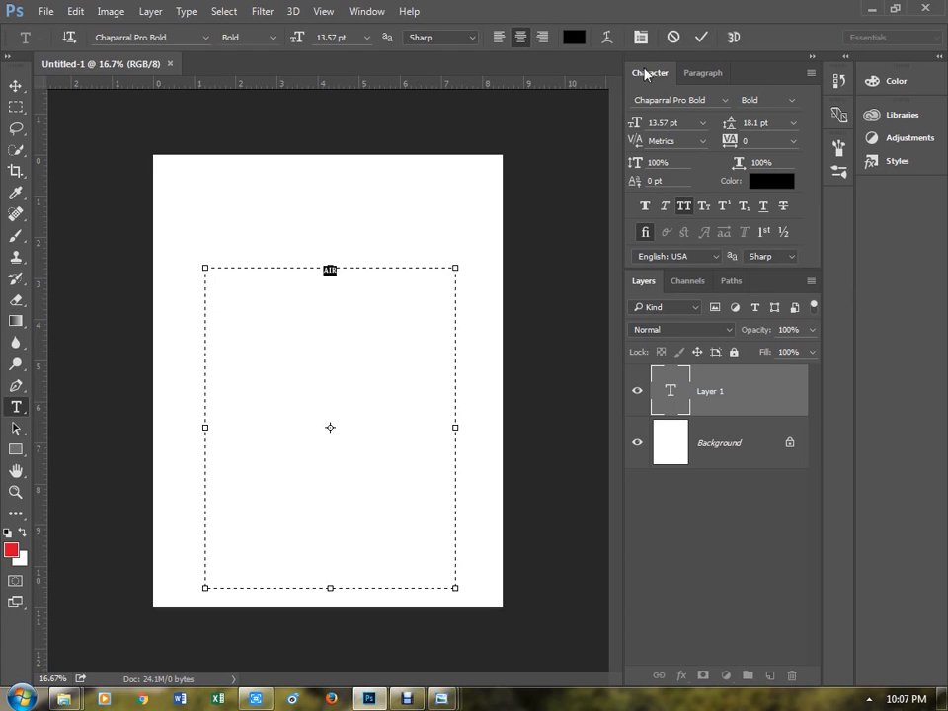
pyautogui.moveTo(634, 122); pyautogui.dragTo(799, 127)
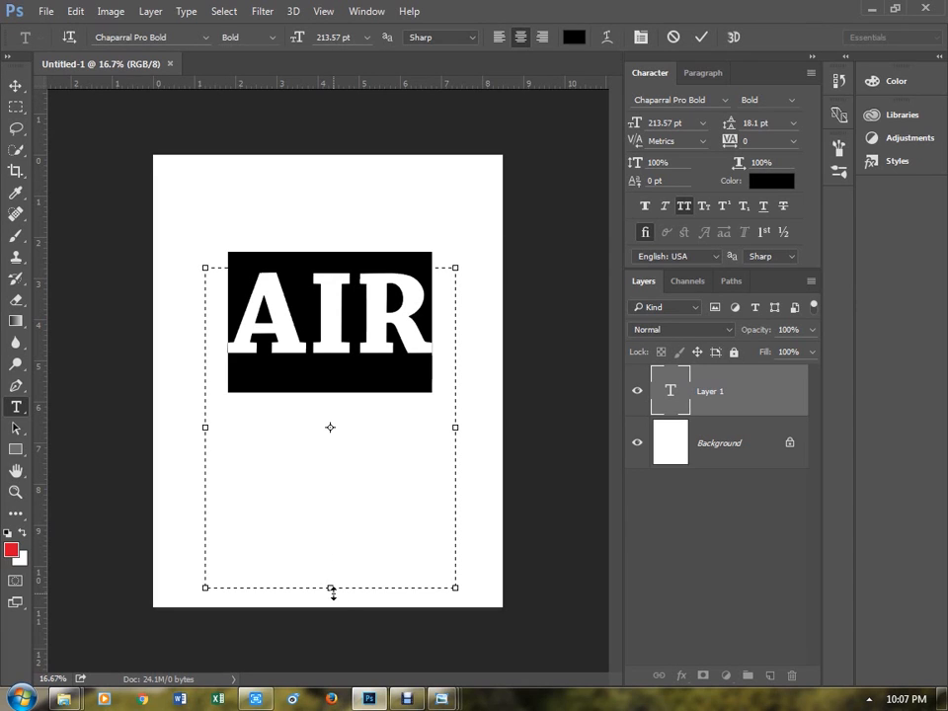
pyautogui.moveTo(331, 592); pyautogui.dragTo(337, 416)
pyautogui.click(18, 87)
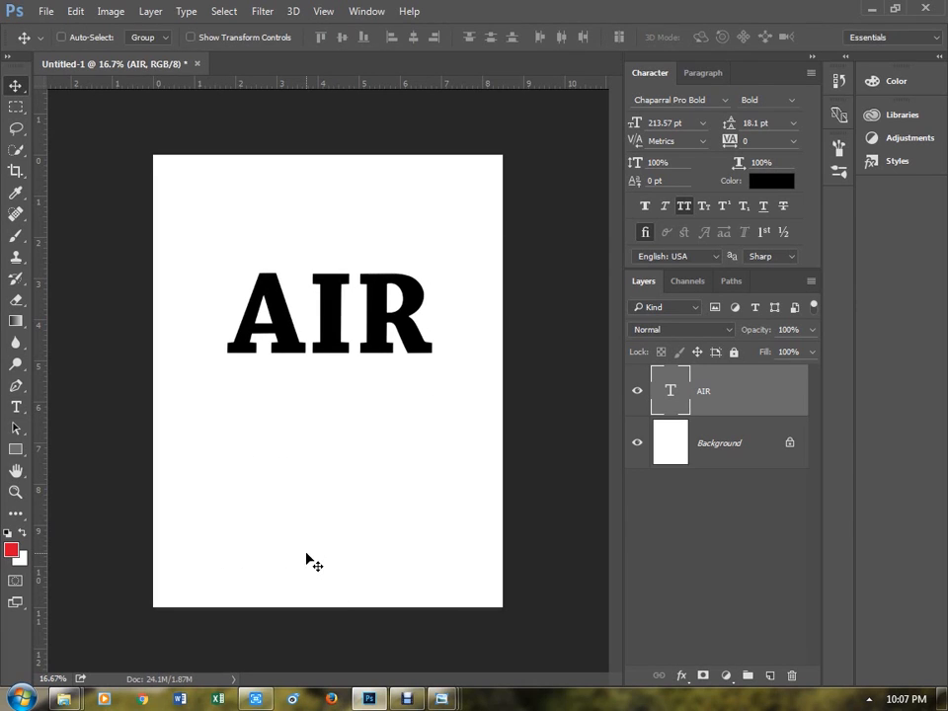
# - Open the materials folder inside By Markulet Tutorial > sample in the file explorer, and move its window partly off the canvas
pyautogui.moveTo(65, 698)
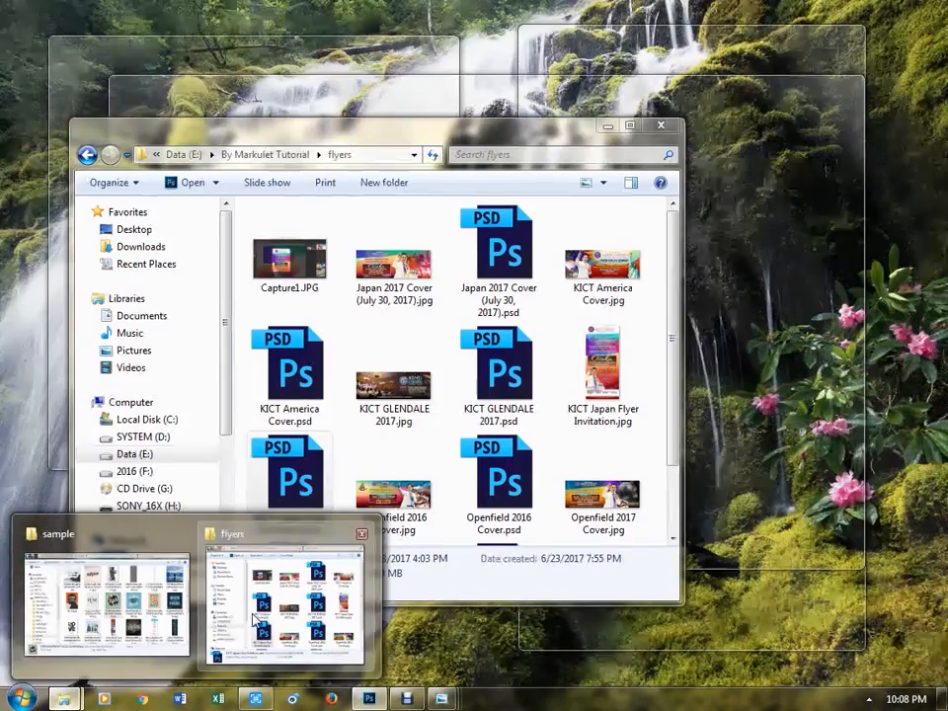
pyautogui.click(285, 612)
pyautogui.press('BackSpace')
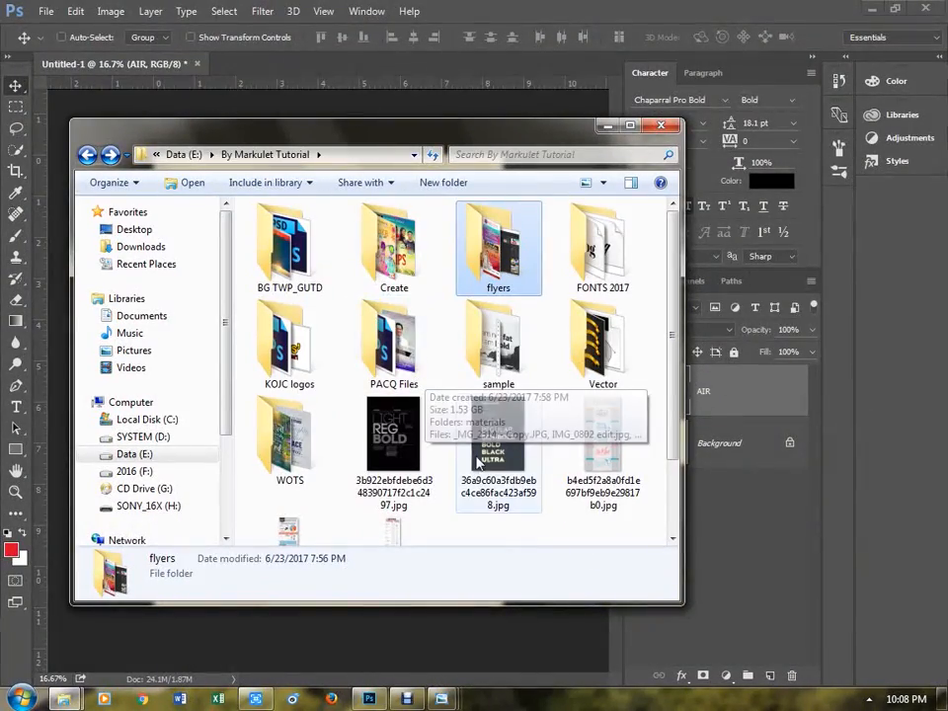
pyautogui.scroll(-1, 399, 370)
pyautogui.scroll(1, 398, 371)
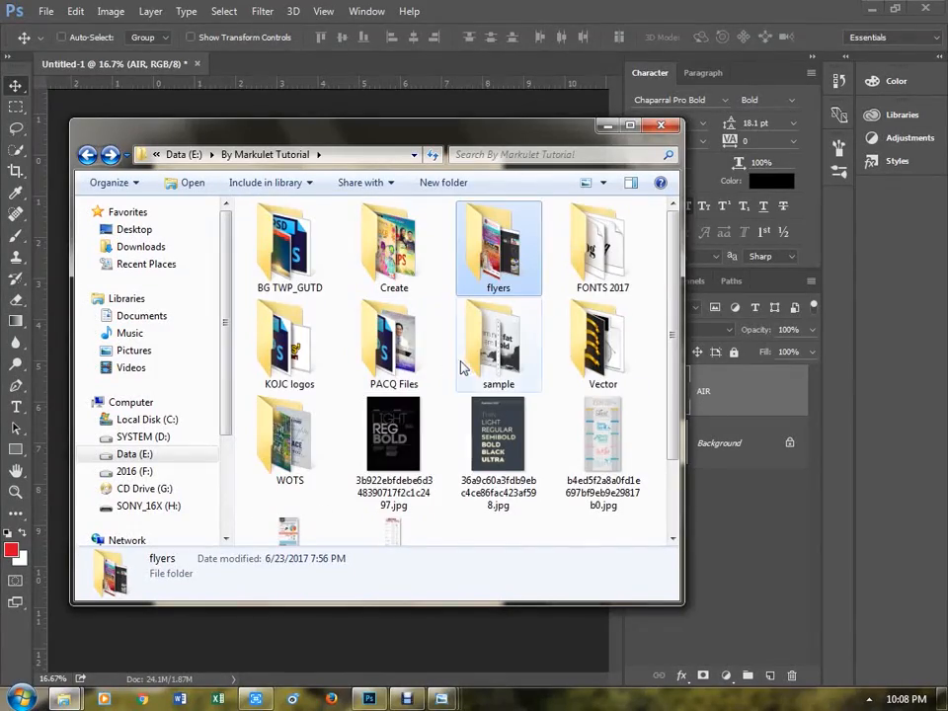
pyautogui.doubleClick(489, 350)
pyautogui.doubleClick(306, 274)
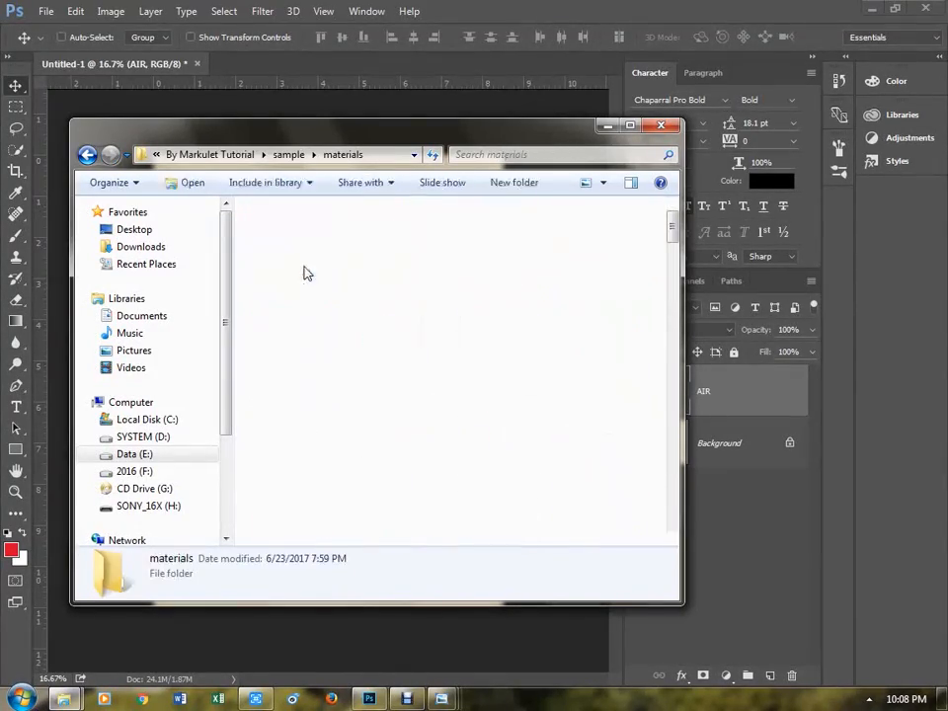
pyautogui.moveTo(456, 140); pyautogui.dragTo(689, 172)
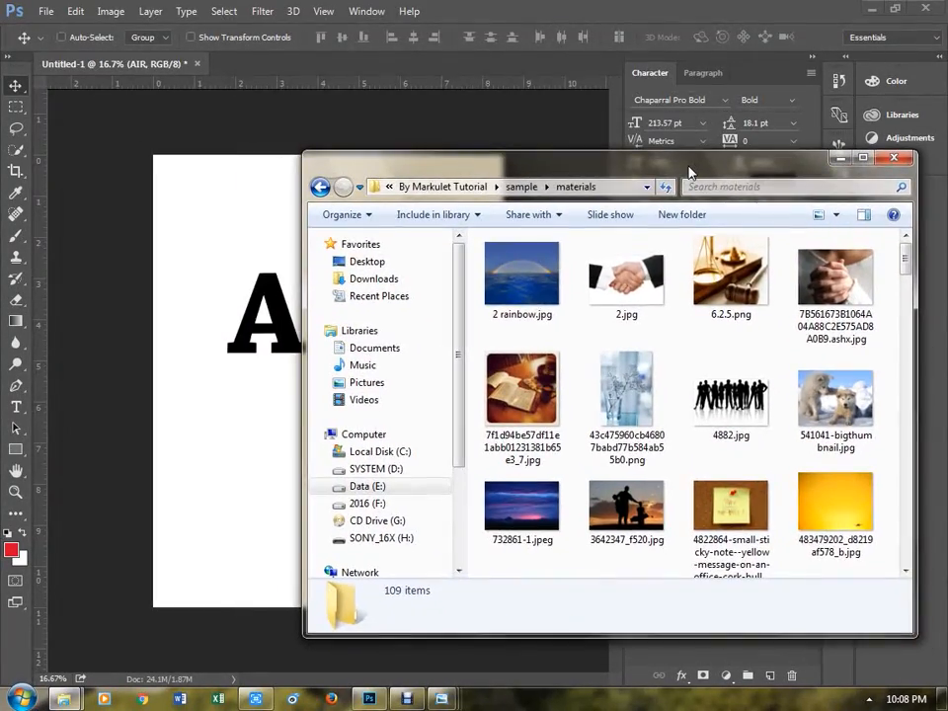
# - Return to Photoshop, replace the word AIR with CLOUDS, and enlarge the text box to about 8.94 x 3.28 inches
pyautogui.click(233, 313)
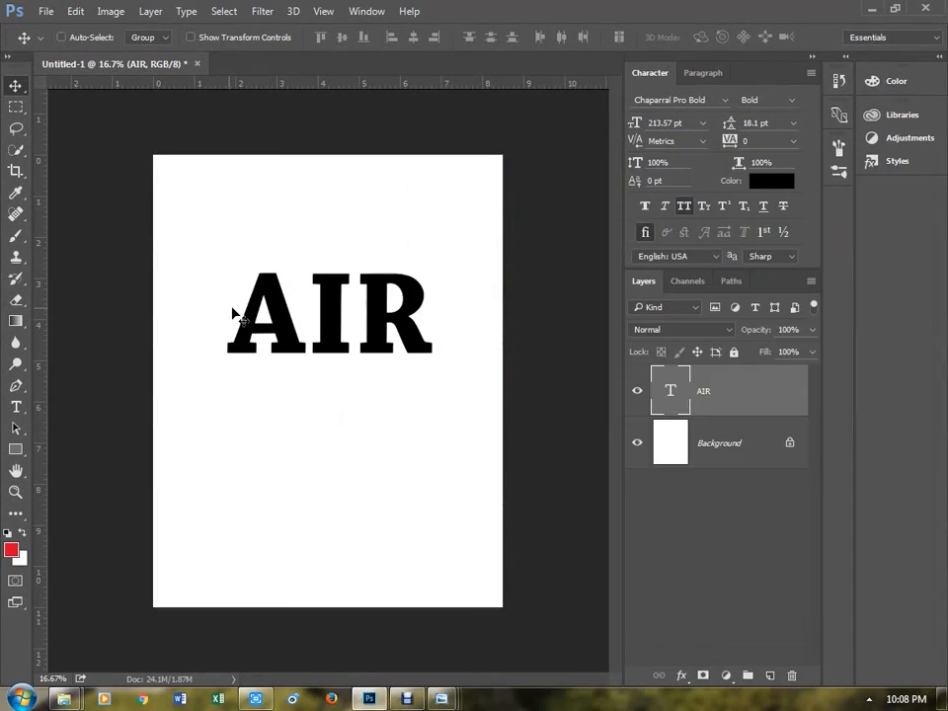
pyautogui.doubleClick(681, 396)
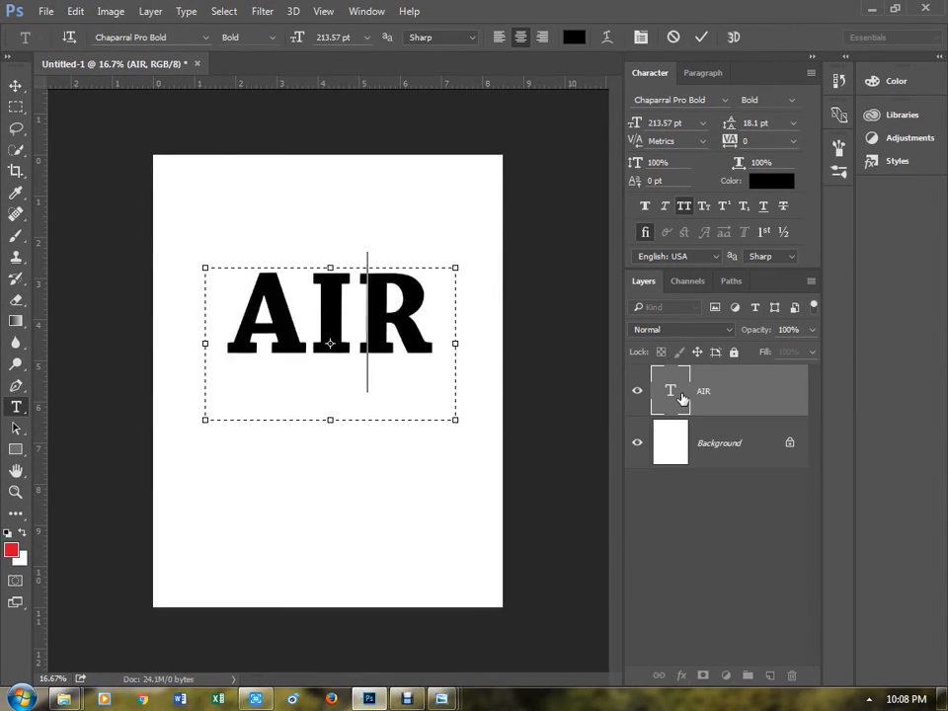
pyautogui.write('CLOUDS')
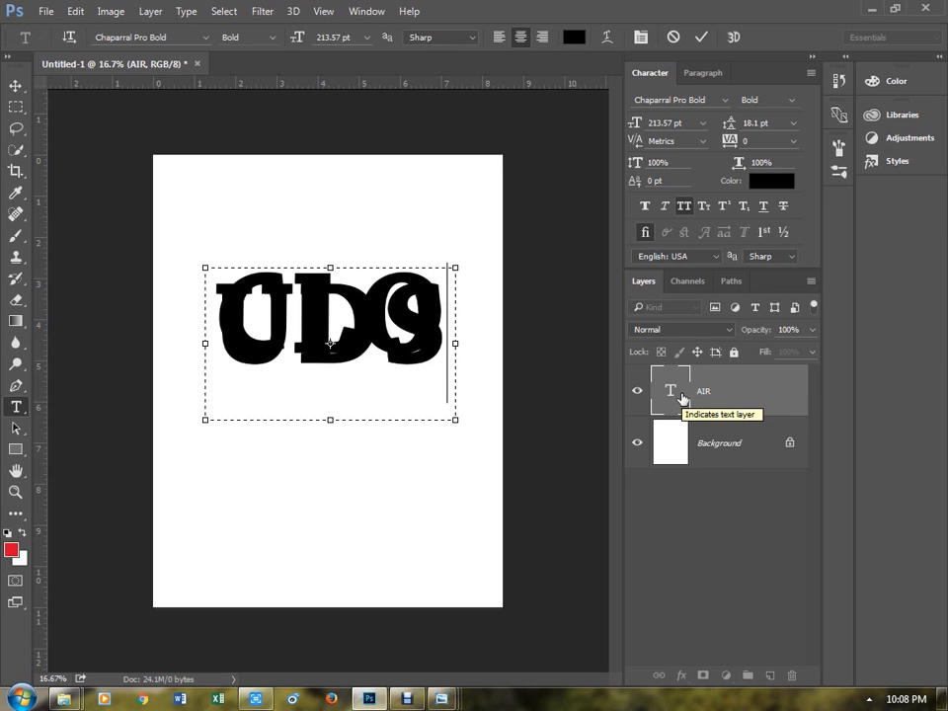
pyautogui.moveTo(455, 419); pyautogui.dragTo(572, 402)
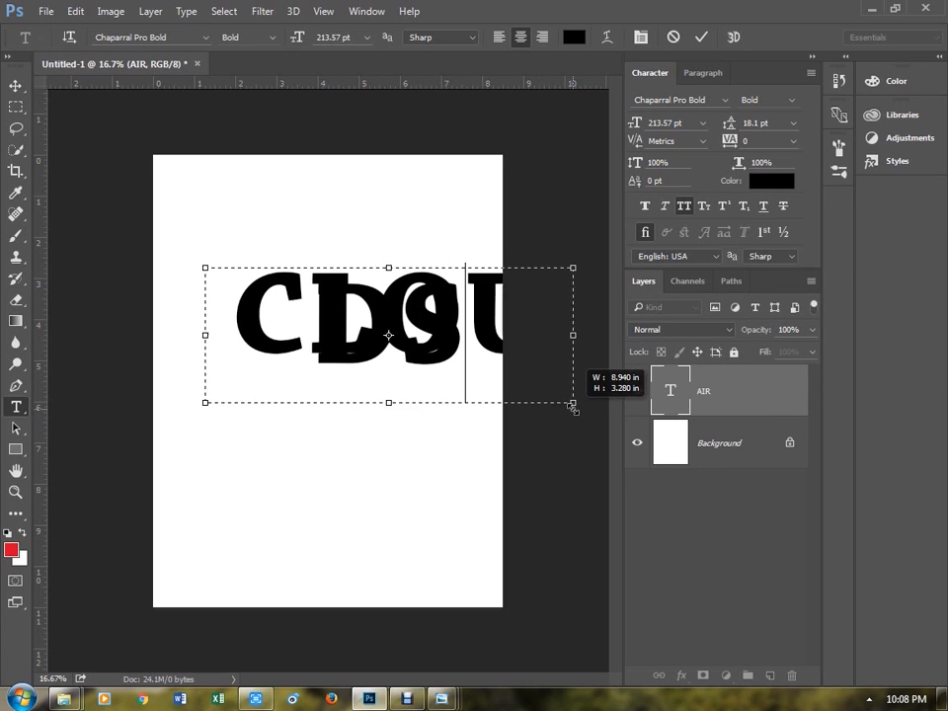
# - Reduce the CLOUDS text to 144.57 pt, shorten its text box, and move the word so it fits within the page width
pyautogui.hotkey('ctrl', 'a')
pyautogui.moveTo(634, 123); pyautogui.dragTo(582, 138)
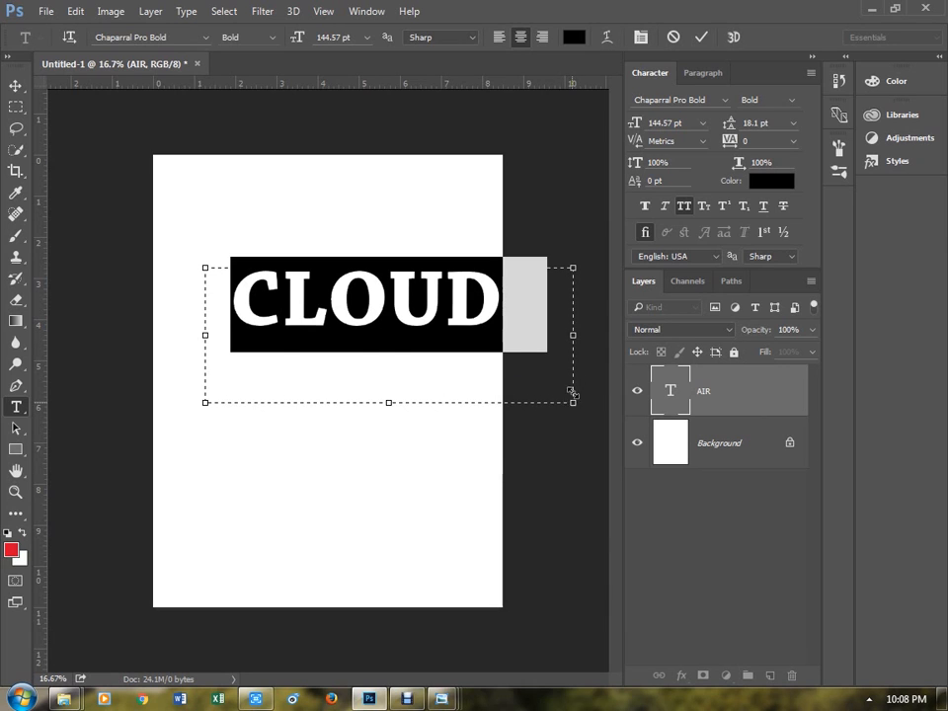
pyautogui.moveTo(573, 402); pyautogui.dragTo(578, 356)
pyautogui.click(15, 85)
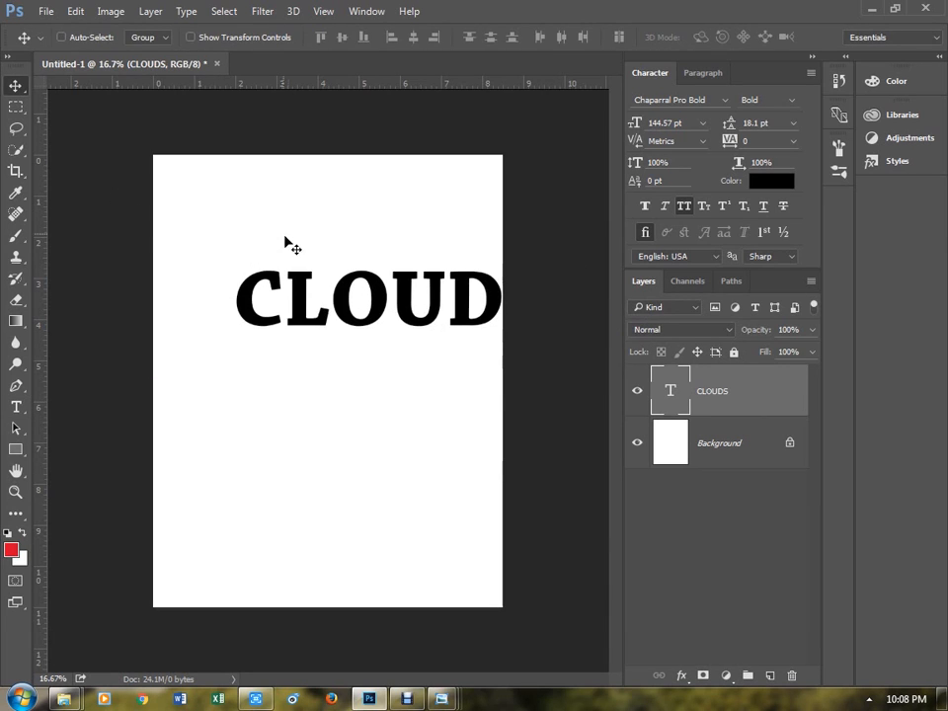
pyautogui.moveTo(285, 243); pyautogui.dragTo(227, 286)
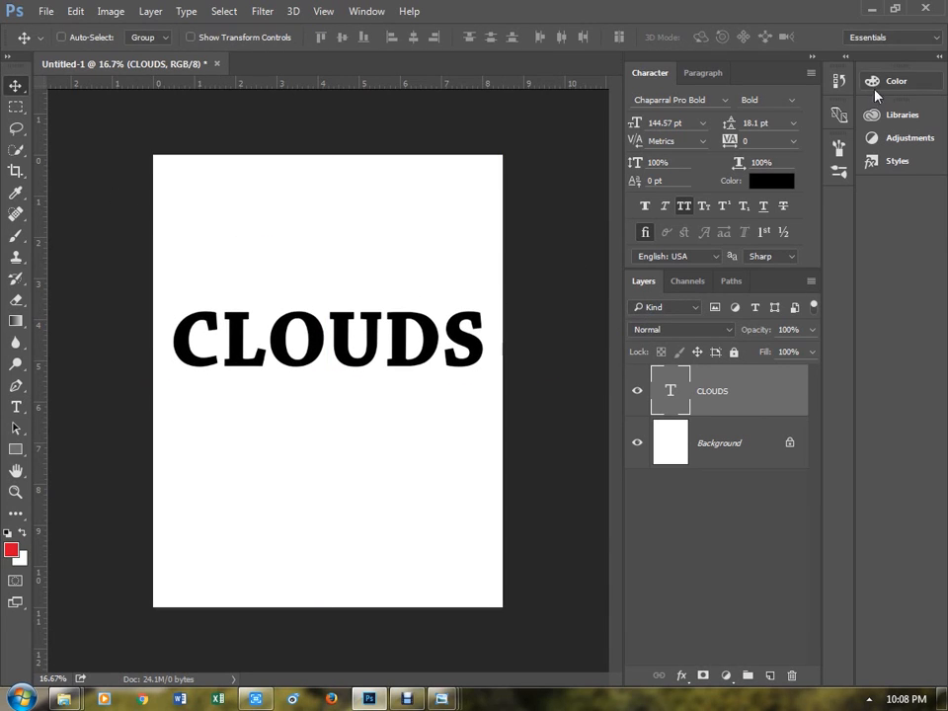
# - Tighten the tracking of the CLOUDS text to -50
pyautogui.click(792, 141)
pyautogui.click(797, 212)
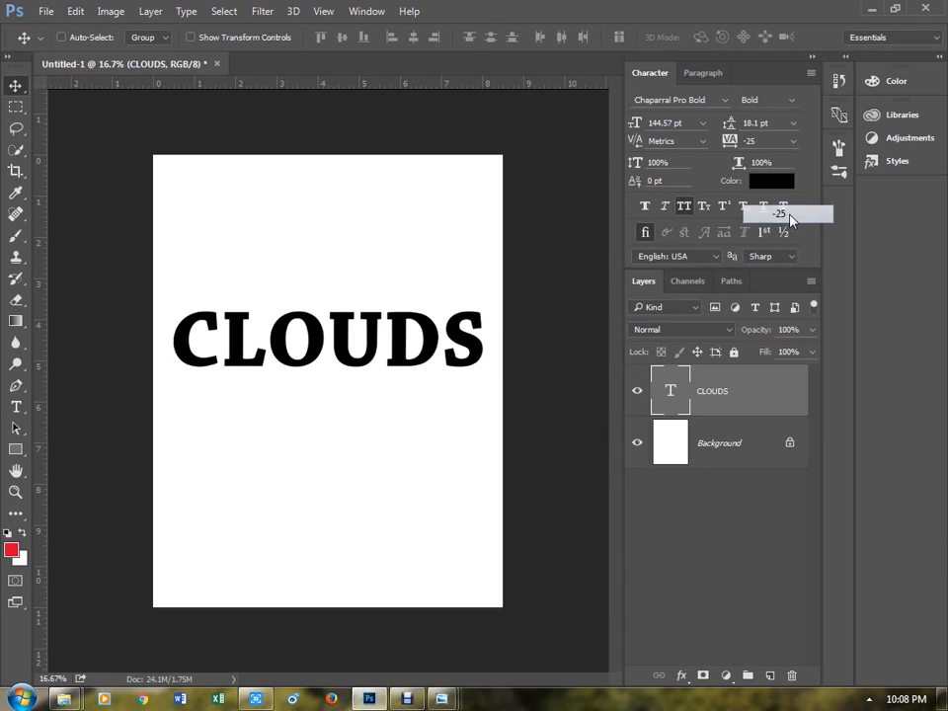
pyautogui.click(792, 141)
pyautogui.click(796, 194)
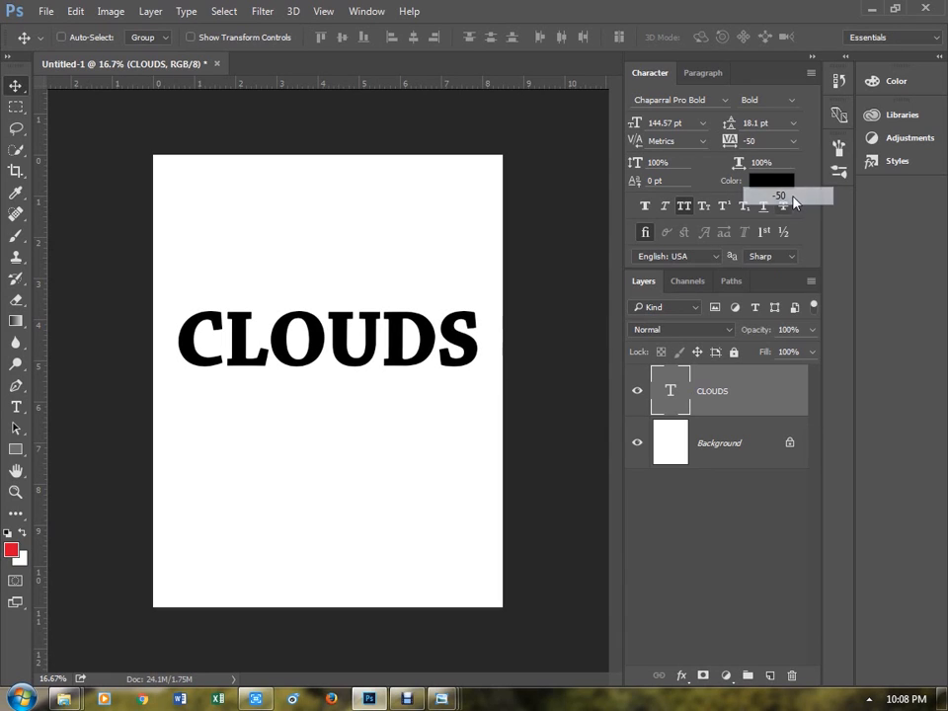
# - Place 732861-1.jpeg from the materials folder above the CLOUDS layer and enlarge it to cover the page width and the whole word
pyautogui.scroll(1, 301, 381)
pyautogui.scroll(1, 301, 381)
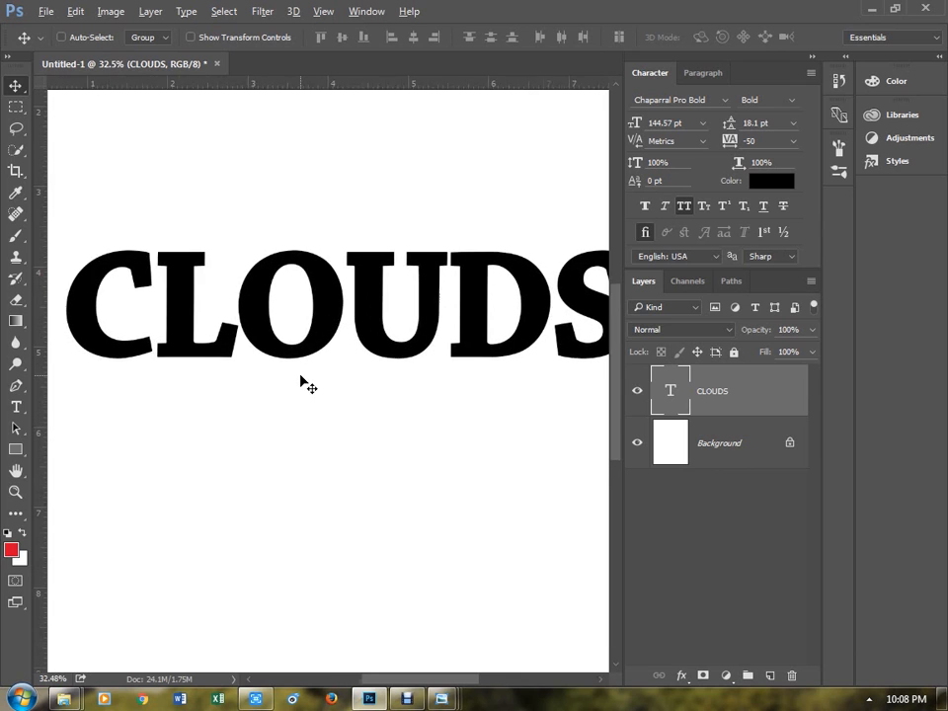
pyautogui.hotkey('alt', 'Tab')
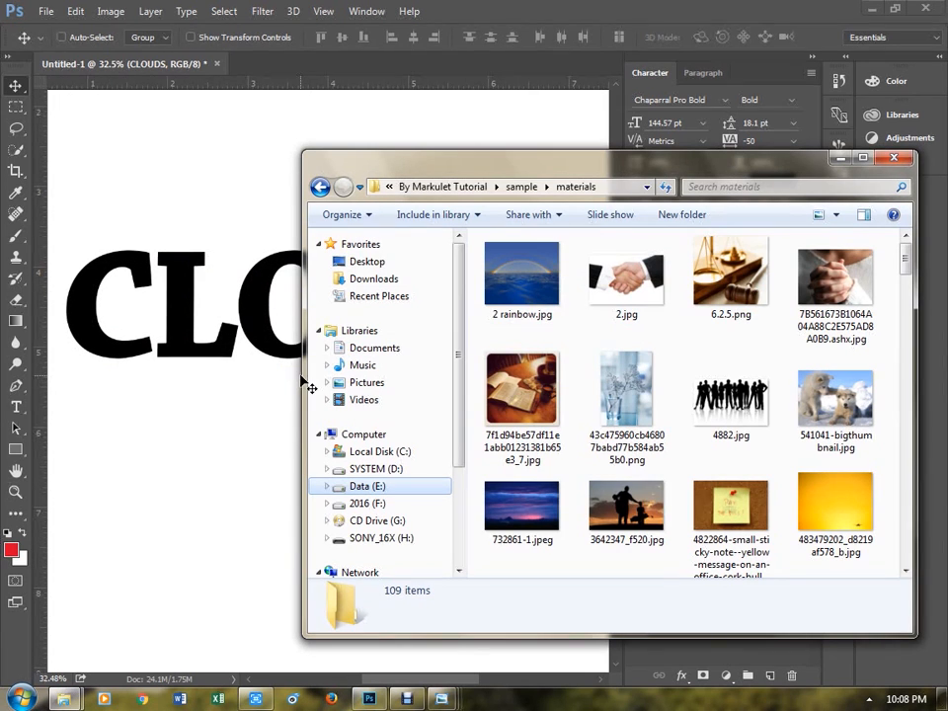
pyautogui.click(526, 506)
pyautogui.moveTo(527, 506); pyautogui.dragTo(222, 298)
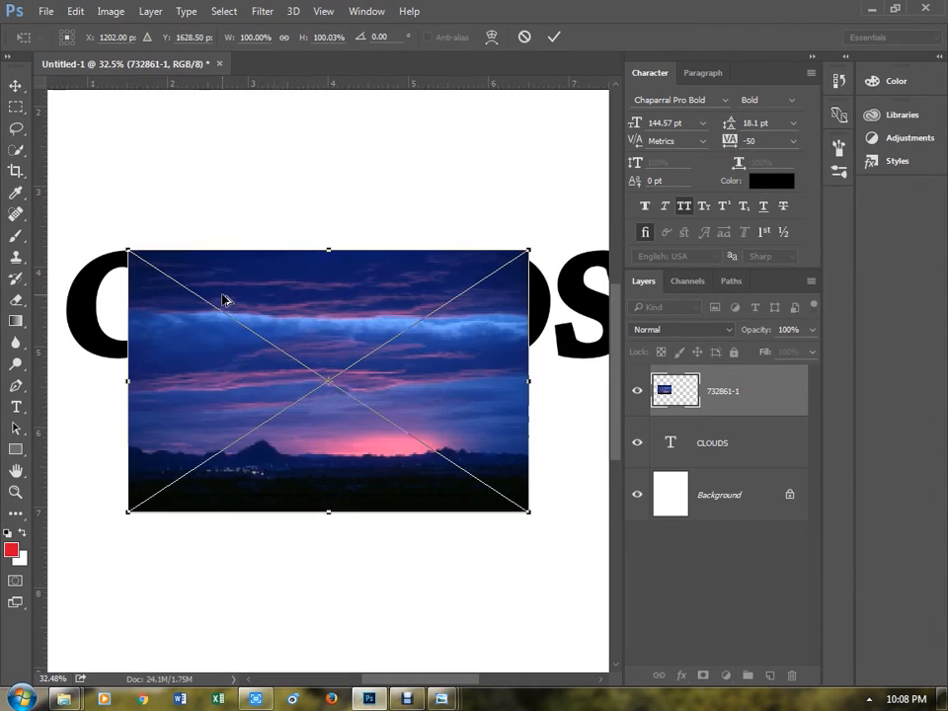
pyautogui.scroll(-1, 517, 422)
pyautogui.moveTo(528, 485); pyautogui.dragTo(539, 393)
pyautogui.press('Return')
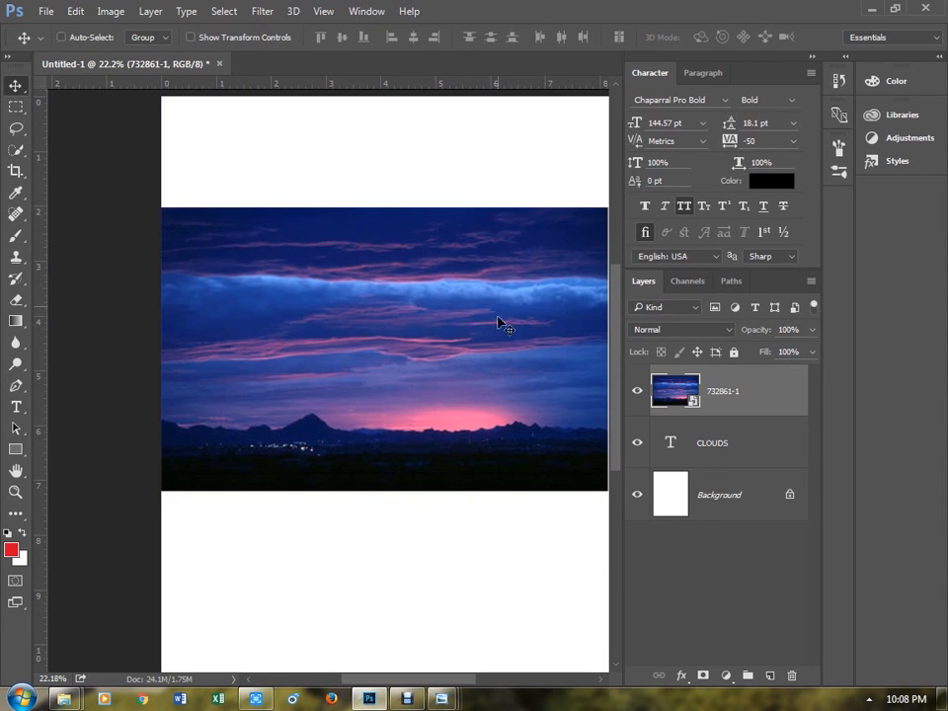
# - Load the CLOUDS letter shapes as a selection and make the sunset sky image layer active
pyautogui.click(734, 445)
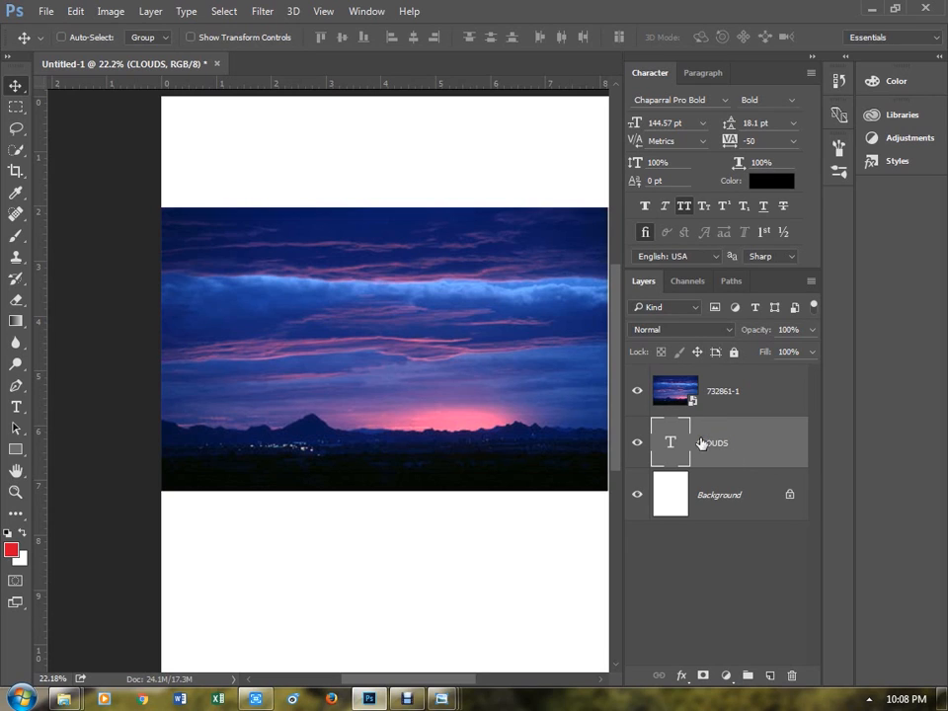
pyautogui.press('ctrl')
pyautogui.keyDown('ctrl'); pyautogui.click(675, 446); pyautogui.keyUp('ctrl')
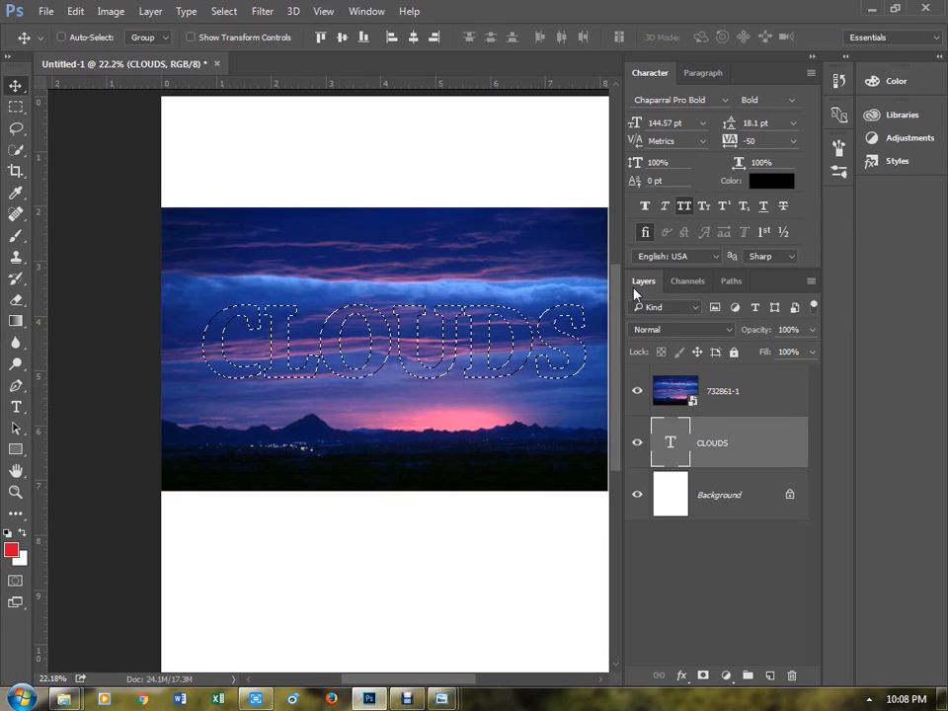
pyautogui.click(756, 391)
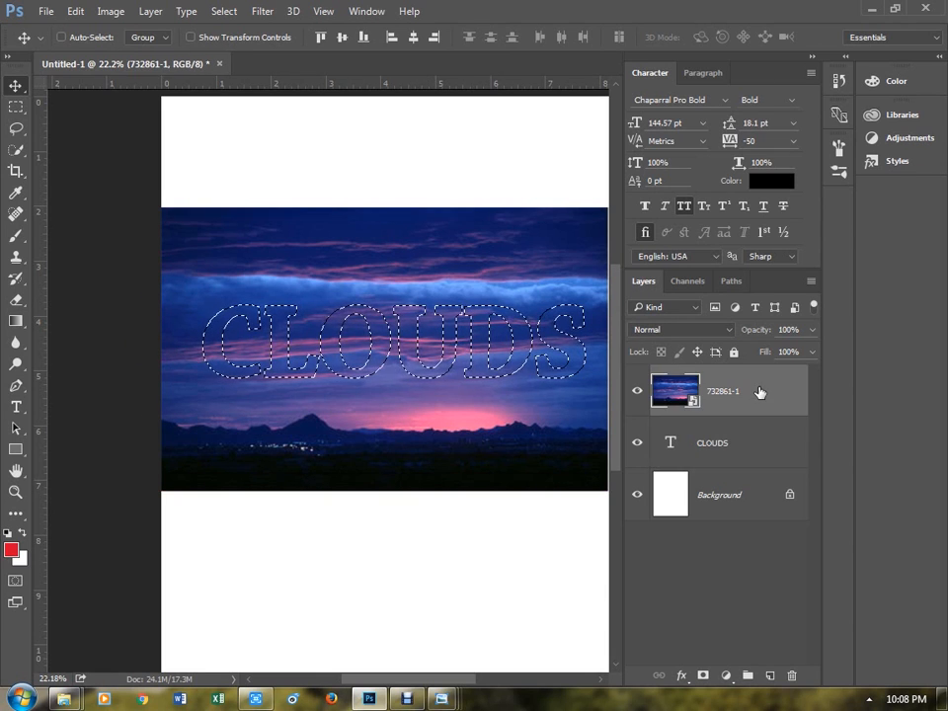
# - Mask the sunset sky image with the CLOUDS selection and hide the CLOUDS text layer
pyautogui.click(703, 676)
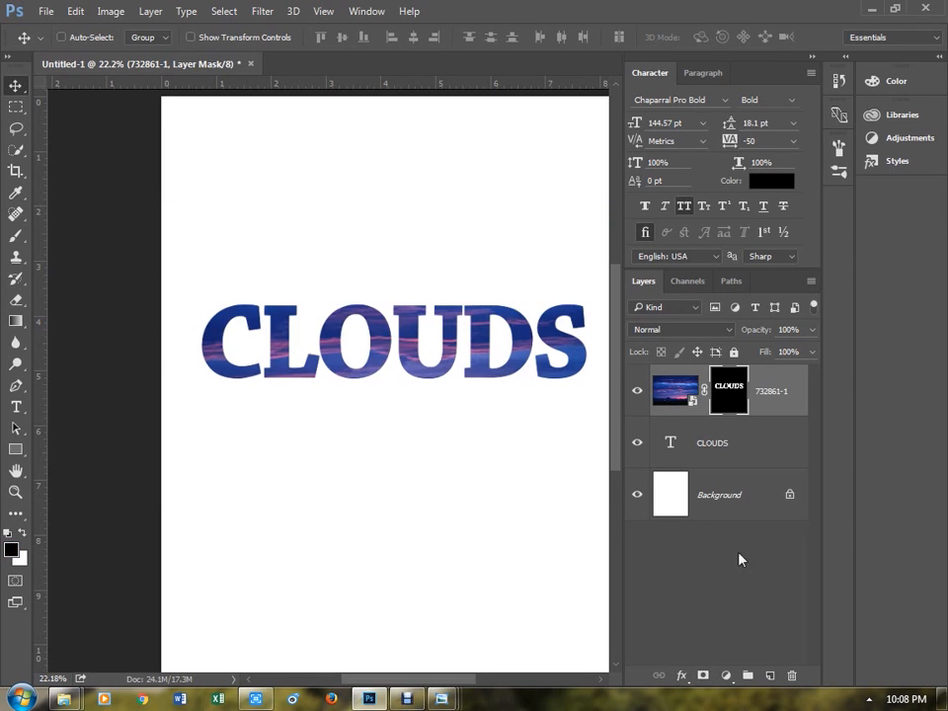
pyautogui.click(637, 442)
# - Examine the sky-filled CLOUDS lettering up close and across the whole word
pyautogui.scroll(2, 501, 334)
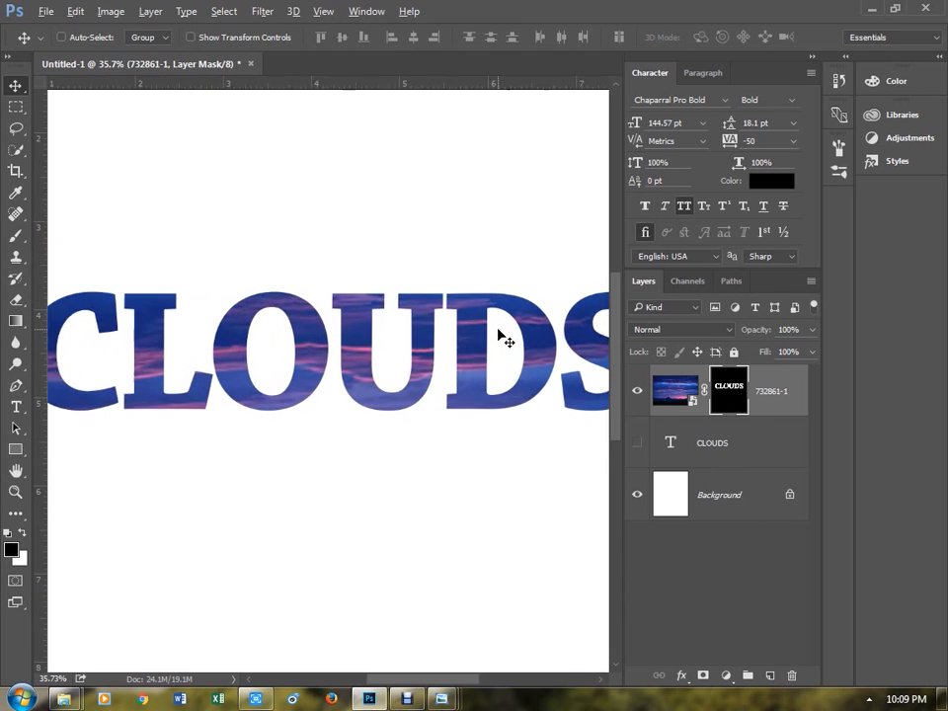
pyautogui.scroll(1, 501, 334)
pyautogui.scroll(-2, 502, 334)
pyautogui.moveTo(507, 339); pyautogui.dragTo(421, 343)
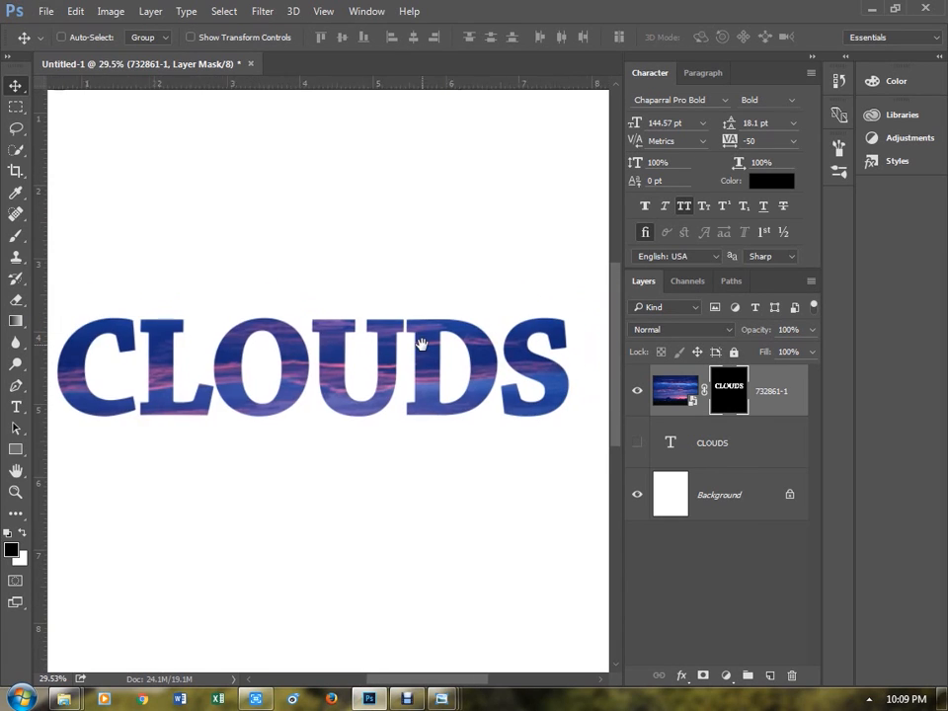
pyautogui.scroll(1, 430, 353)
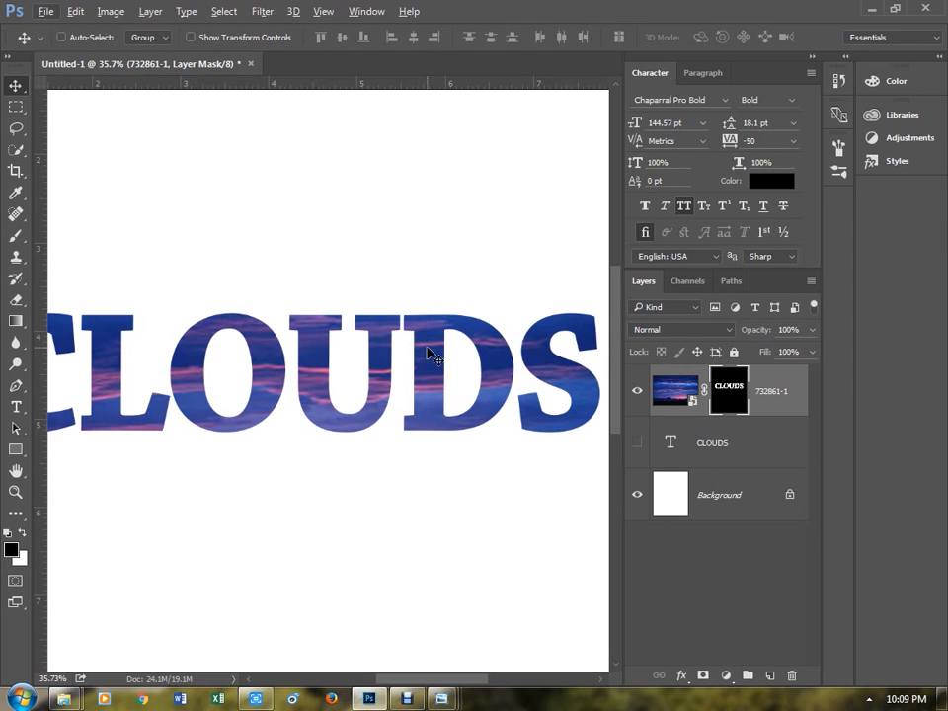
pyautogui.press('alt')
pyautogui.scroll(-2, 518, 435)
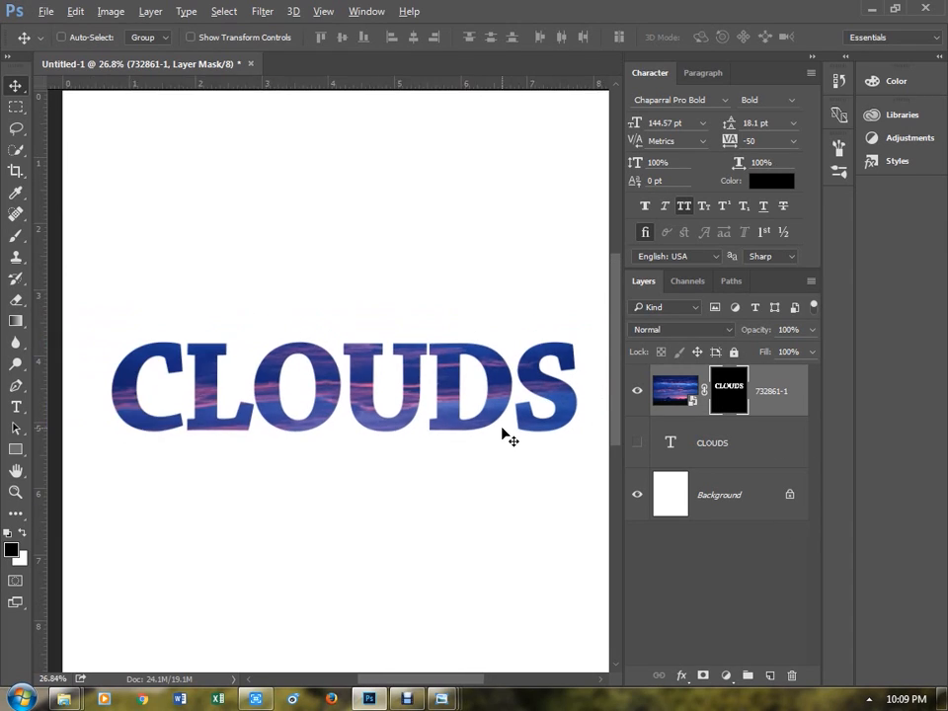
pyautogui.scroll(3, 503, 435)
pyautogui.scroll(-2, 504, 435)
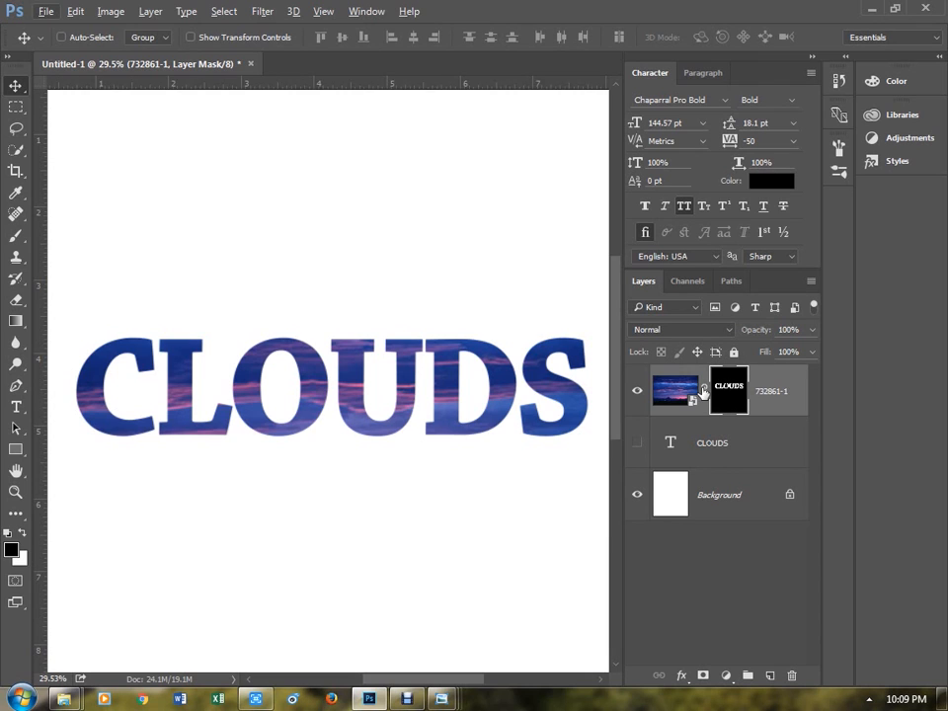
# - Unlink the sky image from its layer mask and move the image down inside the CLOUDS letters
pyautogui.click(703, 392)
pyautogui.click(680, 394)
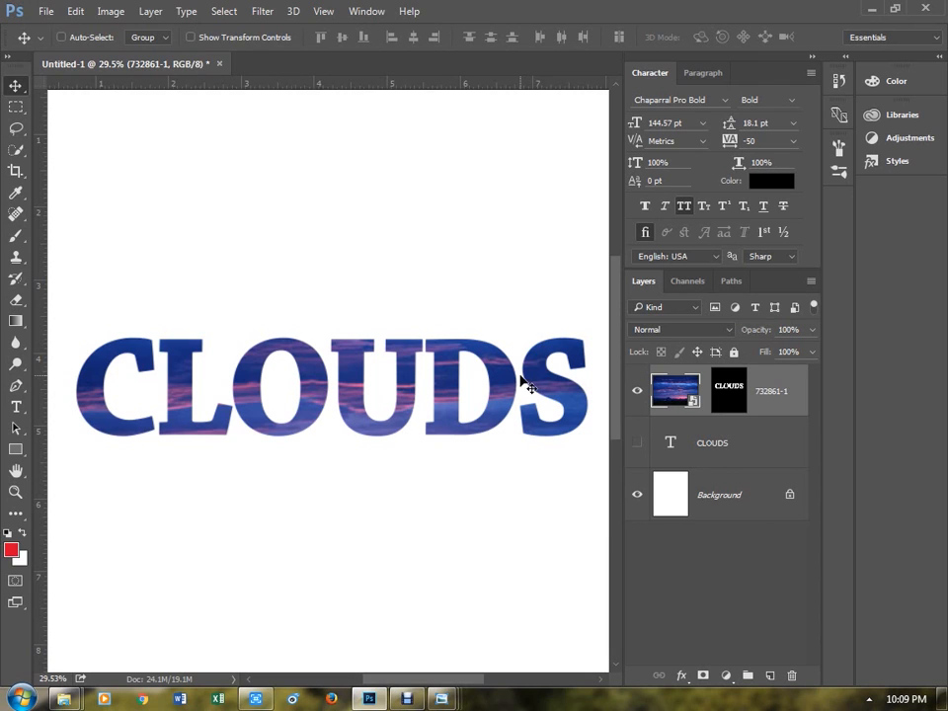
pyautogui.moveTo(524, 381); pyautogui.dragTo(517, 458)
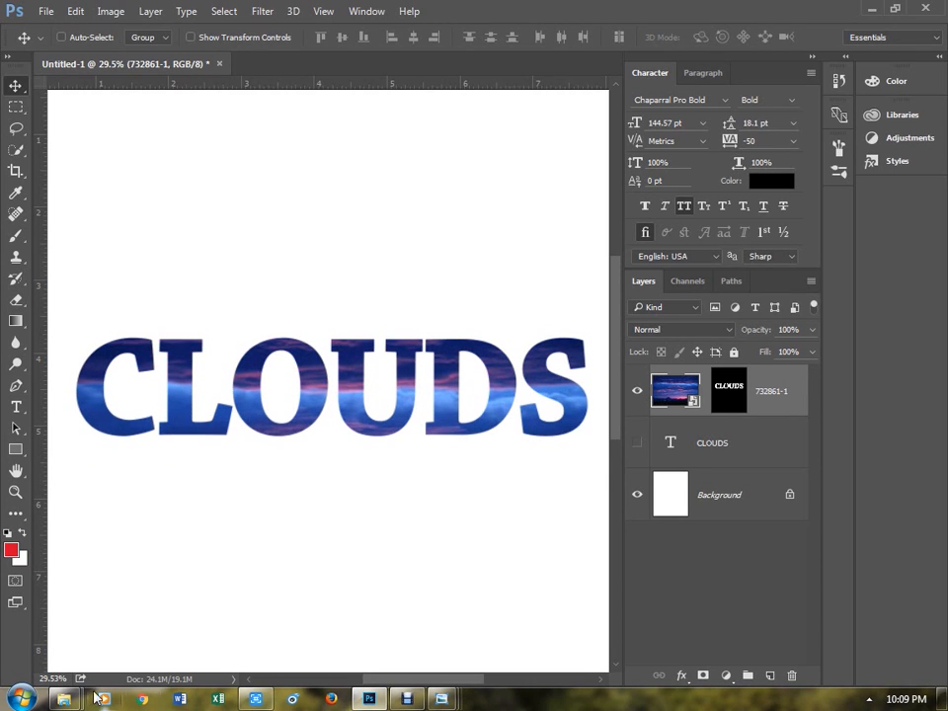
pyautogui.moveTo(63, 698)
pyautogui.click(285, 602)
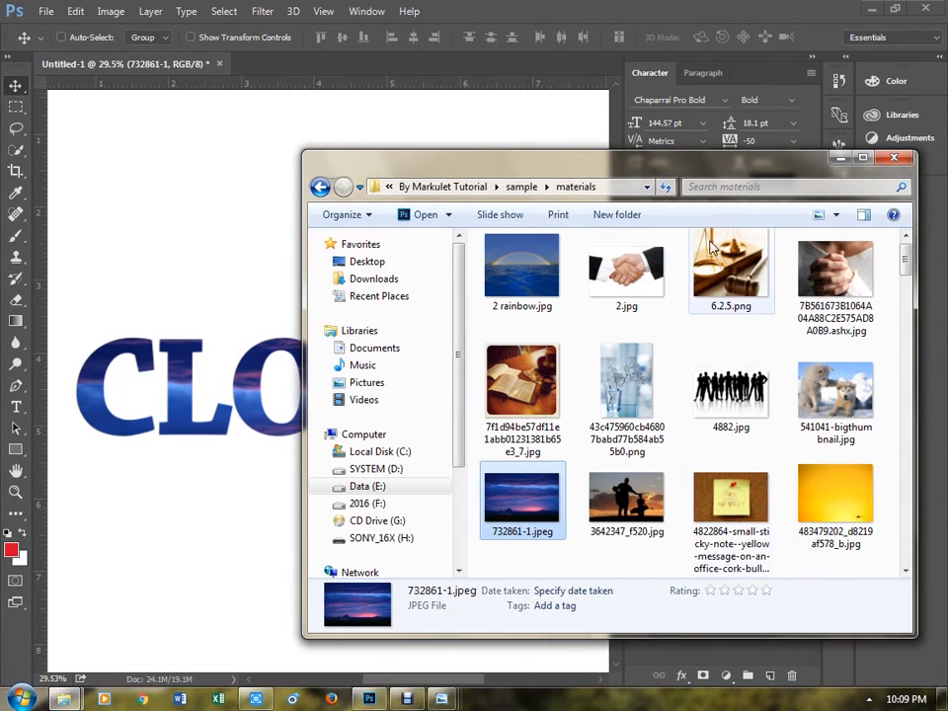
pyautogui.click(841, 158)
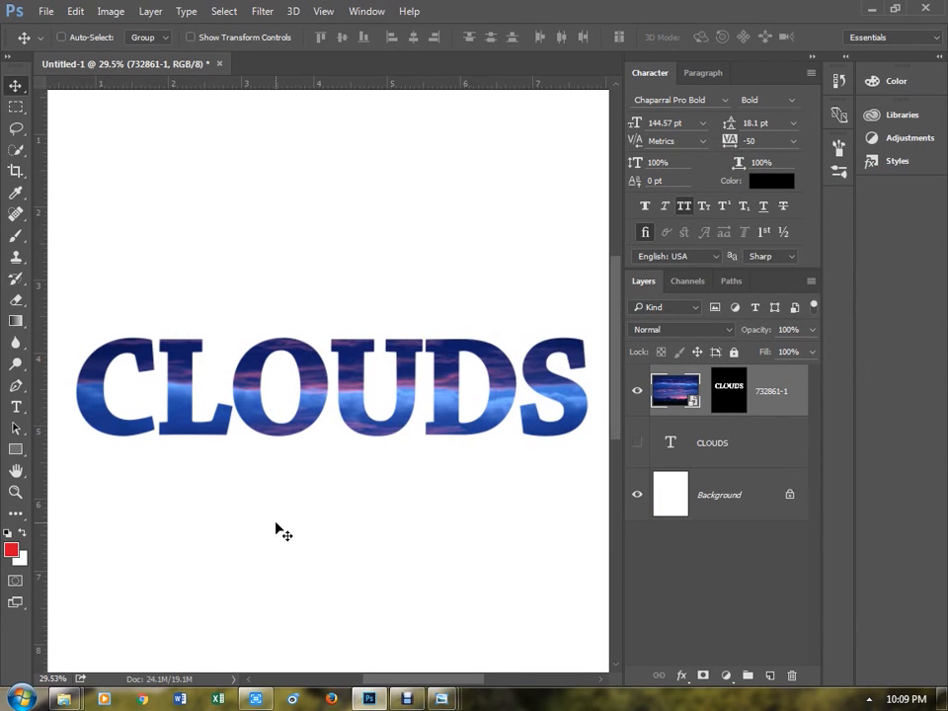
# - Show the CLOUDS text layer again and move the black word slightly below the sky-filled lettering
pyautogui.click(647, 445)
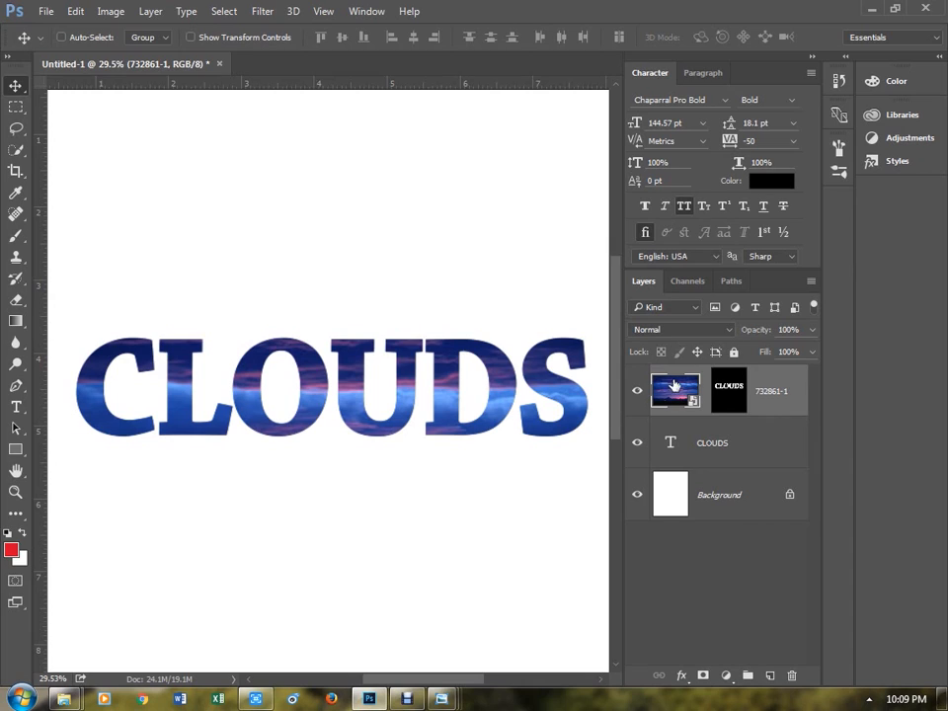
pyautogui.click(729, 404)
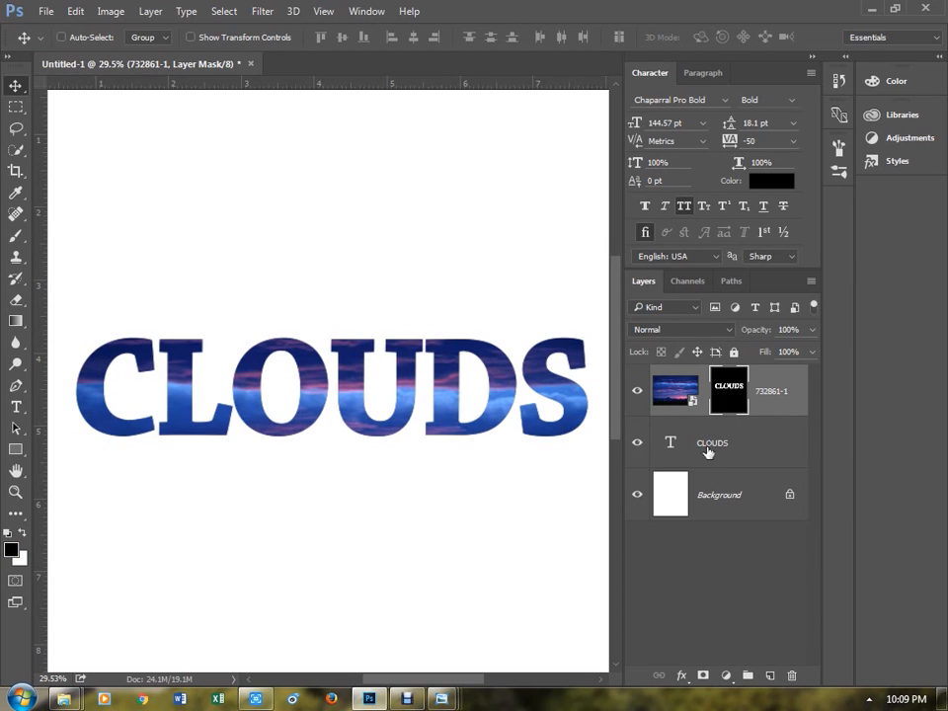
pyautogui.click(707, 452)
pyautogui.moveTo(557, 470); pyautogui.dragTo(554, 494)
# - Try to replace the black CLOUDS text with SPDG and undo the replacement
pyautogui.doubleClick(654, 444)
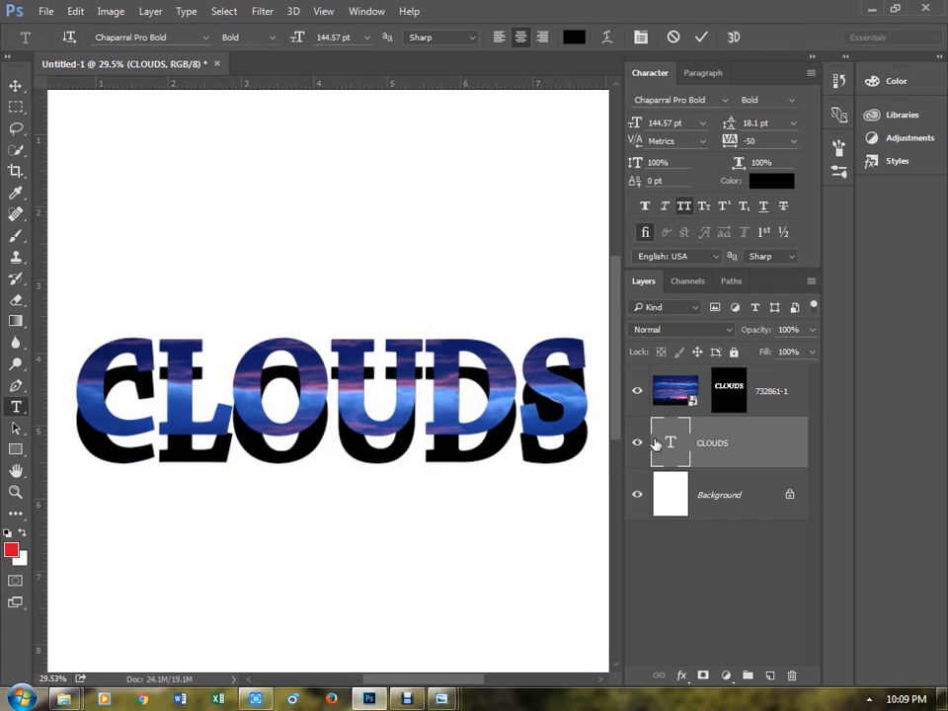
pyautogui.write('SPDG')
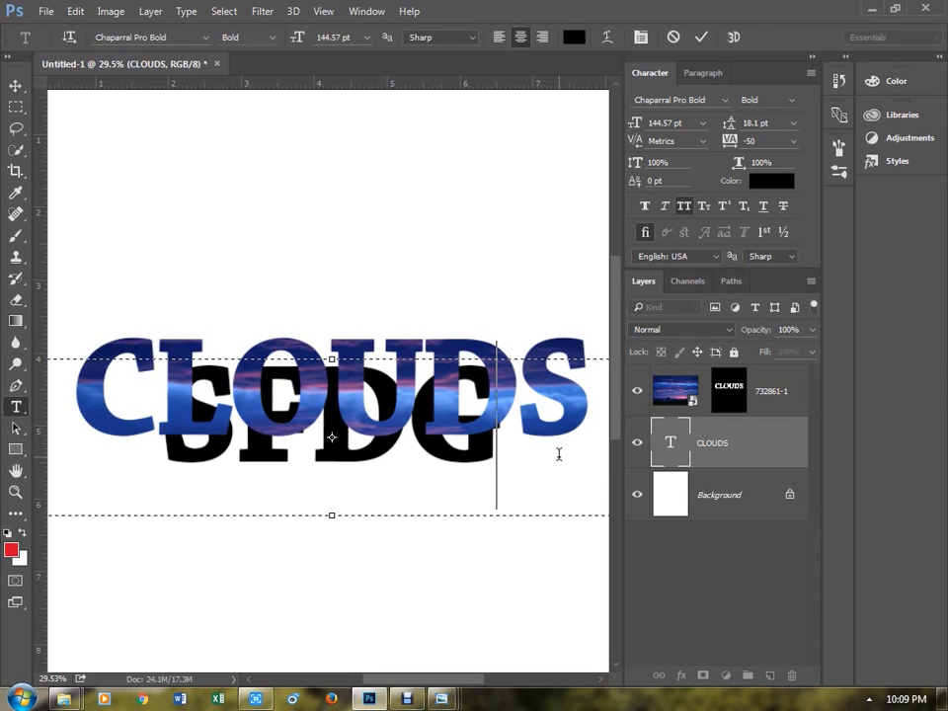
pyautogui.hotkey('ctrl', 'z')
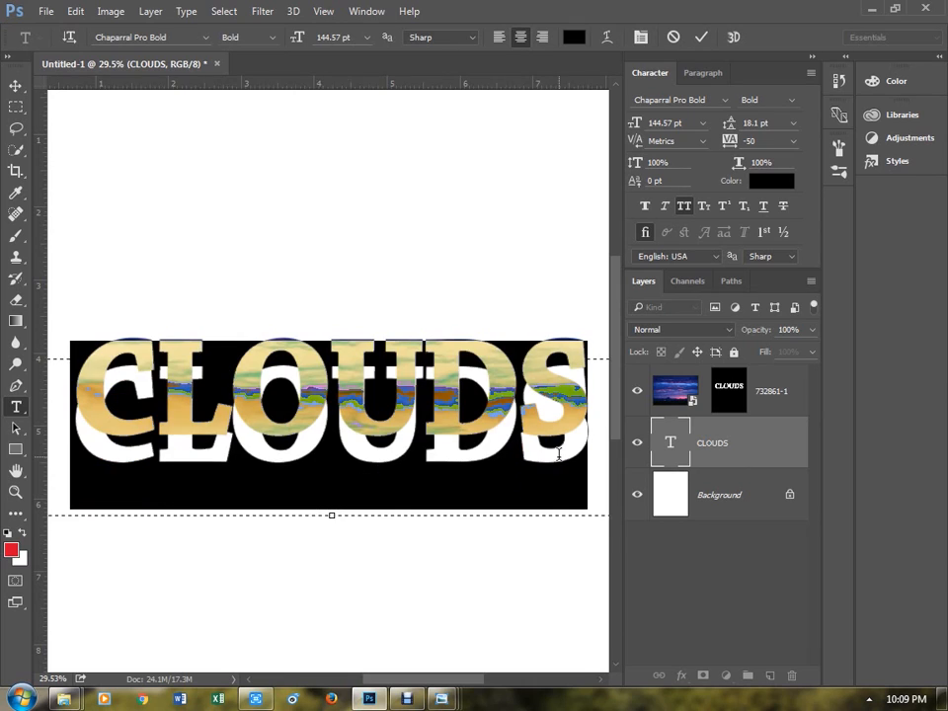
# - Move the black CLOUDS text above the sky-filled word
pyautogui.click(15, 85)
pyautogui.moveTo(408, 419); pyautogui.dragTo(444, 286)
# - Place armona_sunset-wallpaper-1920x1080 from the materials folder above the CLOUDS text layer and move it up over the black word
pyautogui.moveTo(79, 699)
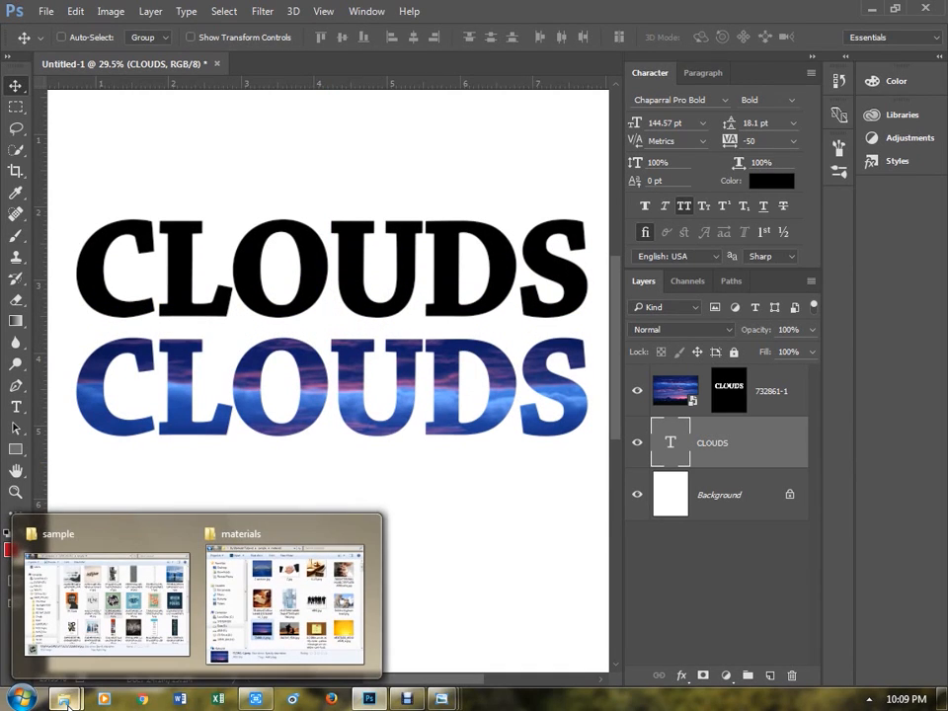
pyautogui.click(284, 602)
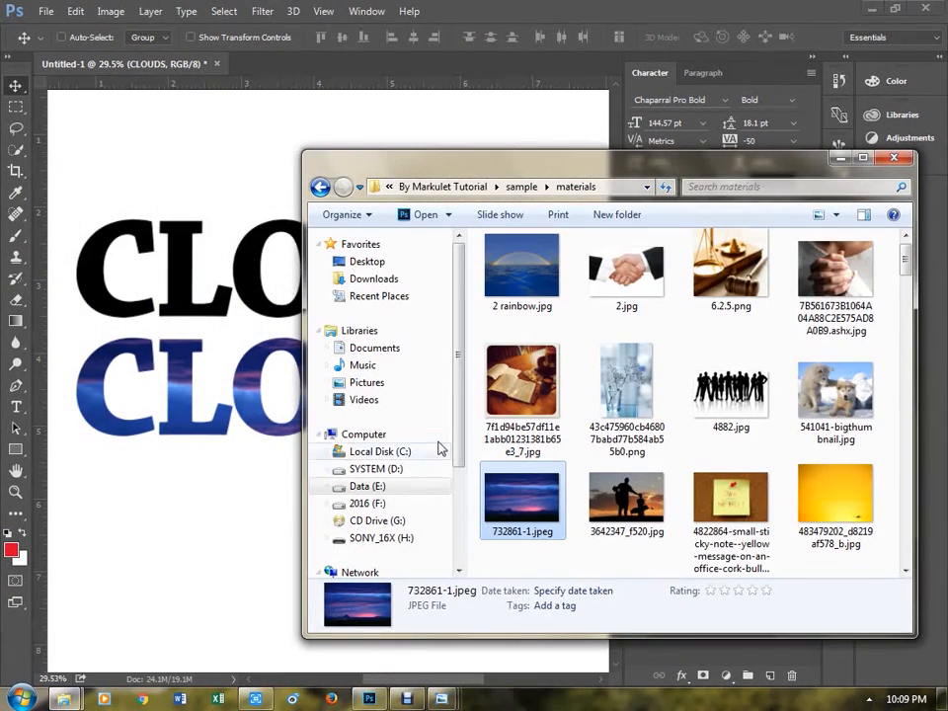
pyautogui.scroll(-5, 523, 414)
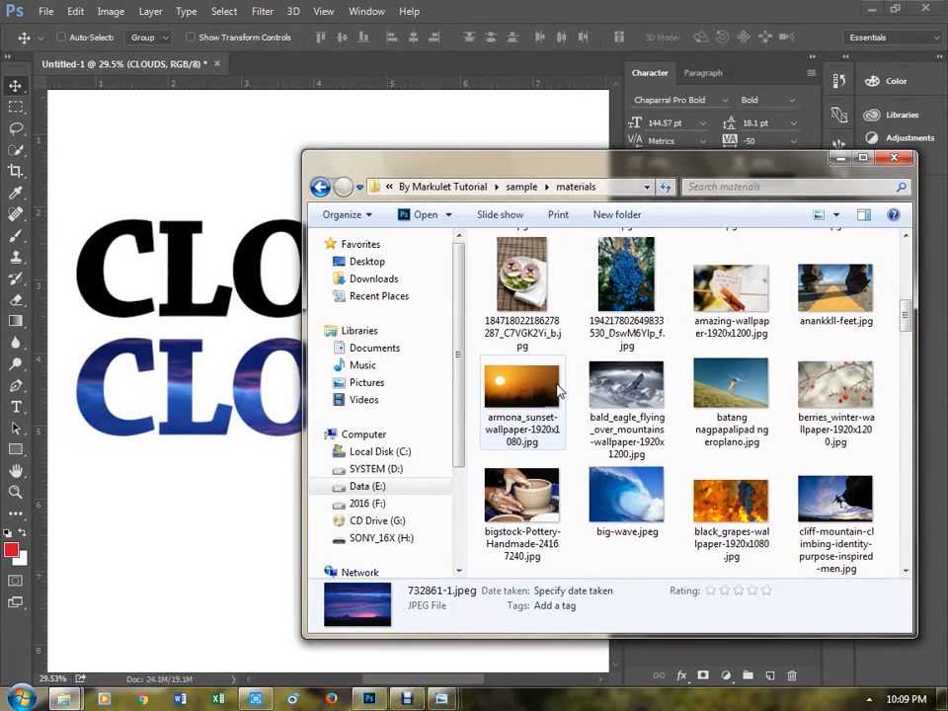
pyautogui.moveTo(553, 393); pyautogui.dragTo(302, 282)
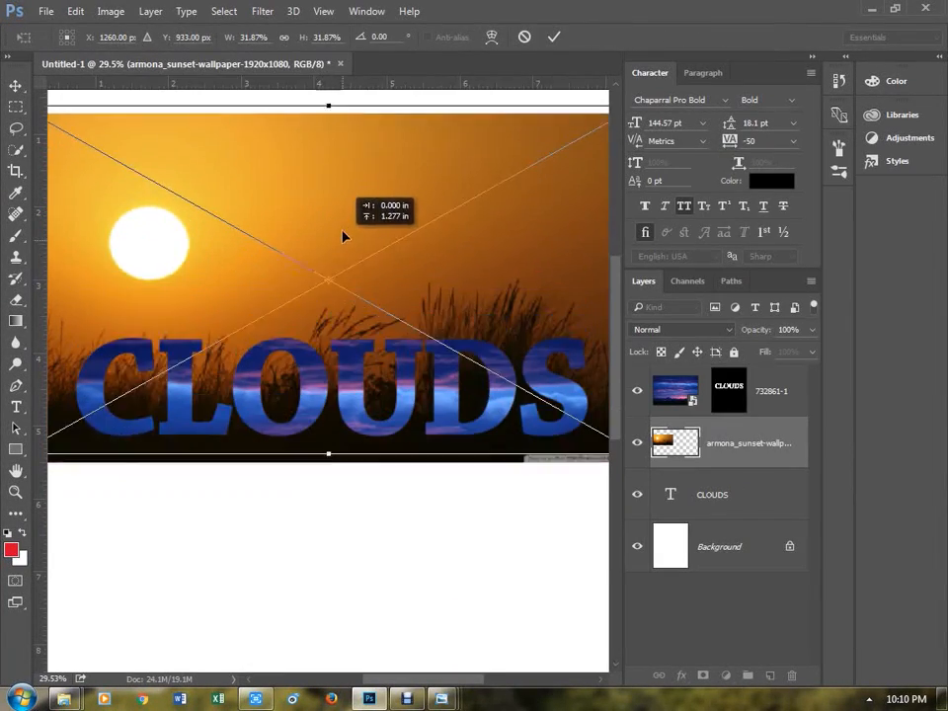
pyautogui.moveTo(343, 237); pyautogui.dragTo(345, 200)
pyautogui.press('Return')
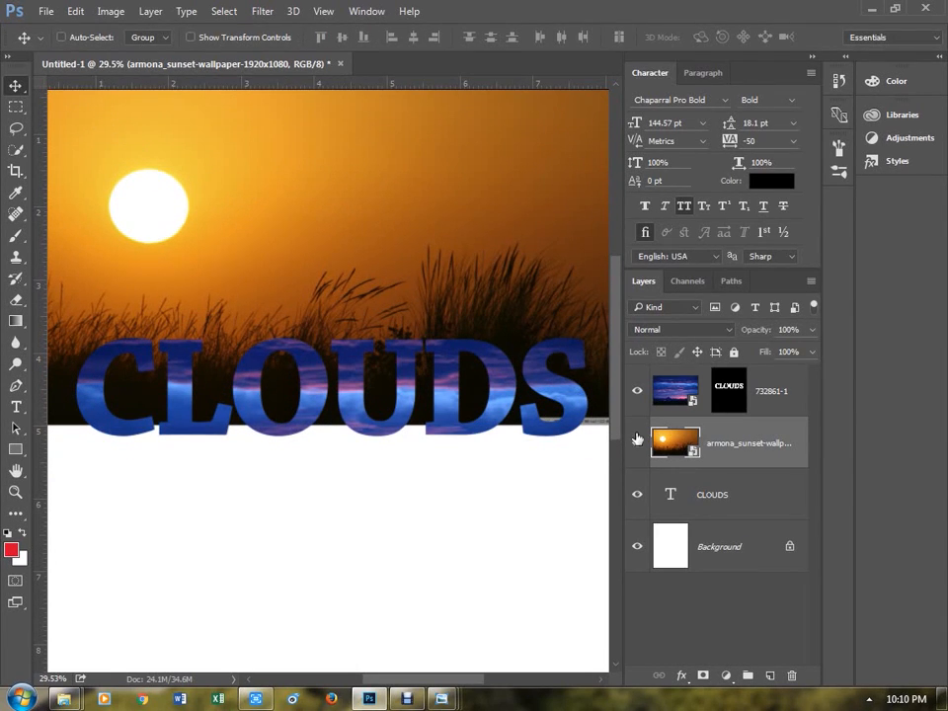
# - Hide the sunset wallpaper layer and replace the black CLOUDS text with SUN
pyautogui.click(636, 439)
pyautogui.click(672, 498)
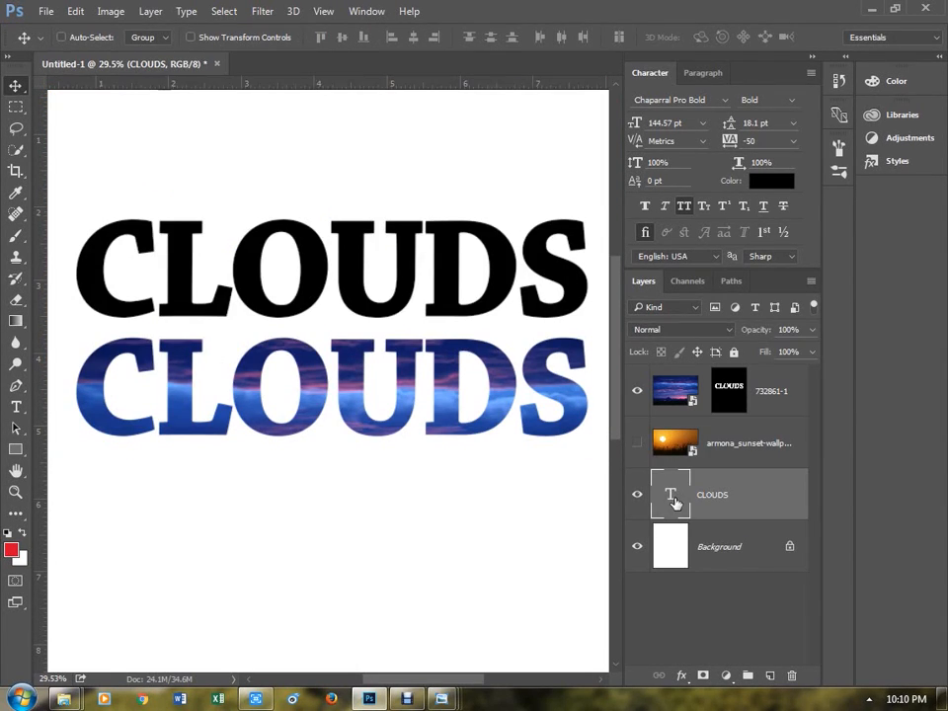
pyautogui.doubleClick(672, 498)
pyautogui.write('SUN')
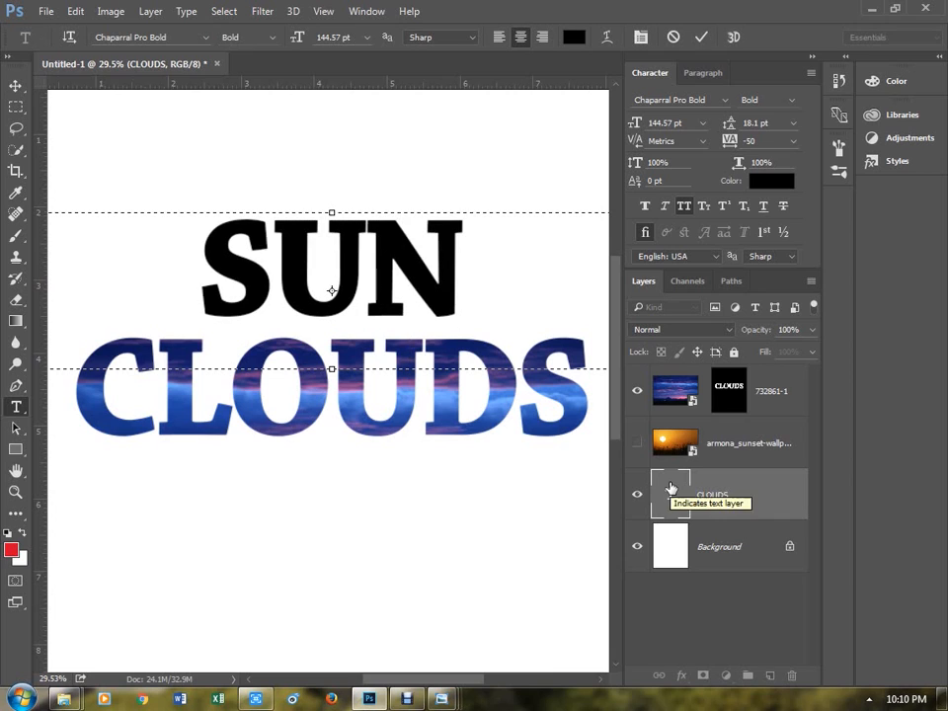
# - Enlarge the SUN text to 197.57 pt and move it up clear of the CLOUDS lettering
pyautogui.hotkey('ctrl', 'a')
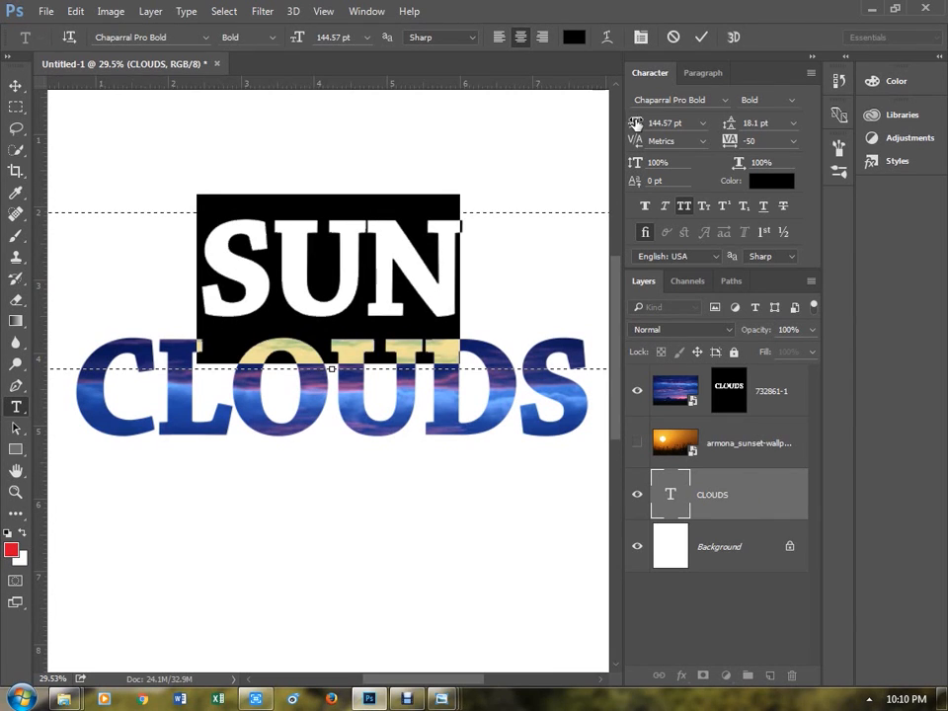
pyautogui.moveTo(636, 123); pyautogui.dragTo(647, 124)
pyautogui.click(16, 86)
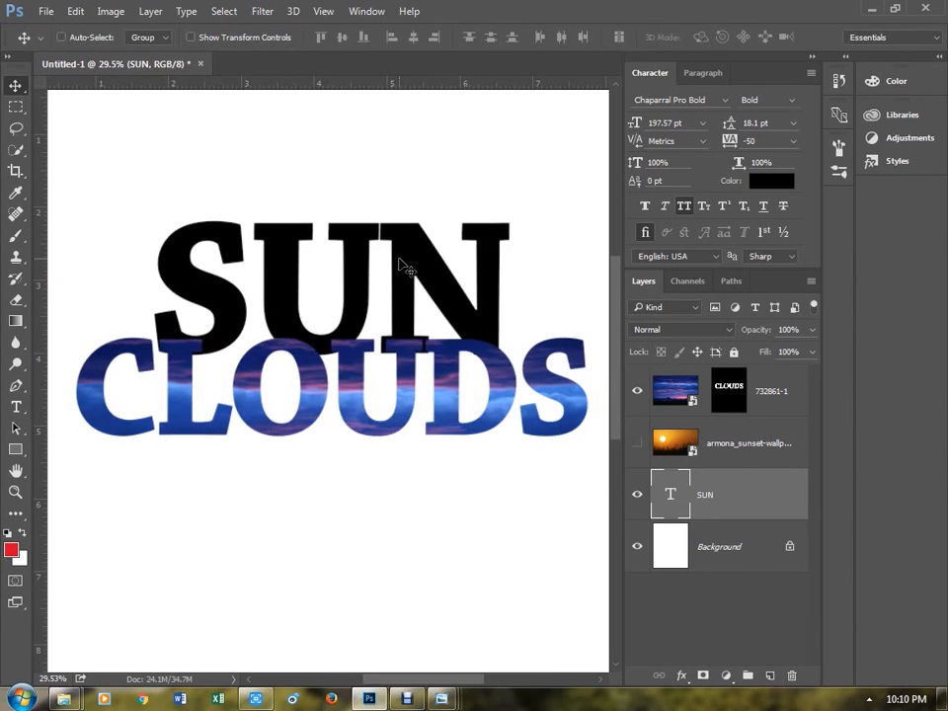
pyautogui.moveTo(405, 266); pyautogui.dragTo(409, 183)
# - Show the sunset wallpaper, mask it with the SUN letter shapes, and hide the SUN text layer
pyautogui.click(637, 442)
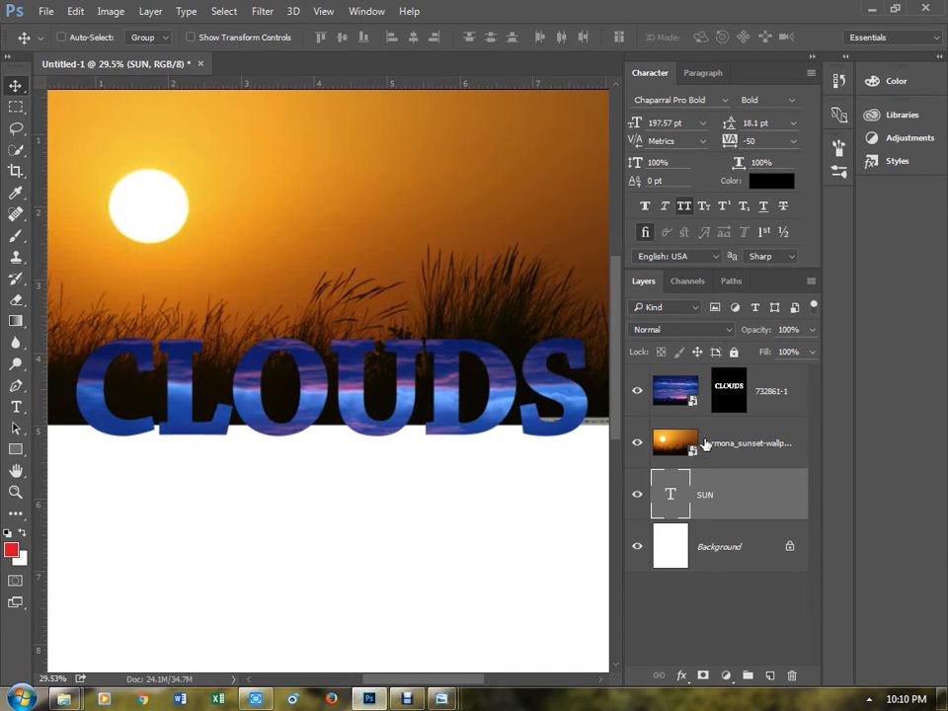
pyautogui.click(705, 444)
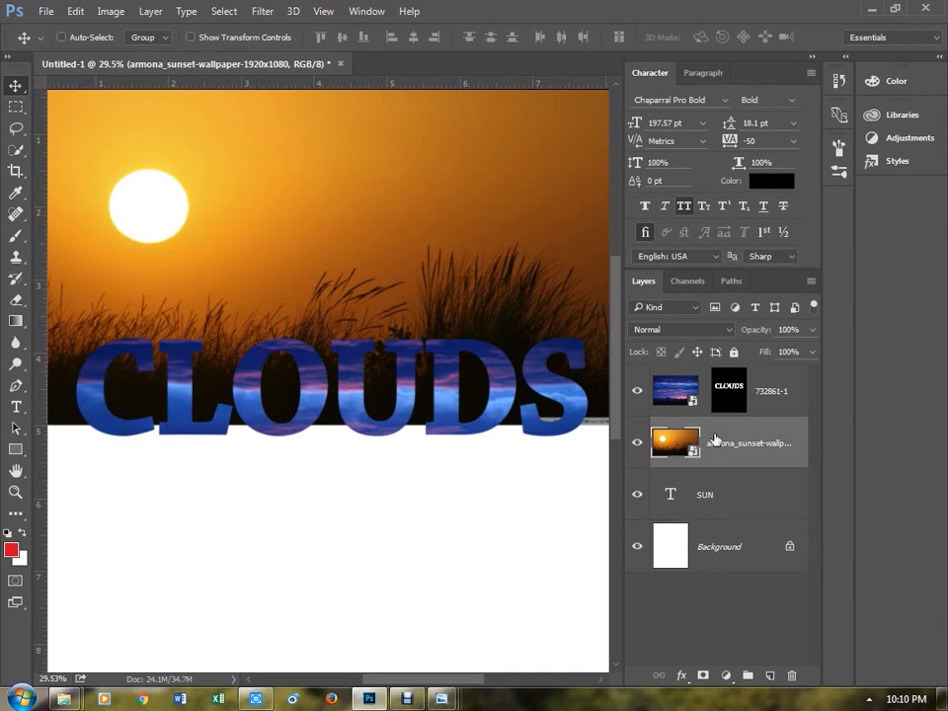
pyautogui.press('ctrl')
pyautogui.keyDown('ctrl'); pyautogui.click(668, 497); pyautogui.keyUp('ctrl')
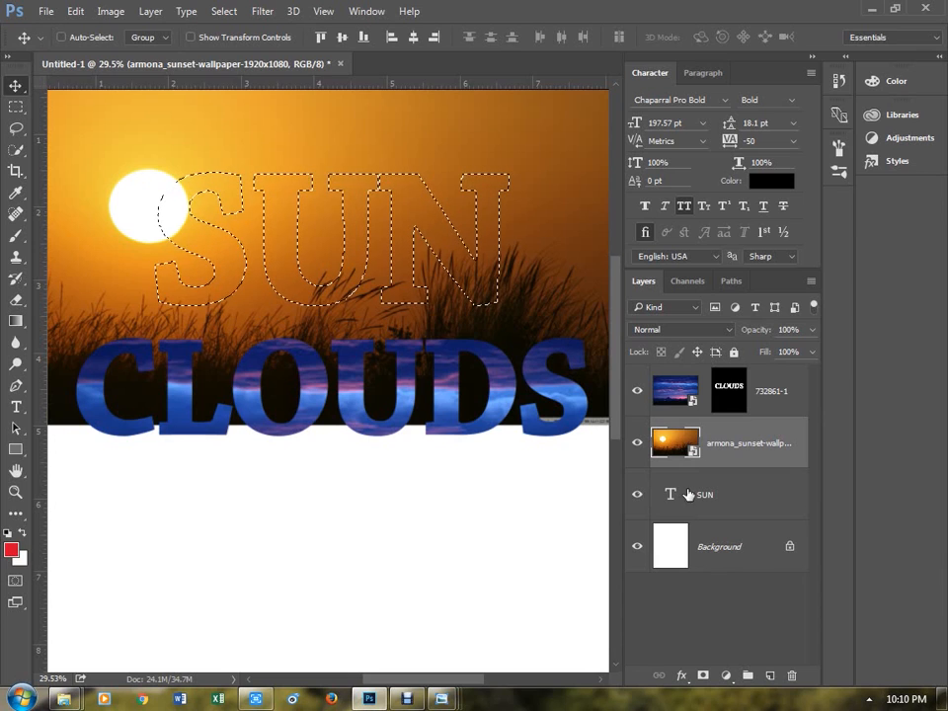
pyautogui.click(702, 675)
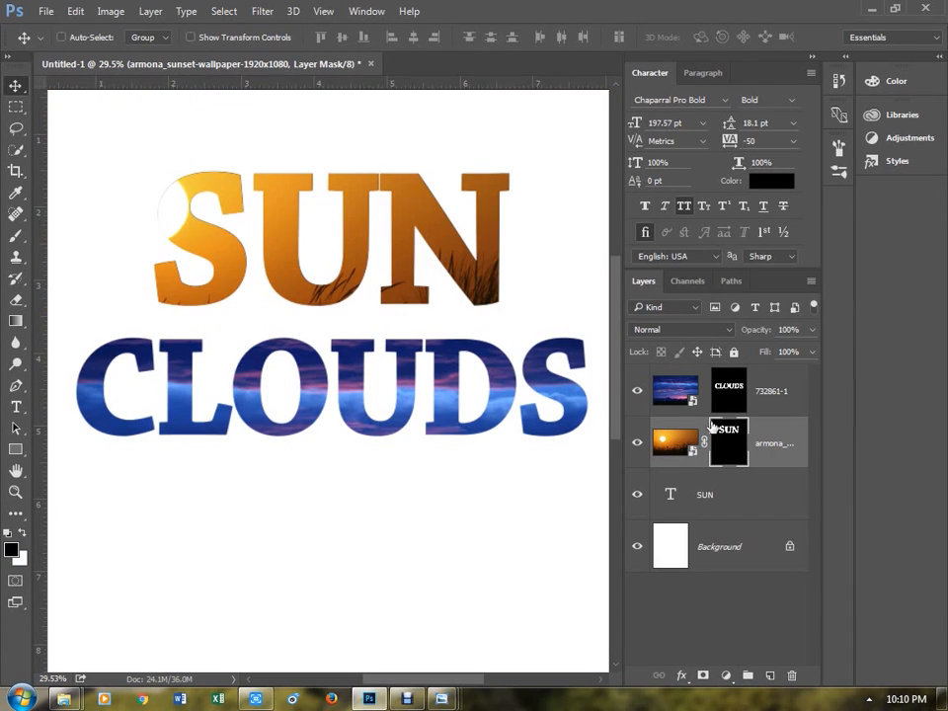
pyautogui.click(636, 494)
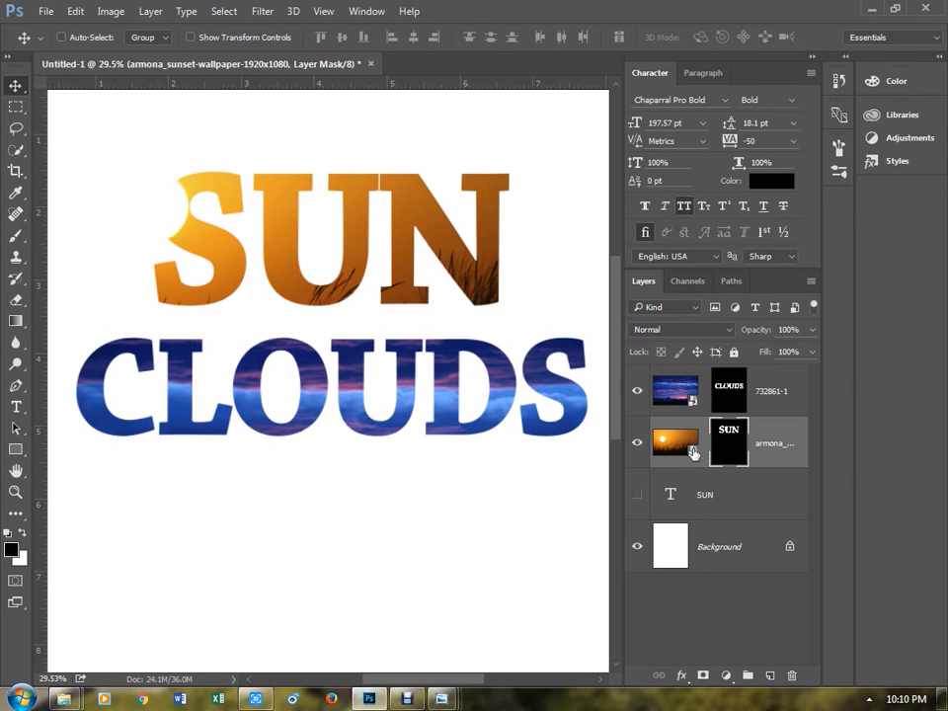
# - Reposition the unlinked SUN mask just above the CLOUDS lettering and shift the sunset image inside the letters
pyautogui.moveTo(393, 299); pyautogui.dragTo(439, 270)
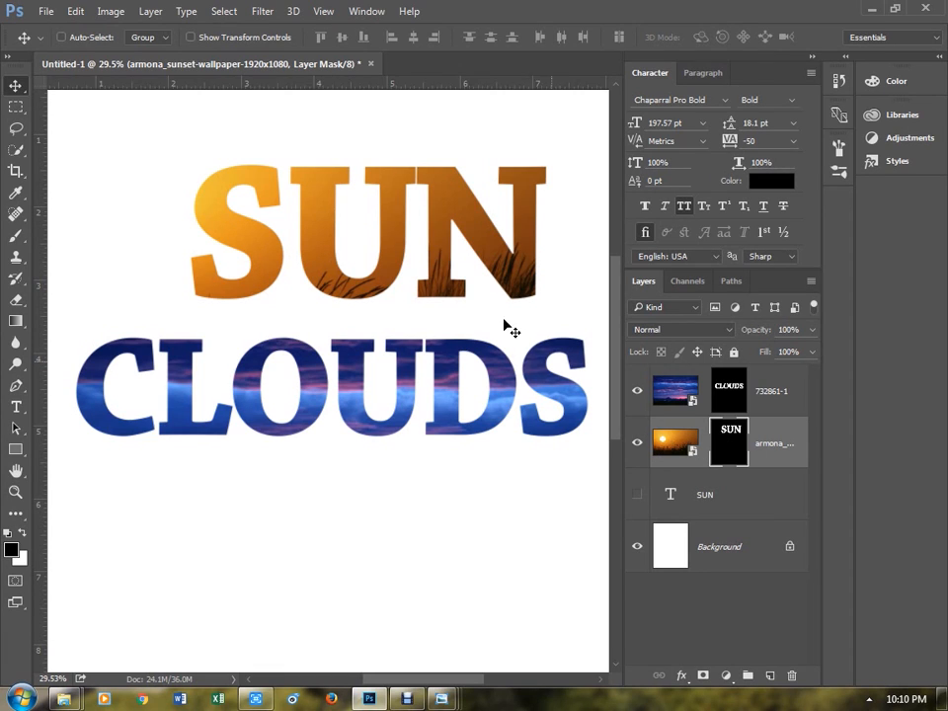
pyautogui.moveTo(457, 249); pyautogui.dragTo(391, 197)
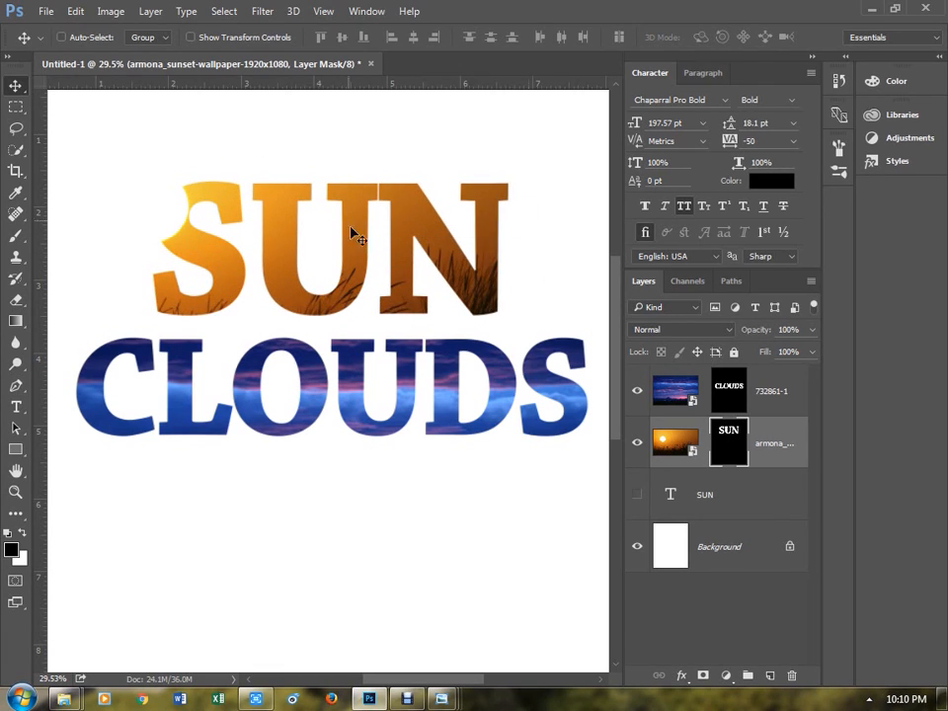
pyautogui.click(688, 445)
pyautogui.moveTo(375, 289); pyautogui.dragTo(383, 255)
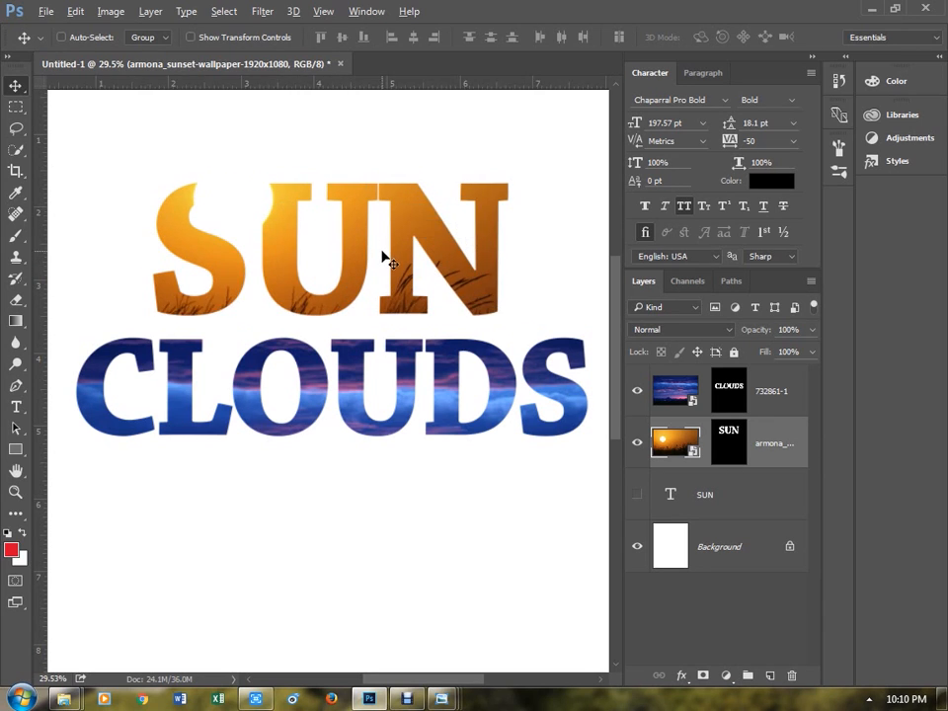
# - Scale the sunset image down to about 22.86% and center it horizontally on the page behind the SUN letters
pyautogui.hotkey('ctrl', '-')
pyautogui.hotkey('ctrl', '-')
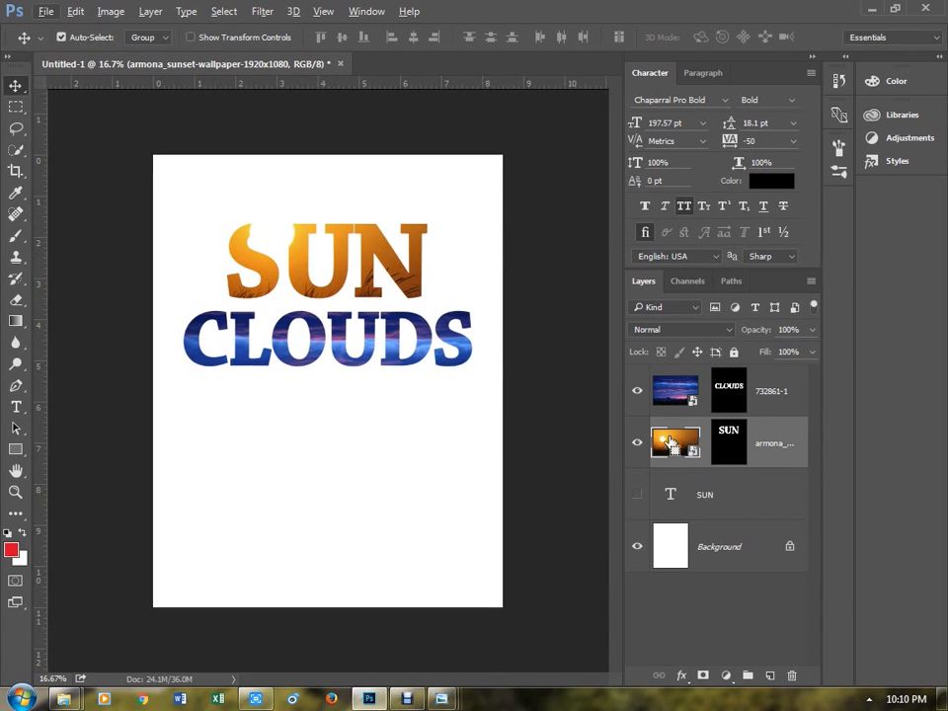
pyautogui.hotkey('ctrl', 't')
pyautogui.moveTo(550, 354); pyautogui.dragTo(435, 285)
pyautogui.moveTo(367, 266); pyautogui.dragTo(378, 287)
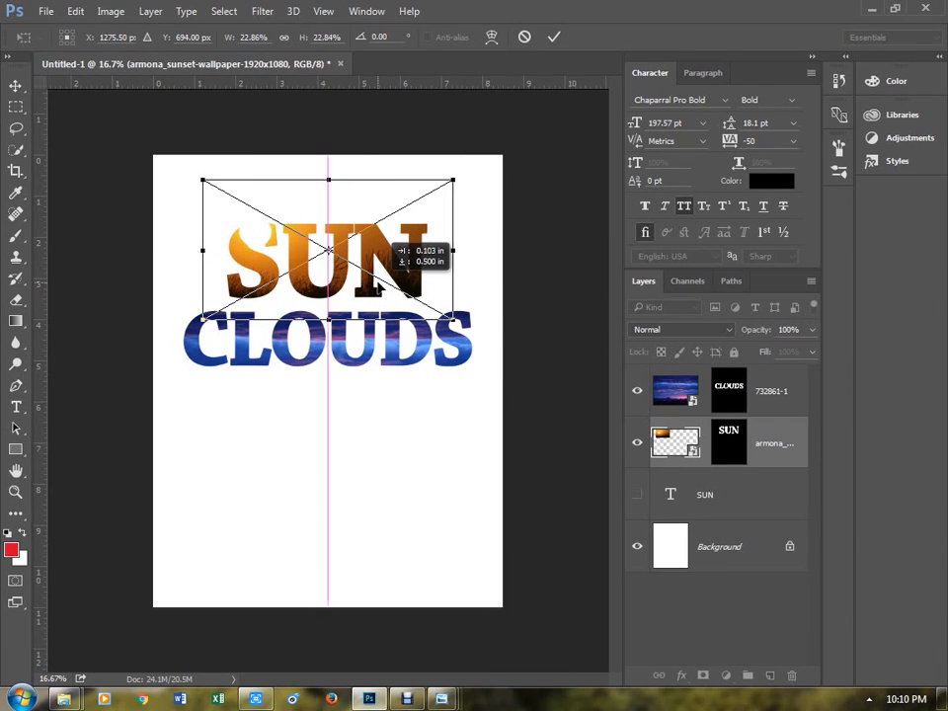
pyautogui.press('Return')
pyautogui.scroll(4, 378, 287)
pyautogui.scroll(-3, 423, 456)
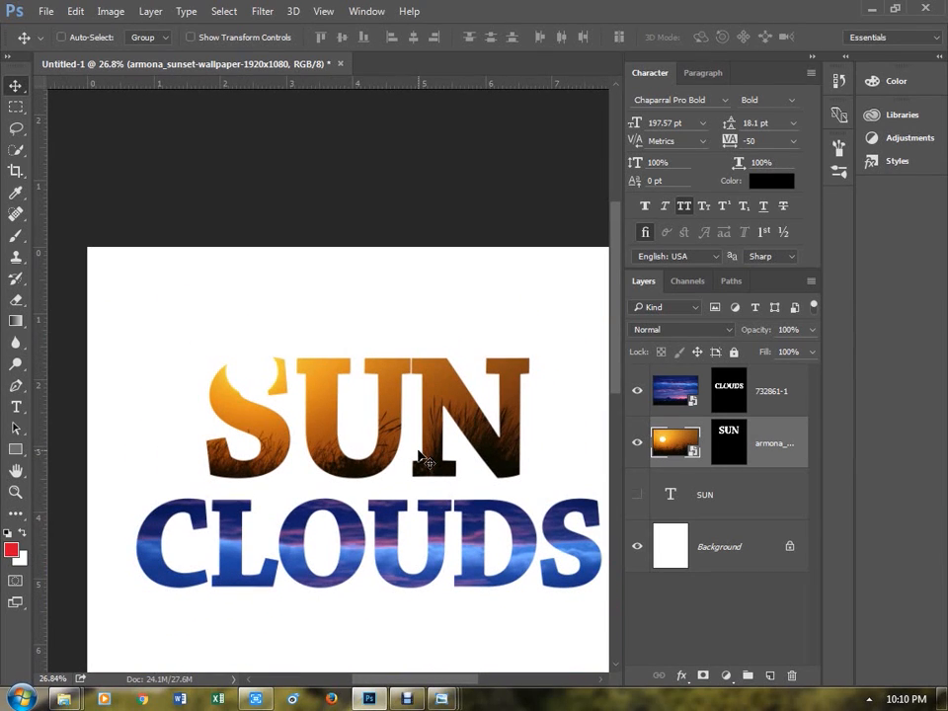
# - Relink the SUN mask to the sunset wallpaper layer and the CLOUDS mask to the sky image layer
pyautogui.click(704, 438)
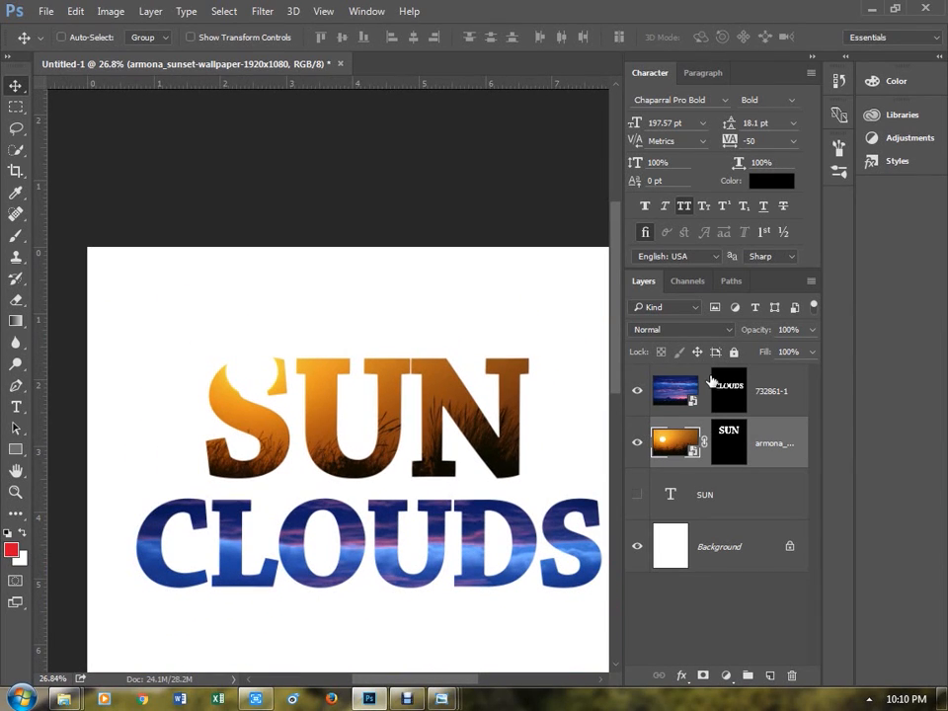
pyautogui.click(702, 388)
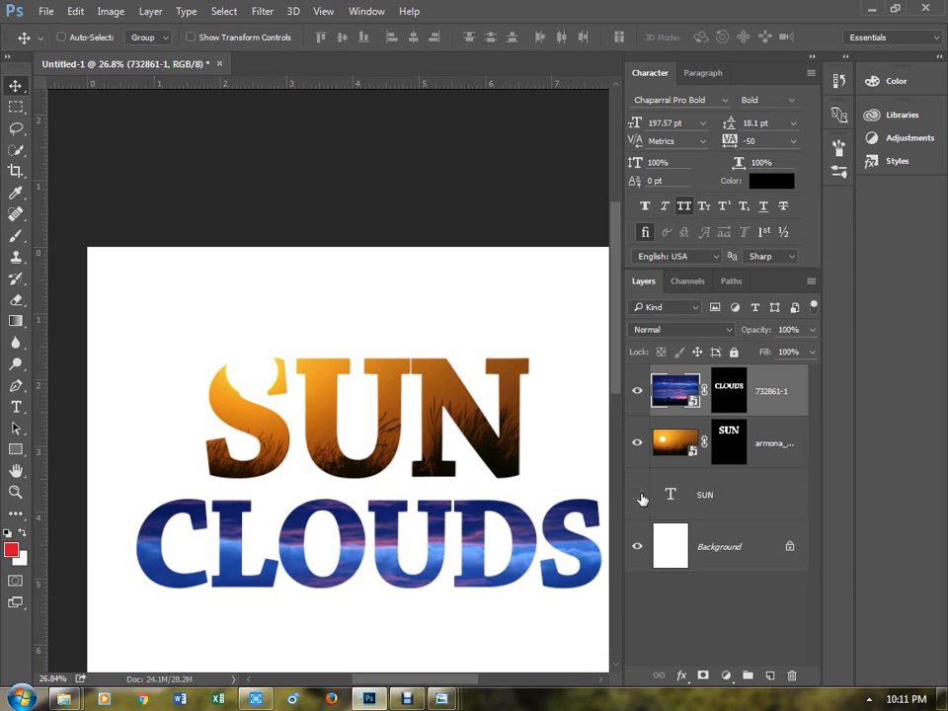
pyautogui.click(639, 495)
pyautogui.click(643, 495)
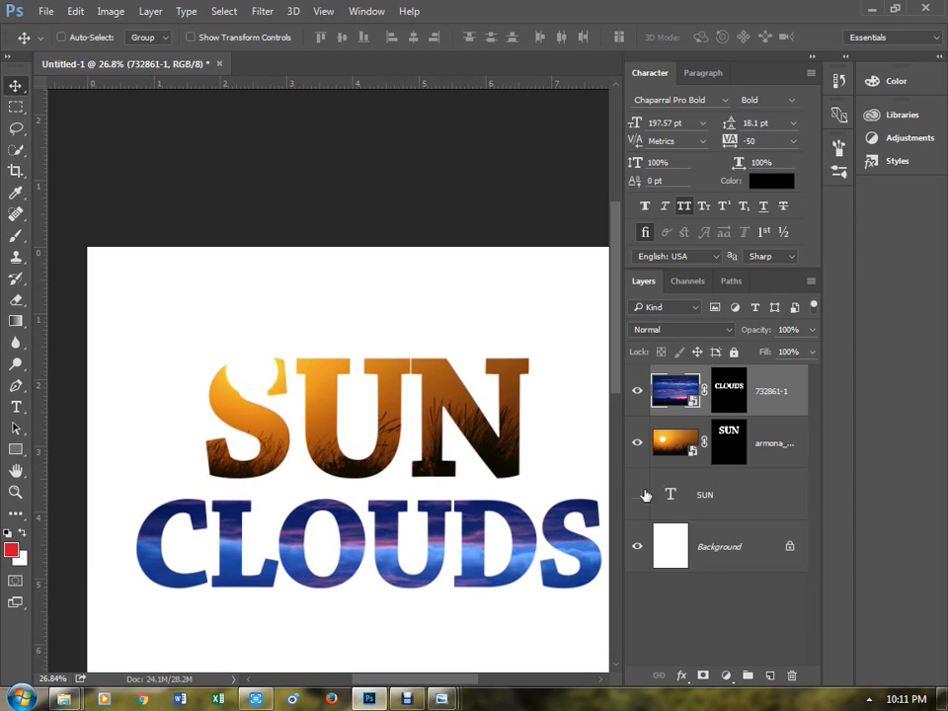
pyautogui.click(735, 501)
pyautogui.click(744, 448)
pyautogui.click(750, 404)
pyautogui.scroll(1, 602, 478)
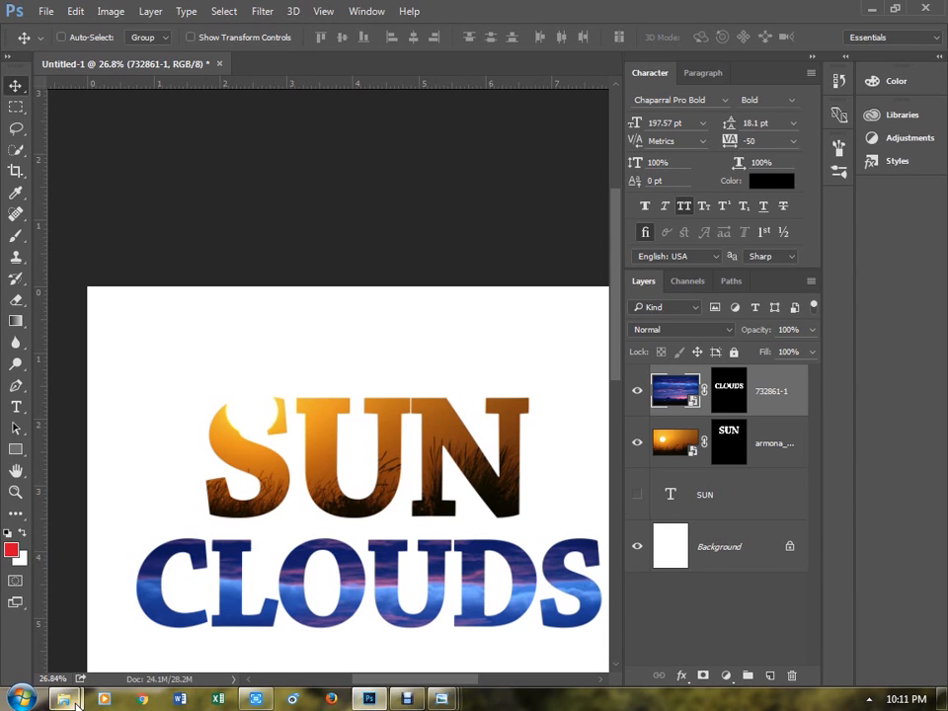
# - Switch to the sample folder in Windows Explorer and open the dolly-parton-country-music-magazine.jpg image for viewing
pyautogui.moveTo(90, 691)
pyautogui.click(255, 604)
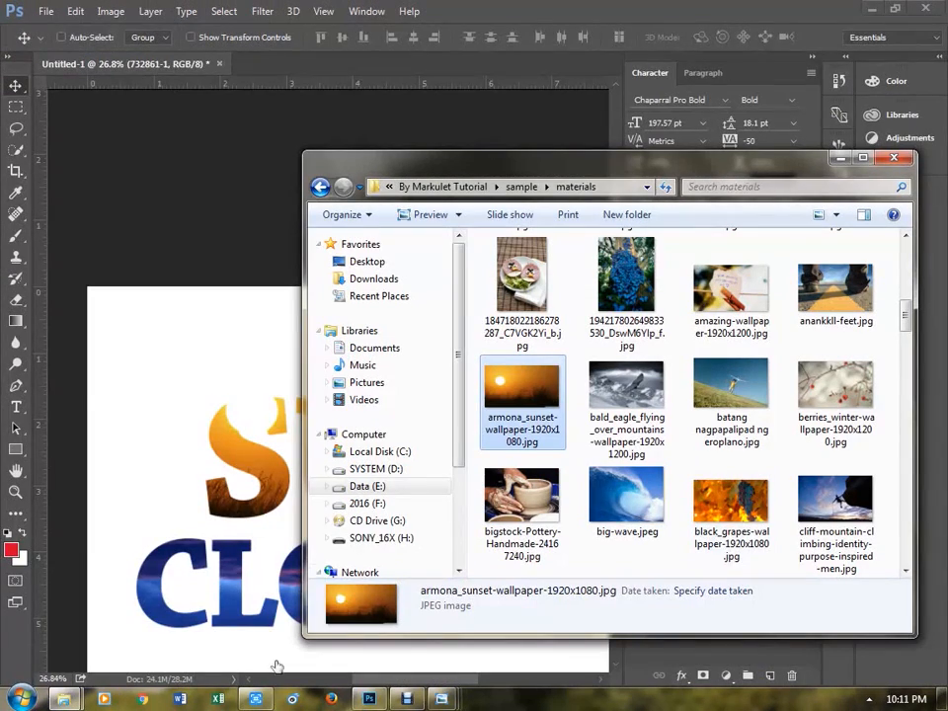
pyautogui.moveTo(64, 697)
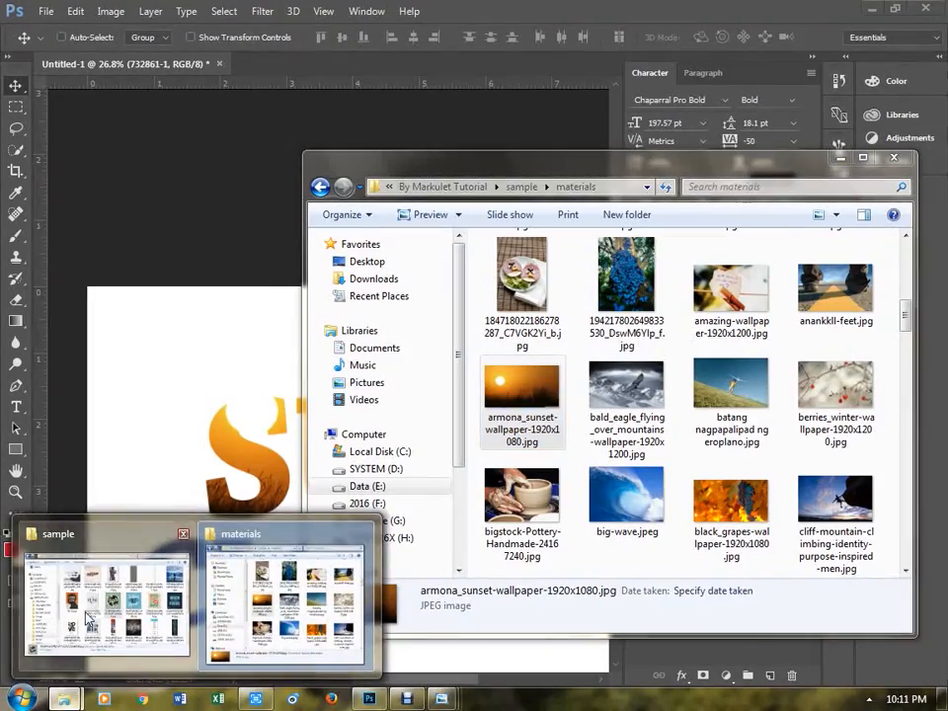
pyautogui.click(139, 589)
pyautogui.scroll(-3, 364, 474)
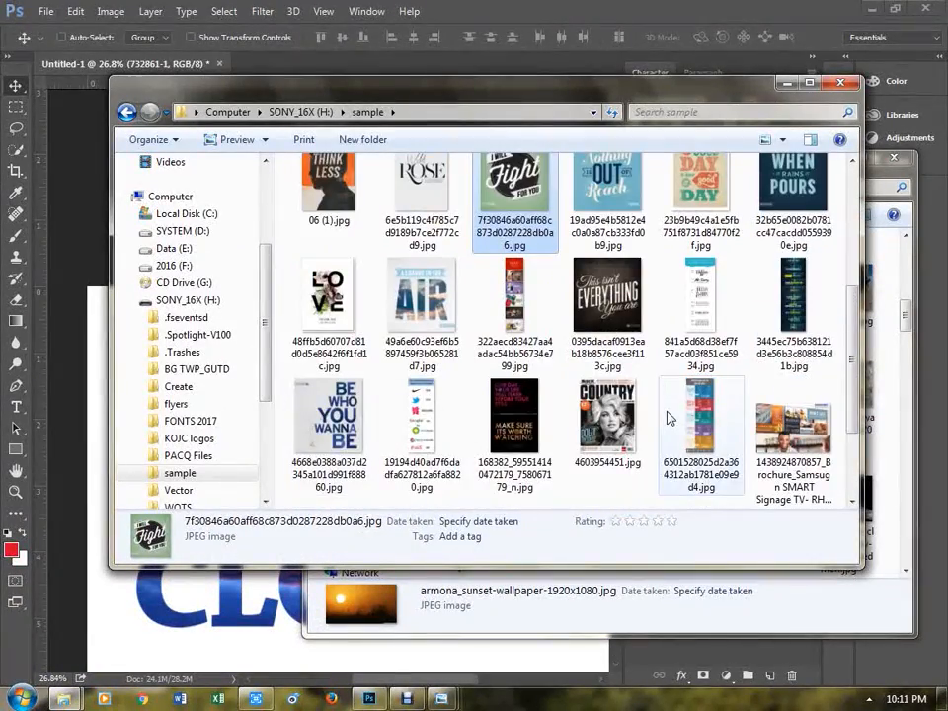
pyautogui.scroll(-3, 670, 418)
pyautogui.doubleClick(514, 417)
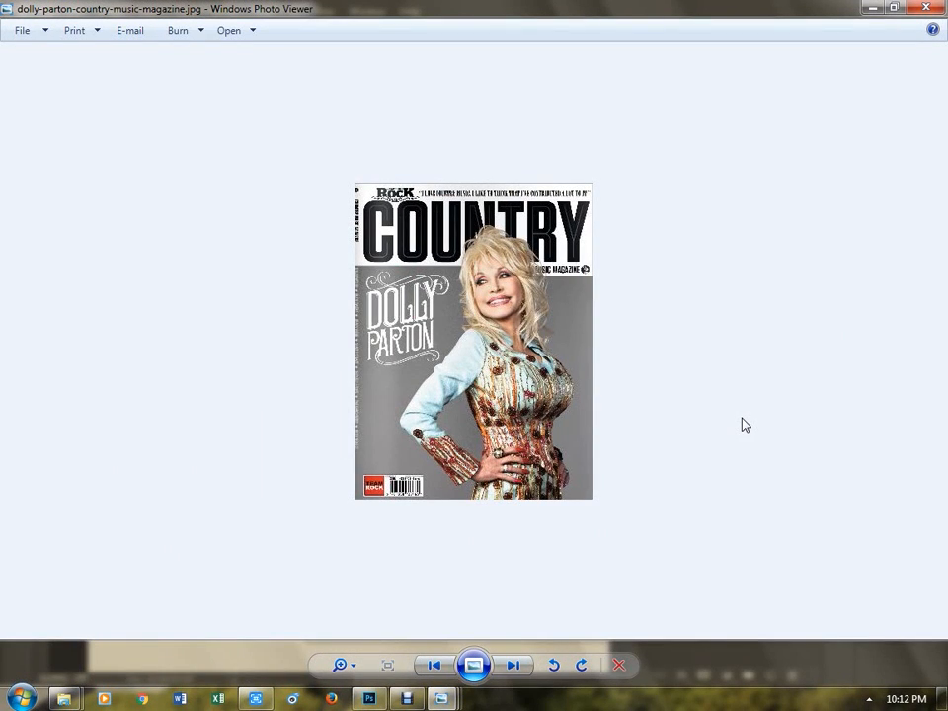
# - Browse the neighbouring sample images, from the country music magazine covers to the black "ONE DAY YOUR LIFE WILL FLASH BEFORE YOUR EYES" poster
pyautogui.press('Left')
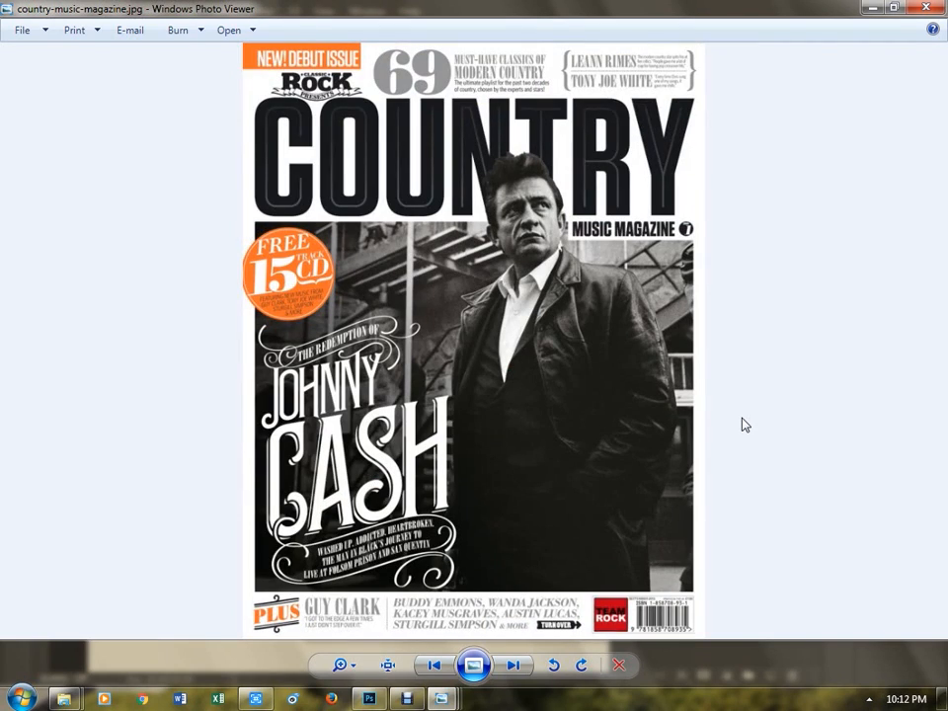
pyautogui.press('Right')
pyautogui.press('Left')
pyautogui.press('Left')
pyautogui.press('Left')
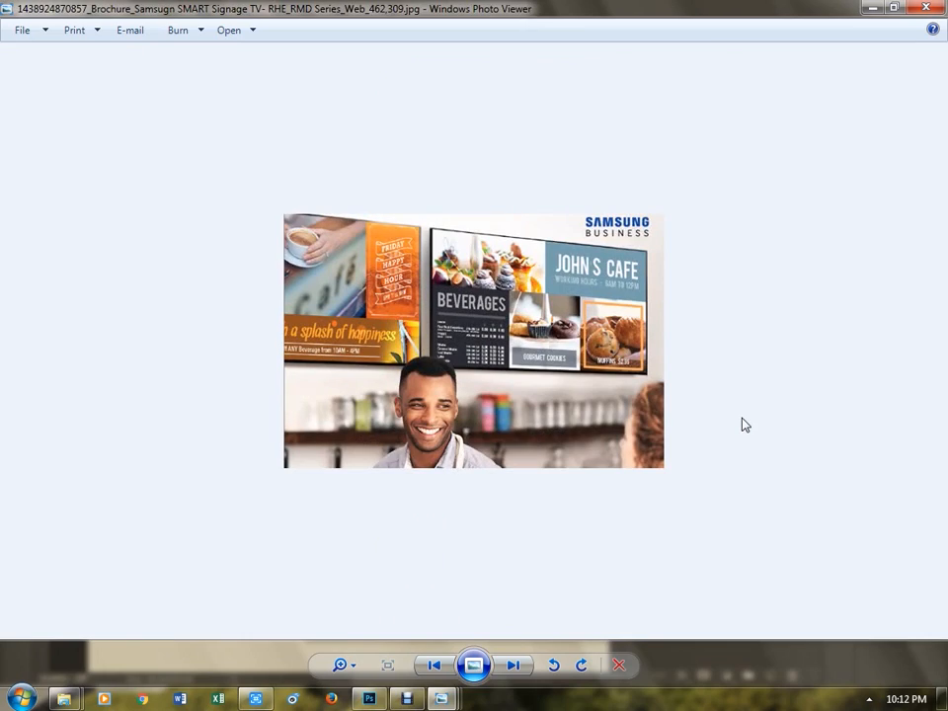
pyautogui.press('Left')
pyautogui.press('Left')
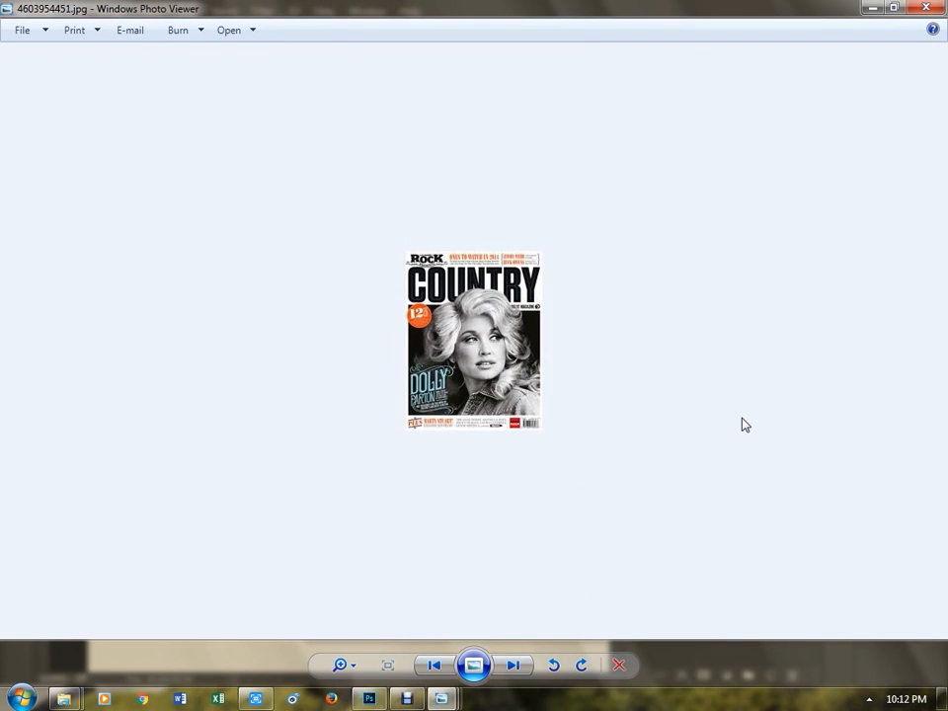
pyautogui.press('Left')
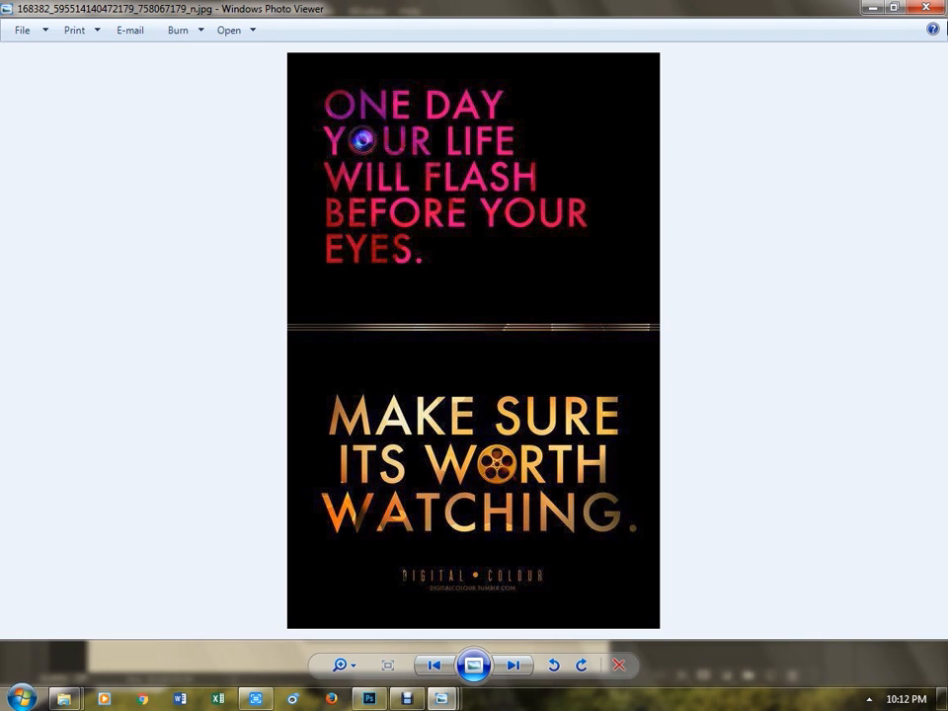
# - Examine the image-filled "MAKE SURE ITS WORTH WATCHING" lettering up close, and return to the whole poster
pyautogui.scroll(4, 474, 533)
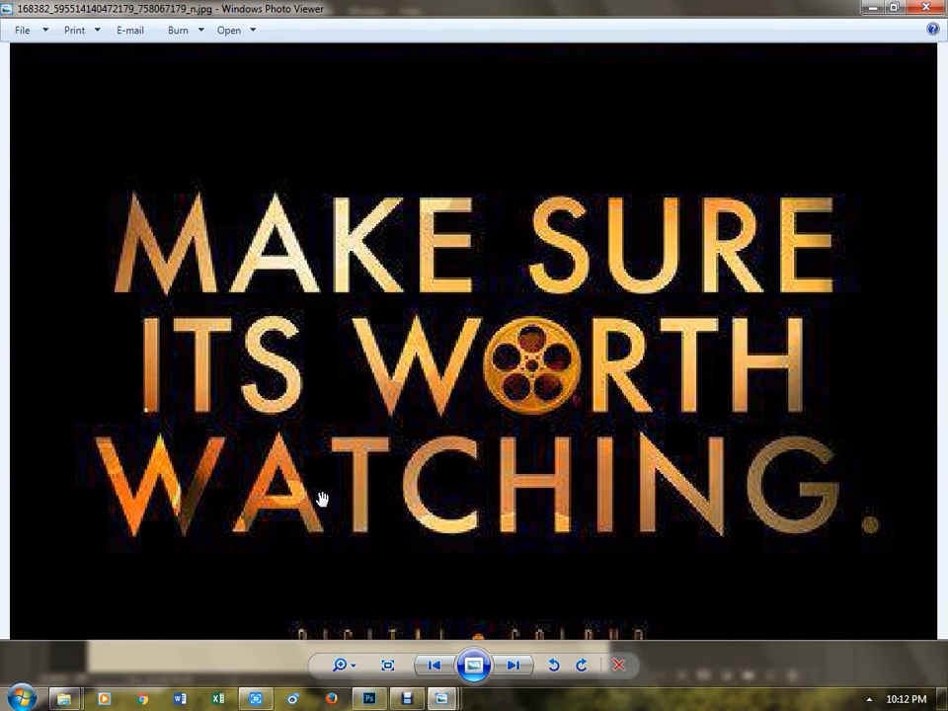
pyautogui.scroll(-4, 518, 387)
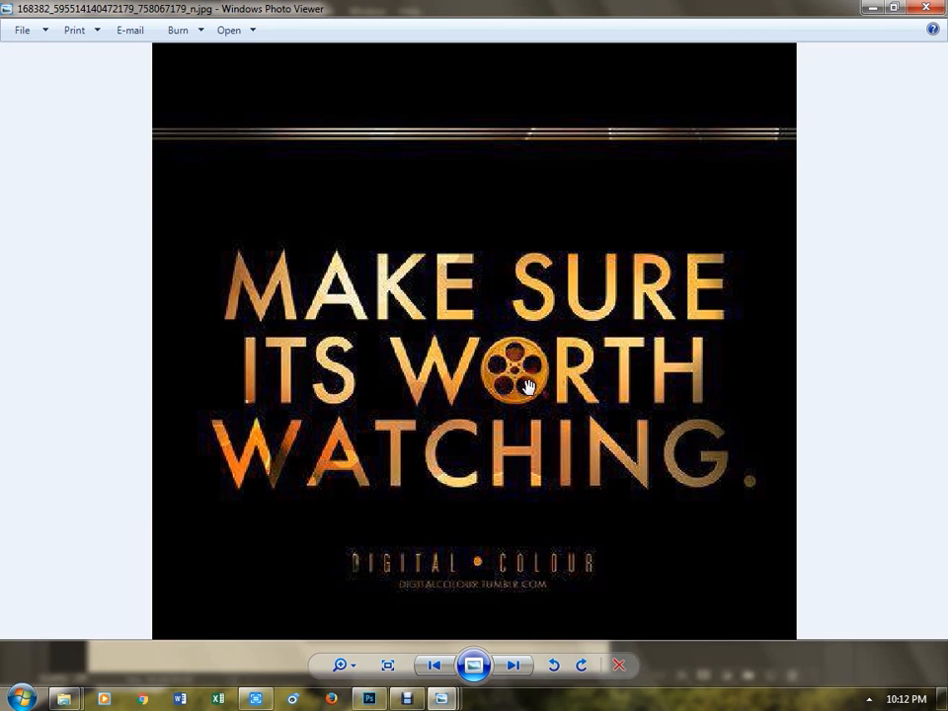
pyautogui.scroll(-2, 533, 387)
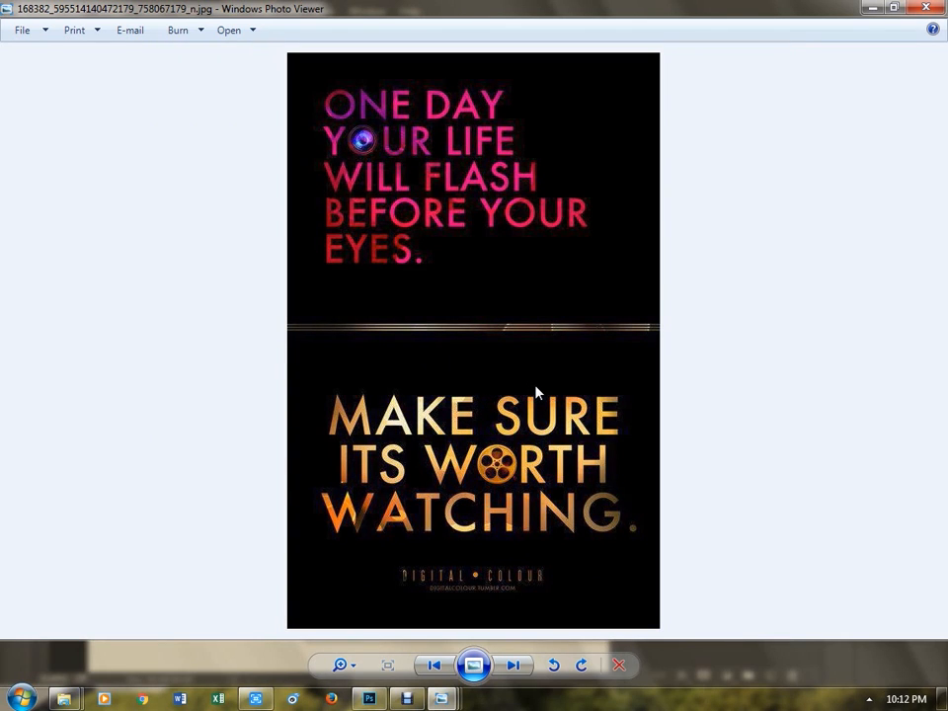
# - Bring up the "How Much Did Famous Logos Cost to Design?" chart and examine its Nike and Twitter entries up close
pyautogui.press('Right')
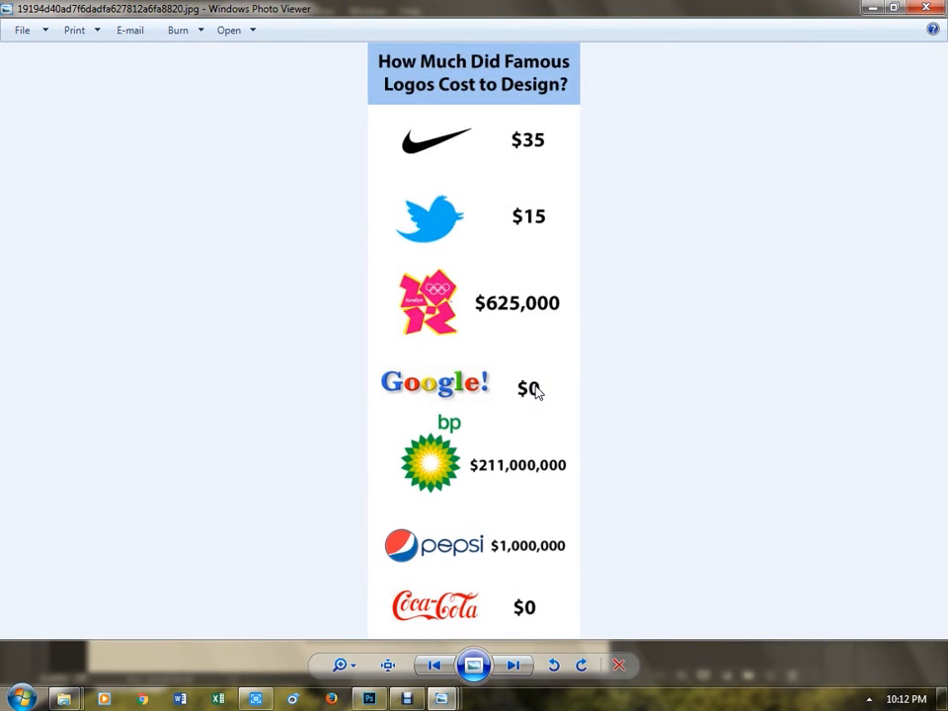
pyautogui.press('Right')
pyautogui.press('Left')
pyautogui.scroll(2, 547, 304)
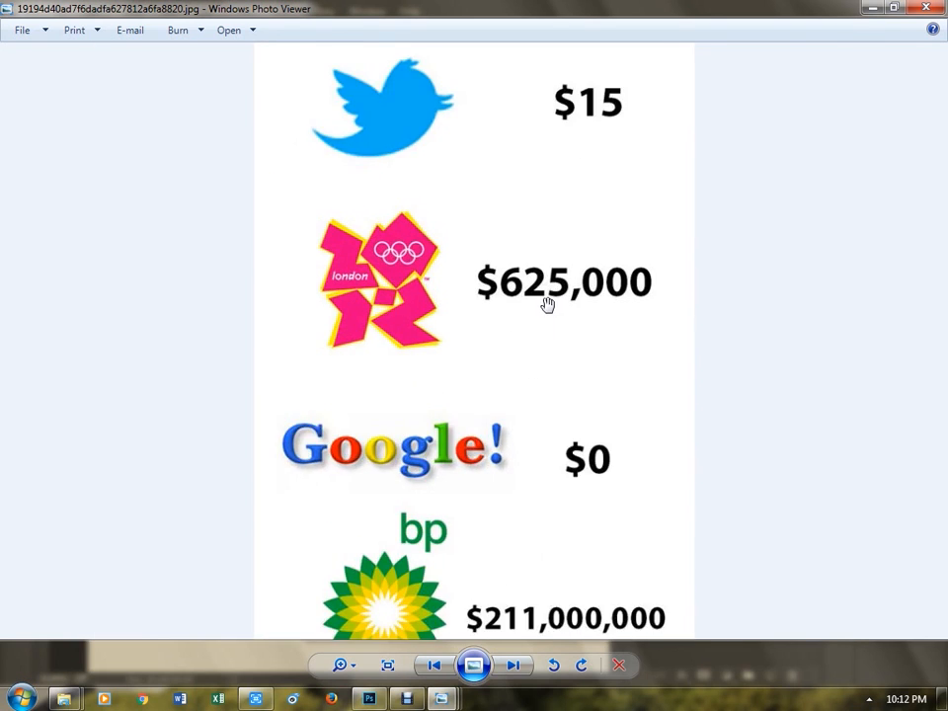
pyautogui.scroll(1, 547, 304)
pyautogui.scroll(-2, 502, 309)
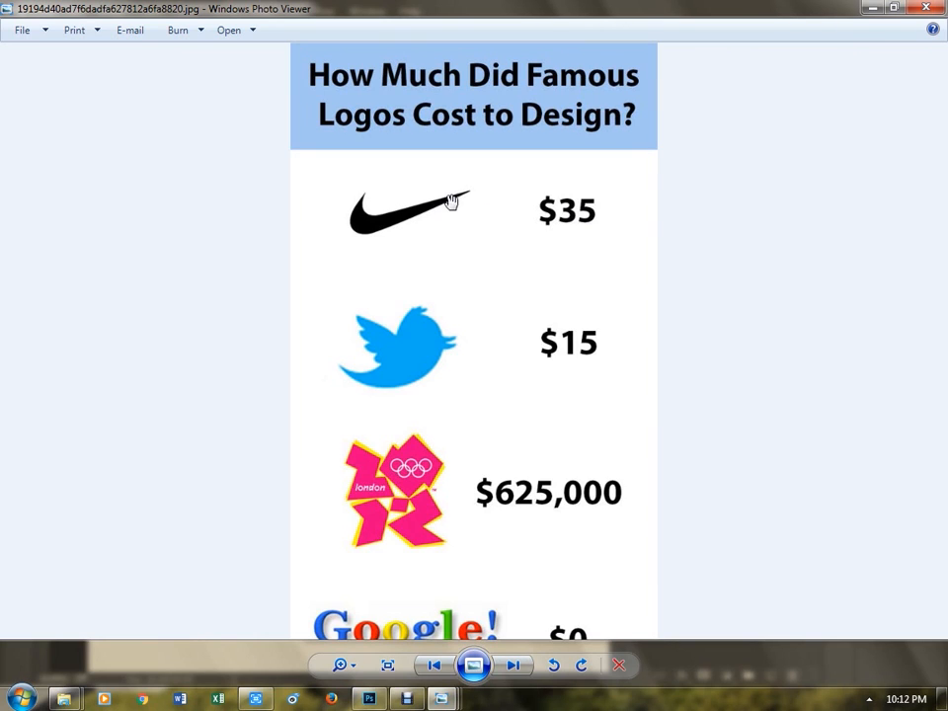
pyautogui.scroll(-1, 438, 212)
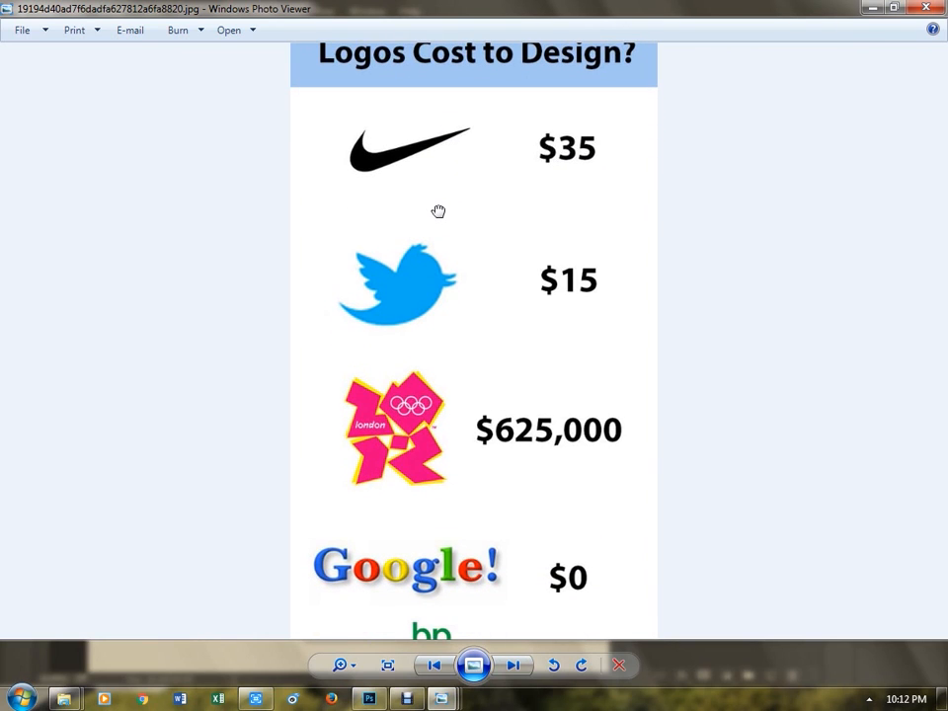
# - Examine the London, Google, BP and Pepsi entries further down the logo cost chart
pyautogui.moveTo(598, 331); pyautogui.dragTo(566, 154)
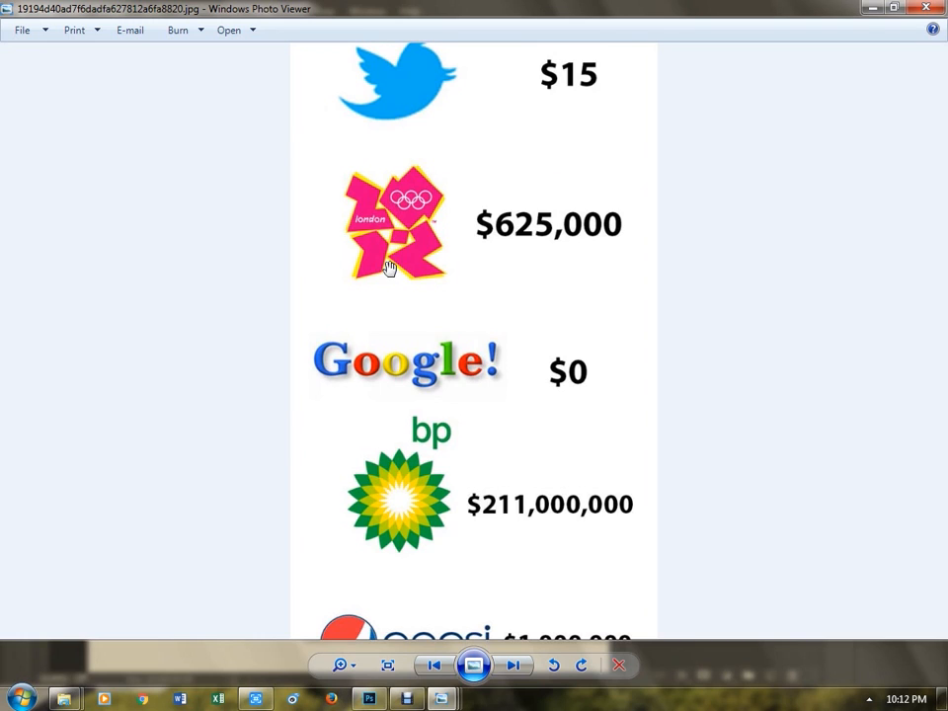
pyautogui.moveTo(529, 255); pyautogui.dragTo(499, 158)
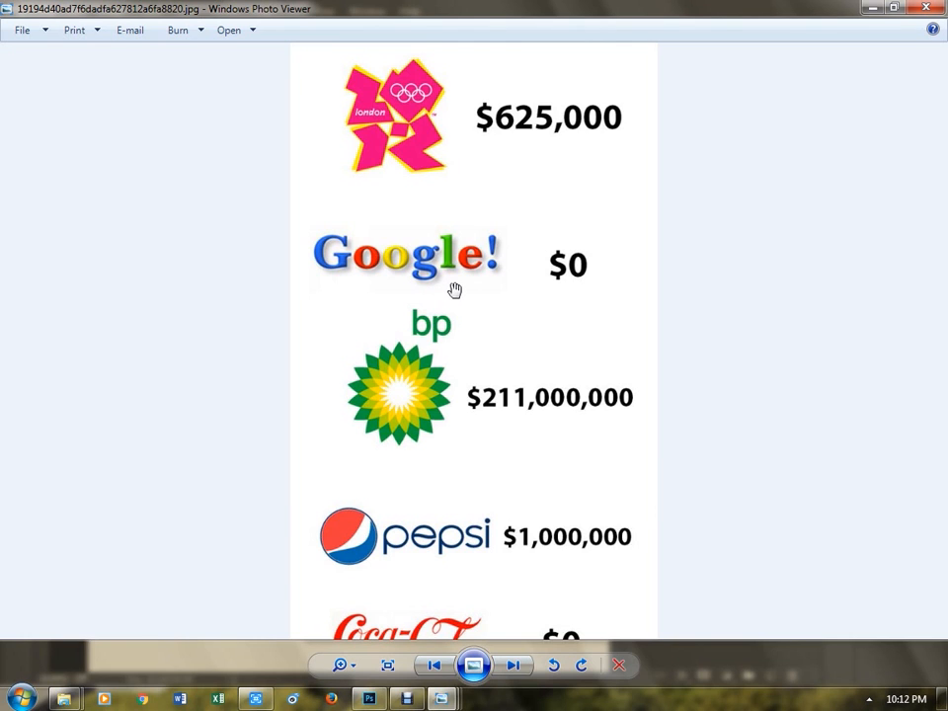
pyautogui.moveTo(442, 392); pyautogui.dragTo(435, 317)
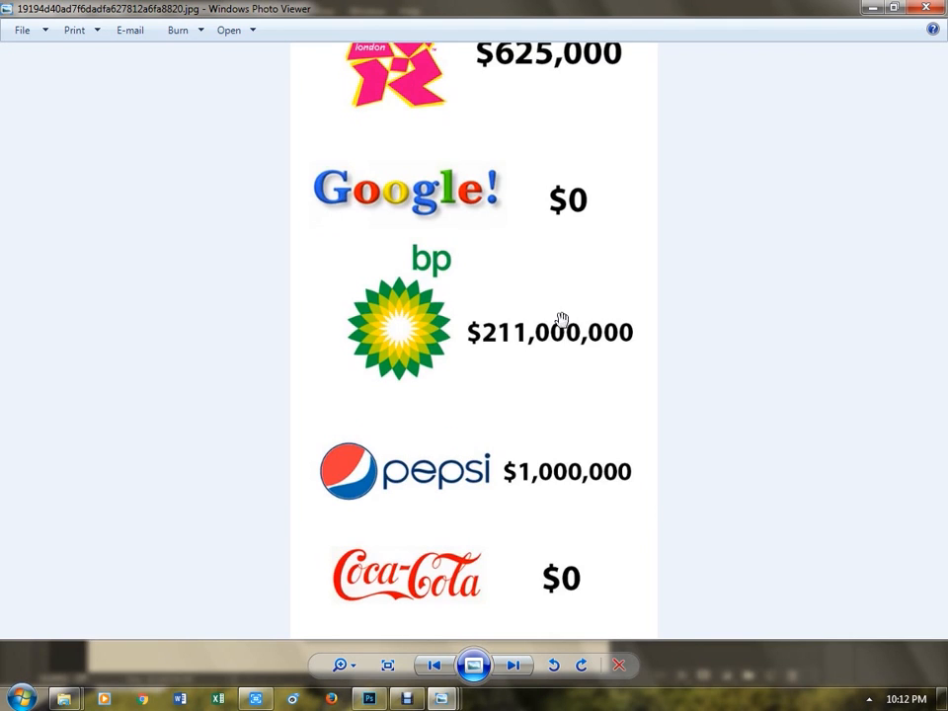
pyautogui.scroll(2, 514, 355)
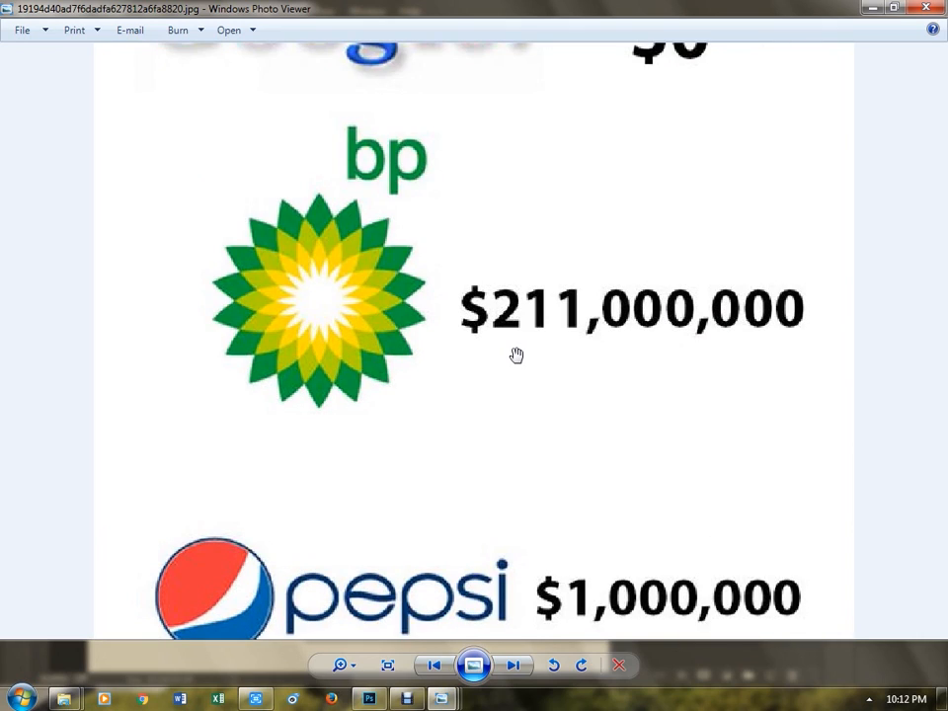
pyautogui.scroll(-2, 515, 355)
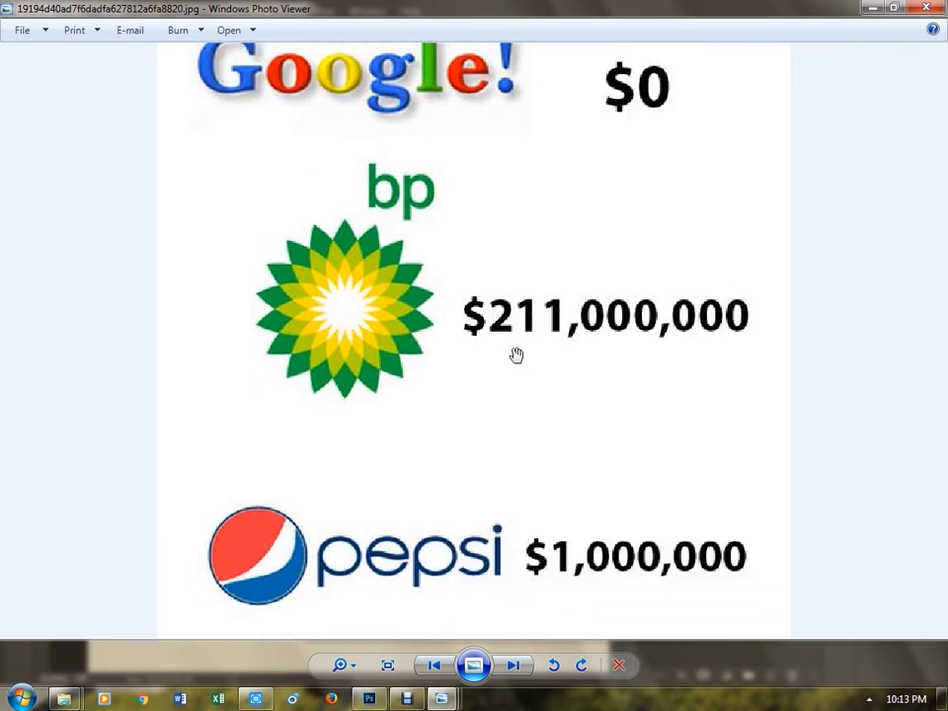
pyautogui.moveTo(390, 329); pyautogui.dragTo(406, 201)
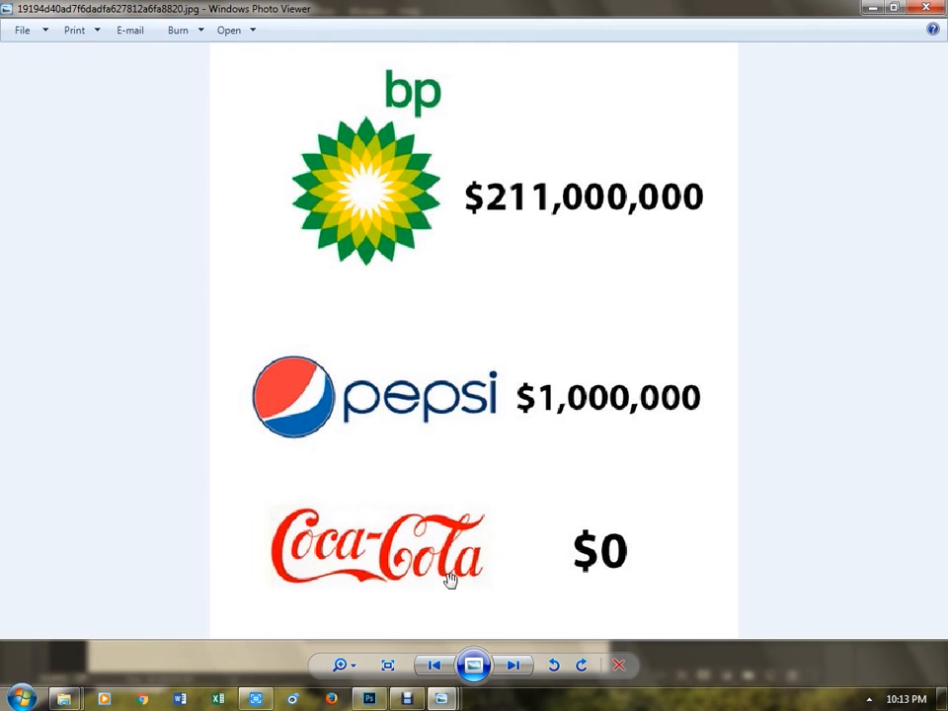
# - Examine the script lettering of the Coca-Cola logo up close, and return to the full logo cost chart
pyautogui.scroll(2, 430, 590)
pyautogui.scroll(2, 430, 589)
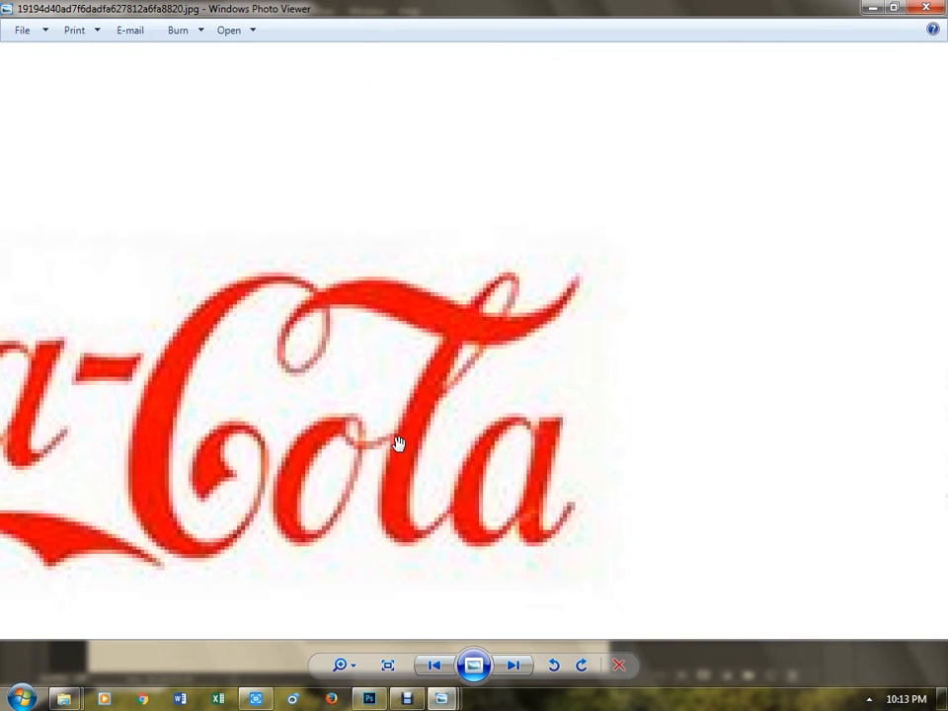
pyautogui.scroll(-2, 397, 445)
pyautogui.scroll(-1, 398, 445)
pyautogui.scroll(5, 395, 444)
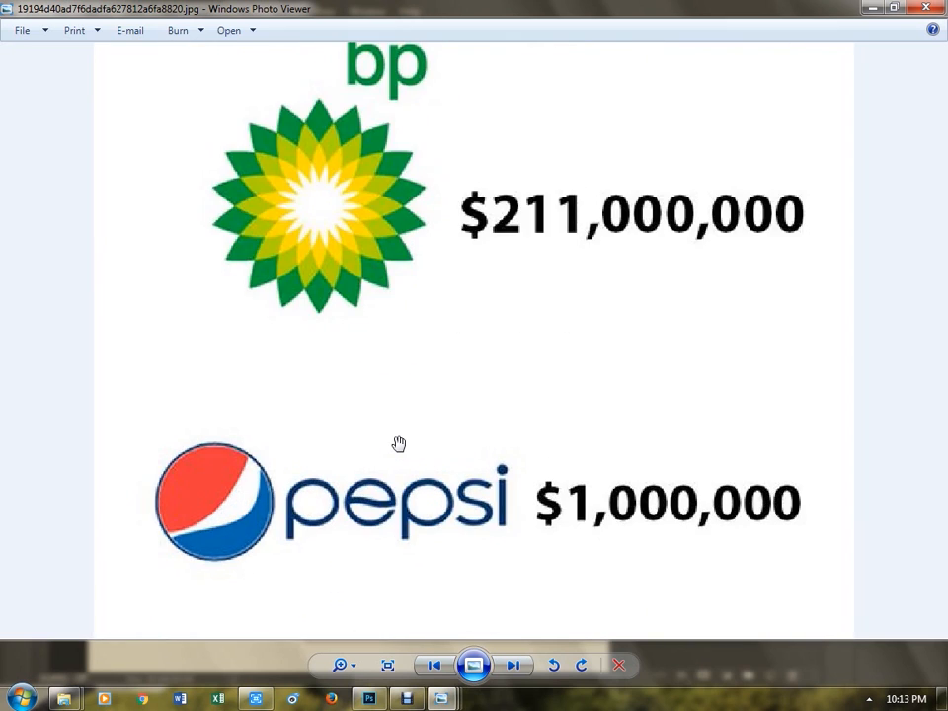
pyautogui.moveTo(482, 586); pyautogui.dragTo(427, 5)
pyautogui.moveTo(422, 505); pyautogui.dragTo(522, 118)
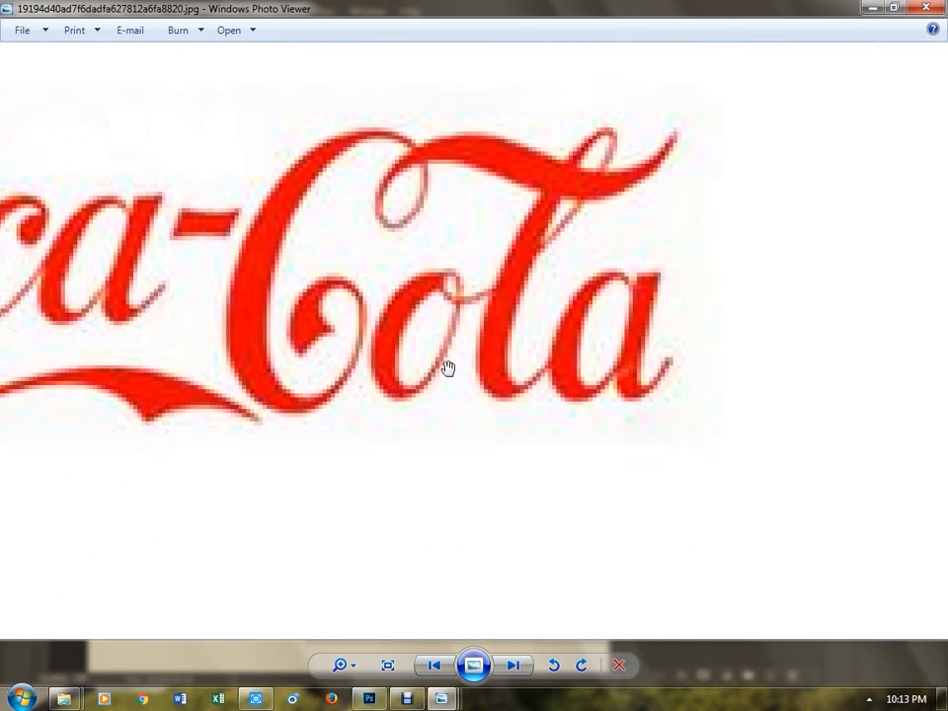
pyautogui.moveTo(446, 367); pyautogui.dragTo(498, 380)
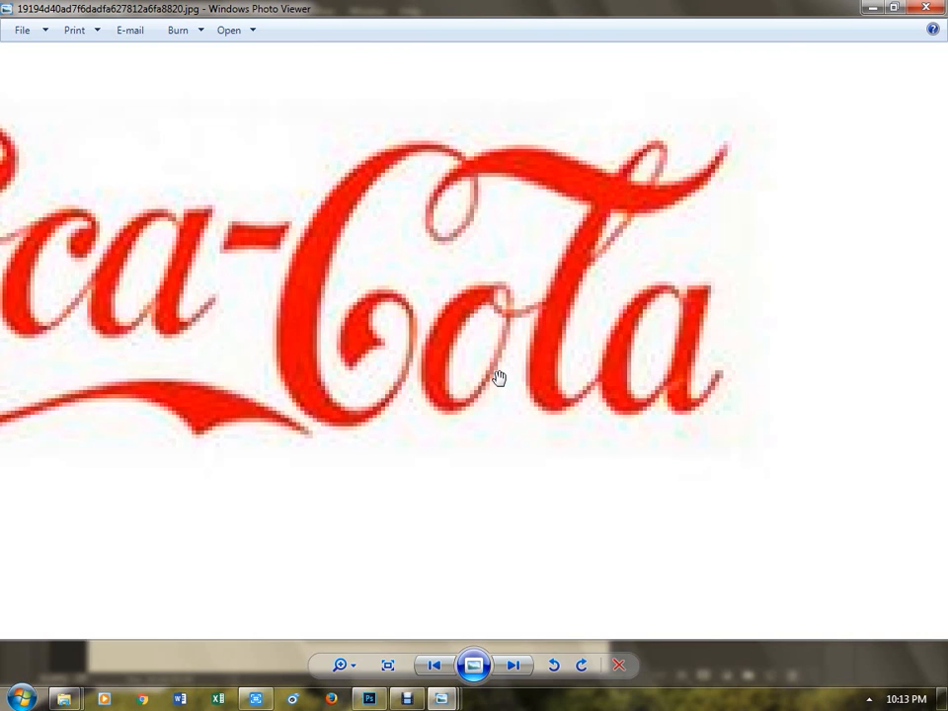
pyautogui.scroll(-4, 408, 336)
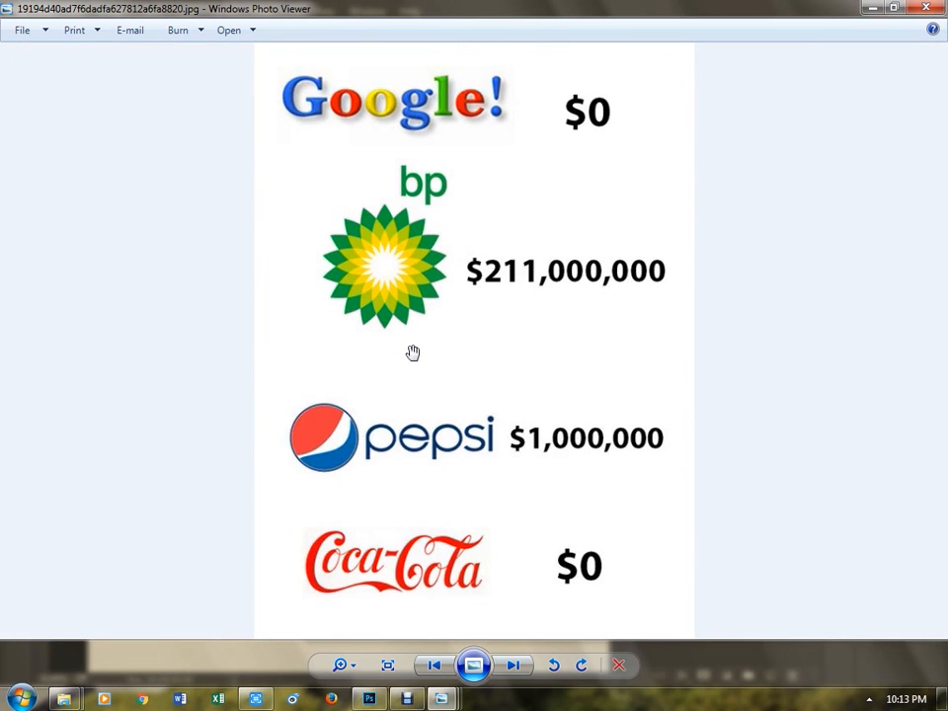
pyautogui.scroll(-2, 412, 353)
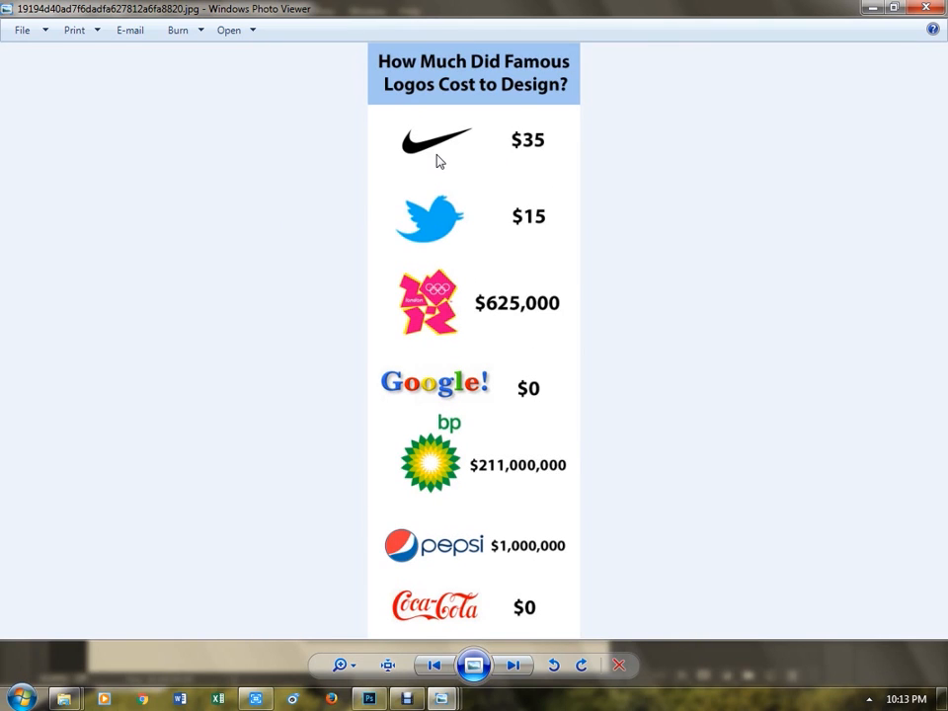
# - Browse the following typography samples, from the "BE WHO YOU WANNA BE" poster to the "THE GALLERIA SALE" banner set
pyautogui.press('Right')
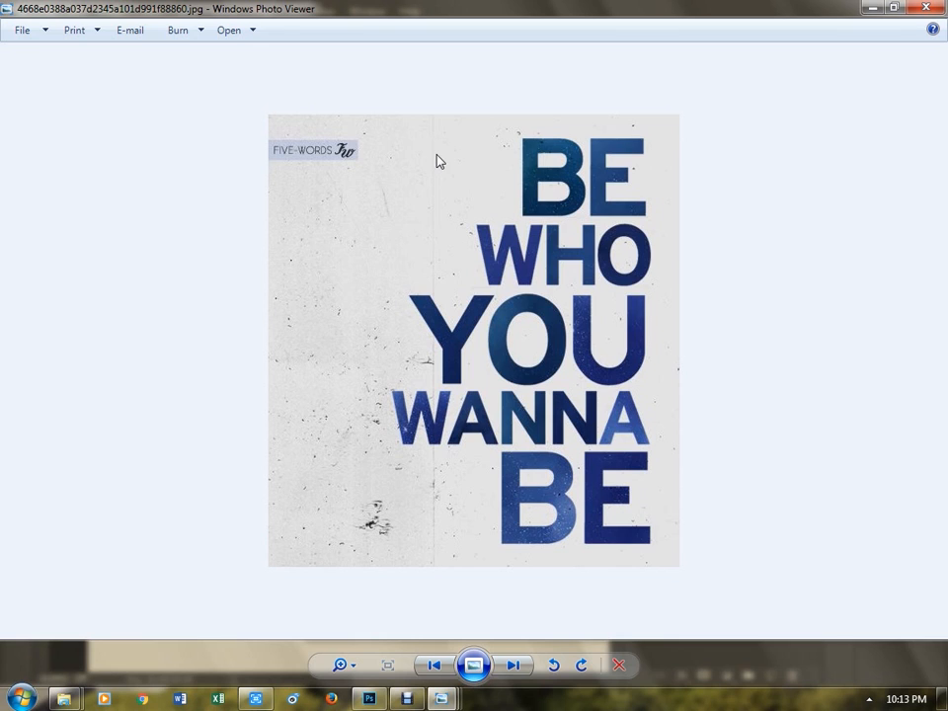
pyautogui.press('Right')
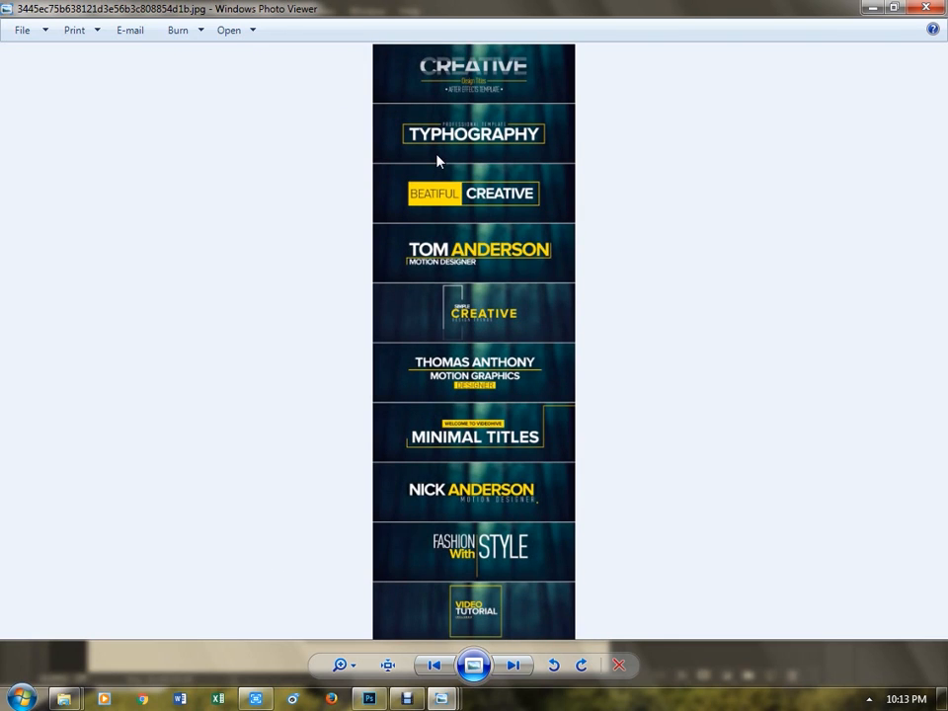
pyautogui.press('Right')
pyautogui.press('Right')
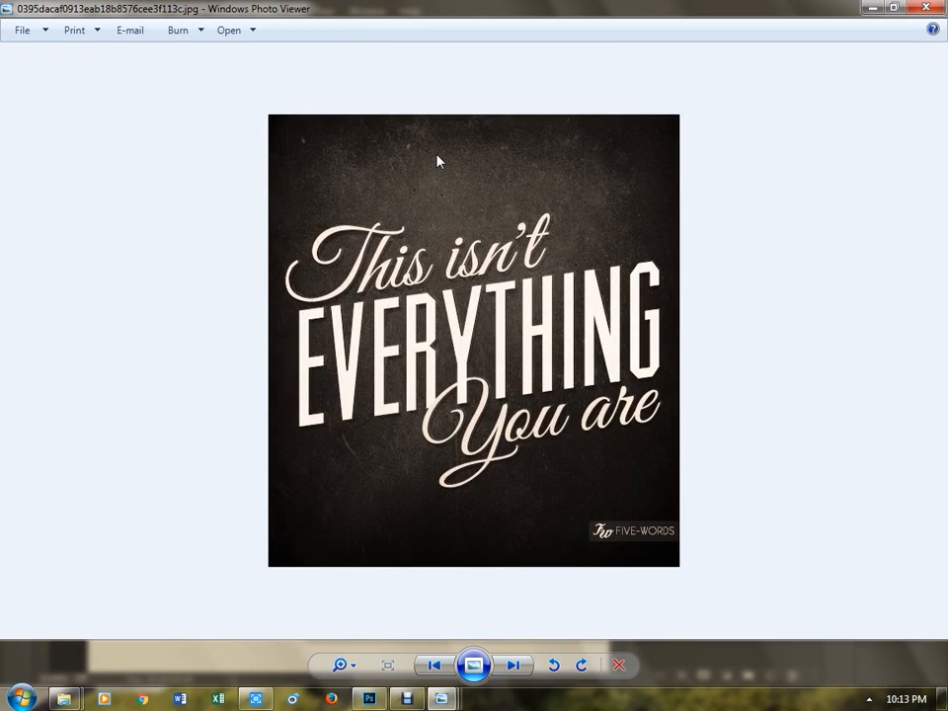
pyautogui.press('Right')
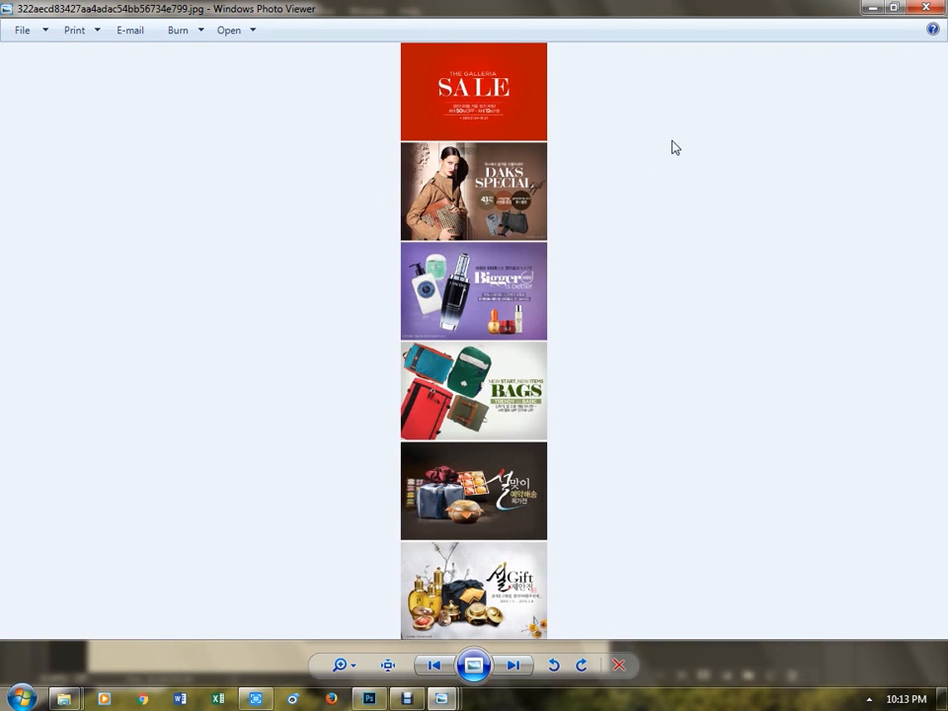
# - Examine the DAKS SPECIAL banner up close, and browse on to the photo-filled AIR poster and the floral LOVE card
pyautogui.scroll(4, 673, 146)
pyautogui.scroll(-4, 441, 580)
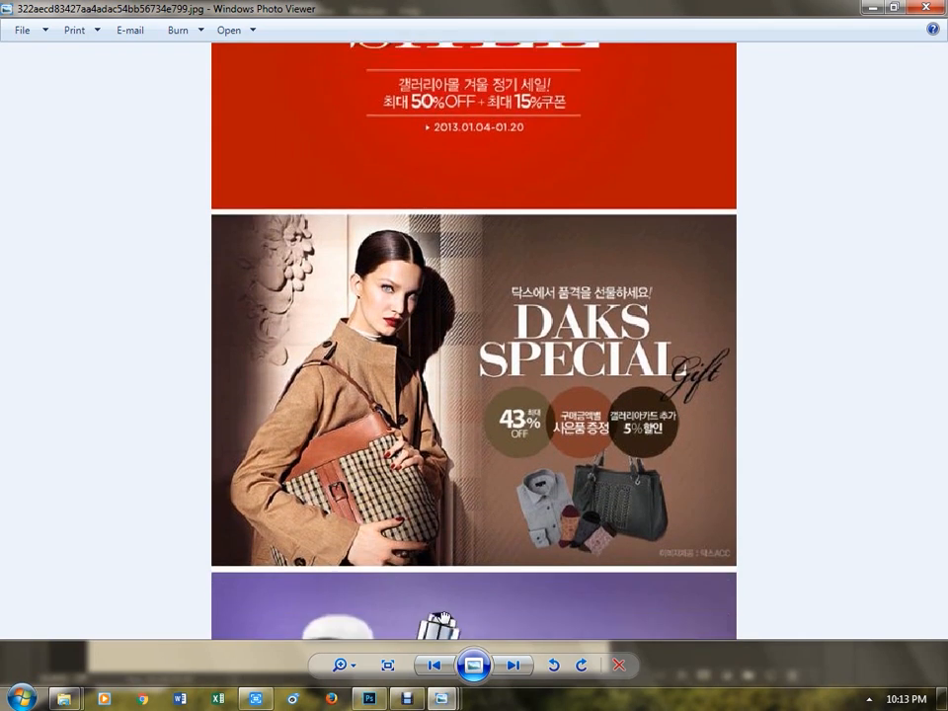
pyautogui.press('Right')
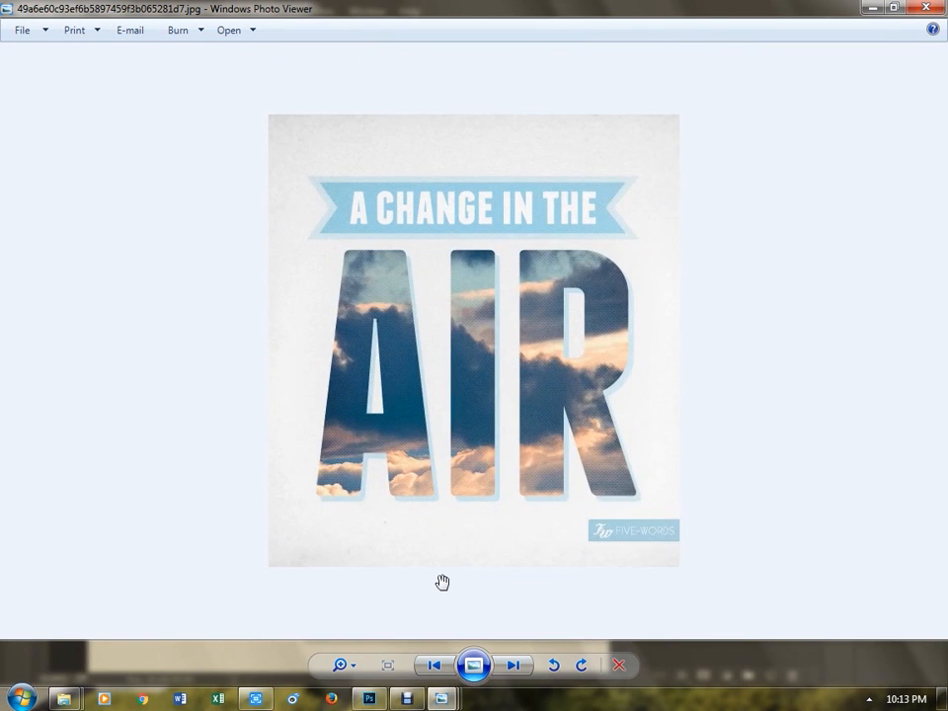
pyautogui.press('Right')
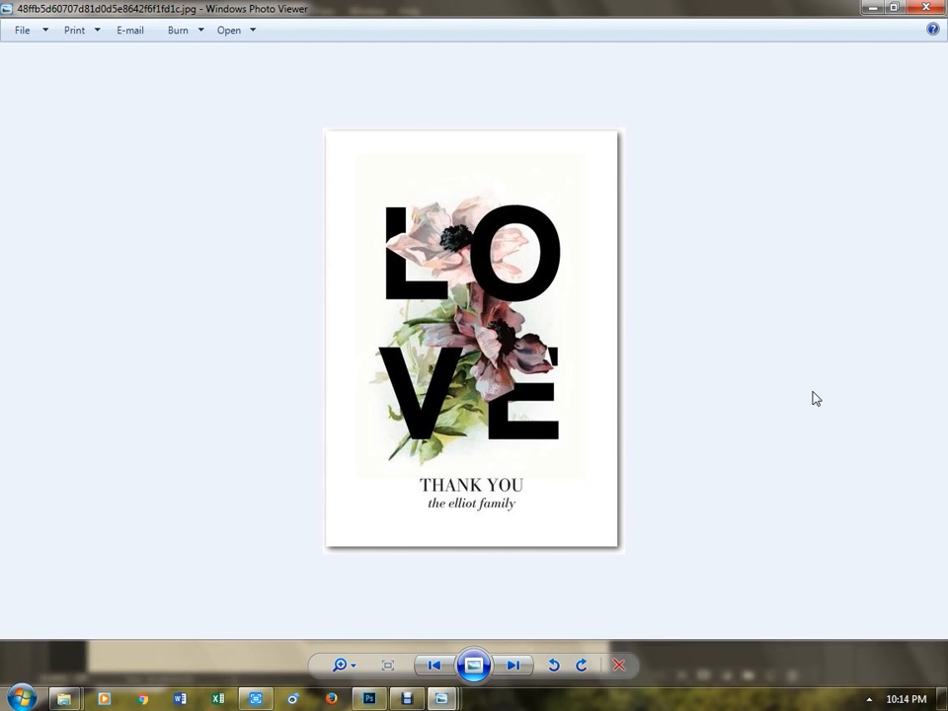
# - Close the image viewer and the flash drive's sample folder, and go up from the materials folder to By Markulet Tutorial
pyautogui.click(925, 8)
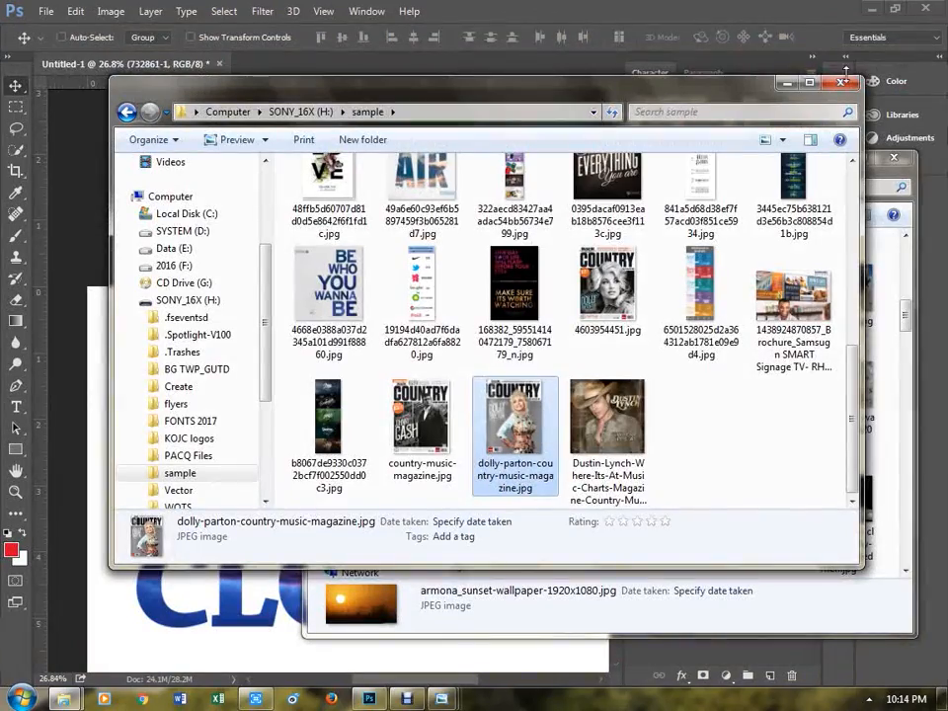
pyautogui.click(889, 247)
pyautogui.click(840, 82)
pyautogui.moveTo(817, 169); pyautogui.dragTo(747, 135)
pyautogui.scroll(-10, 722, 290)
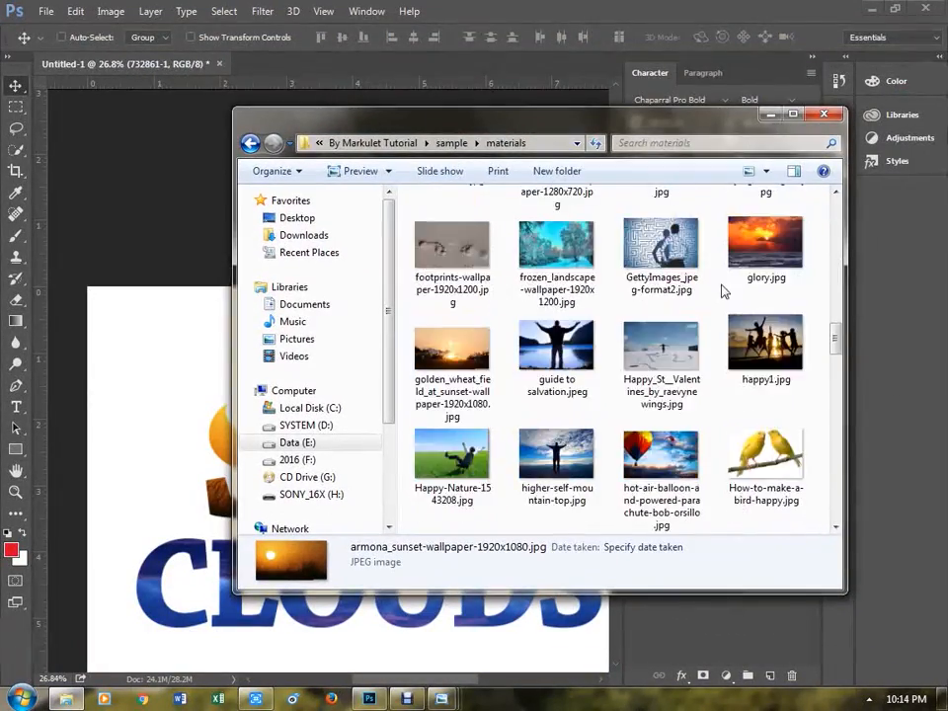
pyautogui.press('BackSpace')
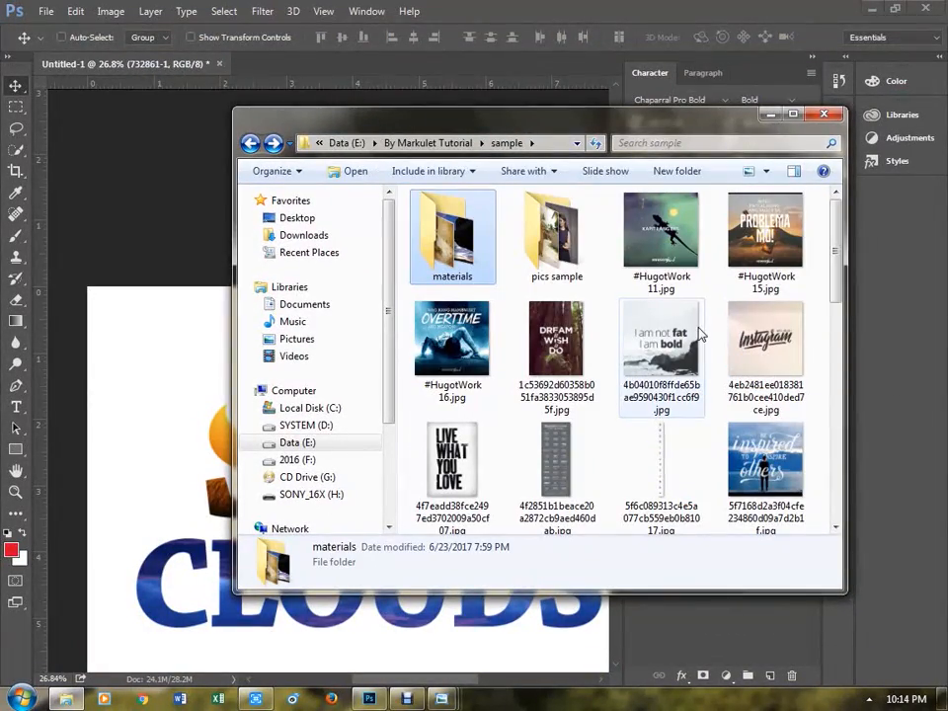
pyautogui.press('BackSpace')
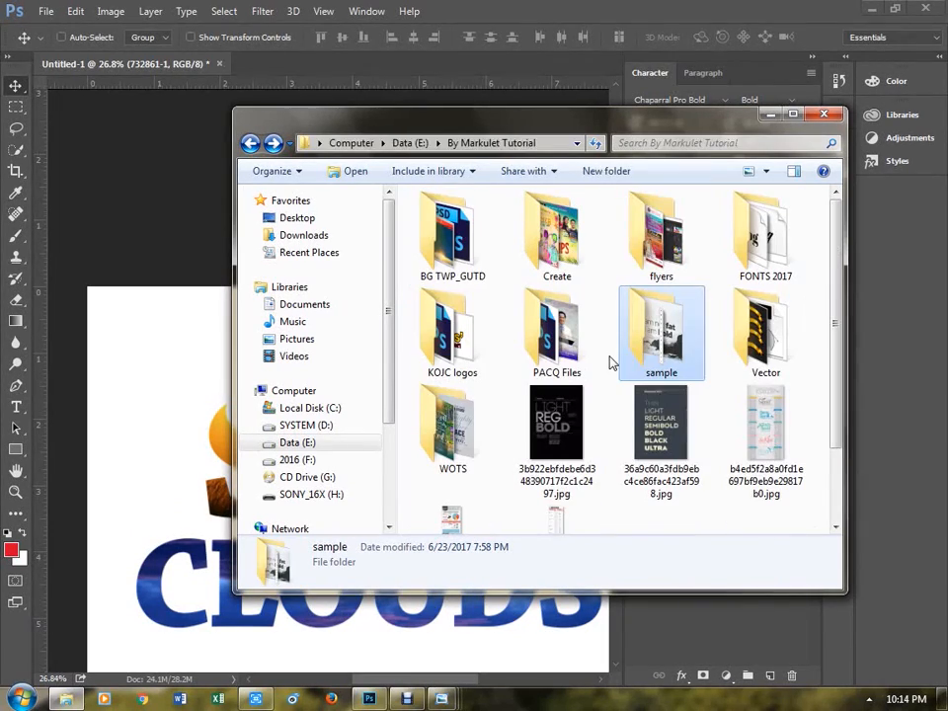
# - Delete the PACQ Files folder from By Markulet Tutorial
pyautogui.click(681, 268)
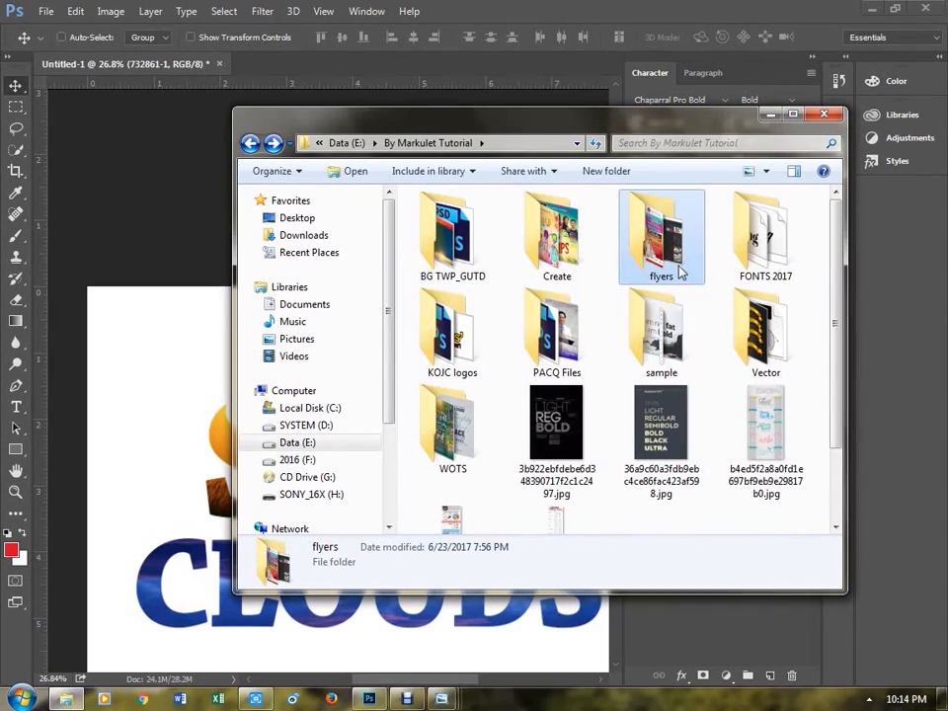
pyautogui.click(565, 371)
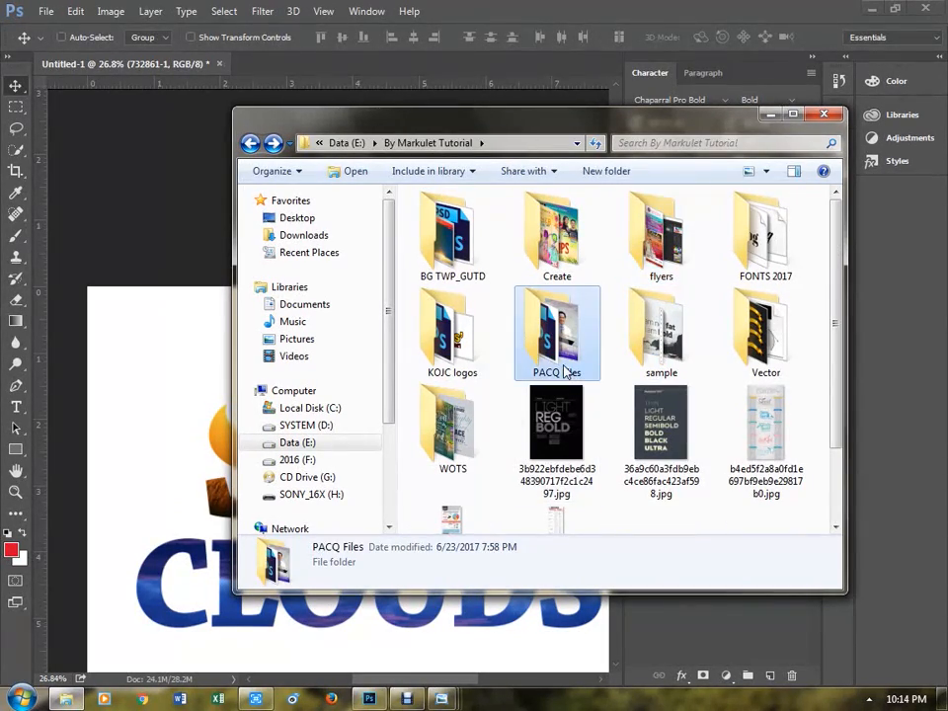
pyautogui.press('Delete')
pyautogui.press('Return')
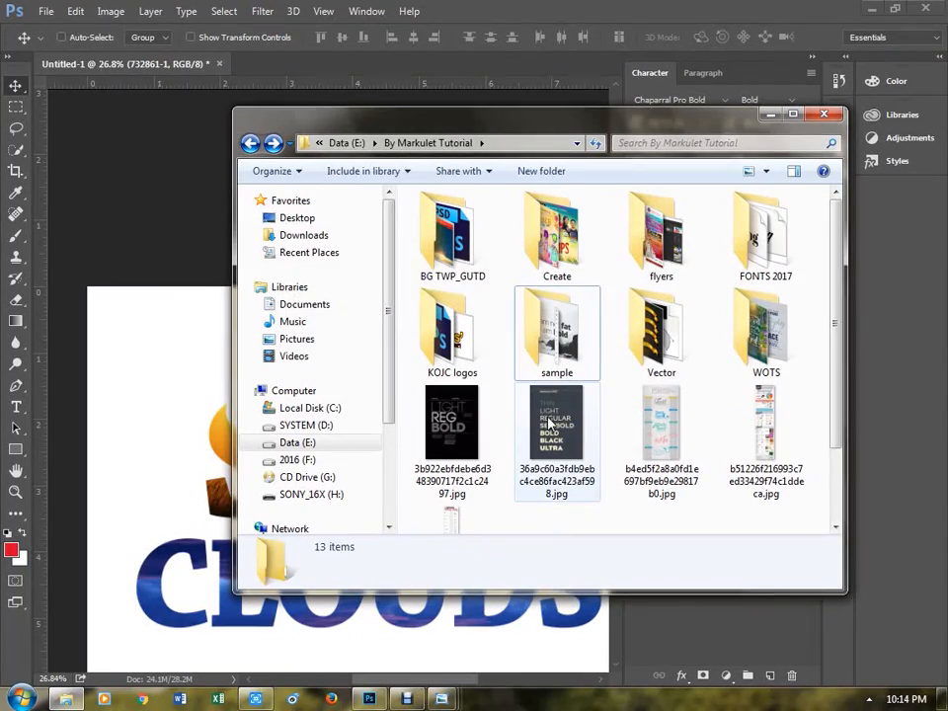
# - Look through the BG TWP_GUTD and flyers folders, returning to By Markulet Tutorial
pyautogui.doubleClick(461, 259)
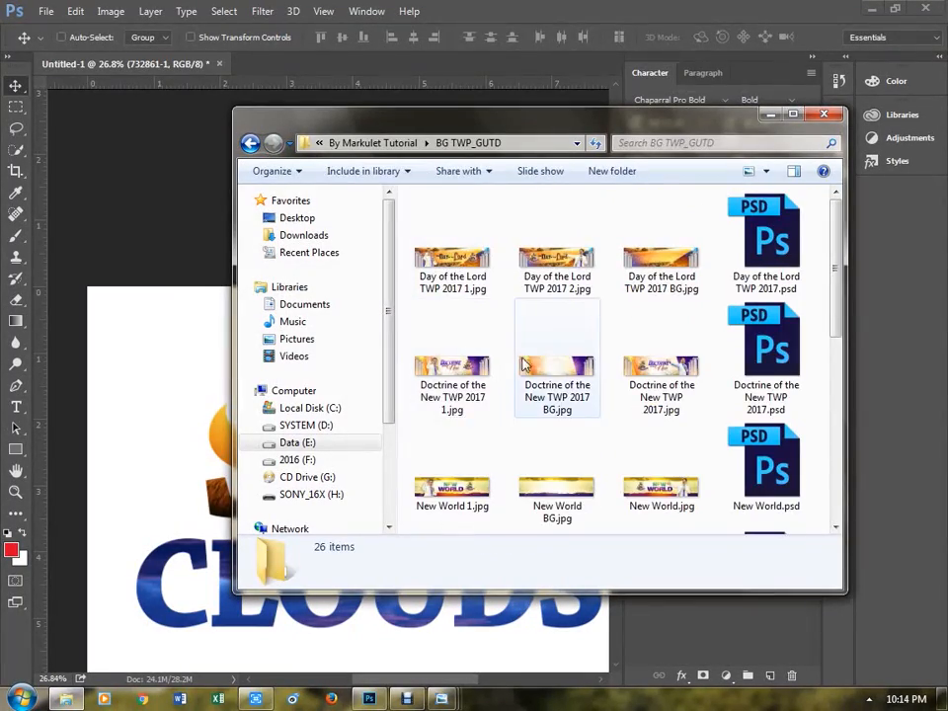
pyautogui.scroll(-5, 534, 407)
pyautogui.scroll(3, 534, 407)
pyautogui.scroll(-4, 534, 407)
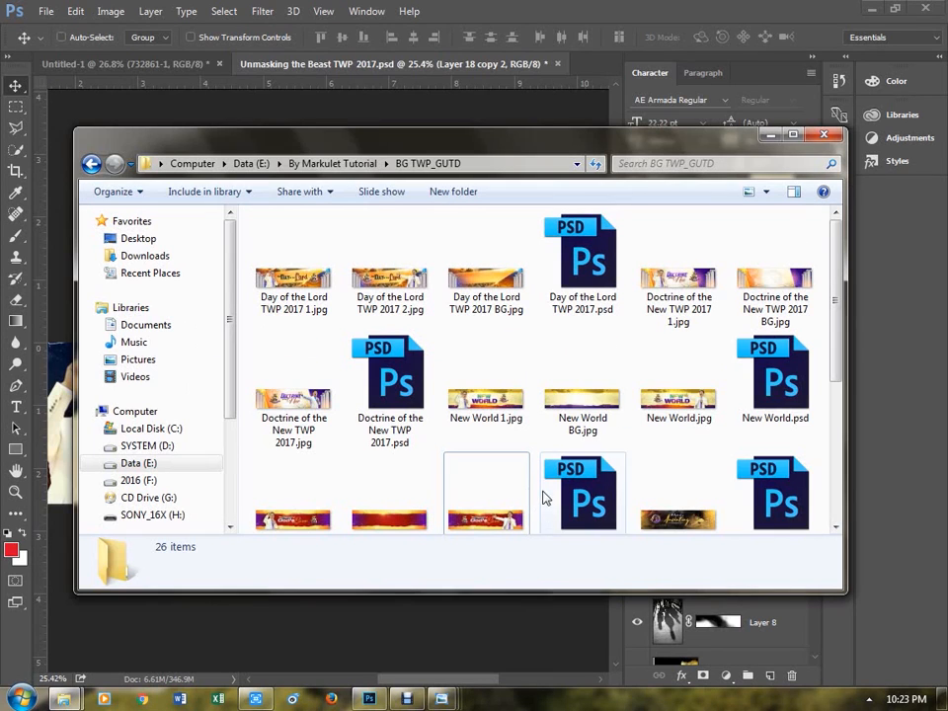
pyautogui.press('BackSpace')
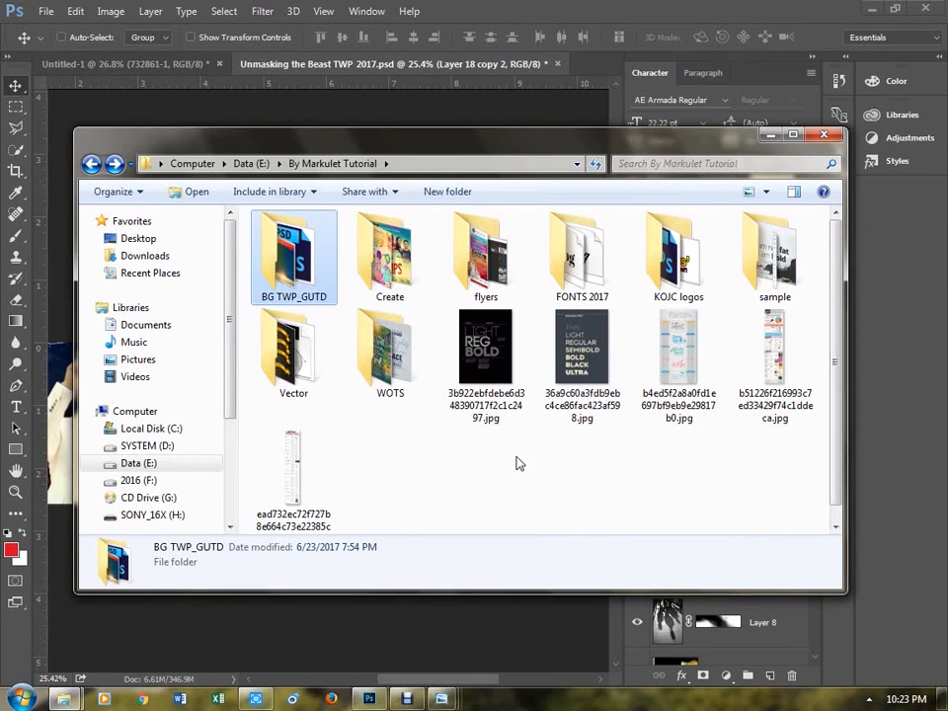
pyautogui.doubleClick(484, 275)
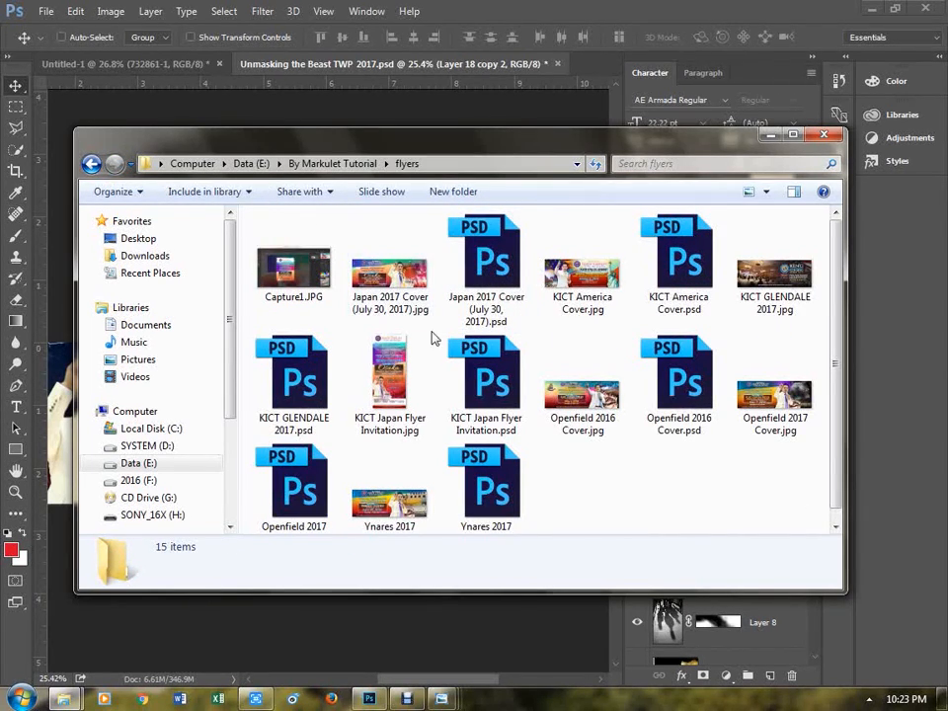
pyautogui.press('BackSpace')
# - Open the WOTS folder and show its contents as large icons
pyautogui.doubleClick(388, 357)
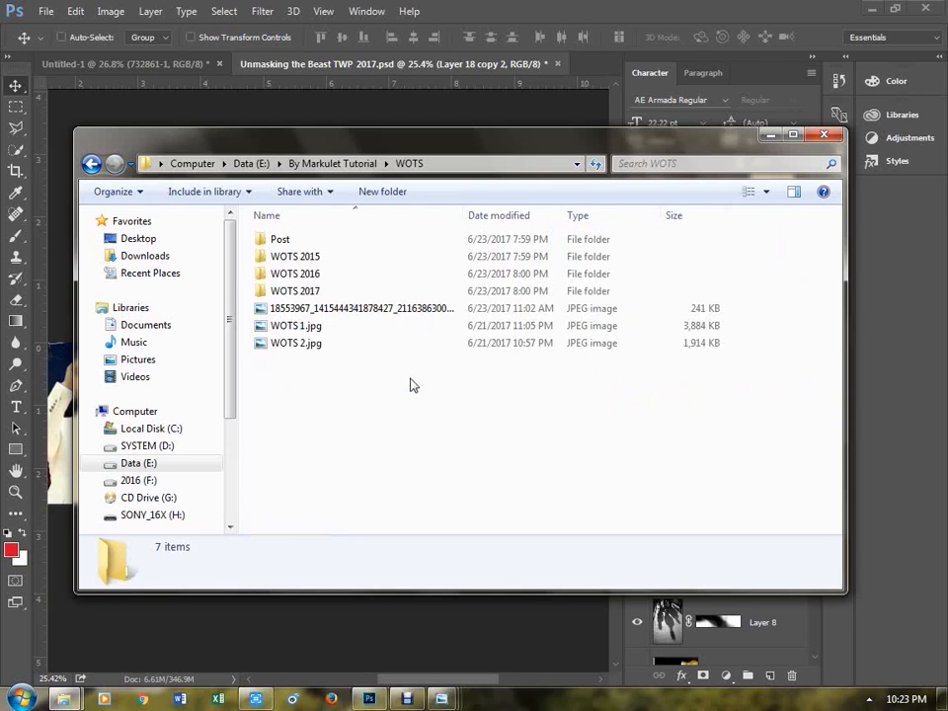
pyautogui.rightClick(436, 402)
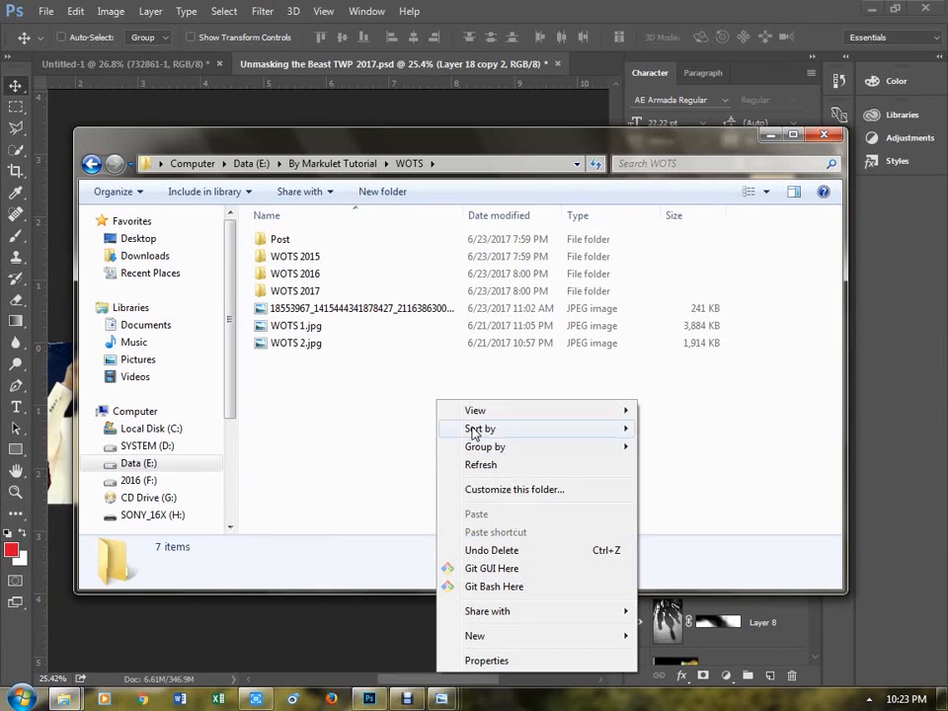
pyautogui.moveTo(481, 420)
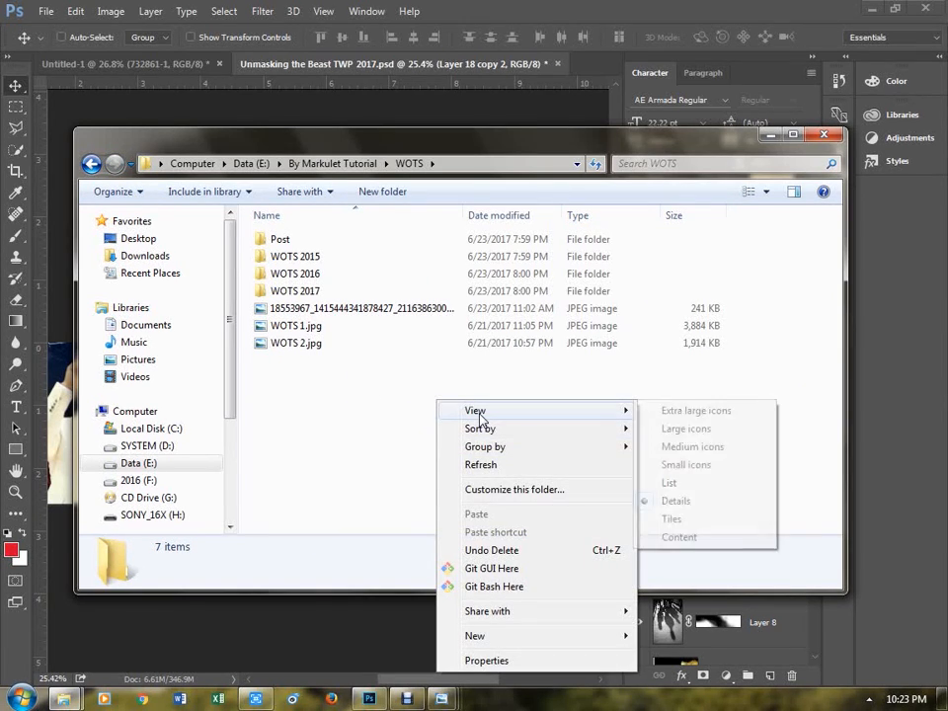
pyautogui.click(691, 430)
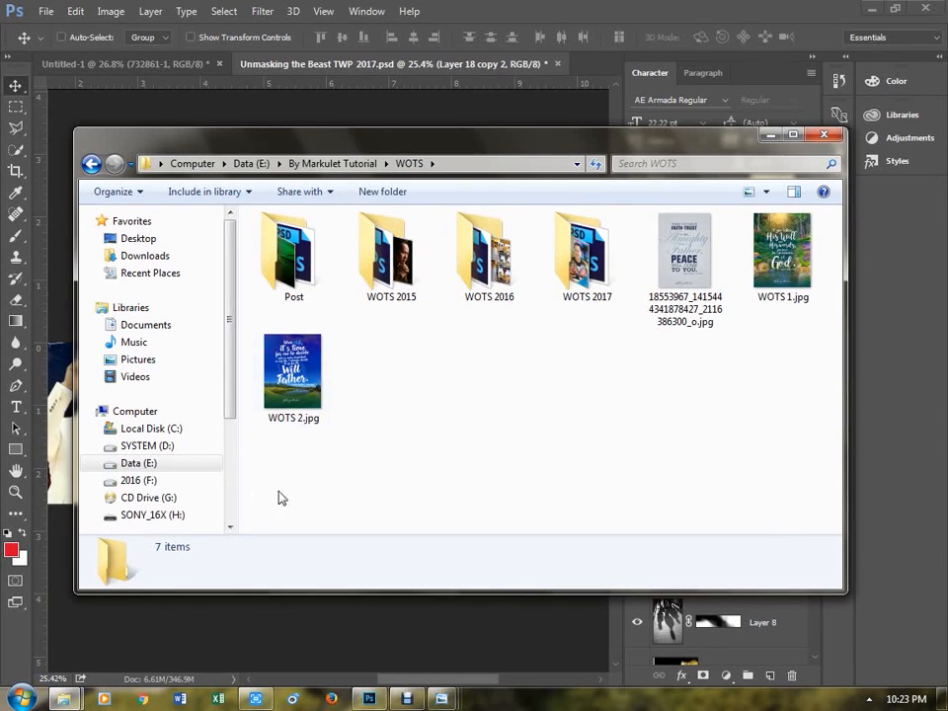
# - View WOTS 2.jpg, compare its lettering with the other poster images in the WOTS folder, and close the viewer
pyautogui.doubleClick(293, 373)
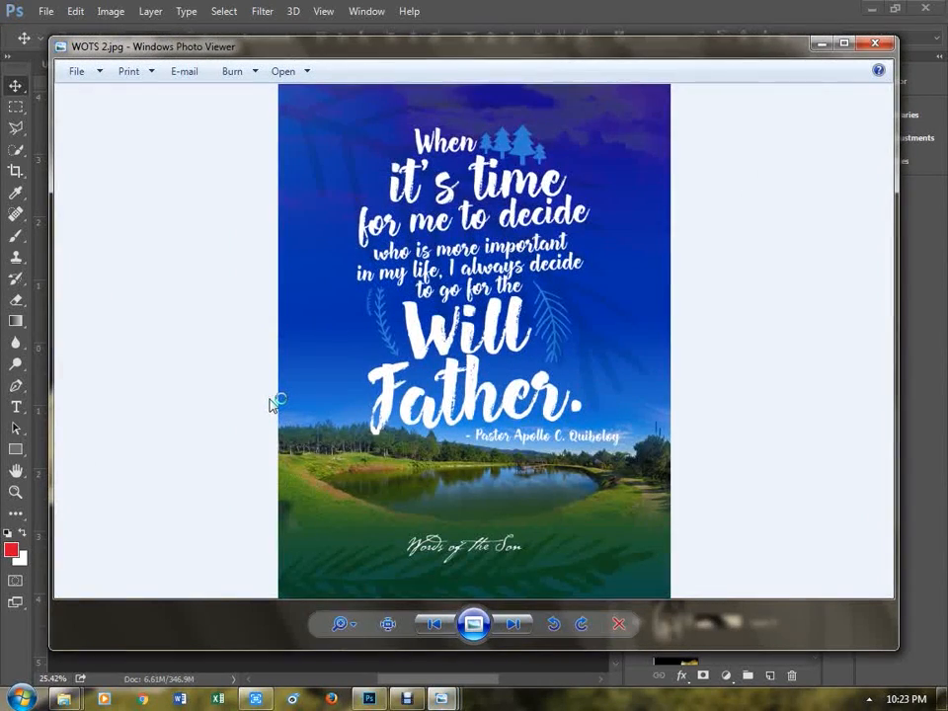
pyautogui.press('Left')
pyautogui.press('Left')
pyautogui.press('Right')
pyautogui.press('Left')
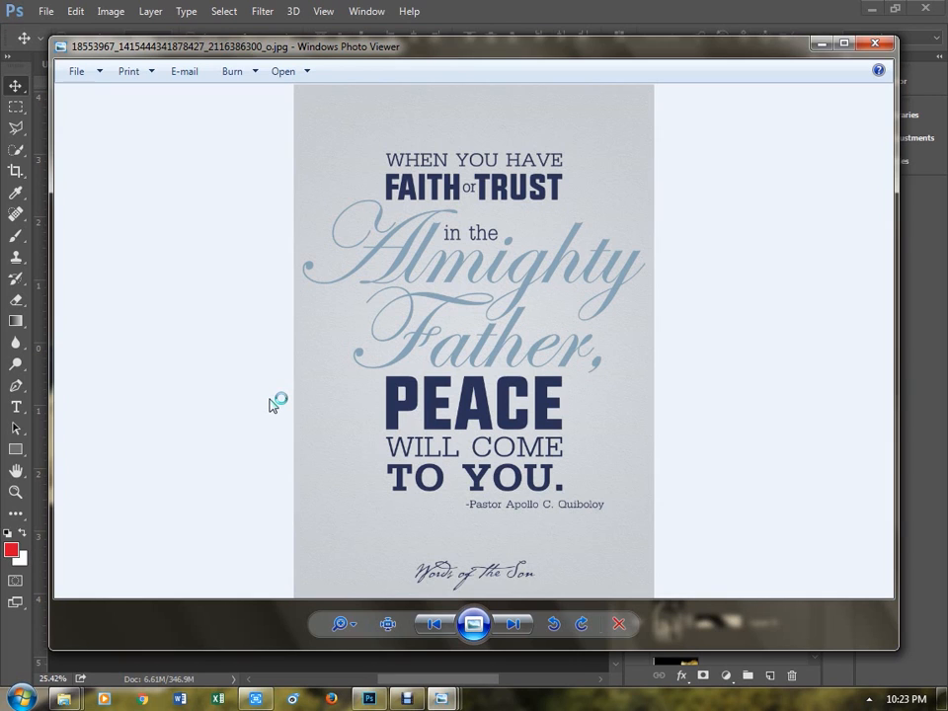
pyautogui.press('Right')
pyautogui.press('Left')
pyautogui.press('Right')
pyautogui.press('Right')
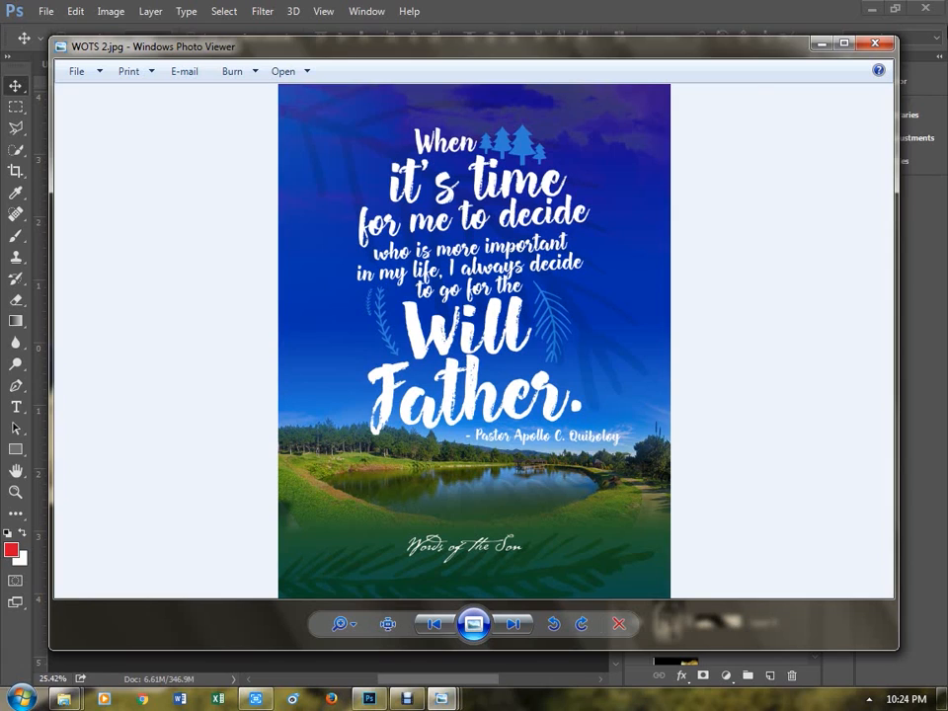
pyautogui.click(874, 44)
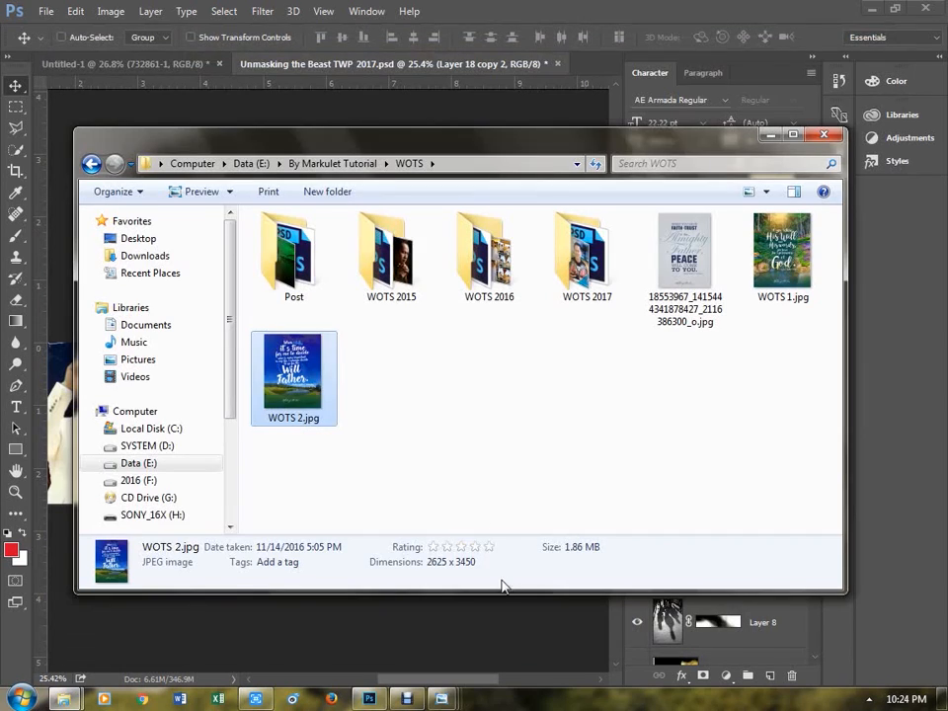
# - Look through the Post folder inside WOTS and go back up to By Markulet Tutorial
pyautogui.click(455, 513)
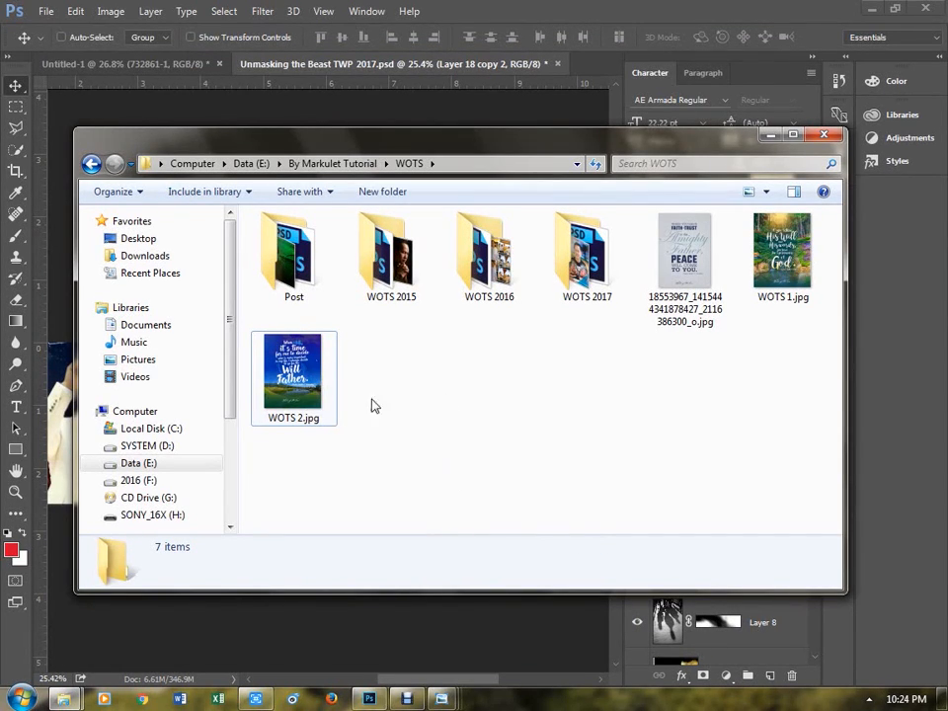
pyautogui.doubleClick(289, 255)
pyautogui.scroll(-2, 440, 360)
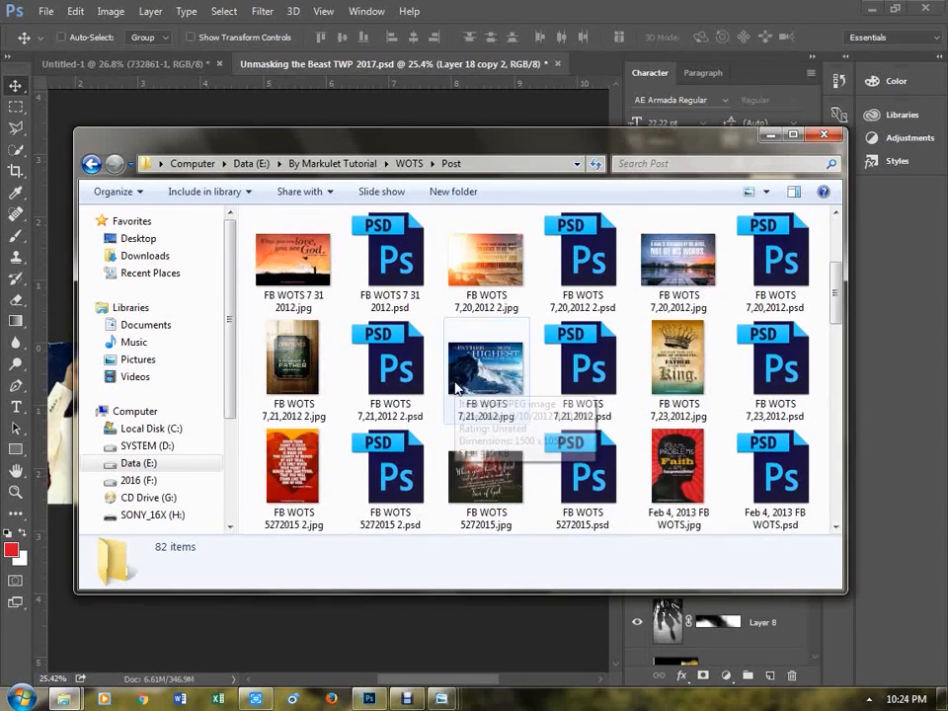
pyautogui.press('BackSpace')
pyautogui.press('BackSpace')
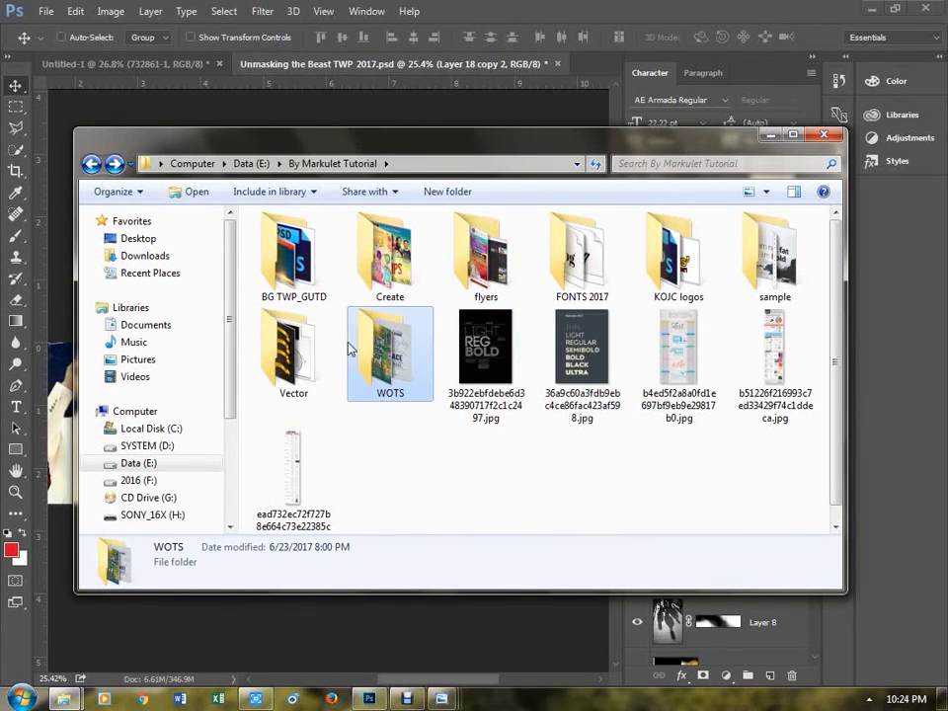
# - Look through the sample folder and its materials subfolder, and return to By Markulet Tutorial
pyautogui.doubleClick(780, 272)
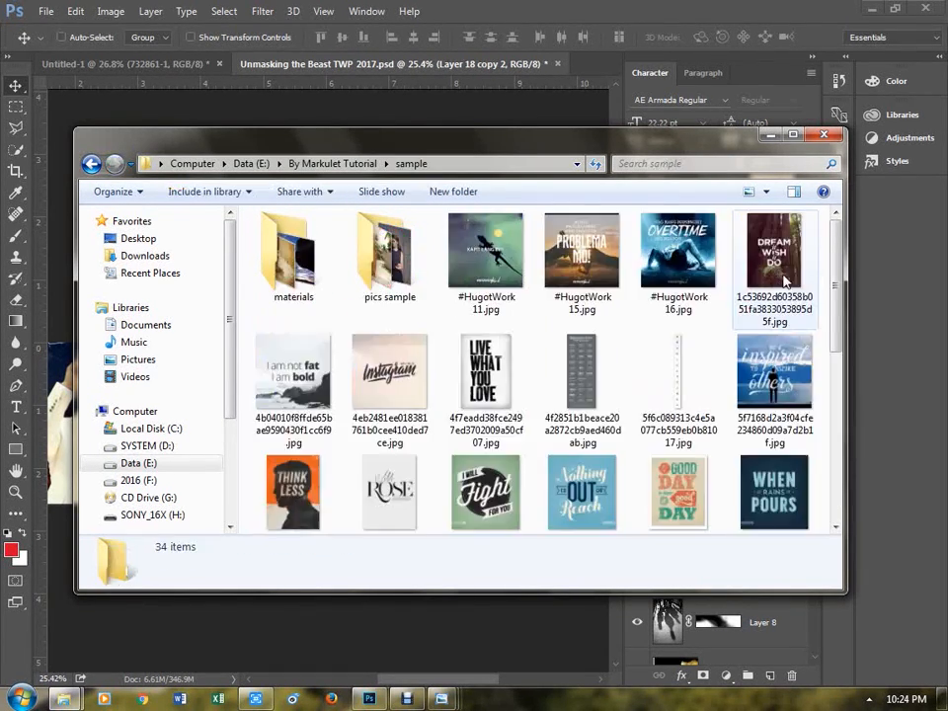
pyautogui.click(304, 286)
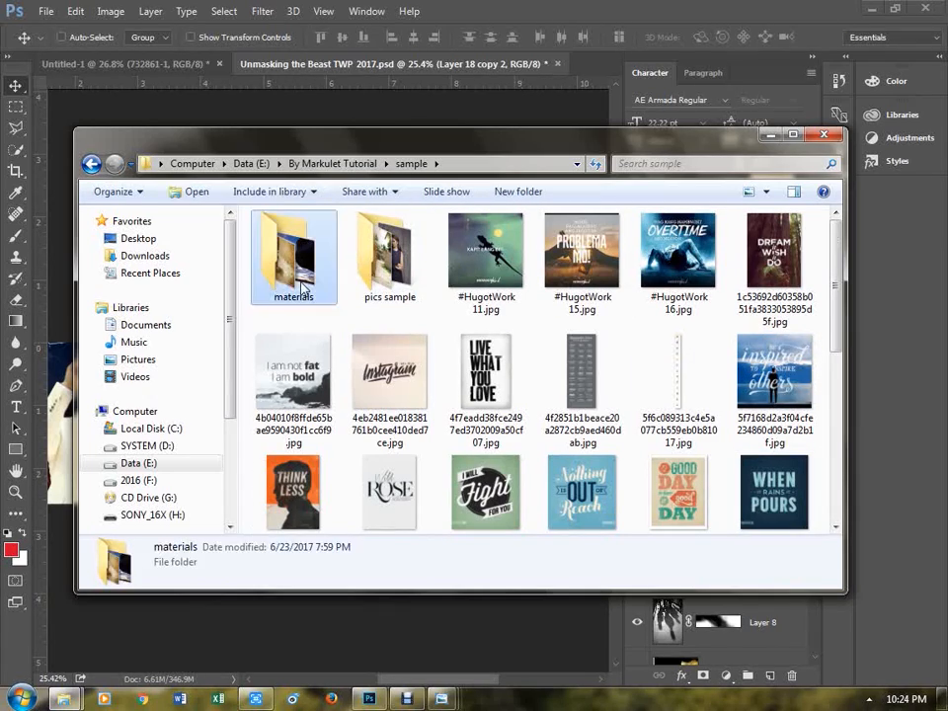
pyautogui.doubleClick(304, 286)
pyautogui.scroll(-5, 394, 395)
pyautogui.press('BackSpace')
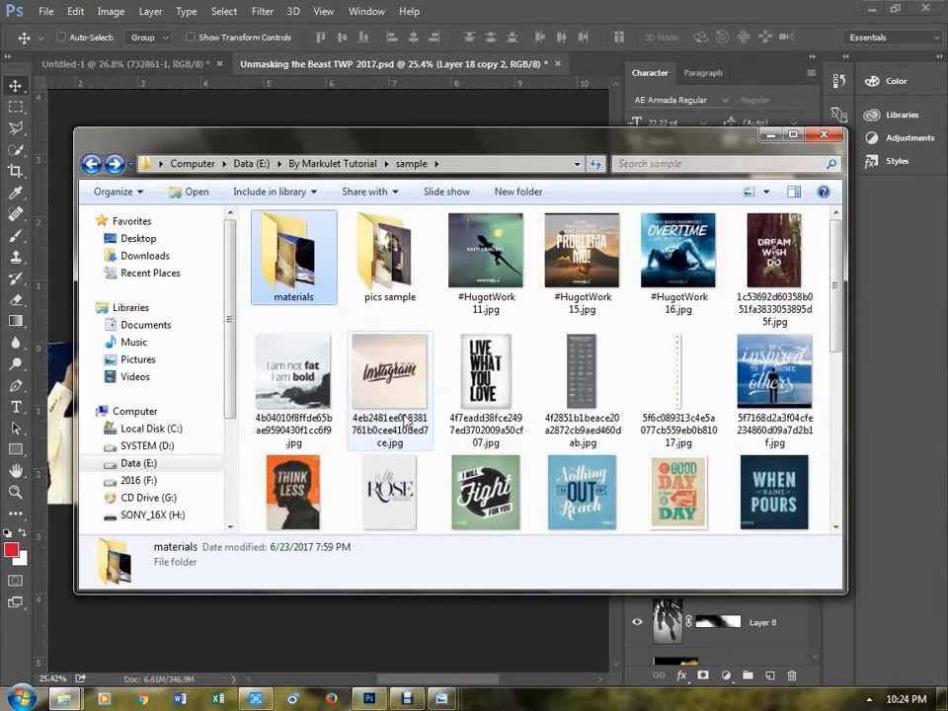
pyautogui.press('BackSpace')
# - Look over the designs in the WOTS 2015 folder and go back to WOTS
pyautogui.doubleClick(397, 331)
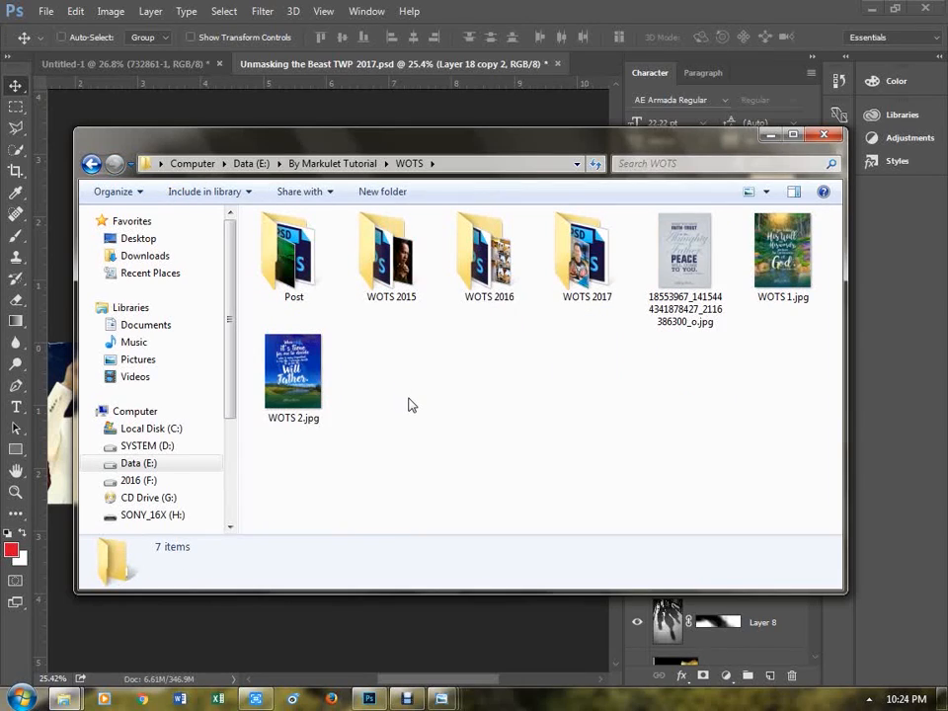
pyautogui.doubleClick(385, 255)
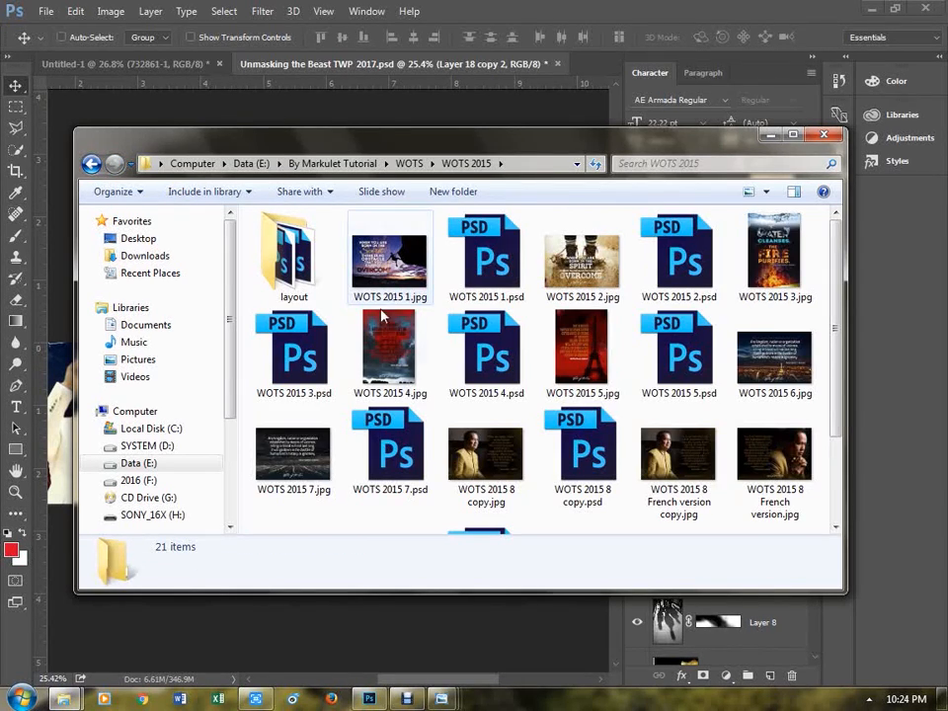
pyautogui.press('BackSpace')
# - Open PACQ @ the Mountain.psd from the Post folder in Photoshop, cancelling the missing fonts replacement
pyautogui.doubleClick(279, 251)
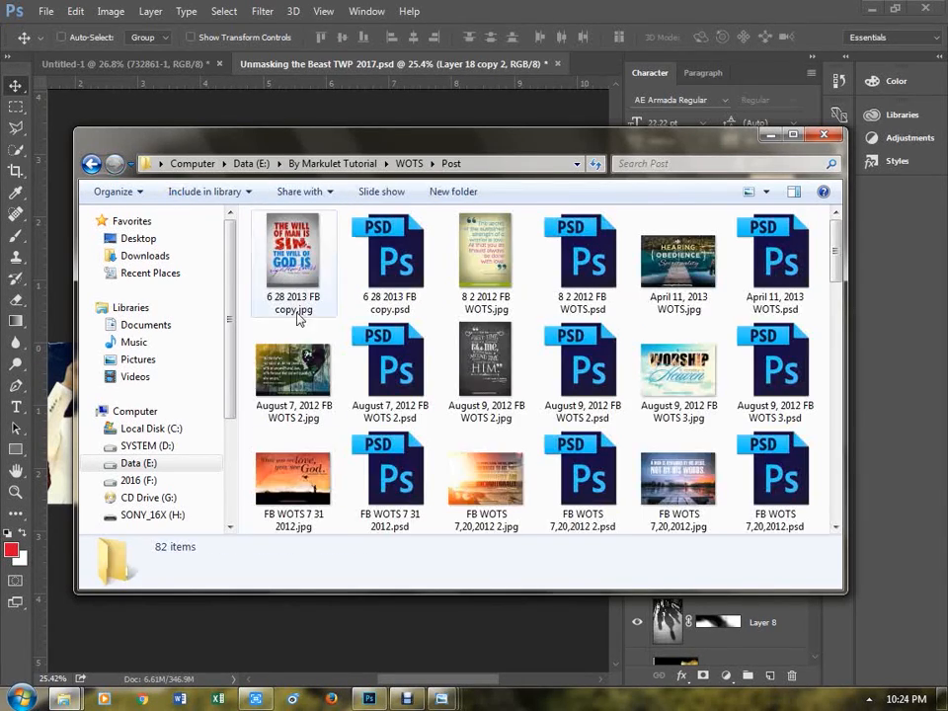
pyautogui.scroll(-10, 438, 391)
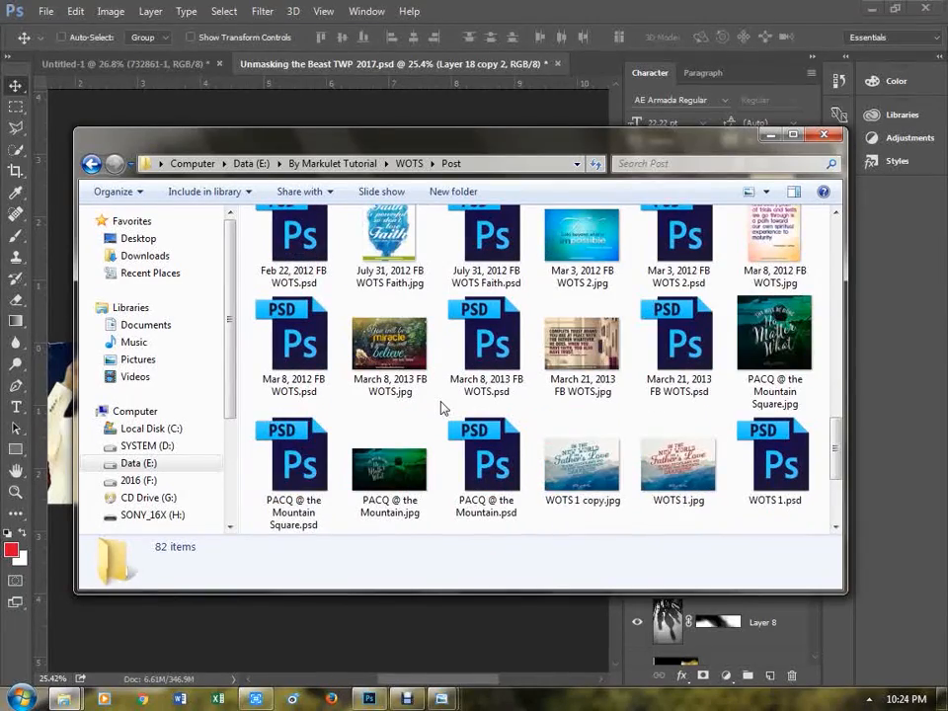
pyautogui.scroll(-1, 443, 406)
pyautogui.click(409, 399)
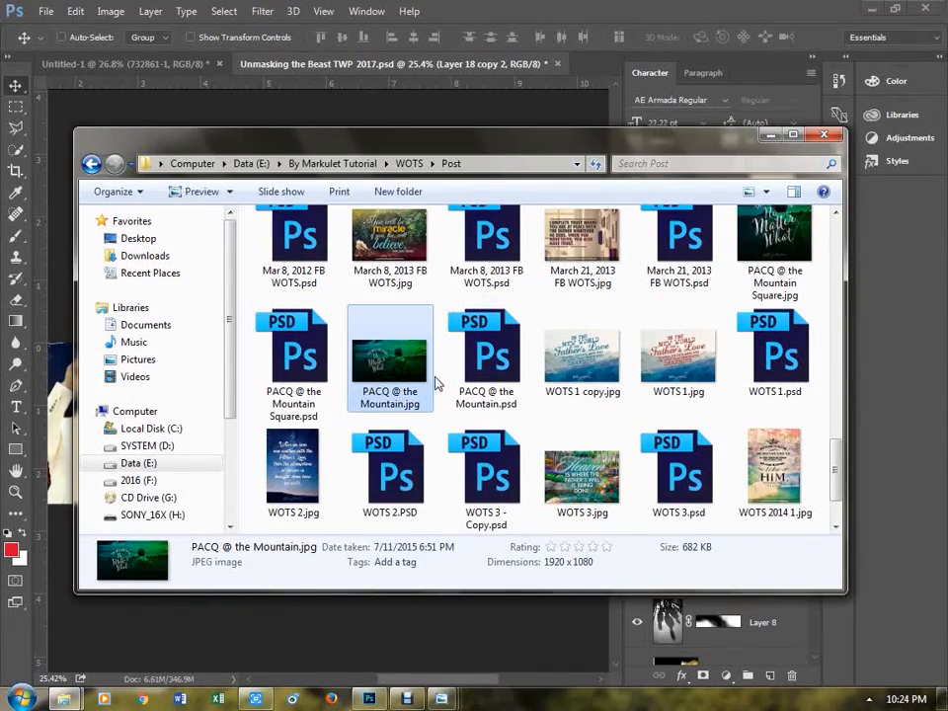
pyautogui.doubleClick(481, 373)
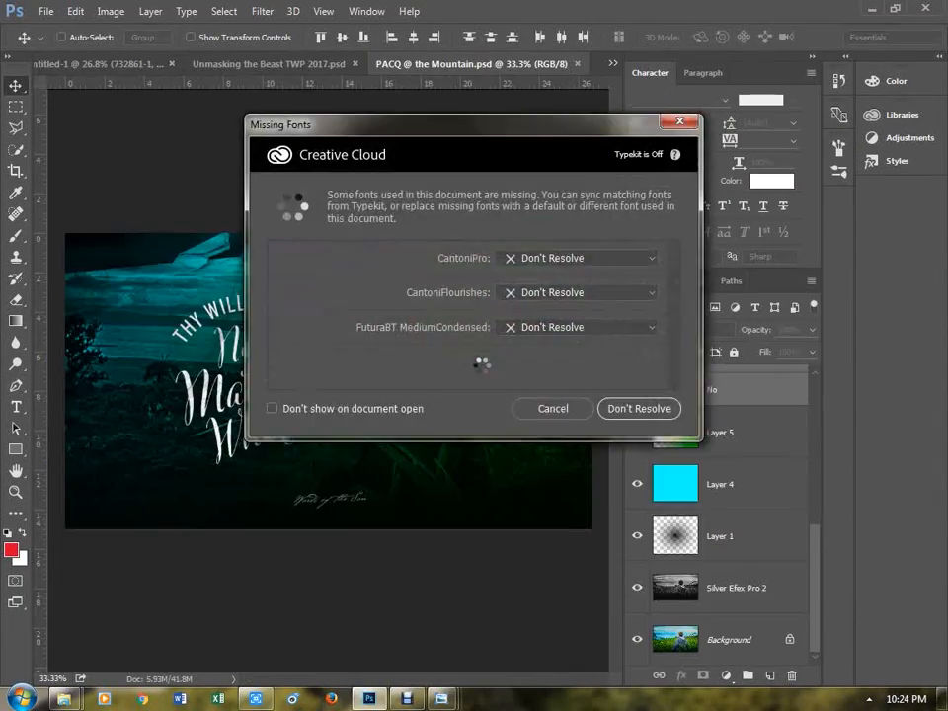
pyautogui.click(548, 410)
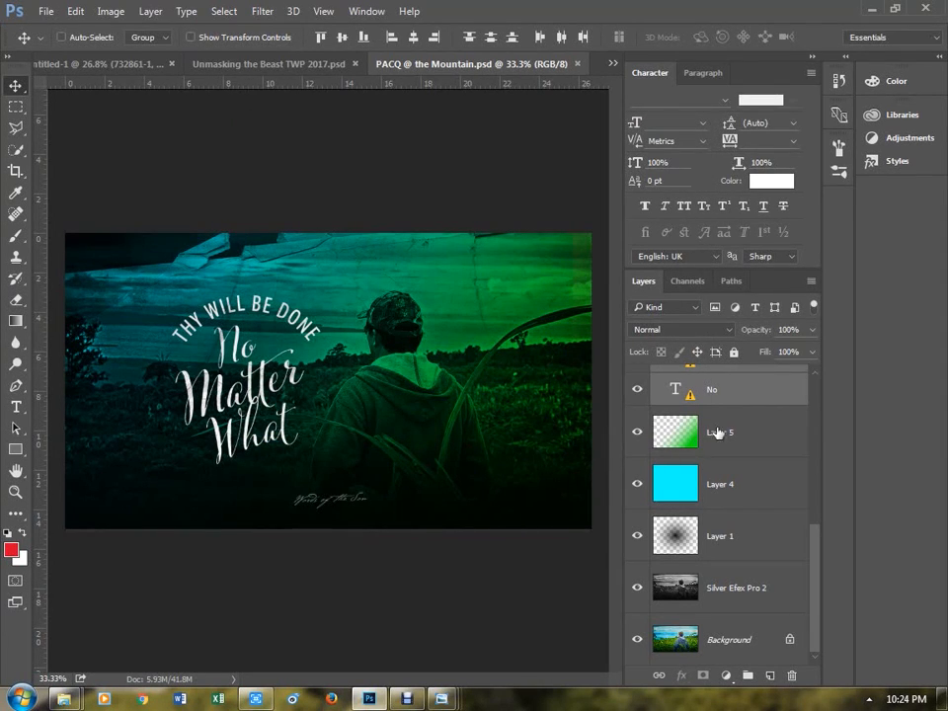
# - Hide every layer above the Background photo, from the 008 texture down through the text and colour layers to Silver Efex Pro 2
pyautogui.scroll(4, 707, 415)
pyautogui.scroll(2, 707, 413)
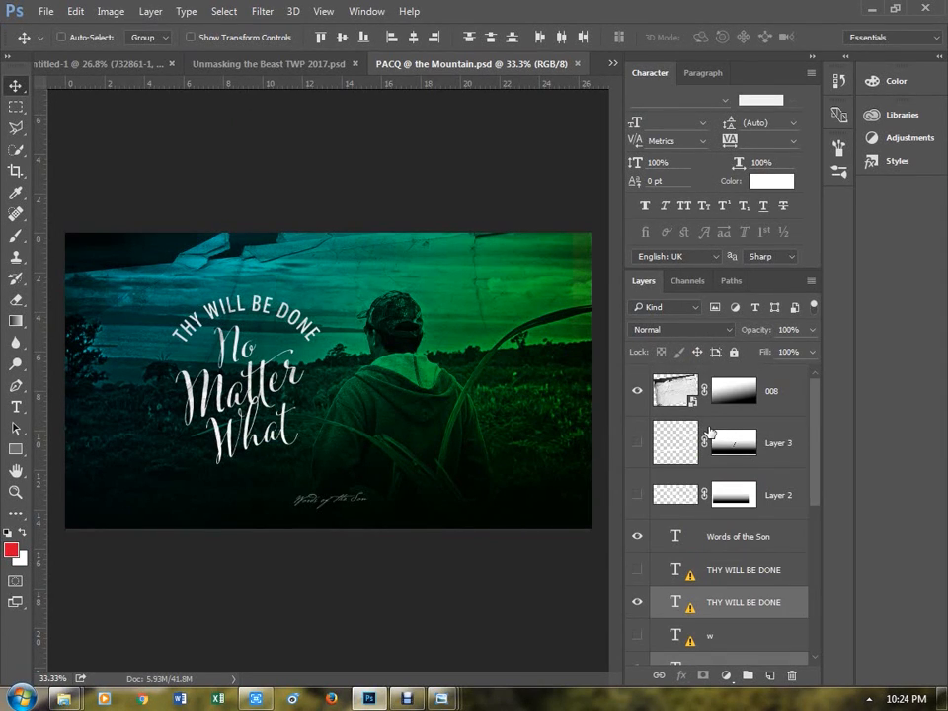
pyautogui.click(638, 403)
pyautogui.scroll(-3, 636, 415)
pyautogui.moveTo(636, 398); pyautogui.dragTo(637, 613)
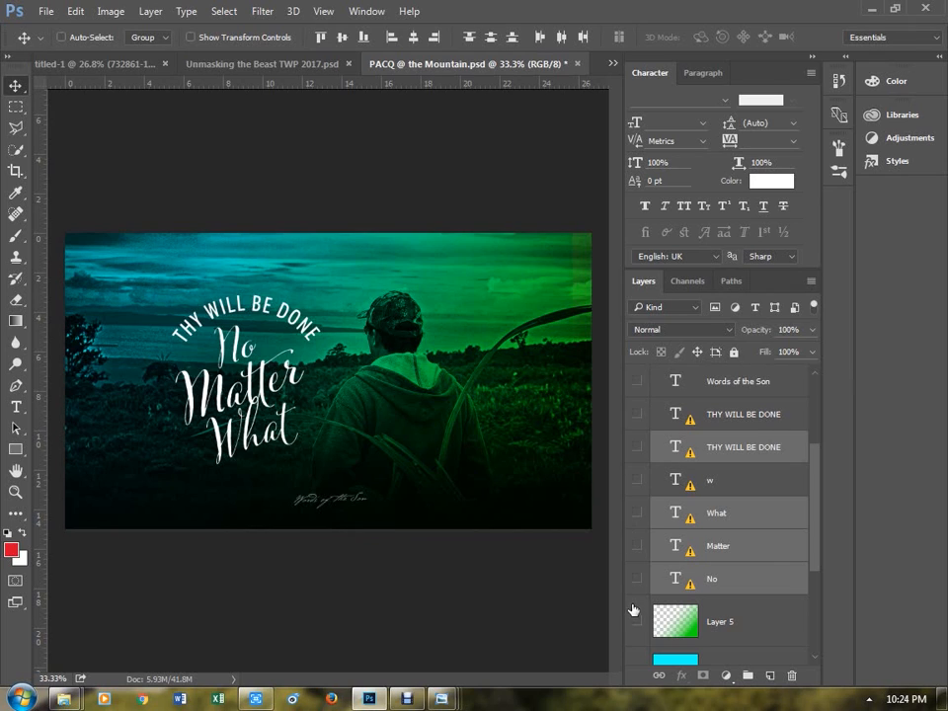
pyautogui.scroll(-2, 646, 538)
pyautogui.click(636, 566)
pyautogui.click(637, 609)
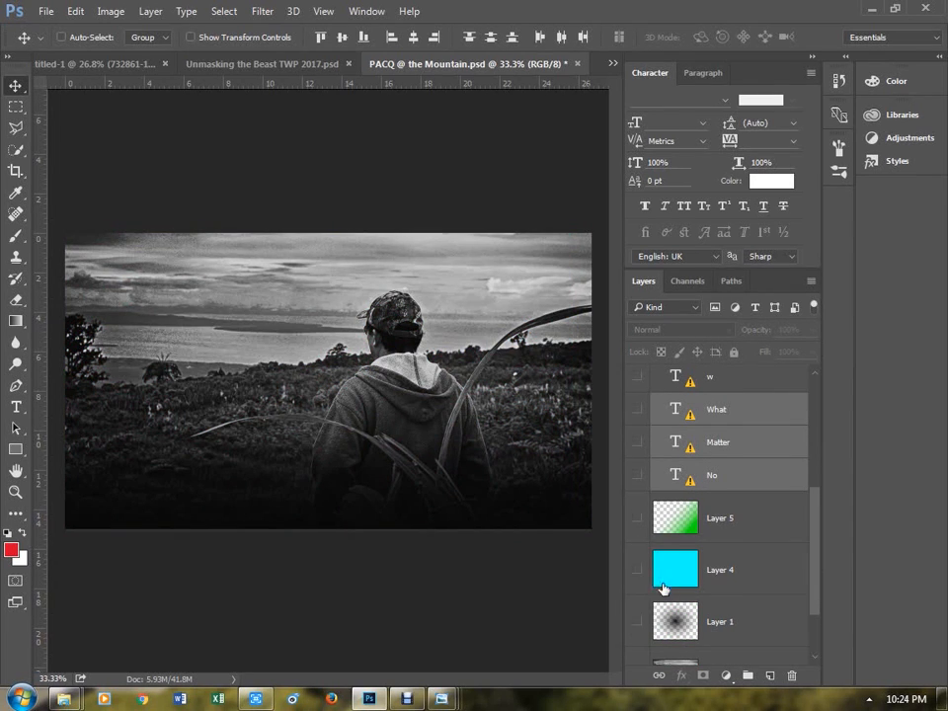
pyautogui.scroll(-2, 669, 568)
pyautogui.click(636, 587)
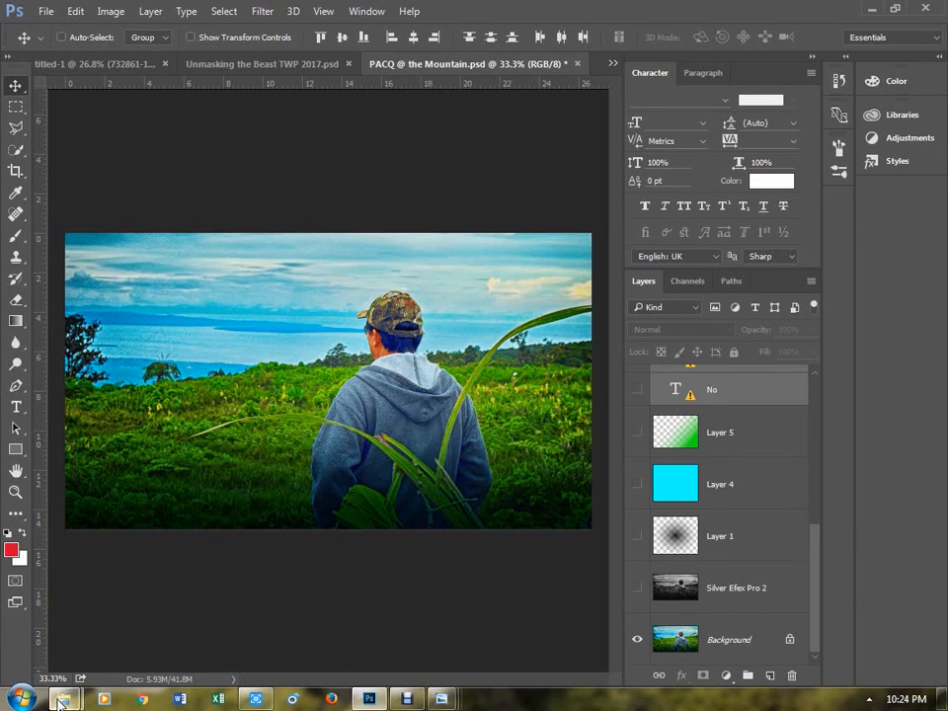
# - View the finished PACQ @ the Mountain.jpg from the Post folder and compare it with the original photo in Photoshop
pyautogui.moveTo(62, 701)
pyautogui.click(127, 645)
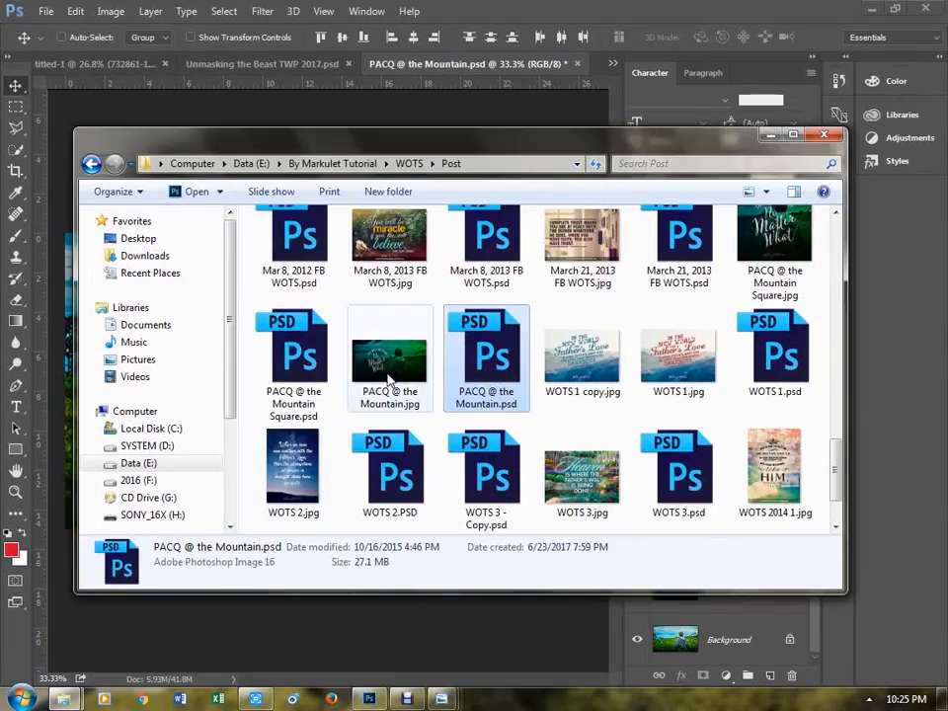
pyautogui.doubleClick(388, 380)
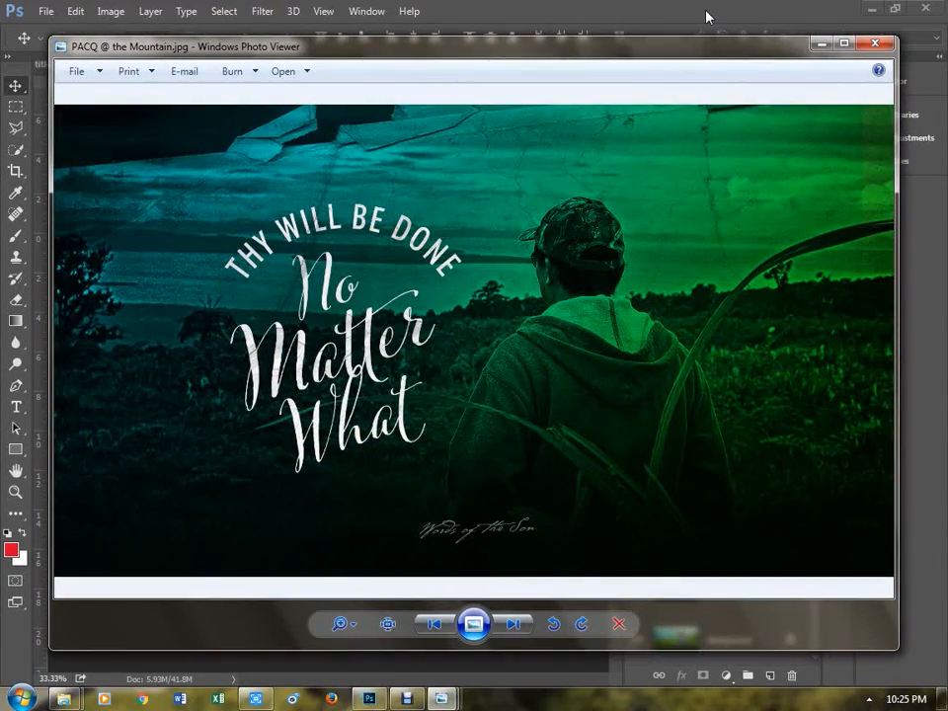
pyautogui.hotkey('alt', 'Tab')
pyautogui.hotkey('alt', 'Tab')
pyautogui.hotkey('alt', 'Tab')
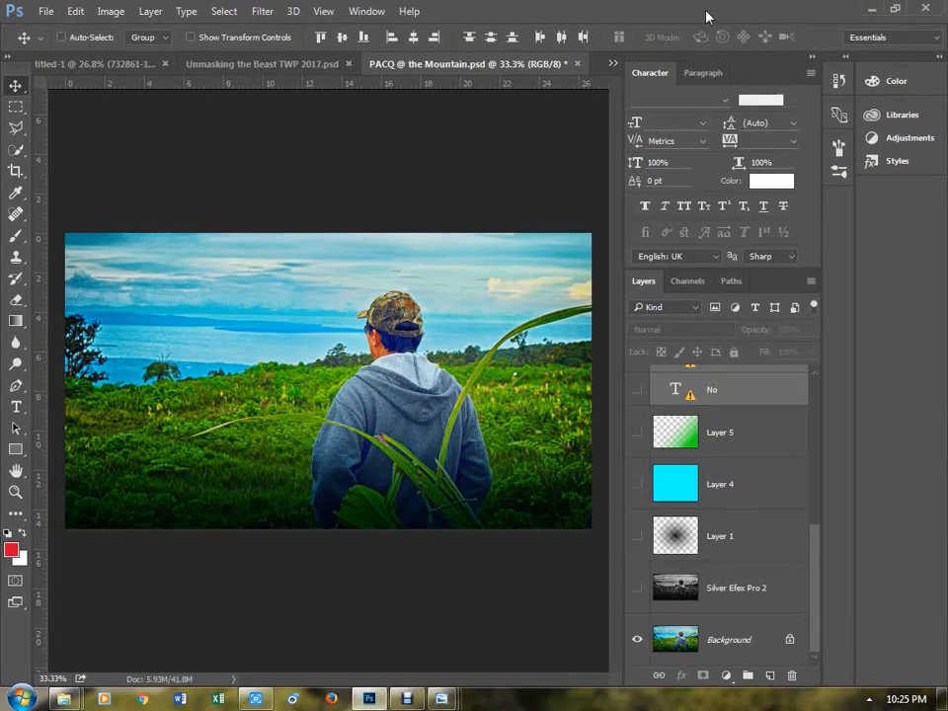
# - Show Silver Efex Pro 2 and the cyan Layer 4, and reposition and widen Layer 4 to about 106% to cover the canvas
pyautogui.click(637, 591)
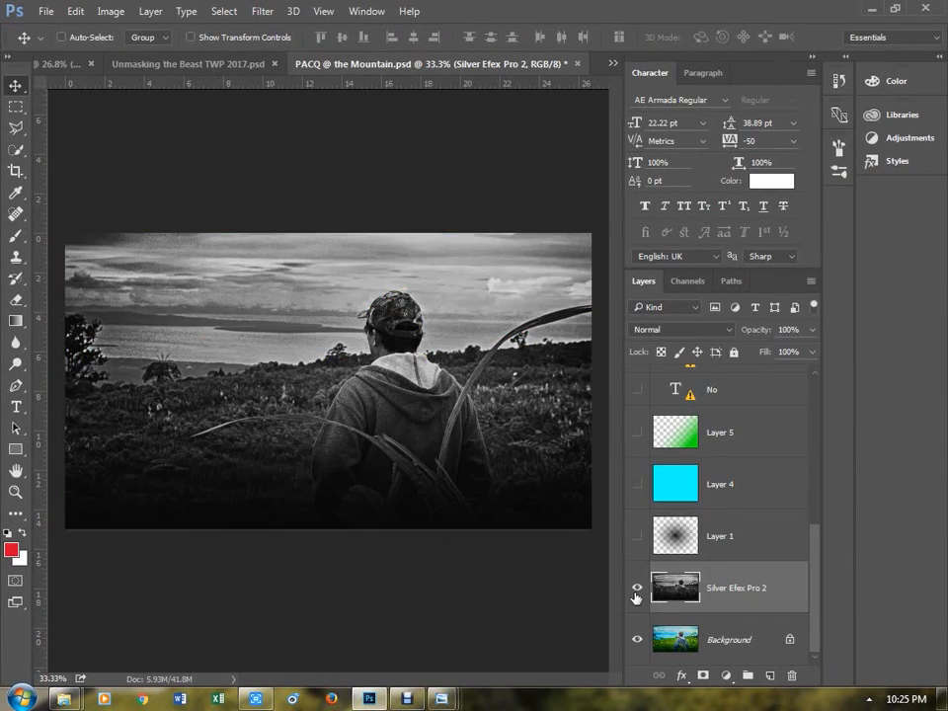
pyautogui.click(636, 484)
pyautogui.click(721, 484)
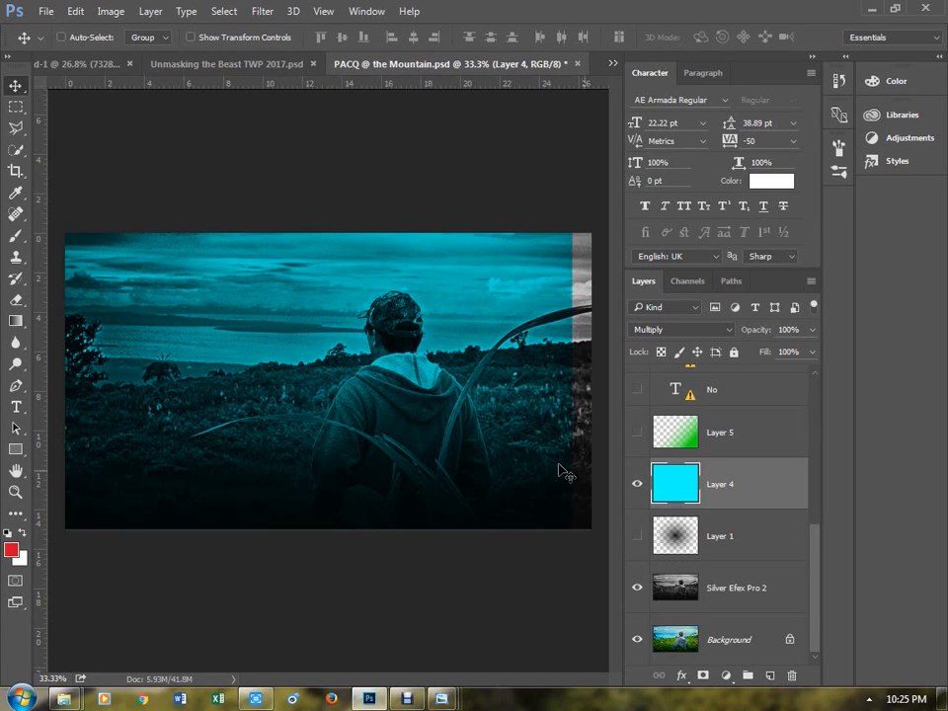
pyautogui.moveTo(563, 469); pyautogui.dragTo(514, 448)
pyautogui.hotkey('ctrl', 't')
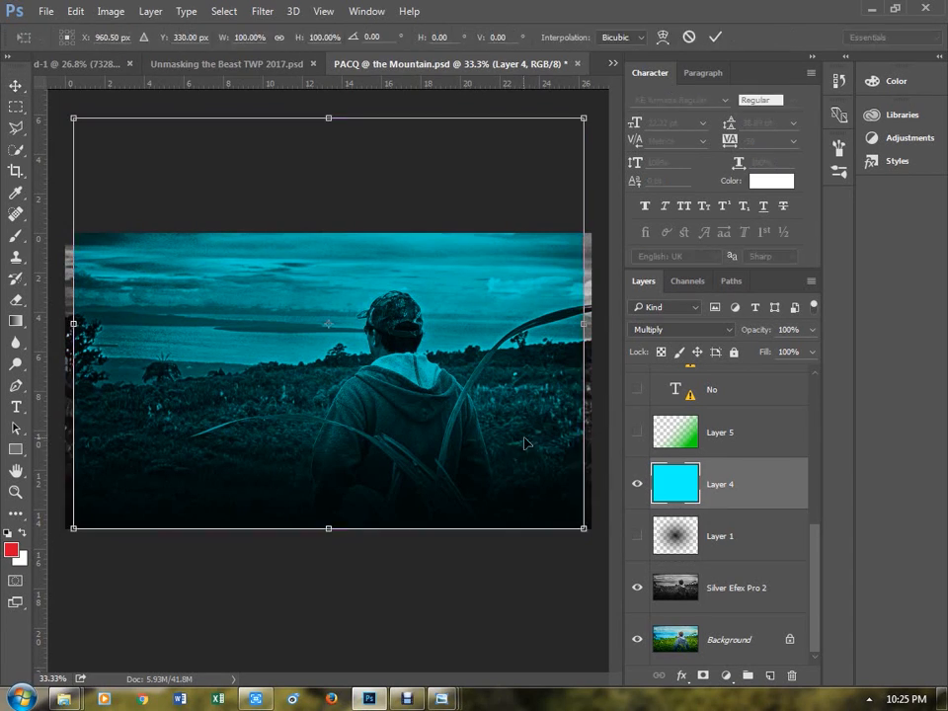
pyautogui.moveTo(577, 324); pyautogui.dragTo(603, 328)
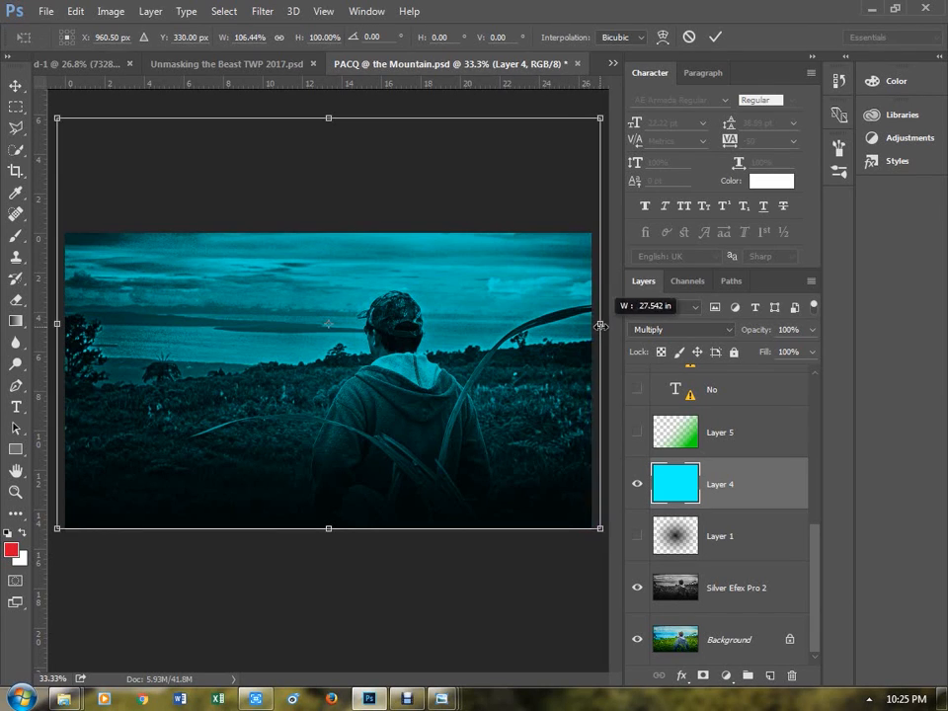
pyautogui.press('Return')
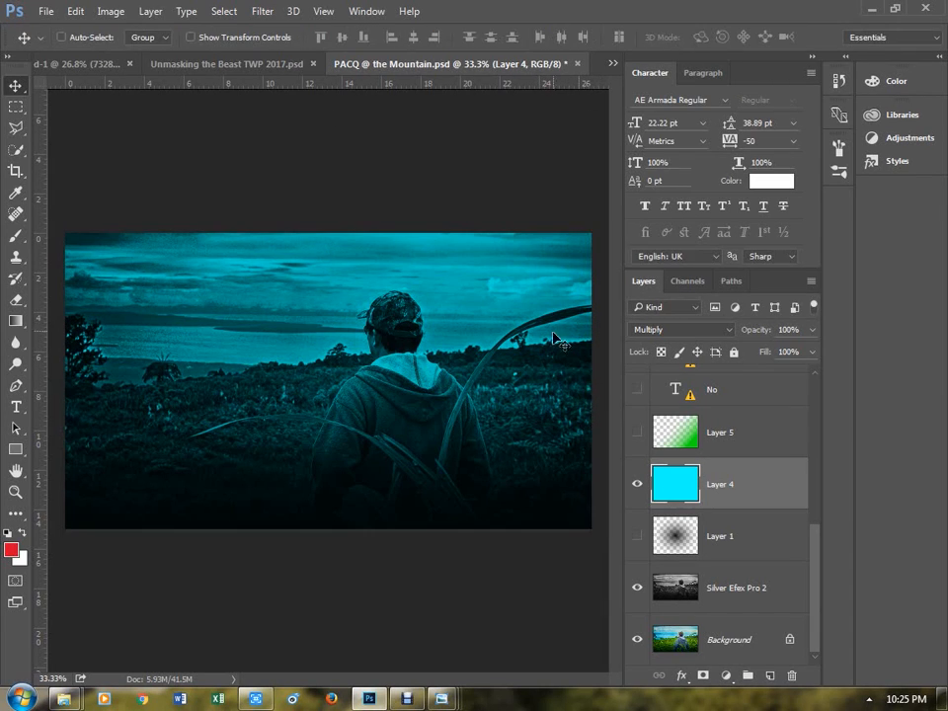
# - Show green gradient Layer 5, the No, Matter and What text layers, and the lower THY WILL BE DONE layer, leaving w hidden
pyautogui.click(637, 431)
pyautogui.scroll(4, 672, 479)
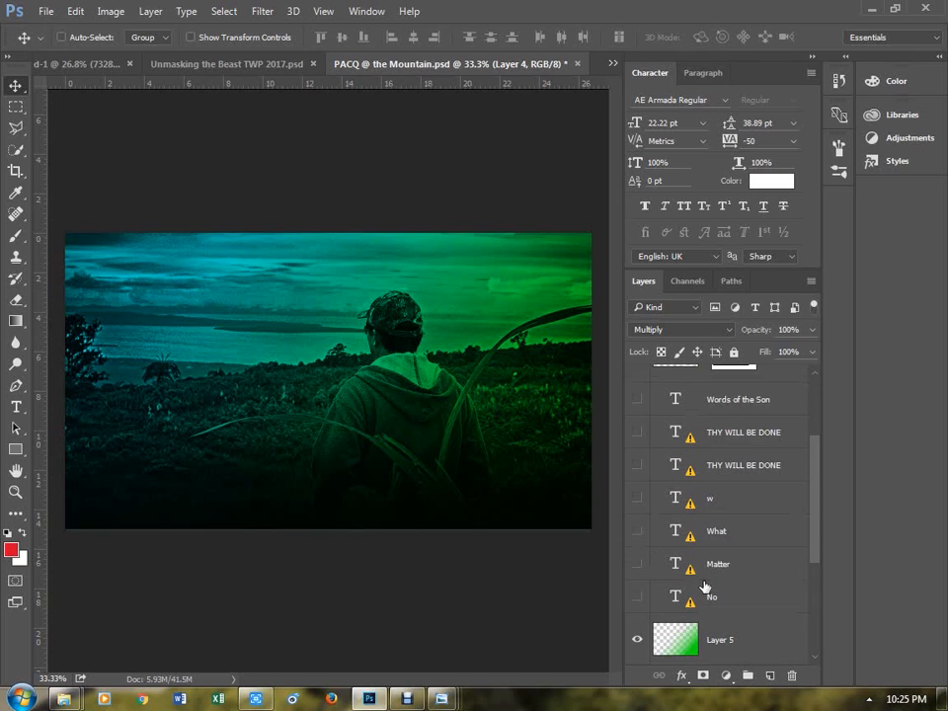
pyautogui.click(636, 597)
pyautogui.click(637, 564)
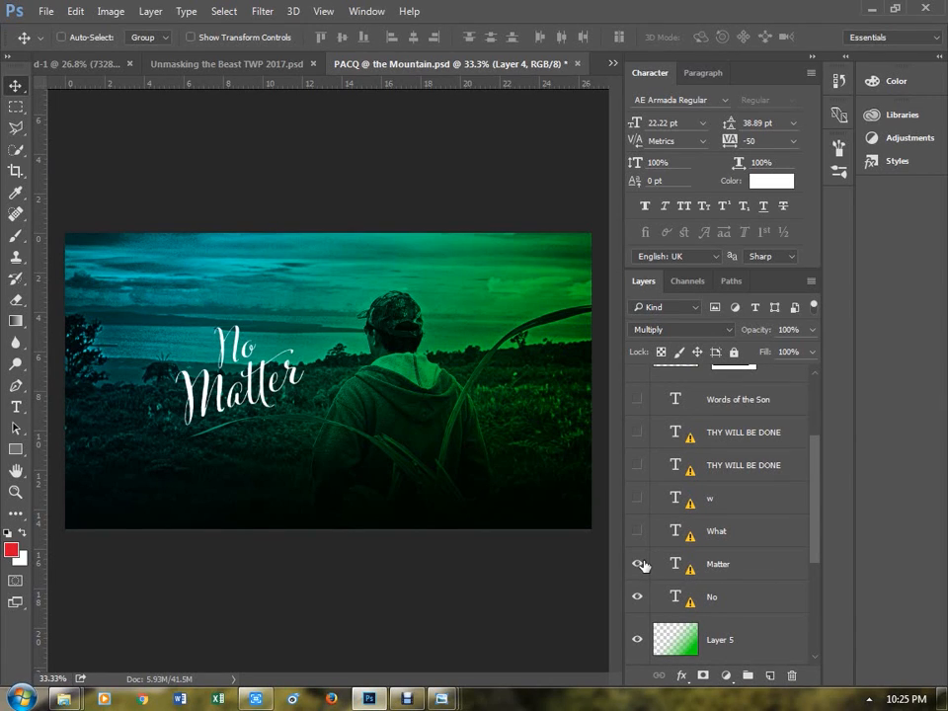
pyautogui.click(638, 532)
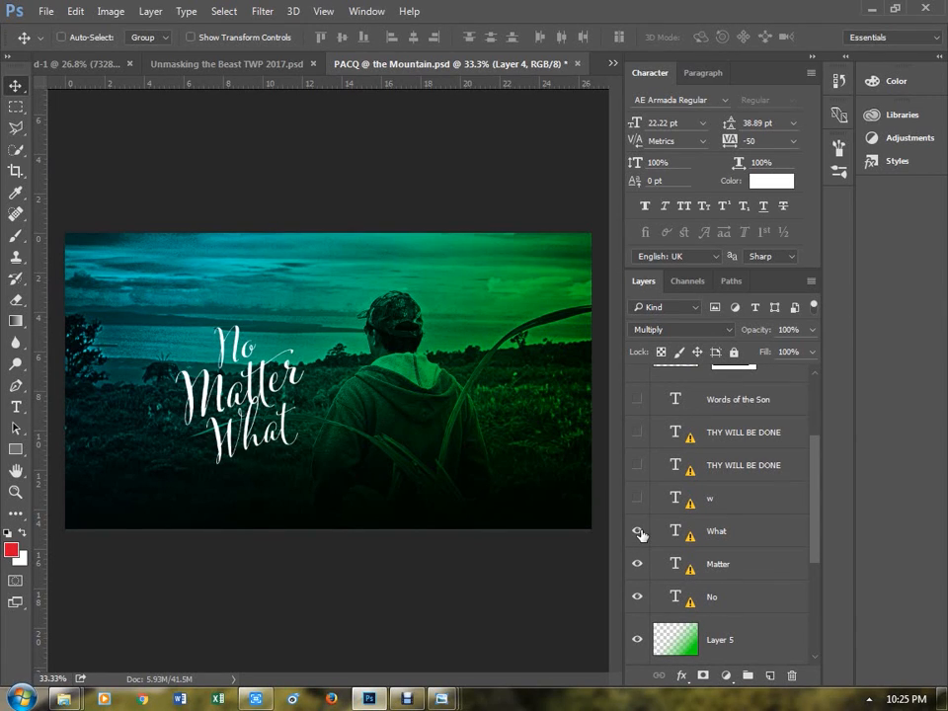
pyautogui.click(639, 497)
pyautogui.click(639, 498)
pyautogui.click(638, 465)
# - Preview the upper THY WILL BE DONE variant, move it above the arched text, and hide that layer again
pyautogui.click(639, 431)
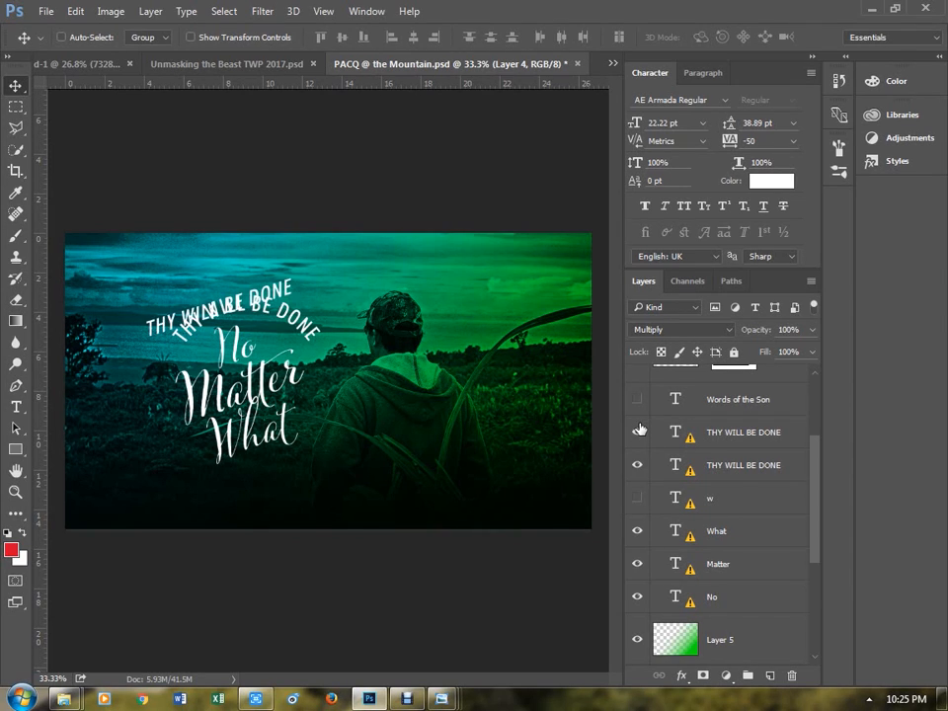
pyautogui.click(638, 431)
pyautogui.click(639, 431)
pyautogui.click(750, 431)
pyautogui.moveTo(360, 353); pyautogui.dragTo(379, 320)
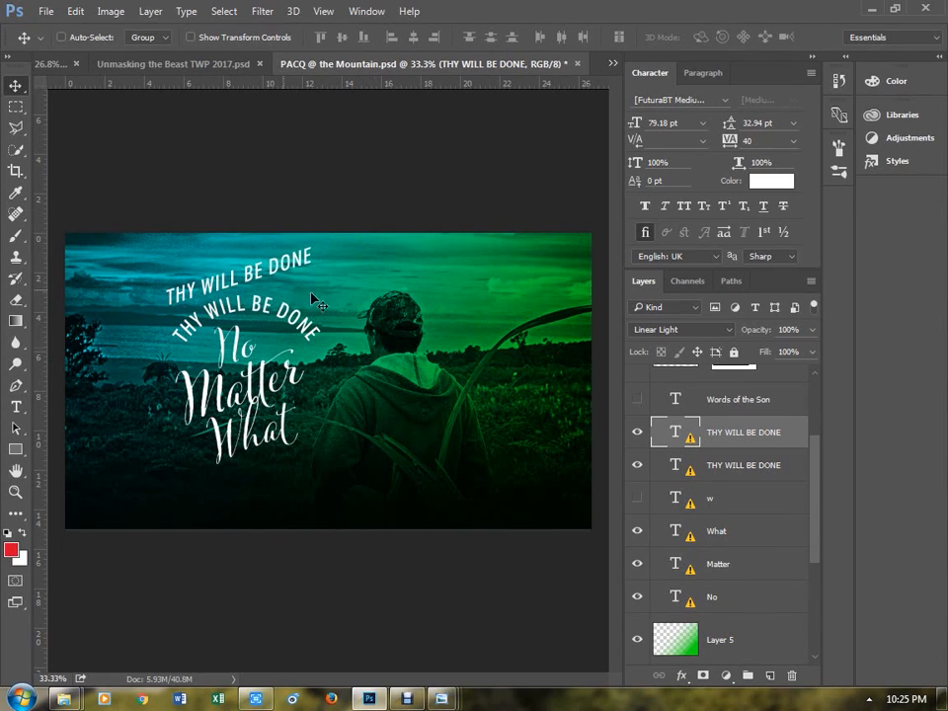
pyautogui.click(637, 433)
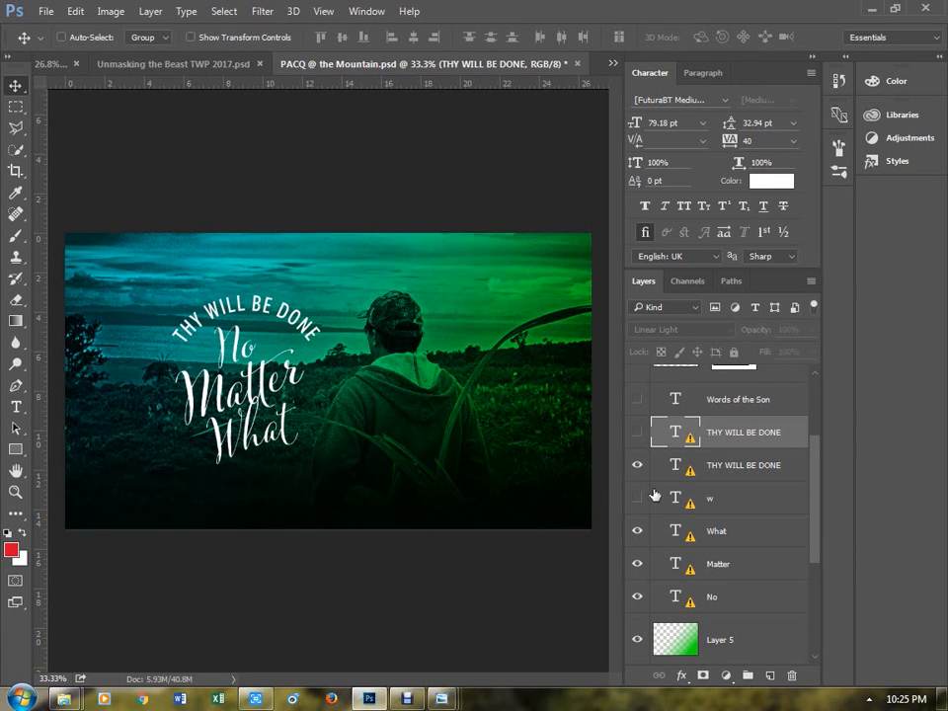
# - Show the Words of the Son text layer and briefly preview the Layer 2 flourish, leaving Layer 2 hidden
pyautogui.click(637, 399)
pyautogui.click(662, 401)
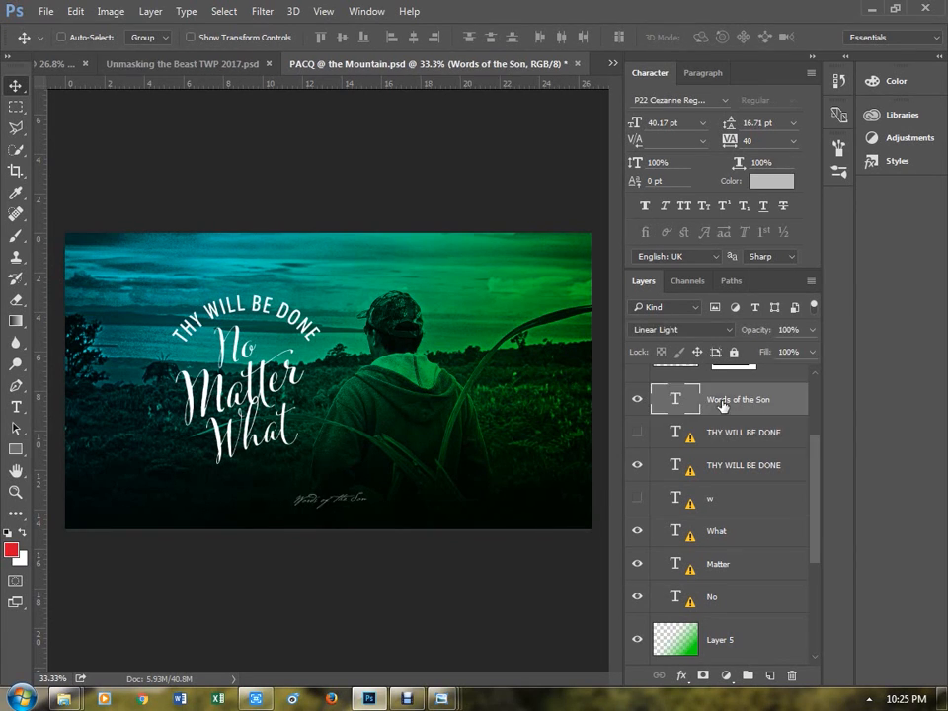
pyautogui.scroll(3, 644, 427)
pyautogui.click(632, 496)
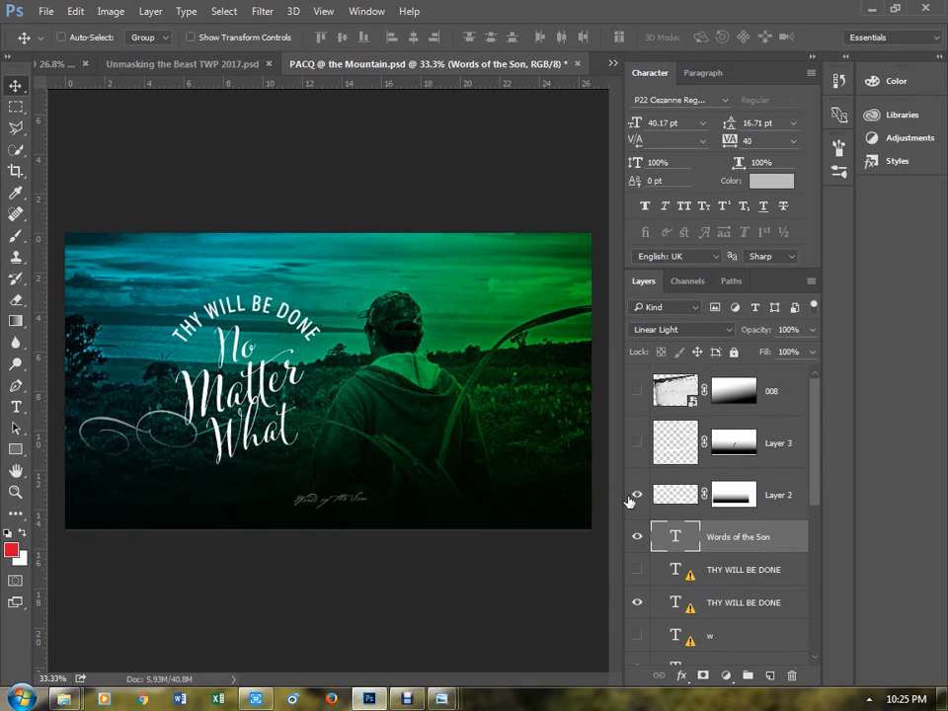
pyautogui.click(633, 495)
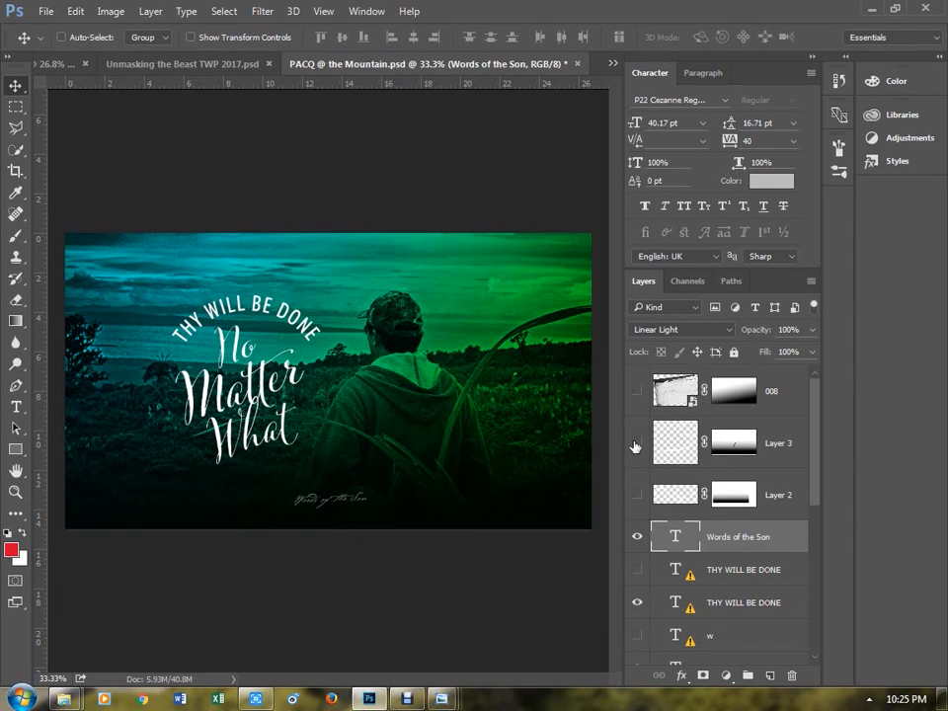
# - Show the 008 torn-paper texture layer and shift it slightly downward over the poster
pyautogui.click(636, 396)
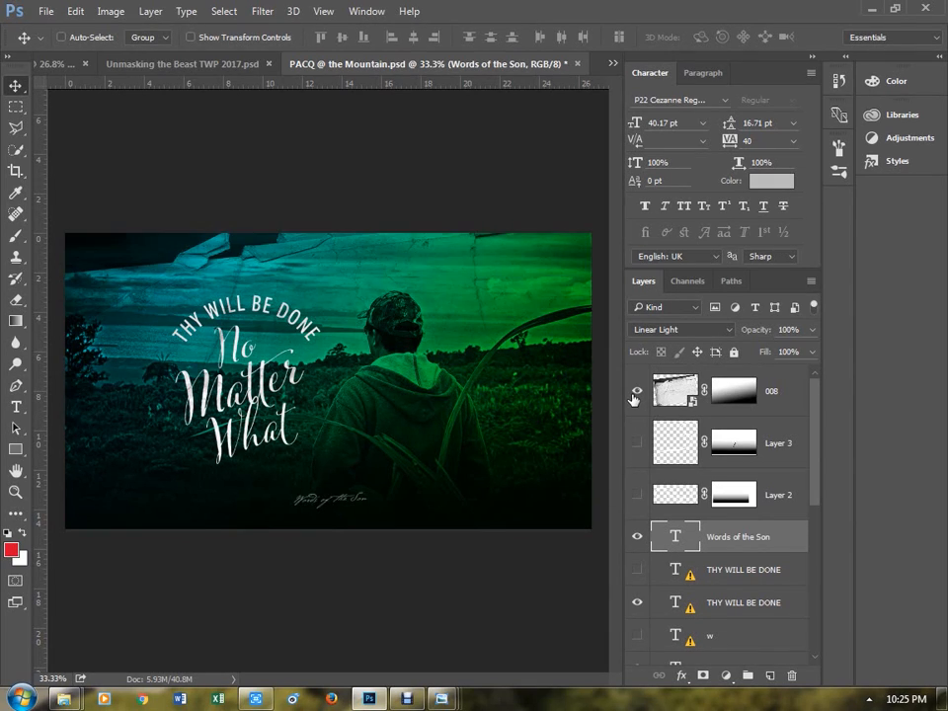
pyautogui.click(674, 391)
pyautogui.moveTo(341, 367)
pyautogui.mouseDown()
pyautogui.moveTo(345, 395)
pyautogui.moveTo(328, 360)
pyautogui.moveTo(331, 376)
pyautogui.moveTo(341, 373)
pyautogui.mouseUp()
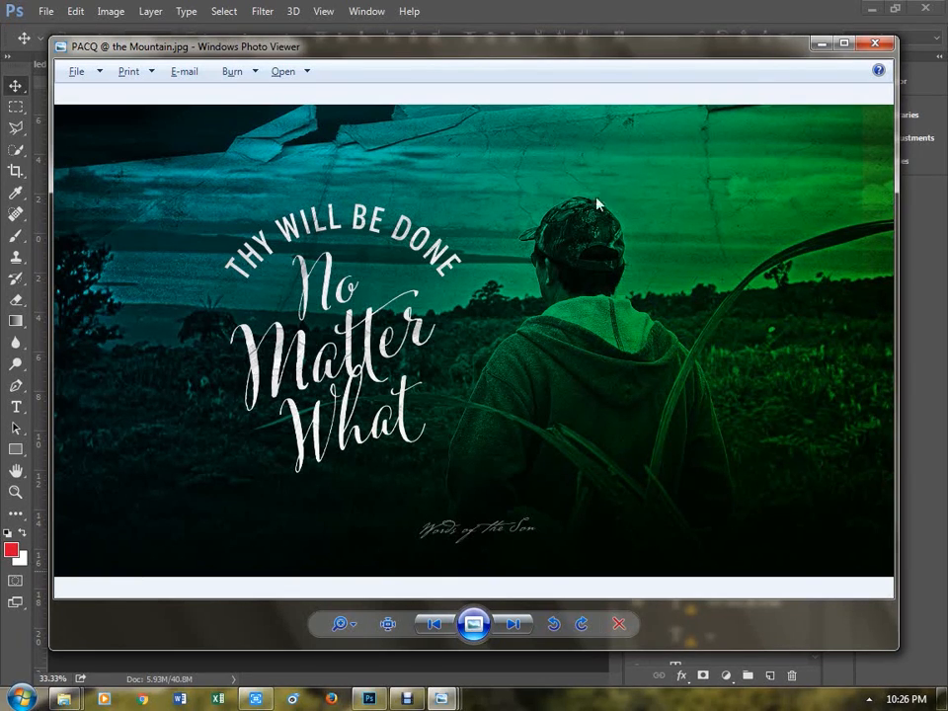
# - Close the finished poster preview and open WOTS Put Wings .jpg from the Post folder in the image viewer
pyautogui.click(871, 44)
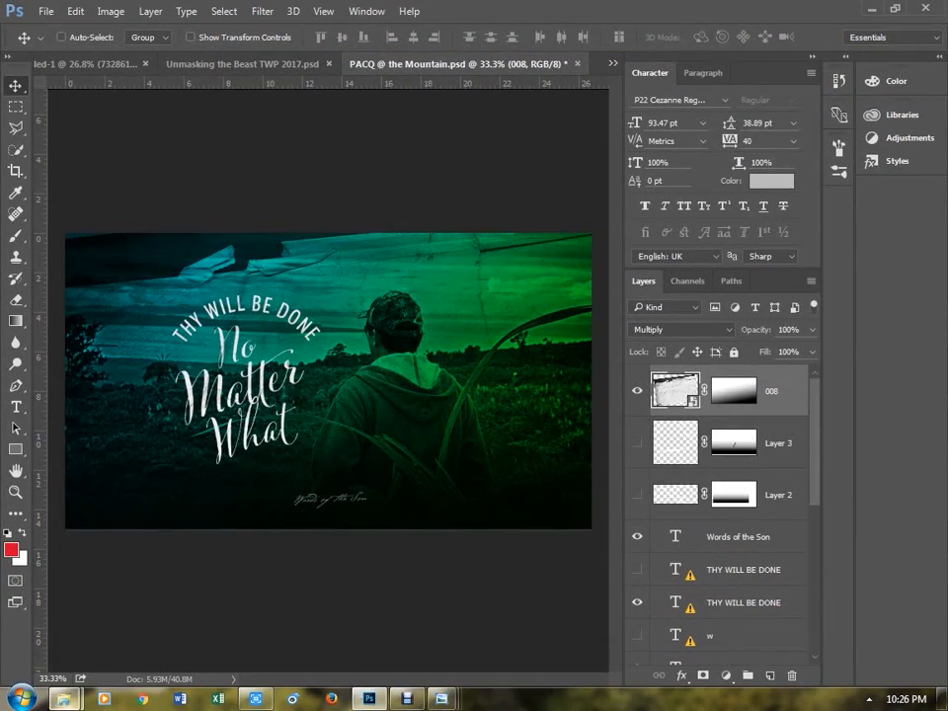
pyautogui.moveTo(63, 697)
pyautogui.click(109, 622)
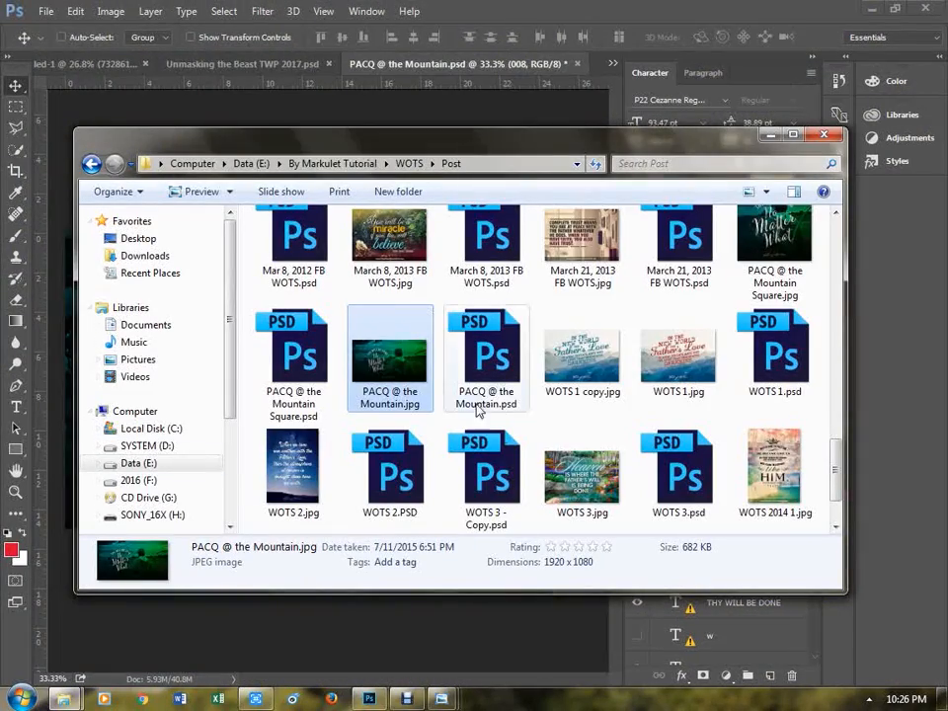
pyautogui.scroll(-1, 551, 493)
pyautogui.doubleClick(485, 469)
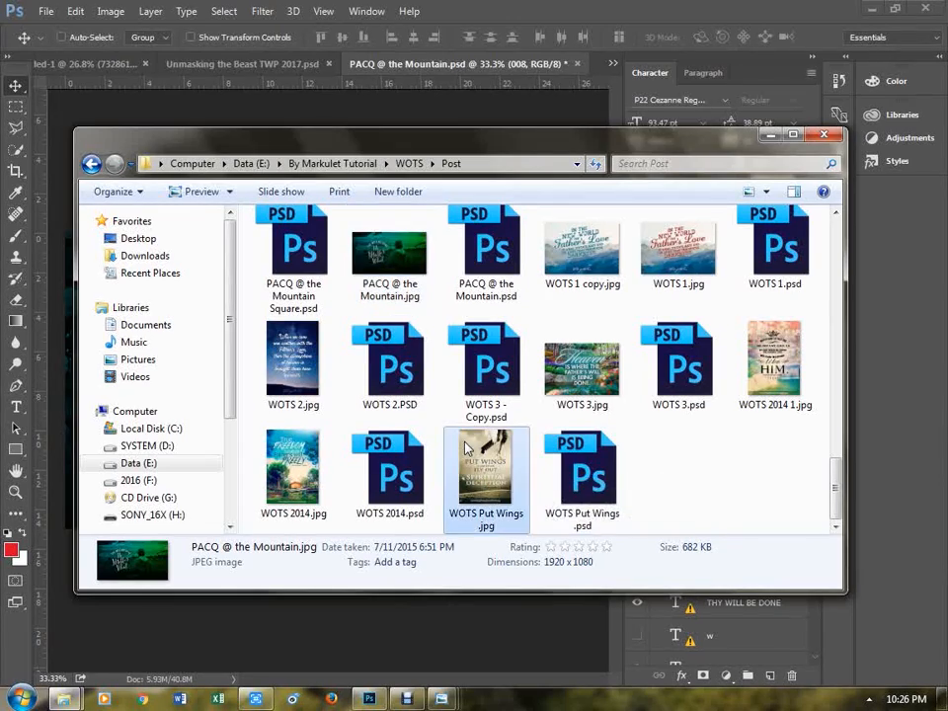
# - Examine the typography of the Post folder designs from WOTS Put Wings back through WOTS 2014, WOTS 3 and WOTS 2 to WOTS 1
pyautogui.scroll(1, 467, 447)
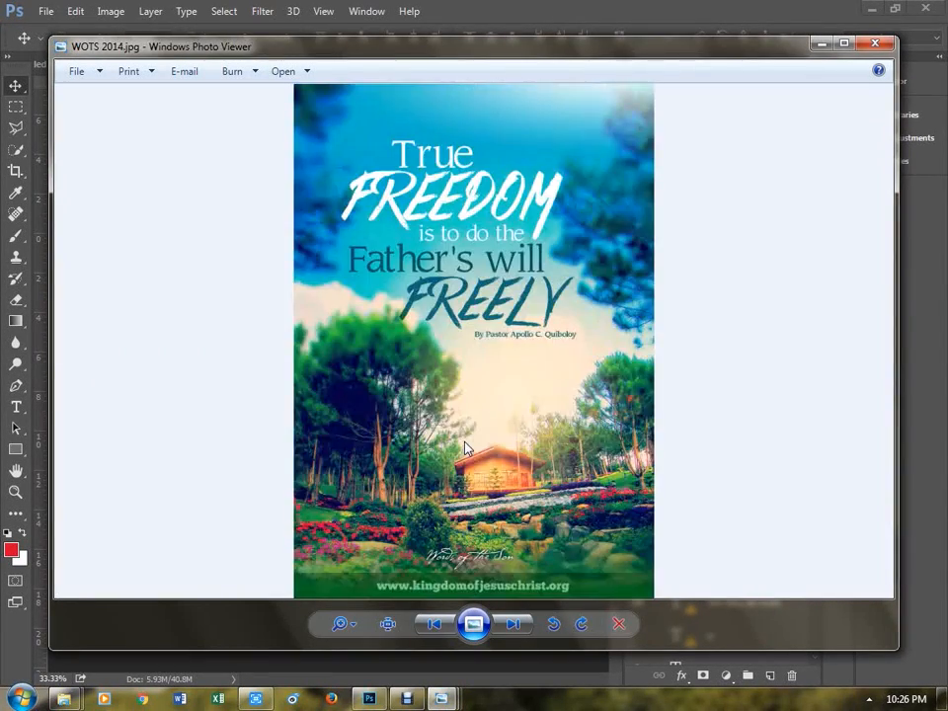
pyautogui.scroll(-1, 467, 447)
pyautogui.scroll(1, 466, 446)
pyautogui.scroll(-1, 466, 446)
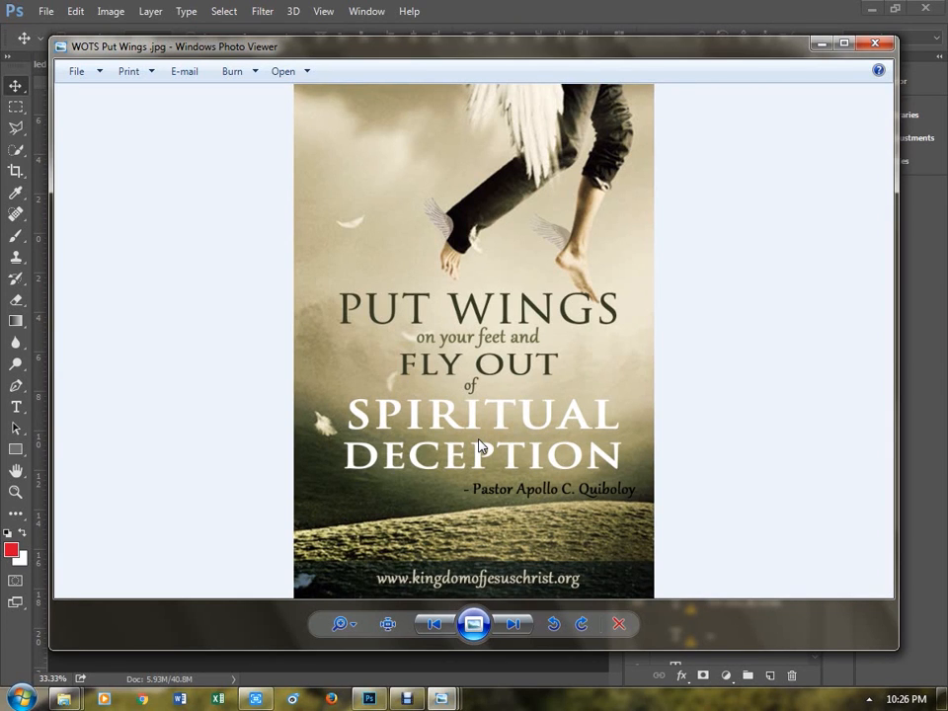
pyautogui.scroll(1, 480, 446)
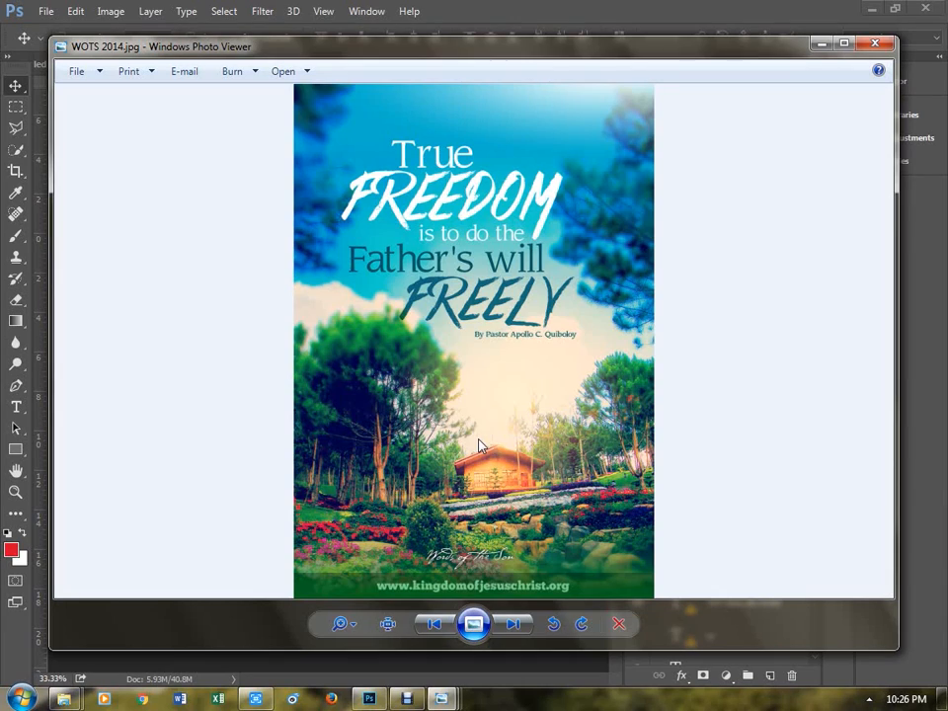
pyautogui.scroll(1, 479, 447)
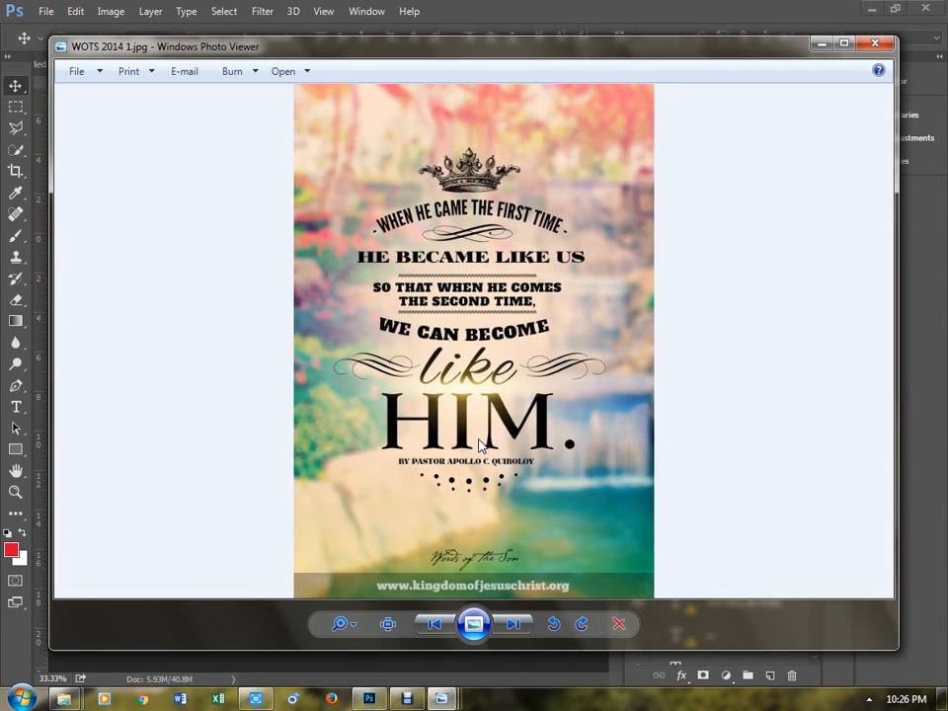
pyautogui.scroll(1, 480, 446)
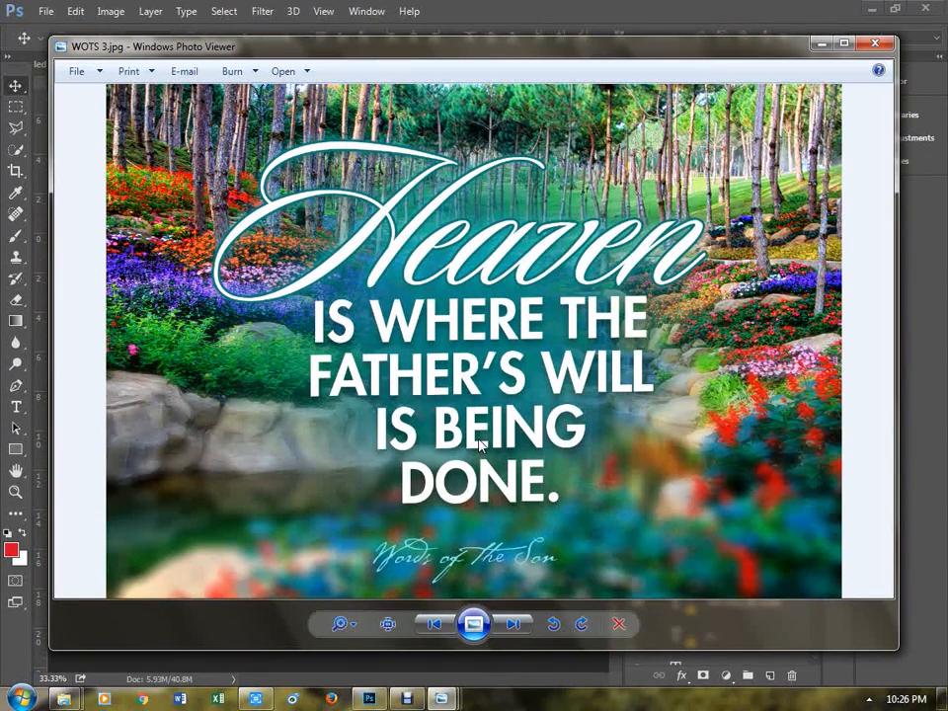
pyautogui.scroll(1, 479, 446)
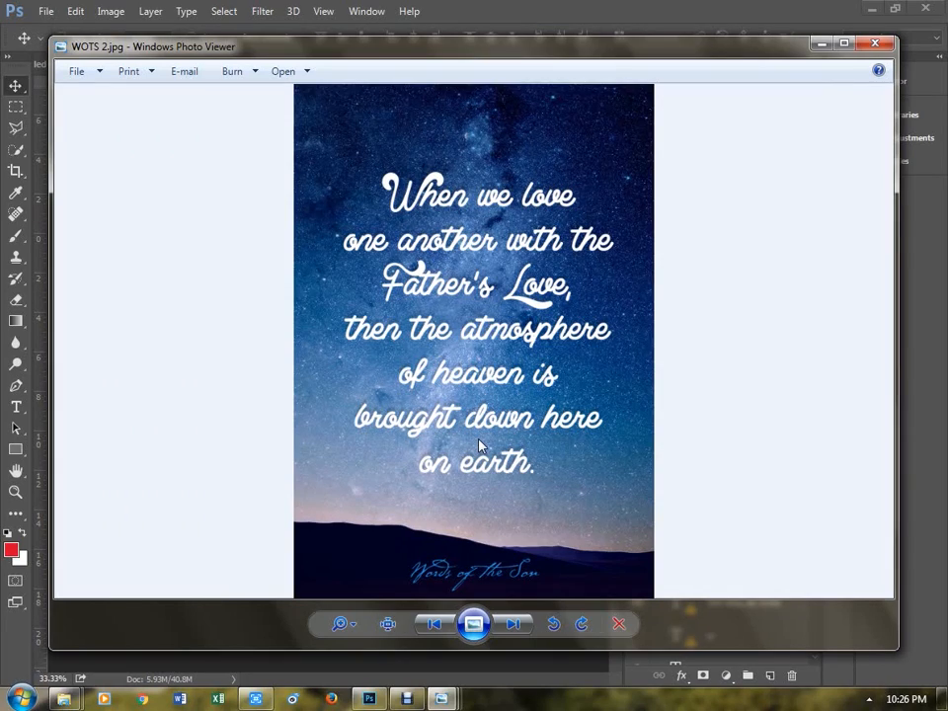
pyautogui.scroll(1, 479, 441)
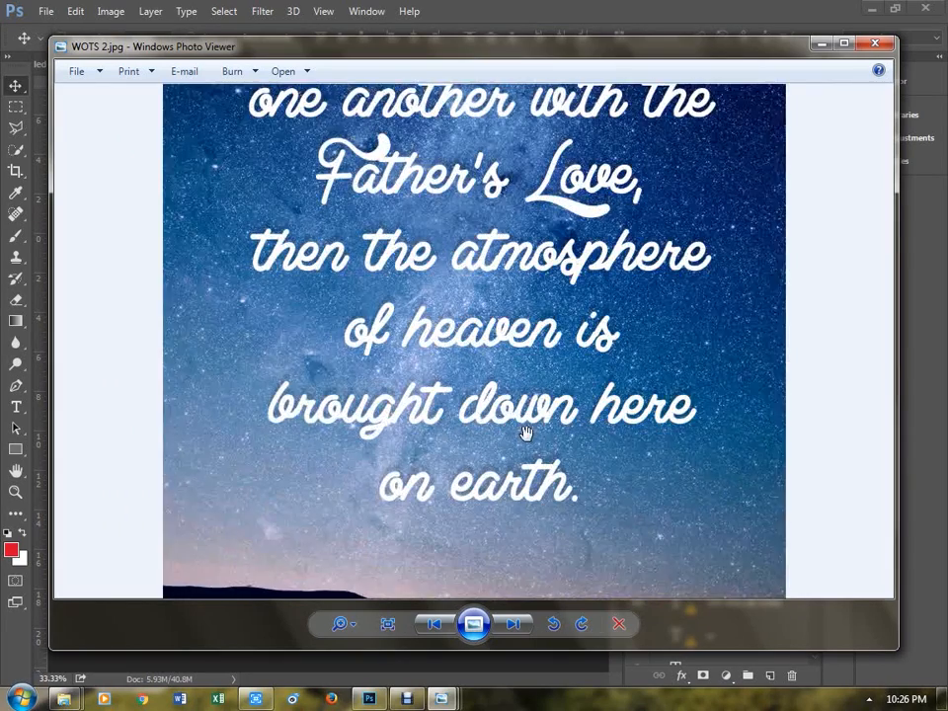
pyautogui.scroll(-1, 524, 433)
pyautogui.scroll(1, 538, 444)
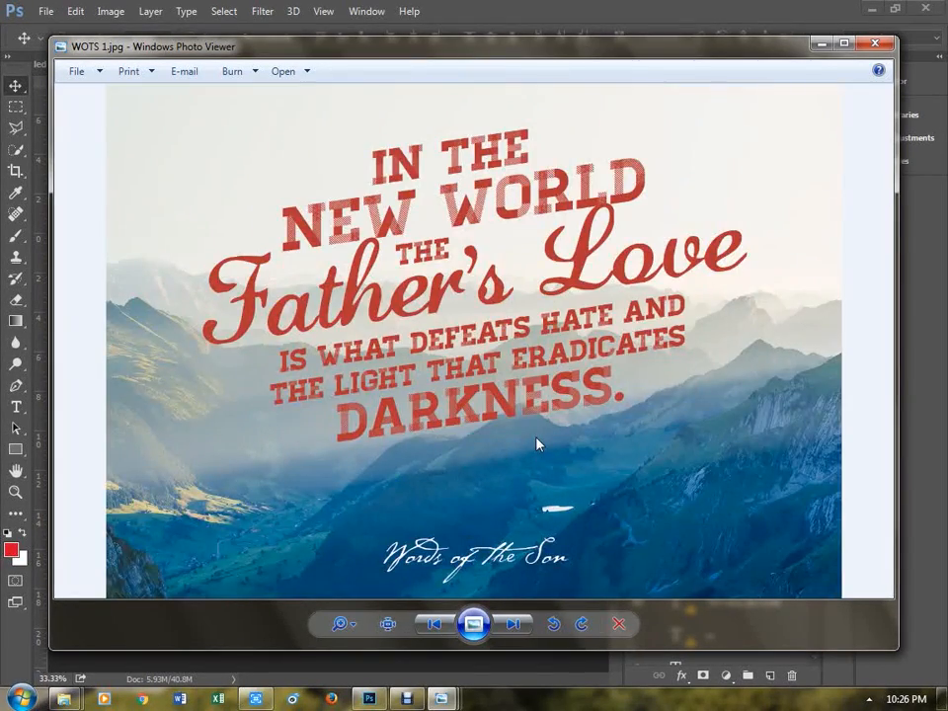
pyautogui.scroll(-1, 537, 445)
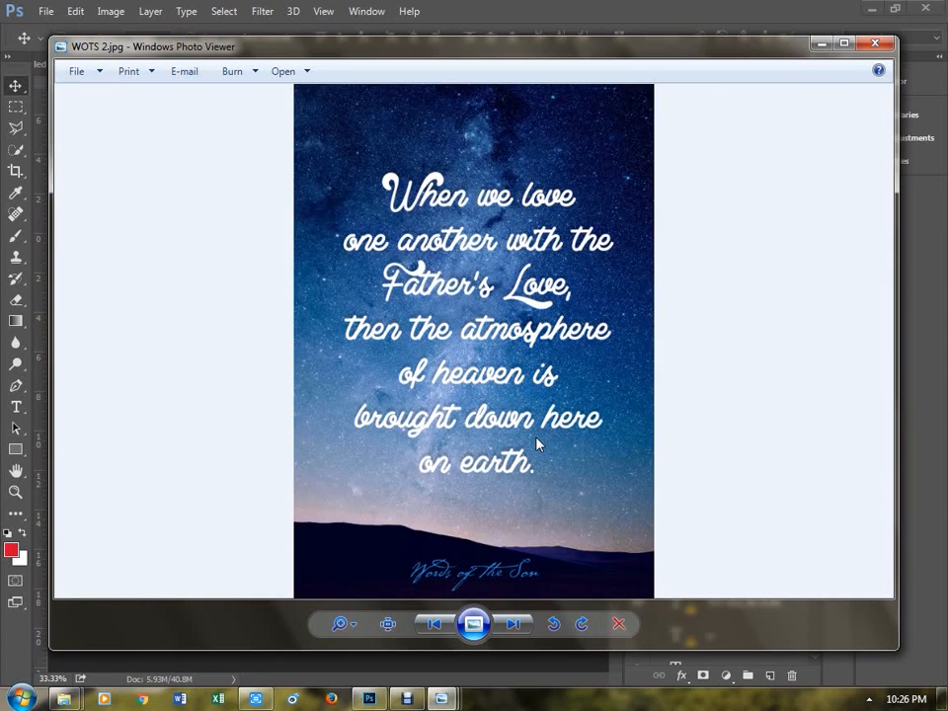
# - Review the Post folder designs from WOTS 1 through PACQ @ the Mountain and March 21, 2013 to Mar 8, 2012 FB WOTS
pyautogui.scroll(1, 538, 445)
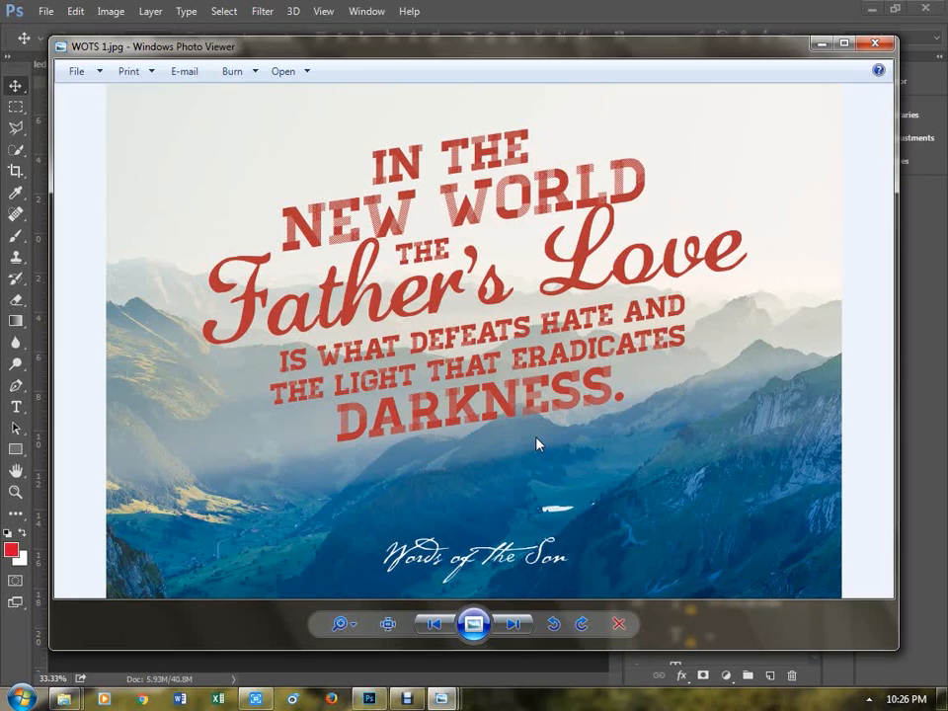
pyautogui.press('Right')
pyautogui.press('Right')
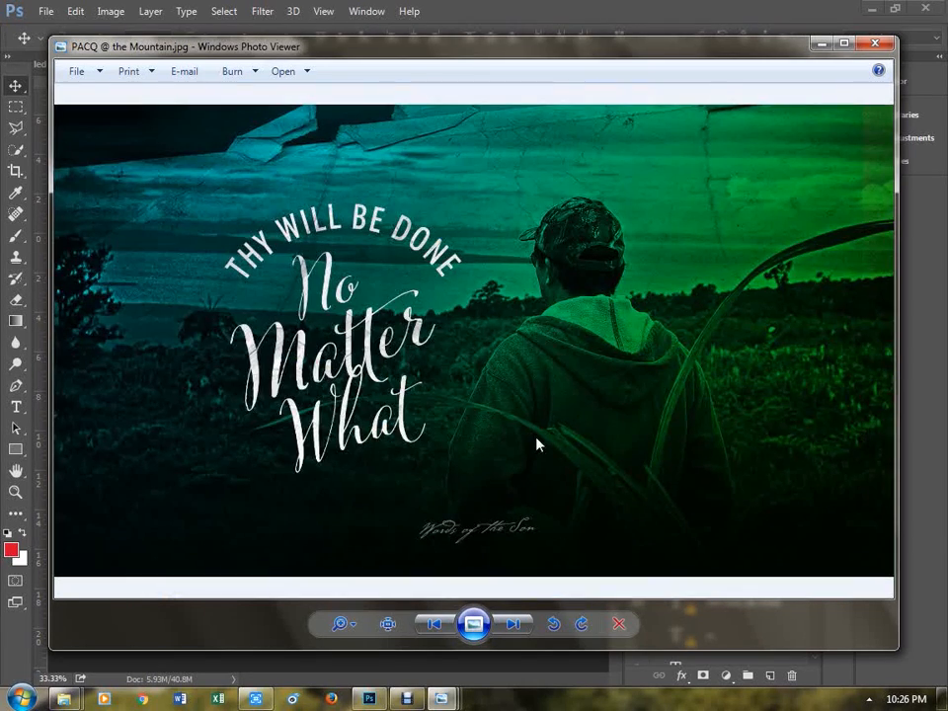
pyautogui.press('Right')
pyautogui.press('Right')
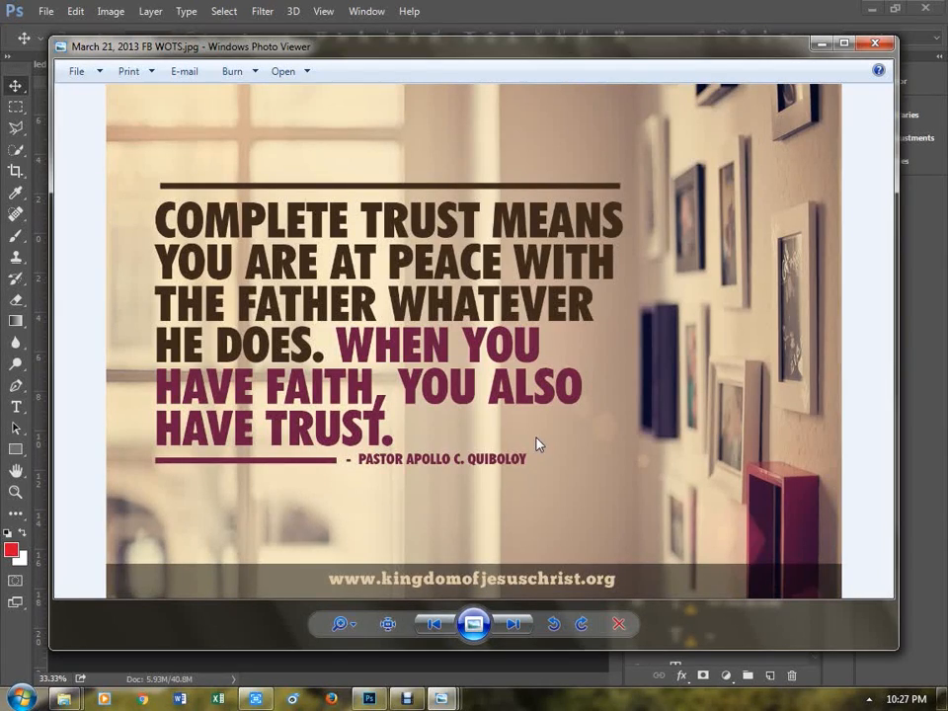
pyautogui.press('Right')
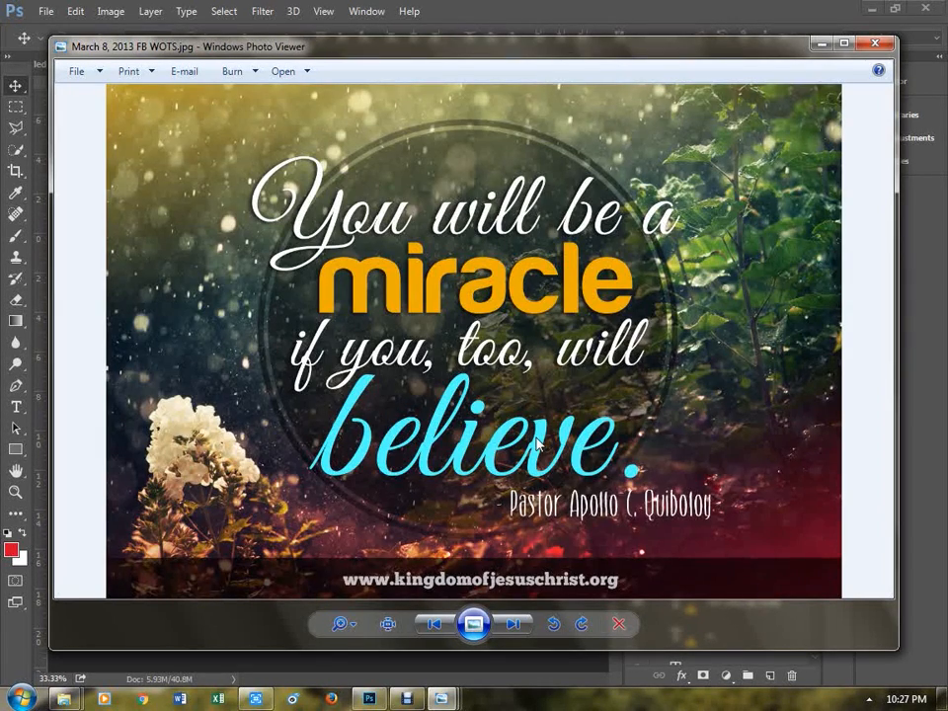
pyautogui.press('Right')
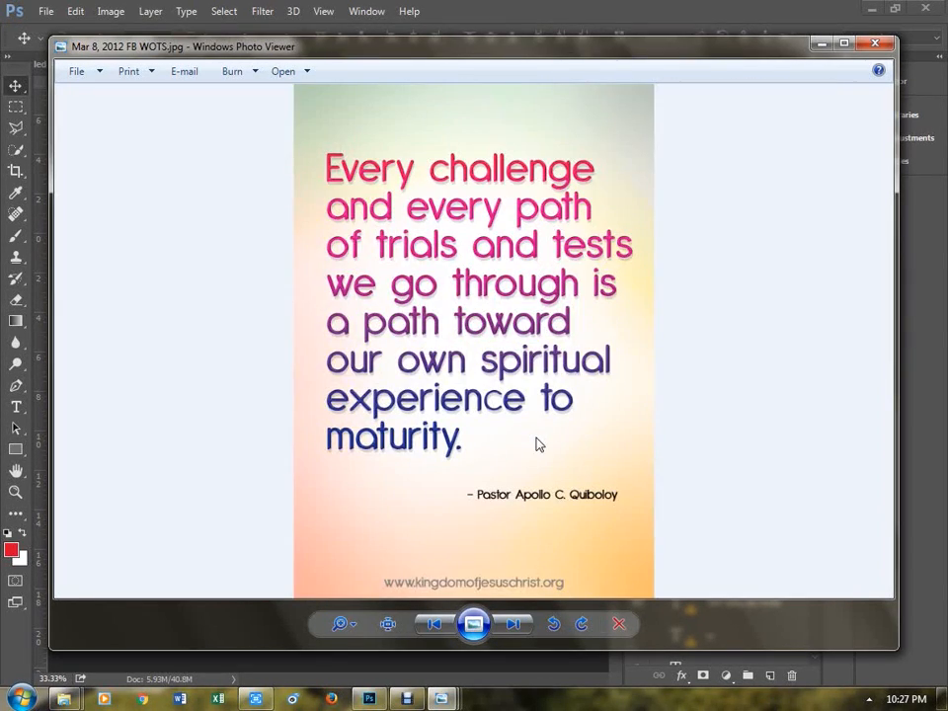
# - Review the designs July 31, 2012 FB WOTS Faith, Feb 22, 2012 FB WOTS and Feb 21, 2012 FB WOTS 2
pyautogui.press('Right')
pyautogui.press('Right')
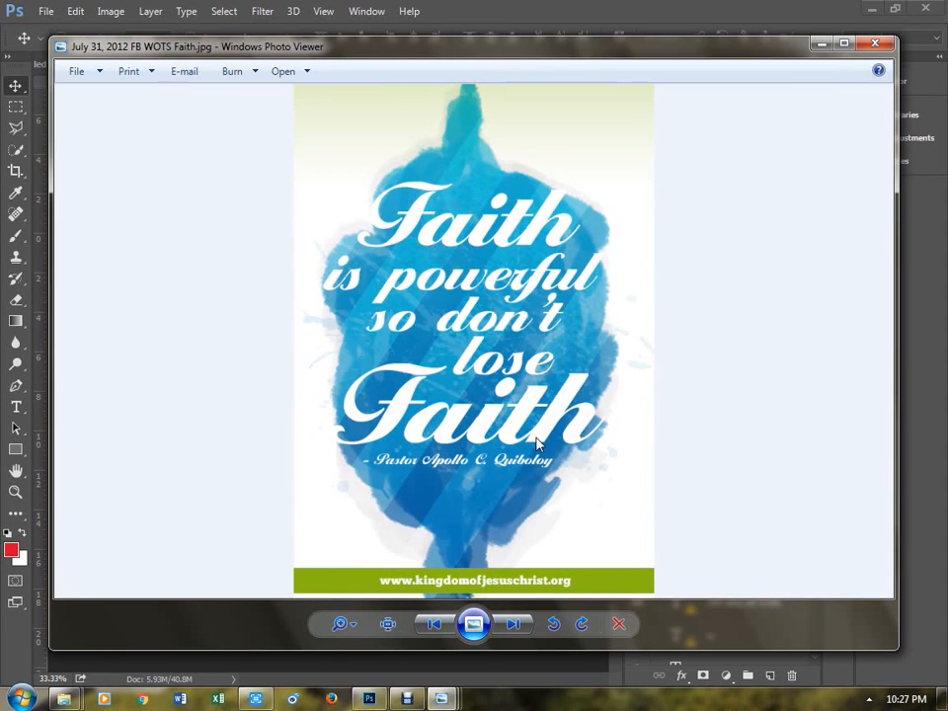
pyautogui.press('Right')
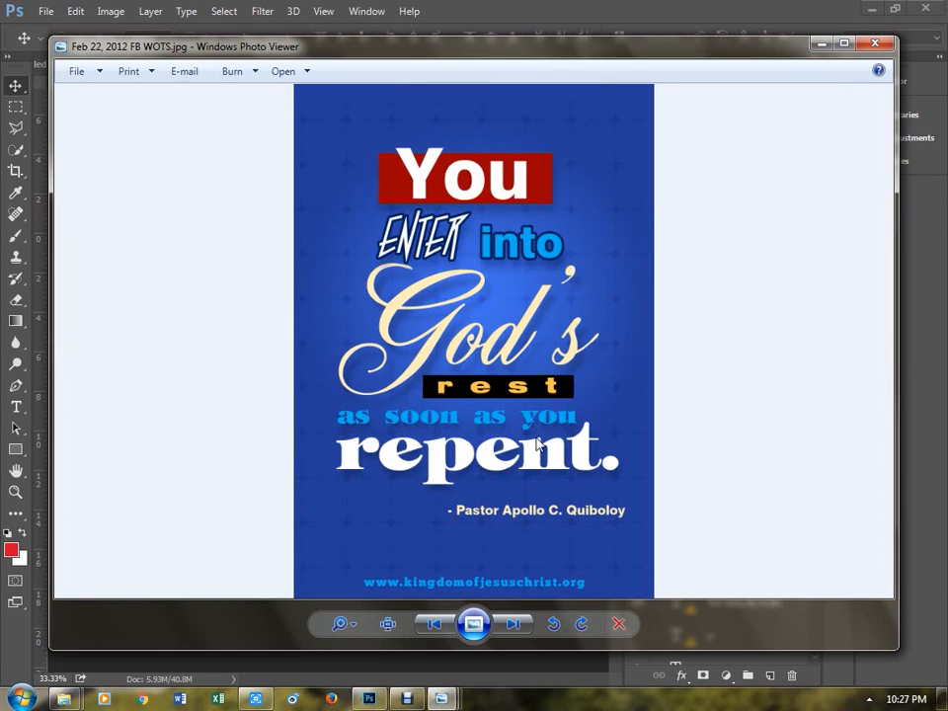
pyautogui.press('Right')
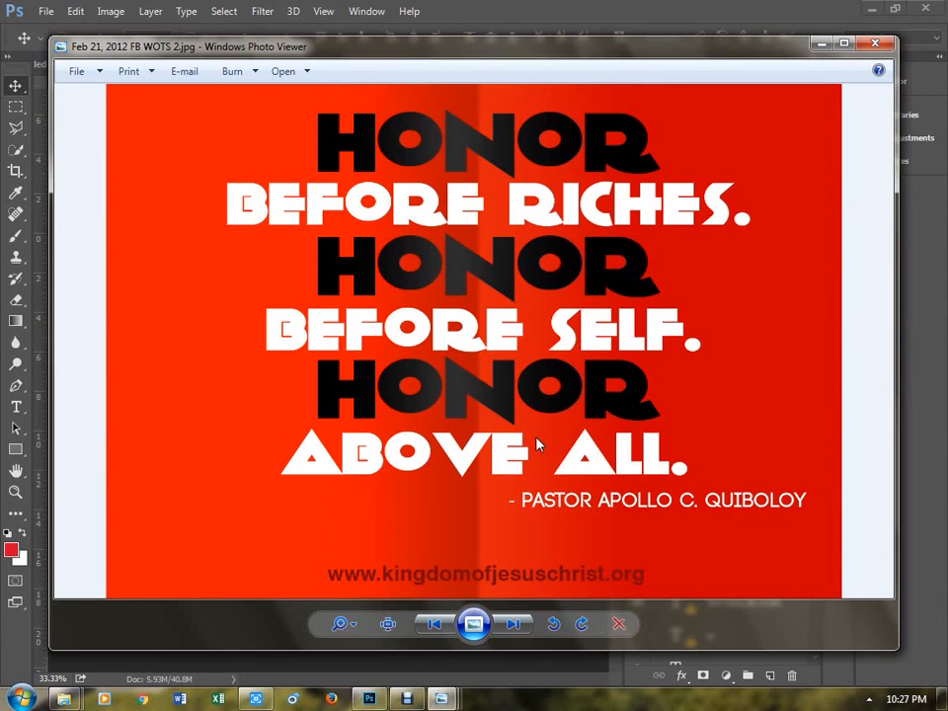
# - Show Feb 21, 2012 FB WOTS 1.jpg and inspect its repeated HONOR background lettering up close
pyautogui.press('Right')
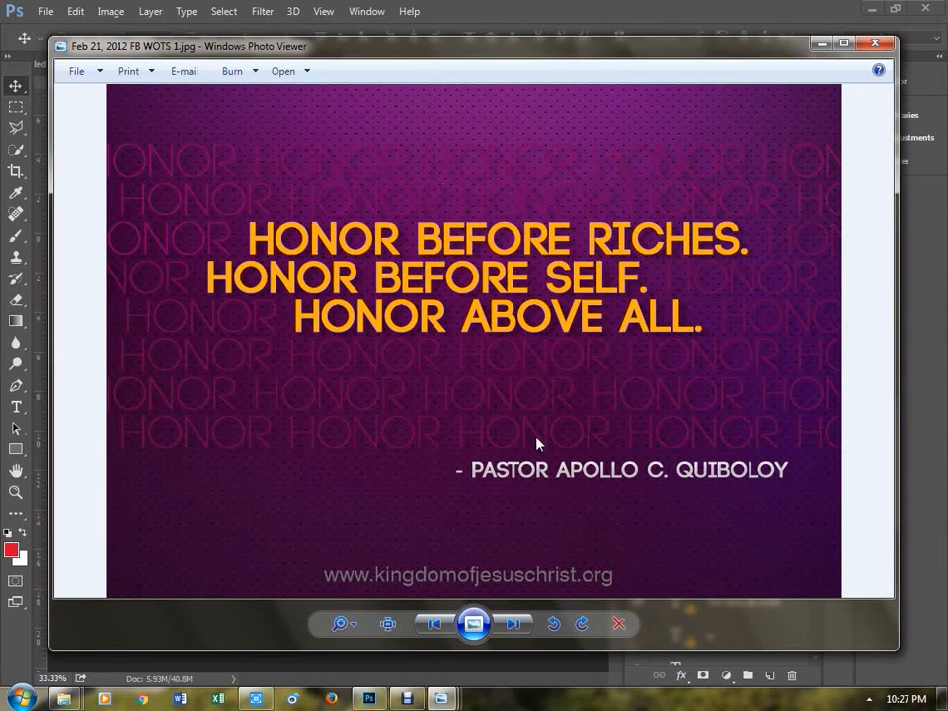
pyautogui.scroll(5, 537, 444)
pyautogui.scroll(-2, 537, 444)
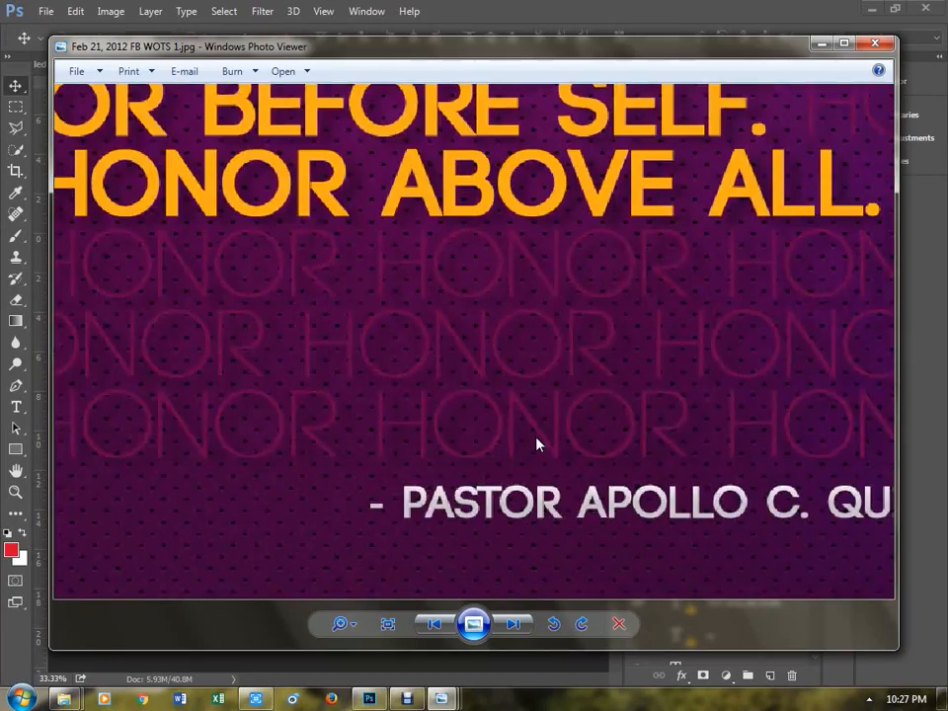
pyautogui.scroll(-3, 537, 444)
pyautogui.scroll(1, 408, 297)
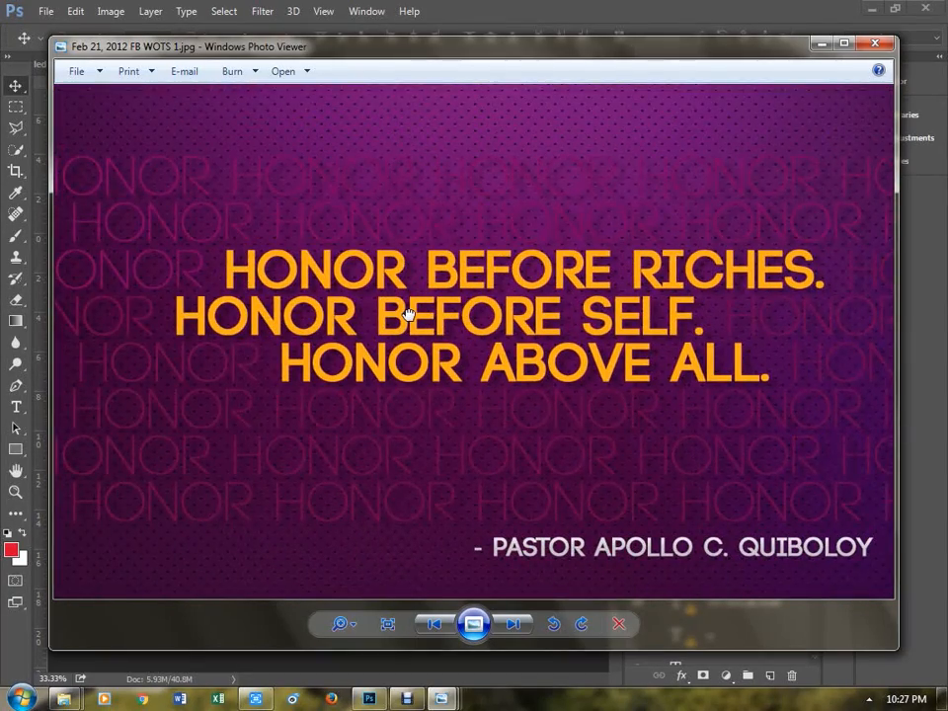
# - Go past the two Feb 20 designs to Feb 18, 2013 FB WOTS 2.jpg and examine the effect on the word "disconnect" up close
pyautogui.press('Right')
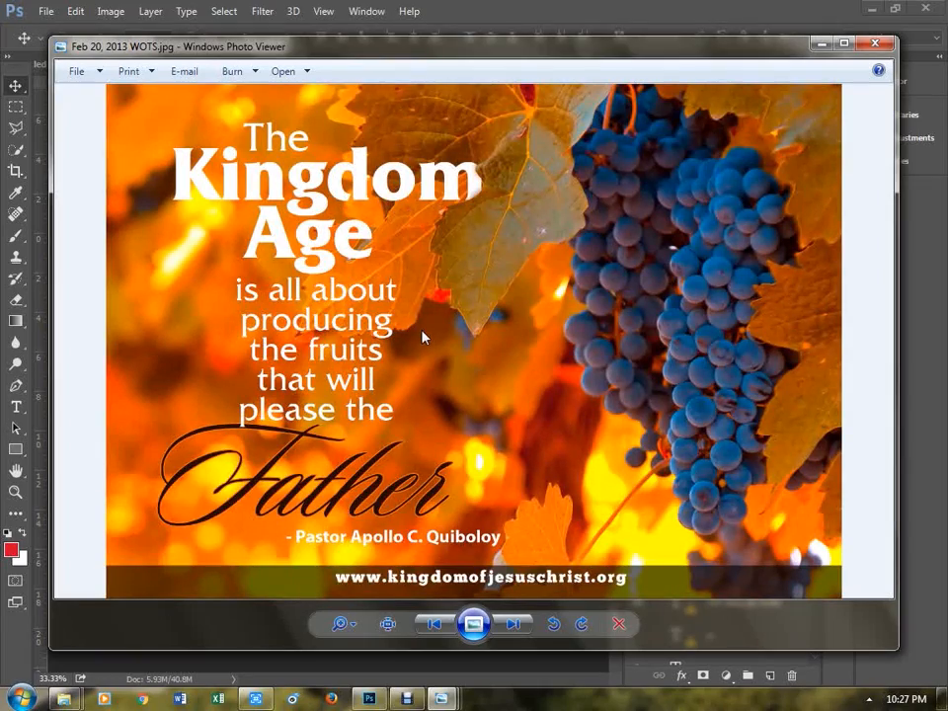
pyautogui.press('Right')
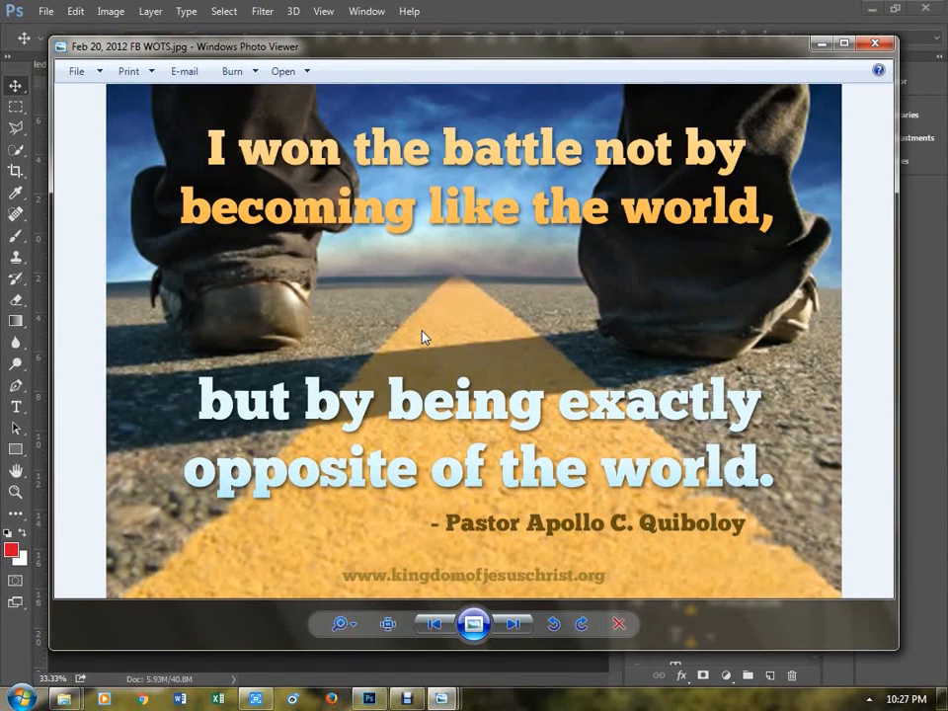
pyautogui.press('Right')
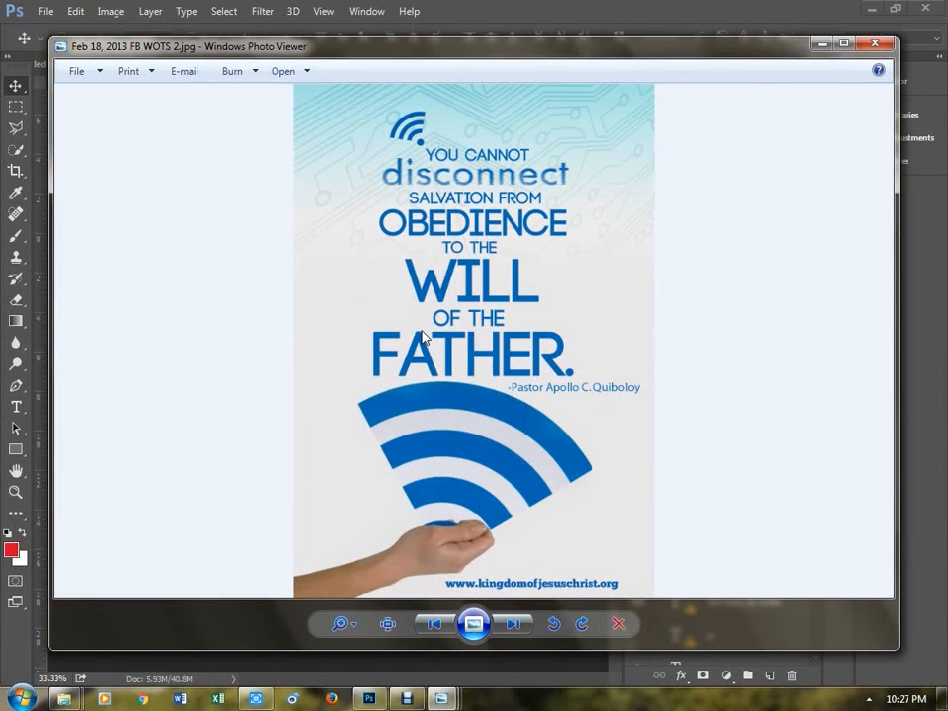
pyautogui.scroll(1, 422, 337)
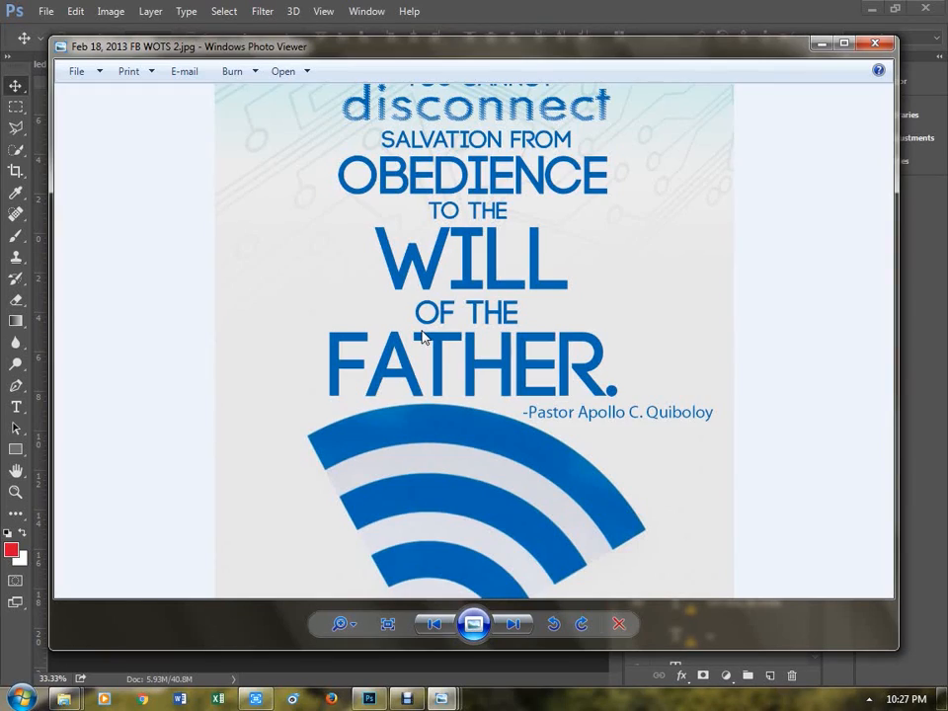
pyautogui.scroll(1, 423, 336)
pyautogui.moveTo(487, 249); pyautogui.dragTo(470, 307)
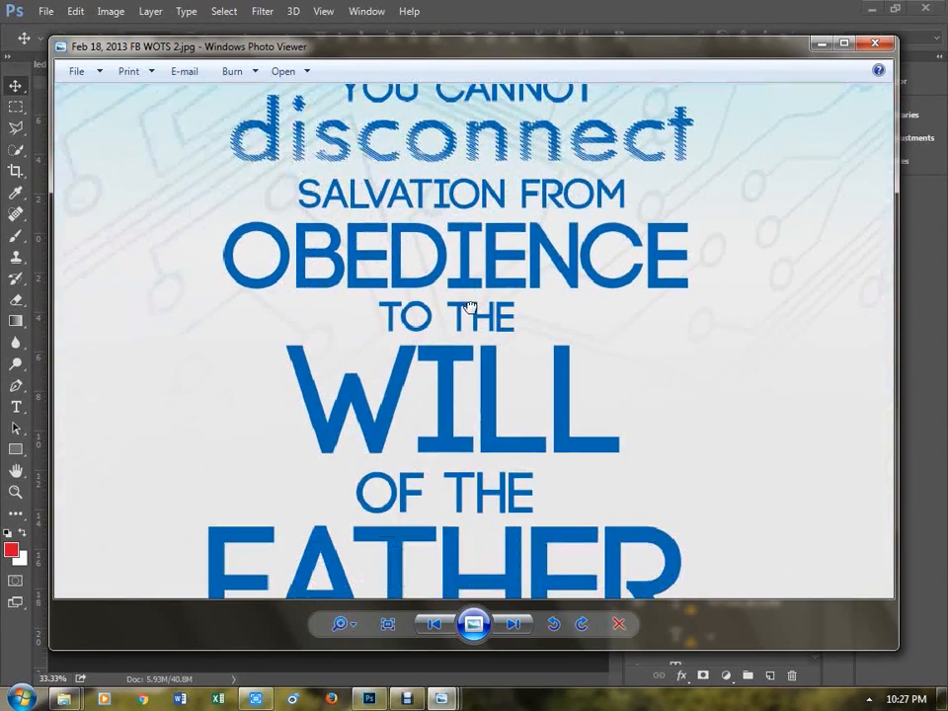
pyautogui.scroll(-2, 454, 323)
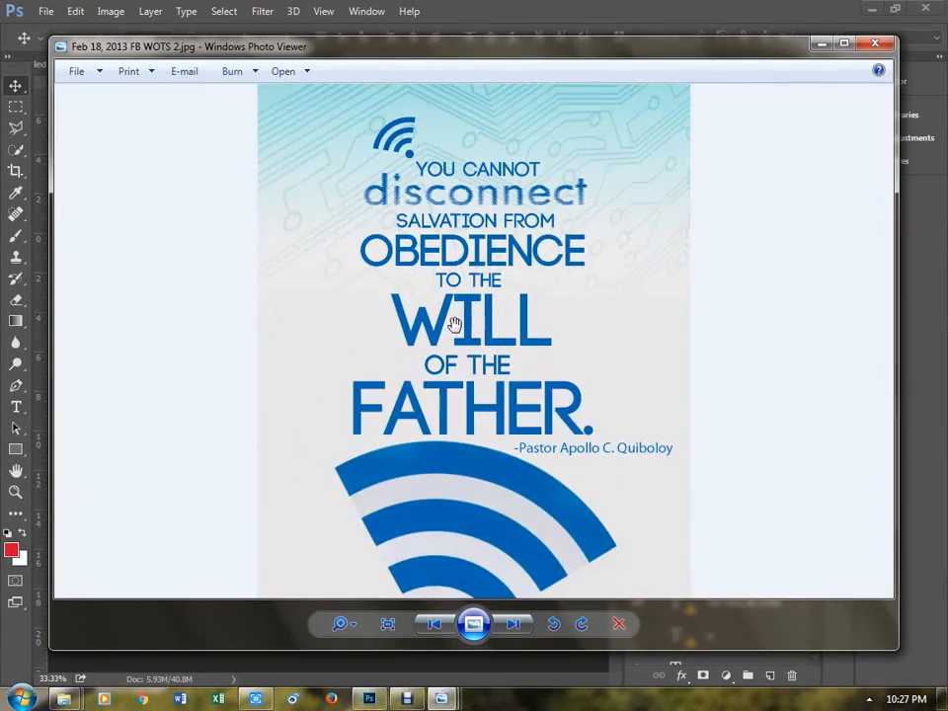
pyautogui.scroll(-1, 454, 323)
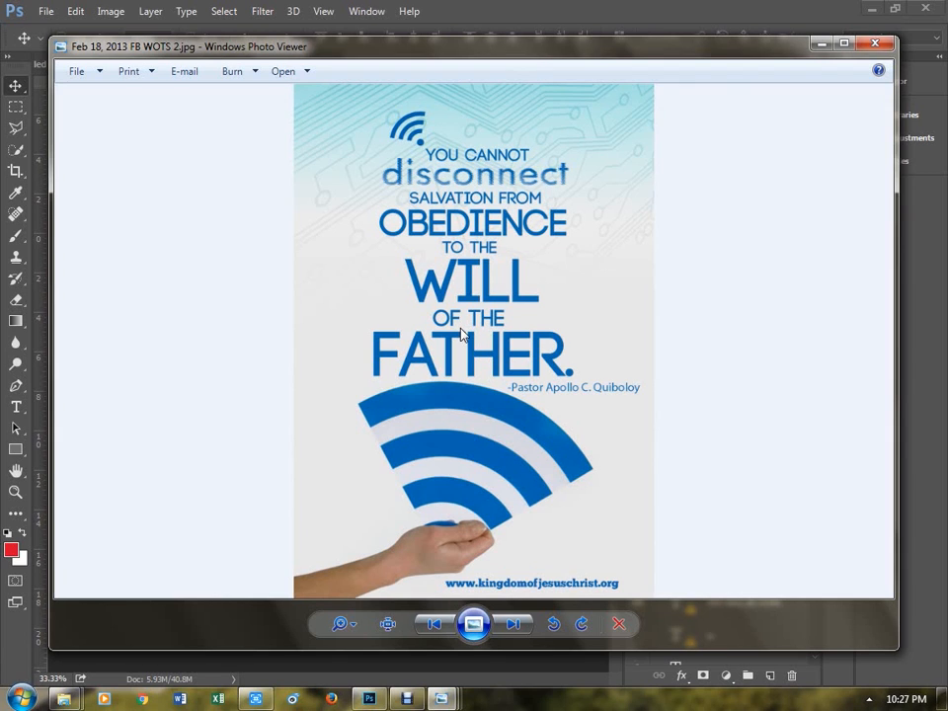
# - Continue to the Feb 14, 2012 And this is LOVE design and inspect how the woman overlaps the fading letters
pyautogui.press('Left')
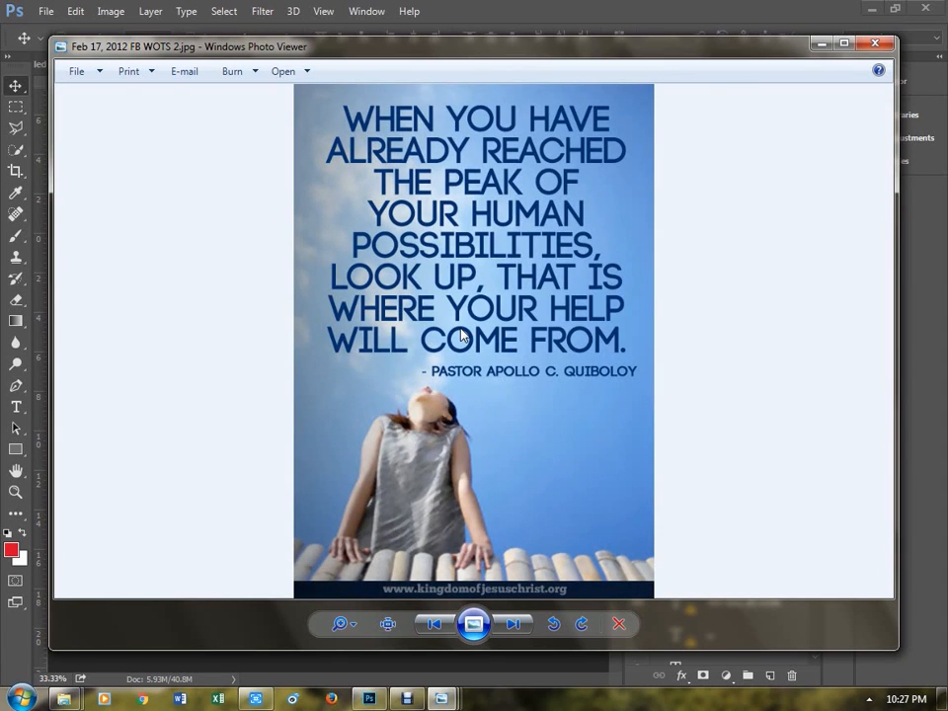
pyautogui.press('Left')
pyautogui.press('Left')
pyautogui.press('Left')
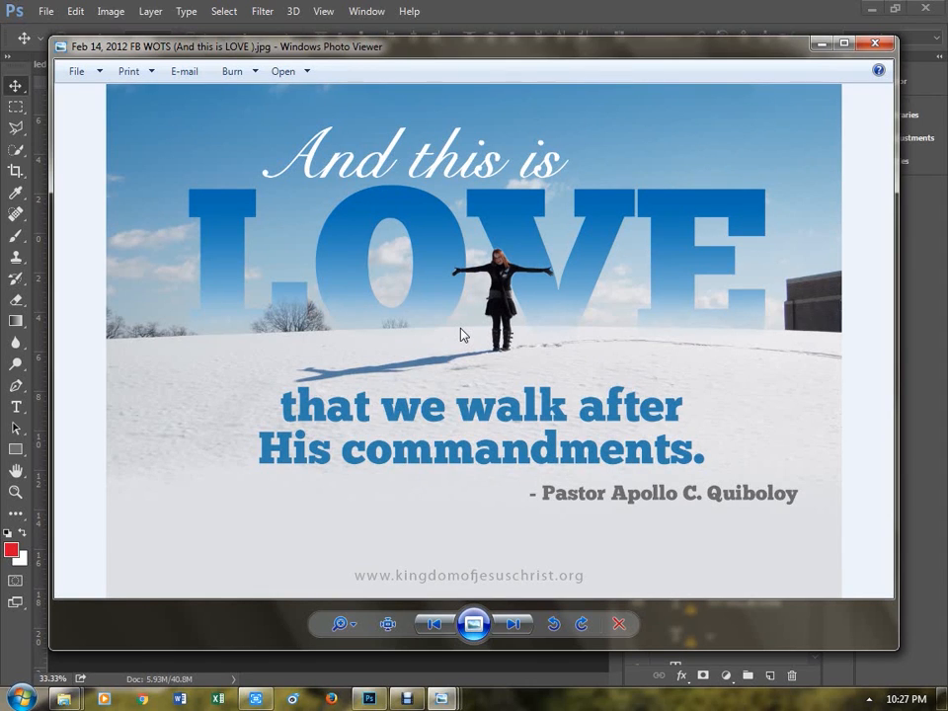
pyautogui.scroll(6, 460, 335)
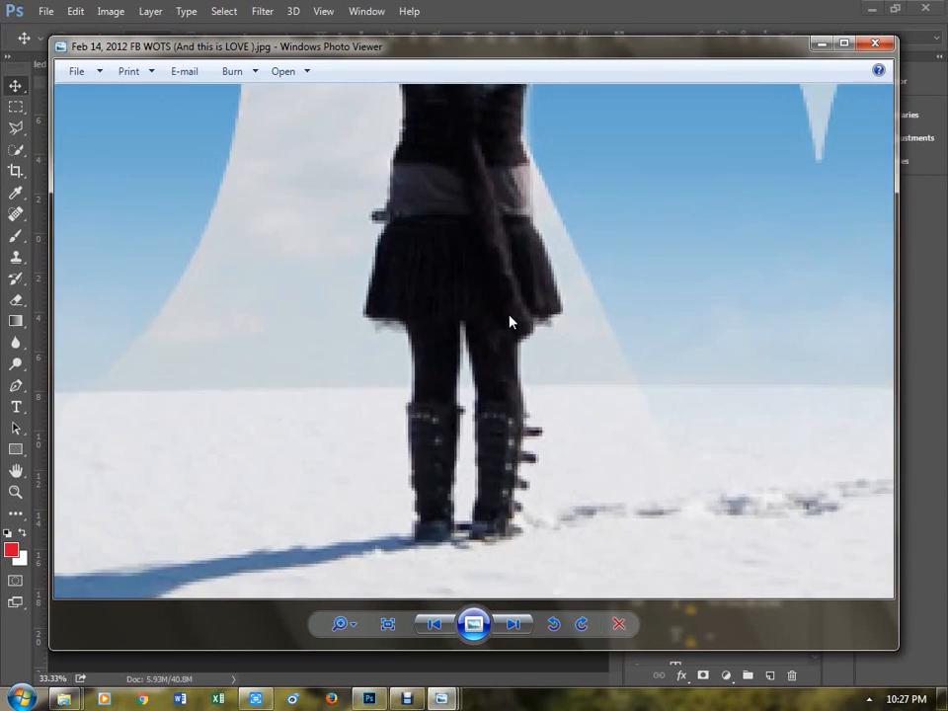
pyautogui.moveTo(509, 321); pyautogui.dragTo(554, 683)
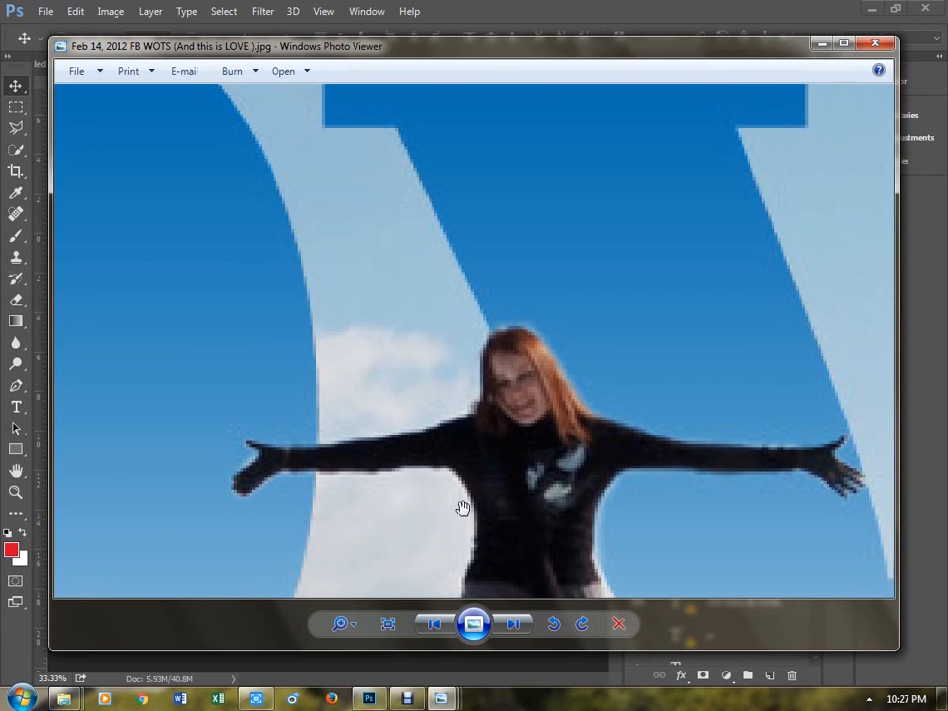
pyautogui.scroll(-5, 462, 508)
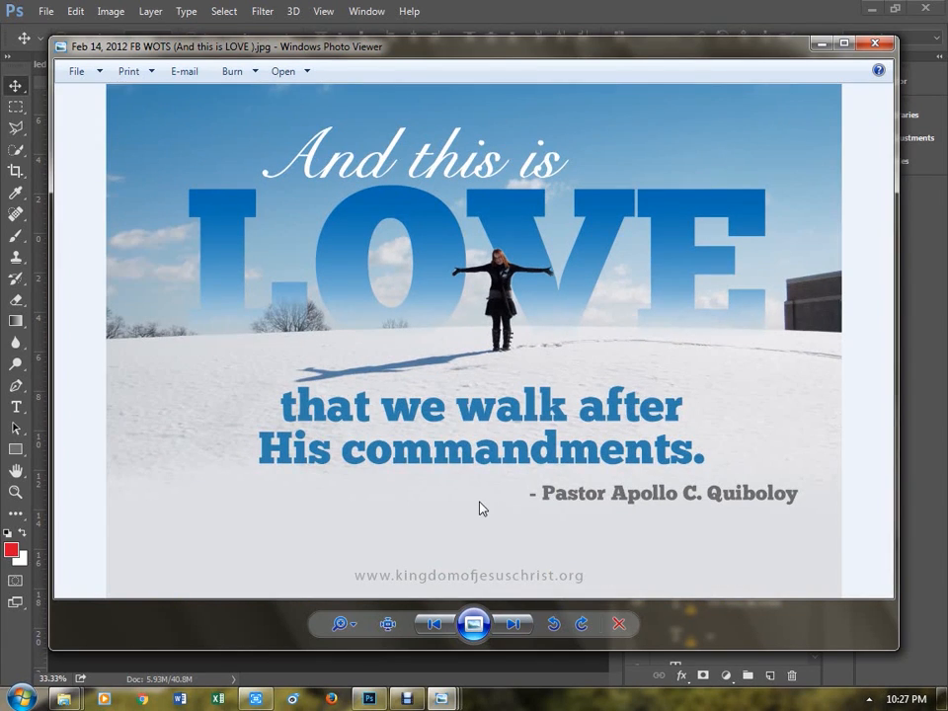
# - Browse past FEB 7, 2013 FB WOTS to the Feb 4, 2013 FB WOTS Faith silhouette poster
pyautogui.press('Right')
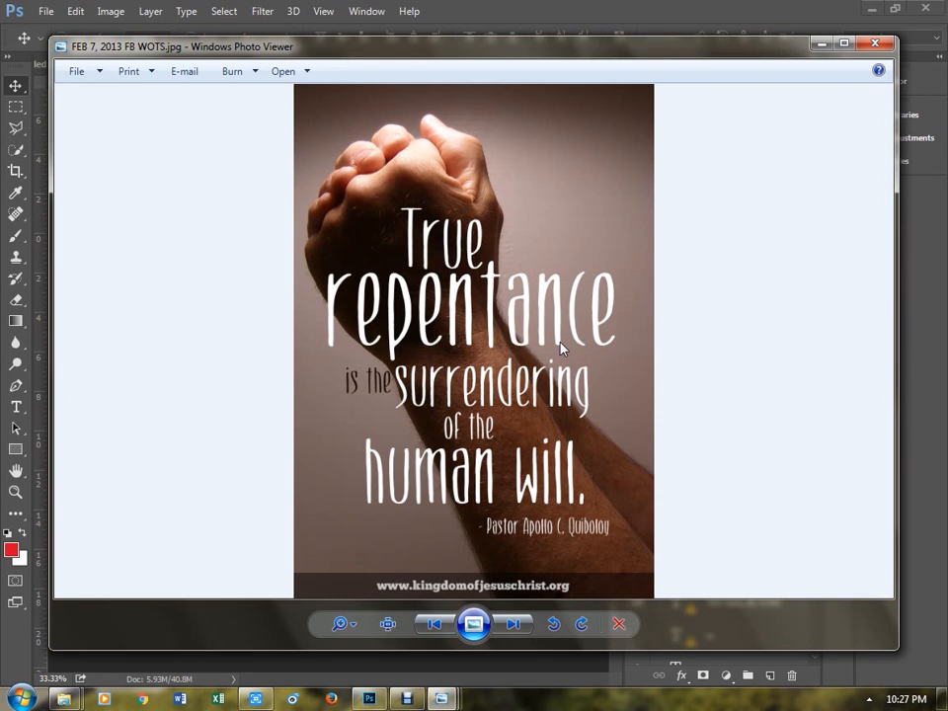
pyautogui.press('Right')
pyautogui.press('Right')
pyautogui.press('Left')
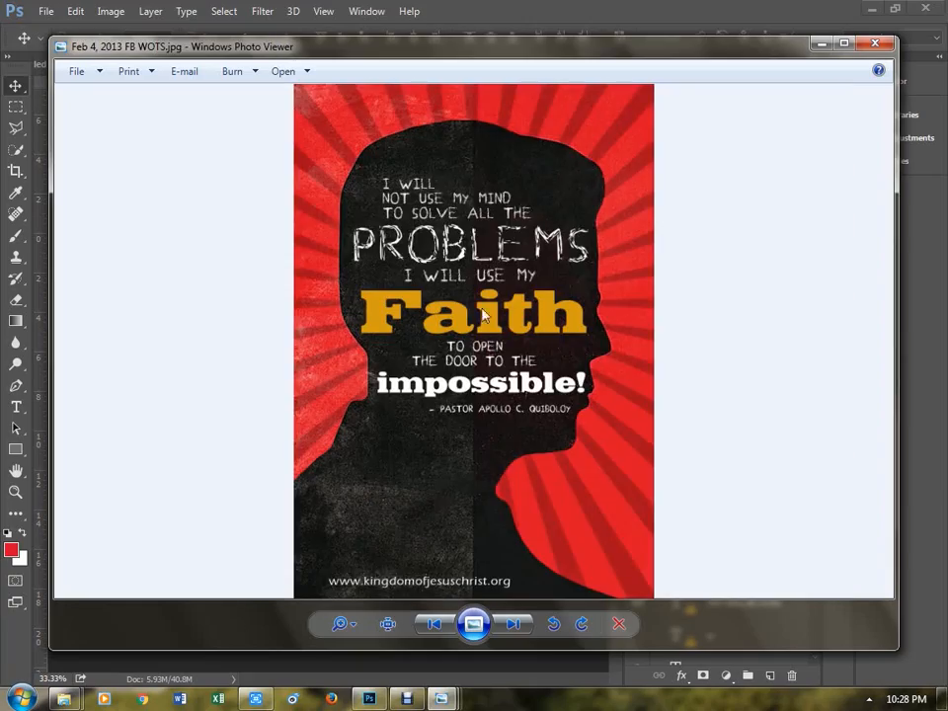
# - Go from the Post folder up to By Markulet Tutorial and open the THINK LESS image from the sample folder
pyautogui.moveTo(61, 698)
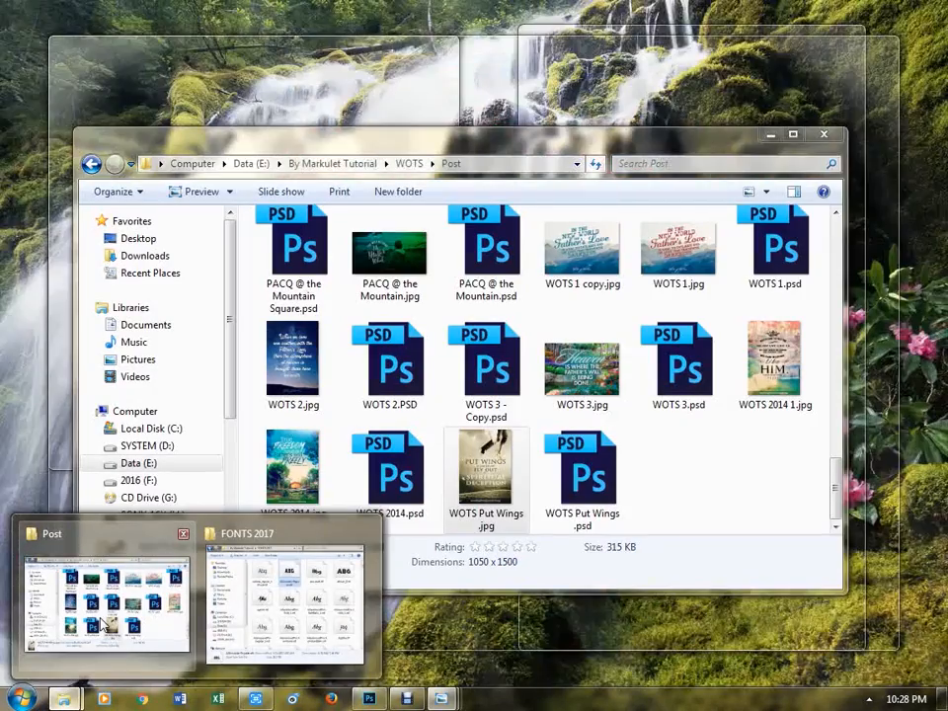
pyautogui.click(102, 623)
pyautogui.press('BackSpace')
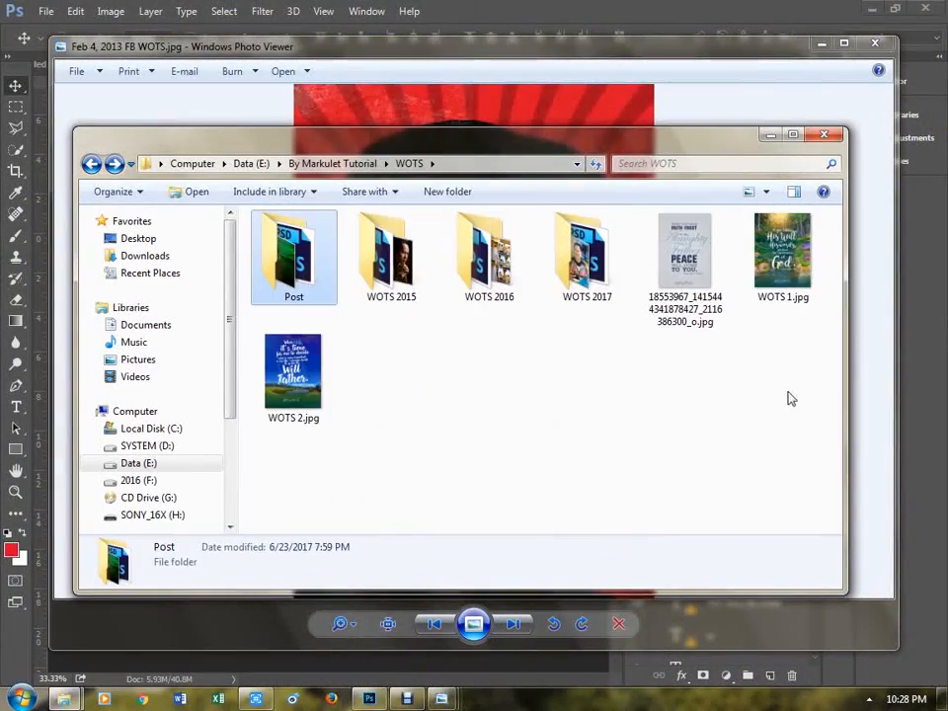
pyautogui.press('BackSpace')
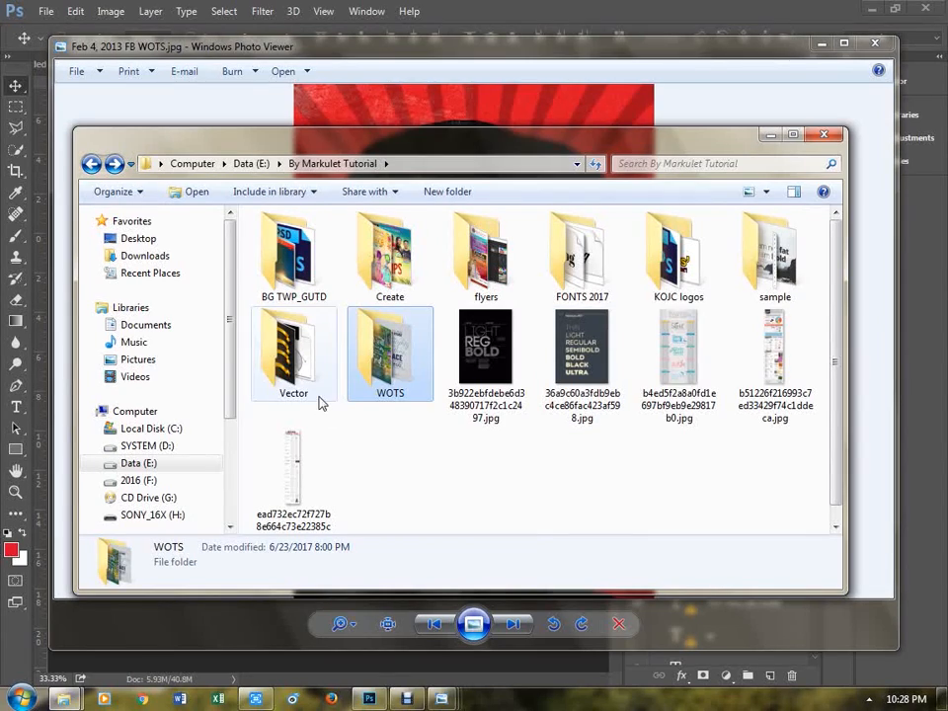
pyautogui.doubleClick(774, 255)
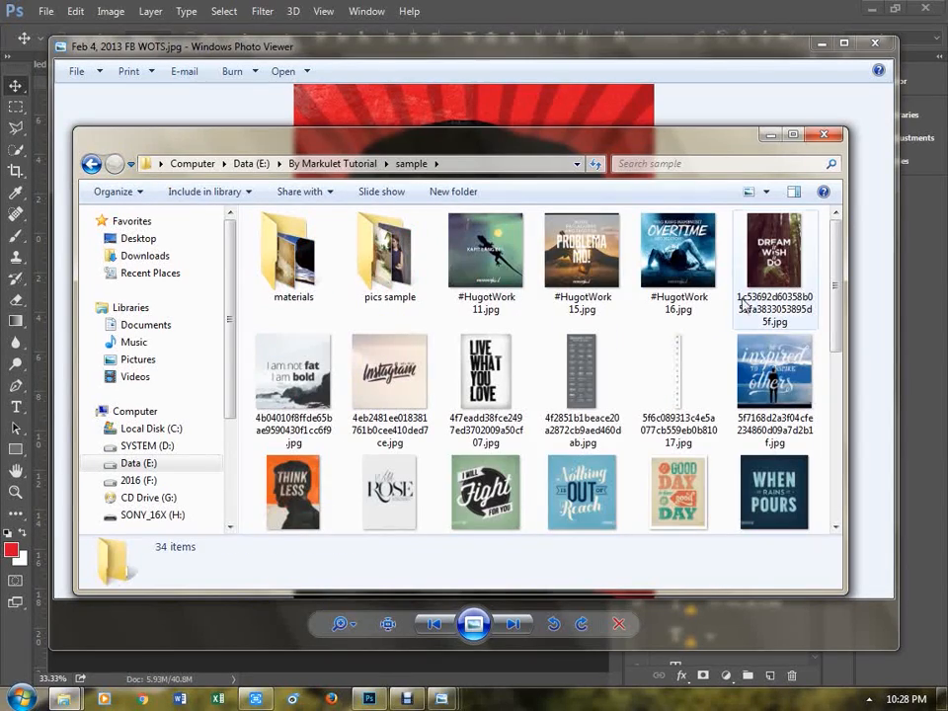
pyautogui.doubleClick(276, 491)
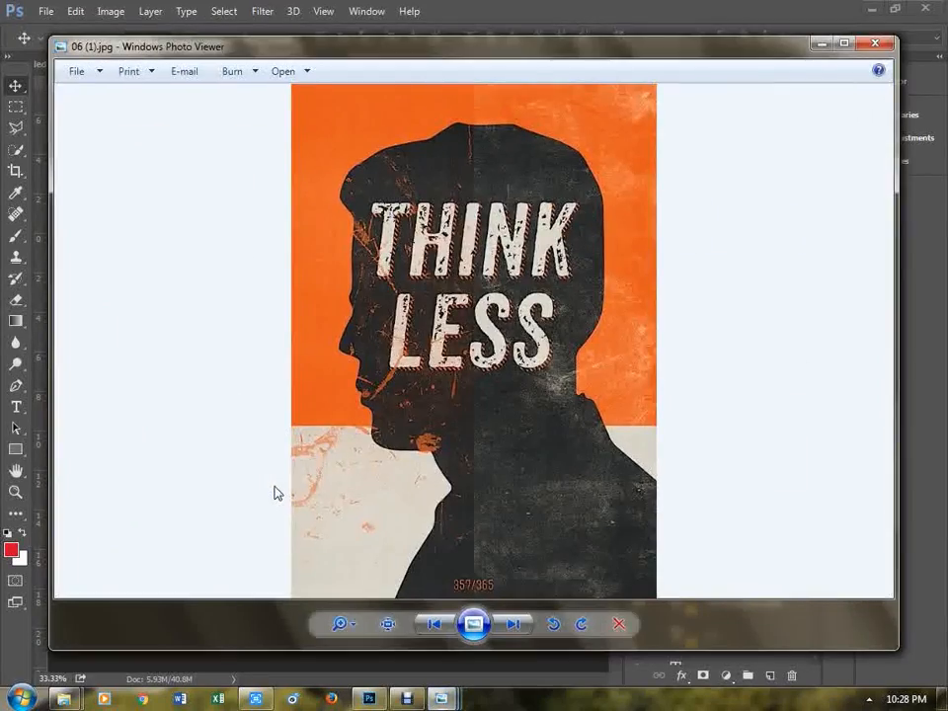
# - Compare the THINK LESS reference 06 (1).jpg with the Feb 4, 2013 FB WOTS poster, ending on the Faith poster
pyautogui.moveTo(441, 698)
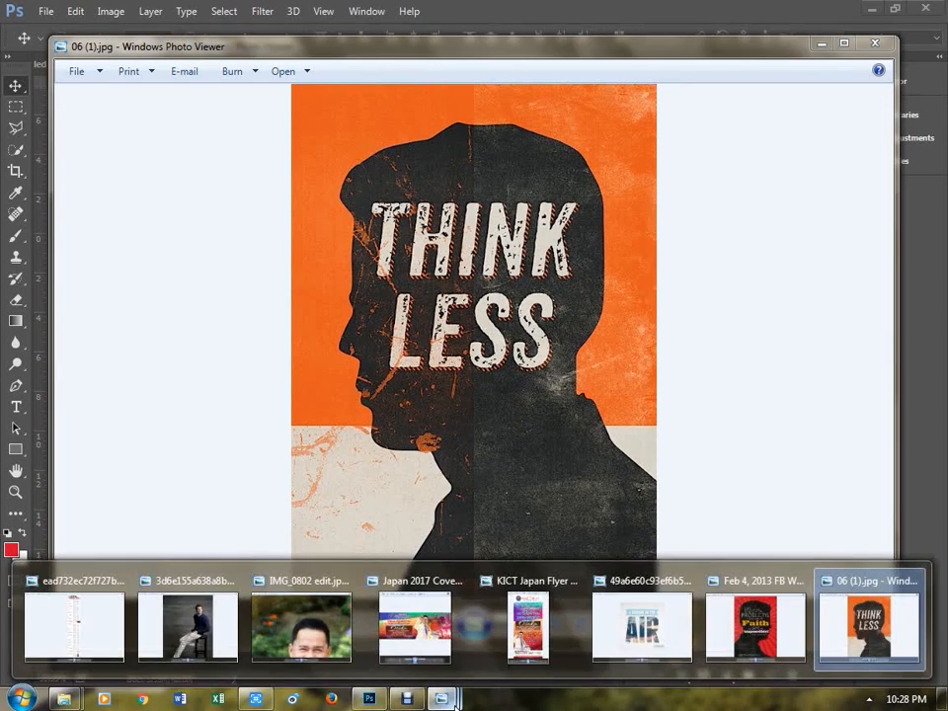
pyautogui.click(772, 621)
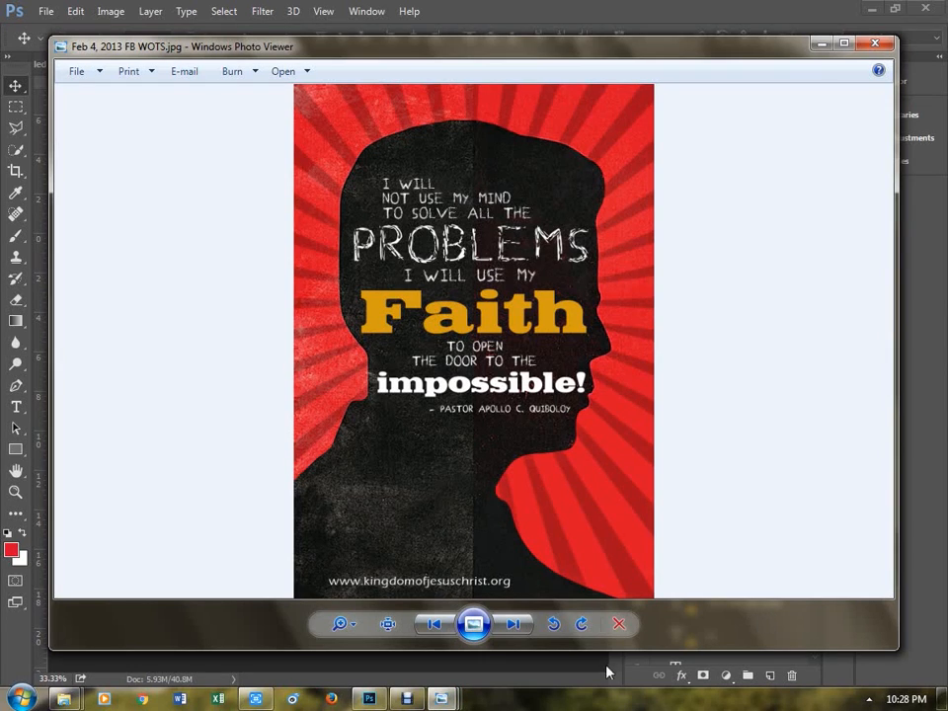
pyautogui.moveTo(441, 697)
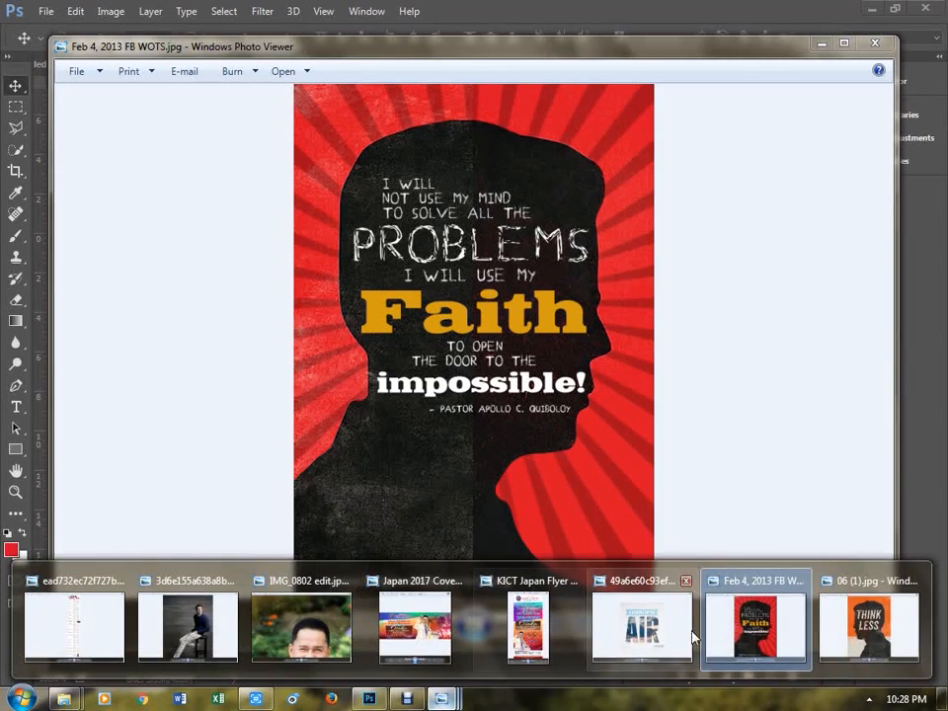
pyautogui.click(864, 631)
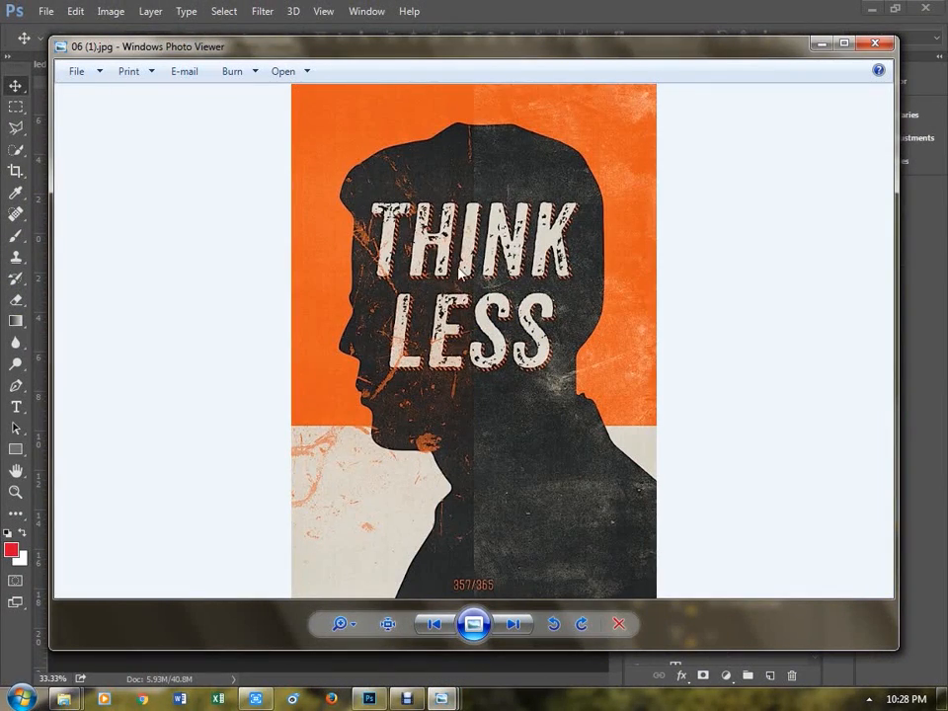
pyautogui.click(513, 623)
pyautogui.click(434, 622)
pyautogui.moveTo(435, 698)
pyautogui.click(752, 624)
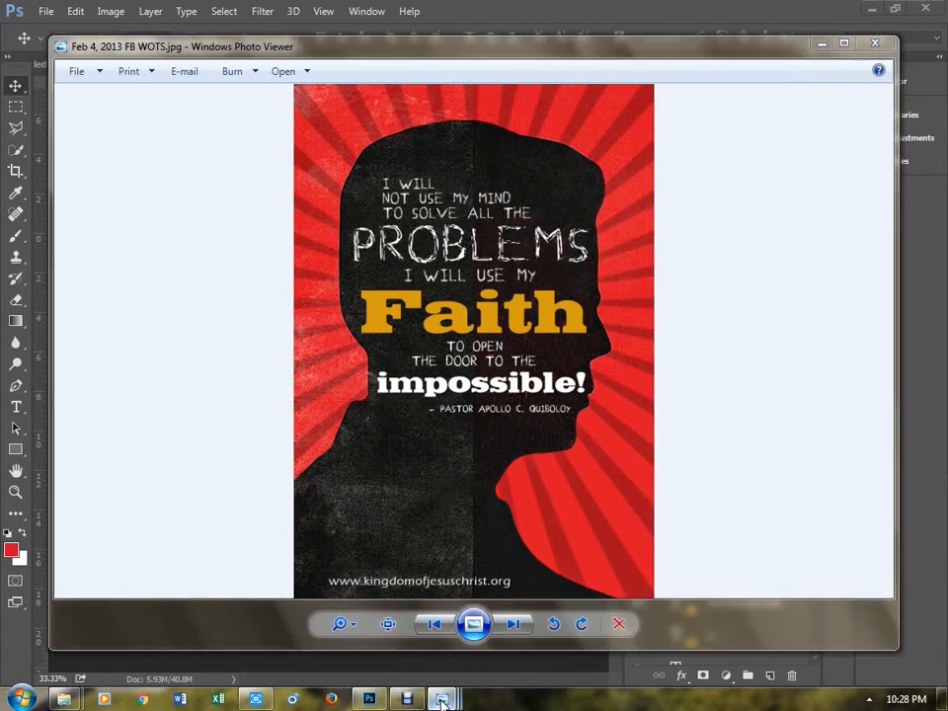
# - View the THINK LESS reference 06 (1).jpg once more, and close both it and the Faith poster
pyautogui.moveTo(441, 699)
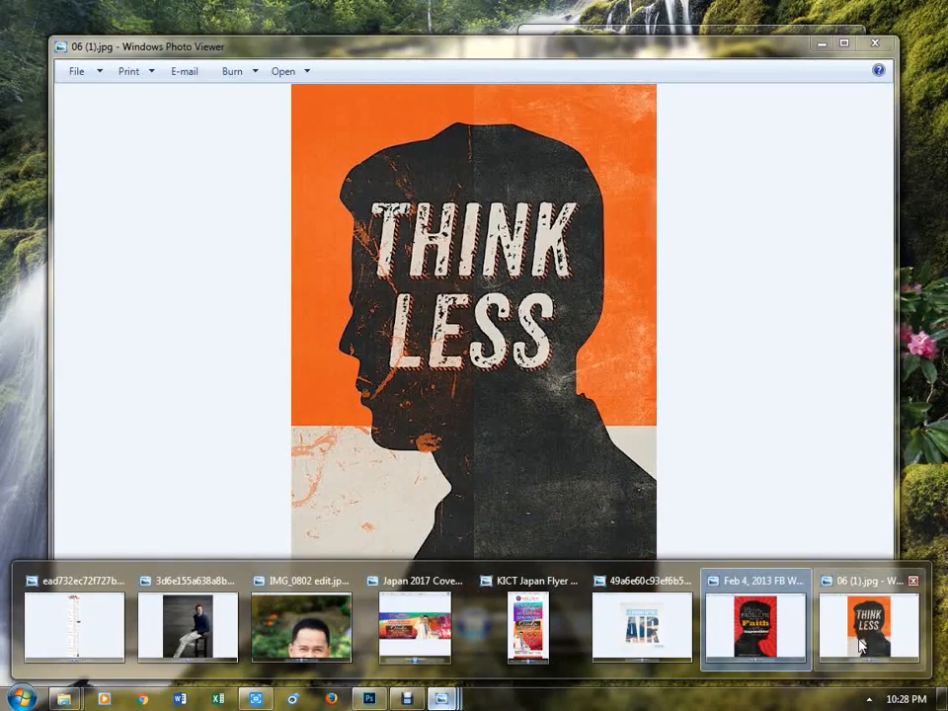
pyautogui.click(859, 643)
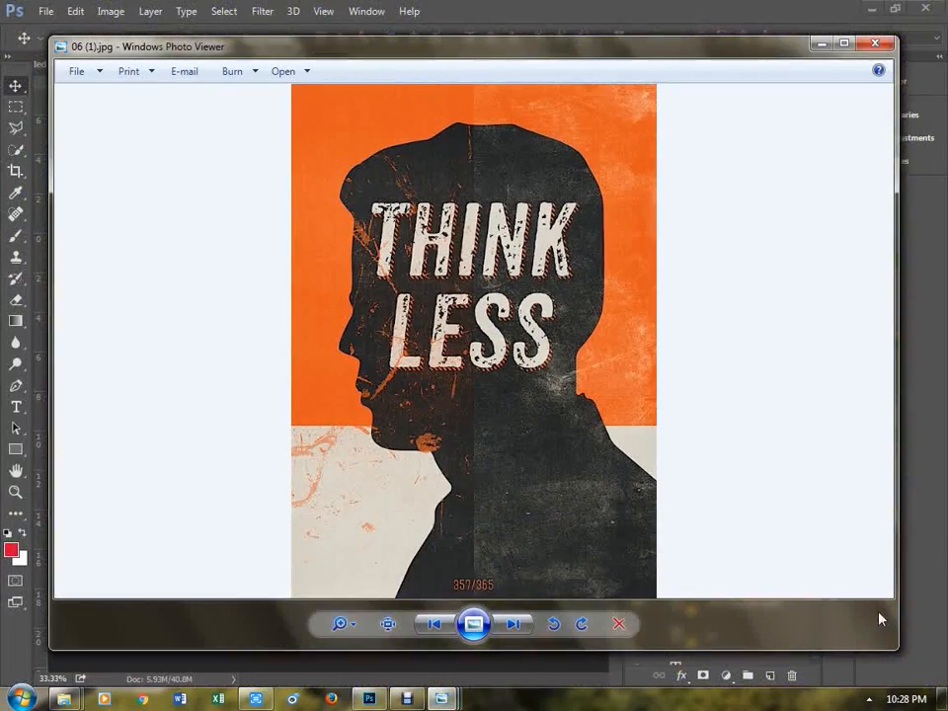
pyautogui.click(874, 44)
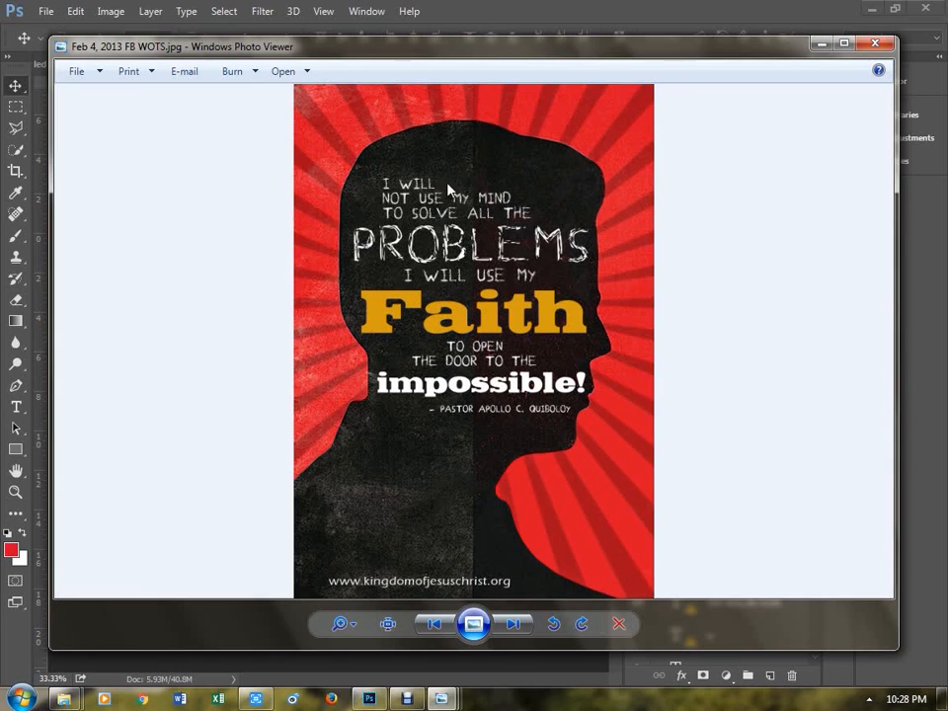
pyautogui.click(873, 43)
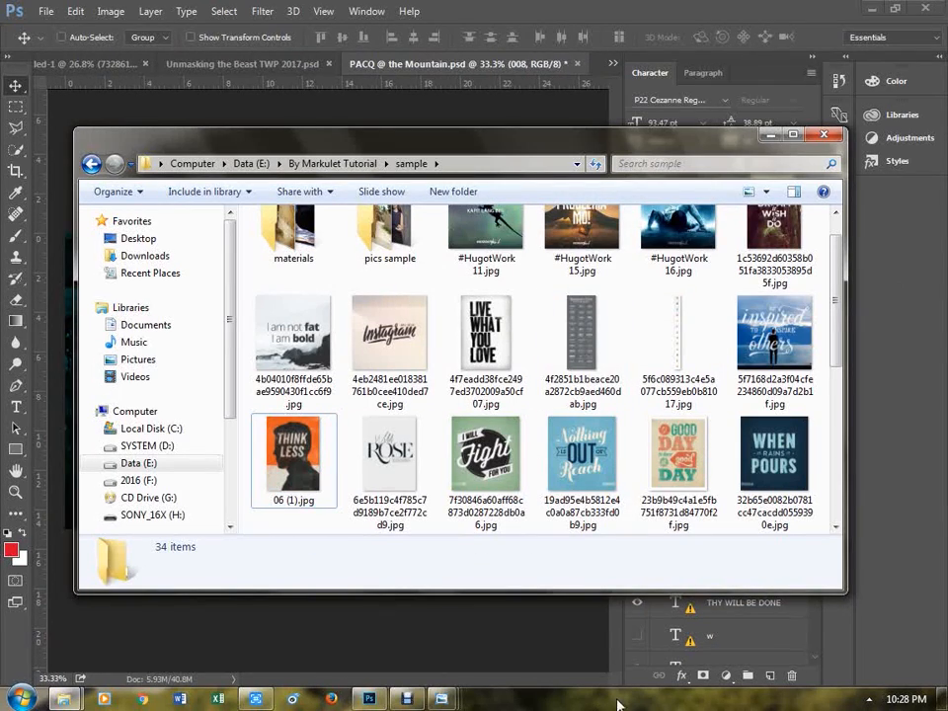
# - Go from the sample folder back to the By Markulet Tutorial folder on Data (E:)
pyautogui.click(63, 697)
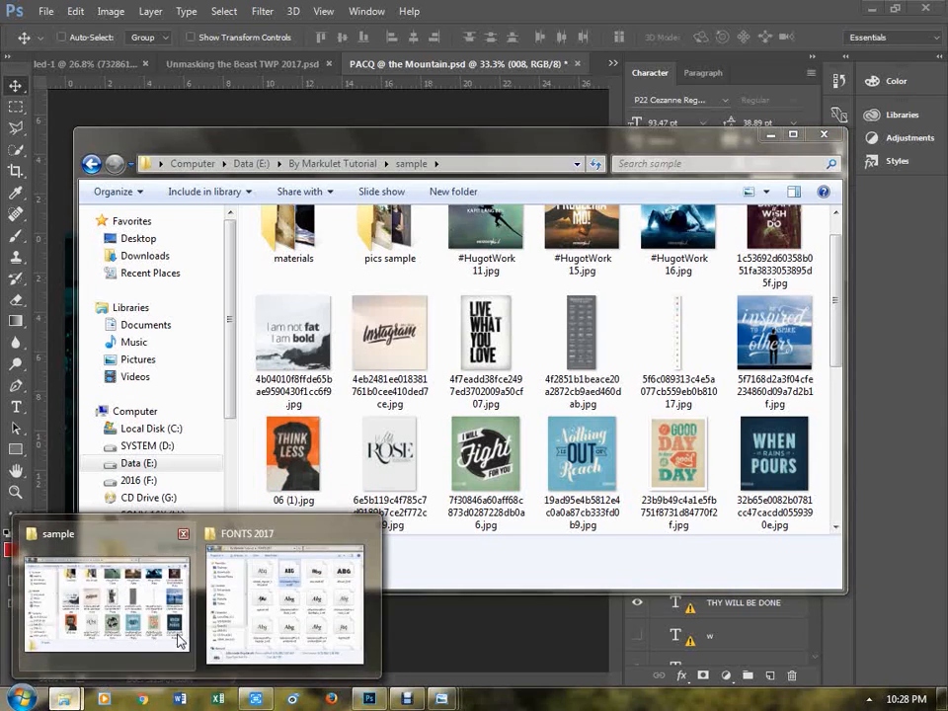
pyautogui.click(180, 641)
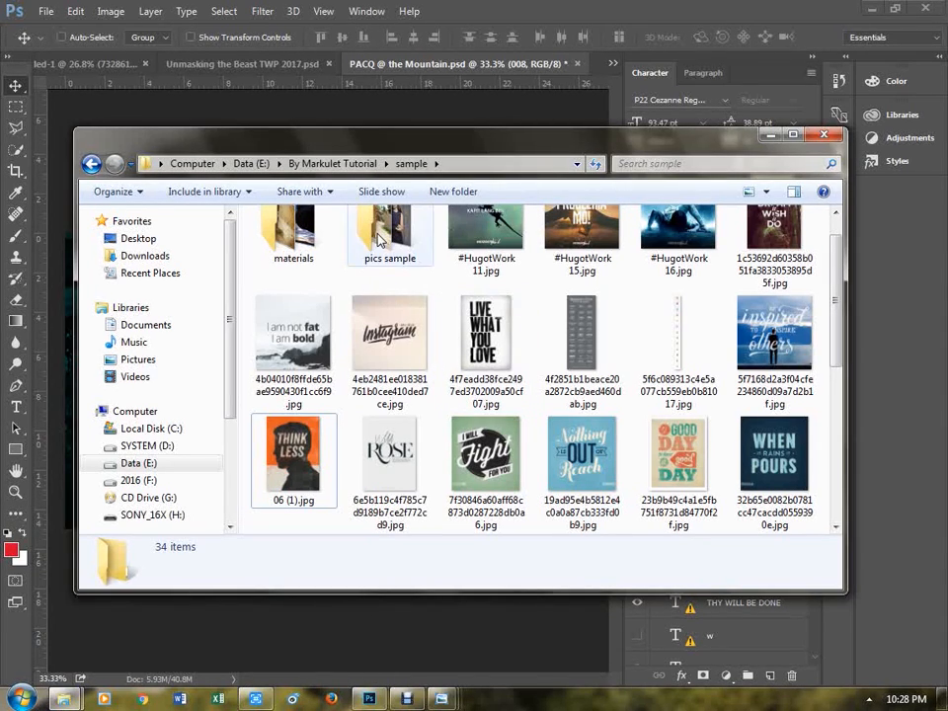
pyautogui.press('BackSpace')
pyautogui.press('BackSpace')
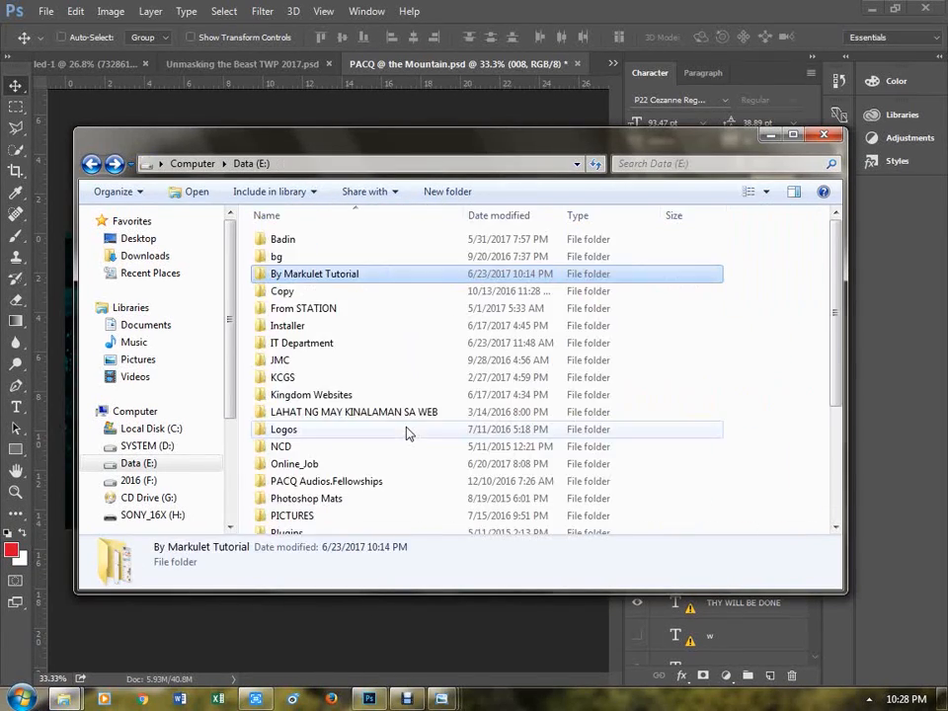
pyautogui.doubleClick(330, 276)
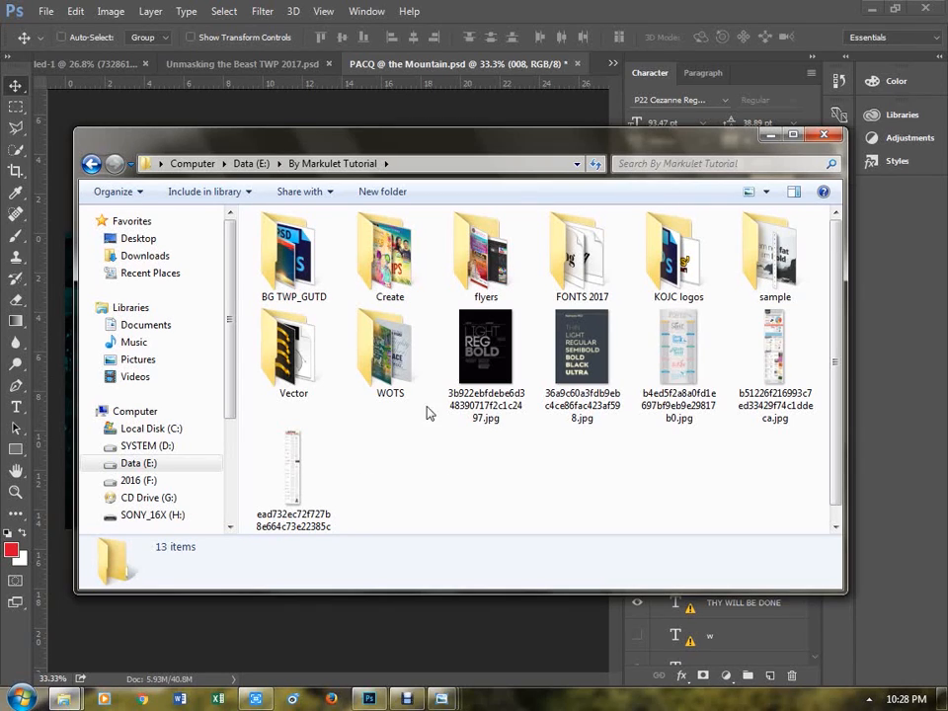
# - Look through the flyers, Create and BG TWP_GUTD folders for sample designs
pyautogui.doubleClick(482, 266)
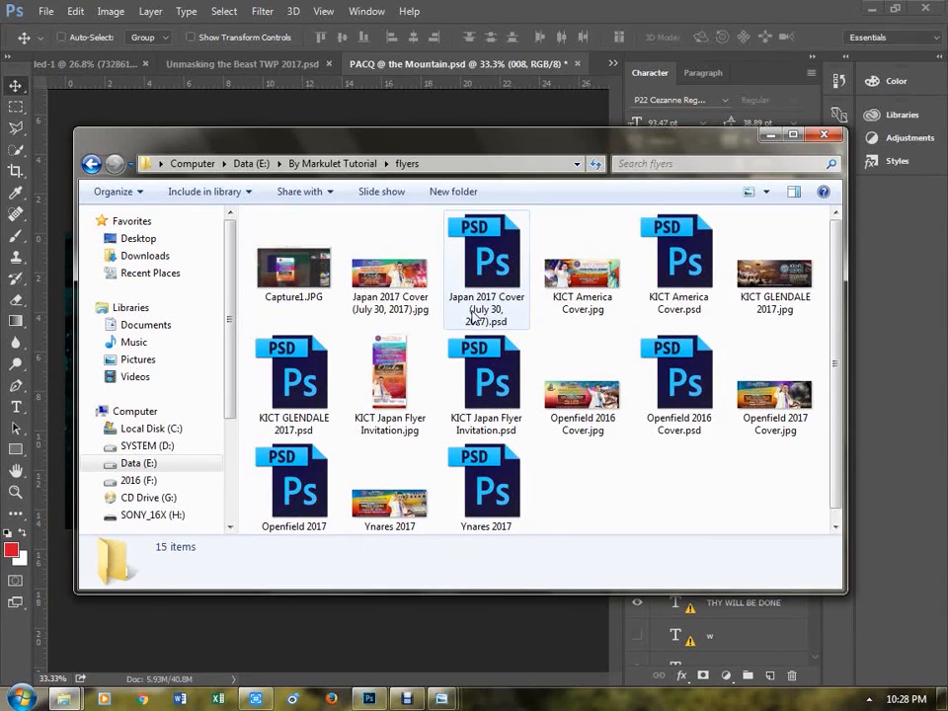
pyautogui.press('BackSpace')
pyautogui.doubleClick(395, 276)
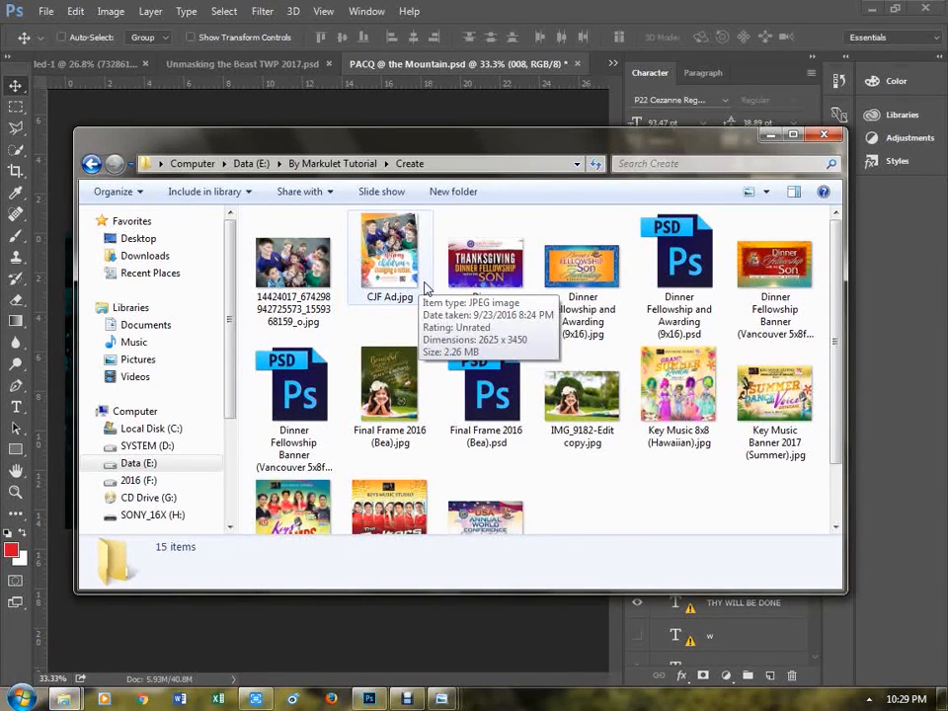
pyautogui.press('BackSpace')
pyautogui.doubleClick(279, 266)
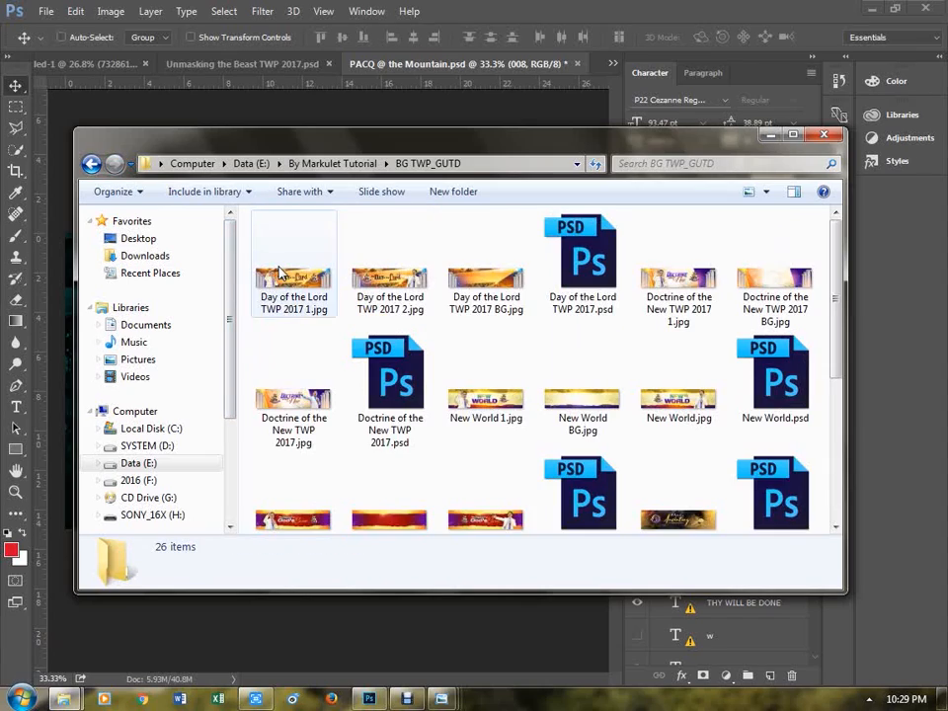
pyautogui.scroll(-2, 334, 298)
pyautogui.scroll(-2, 335, 298)
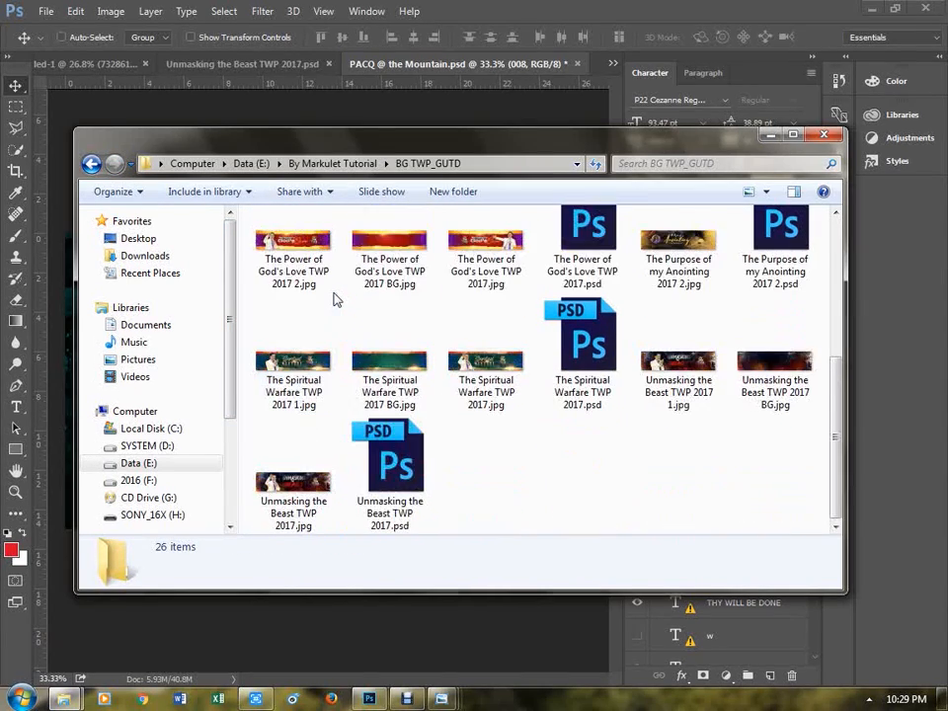
# - View the Central Workers Congress 2017 logo versions through the FINAL one in KOJC logos, and close the image
pyautogui.press('BackSpace')
pyautogui.doubleClick(636, 294)
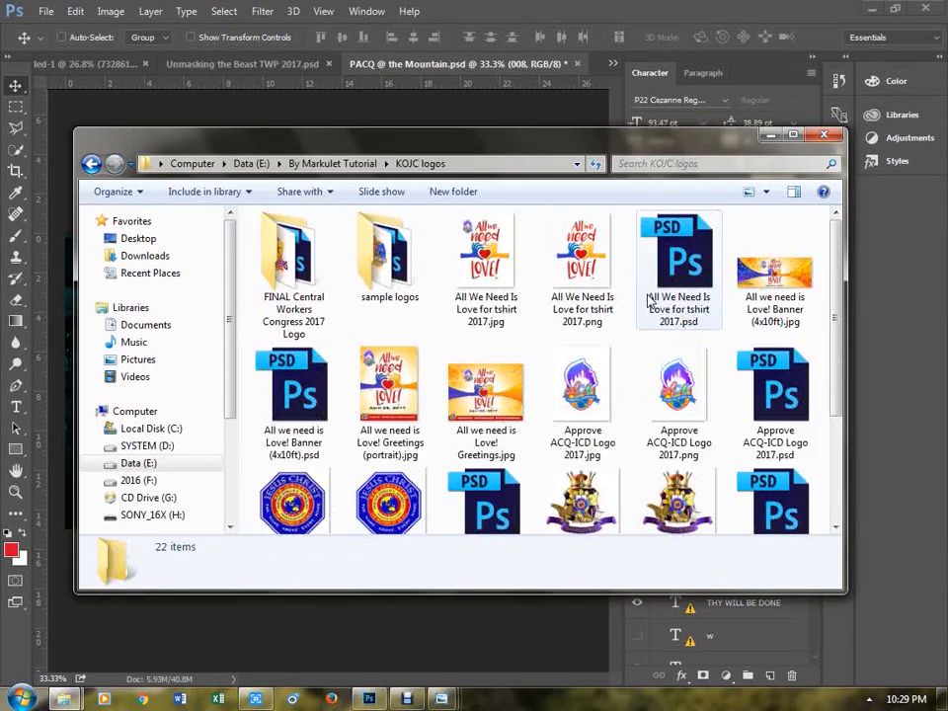
pyautogui.scroll(-3, 593, 359)
pyautogui.scroll(3, 592, 359)
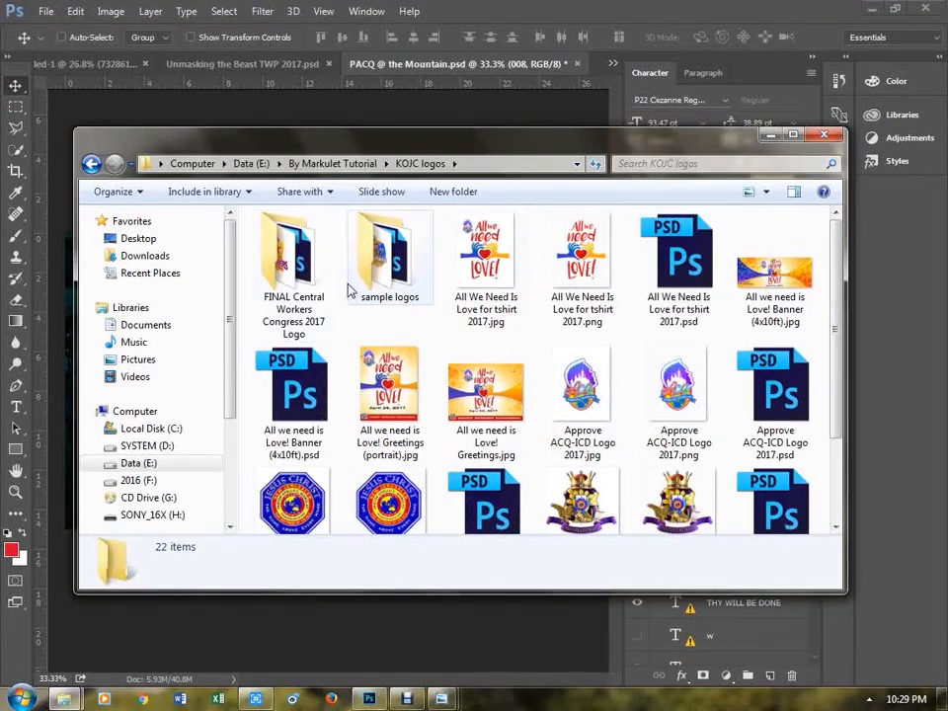
pyautogui.doubleClick(307, 280)
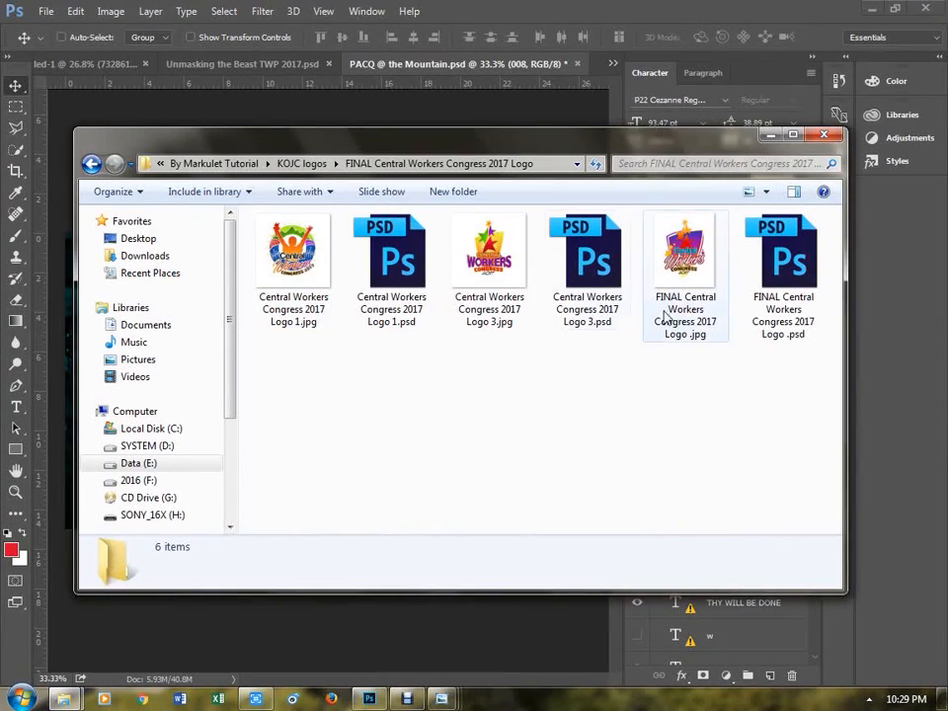
pyautogui.doubleClick(314, 268)
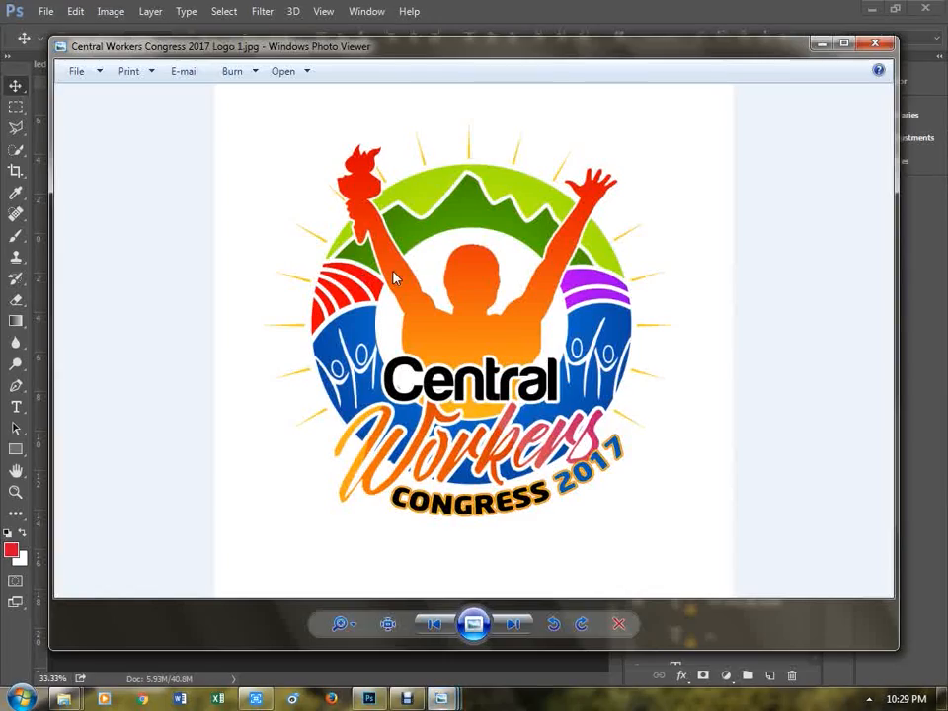
pyautogui.press('Right')
pyautogui.press('Right')
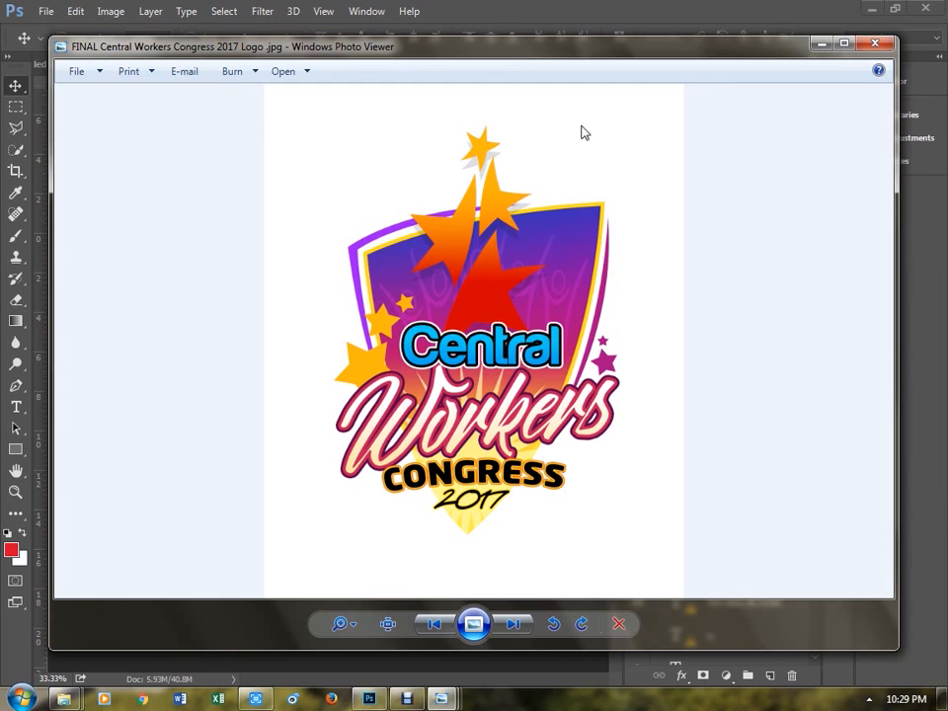
pyautogui.click(875, 43)
pyautogui.click(427, 361)
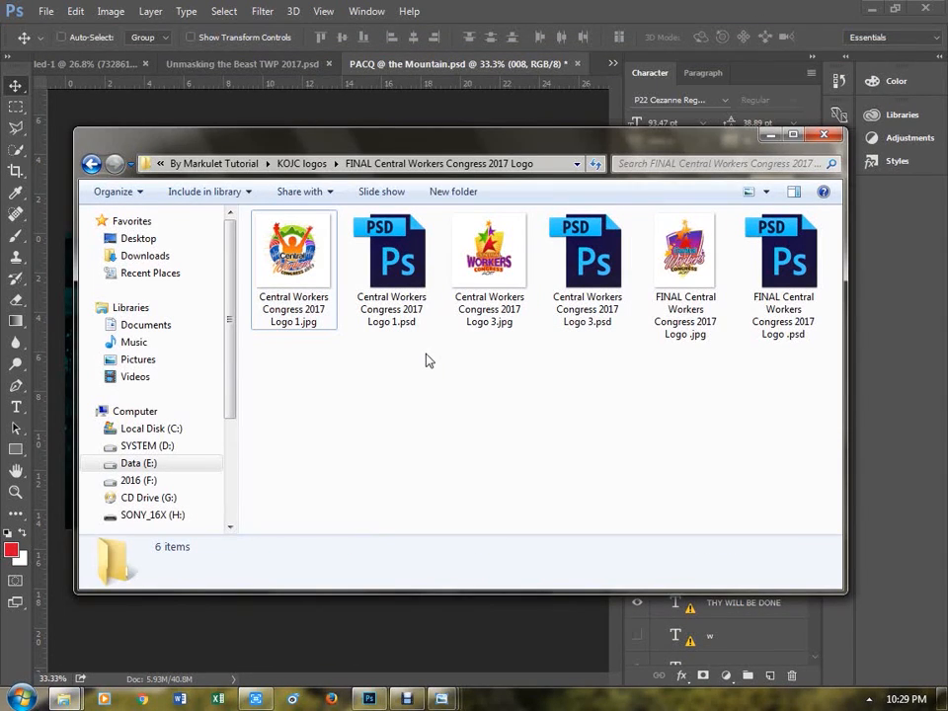
# - Browse the KOJC logos folder and recheck its FINAL Central Workers Congress 2017 Logo subfolder
pyautogui.press('BackSpace')
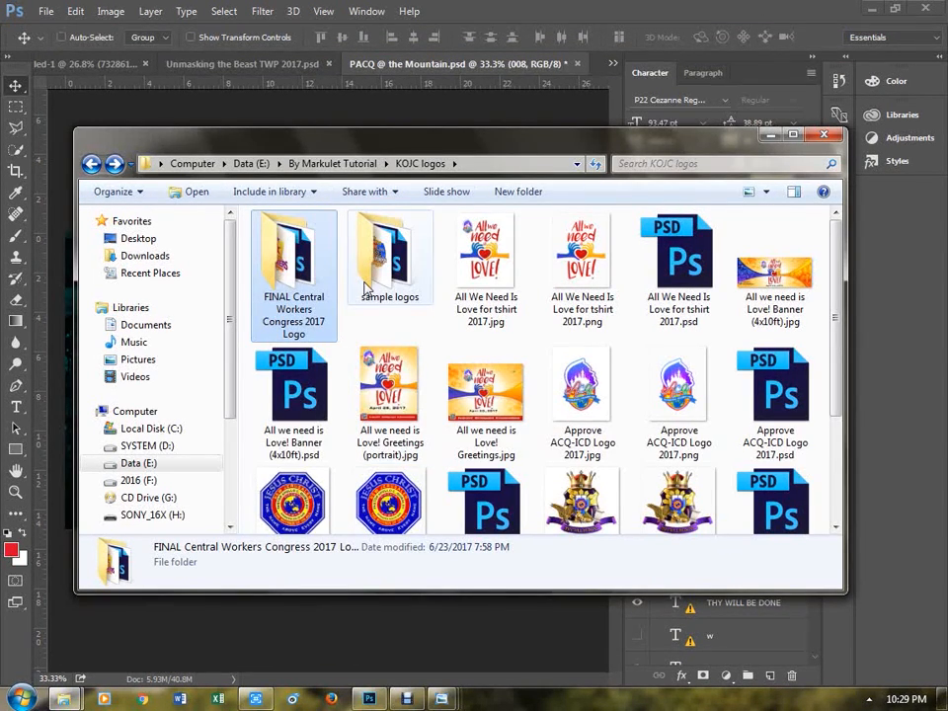
pyautogui.scroll(-1, 287, 237)
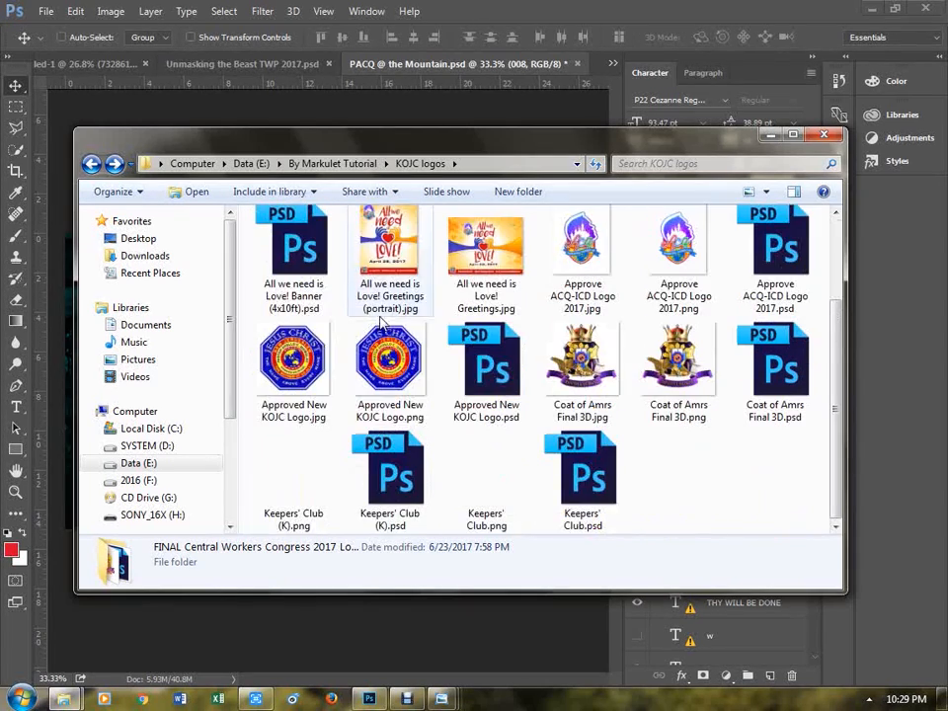
pyautogui.scroll(1, 287, 237)
pyautogui.doubleClick(303, 307)
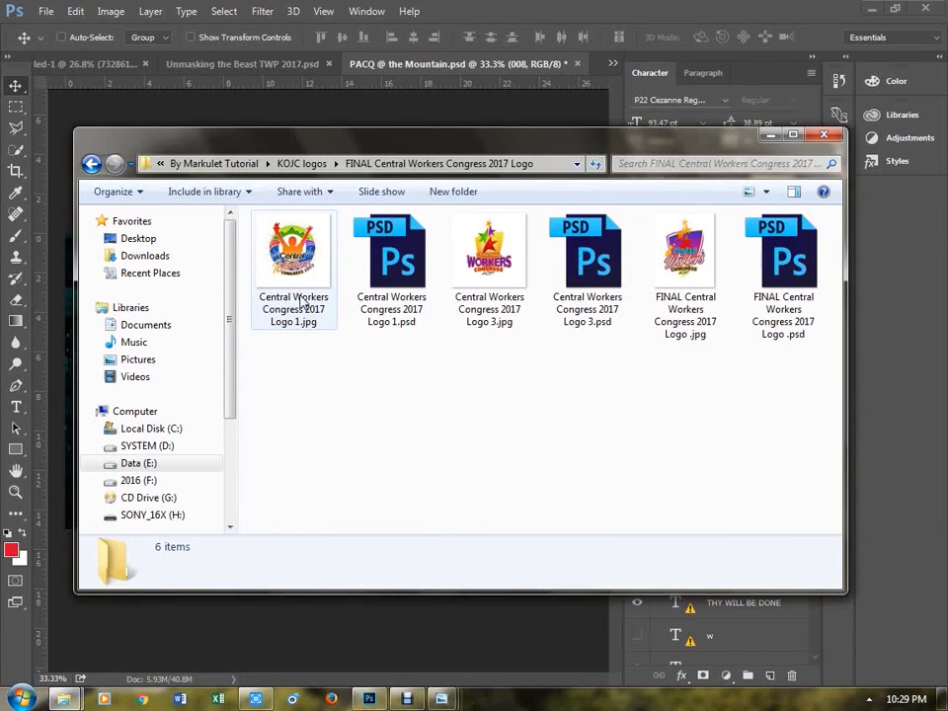
pyautogui.press('BackSpace')
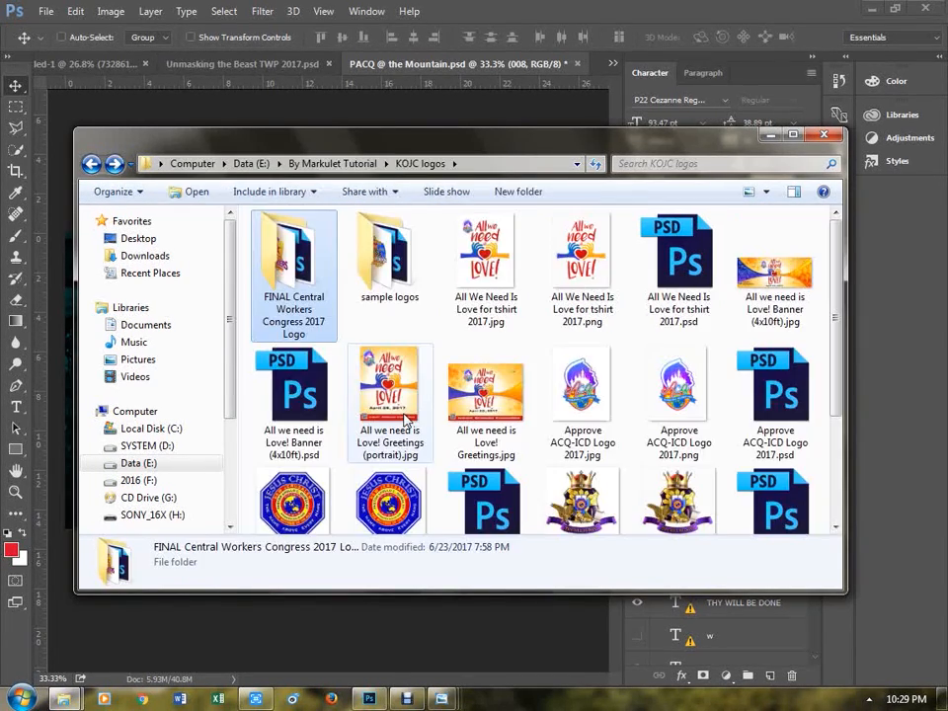
pyautogui.doubleClick(286, 286)
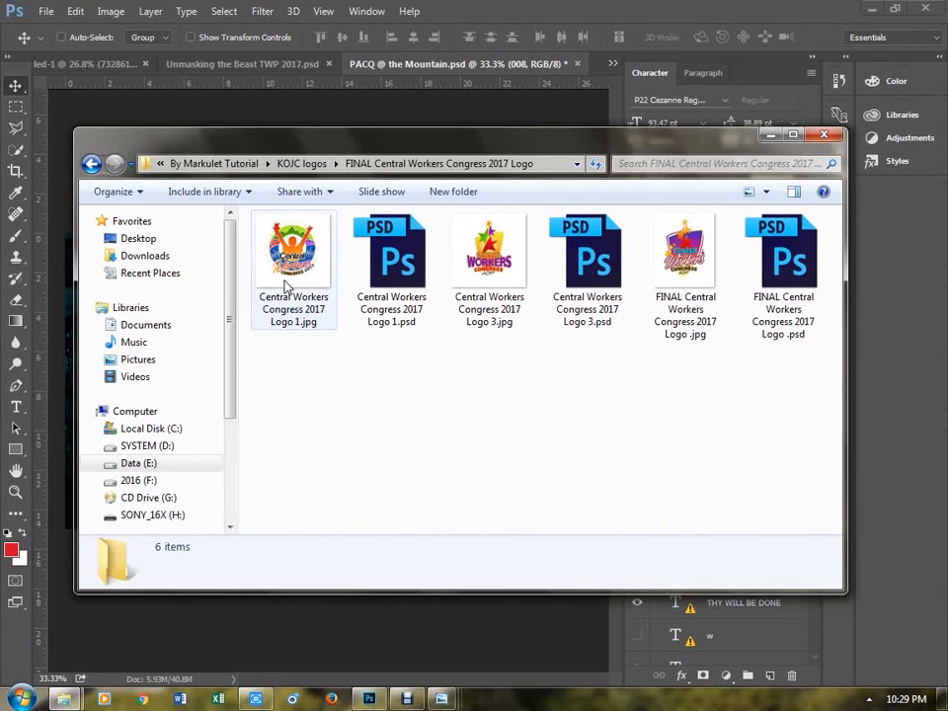
pyautogui.press('BackSpace')
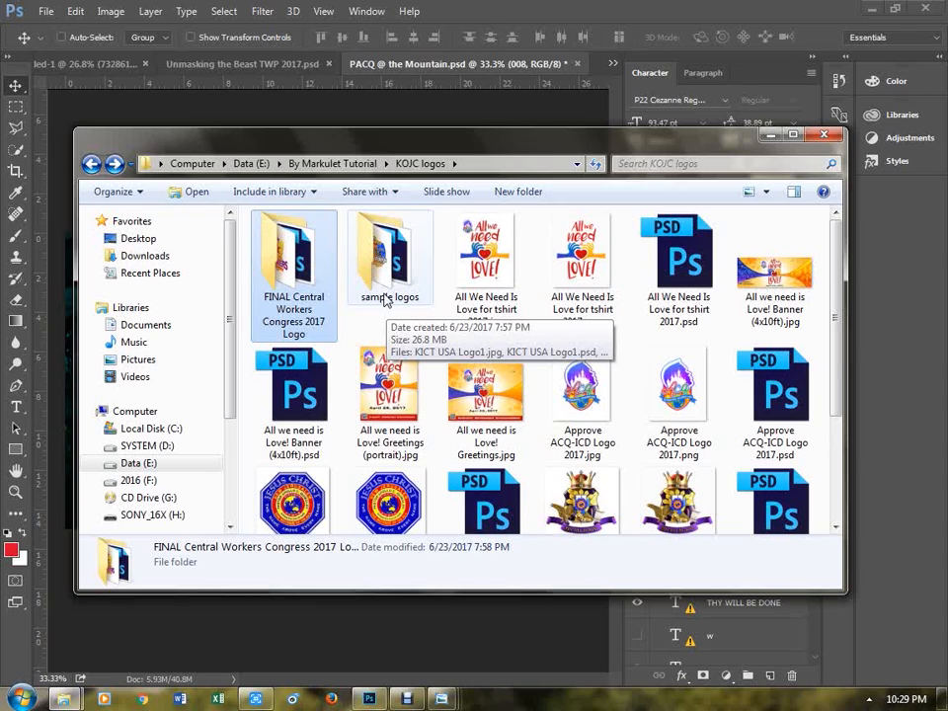
pyautogui.press('BackSpace')
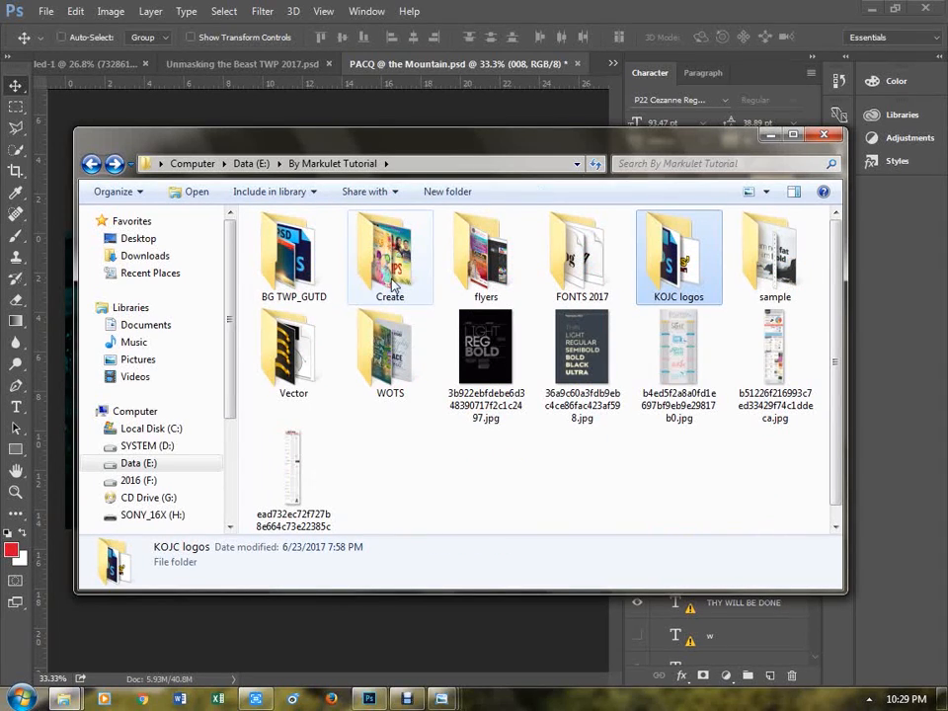
pyautogui.doubleClick(386, 288)
pyautogui.press('BackSpace')
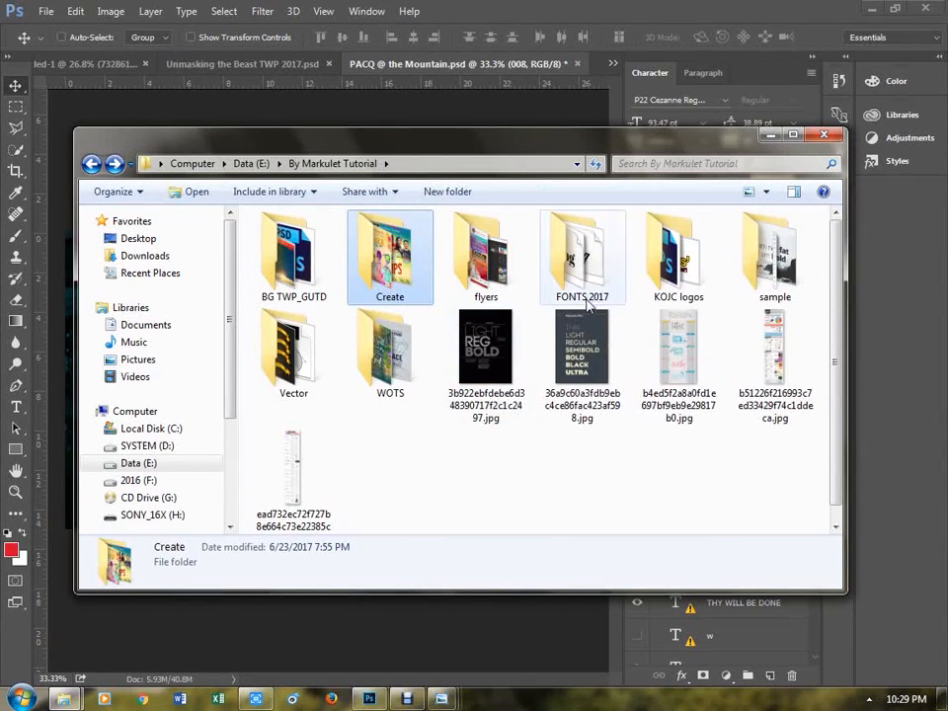
# - Page through the KICT USA, USA Camp and USA Sportsfest logos in KOJC logos' sample logos folder, and close the image
pyautogui.doubleClick(670, 272)
pyautogui.scroll(-1, 464, 202)
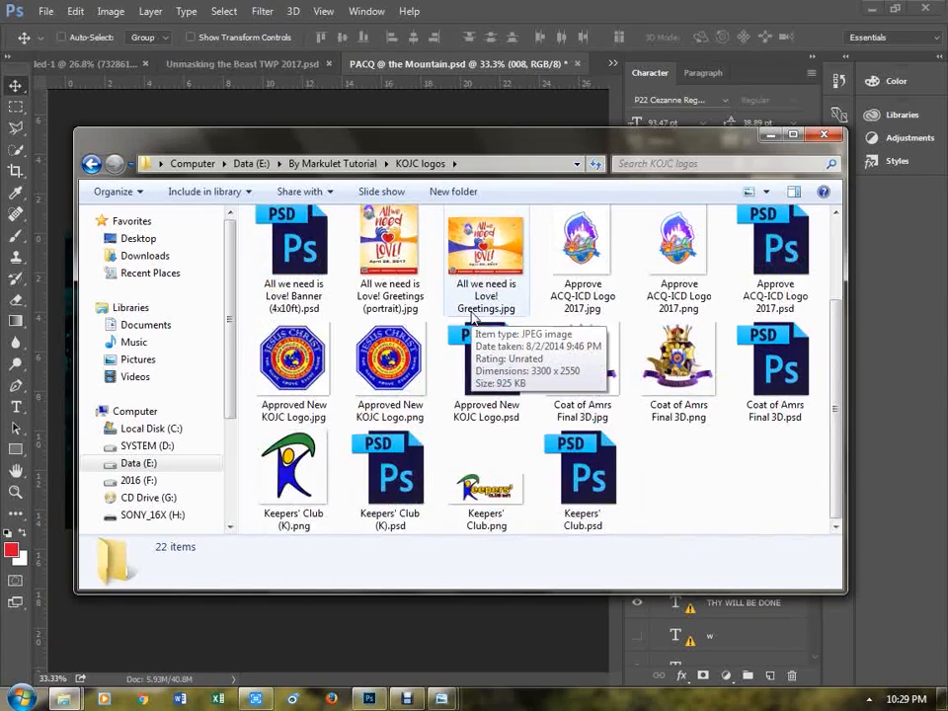
pyautogui.scroll(1, 459, 212)
pyautogui.doubleClick(413, 293)
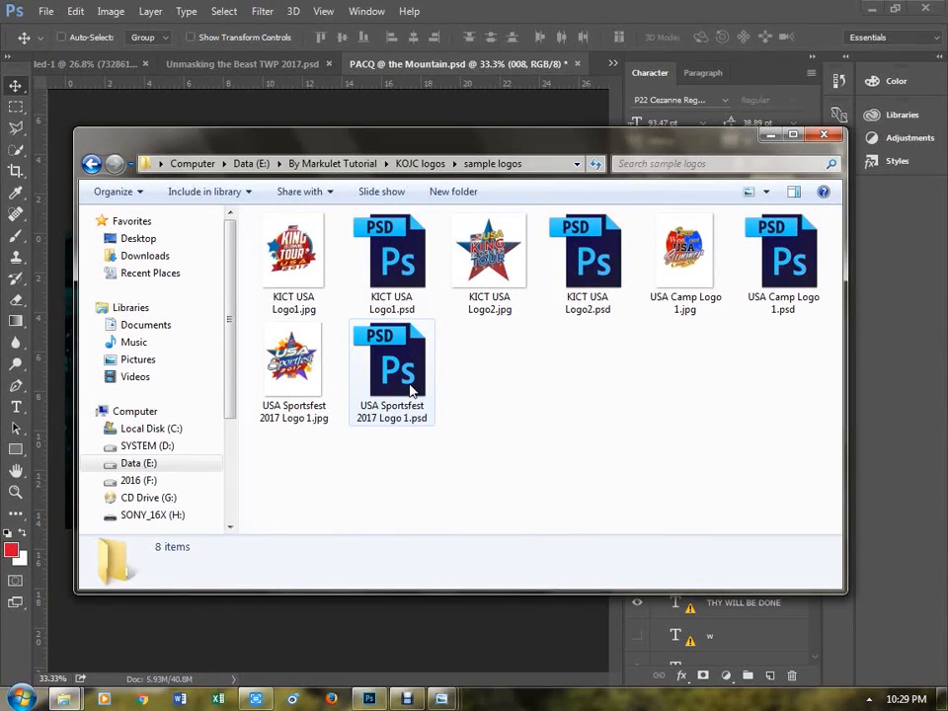
pyautogui.doubleClick(318, 288)
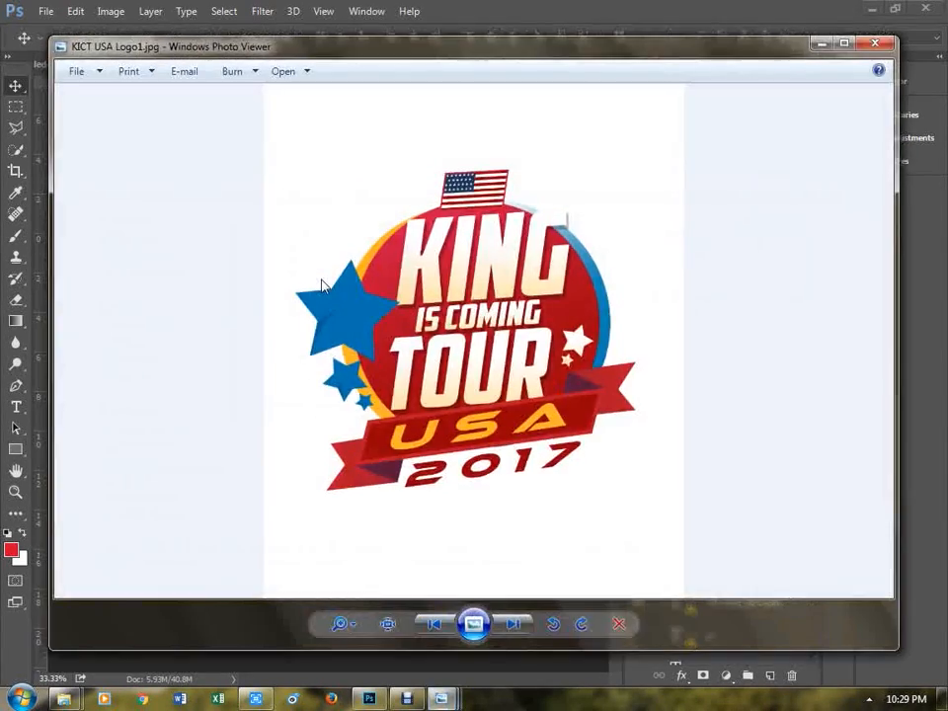
pyautogui.press('Right')
pyautogui.press('Right')
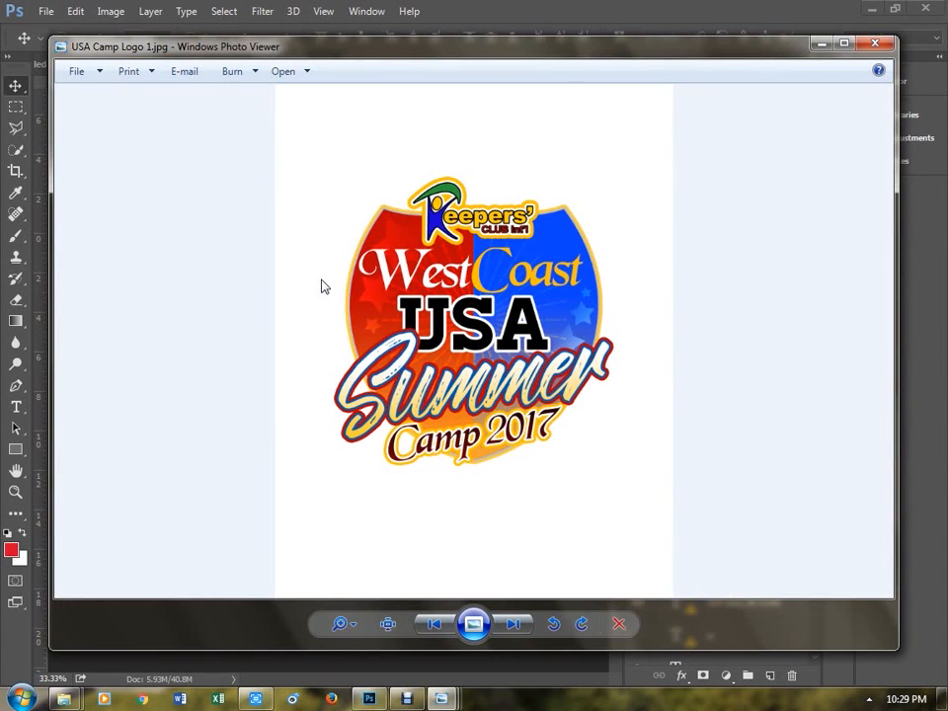
pyautogui.press('Right')
pyautogui.press('Right')
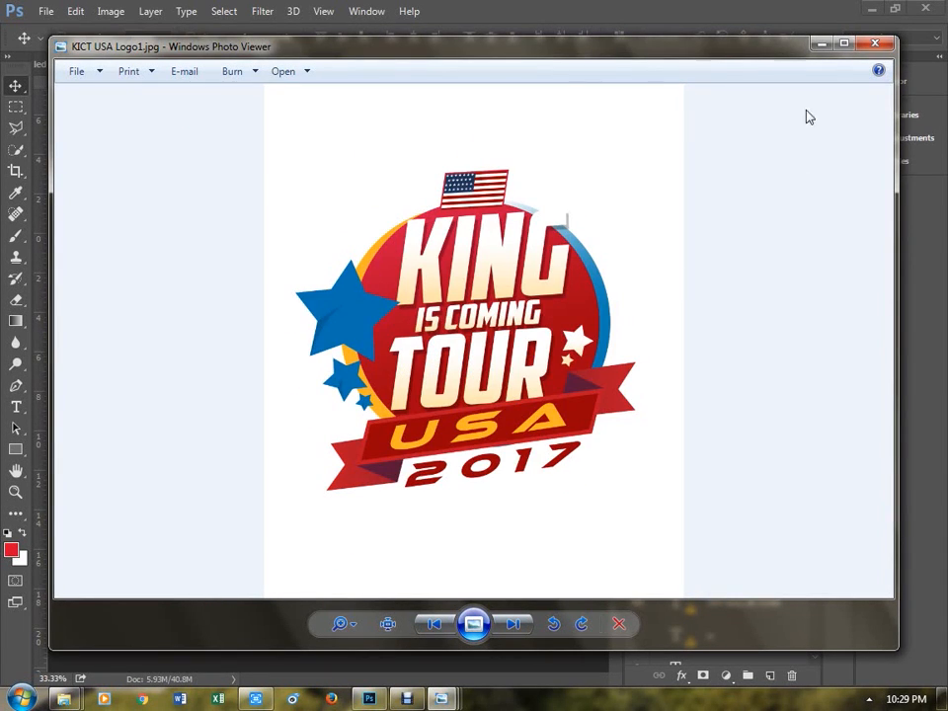
pyautogui.click(874, 44)
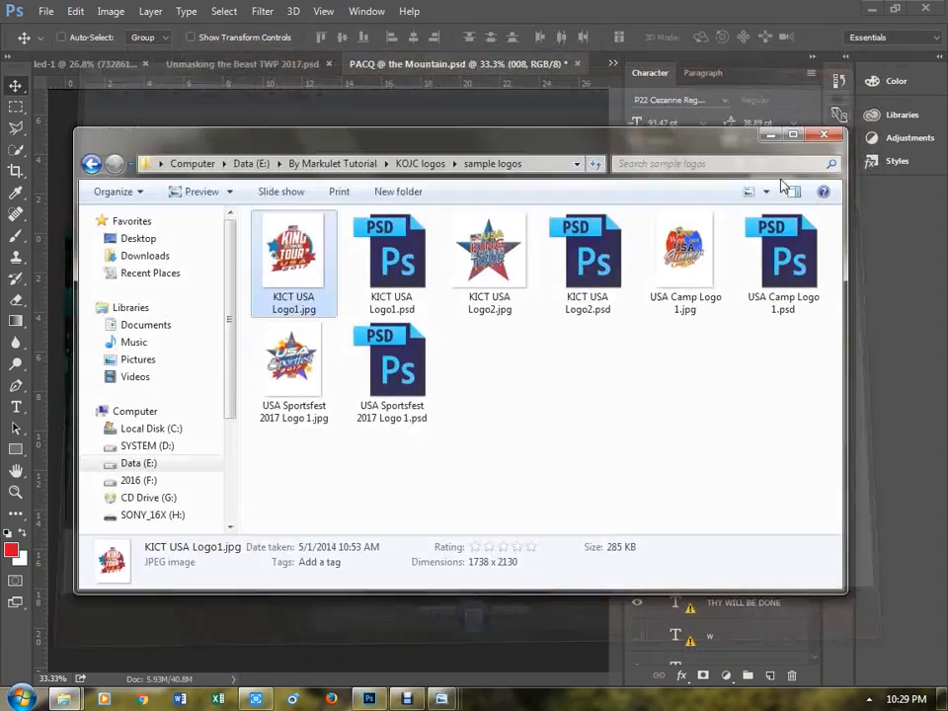
# - Return from sample logos to By Markulet Tutorial and browse the ribbon, sunburst and brush-stroke files in the Vector folder
pyautogui.press('BackSpace')
pyautogui.scroll(-1, 605, 379)
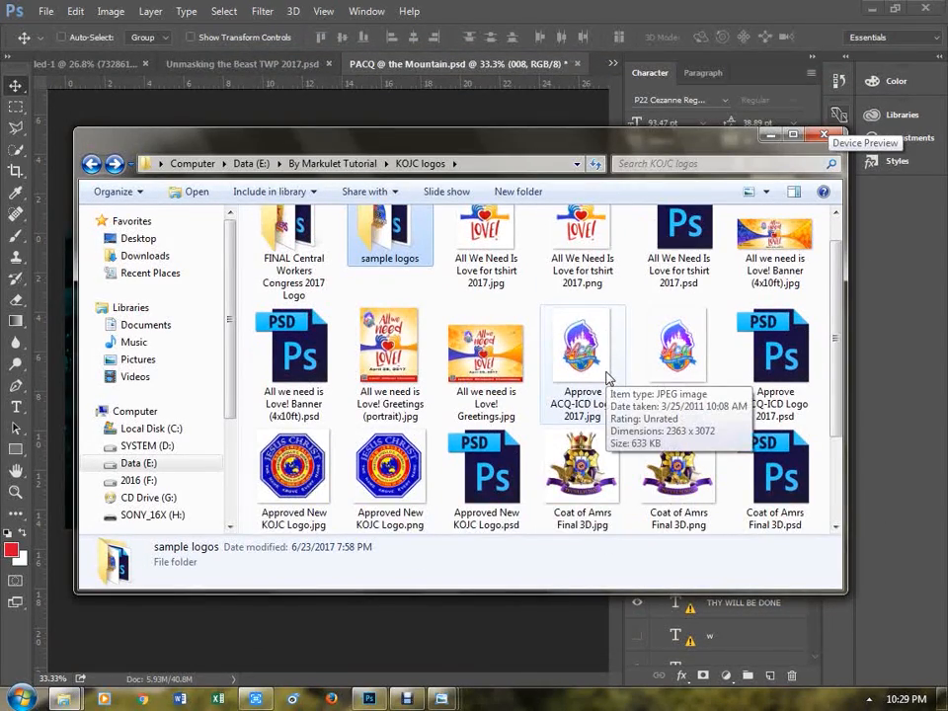
pyautogui.scroll(1, 605, 379)
pyautogui.press('BackSpace')
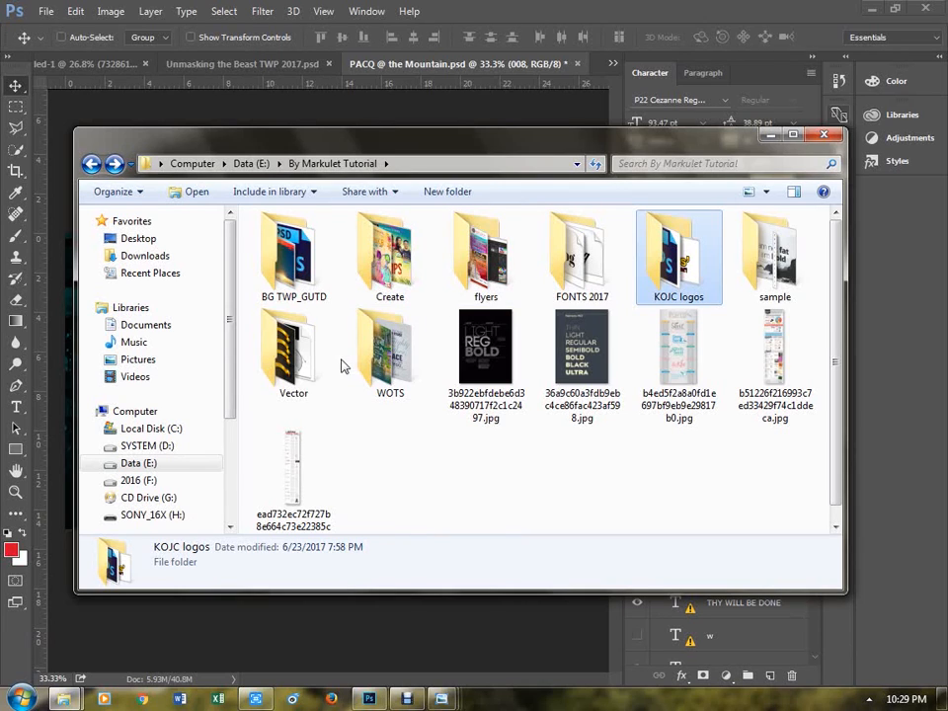
pyautogui.doubleClick(280, 375)
pyautogui.scroll(-2, 321, 390)
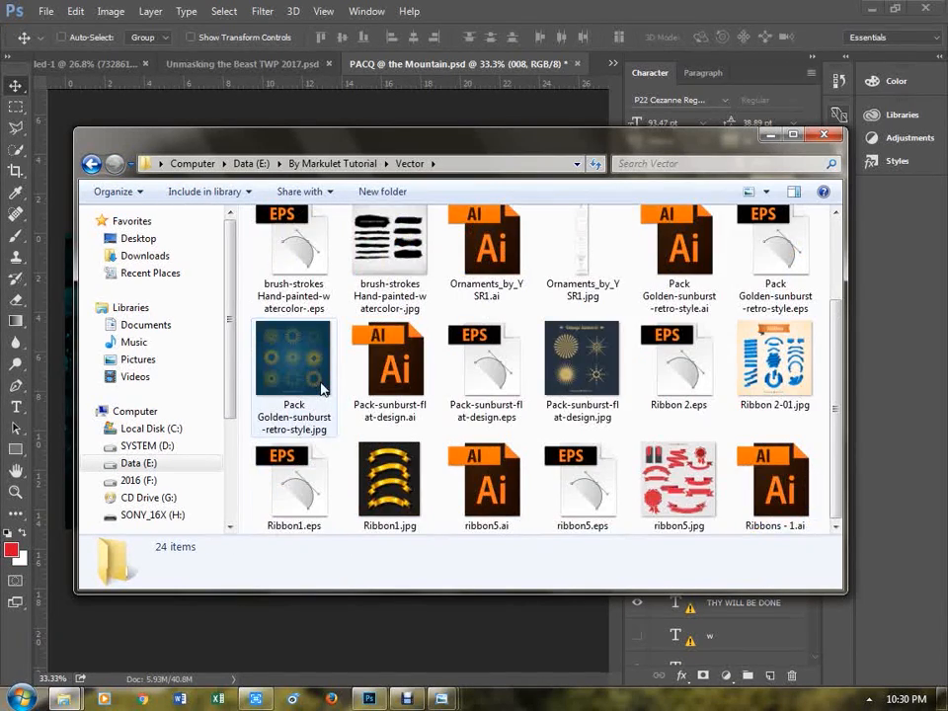
# - Return from Vector to the By Markulet Tutorial folder, and reposition its window narrower and taller to fit all its items
pyautogui.scroll(2, 321, 390)
pyautogui.press('BackSpace')
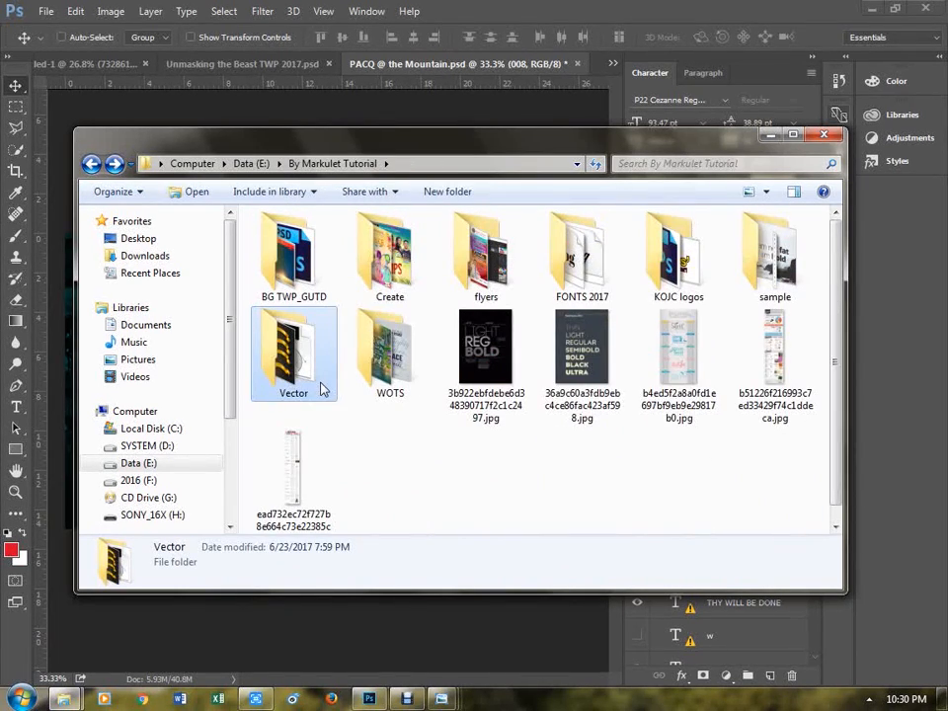
pyautogui.click(408, 280)
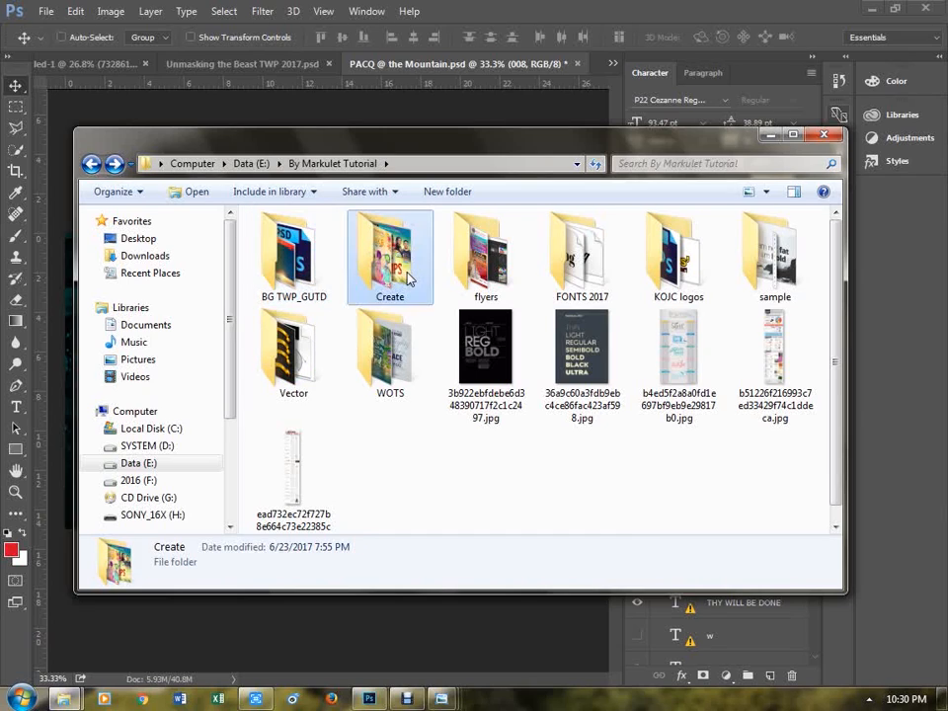
pyautogui.click(470, 516)
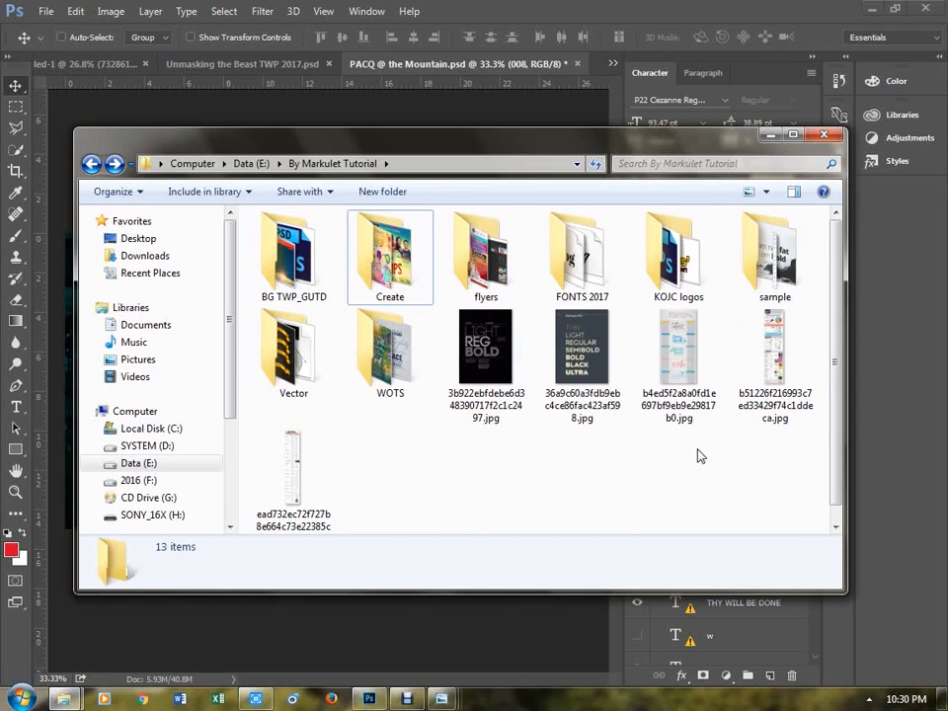
pyautogui.moveTo(549, 143); pyautogui.dragTo(556, 119)
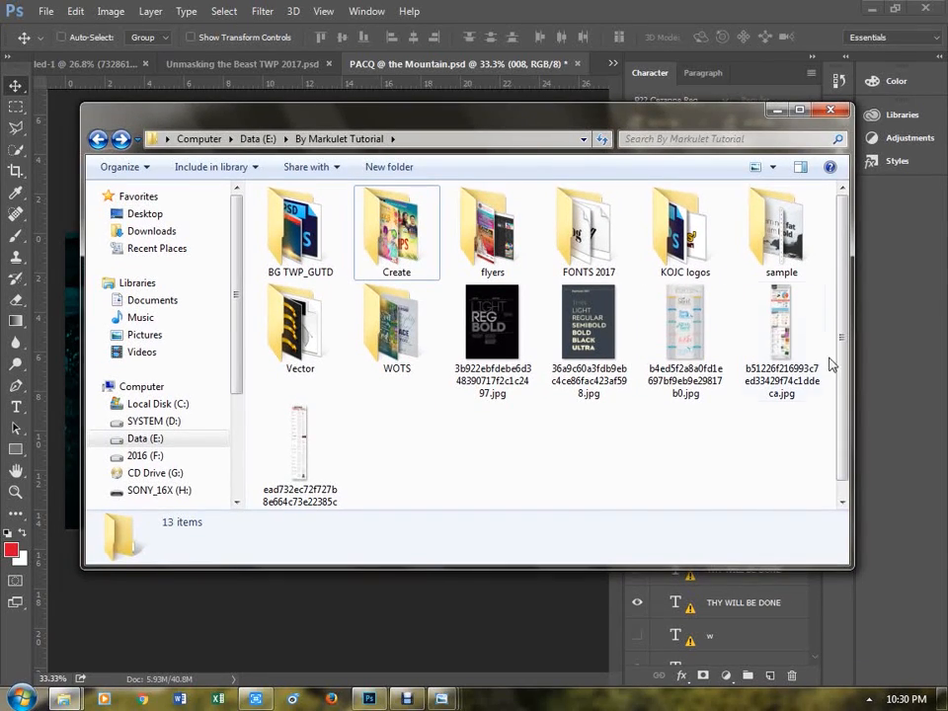
pyautogui.moveTo(849, 568); pyautogui.dragTo(766, 622)
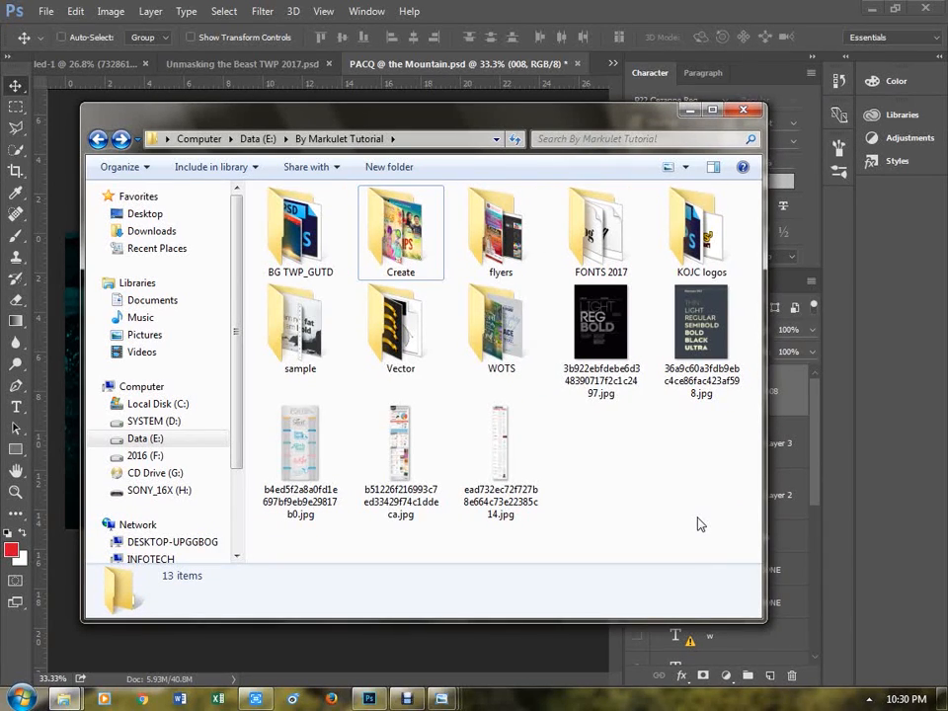
# - Go up to the computer's drive overview and eject the SONY_16X (H:) removable drive
pyautogui.press('BackSpace')
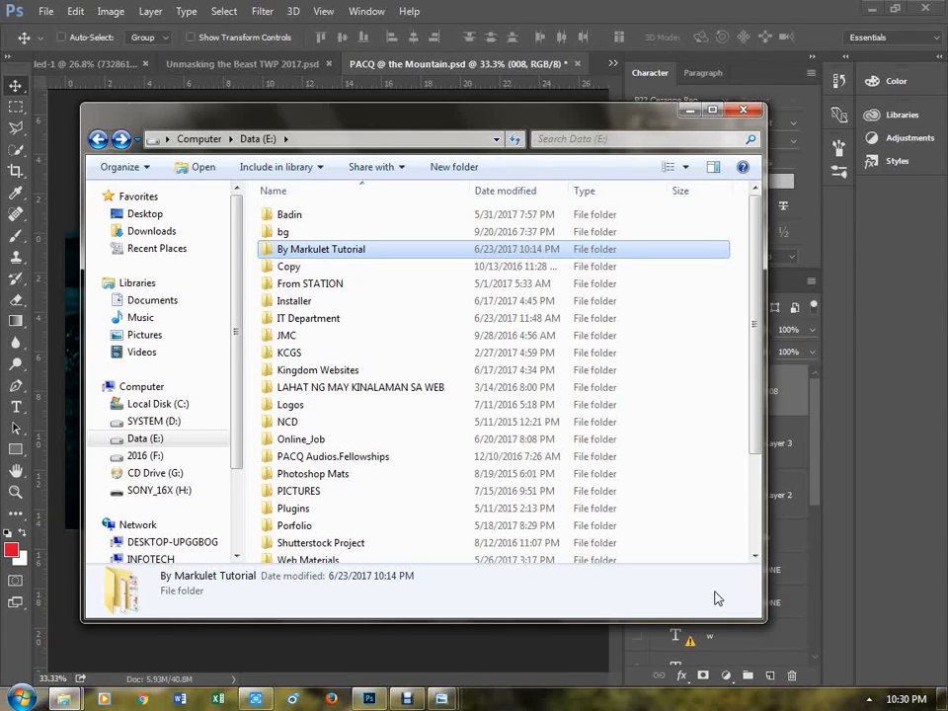
pyautogui.click(198, 138)
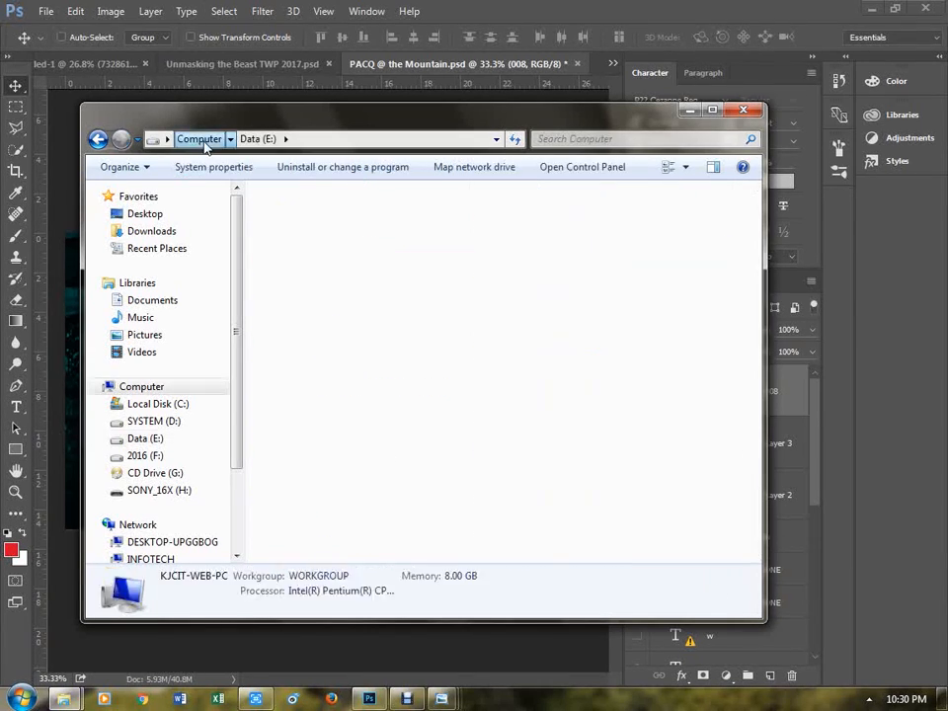
pyautogui.click(616, 357)
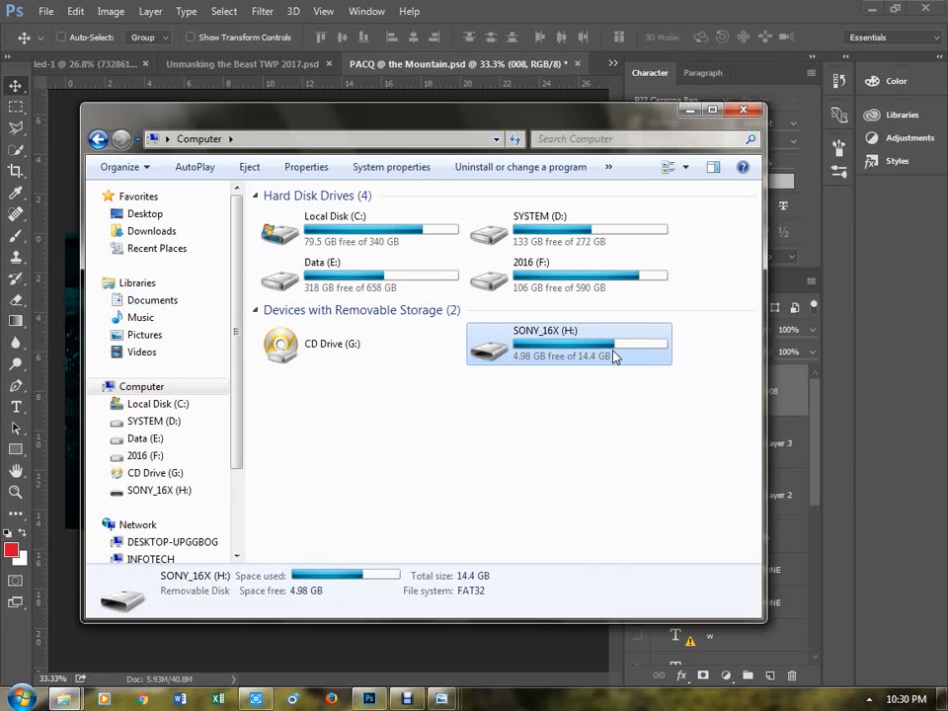
pyautogui.rightClick(613, 355)
pyautogui.click(97, 139)
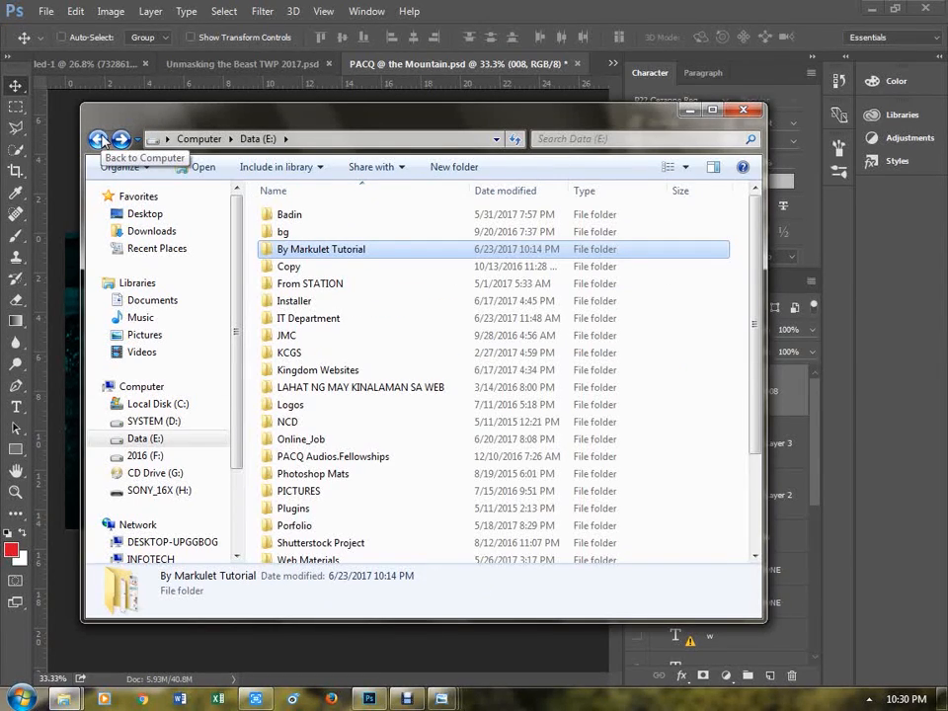
pyautogui.click(98, 139)
pyautogui.click(546, 329)
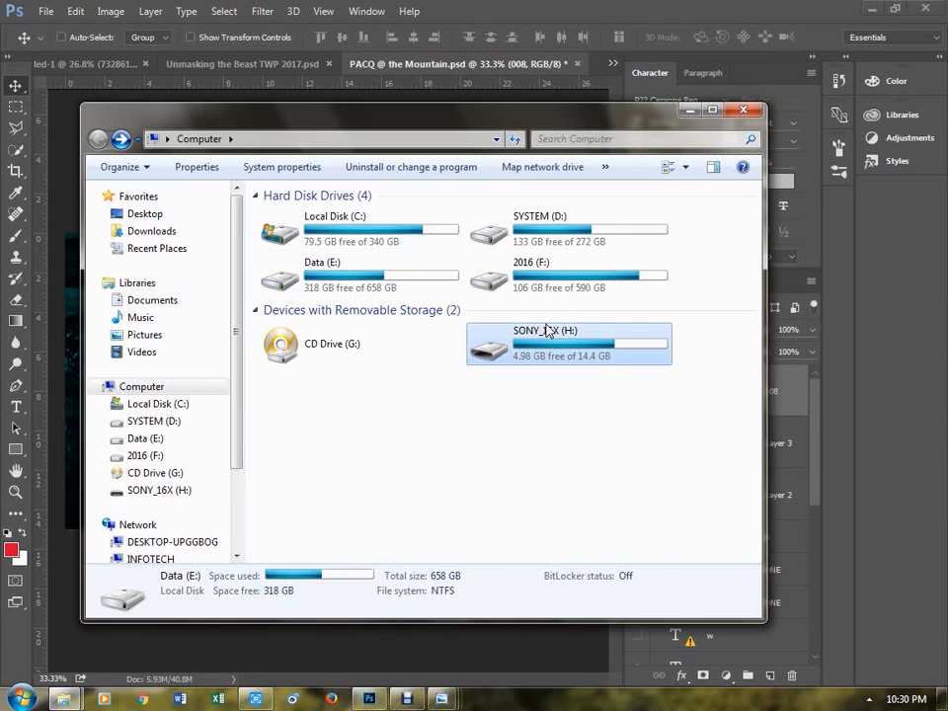
pyautogui.rightClick(545, 329)
pyautogui.click(250, 170)
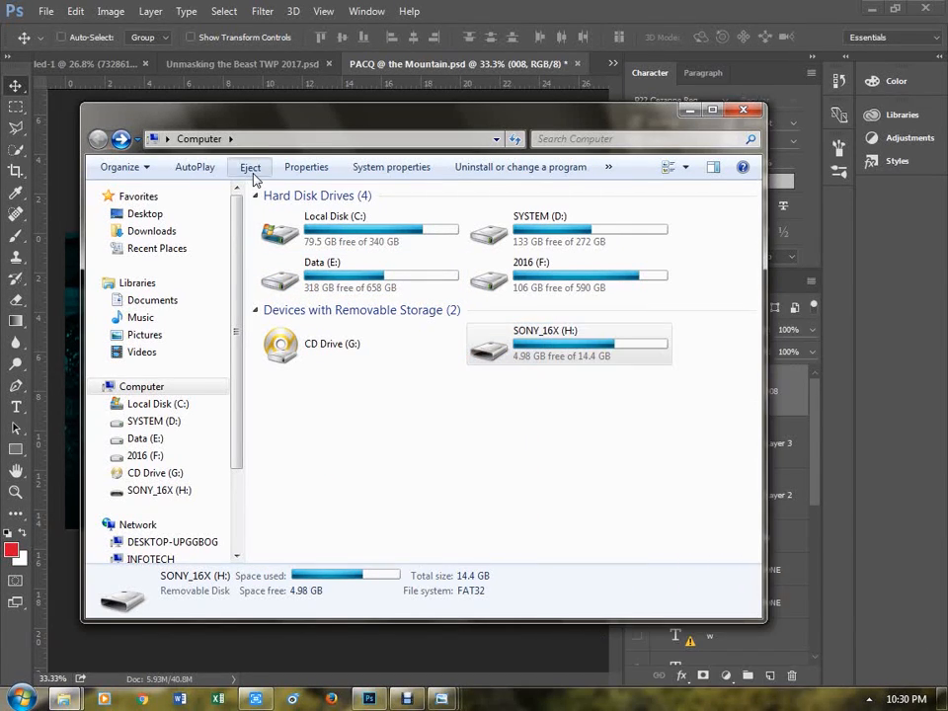
pyautogui.click(611, 485)
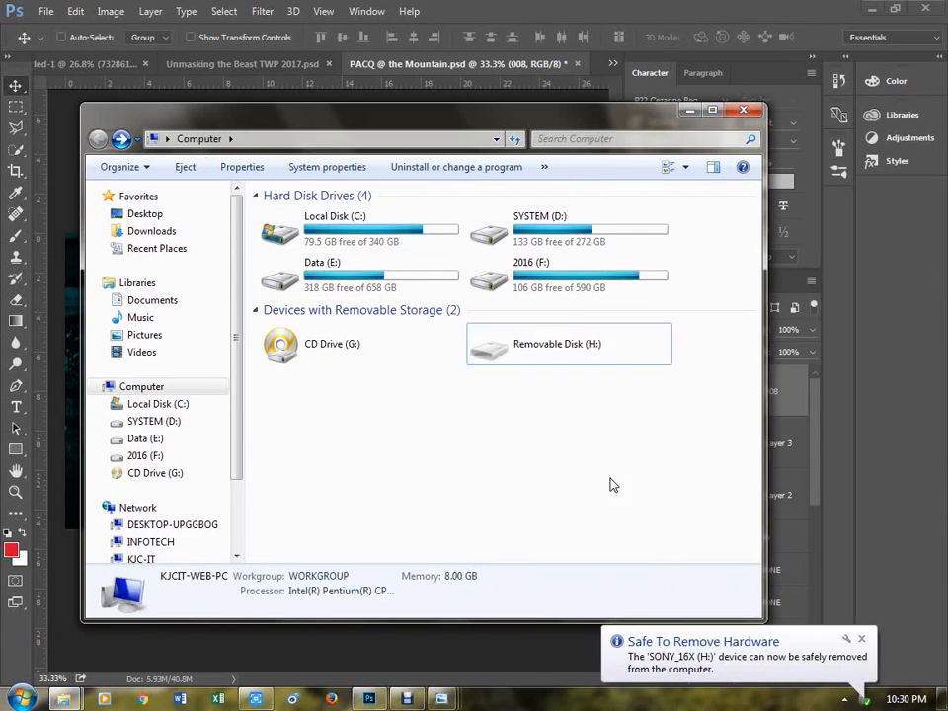